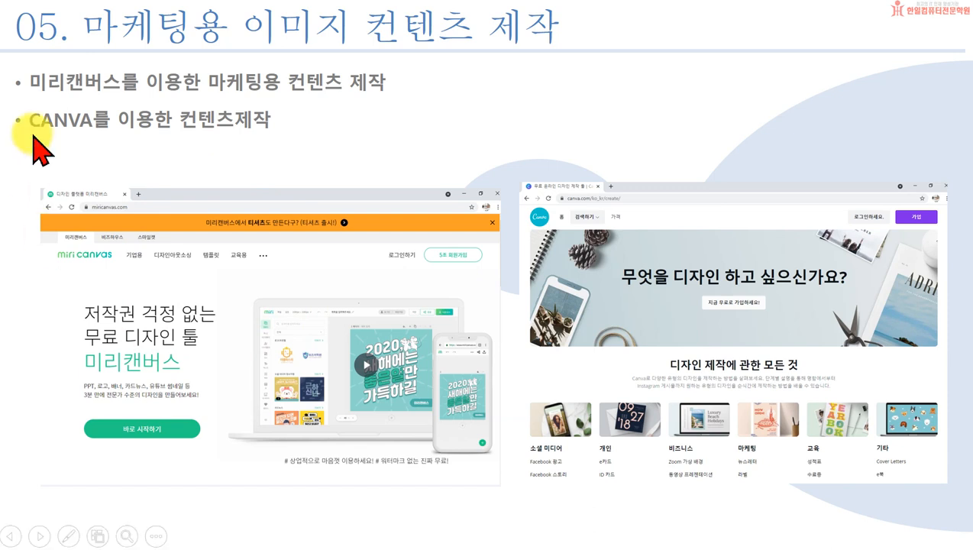
Advance the slideshow to the '06. 양념영상 만들기' slide.
click(338, 367)
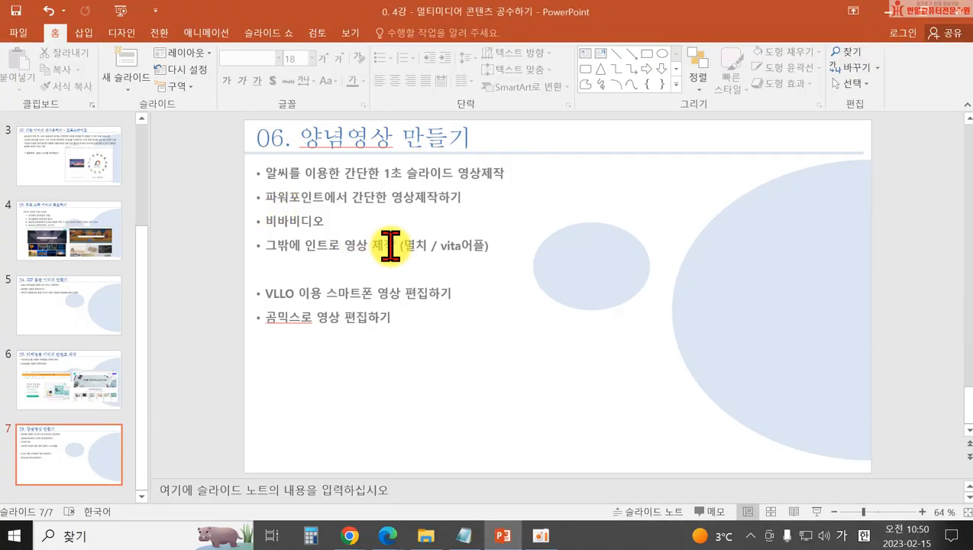
Remove '멸치 / ' from the fourth intro-video bullet.
mouse_move(388, 247)
mouse_down()
mouse_move(436, 246)
mouse_move(406, 247)
mouse_up()
click(435, 247)
key(Delete)
key(Down)
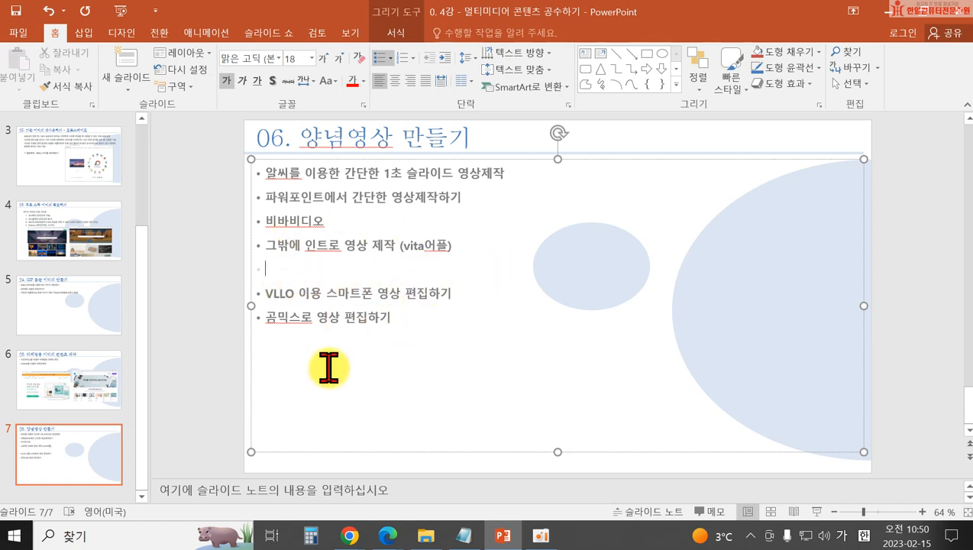
Delete the blank bullet line, then close the presentation and save the changes.
click(201, 329)
click(278, 267)
key(Delete)
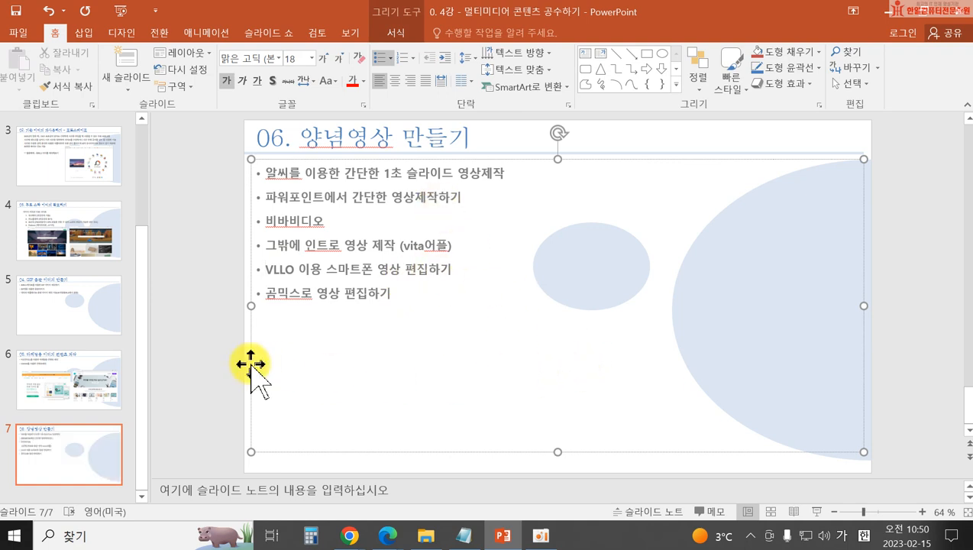
click(207, 372)
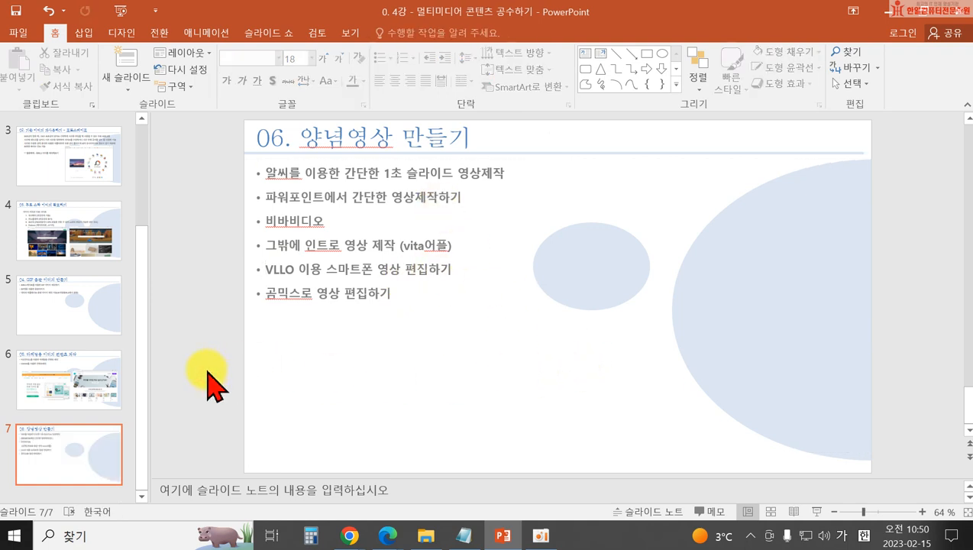
click(955, 11)
click(413, 291)
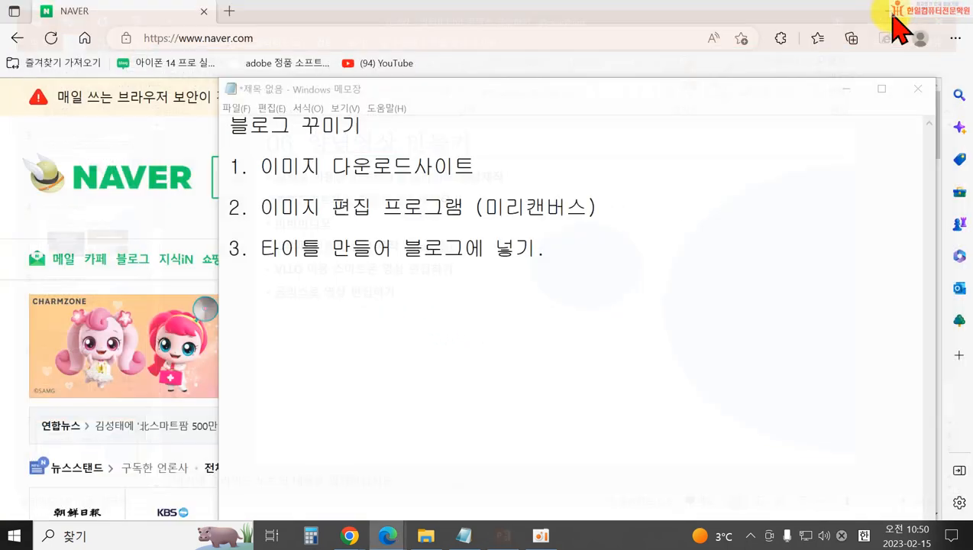
Check the image download site item in the notes, lower Notepad, and bring Naver forward.
drag(301, 166, 478, 168)
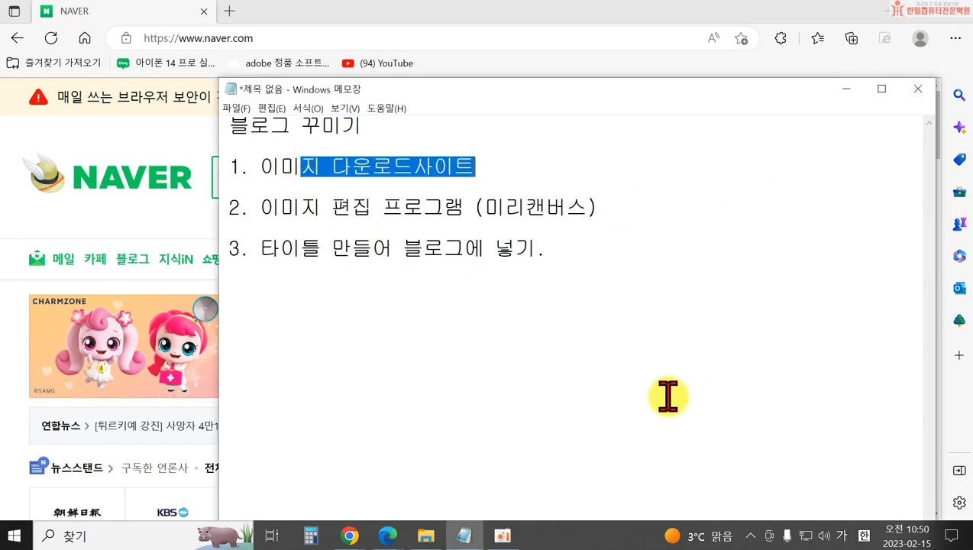
click(669, 398)
drag(452, 78, 464, 290)
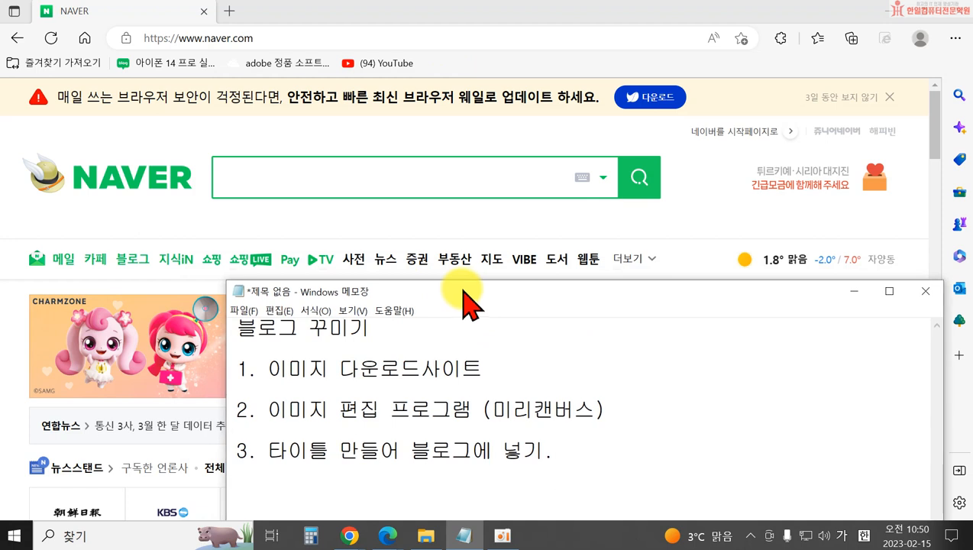
click(163, 220)
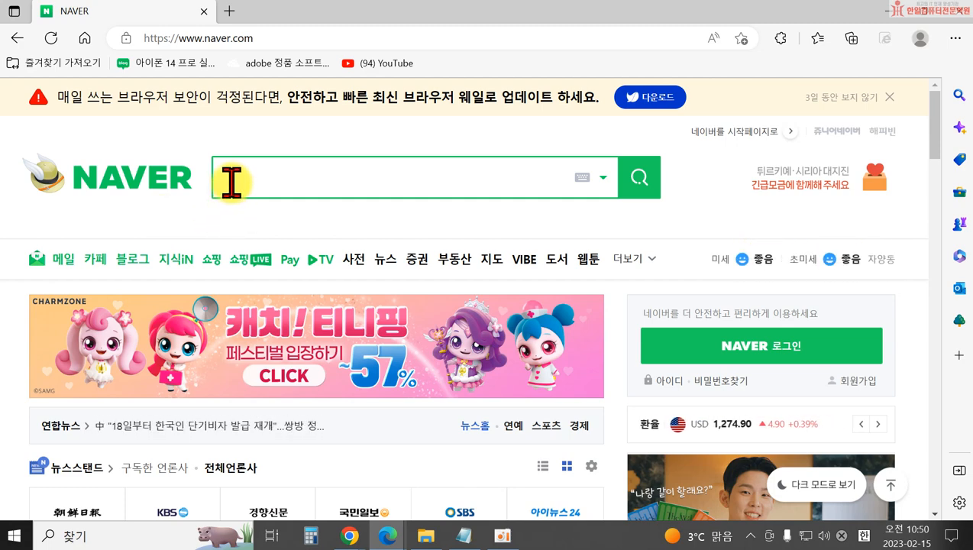
Search Naver for 픽사베이 and open pixabay.com from the results.
click(271, 182)
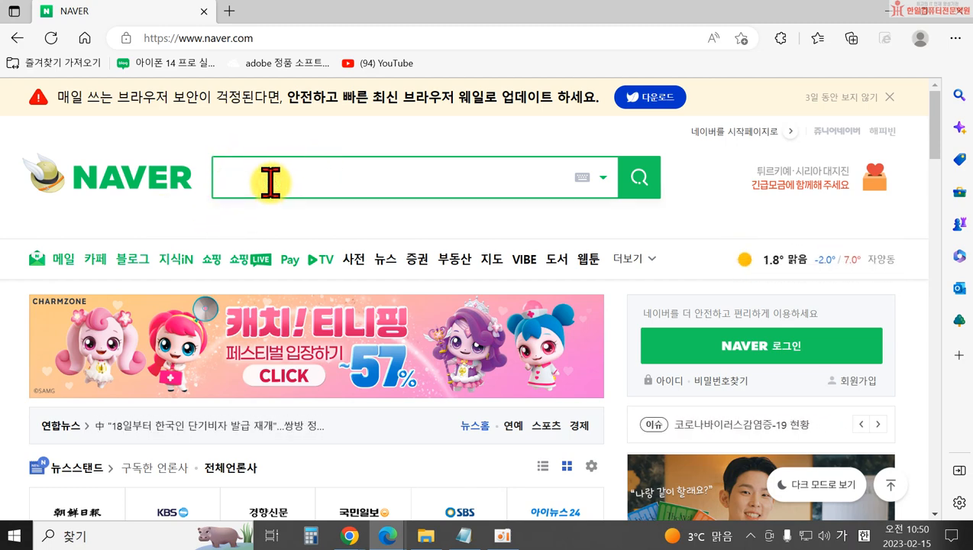
text(픽삽)
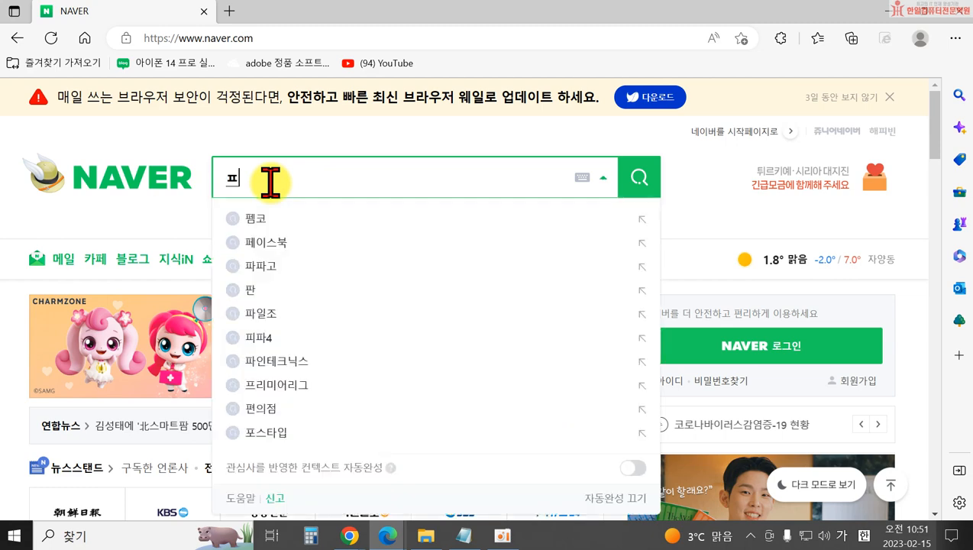
text(ㅔ)
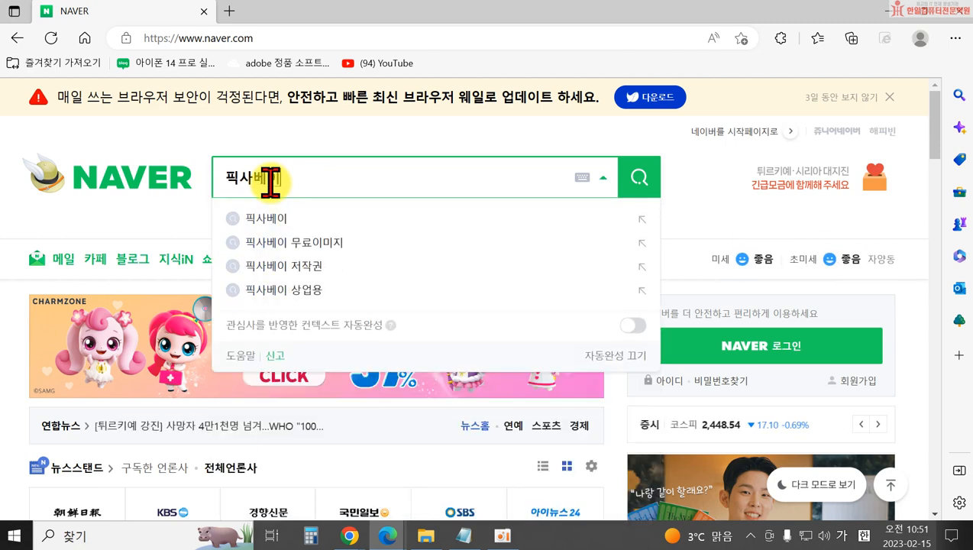
text(이)
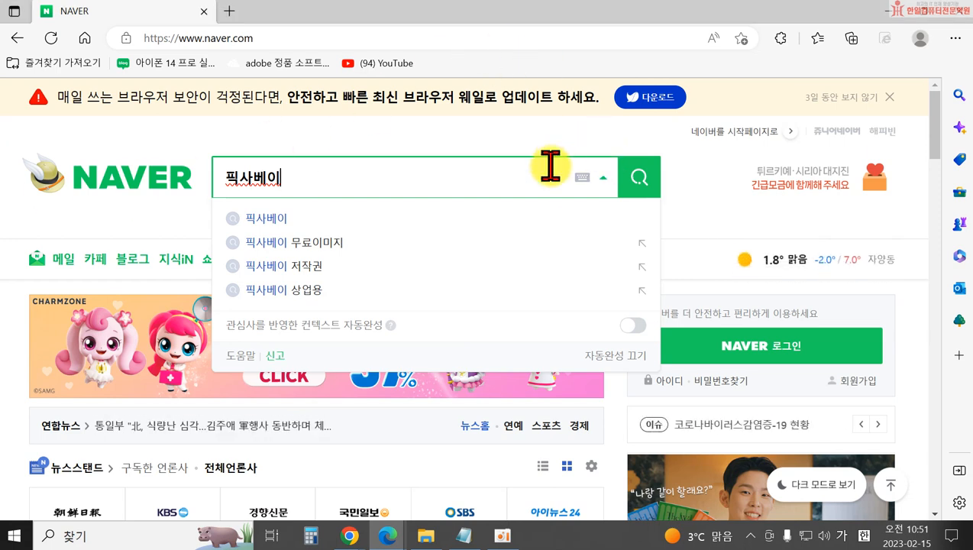
key(Return)
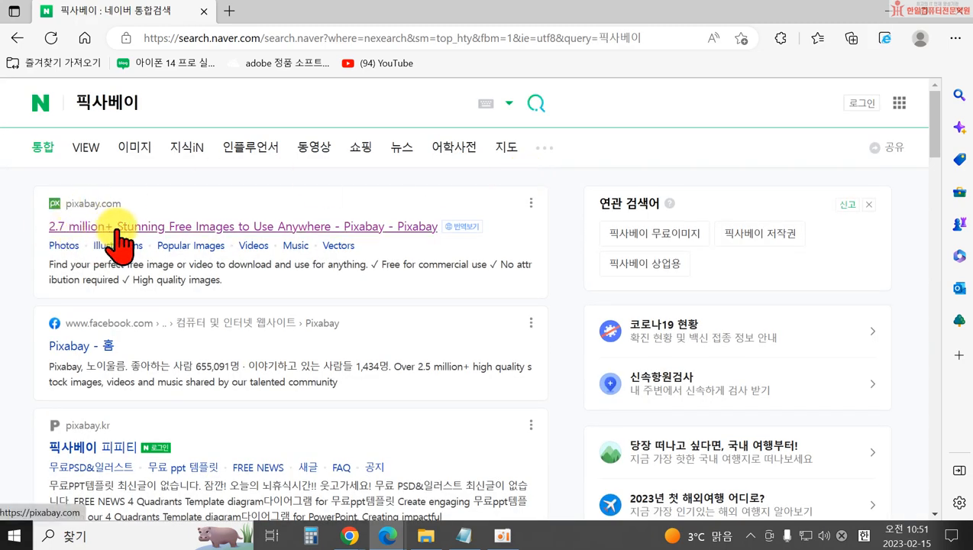
click(234, 231)
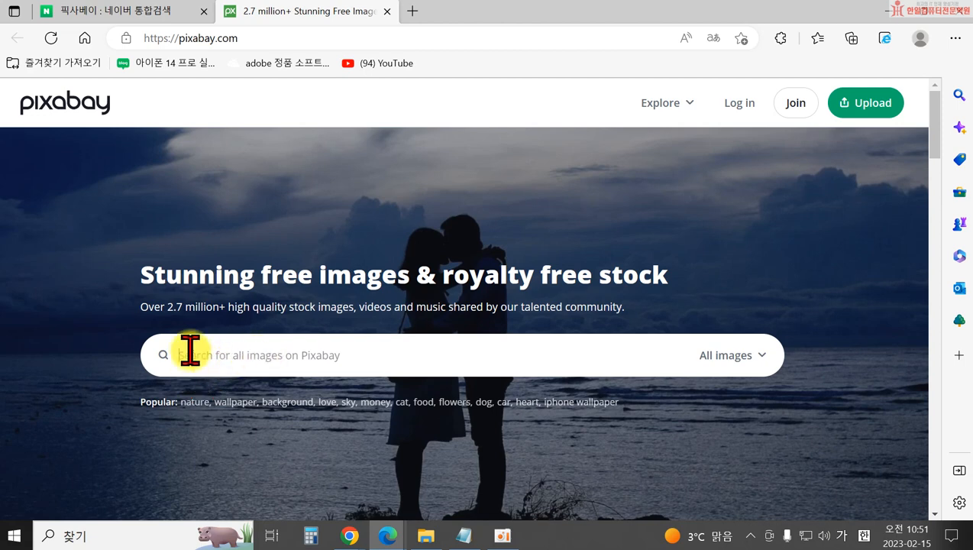
Search Pixabay images for 컴퓨터.
click(317, 356)
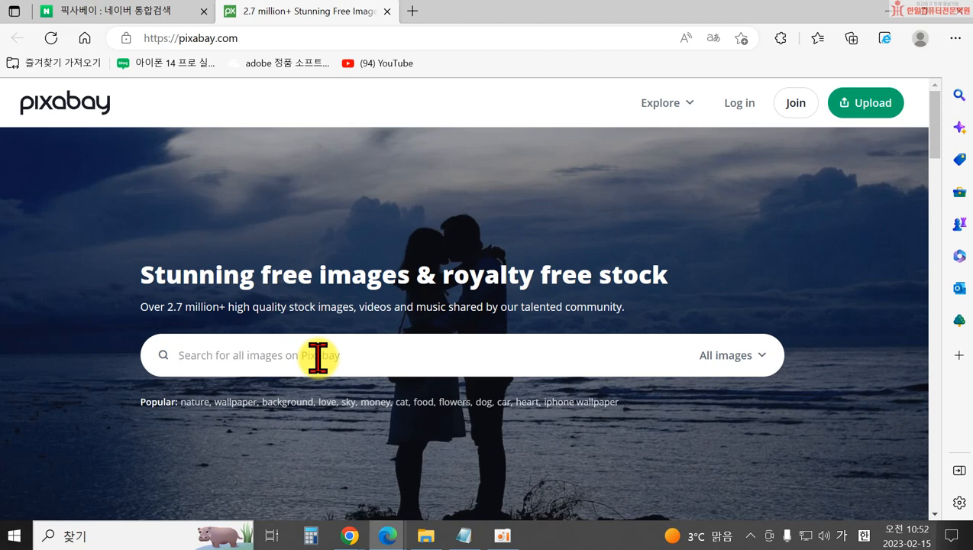
text(컴퓨터)
key(Return)
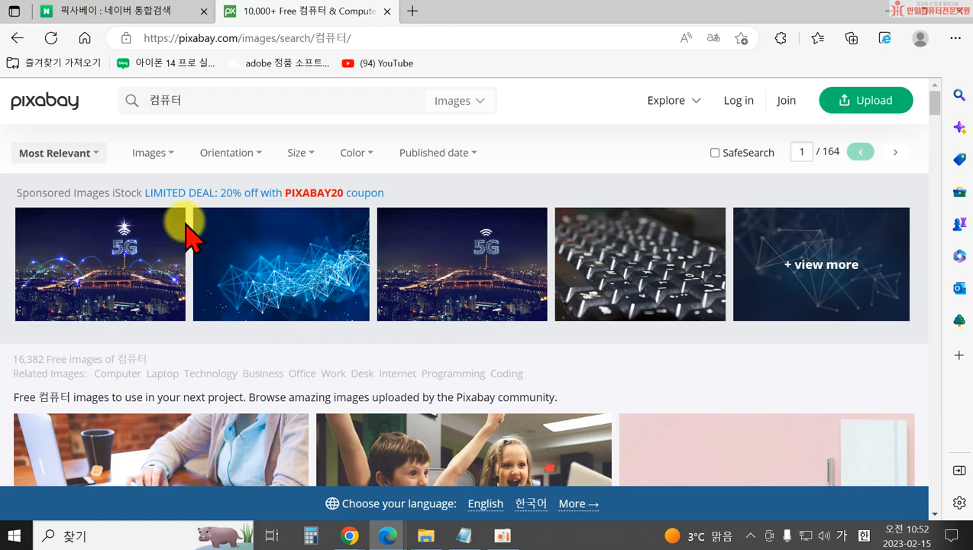
Browse the results and open the 'Apple Chair Computer' white desk iMac photo.
scroll(623, 319, down, 3)
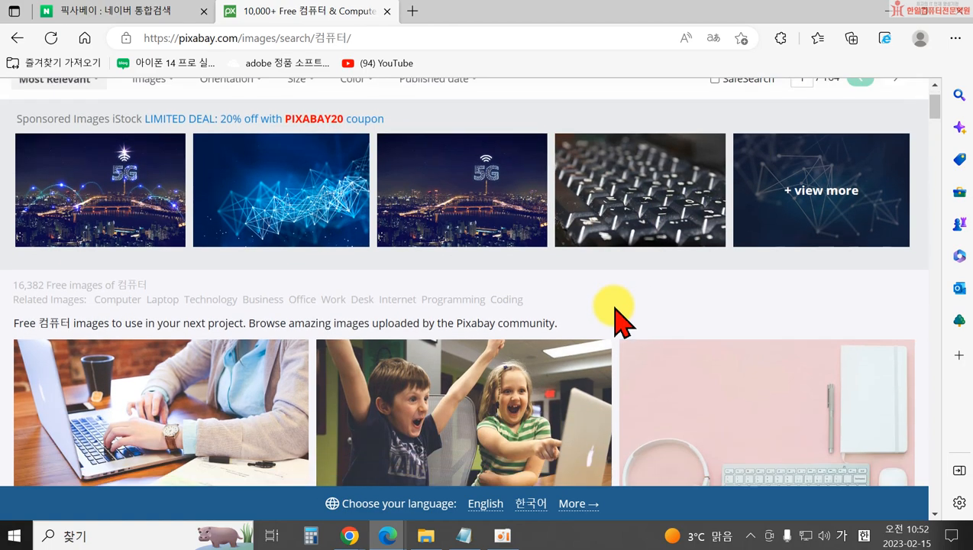
scroll(451, 278, down, 2)
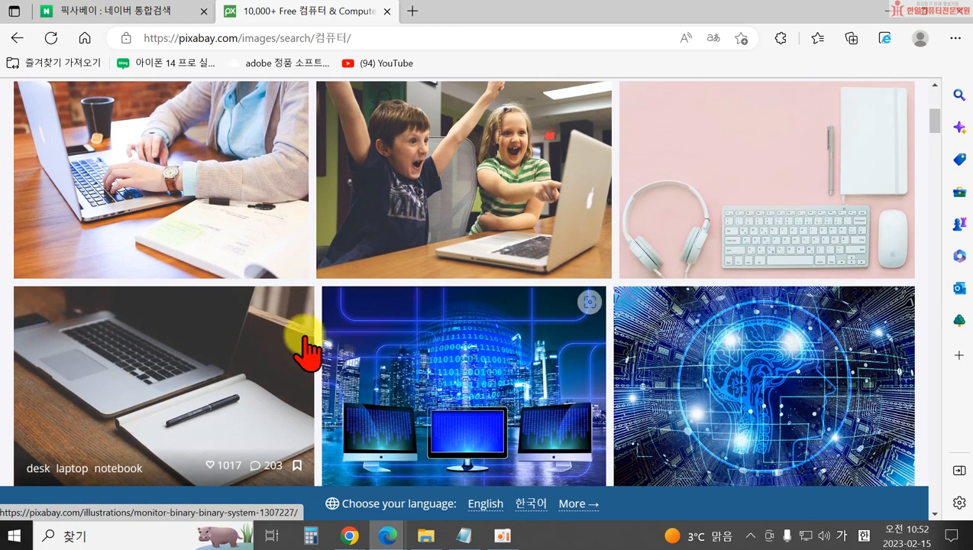
scroll(673, 369, down, 3)
scroll(611, 371, down, 4)
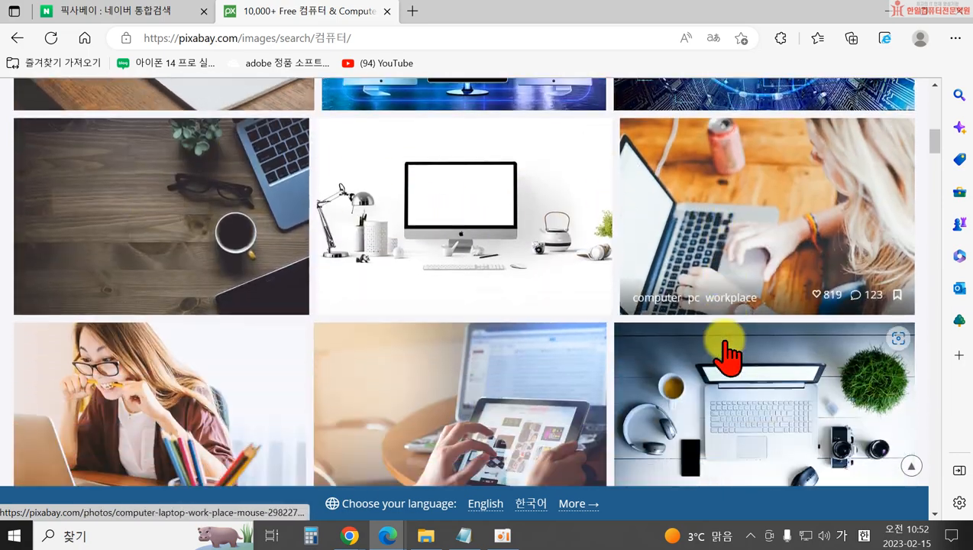
scroll(507, 337, down, 2)
scroll(764, 344, down, 1)
scroll(304, 382, down, 2)
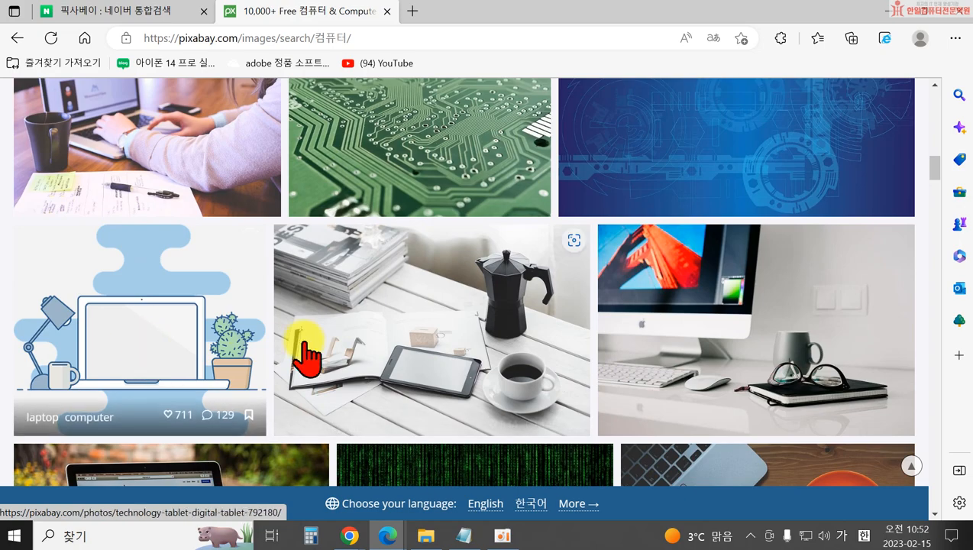
scroll(817, 369, down, 3)
scroll(815, 382, down, 4)
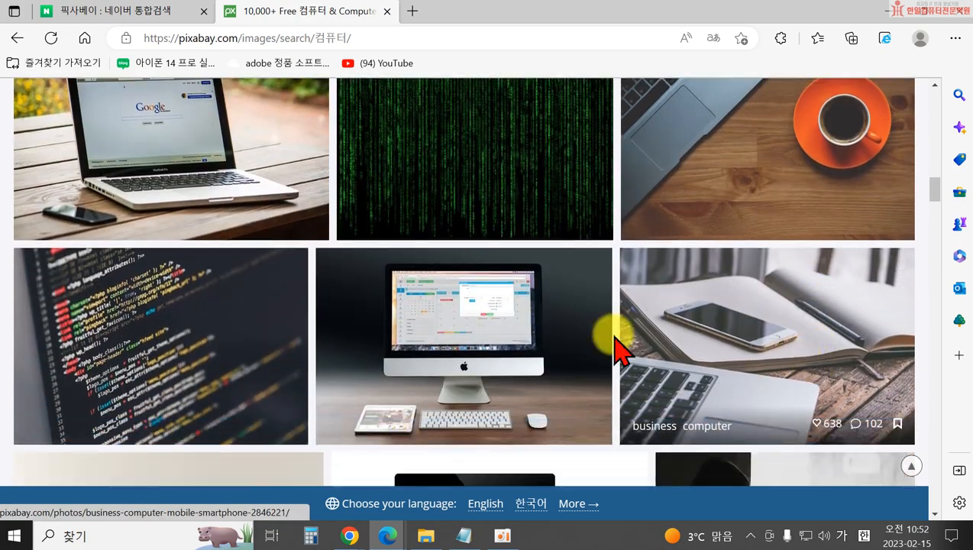
scroll(794, 341, down, 6)
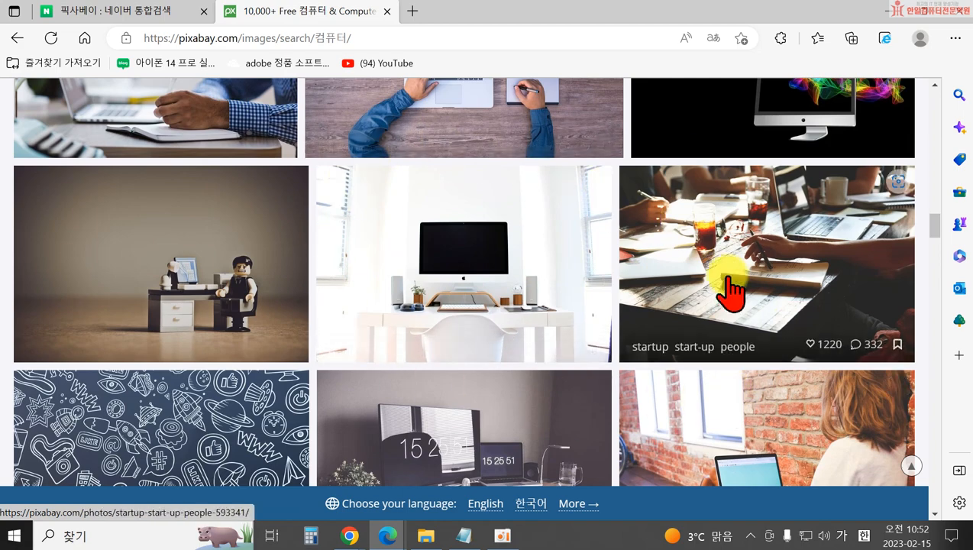
scroll(738, 354, down, 4)
scroll(752, 359, up, 4)
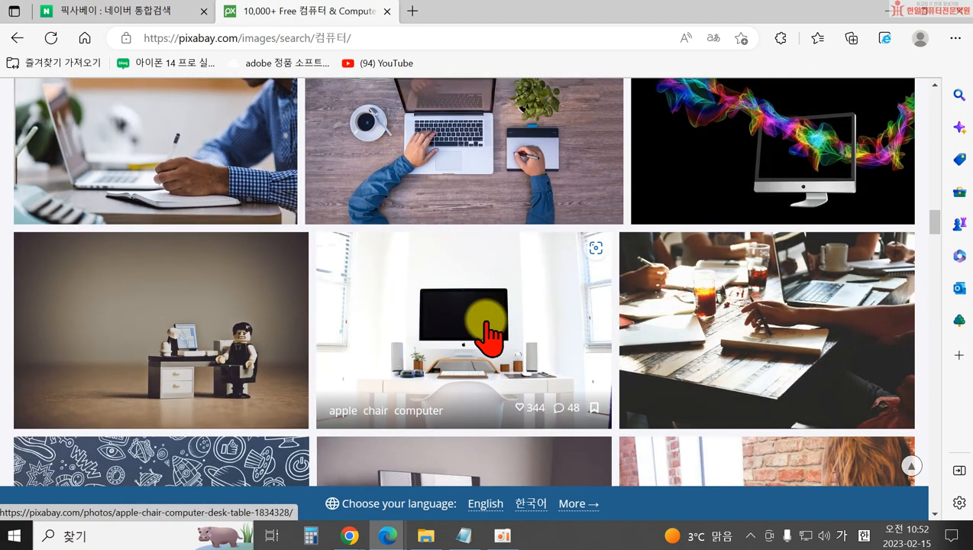
click(489, 332)
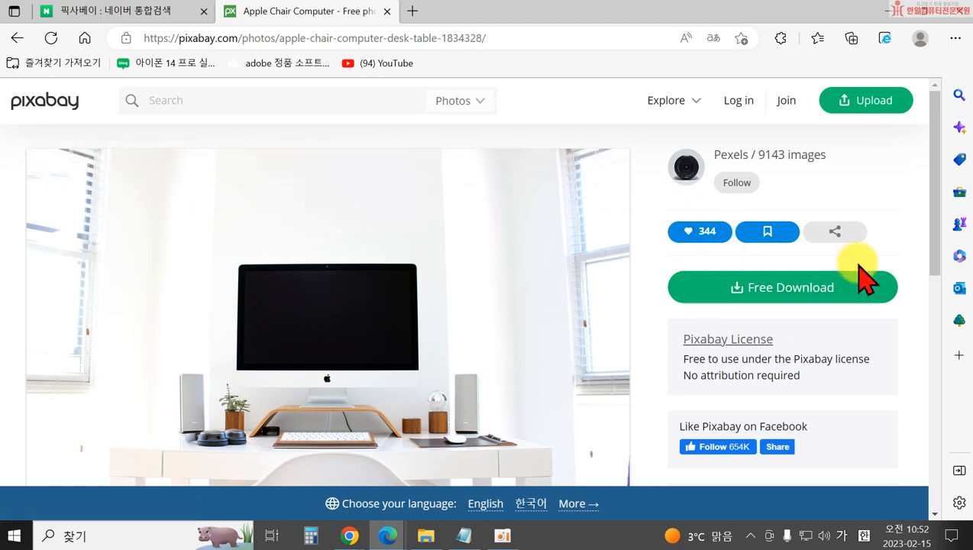
Request the 1920×1280 download and pass the reCAPTCHA by marking the four car tiles.
click(762, 286)
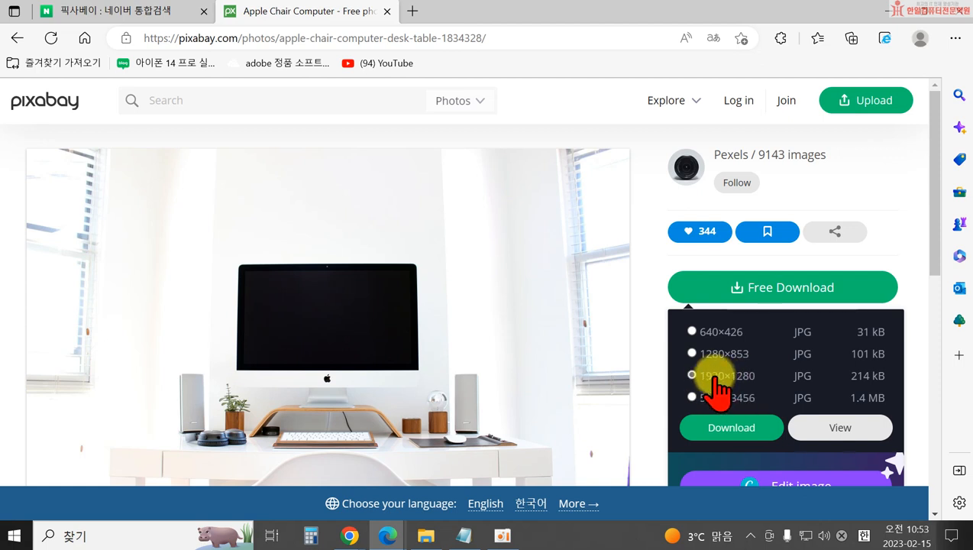
click(740, 432)
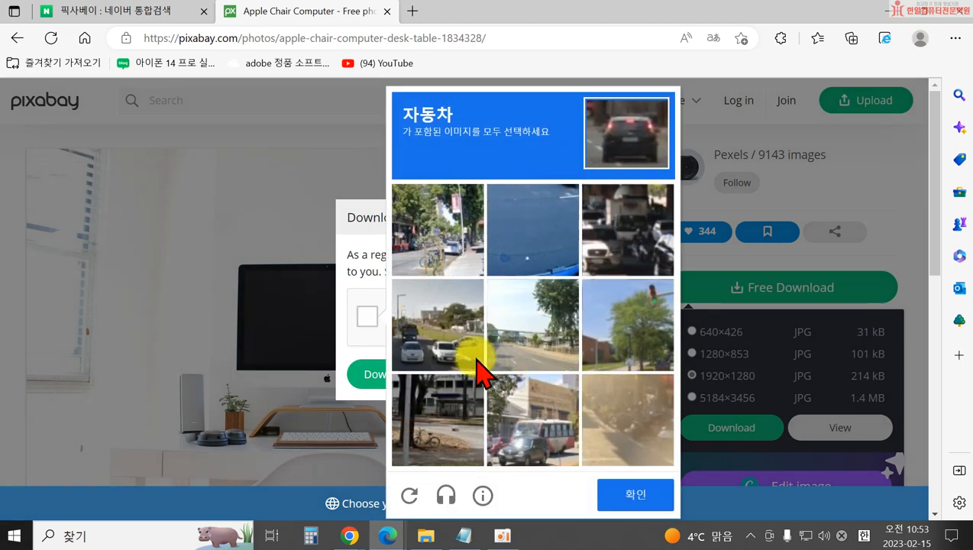
click(424, 342)
click(510, 420)
click(615, 241)
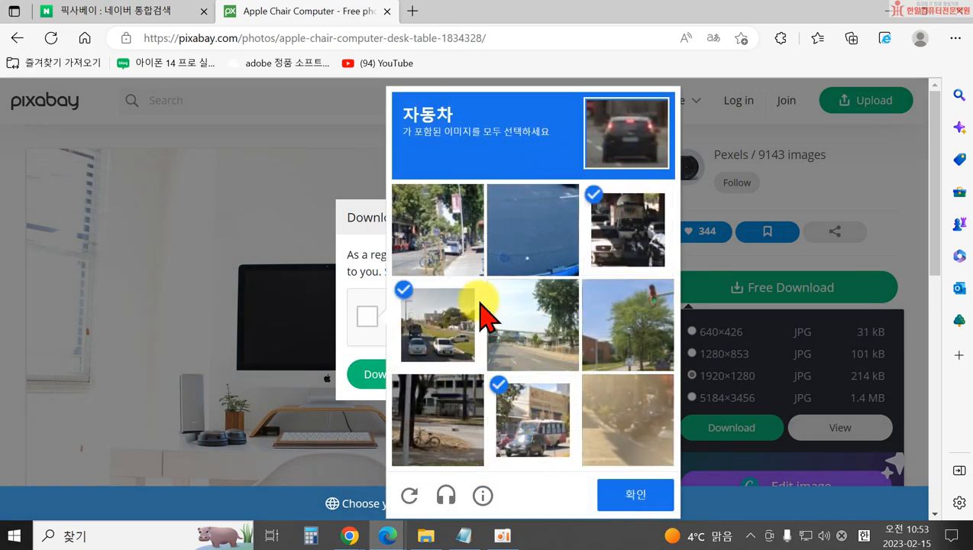
click(443, 251)
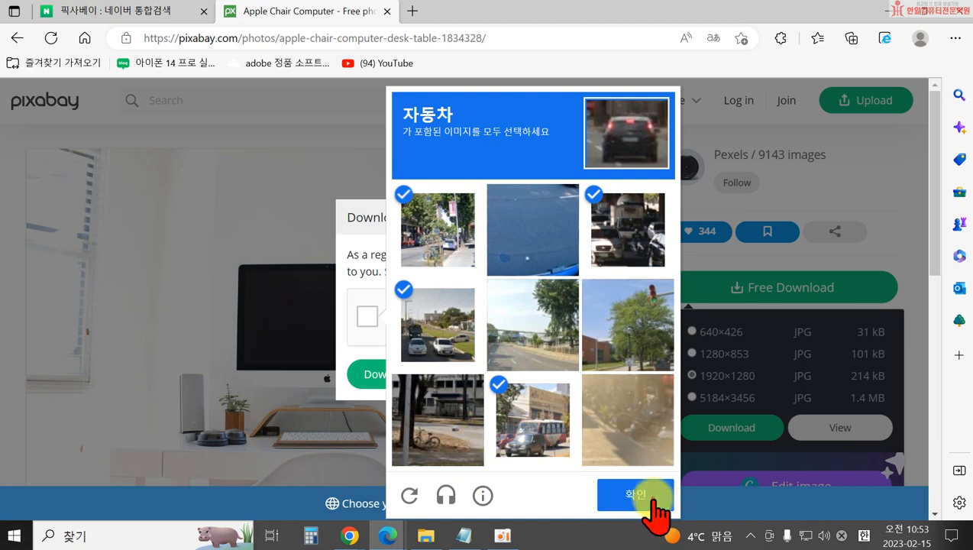
click(652, 506)
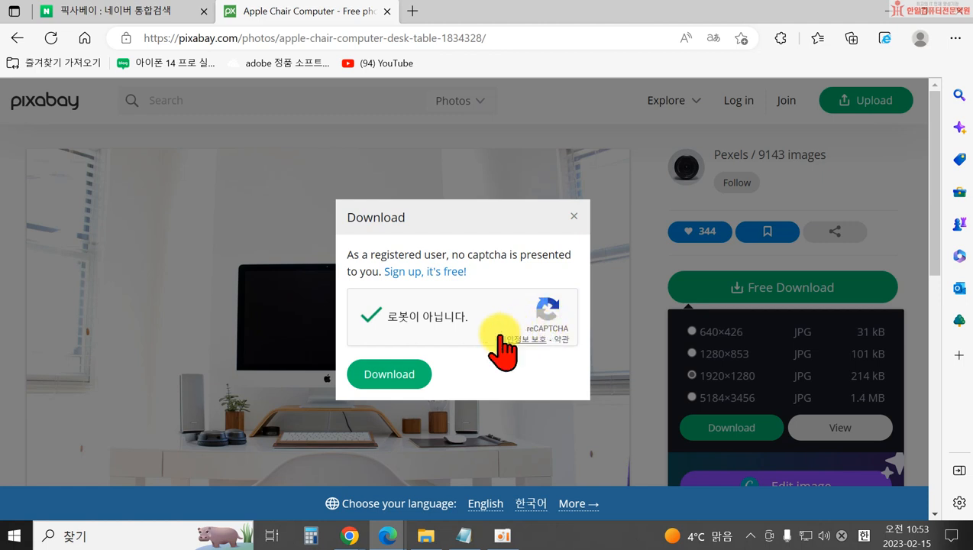
Save apple-gec5170624_1920.jpg into a new blog folder created under 문서.
click(417, 365)
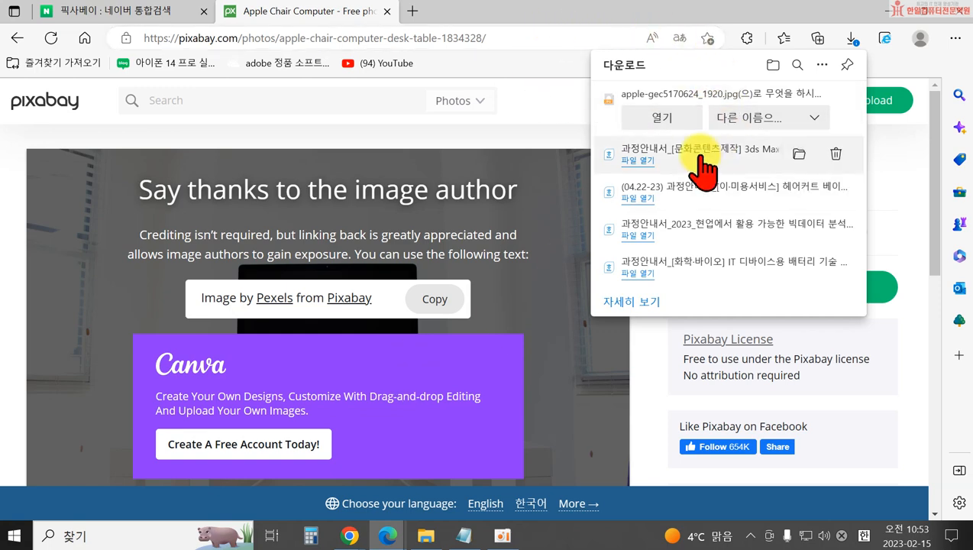
click(752, 123)
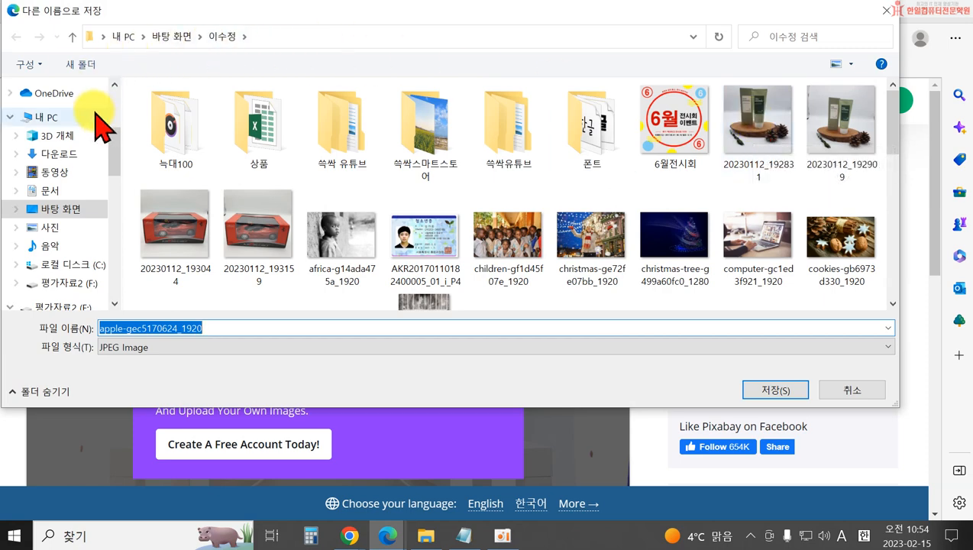
scroll(107, 102, up, 3)
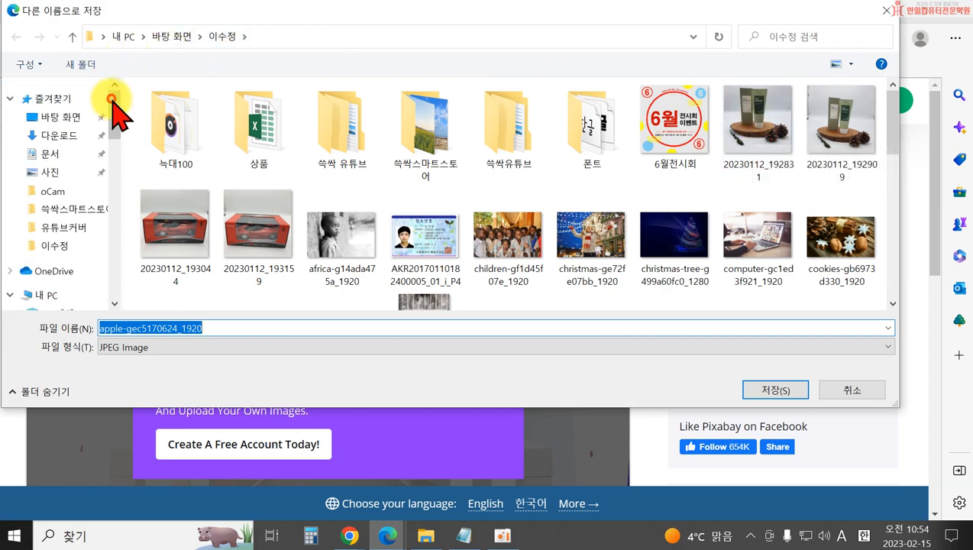
click(50, 153)
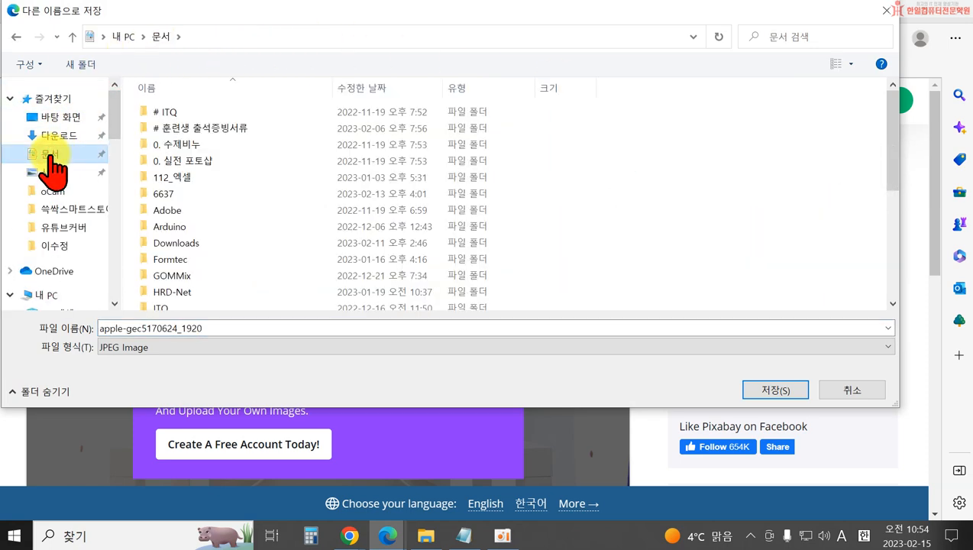
click(75, 67)
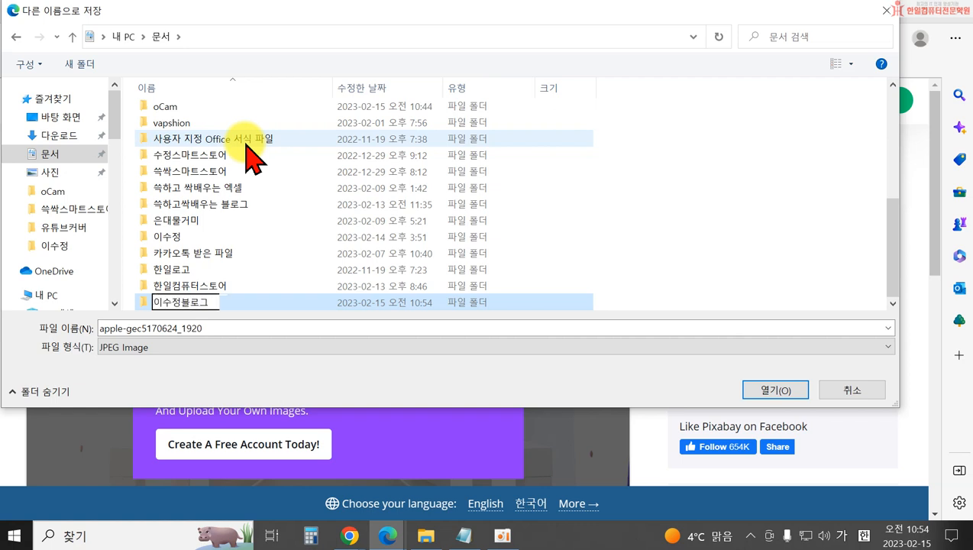
double_click(144, 304)
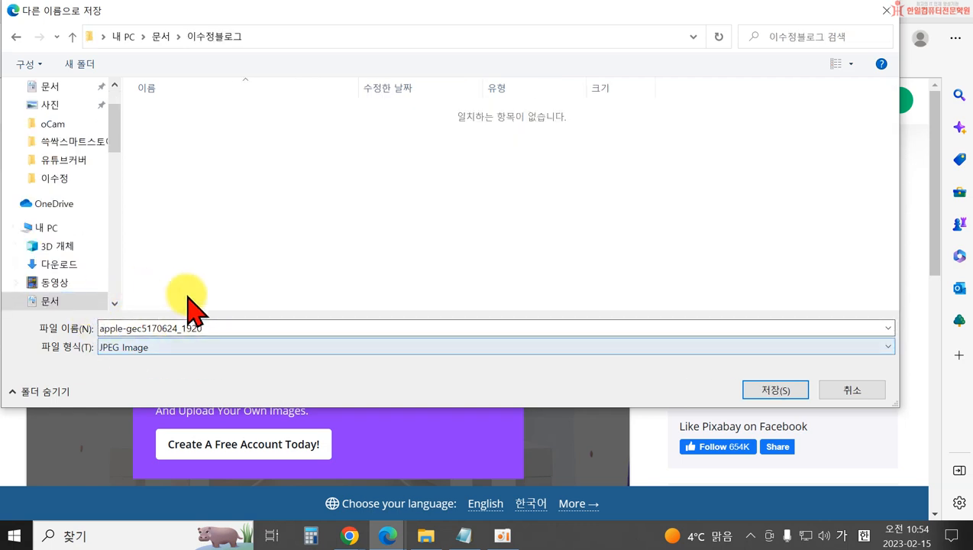
click(773, 394)
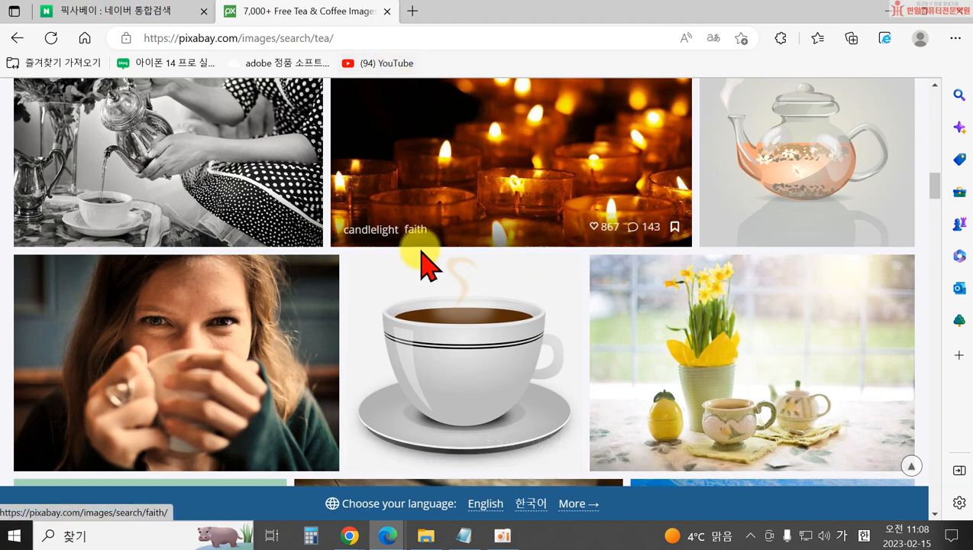
scroll(535, 297, up, 2)
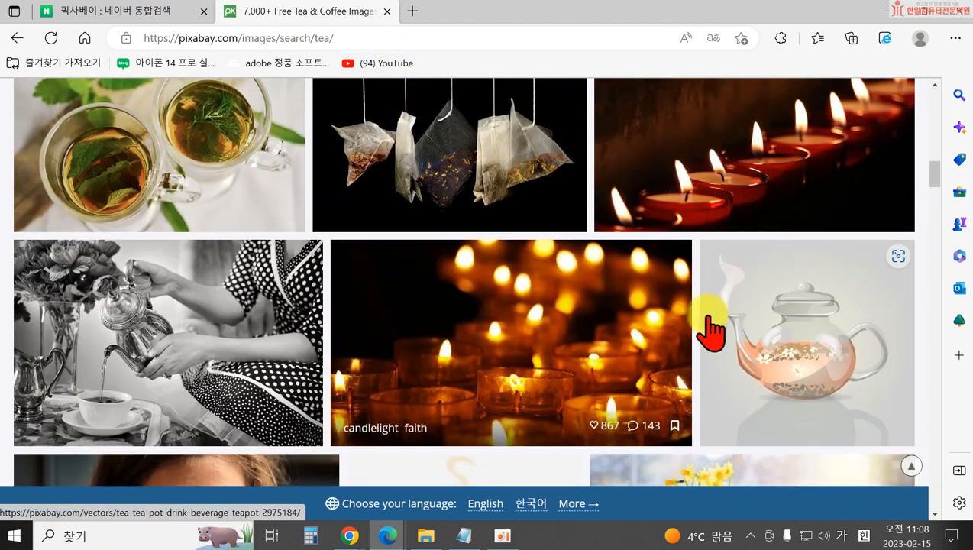
scroll(739, 298, up, 4)
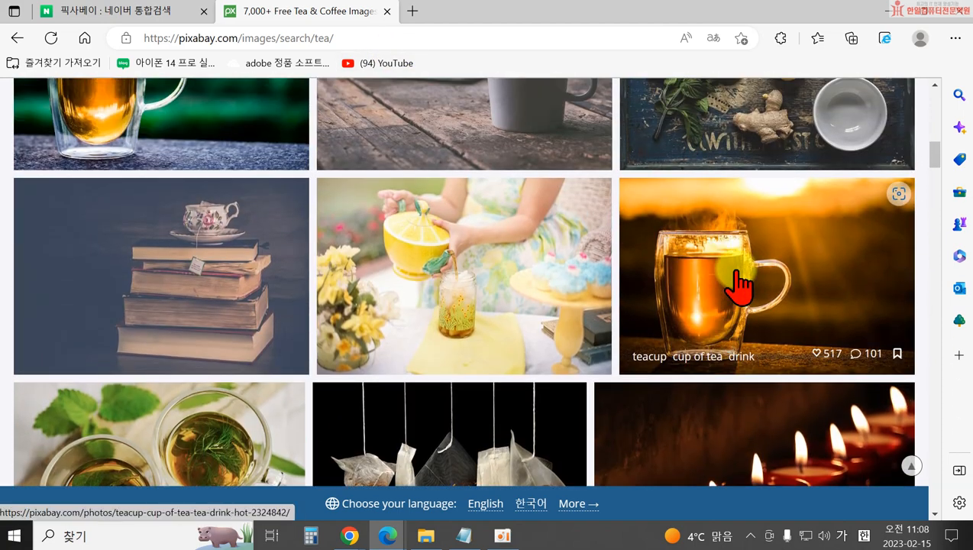
scroll(744, 378, up, 5)
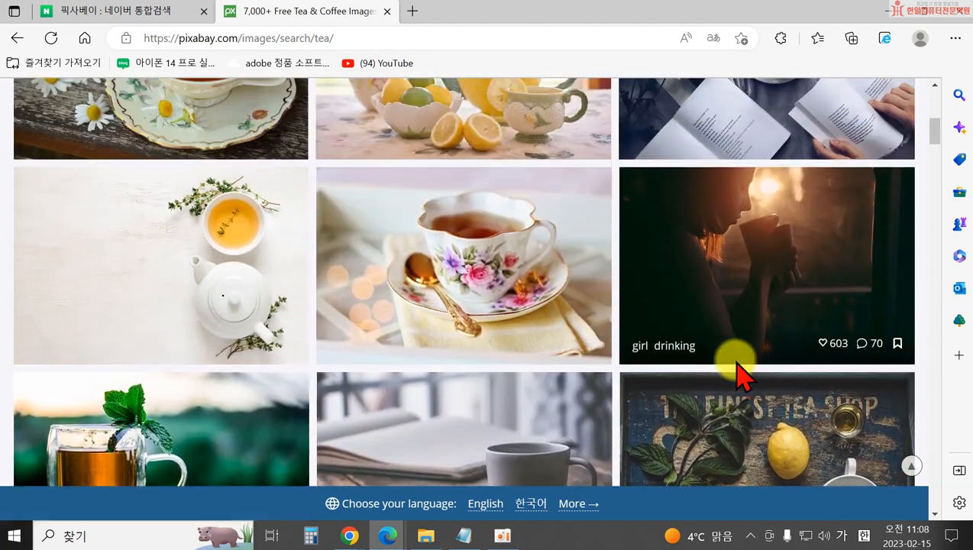
scroll(725, 366, up, 3)
scroll(585, 317, up, 2)
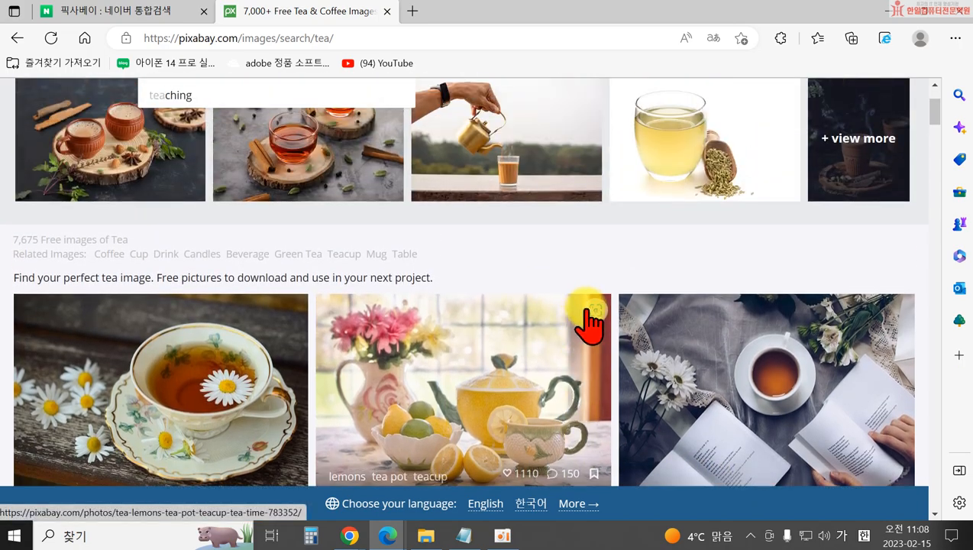
scroll(588, 325, up, 2)
scroll(504, 282, down, 5)
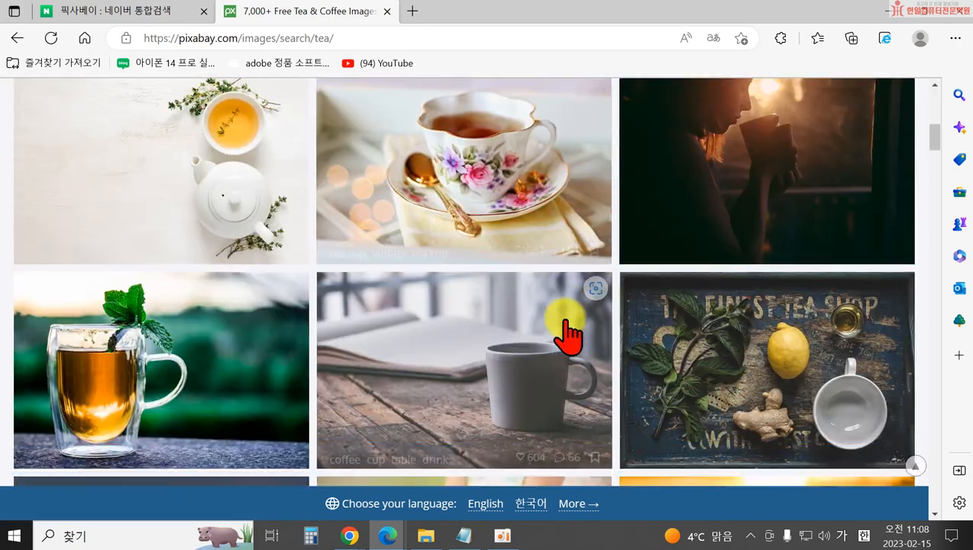
scroll(569, 336, down, 15)
scroll(645, 321, down, 7)
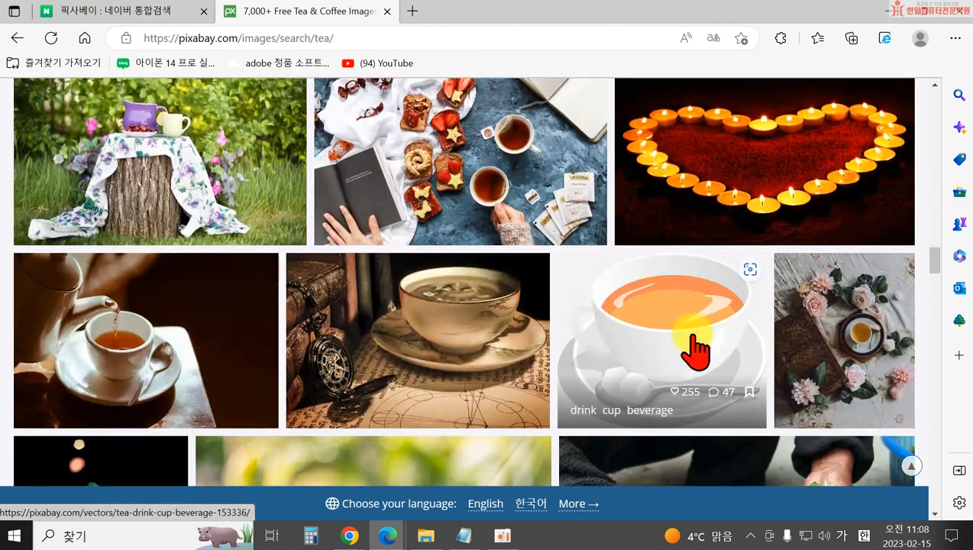
scroll(692, 350, down, 5)
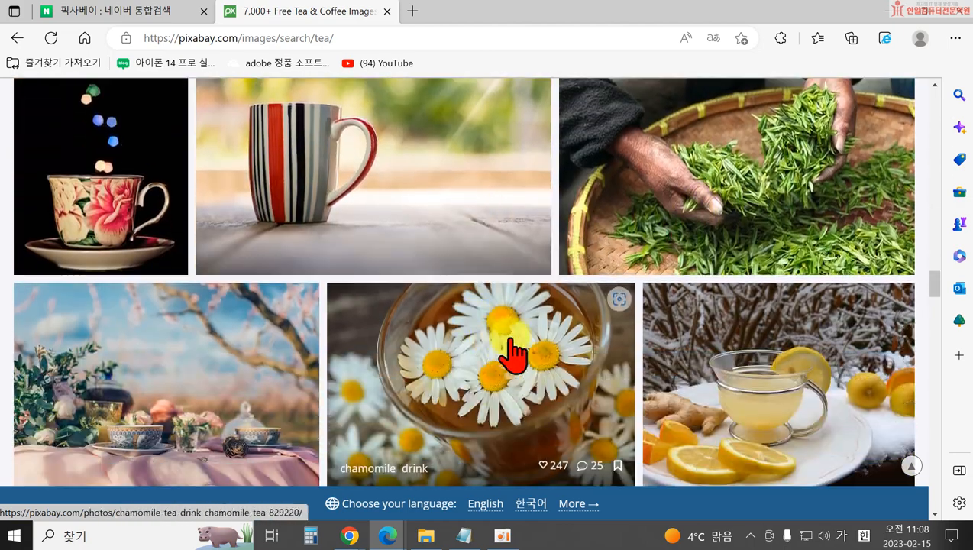
scroll(596, 367, down, 5)
scroll(657, 390, down, 3)
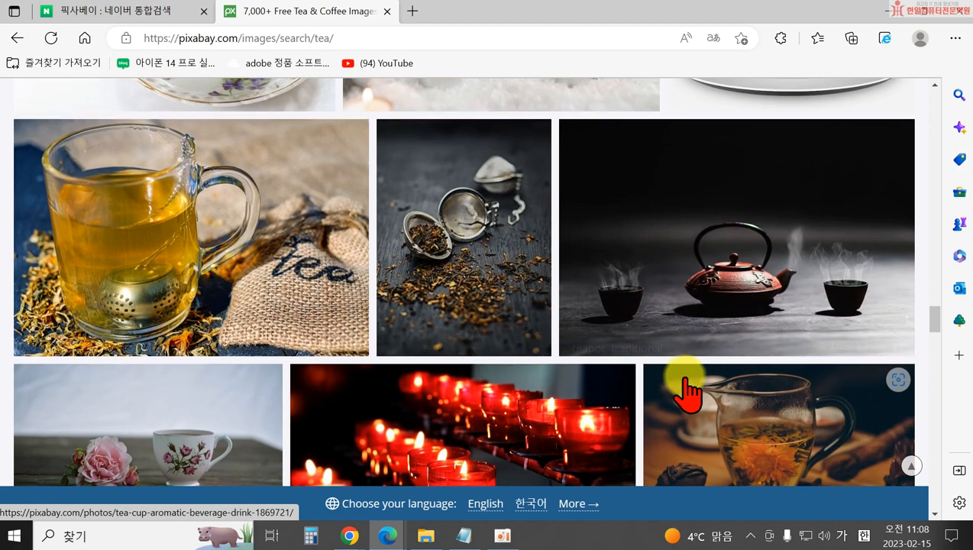
scroll(688, 385, down, 4)
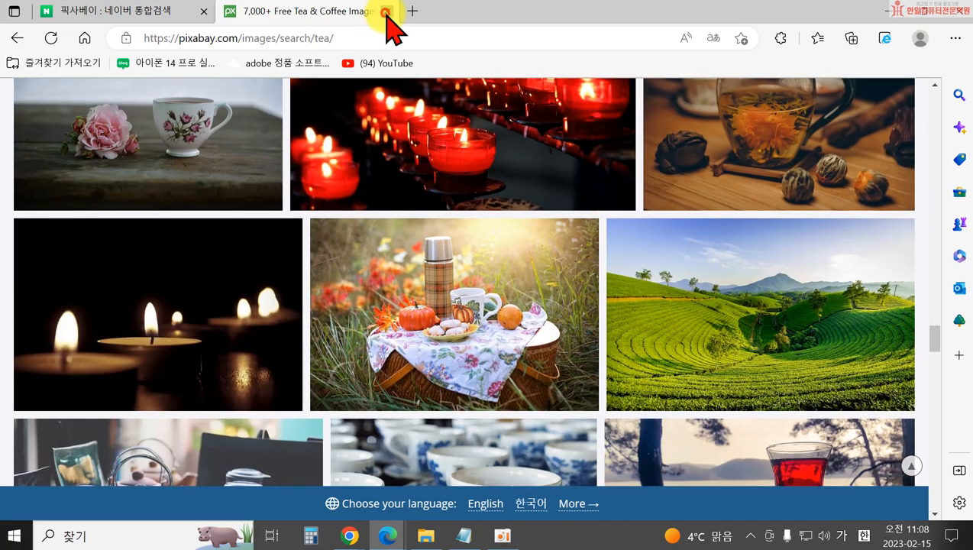
Close the Pixabay tab and replace the Naver query 픽사베이 with 언스플레쉬.
click(387, 11)
double_click(159, 96)
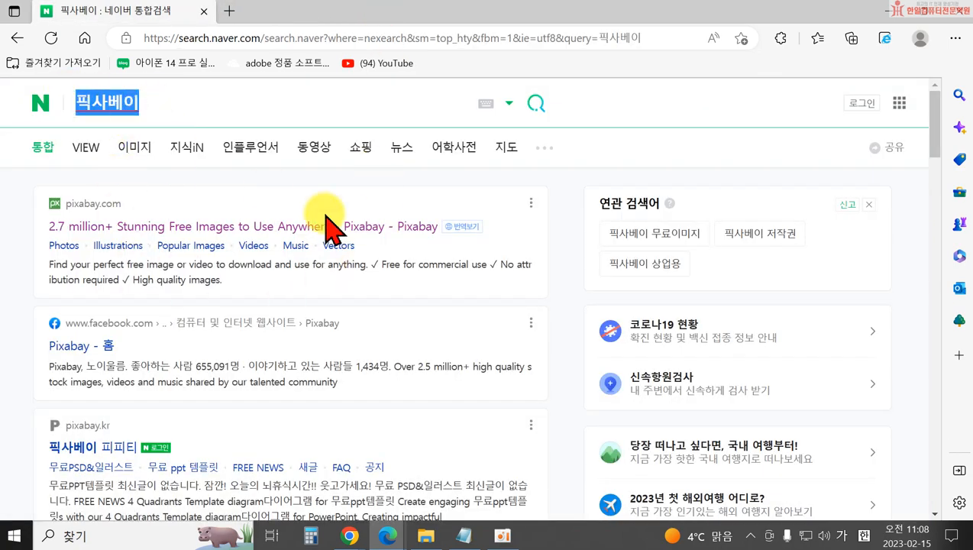
key(BackSpace)
key(Hangul)
text(d)
key(BackSpace)
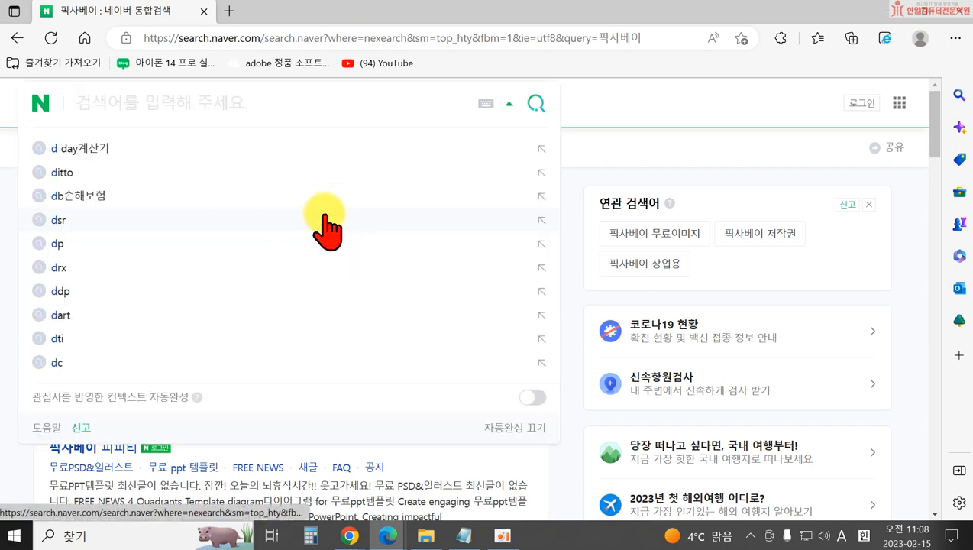
key(Hangul)
text(언스플ㄹ)
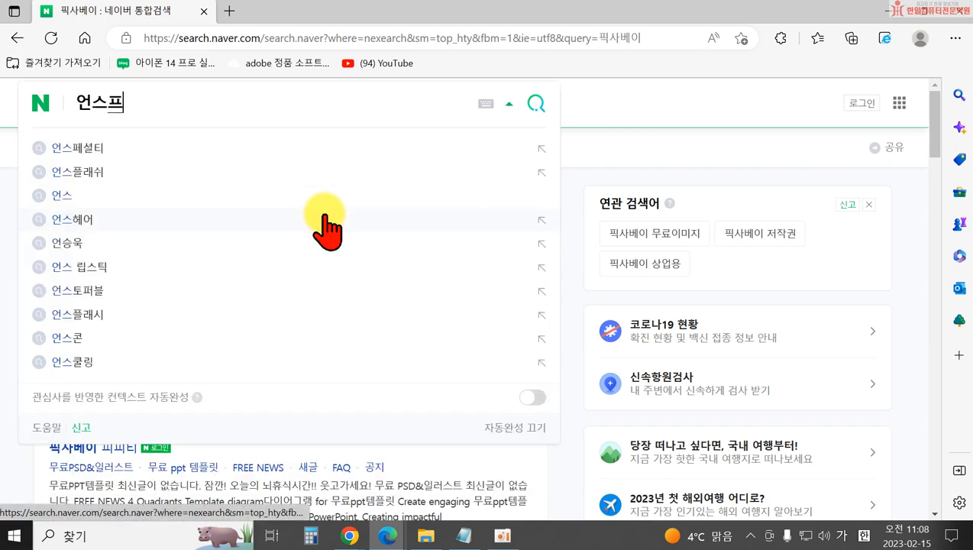
text(ㅔ쉬)
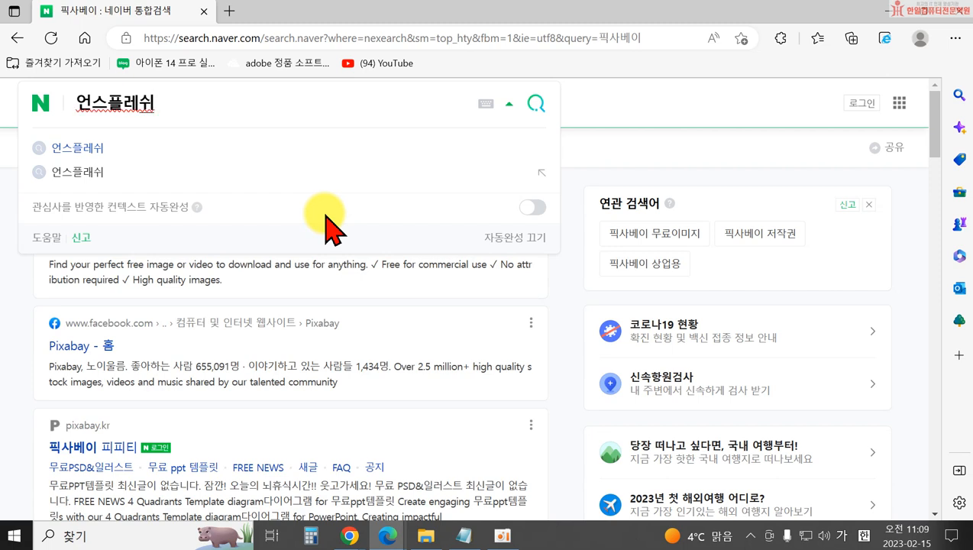
key(Return)
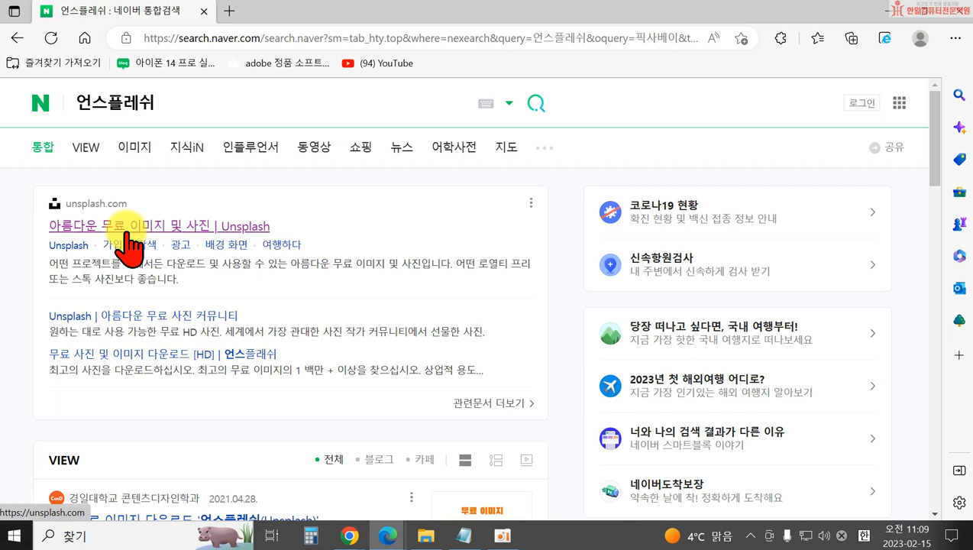
Open the Unsplash site from Naver and search photos for 컴퓨터.
click(127, 229)
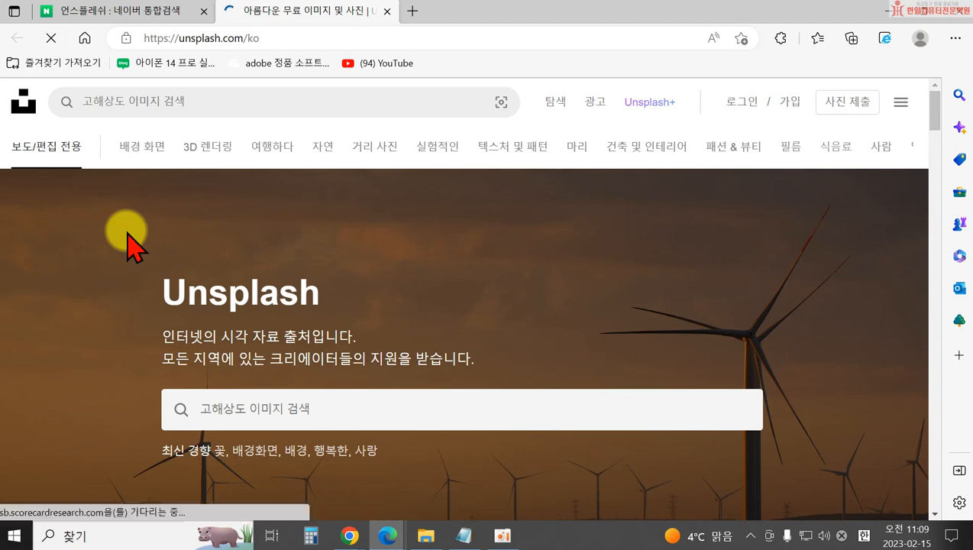
scroll(301, 282, down, 3)
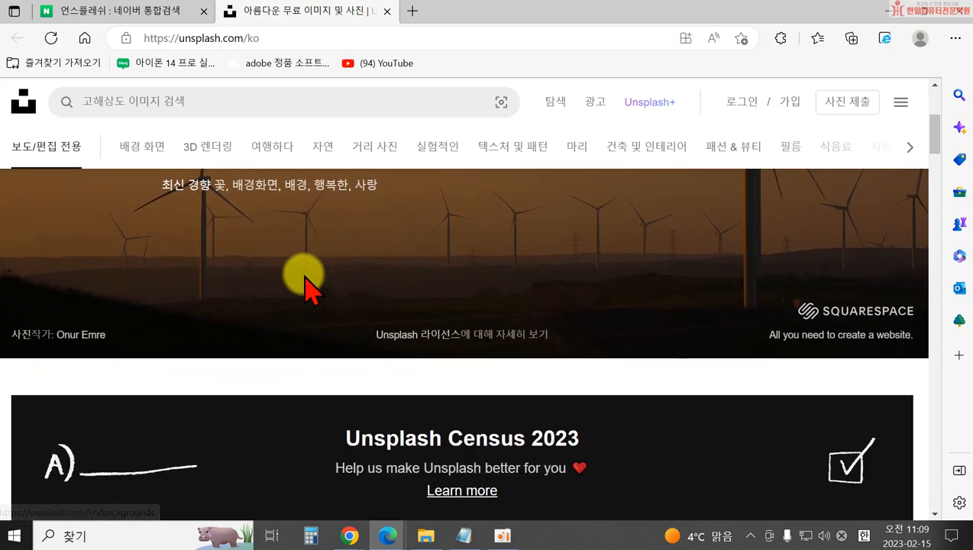
scroll(301, 275, up, 2)
scroll(301, 282, up, 1)
click(248, 407)
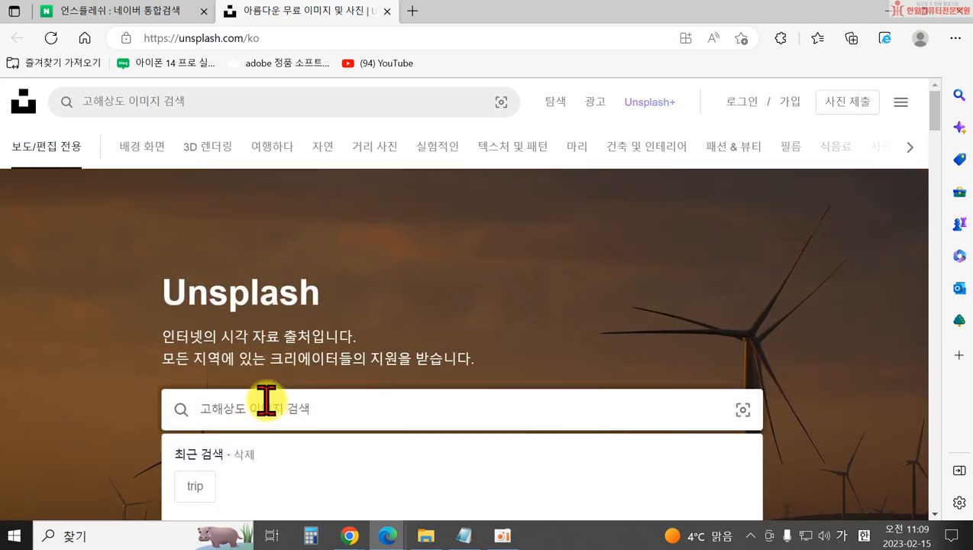
scroll(266, 400, down, 1)
text(이)
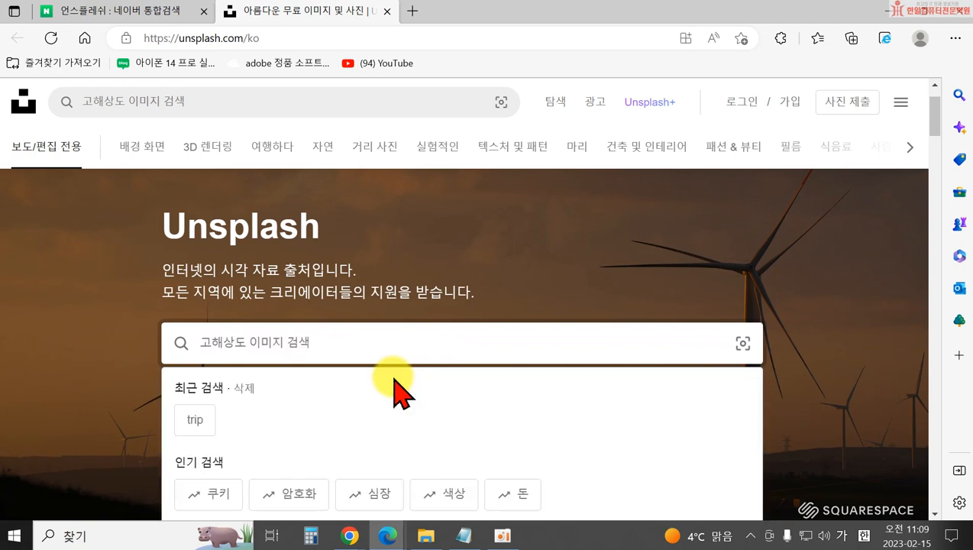
text(켐퓨터)
key(Return)
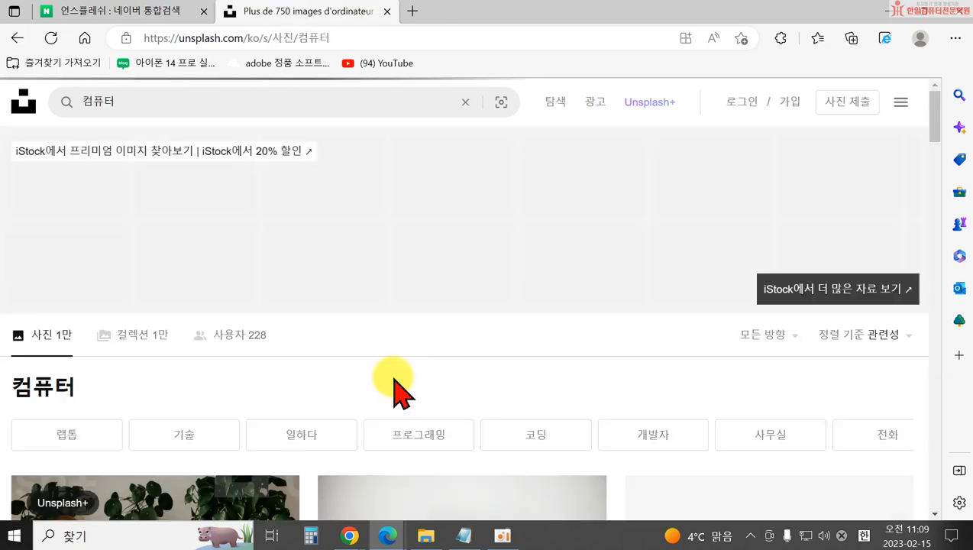
scroll(662, 310, down, 8)
scroll(668, 296, down, 3)
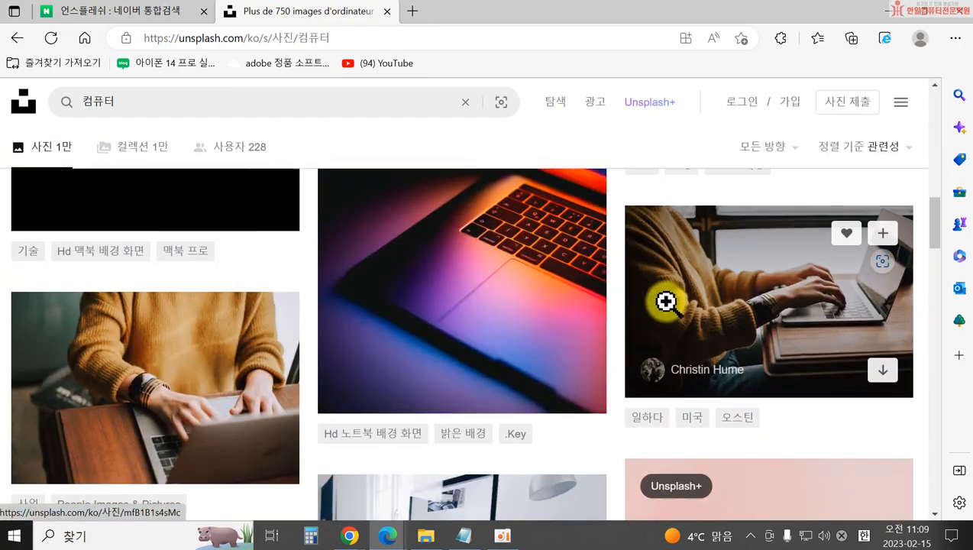
Reopen Unsplash, search for 주택, and scroll through the results.
click(386, 11)
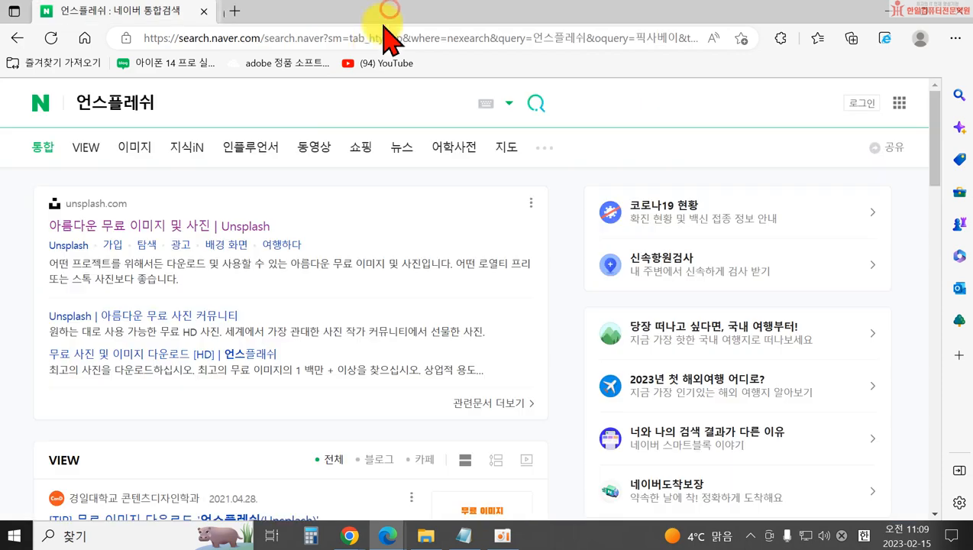
click(150, 227)
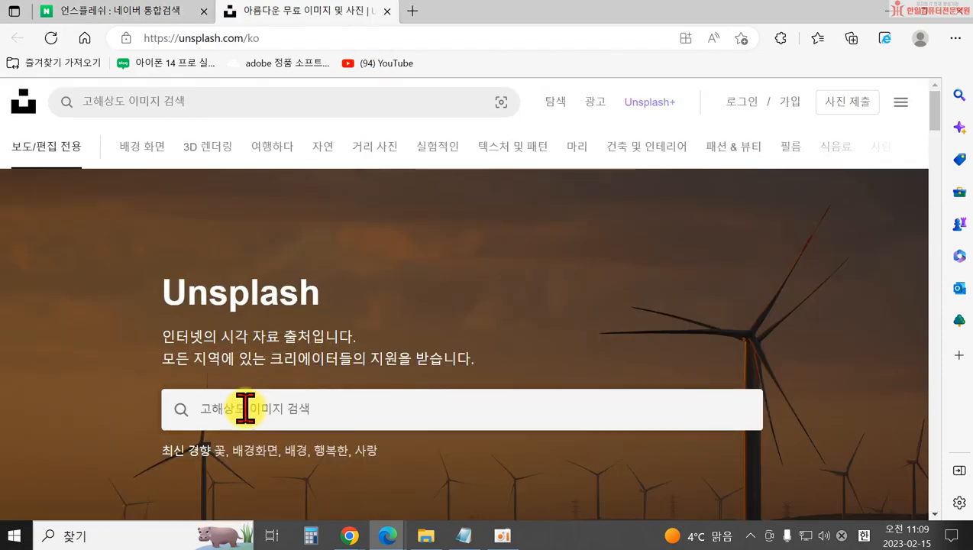
click(246, 407)
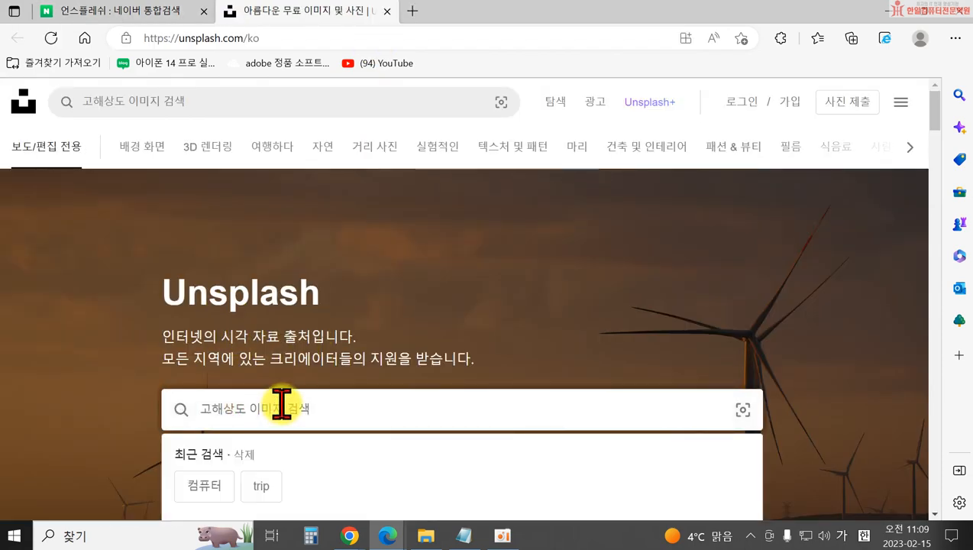
scroll(452, 446, down, 3)
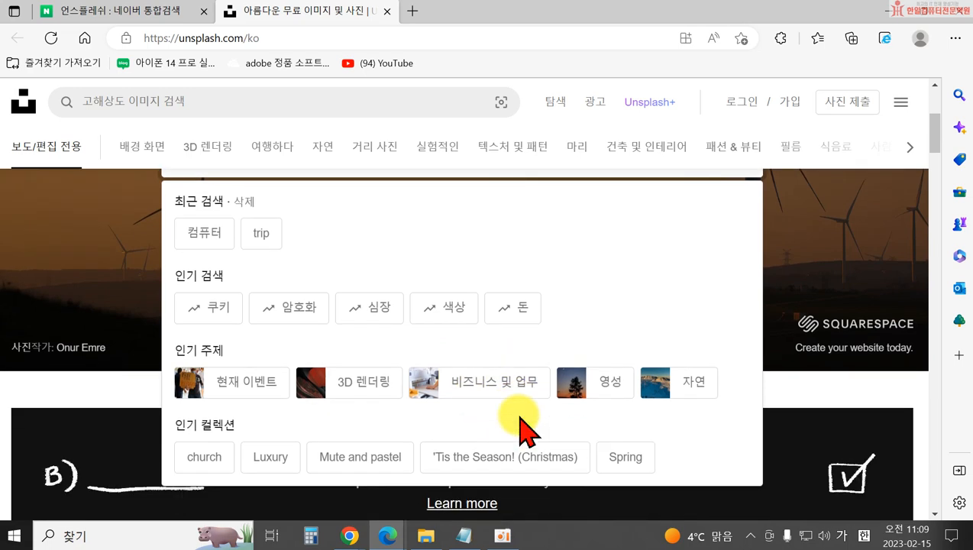
scroll(522, 428, up, 3)
text(쥐)
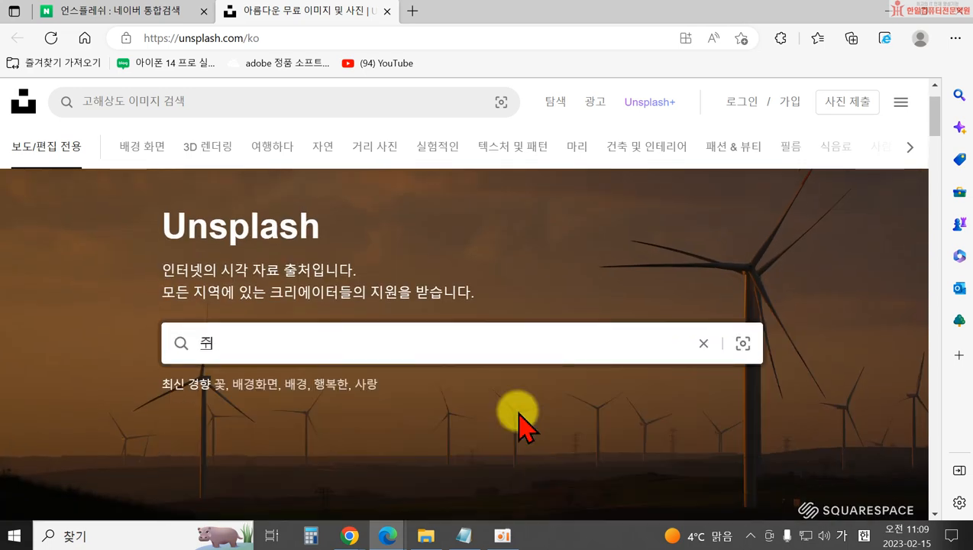
key(Return)
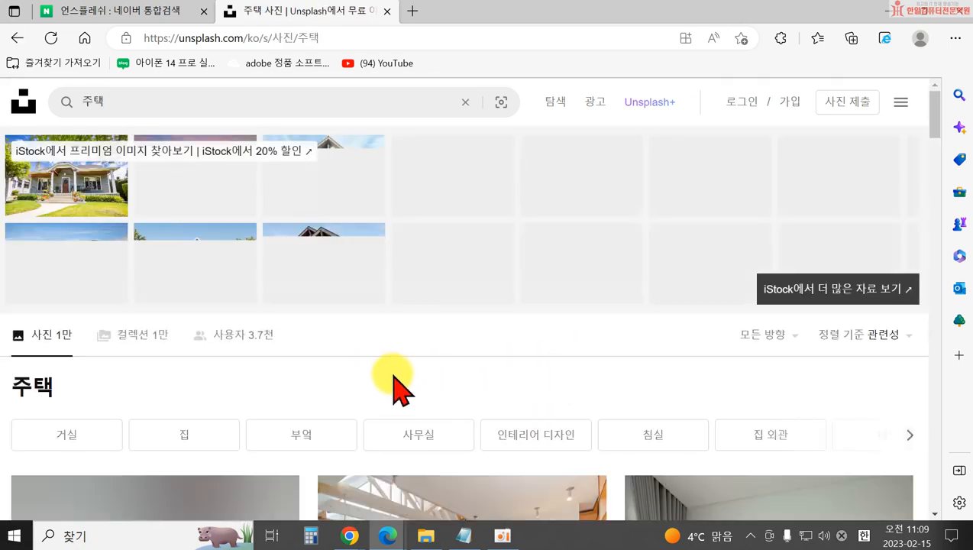
scroll(397, 382, down, 2)
scroll(421, 386, down, 10)
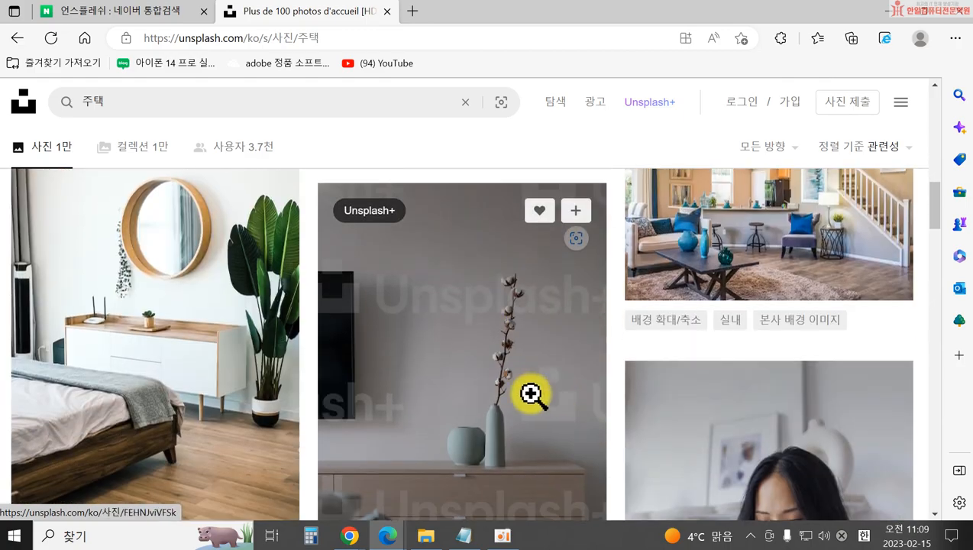
scroll(629, 403, down, 2)
scroll(628, 404, up, 5)
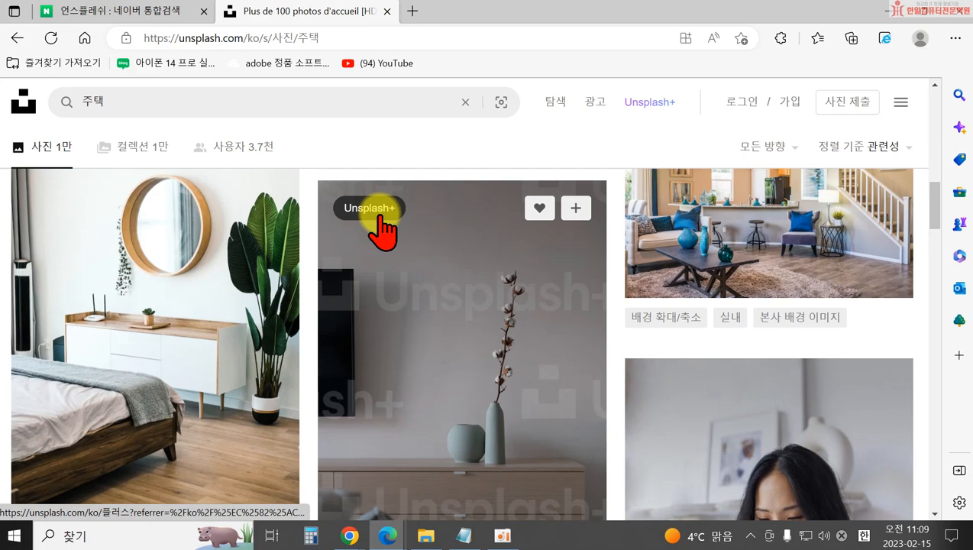
scroll(160, 271, down, 4)
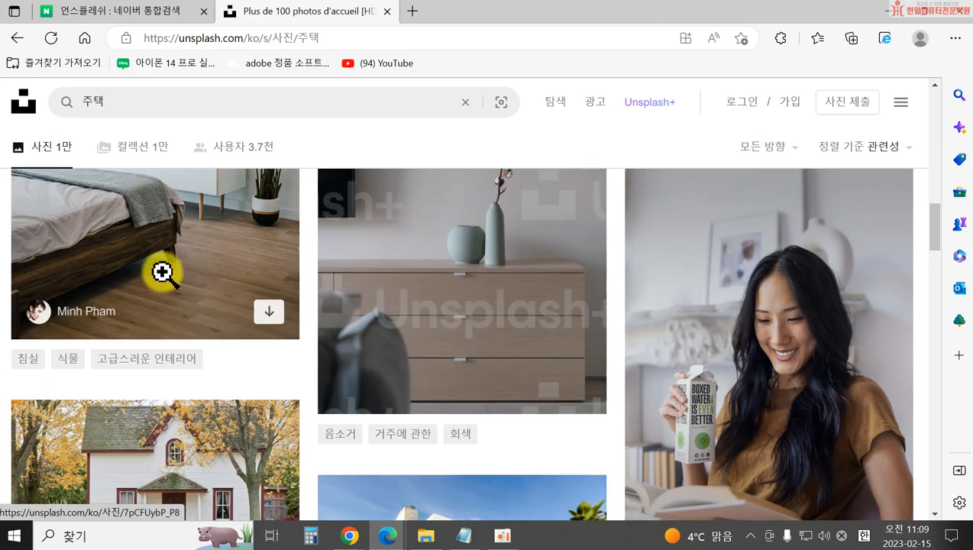
scroll(717, 373, down, 7)
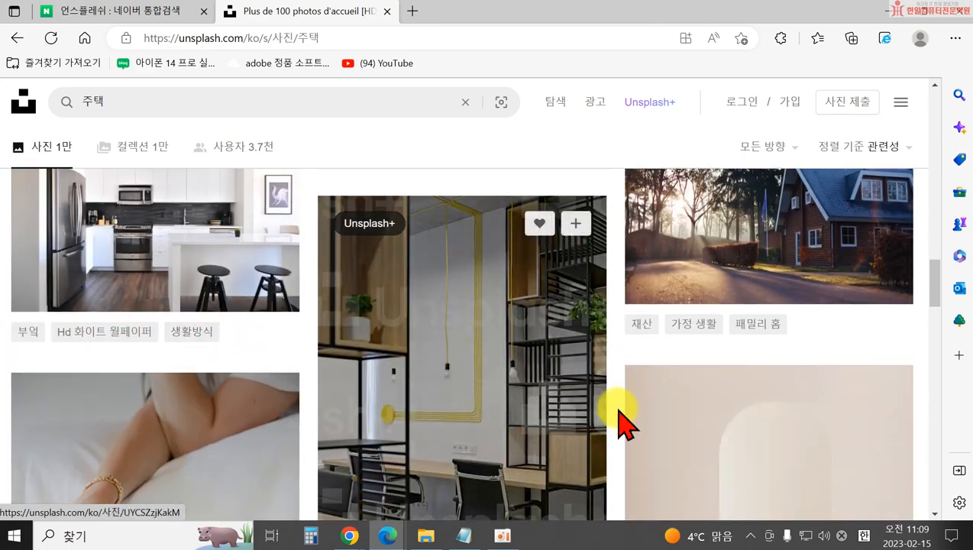
scroll(191, 435, down, 5)
scroll(227, 283, up, 4)
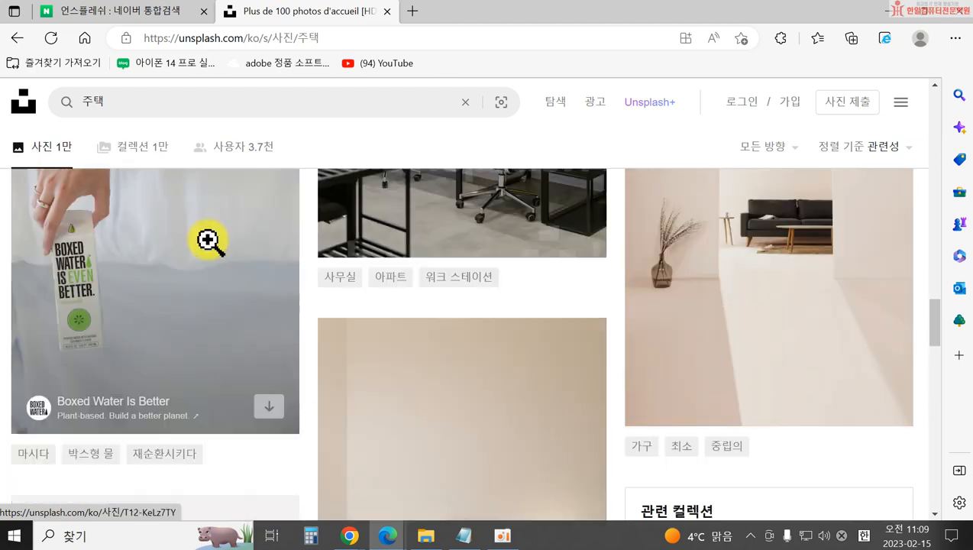
Replace the 주택 query with the 'house interior' suggestion and browse its photos.
double_click(127, 105)
key(BackSpace)
key(Hangul)
text(house)
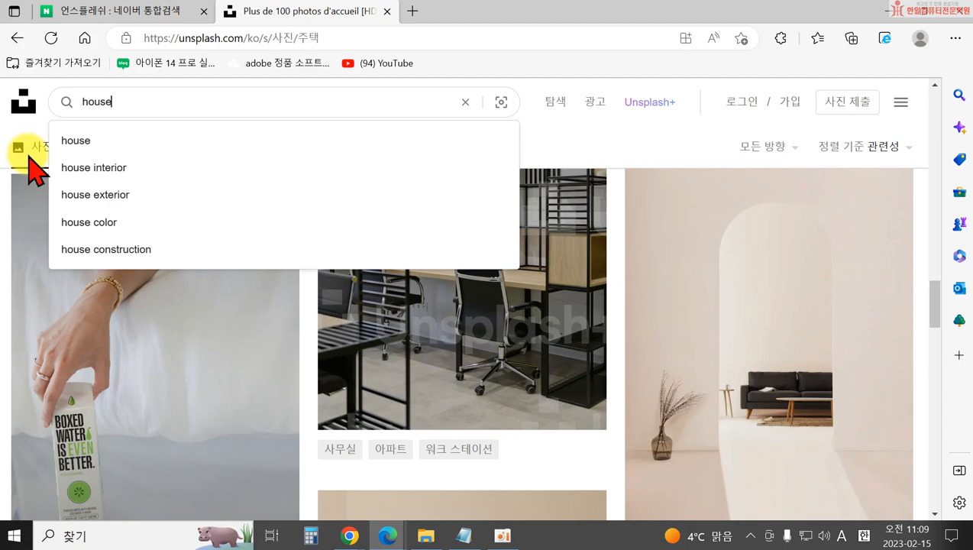
click(124, 168)
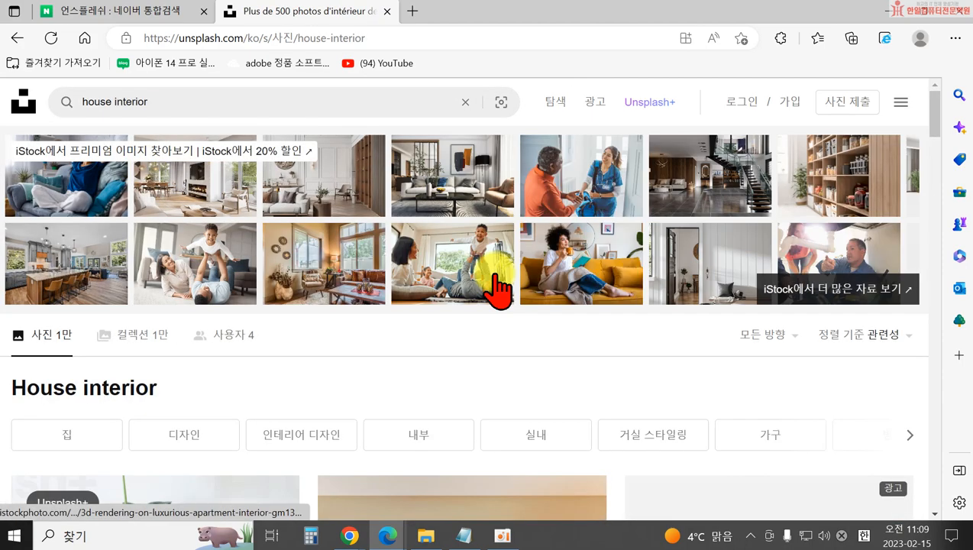
scroll(631, 370, down, 10)
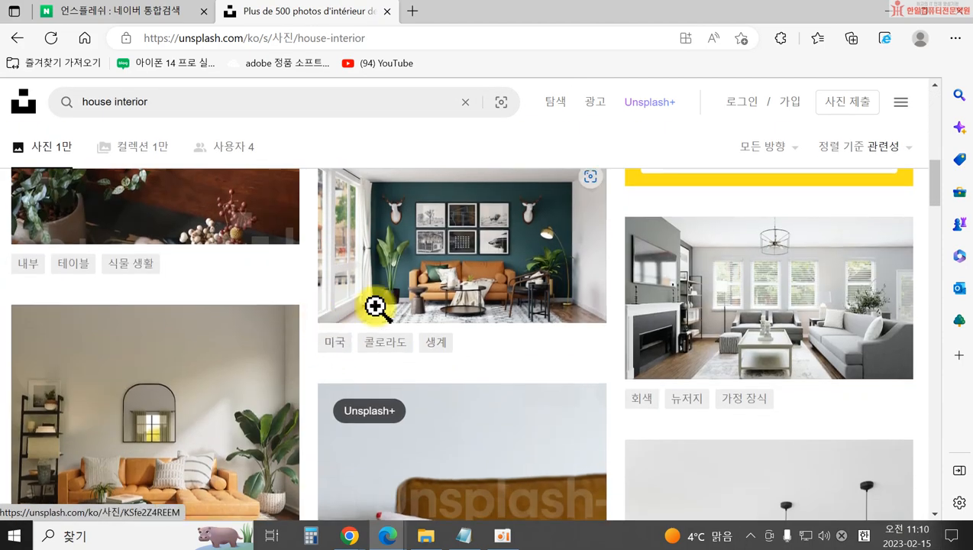
scroll(634, 379, down, 10)
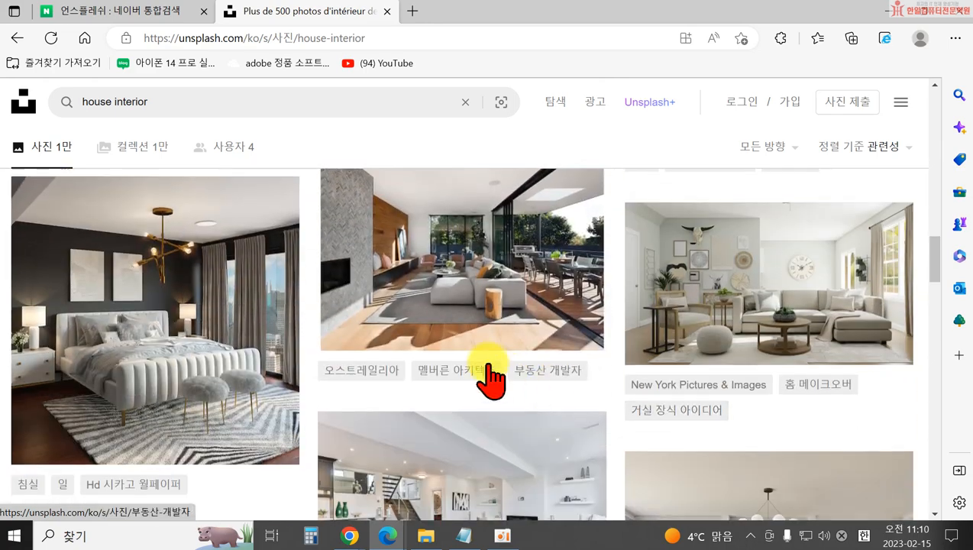
scroll(658, 348, down, 3)
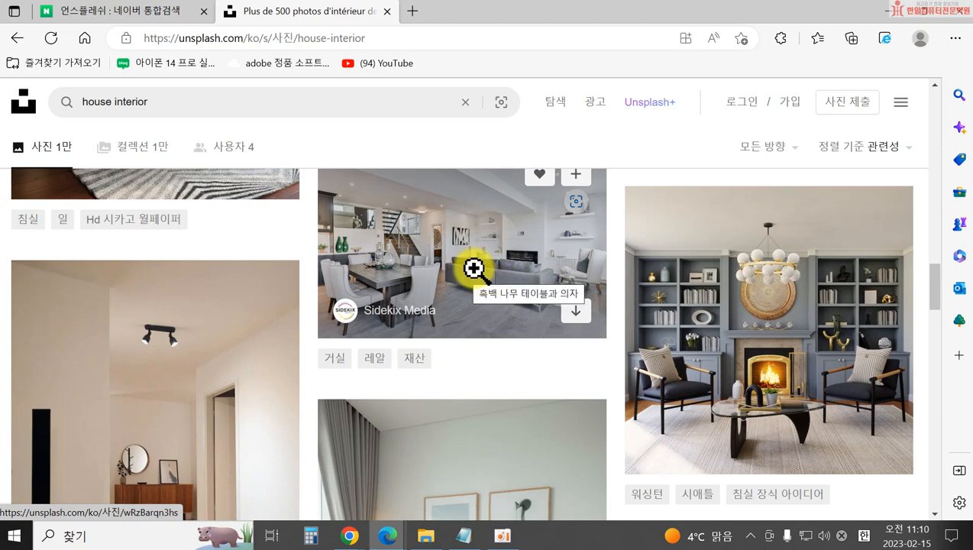
scroll(476, 282, up, 2)
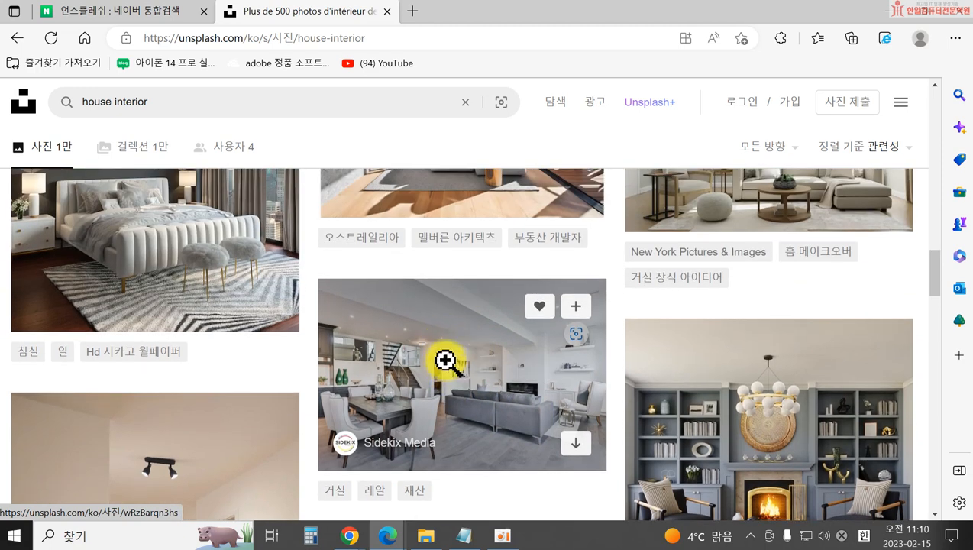
Download the Sidekix Media grey living-room photo and save it as JPEG in the blog folder.
click(446, 362)
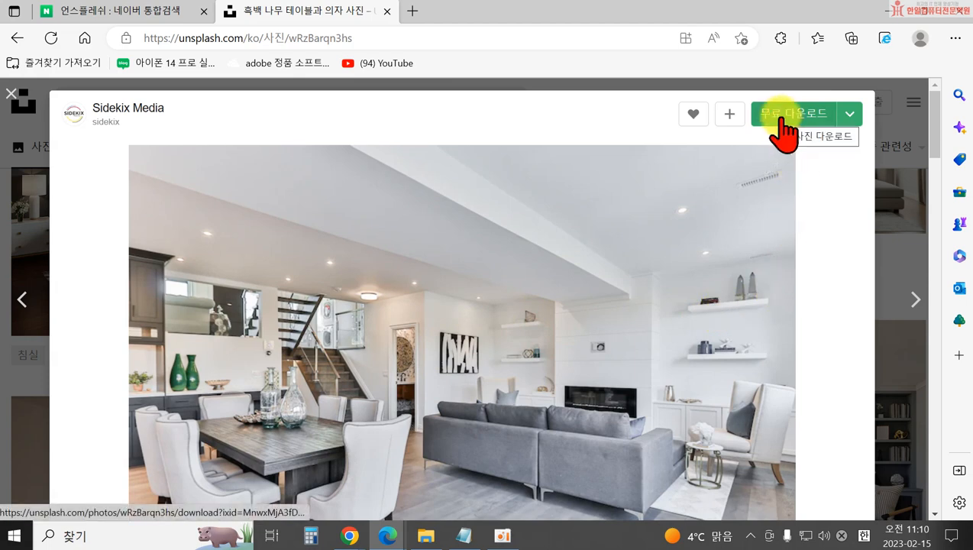
scroll(847, 123, down, 1)
click(851, 105)
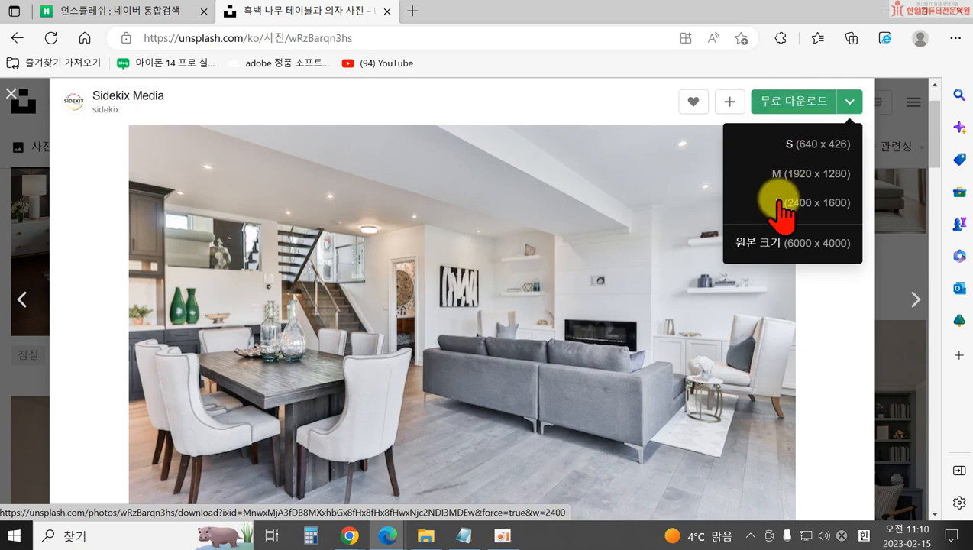
click(814, 175)
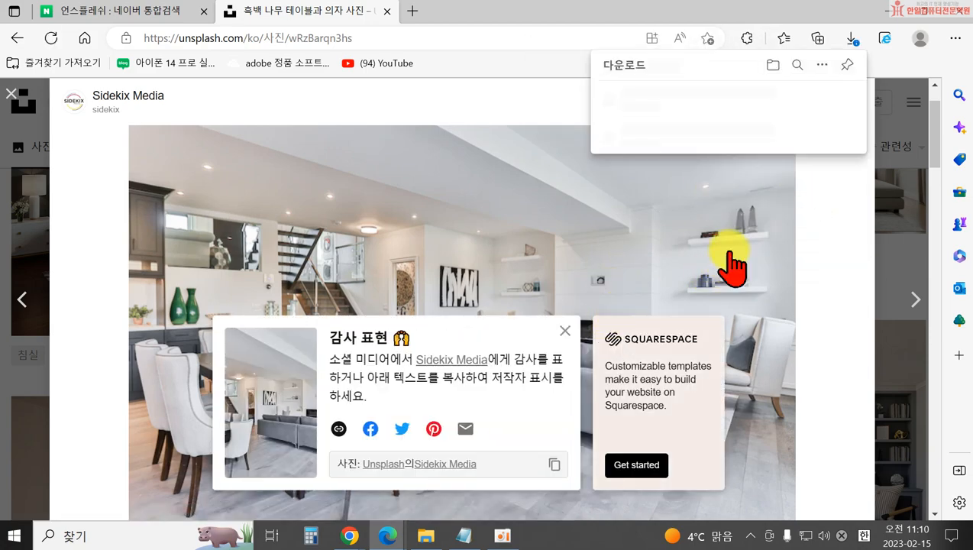
click(735, 118)
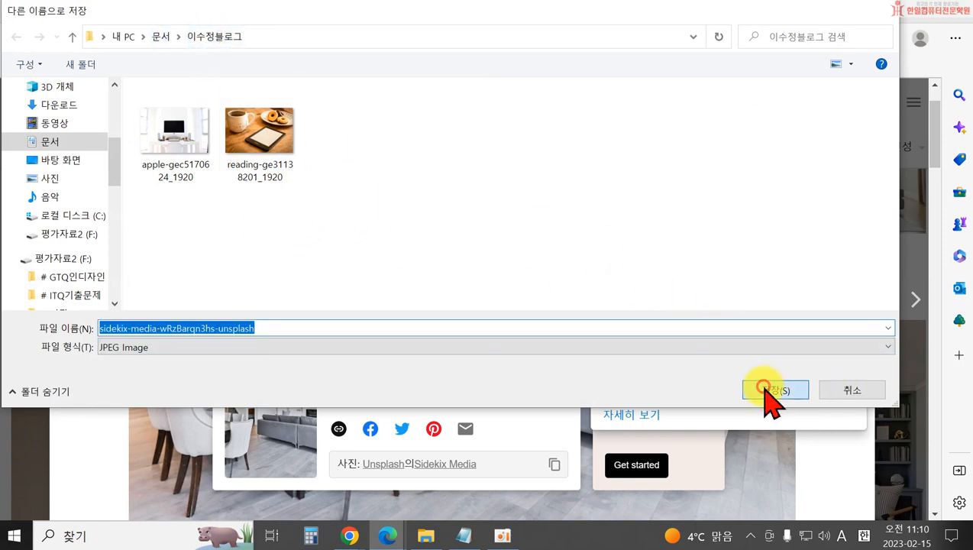
click(771, 391)
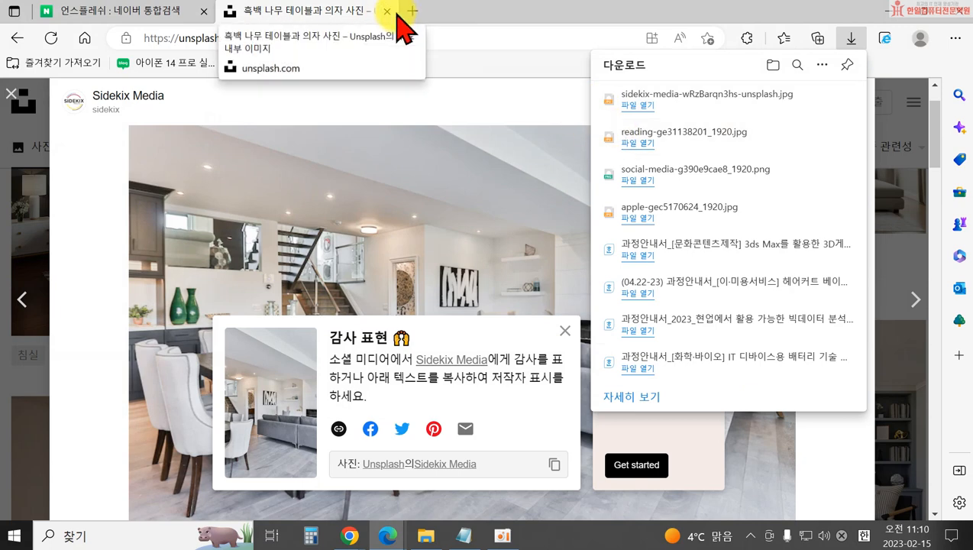
Close the Unsplash tab and reopen Unsplash in a new tab from the Naver result.
click(388, 11)
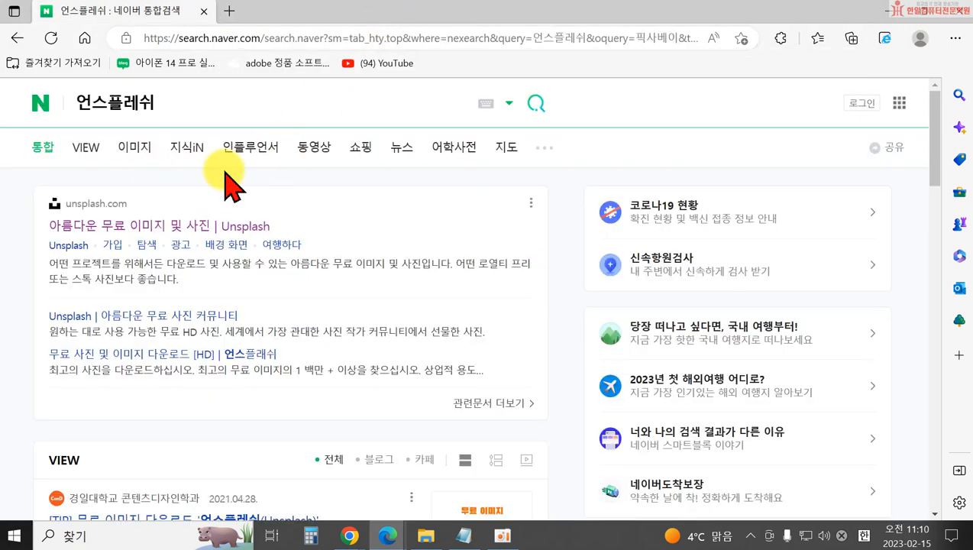
click(137, 226)
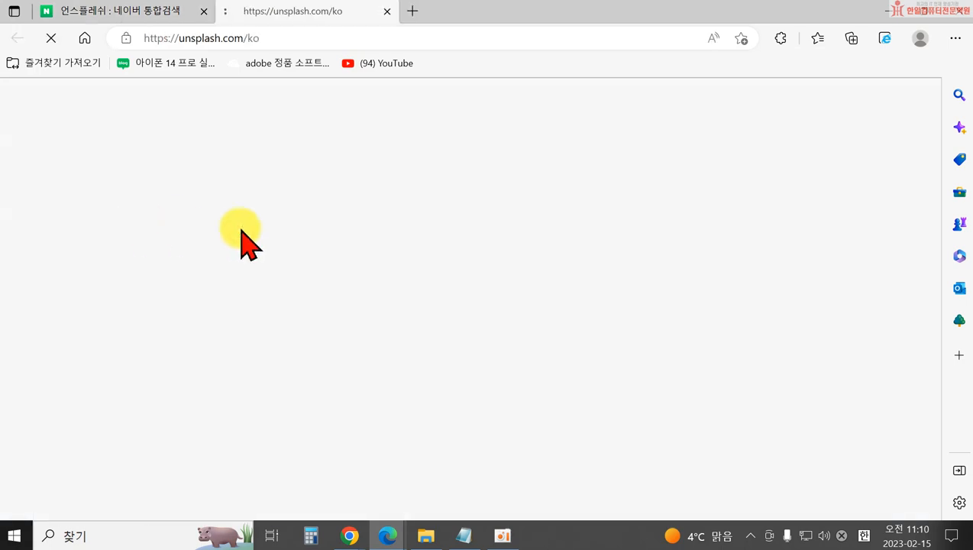
scroll(458, 341, down, 2)
Search Unsplash for 딸기 and scroll through the strawberry photo results.
click(289, 276)
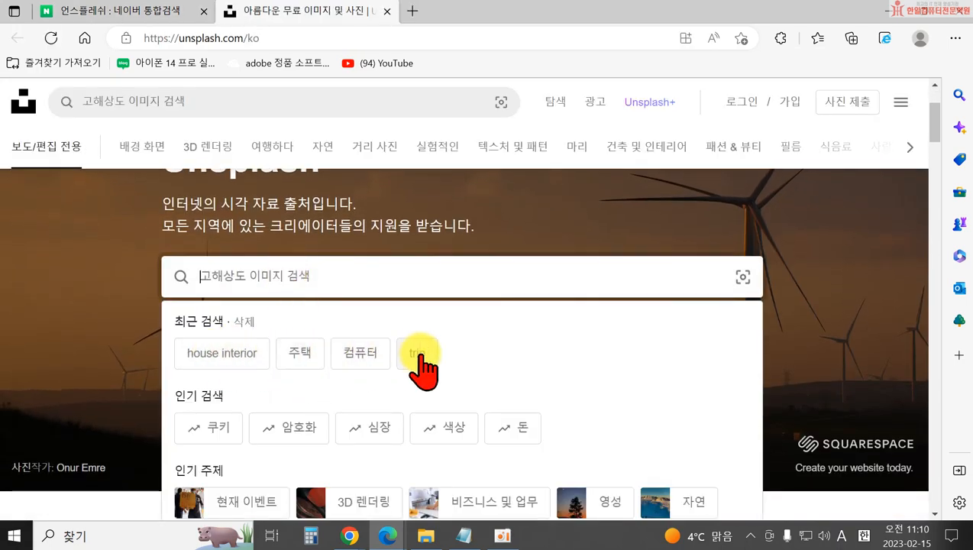
scroll(328, 353, down, 2)
scroll(294, 278, up, 3)
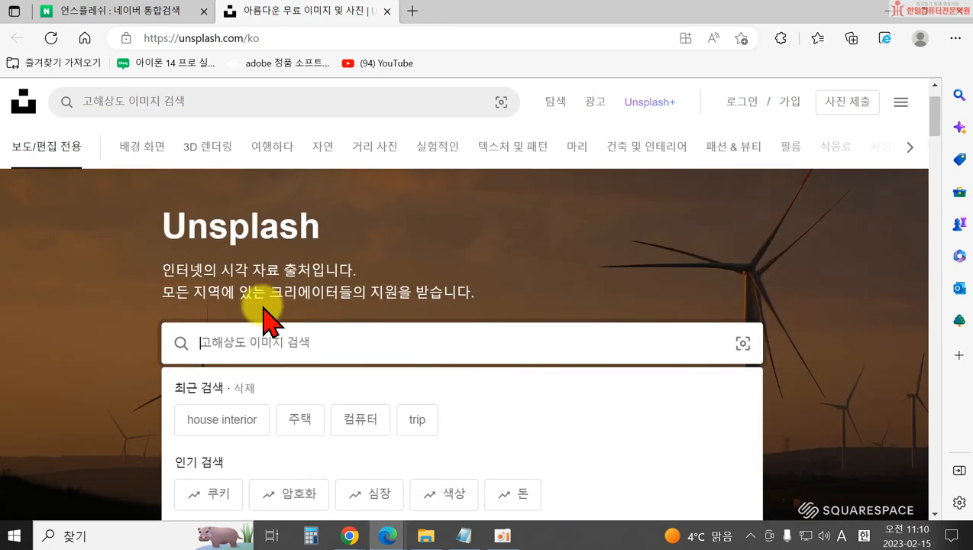
text(ㅌ)
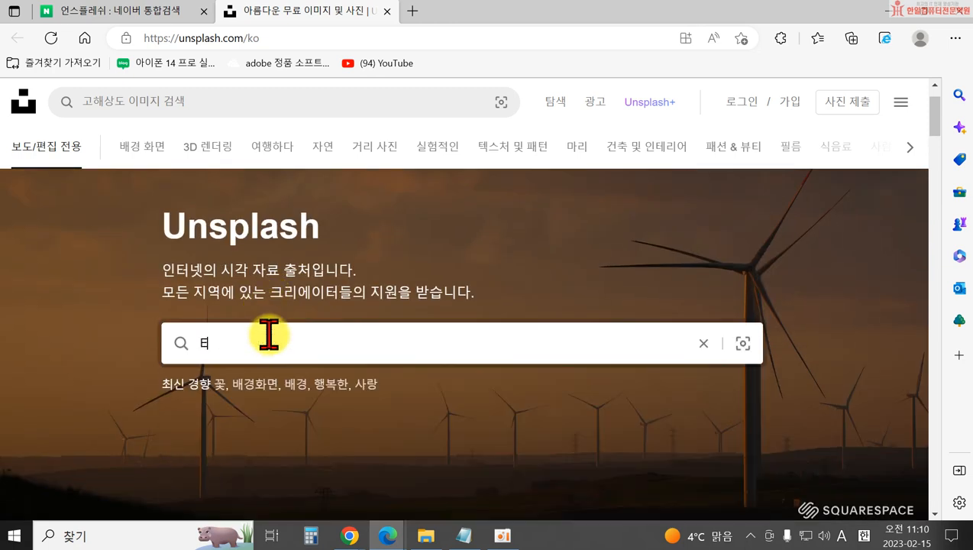
key(BackSpace)
key(BackSpace)
key(BackSpace)
key(BackSpace)
key(Hangul)
text(딸기)
key(Return)
scroll(461, 399, down, 3)
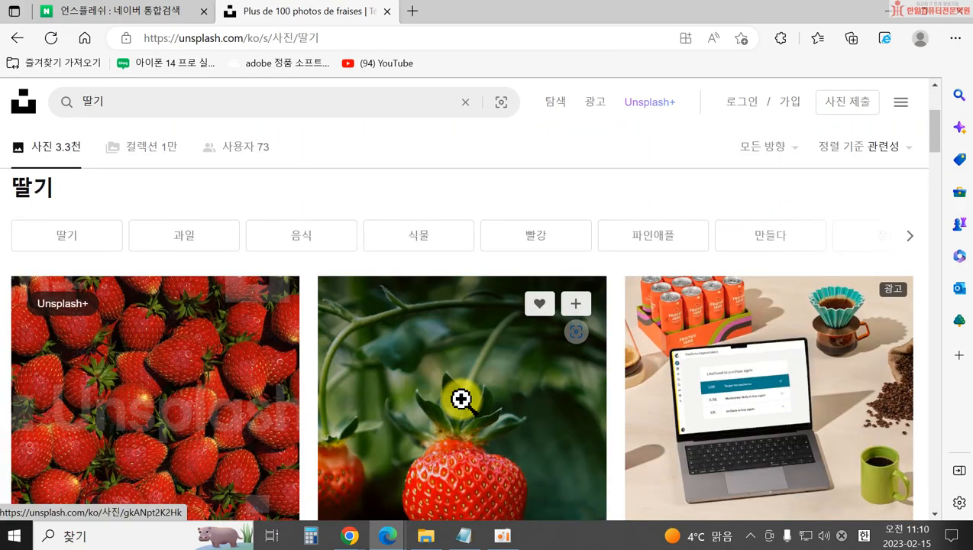
scroll(616, 443, down, 10)
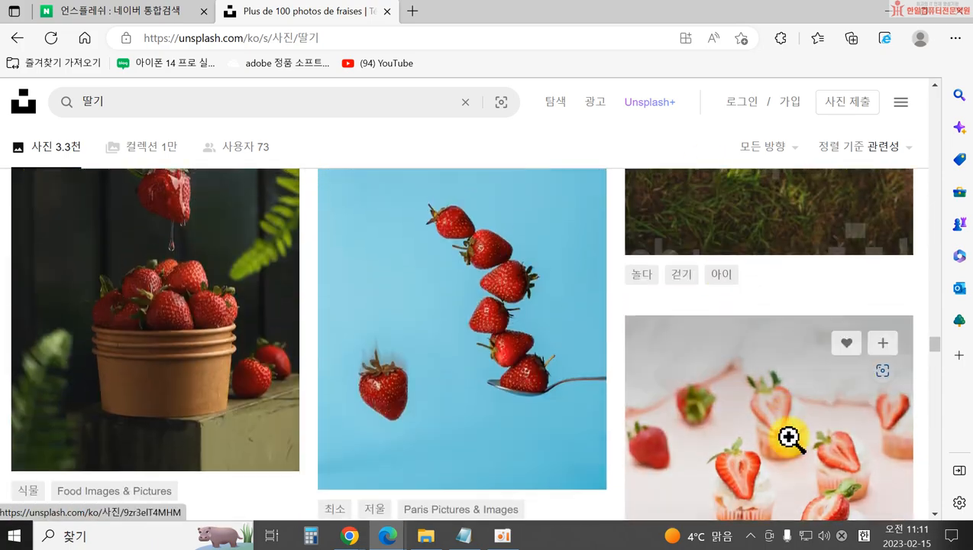
Browse the 딸기 results and open the strawberry dessert jars photo.
scroll(299, 388, up, 2)
scroll(189, 393, down, 6)
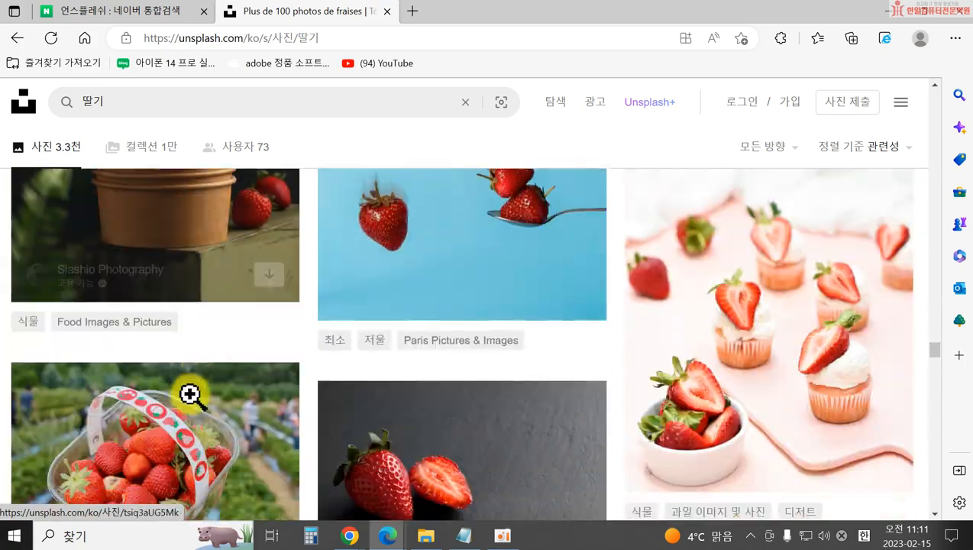
scroll(186, 382, up, 1)
scroll(196, 256, down, 12)
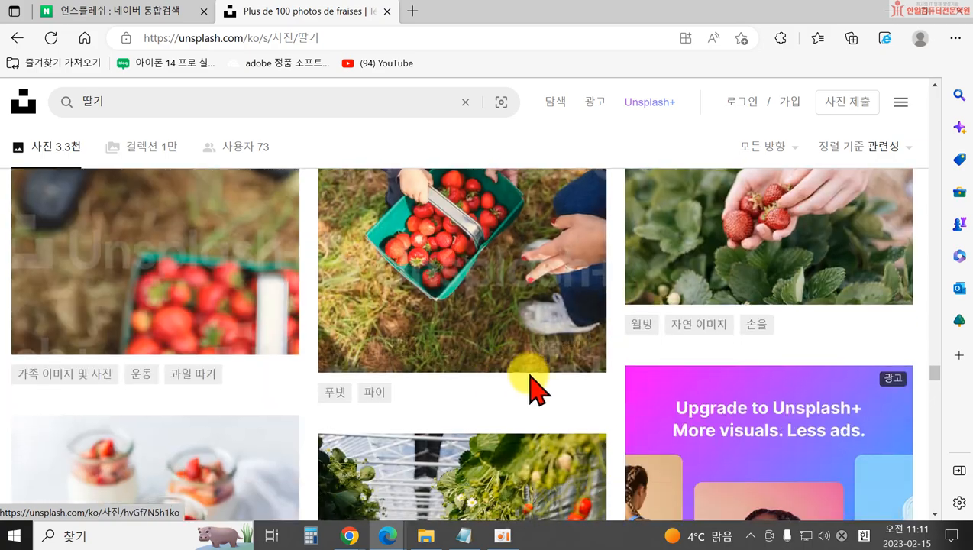
scroll(218, 399, down, 3)
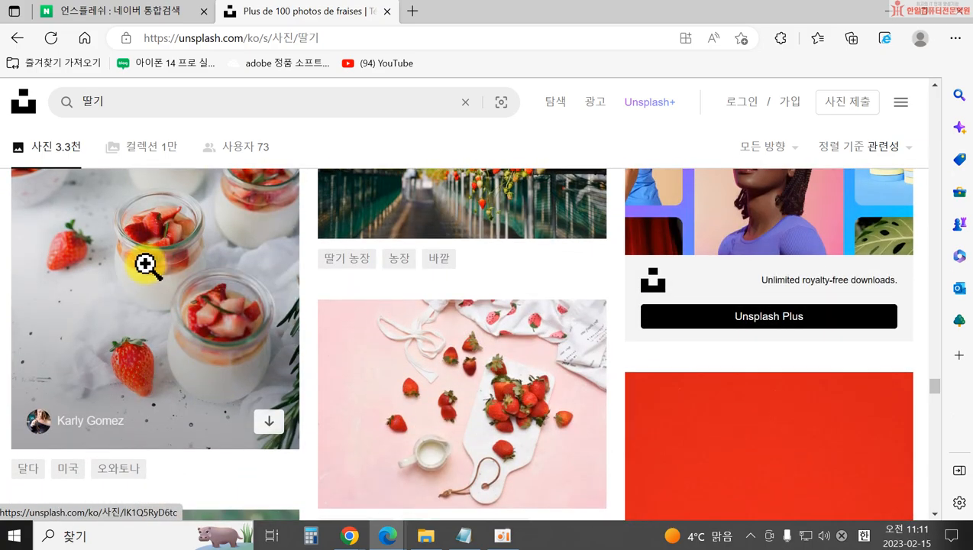
click(146, 266)
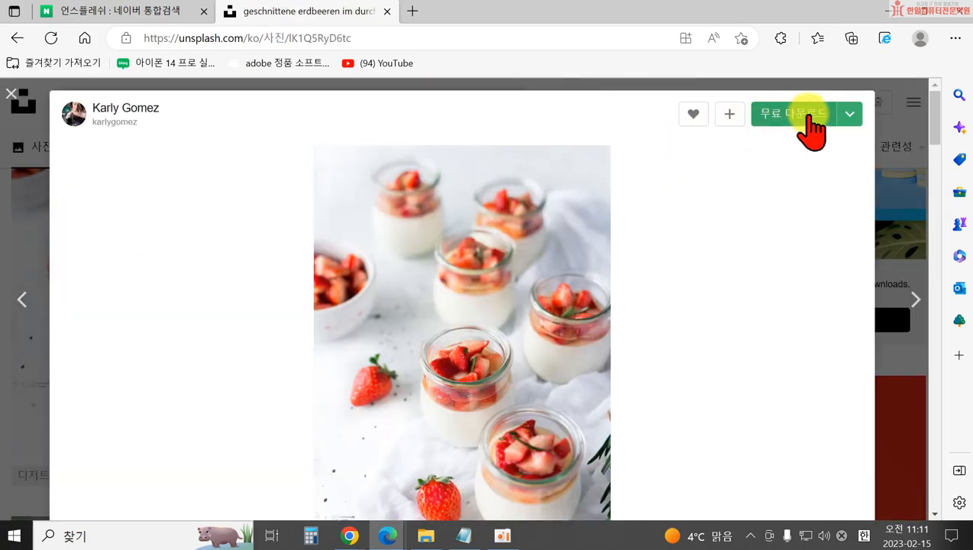
Free-download the photo and save it as JPEG 'karly-gomez-lK1Q5RyD6tc-unsplash' in the blog folder.
click(850, 118)
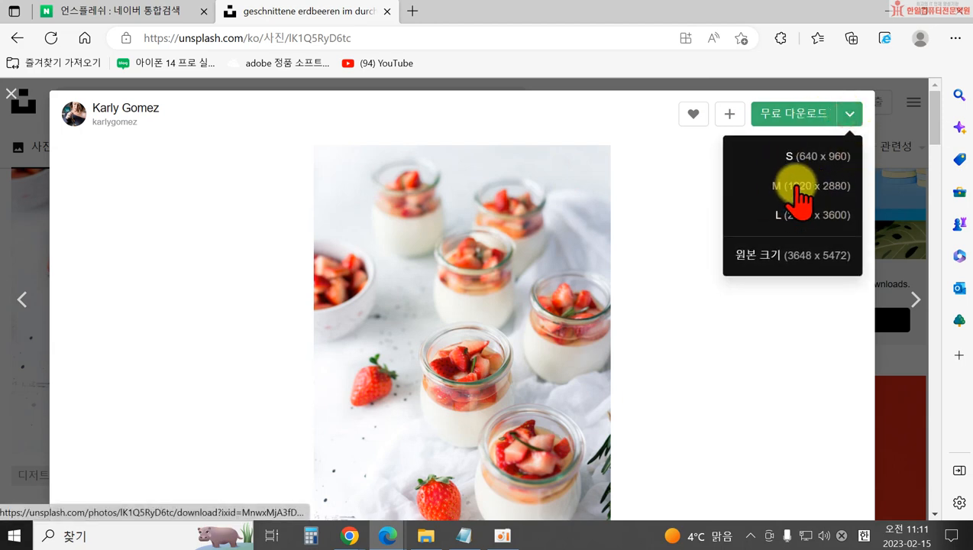
click(789, 116)
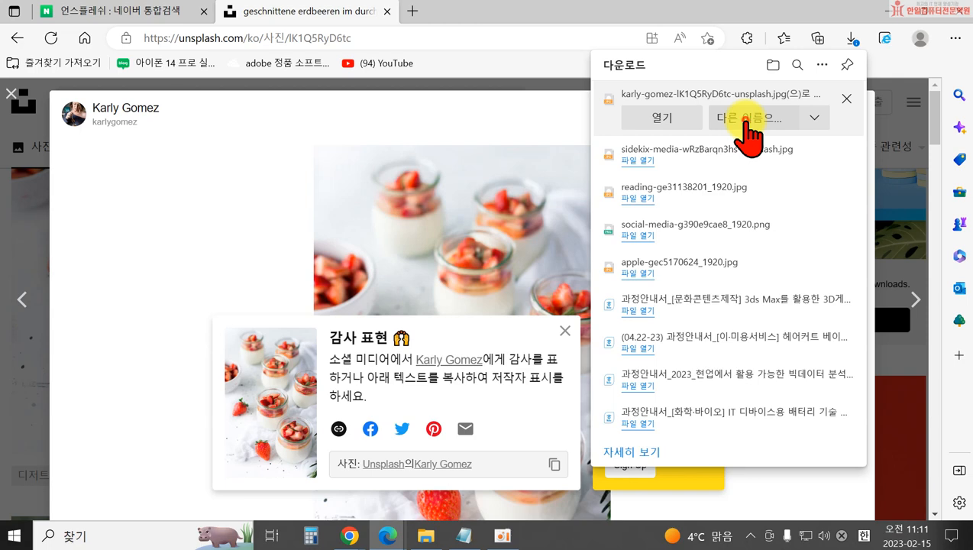
click(749, 137)
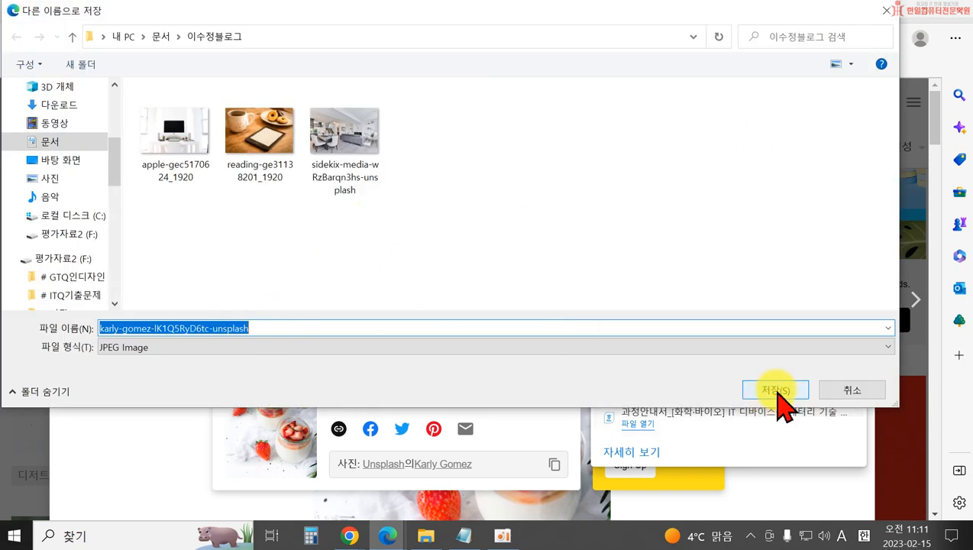
click(775, 391)
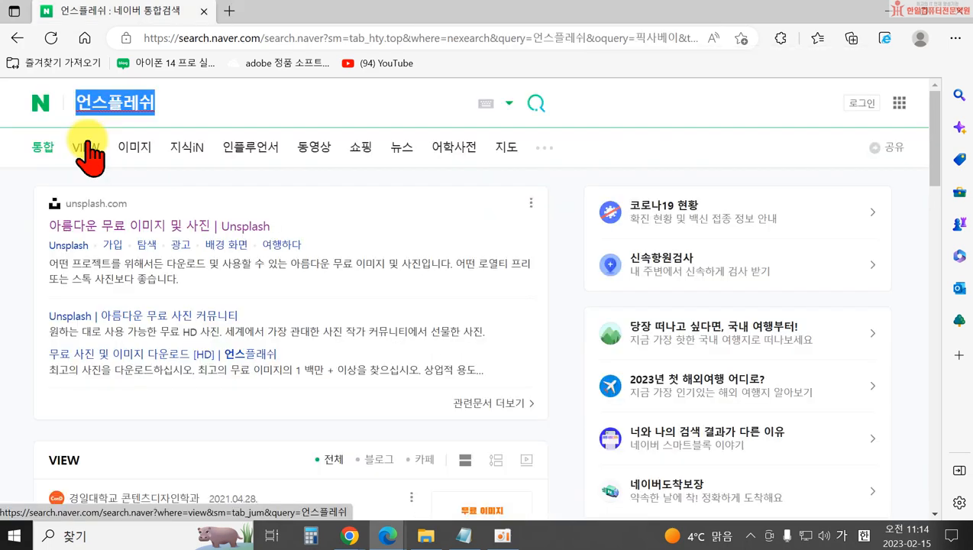
Search Naver for 프리픽 and open the freepik.com result.
text(프리픽)
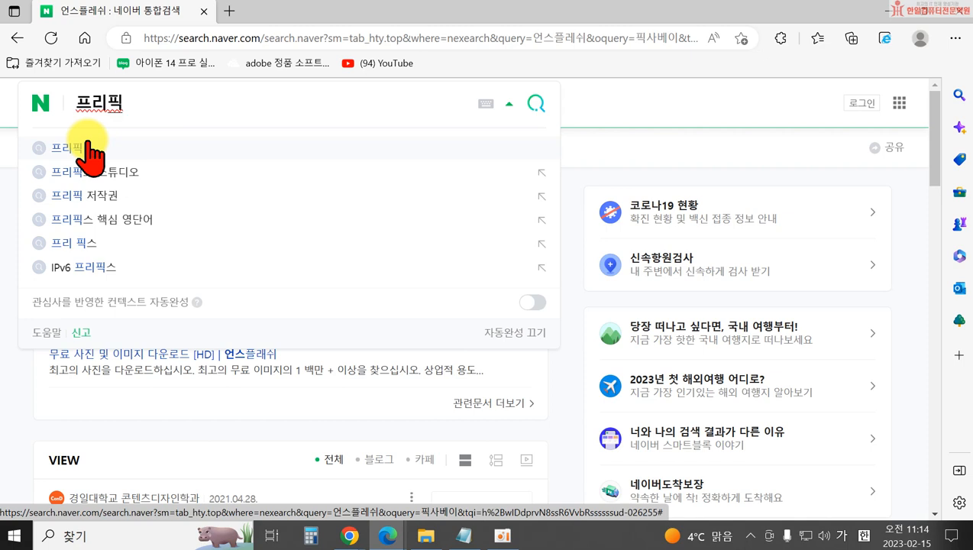
click(88, 145)
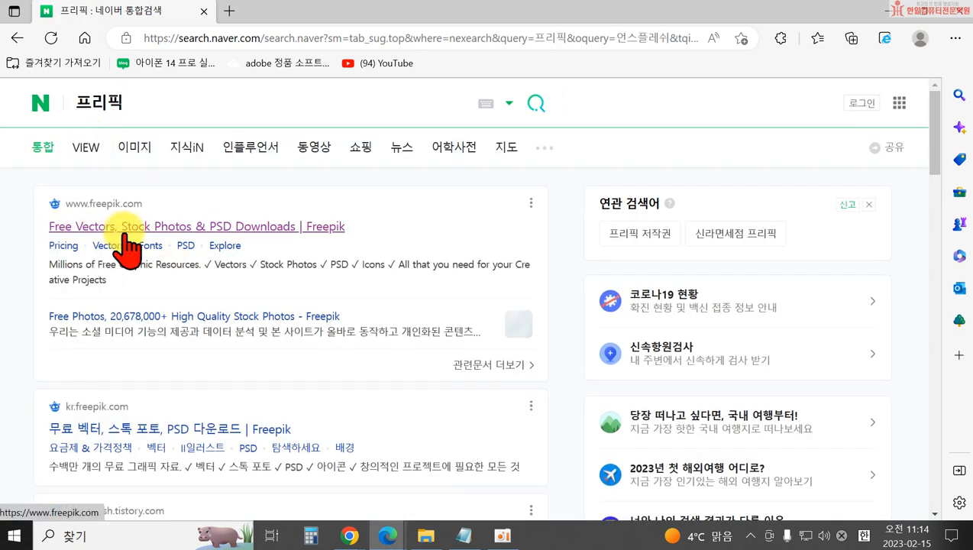
click(235, 242)
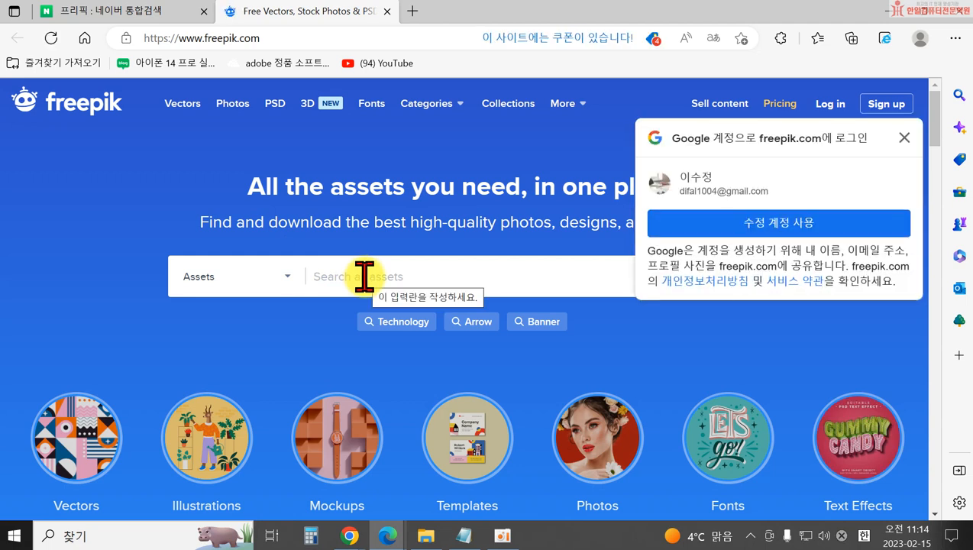
Dismiss the Google sign-in prompt and search Freepik for 'food'.
click(903, 137)
click(328, 283)
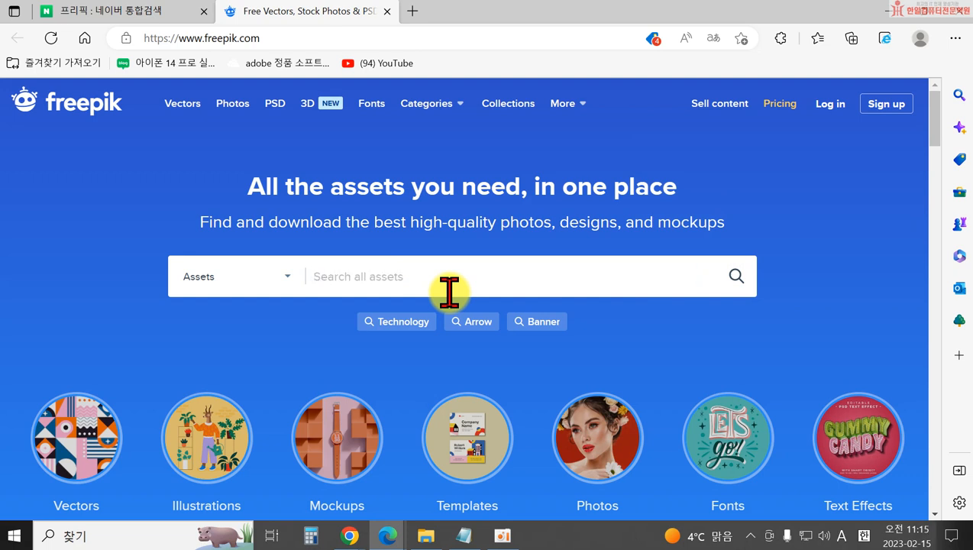
text(food)
key(Return)
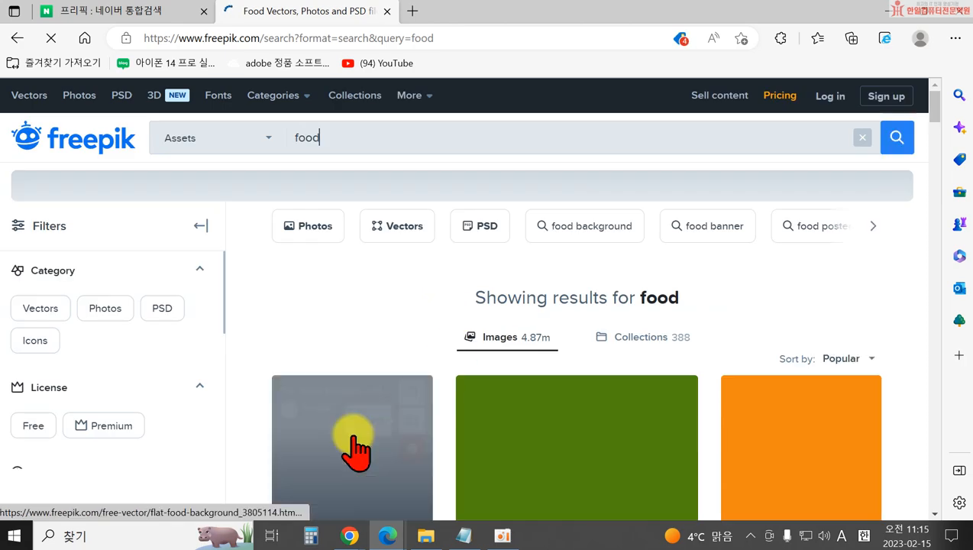
Scroll the food results and open the 'Hand drawn food background' vector preview.
scroll(711, 375, down, 2)
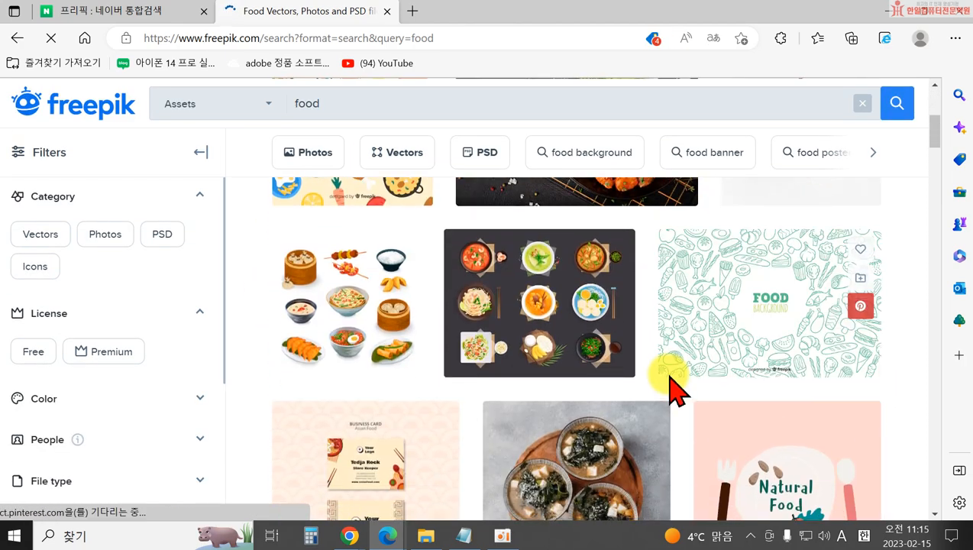
scroll(499, 348, down, 3)
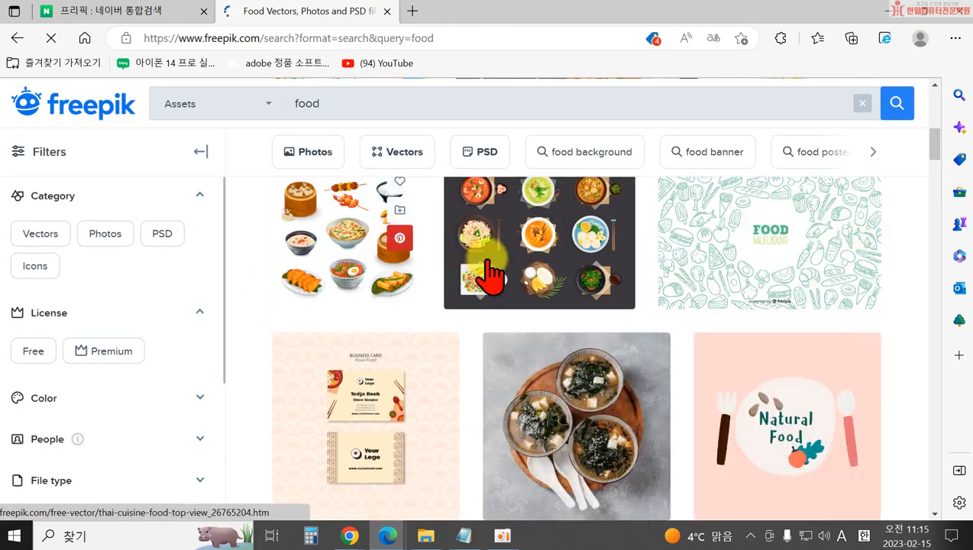
scroll(779, 390, down, 6)
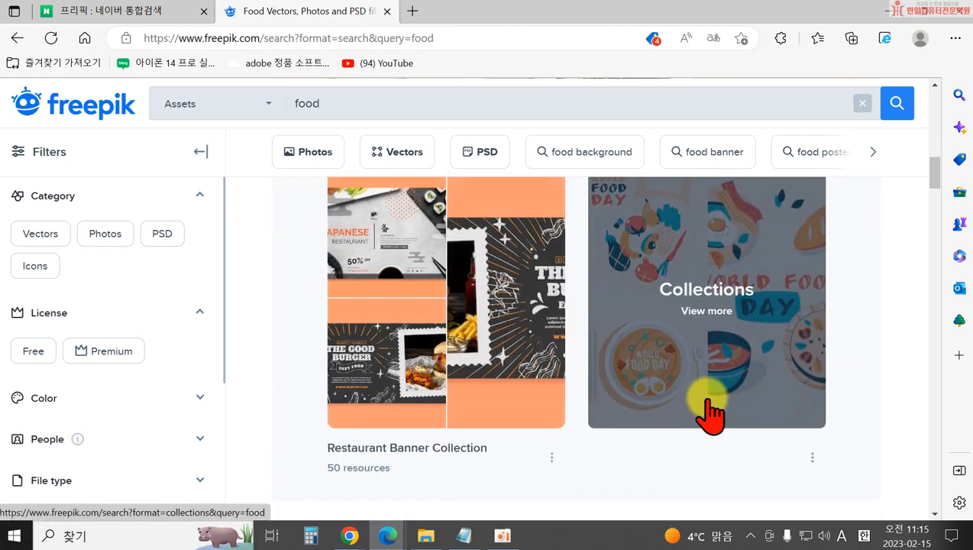
scroll(792, 387, down, 6)
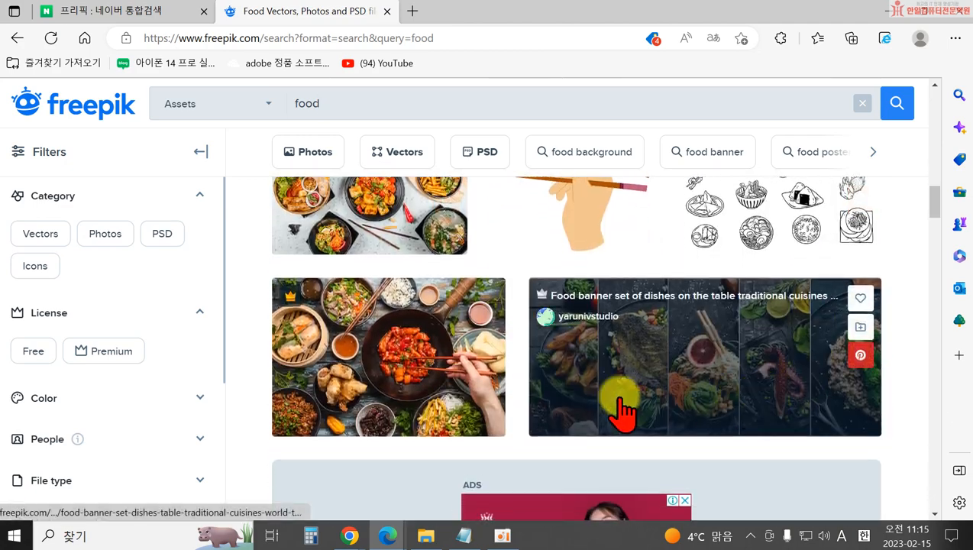
scroll(590, 430, down, 1)
scroll(731, 442, up, 7)
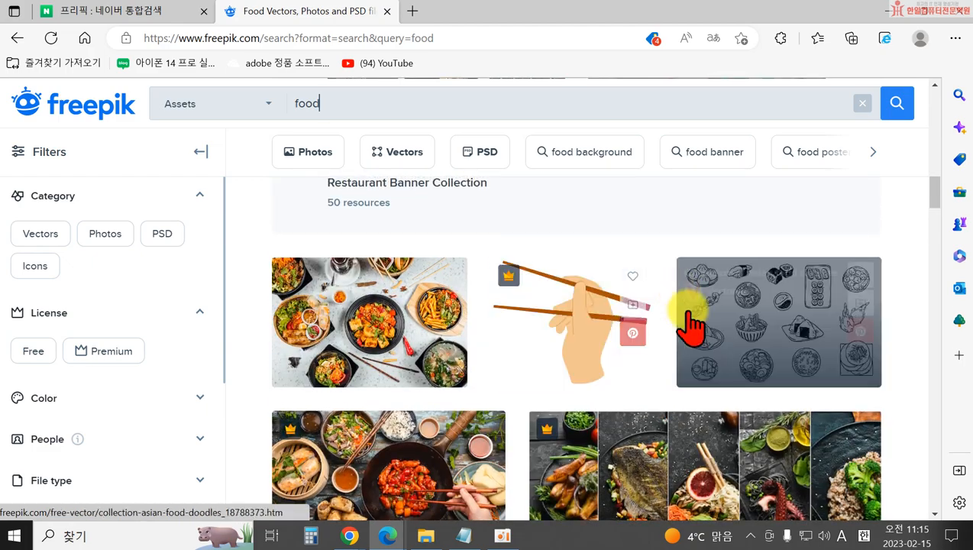
scroll(738, 443, down, 6)
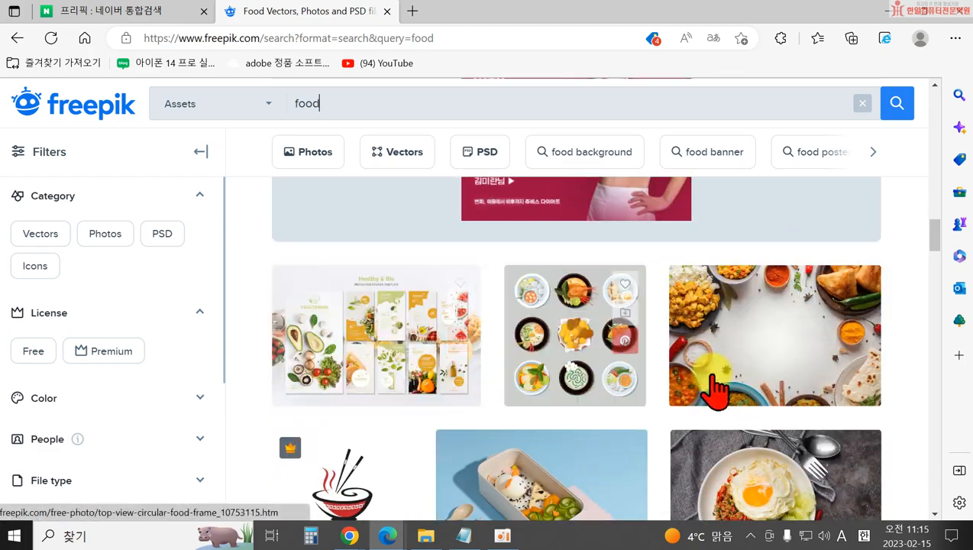
scroll(651, 374, down, 3)
scroll(426, 435, down, 4)
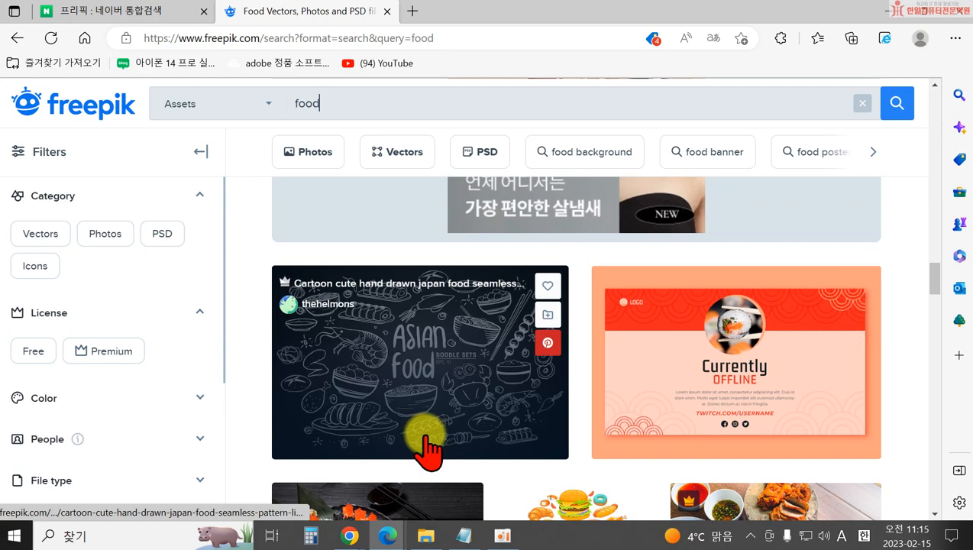
scroll(711, 428, down, 3)
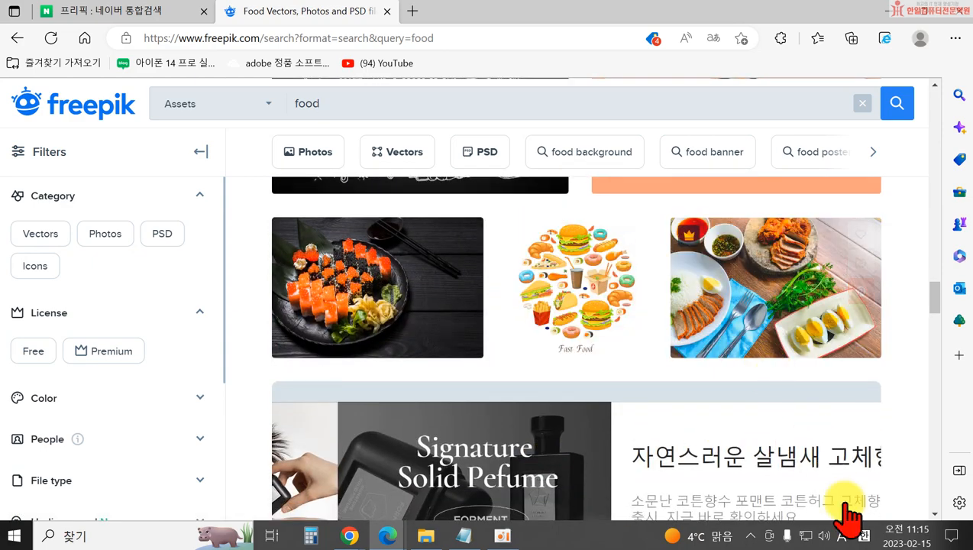
scroll(398, 315, down, 5)
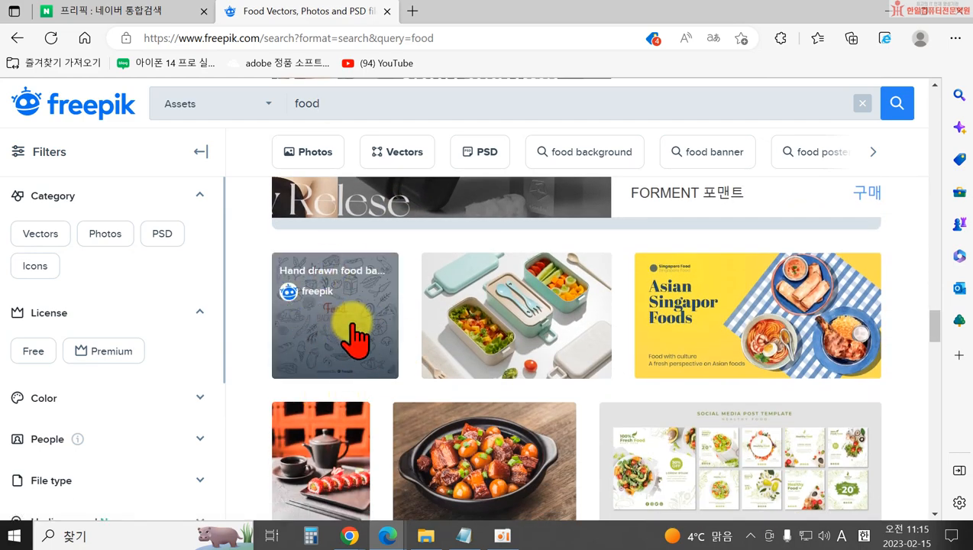
click(343, 321)
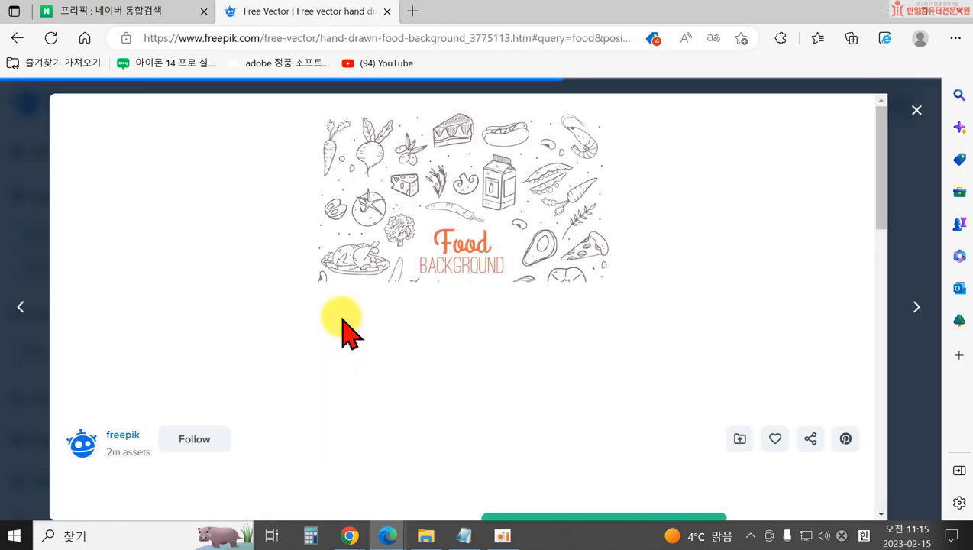
Save the free hand-drawn-food-background.zip to the blog folder and show it in File Explorer.
scroll(690, 435, down, 2)
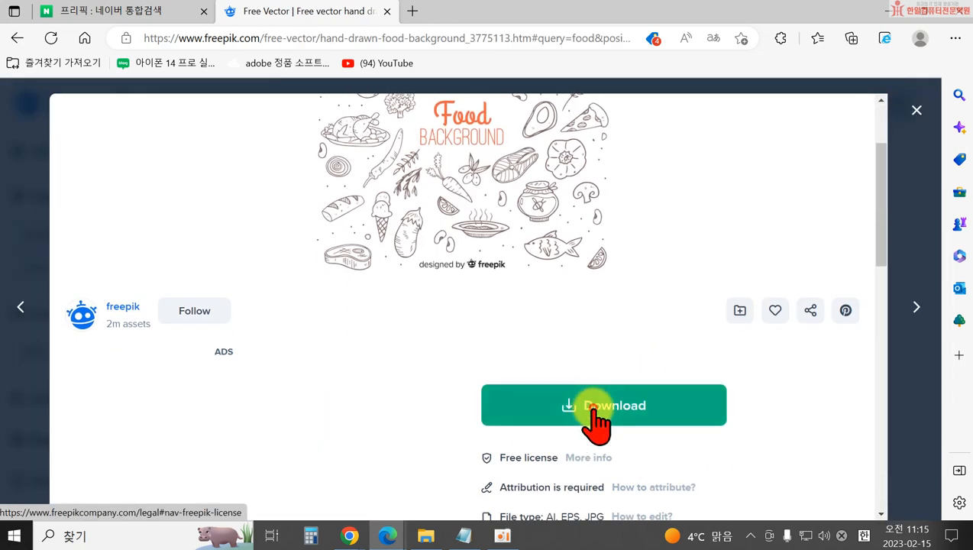
click(603, 416)
scroll(747, 455, down, 2)
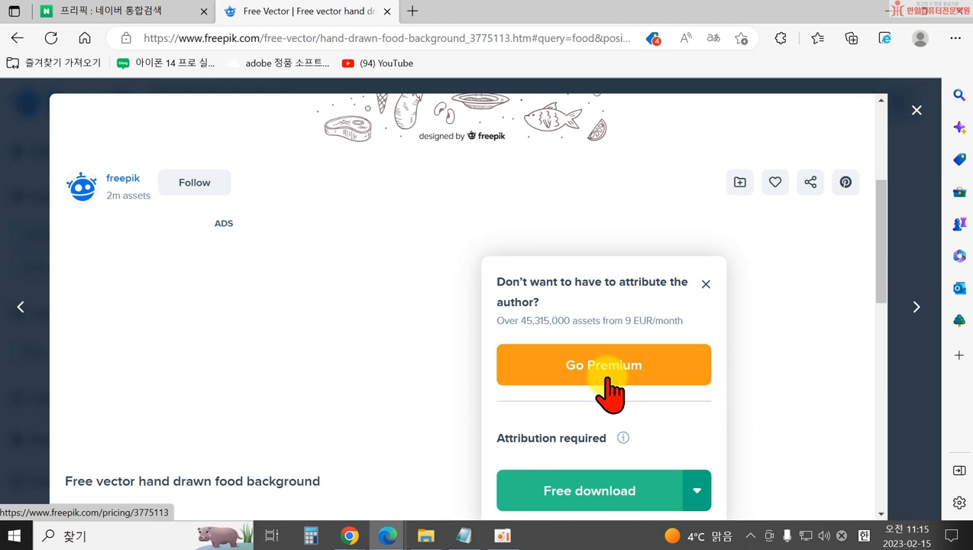
click(578, 492)
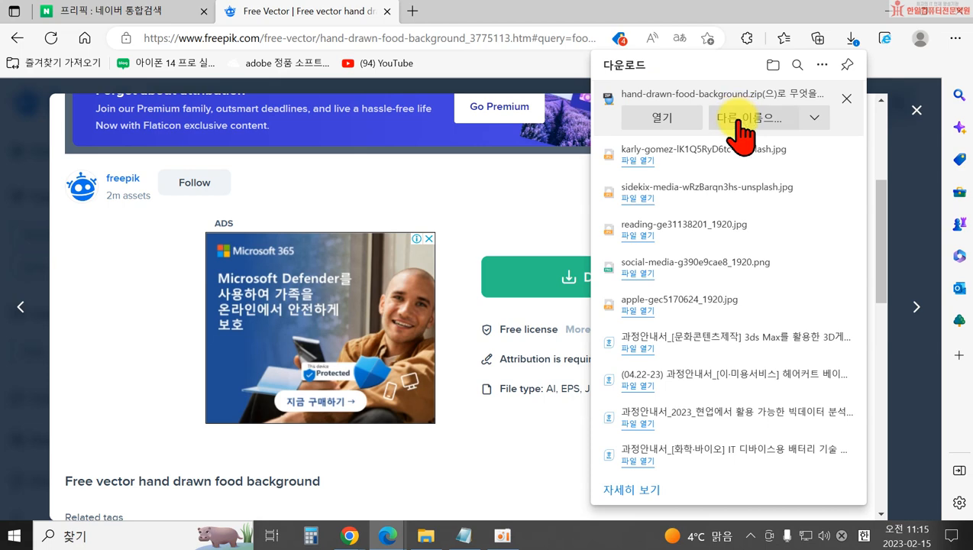
click(736, 124)
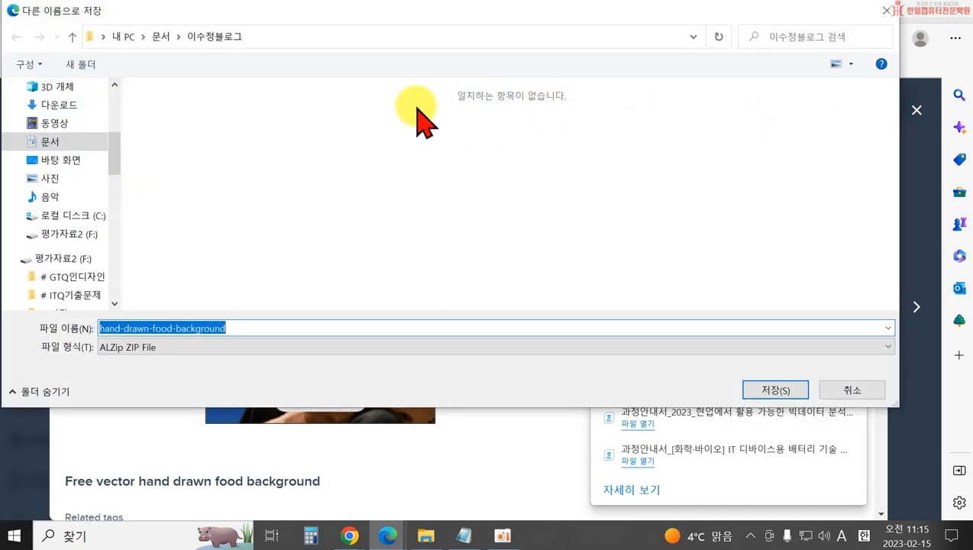
click(773, 390)
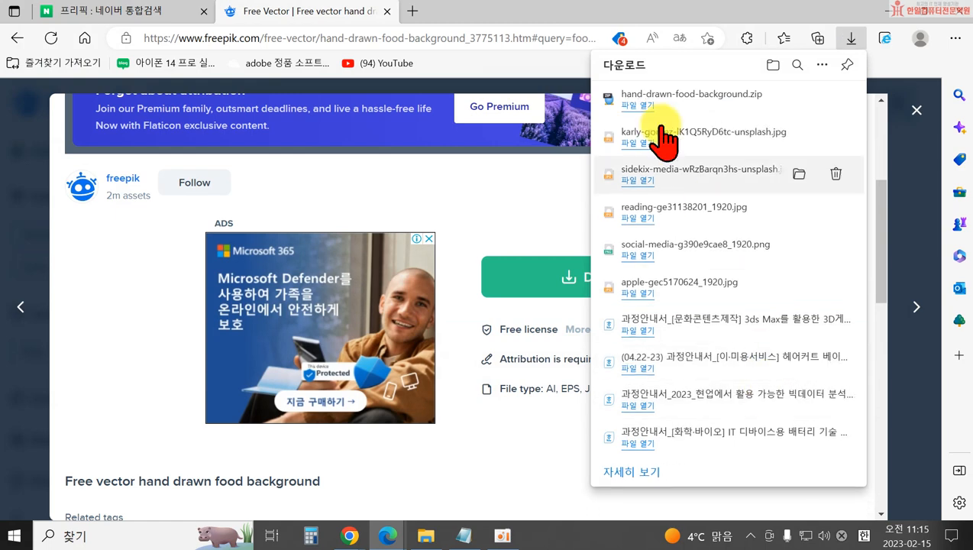
click(796, 100)
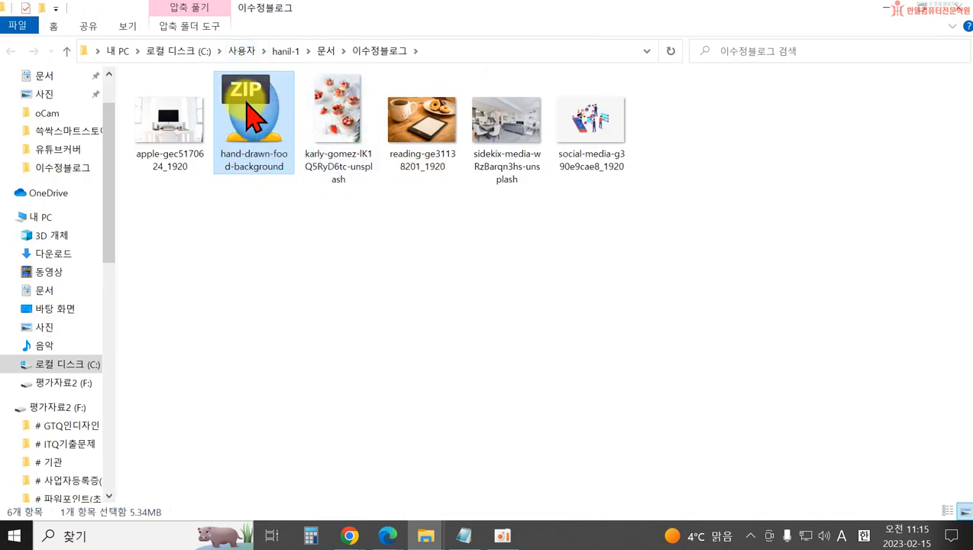
Extract hand-drawn-food-background.zip into its own folder and view its seven files as large icons.
right_click(253, 131)
double_click(255, 130)
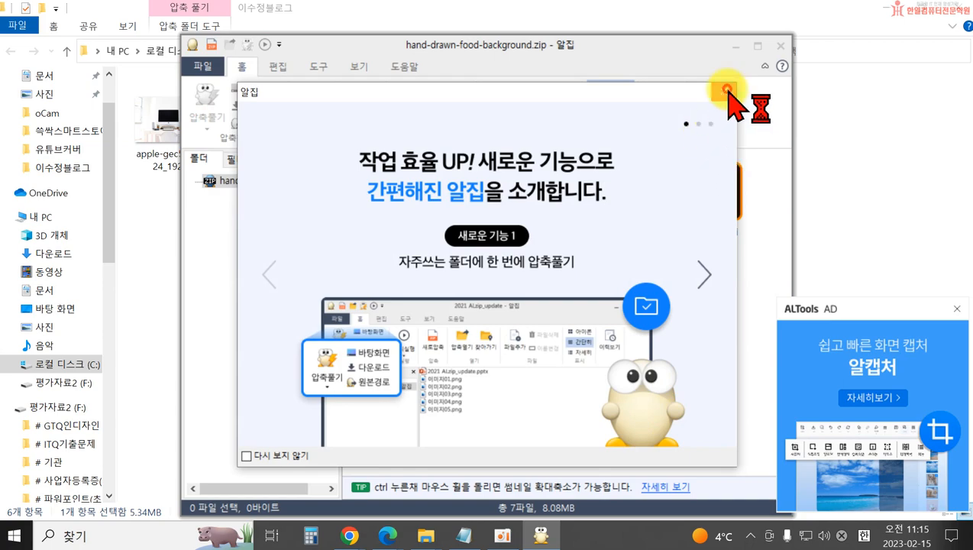
click(723, 92)
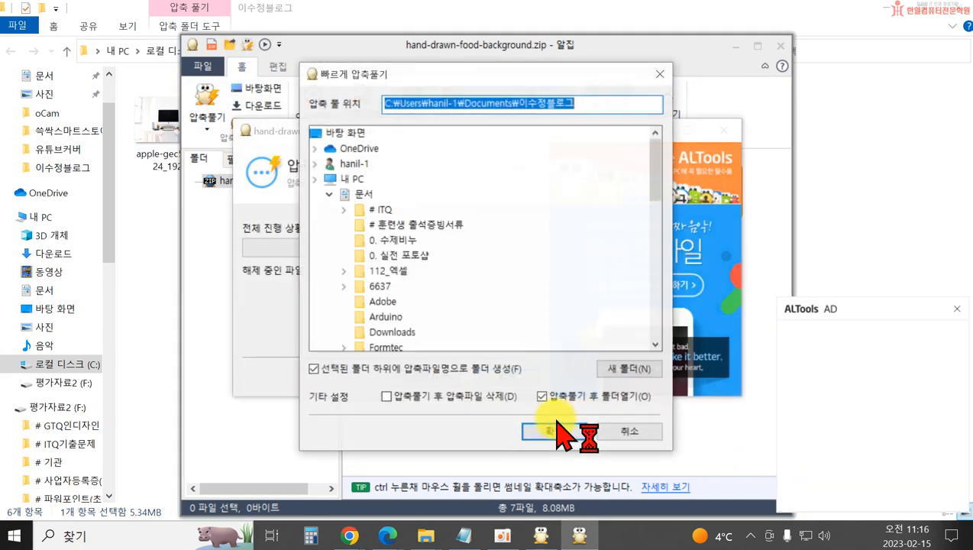
click(555, 370)
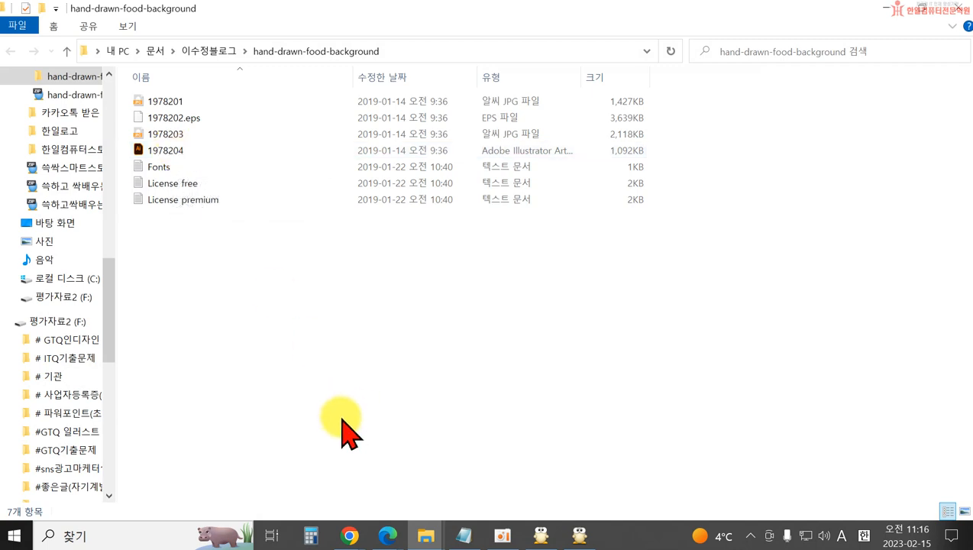
click(964, 511)
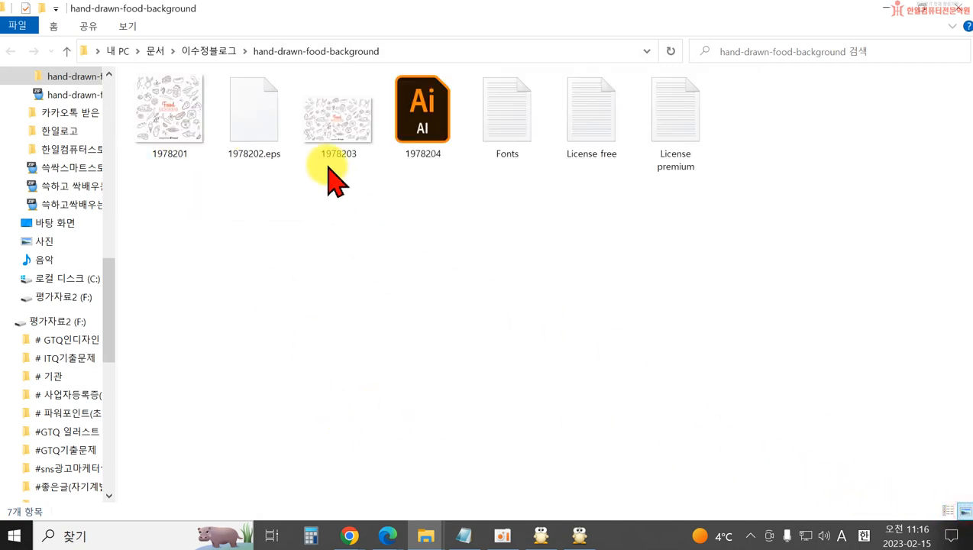
click(428, 133)
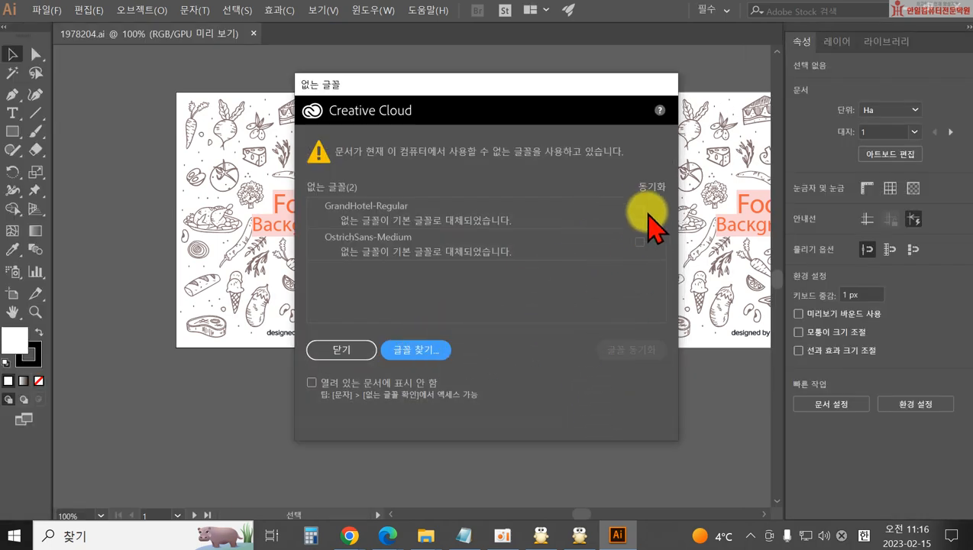
click(639, 204)
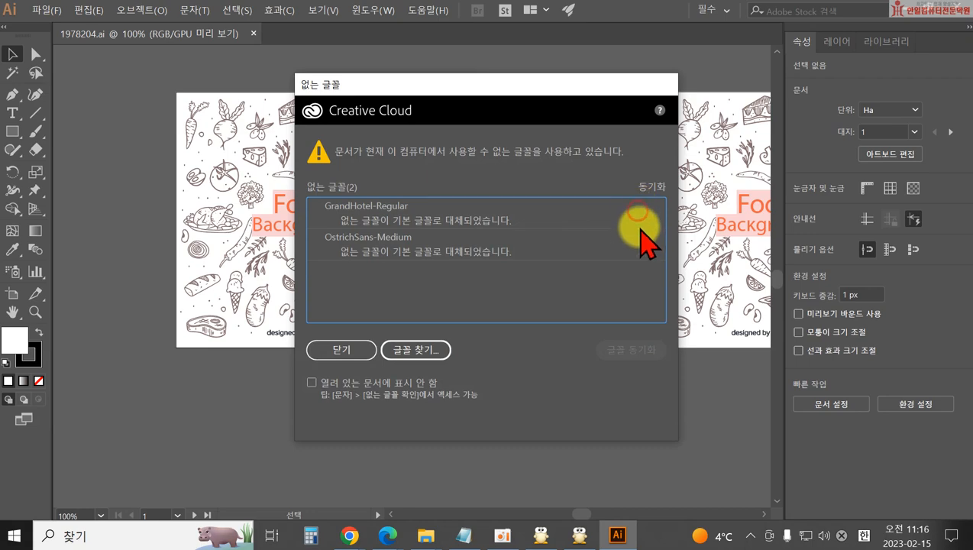
click(338, 352)
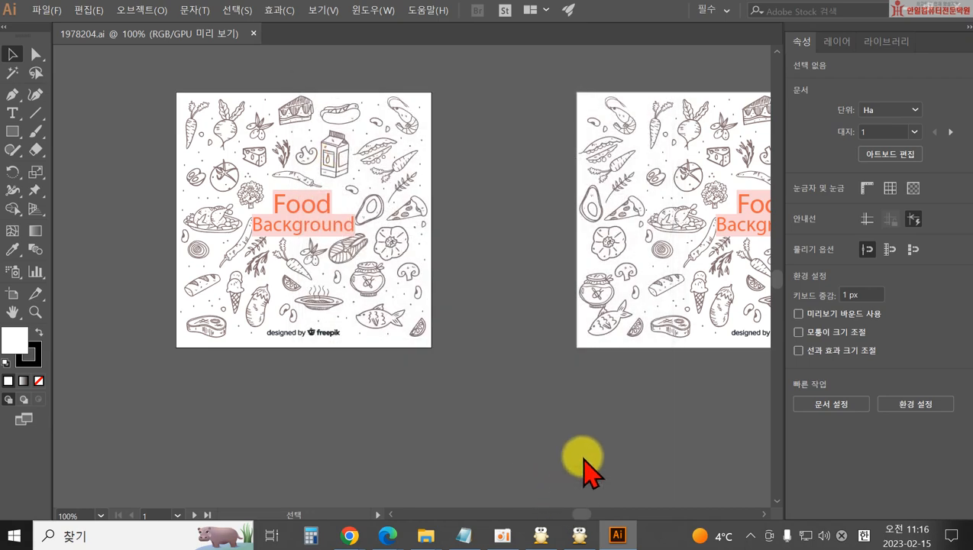
drag(619, 216, 662, 228)
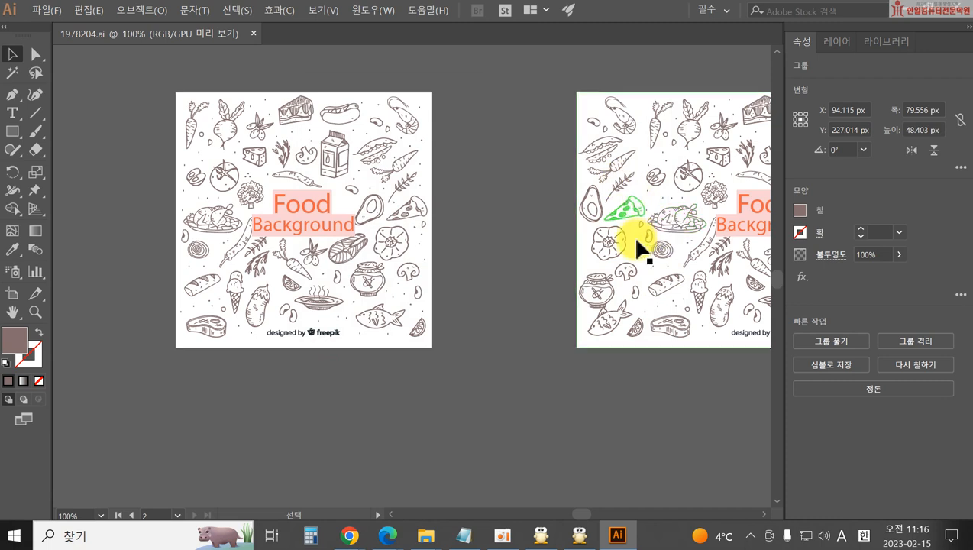
click(800, 211)
click(592, 259)
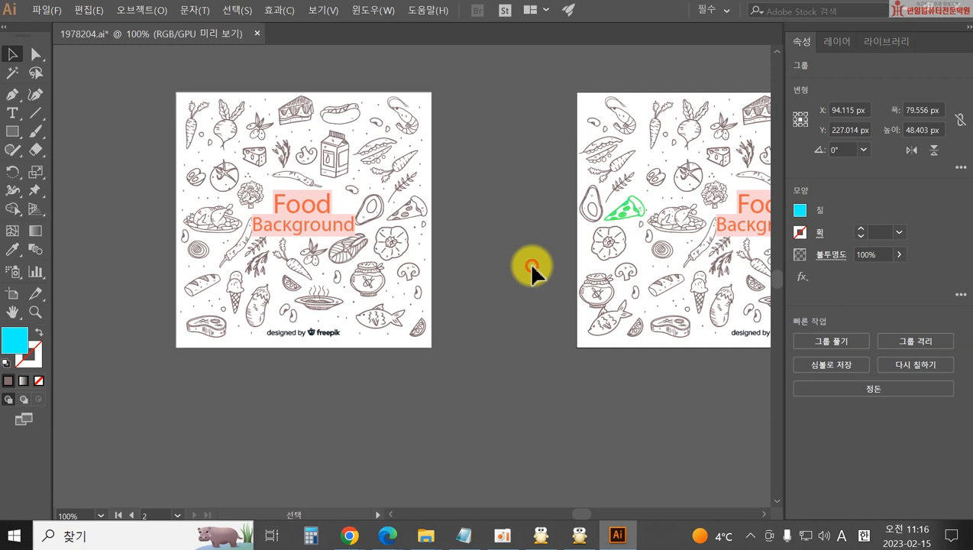
click(585, 264)
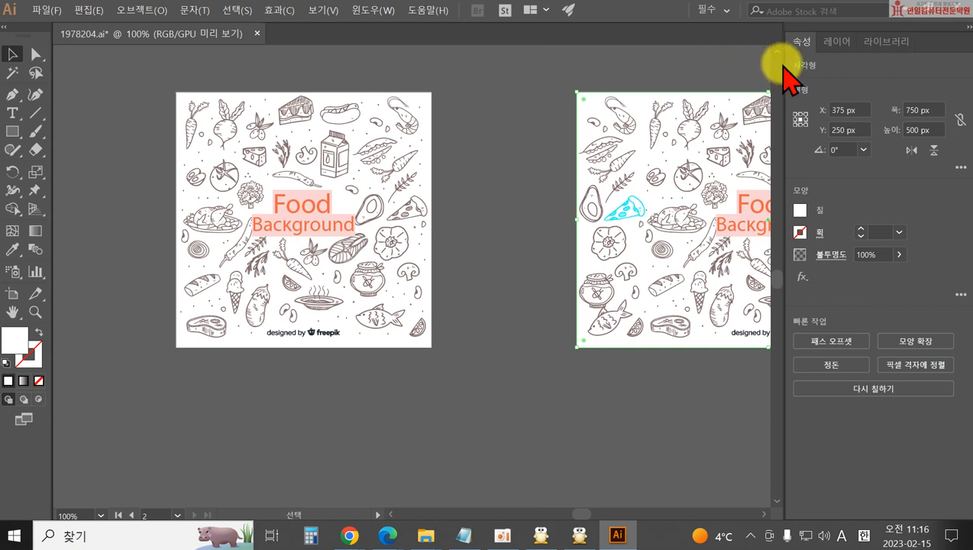
click(947, 11)
click(544, 285)
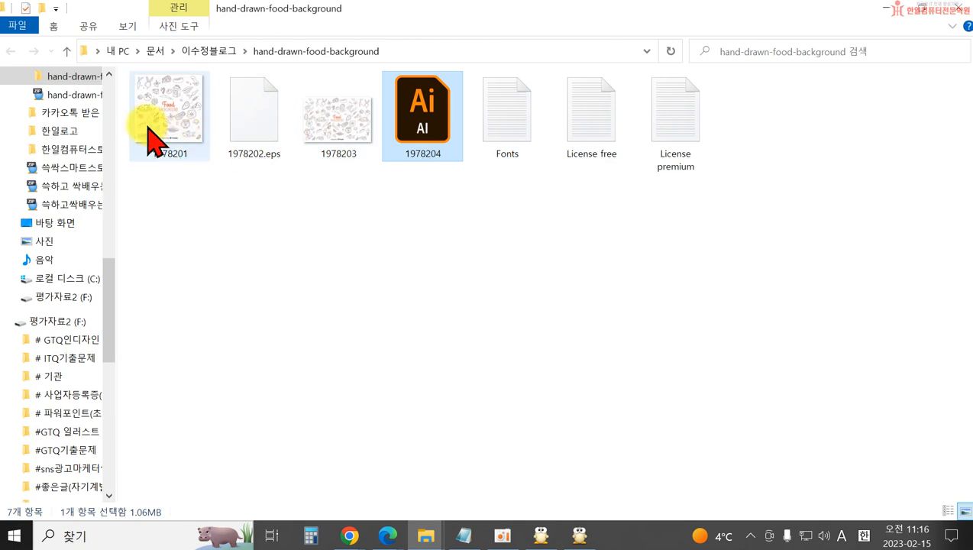
click(336, 126)
Select the 1978201 image, close the extraction window, and return to the Freepik window in Edge.
click(198, 140)
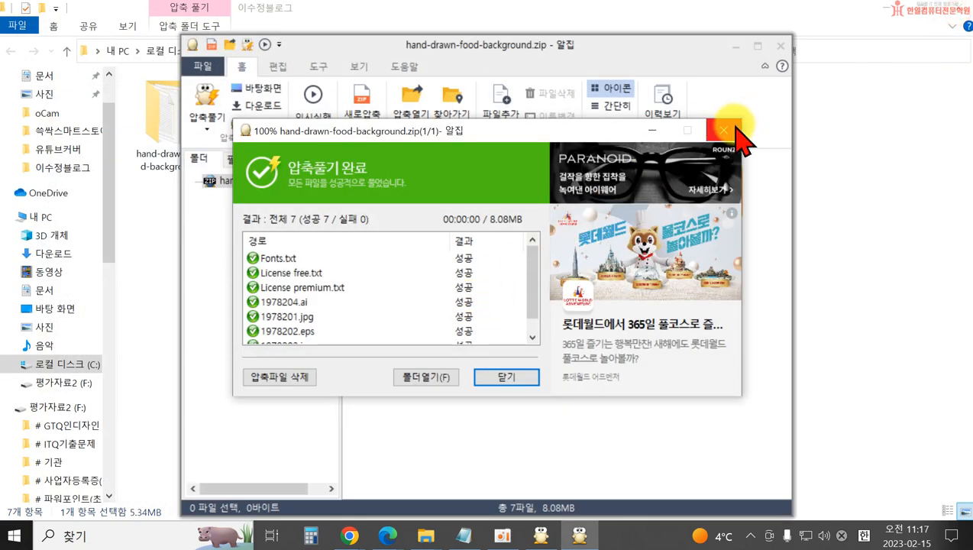
click(779, 46)
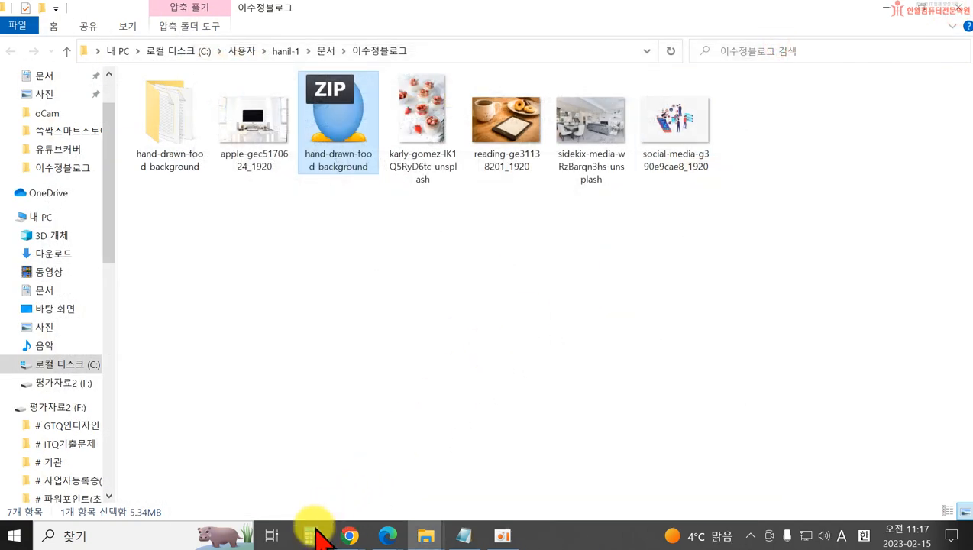
click(349, 535)
mouse_move(390, 533)
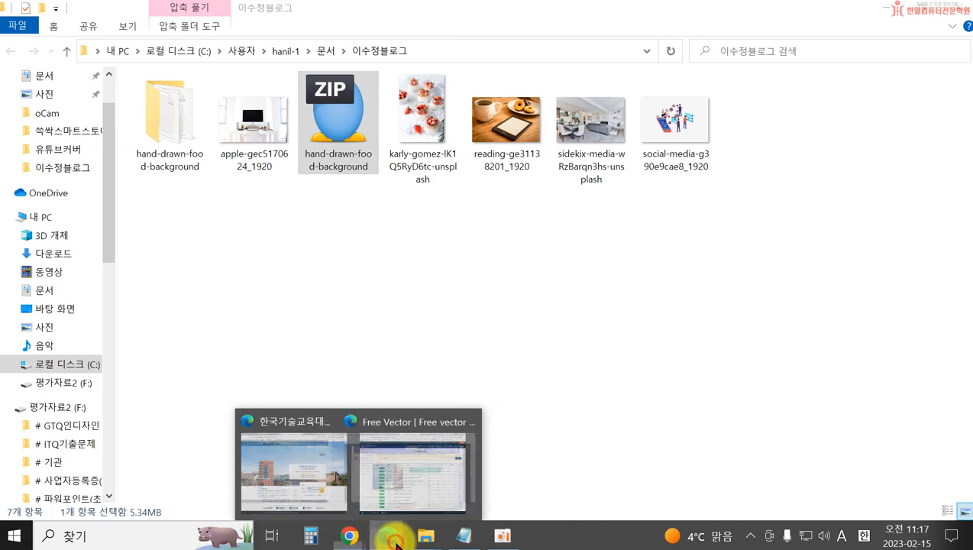
click(421, 508)
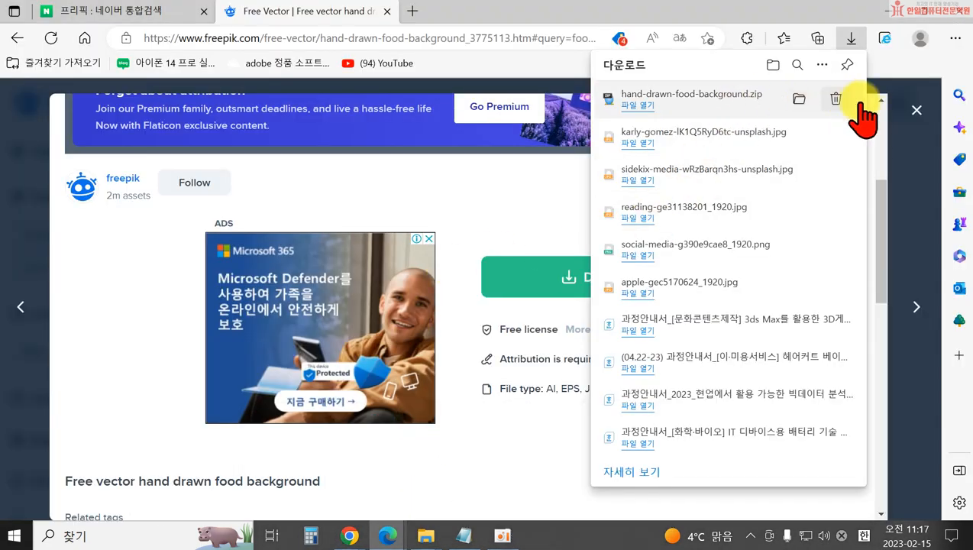
Dismiss the downloads list and preview, returning to the top of the 'food' results.
click(914, 115)
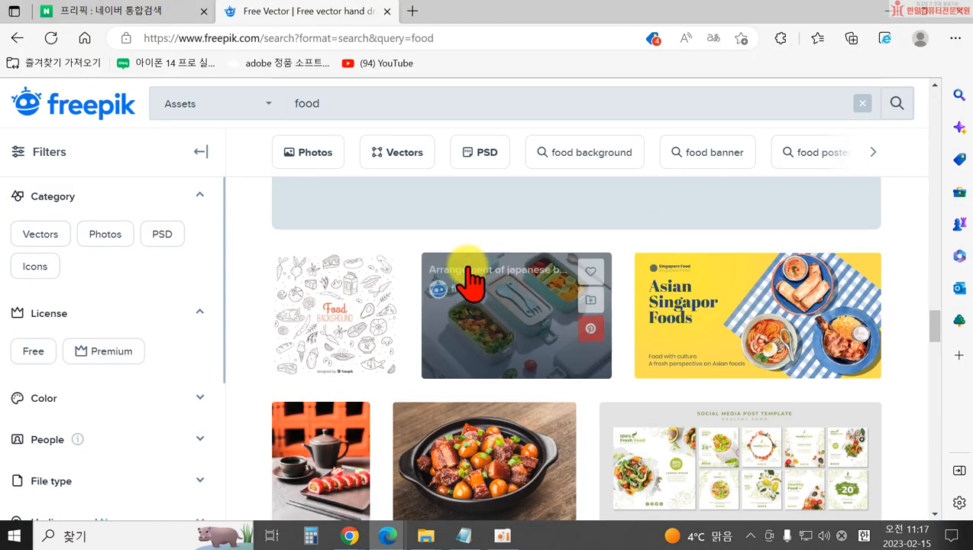
scroll(426, 330, down, 10)
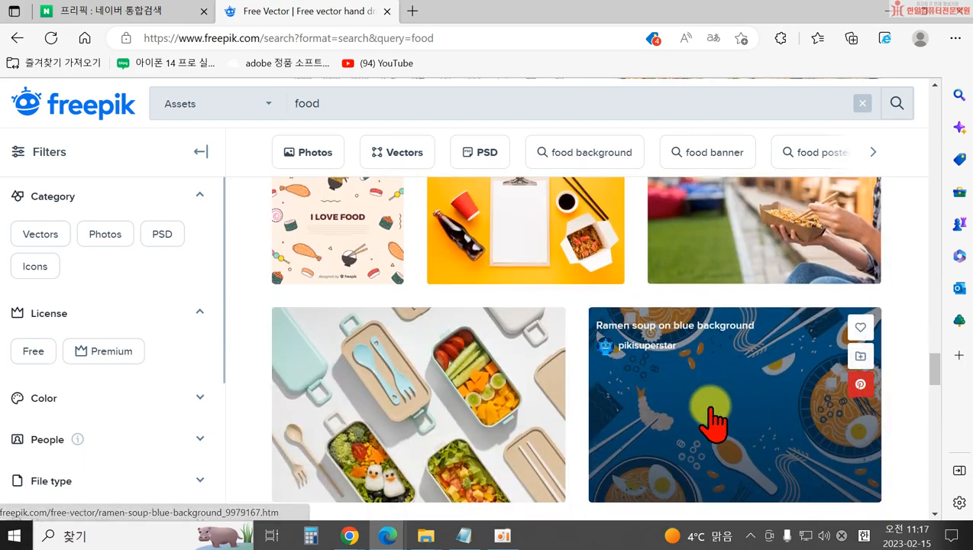
scroll(753, 348, up, 10)
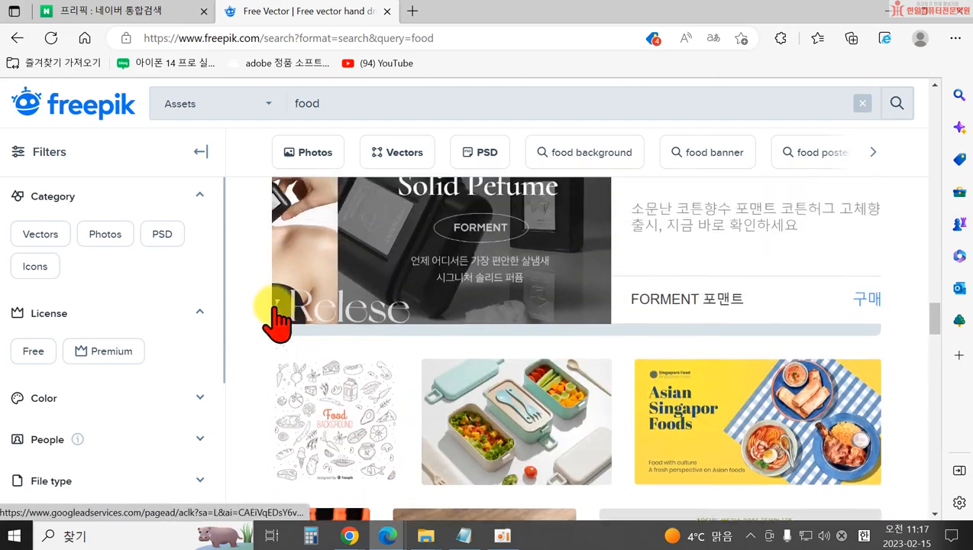
scroll(771, 195, up, 8)
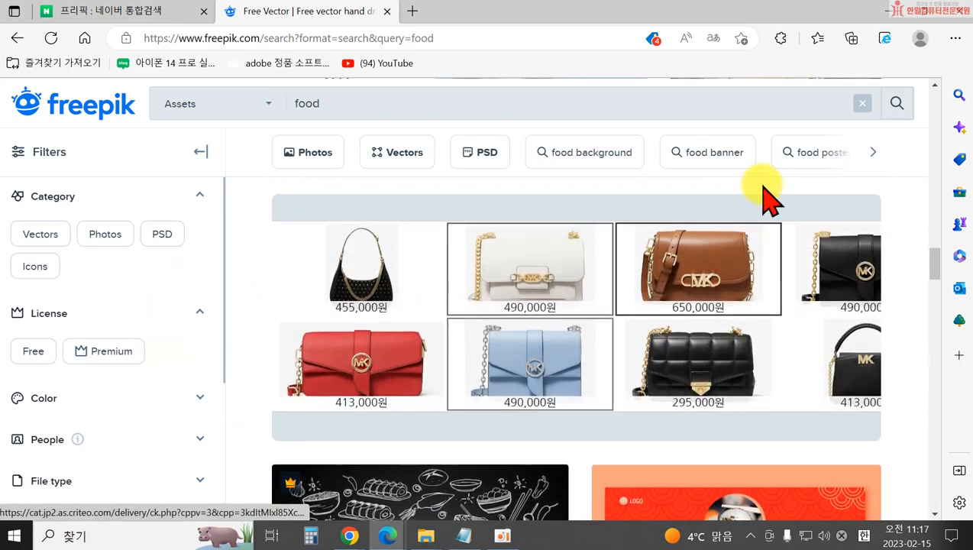
scroll(701, 229, up, 12)
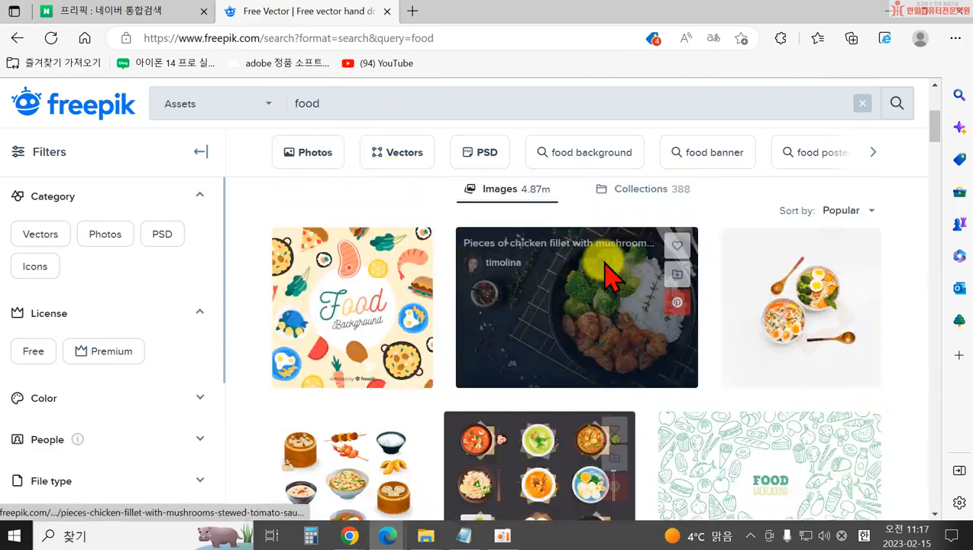
scroll(771, 321, up, 3)
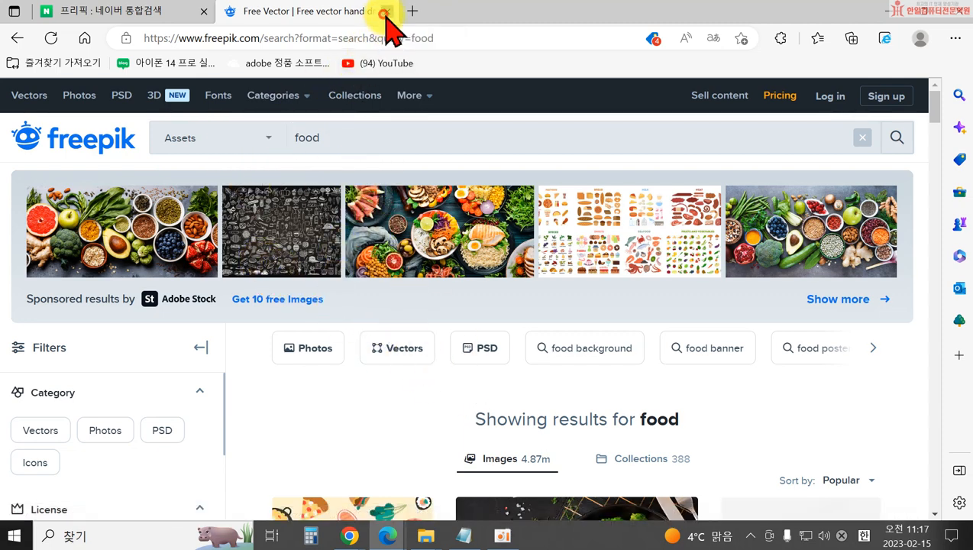
Close the Freepik tab and search Naver for 아이콘다운로드, scrolling down to the flaticon result.
click(387, 11)
click(152, 123)
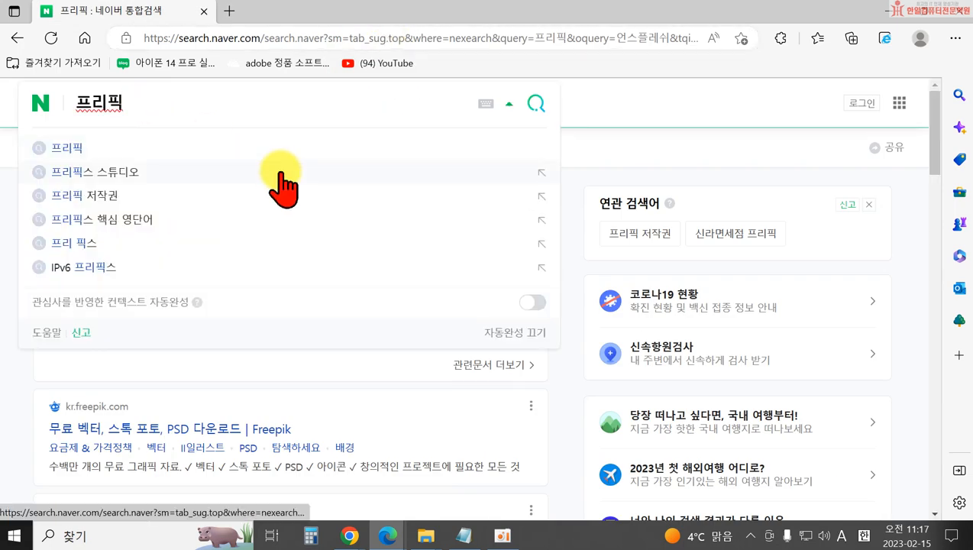
key(ctrl+a)
key(BackSpace)
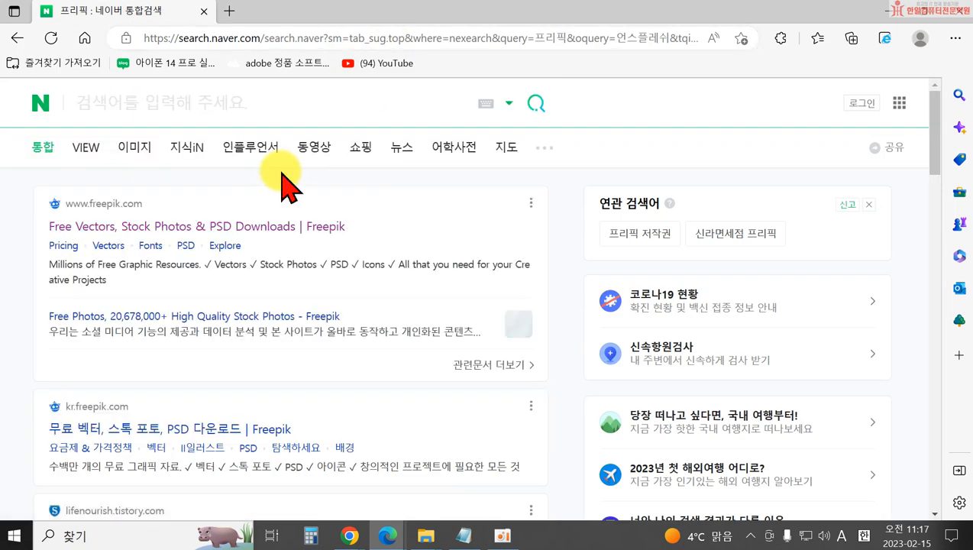
text(ㅇㅏ이콘다운롣)
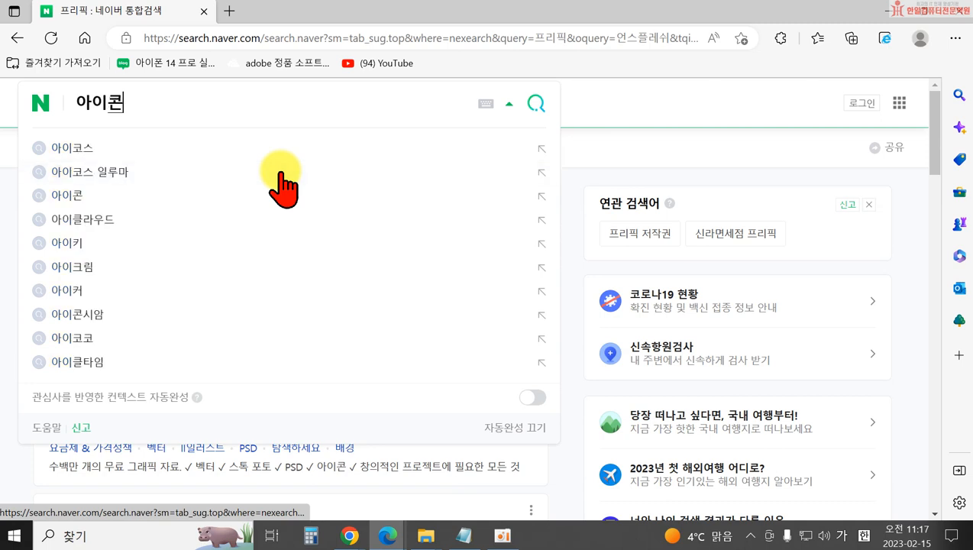
text(ㅡ)
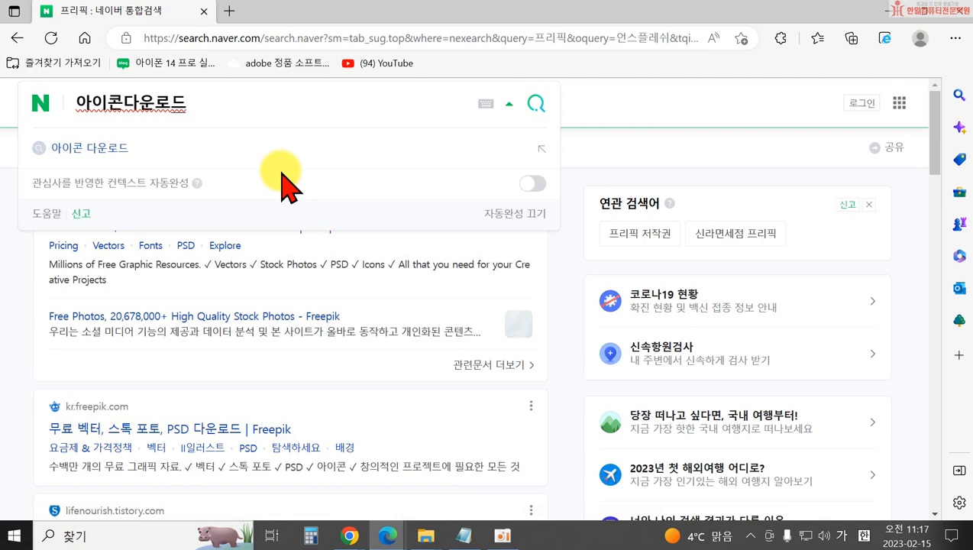
key(Return)
scroll(263, 298, down, 5)
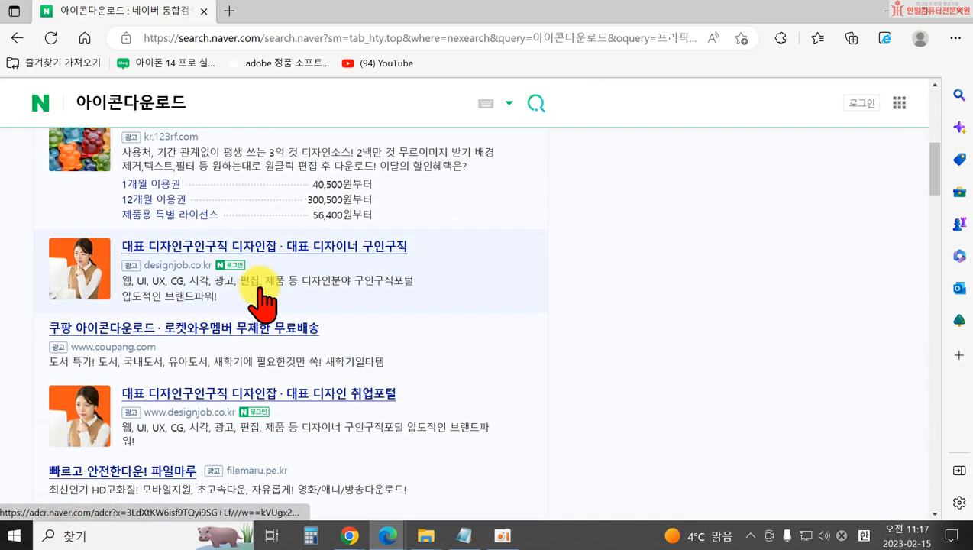
scroll(264, 298, down, 3)
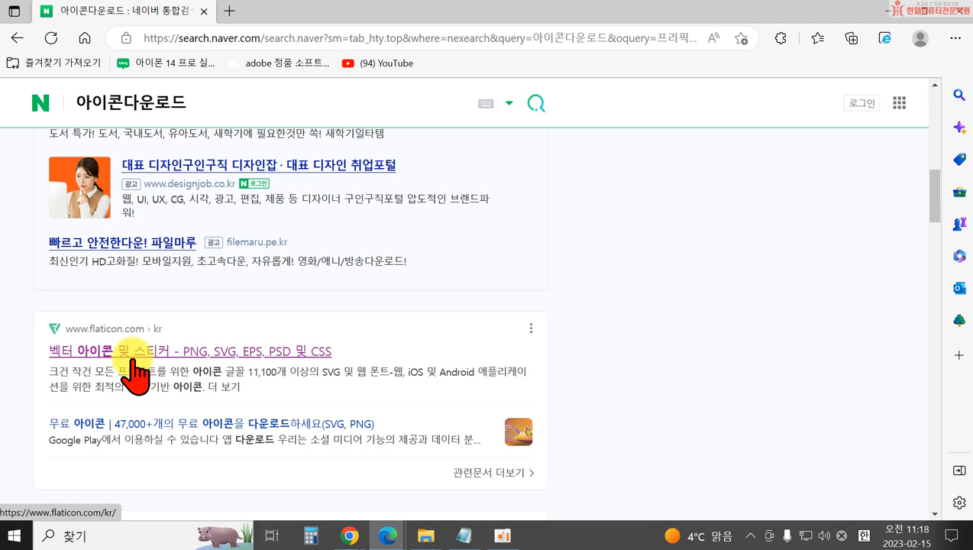
Open Flaticon from the Naver result, dismiss the Google sign-in, and search for SNS icons.
click(131, 355)
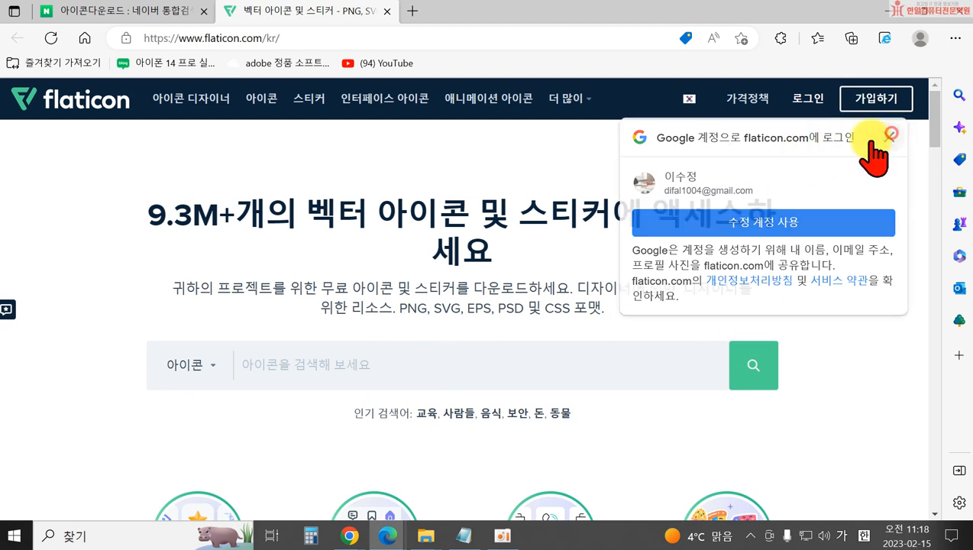
click(889, 135)
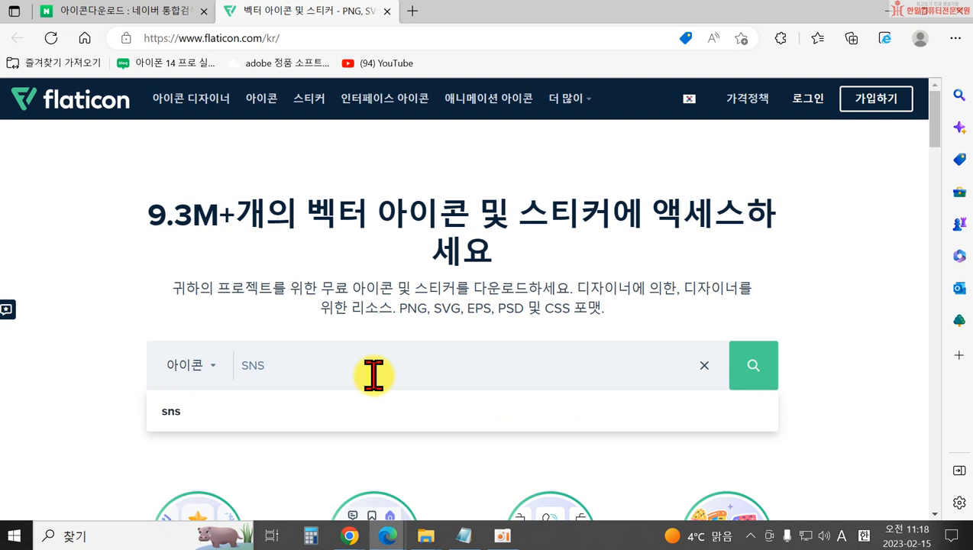
key(Return)
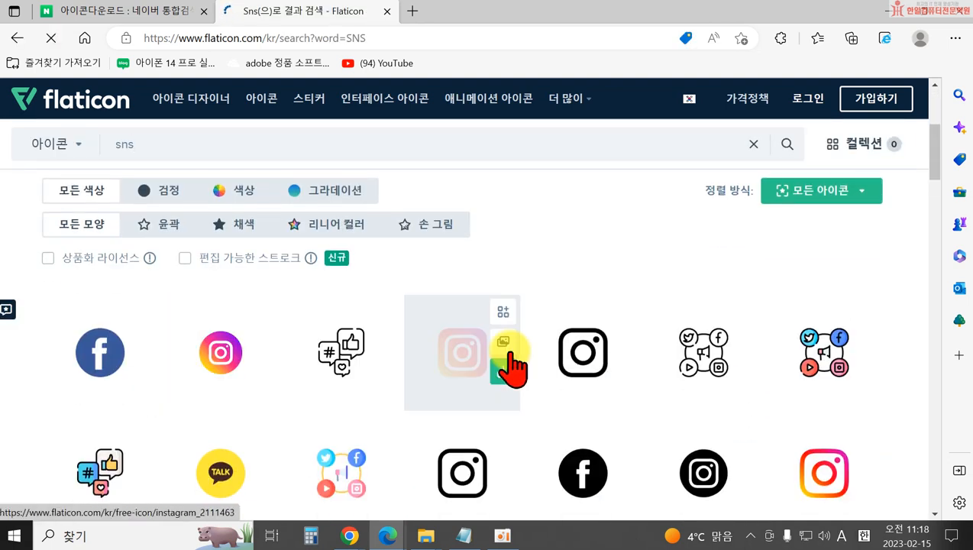
Scroll through the 402 SNS icon results, then select the search term for replacing.
scroll(550, 361, down, 1)
scroll(435, 413, down, 5)
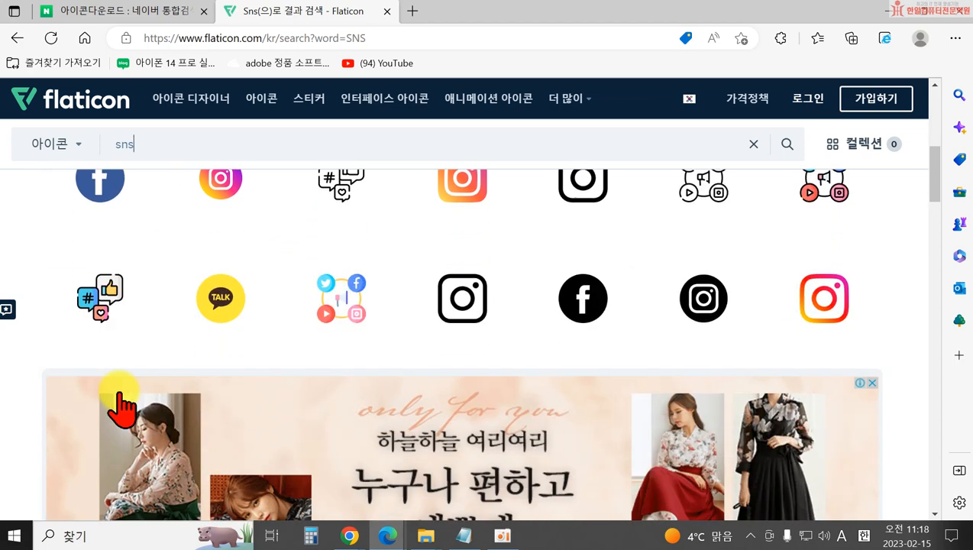
scroll(712, 379, down, 2)
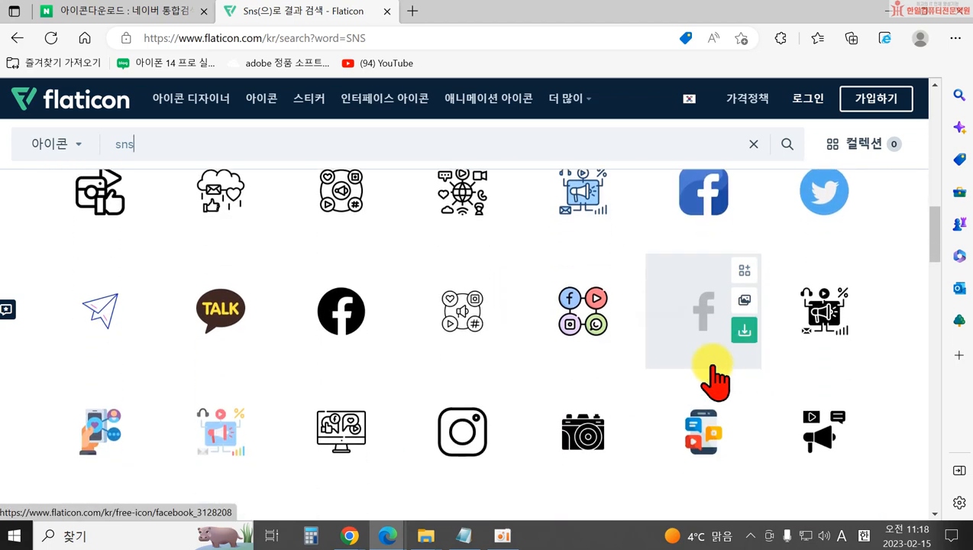
scroll(510, 409, down, 8)
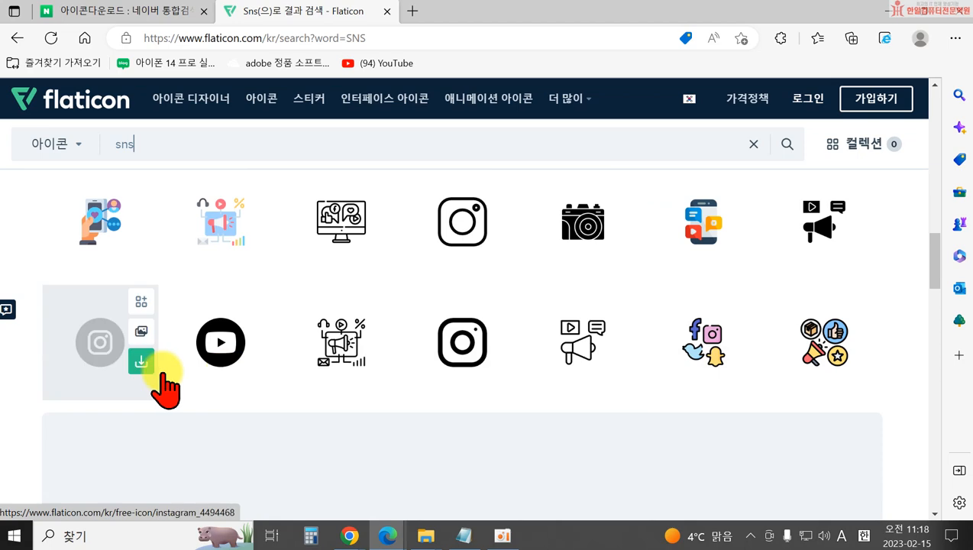
scroll(721, 381, down, 2)
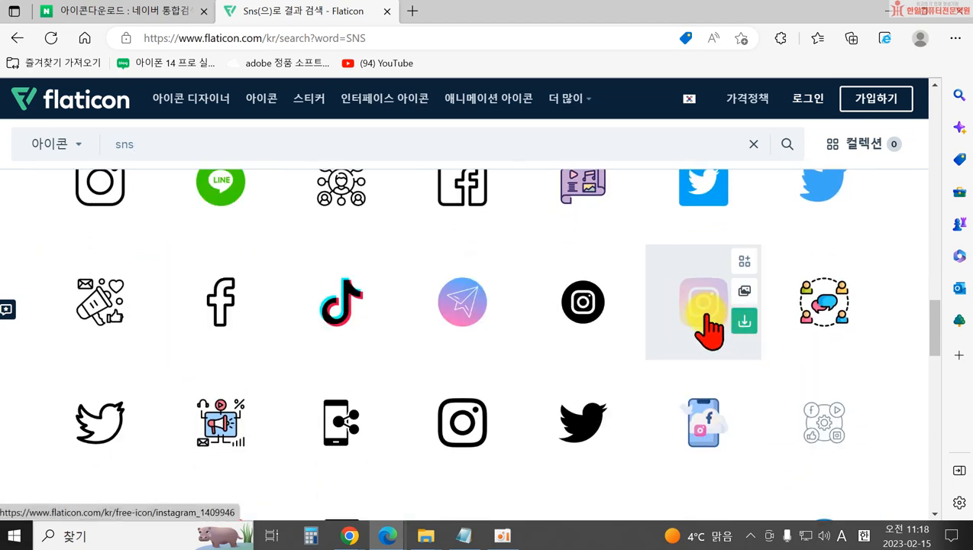
scroll(688, 329, down, 3)
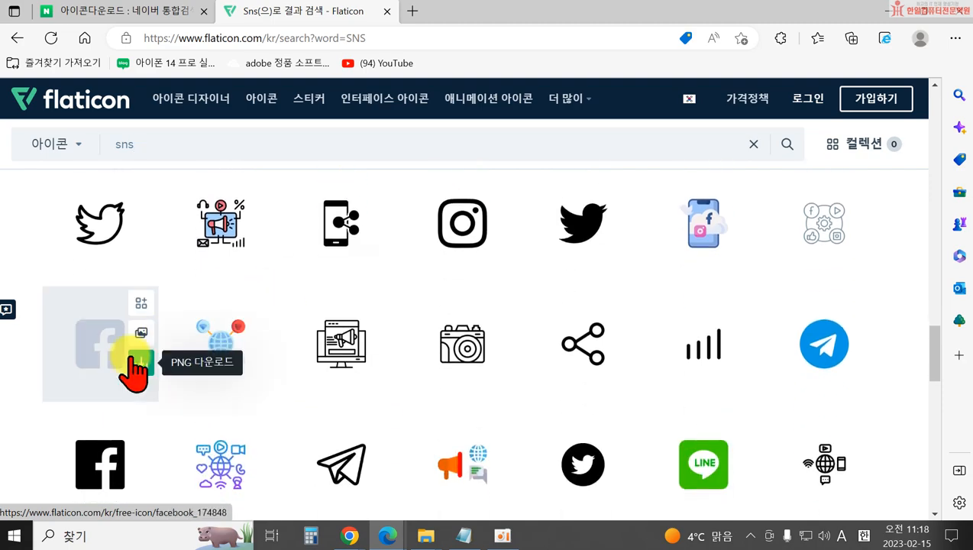
scroll(229, 359, down, 2)
scroll(649, 382, down, 2)
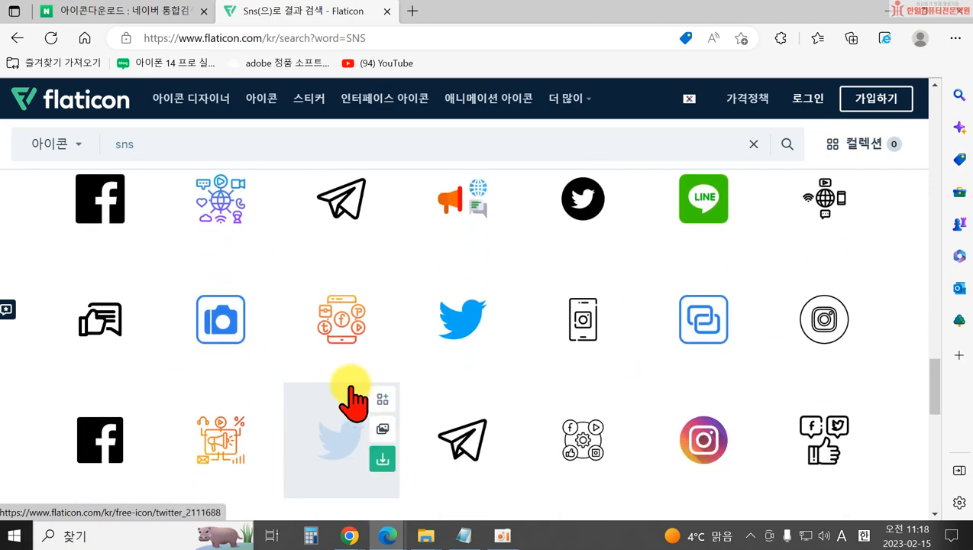
scroll(418, 344, down, 3)
scroll(535, 359, up, 6)
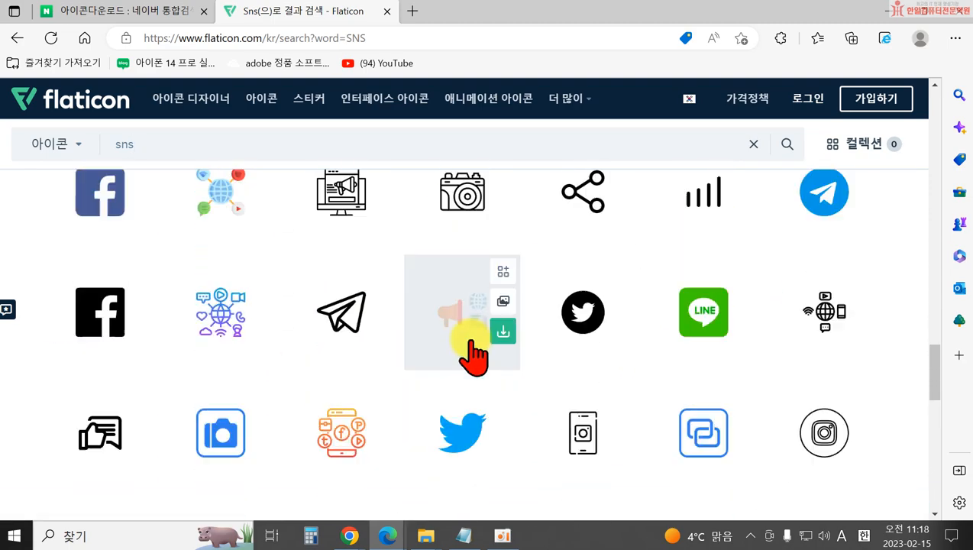
scroll(397, 282, up, 10)
drag(187, 147, 87, 148)
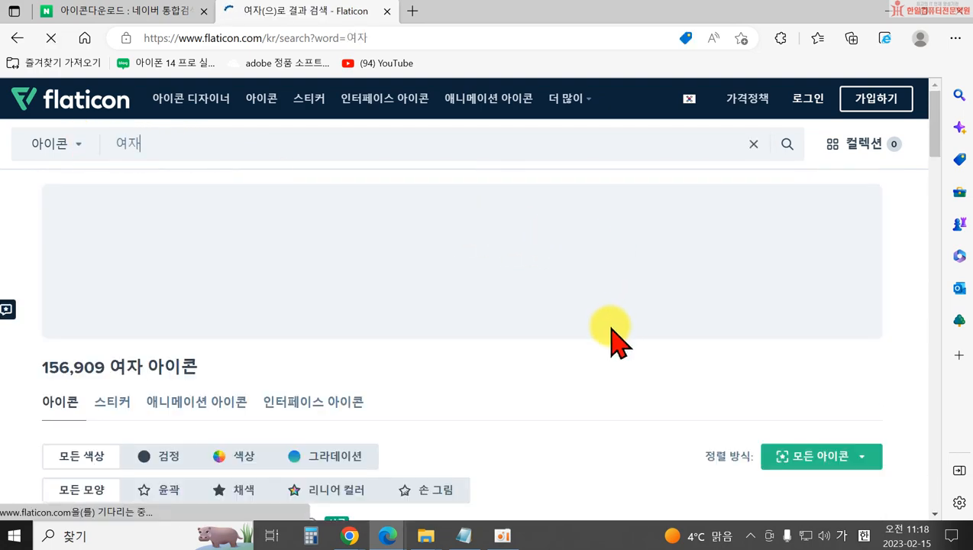
Scroll the 여자 results, open the girl icon and preview its outlined-colour and flat-colour styles.
scroll(380, 354, down, 5)
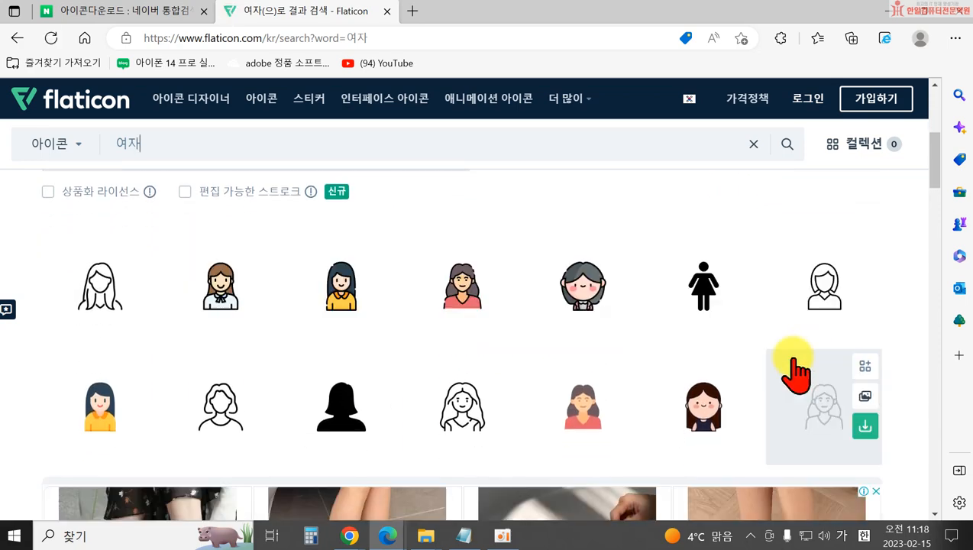
scroll(119, 402, down, 6)
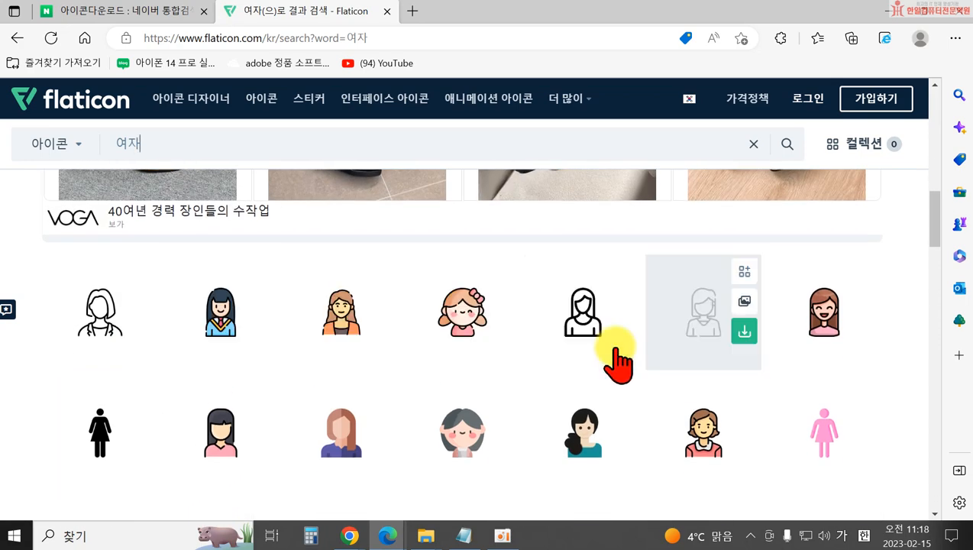
scroll(87, 450, down, 3)
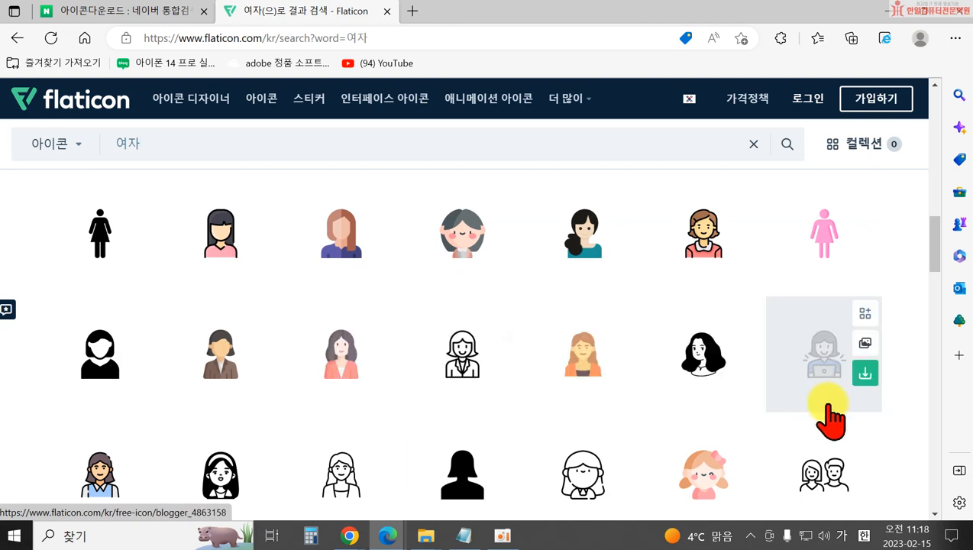
scroll(415, 361, down, 2)
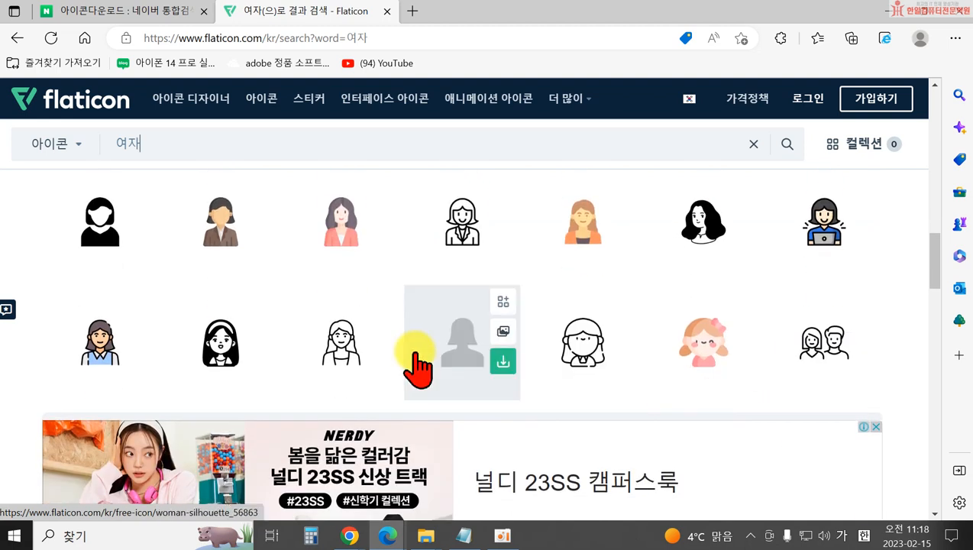
click(690, 346)
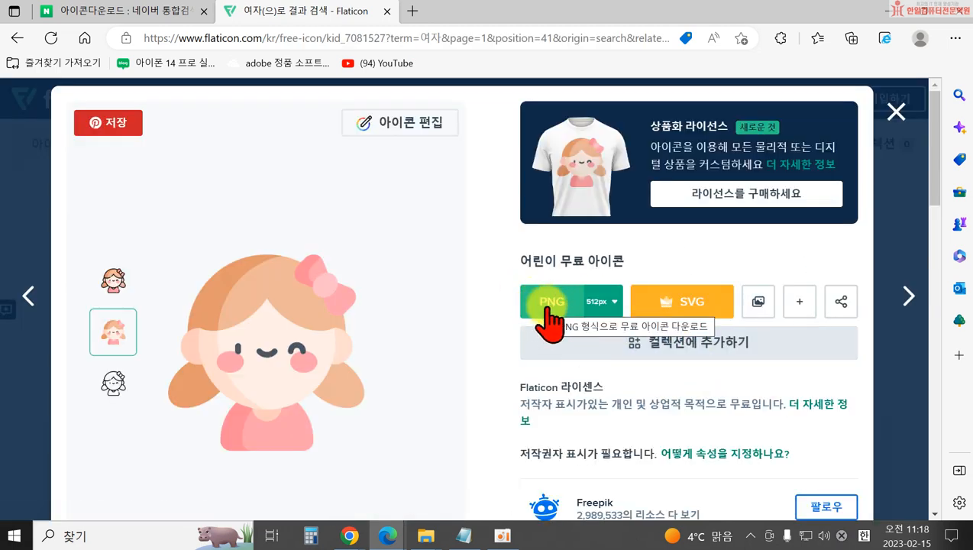
click(114, 278)
click(111, 328)
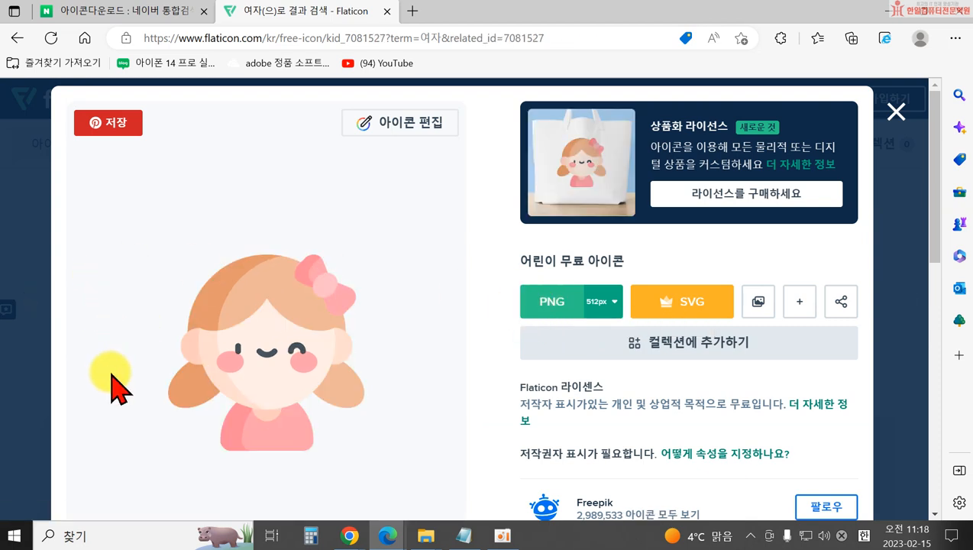
Pick the girl icon's black line style and start its free PNG download.
click(115, 386)
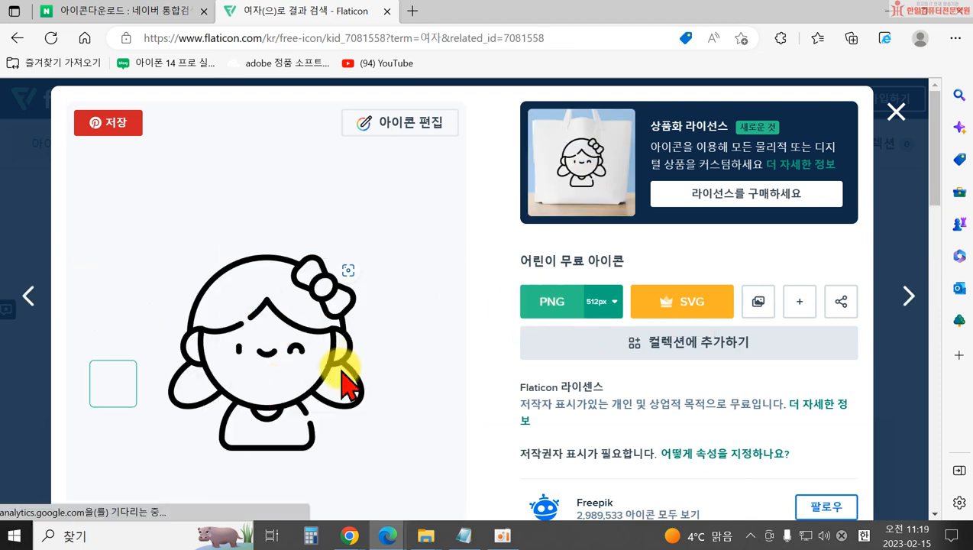
click(556, 306)
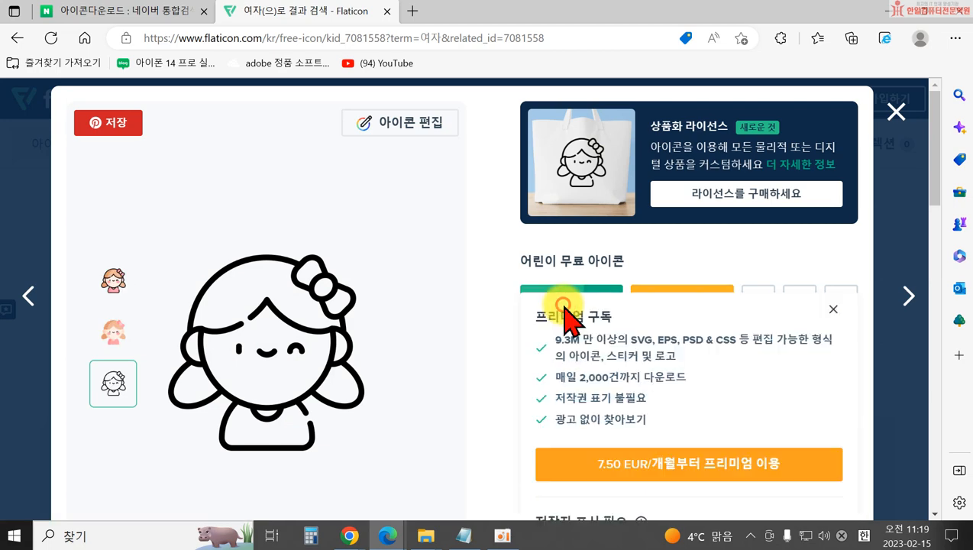
scroll(614, 347, down, 3)
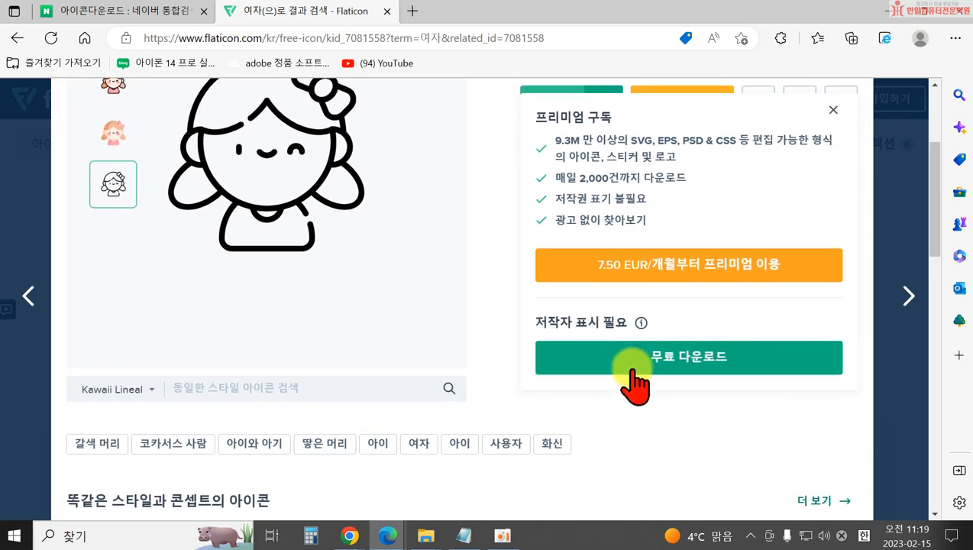
click(631, 370)
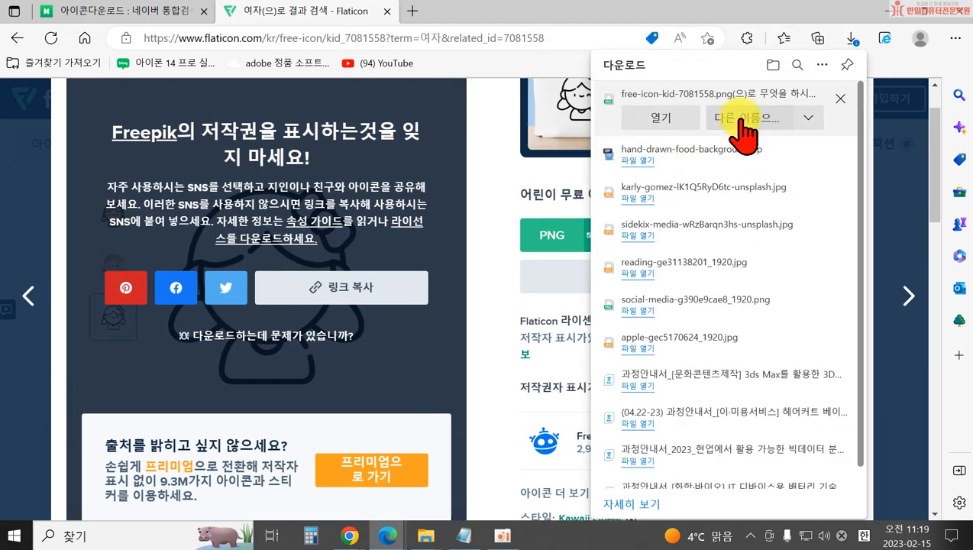
Save the icon as free-icon-kid-7081558.png, then dismiss the attribution reminder and icon details.
click(736, 119)
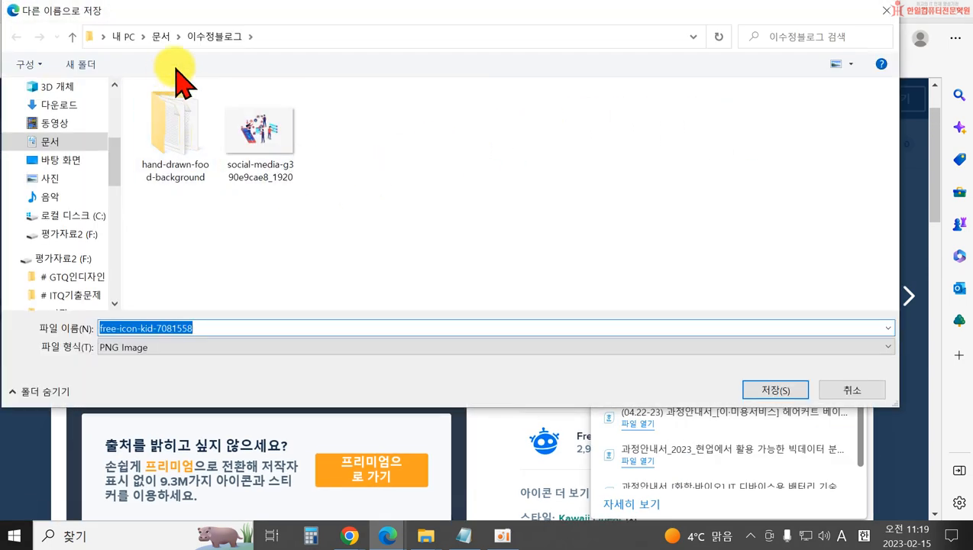
click(773, 390)
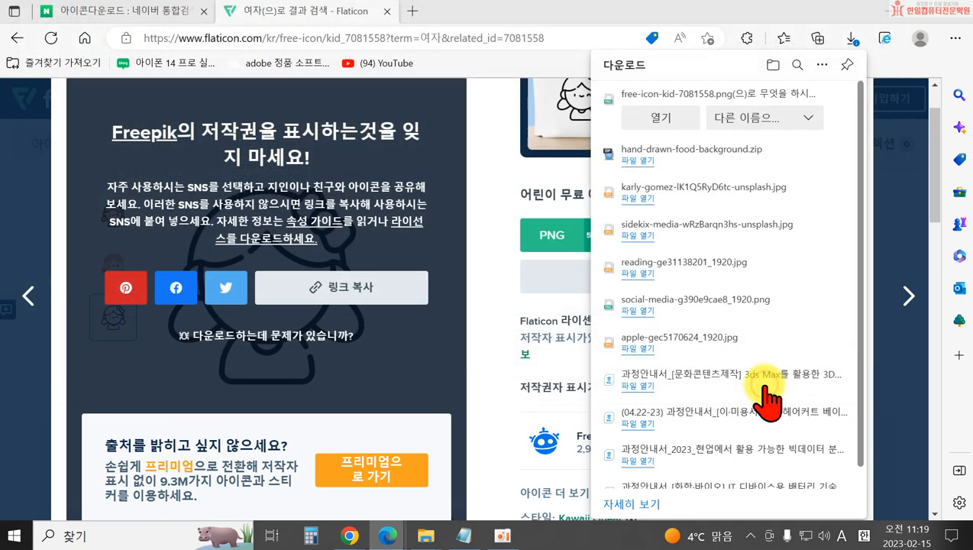
scroll(487, 304, up, 1)
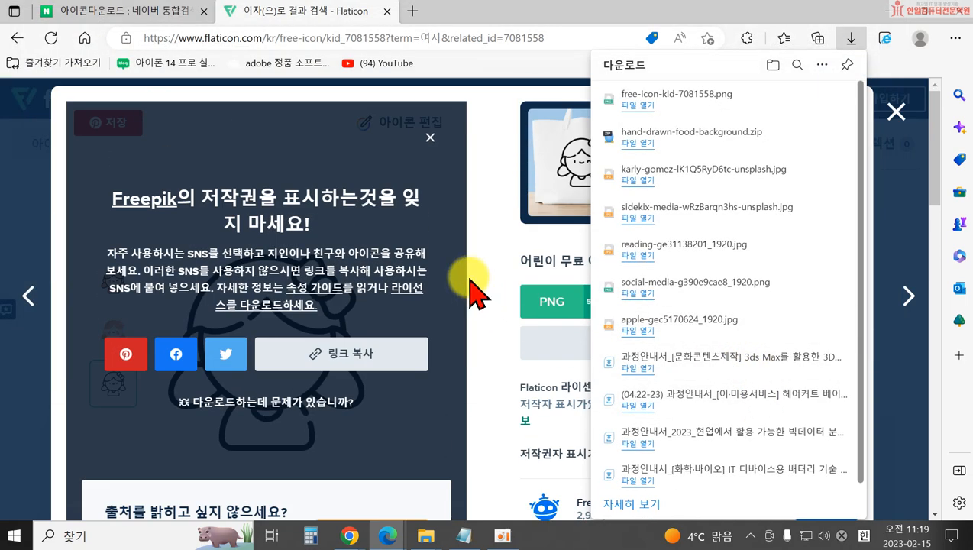
click(428, 137)
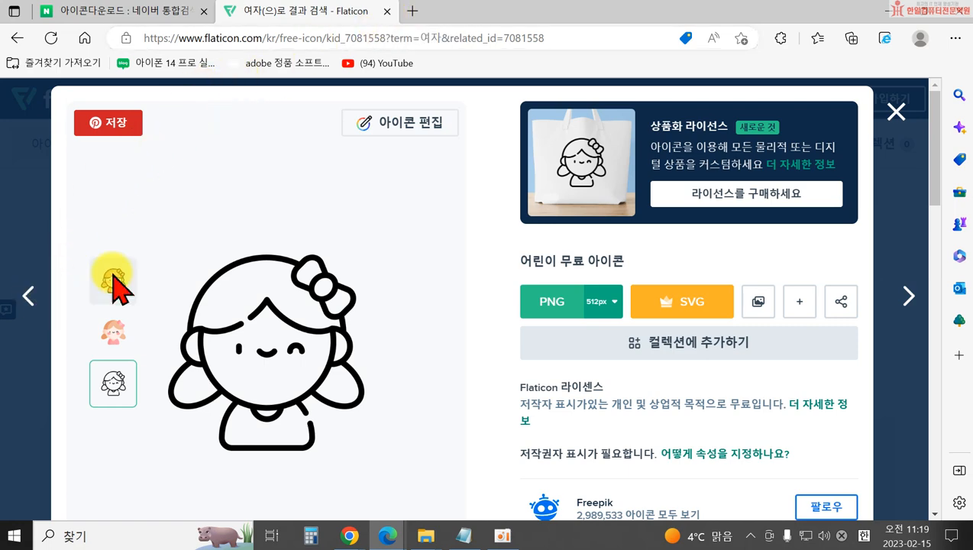
click(896, 113)
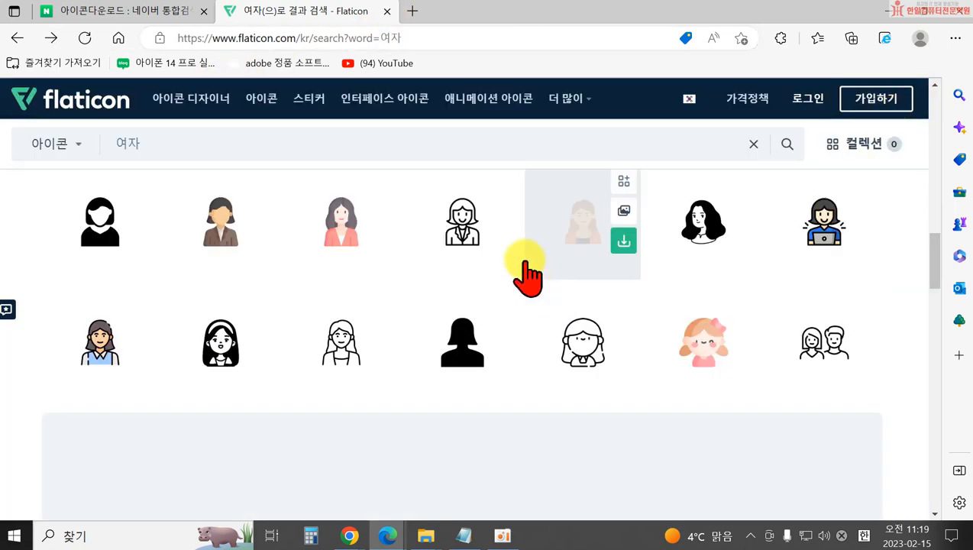
Replace the search term and search Flaticon icons for 운동.
scroll(476, 261, up, 5)
scroll(472, 264, up, 3)
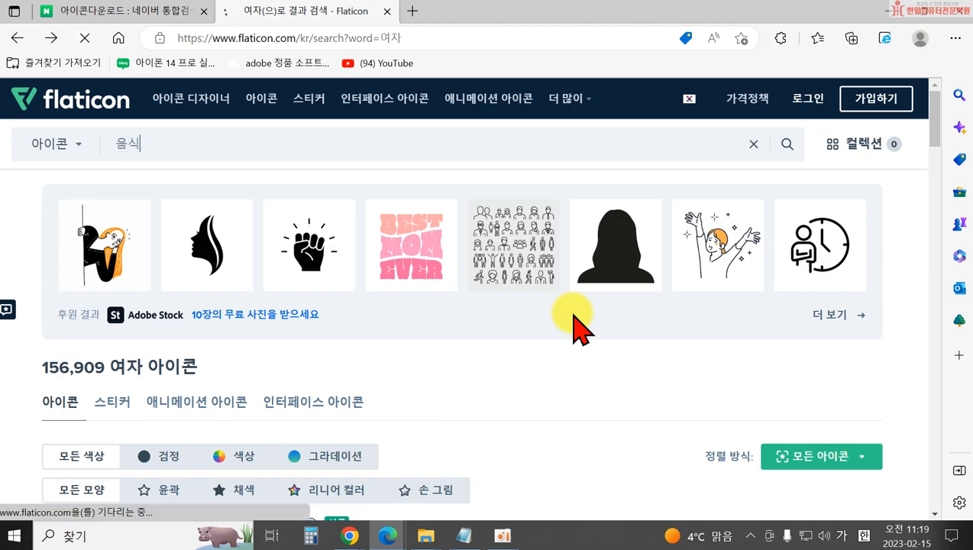
scroll(310, 326, down, 2)
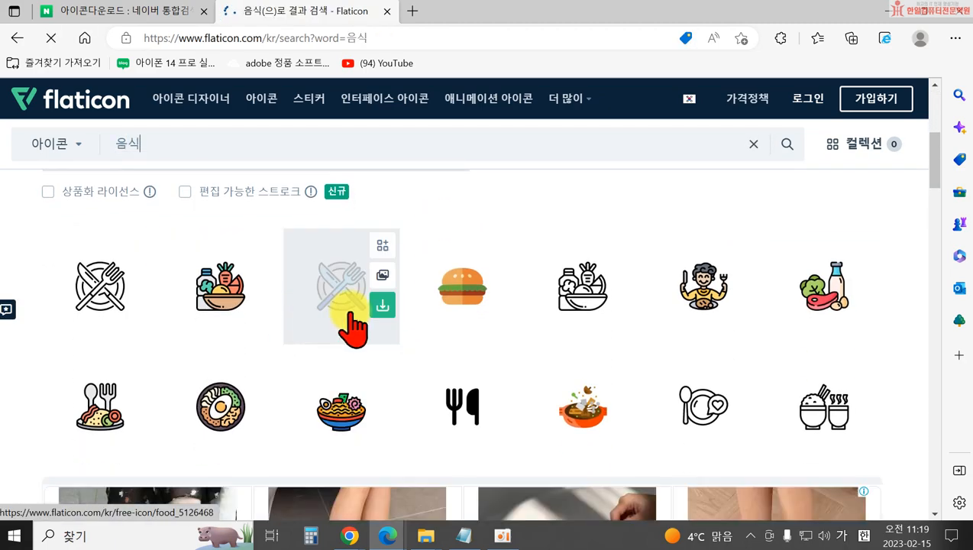
scroll(239, 309, down, 2)
scroll(236, 298, down, 5)
scroll(213, 280, up, 10)
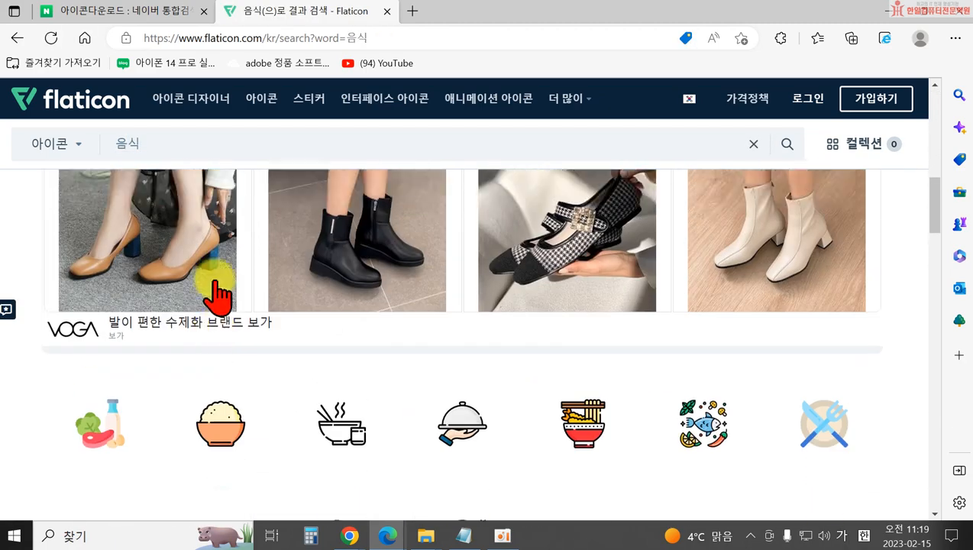
drag(161, 143, 99, 156)
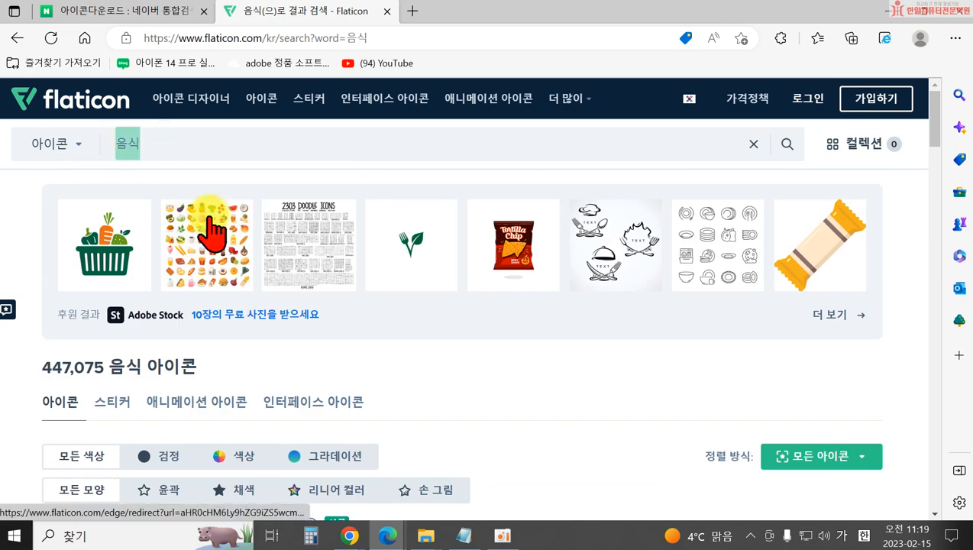
text(운동)
key(Return)
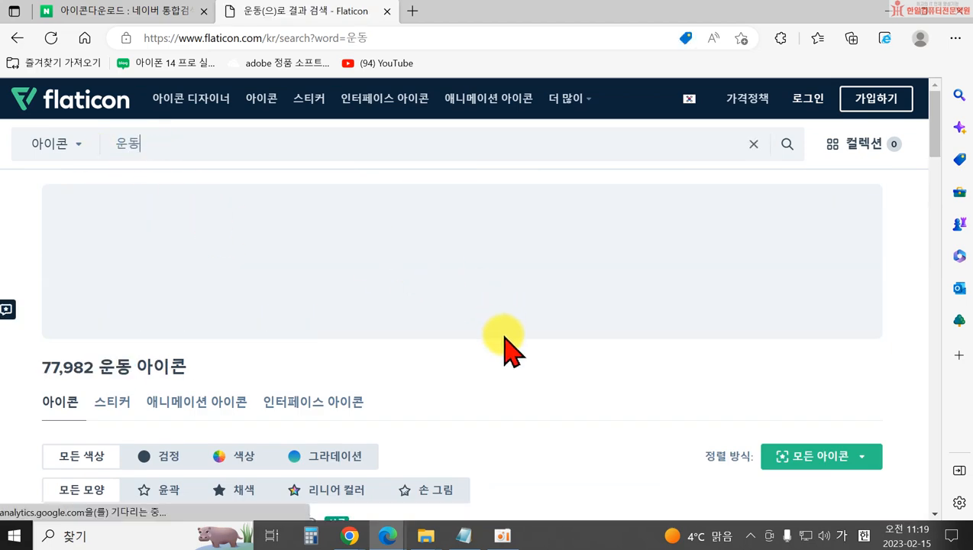
Scroll through the first page of 운동 icon results to its end.
scroll(504, 341, down, 3)
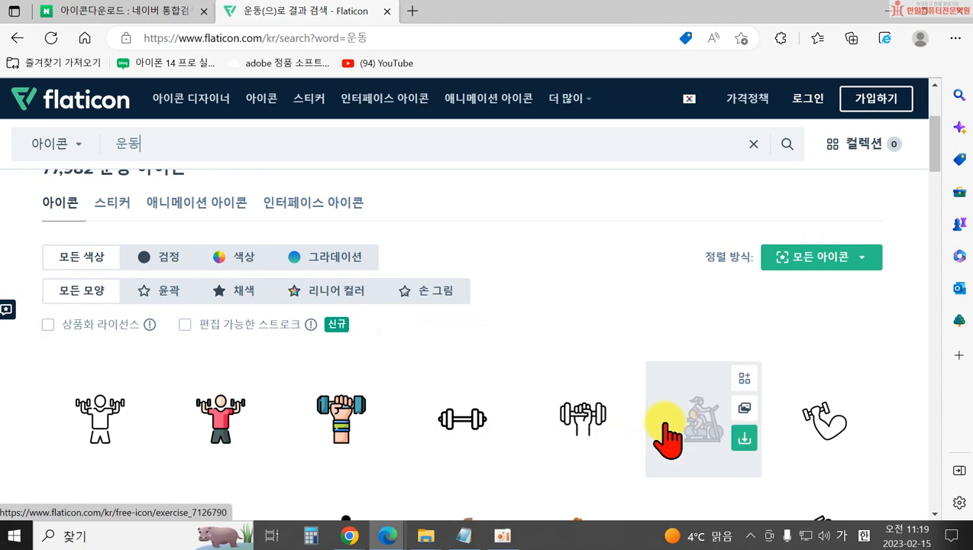
scroll(663, 420, down, 3)
scroll(772, 397, down, 3)
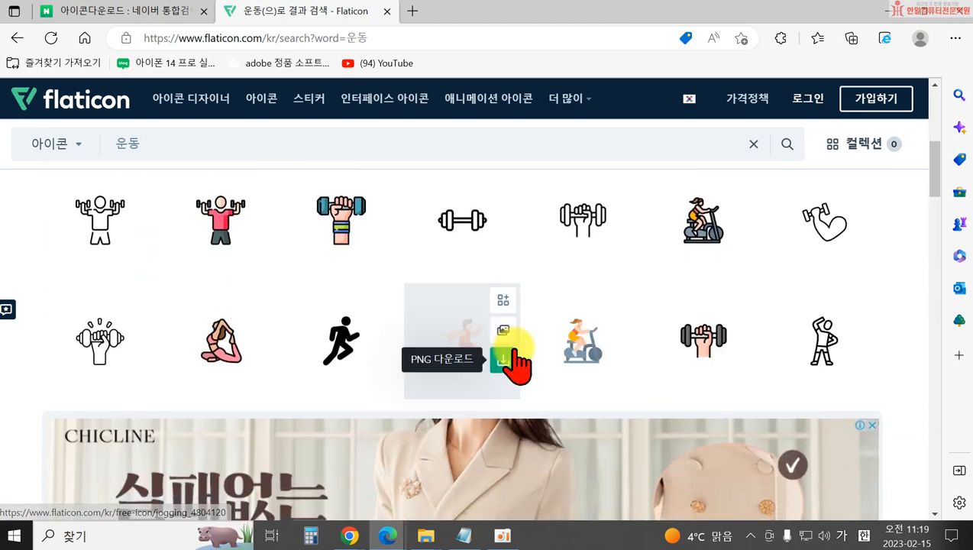
scroll(199, 370, down, 3)
scroll(298, 370, down, 3)
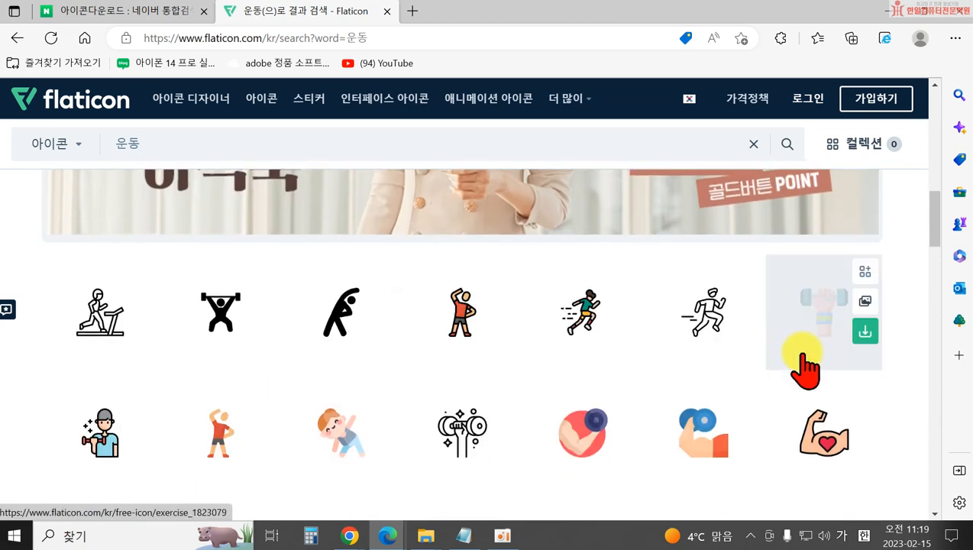
scroll(672, 369, down, 2)
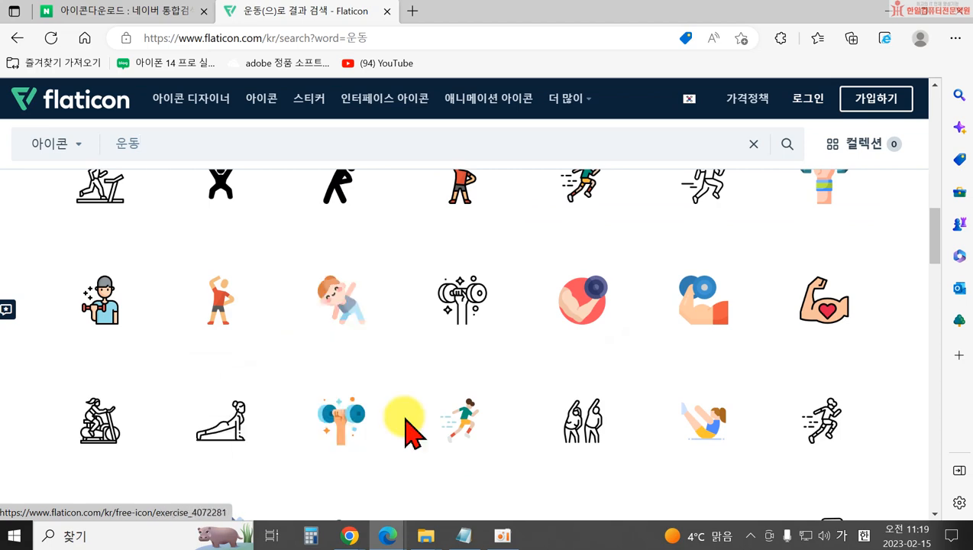
scroll(764, 416, down, 2)
scroll(808, 419, down, 2)
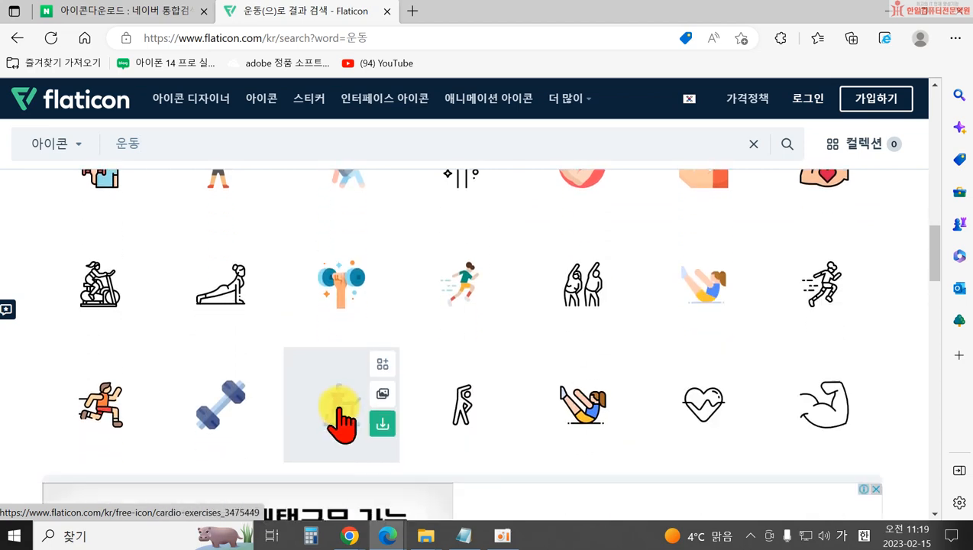
scroll(305, 381, down, 3)
scroll(412, 275, down, 4)
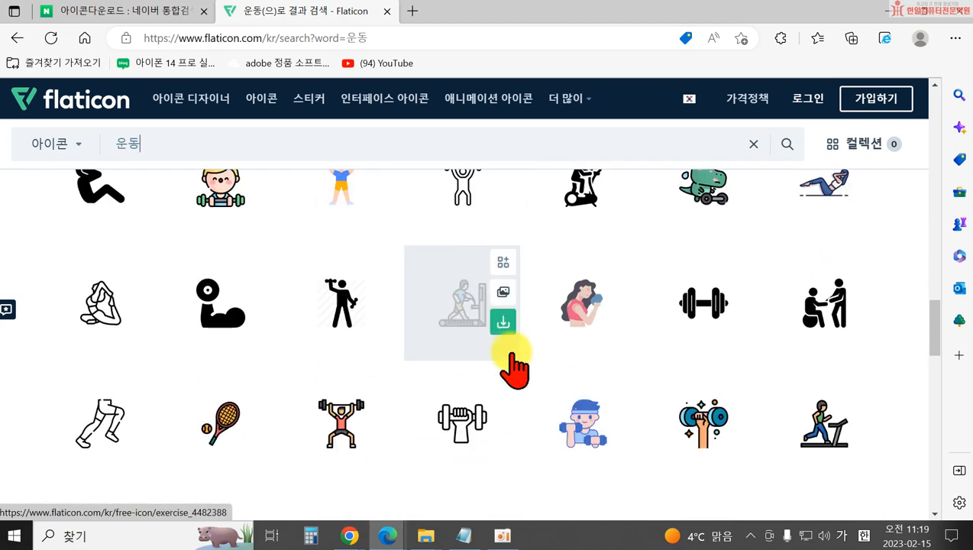
scroll(729, 397, down, 2)
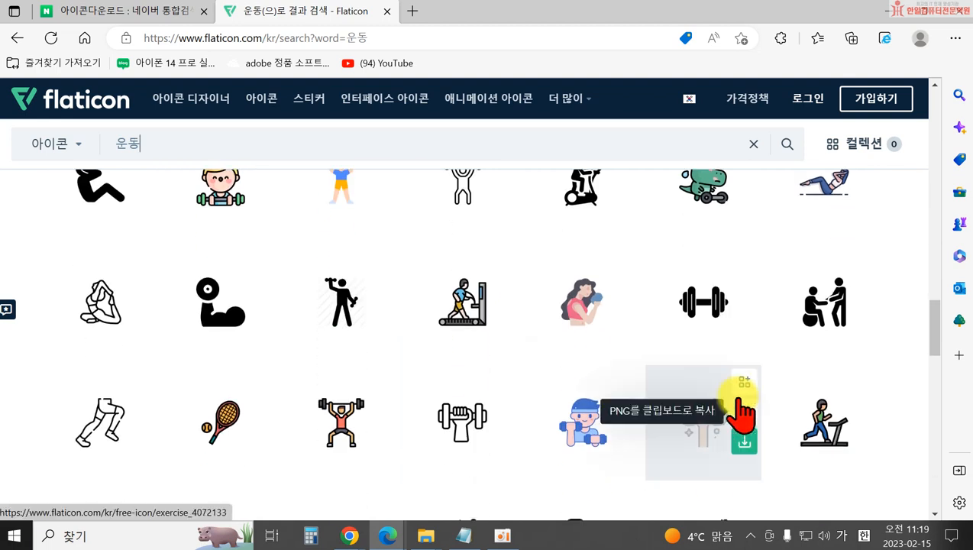
scroll(810, 409, down, 1)
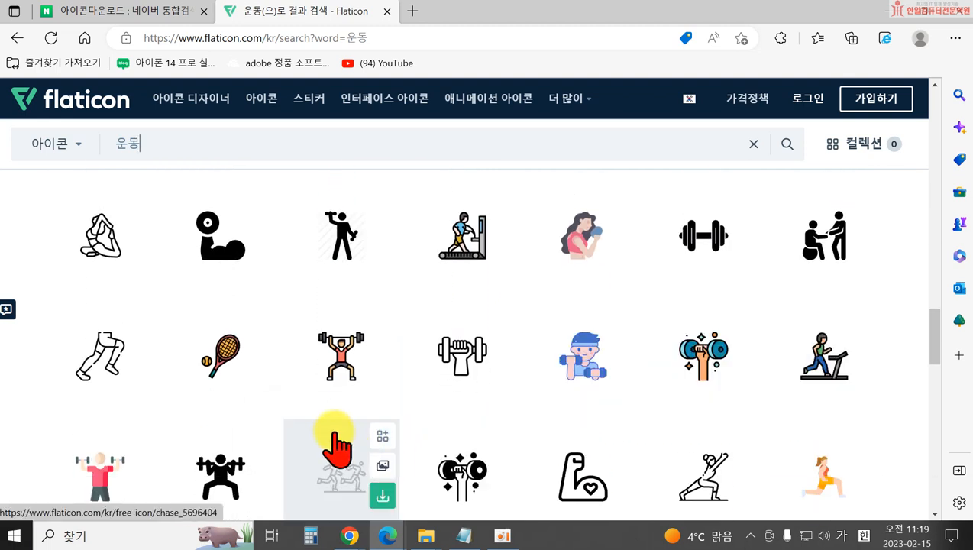
scroll(305, 428, down, 2)
scroll(528, 386, down, 3)
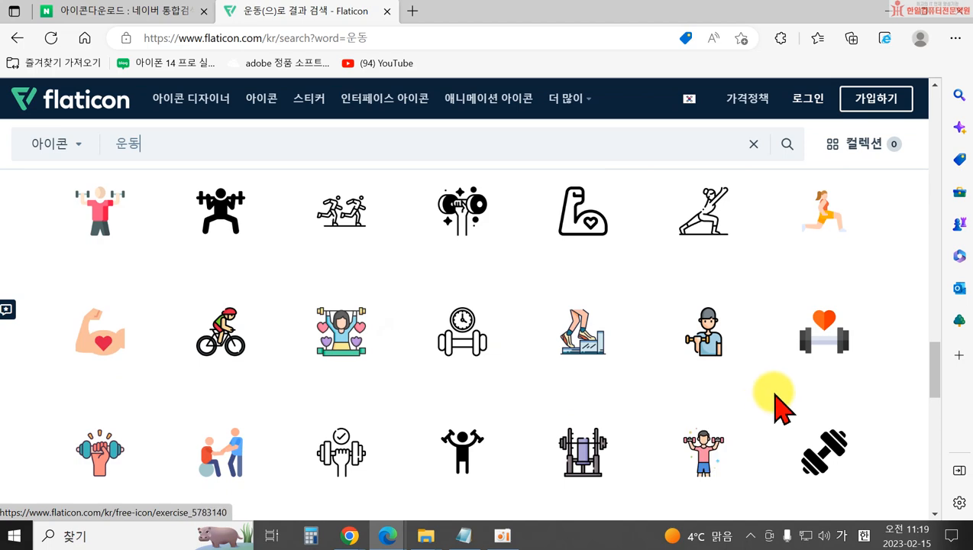
scroll(417, 330, down, 3)
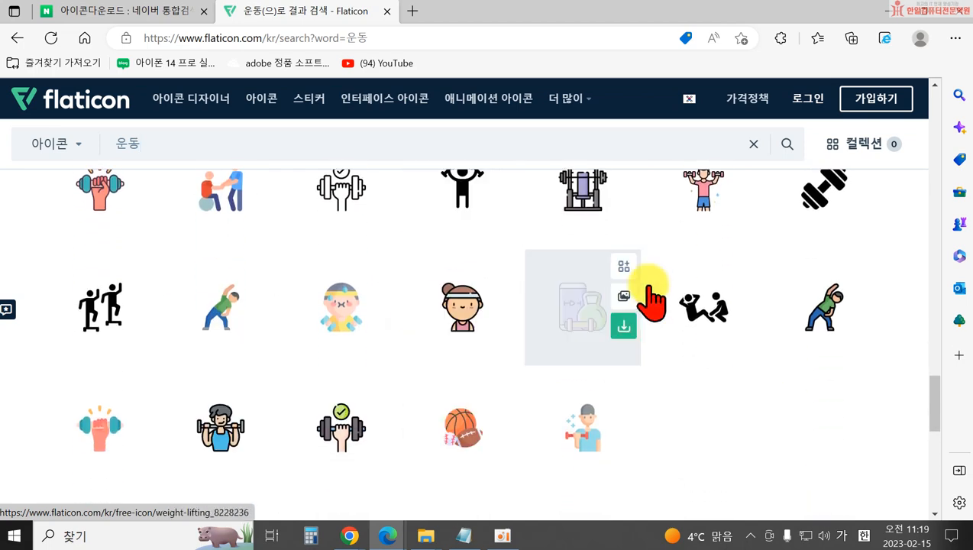
scroll(482, 405, down, 2)
scroll(486, 409, down, 1)
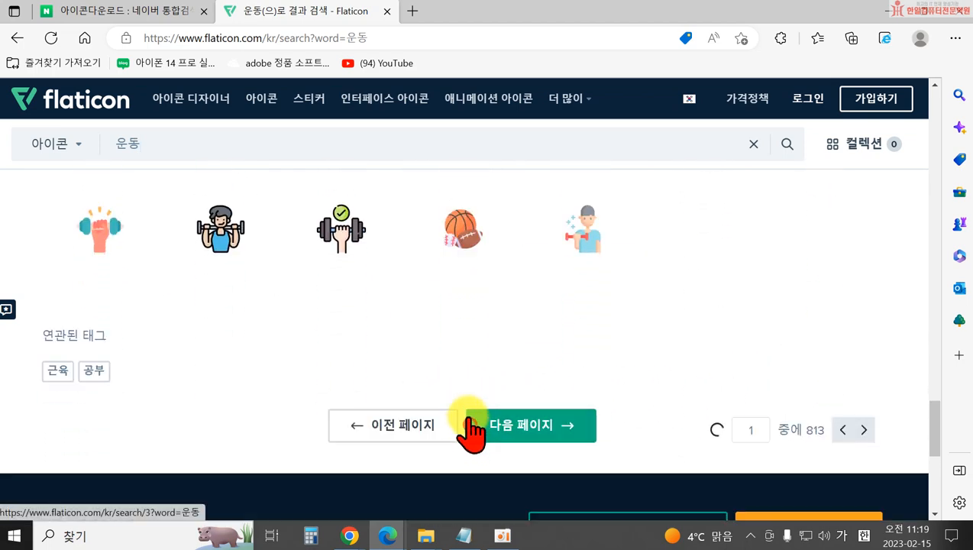
Scroll through the 운동 result pages, browsing the exercise and dumbbell icons.
scroll(482, 355, down, 4)
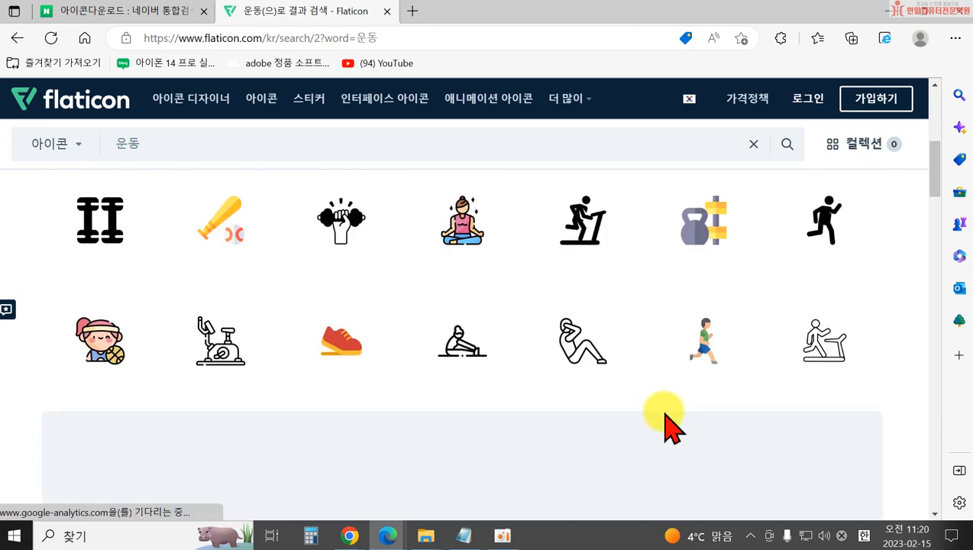
scroll(733, 436, down, 6)
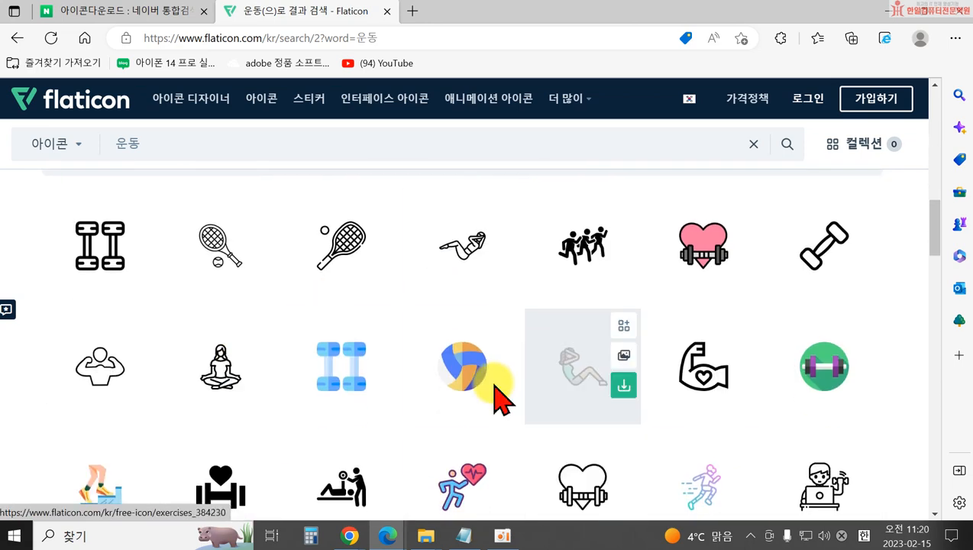
scroll(691, 382, down, 1)
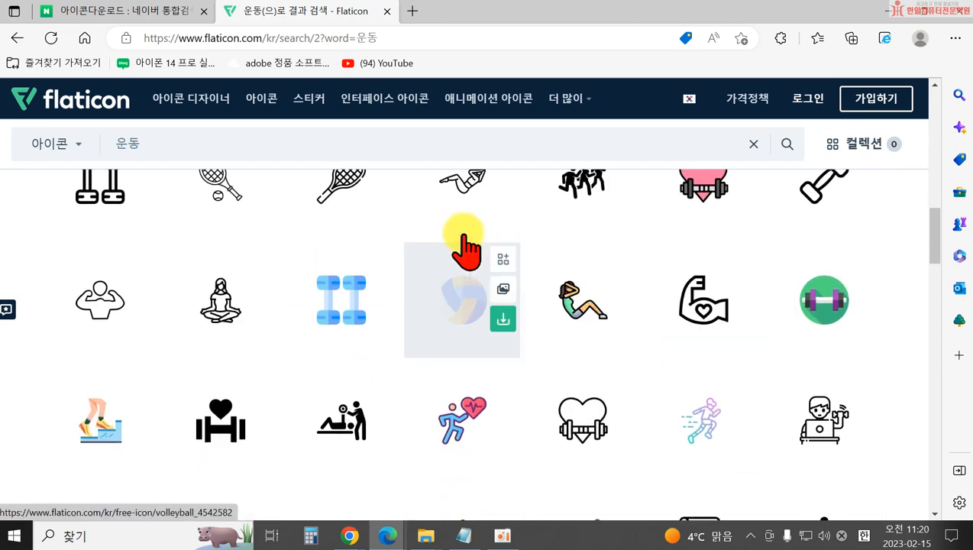
scroll(443, 294, down, 4)
scroll(462, 294, down, 10)
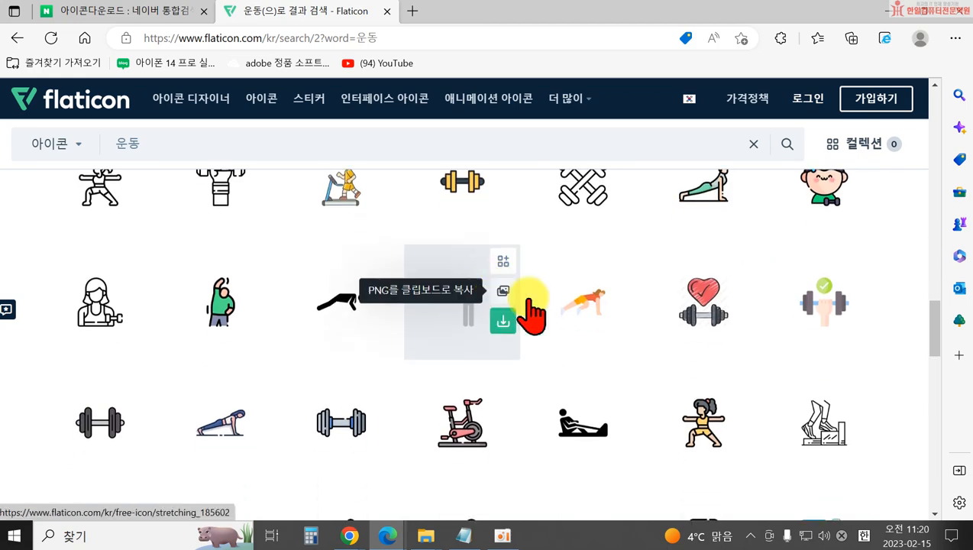
scroll(680, 348, up, 5)
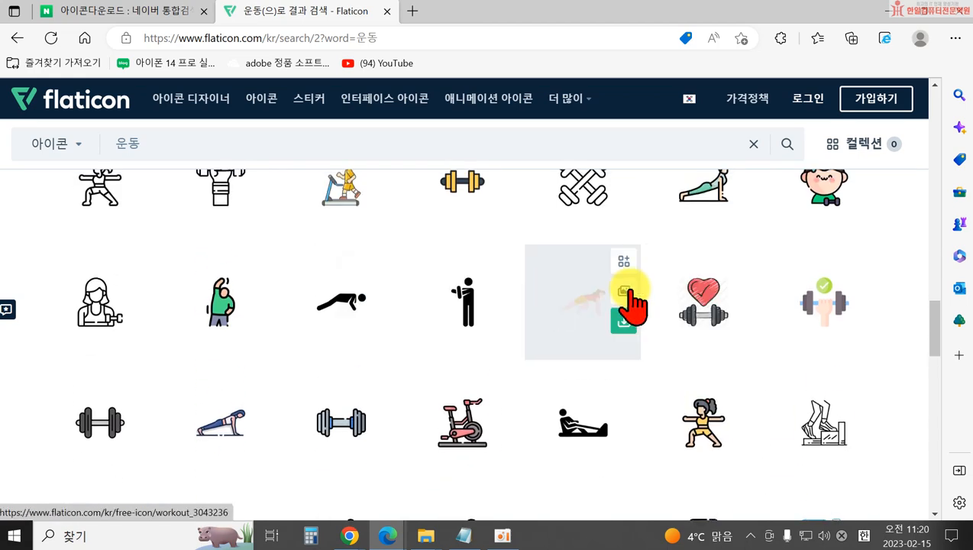
scroll(815, 261, up, 2)
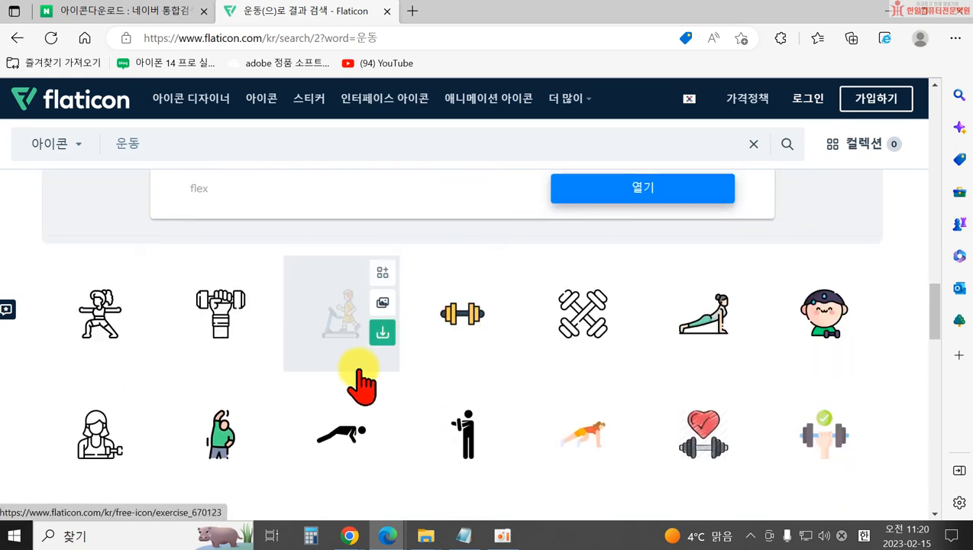
scroll(443, 388, down, 2)
scroll(674, 406, down, 2)
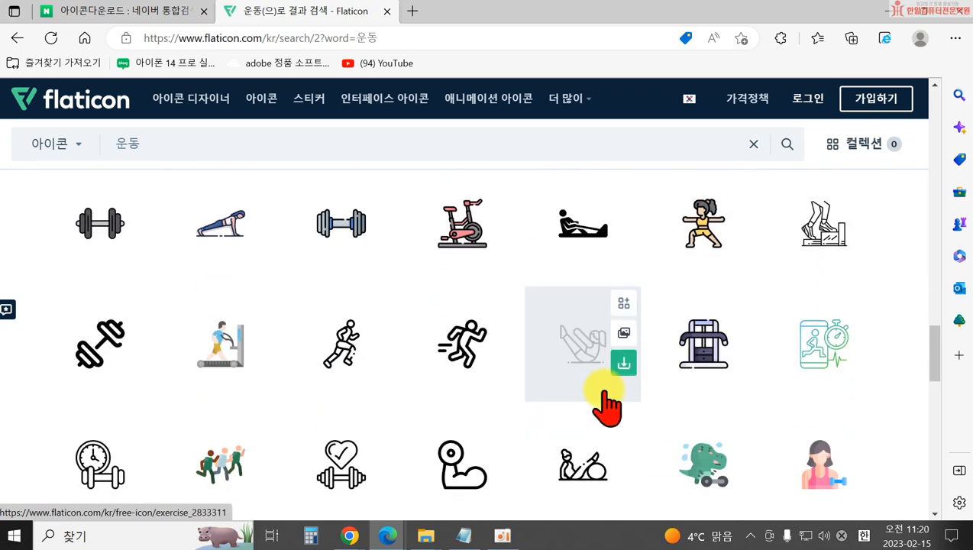
scroll(611, 404, down, 2)
scroll(441, 412, down, 2)
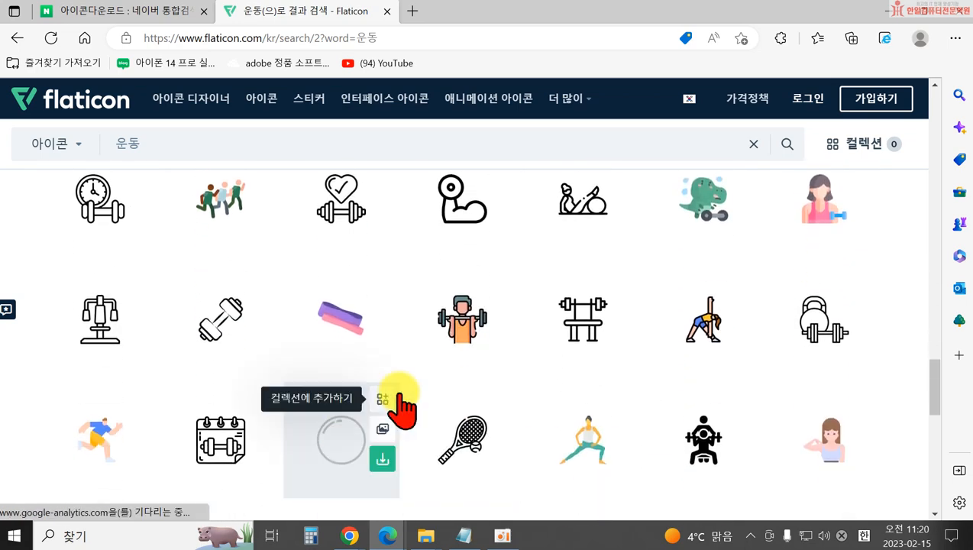
scroll(717, 456, down, 3)
scroll(749, 458, down, 2)
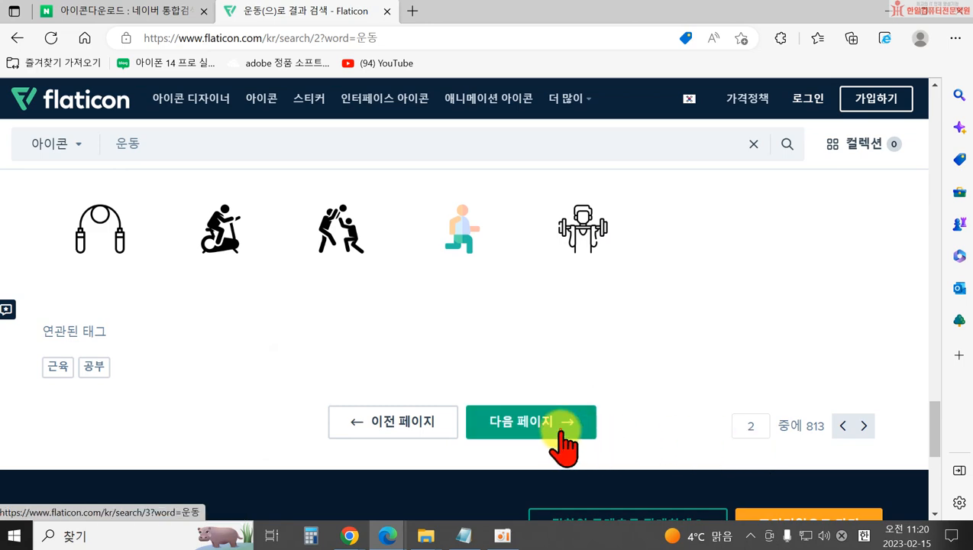
scroll(611, 401, down, 4)
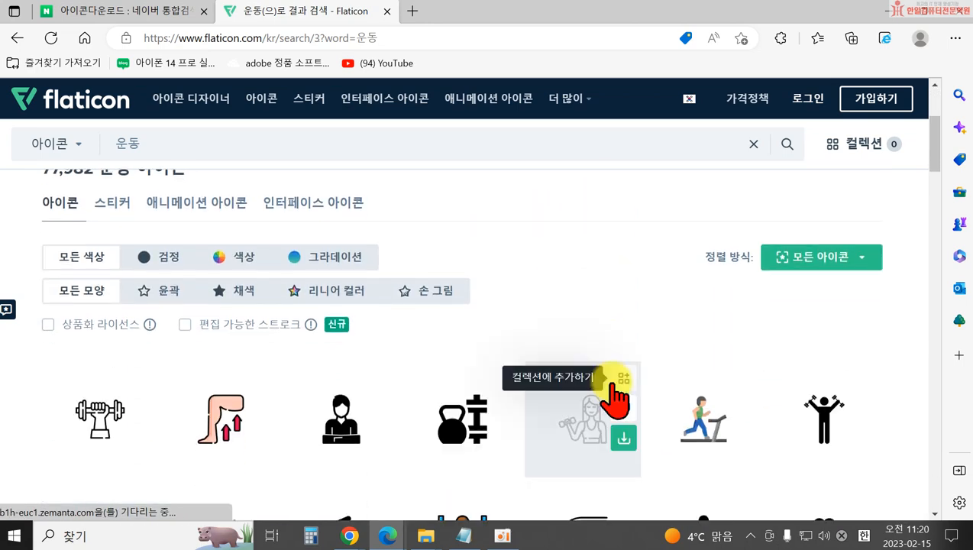
scroll(634, 413, down, 1)
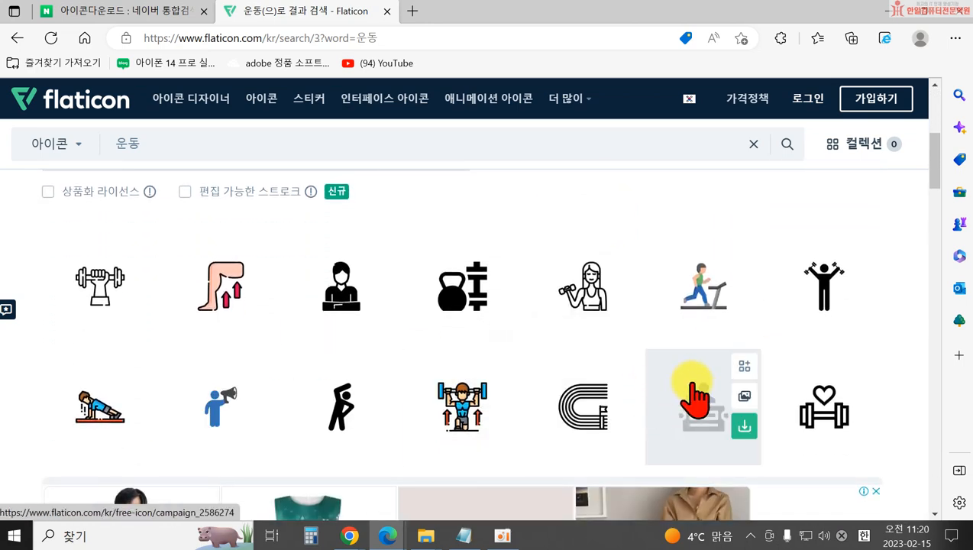
scroll(595, 336, down, 2)
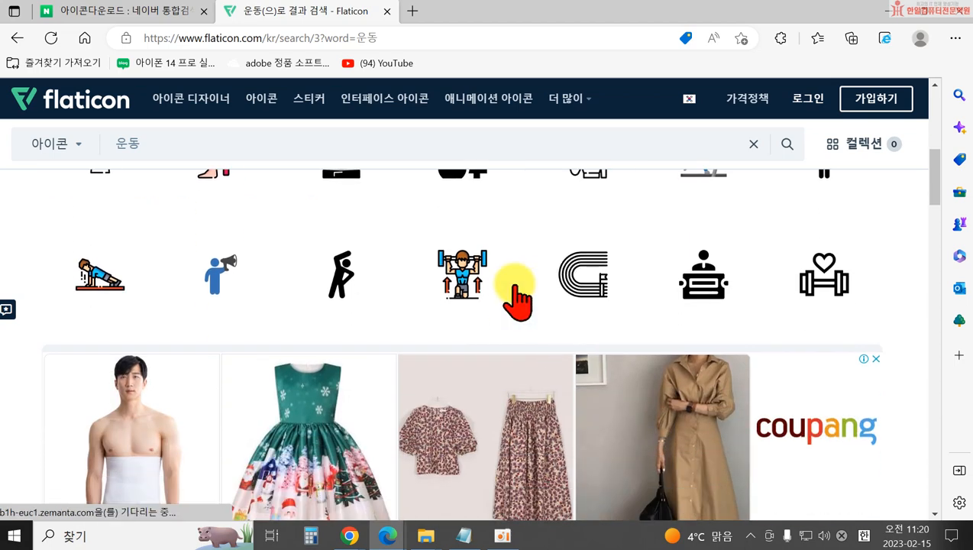
scroll(445, 317, down, 4)
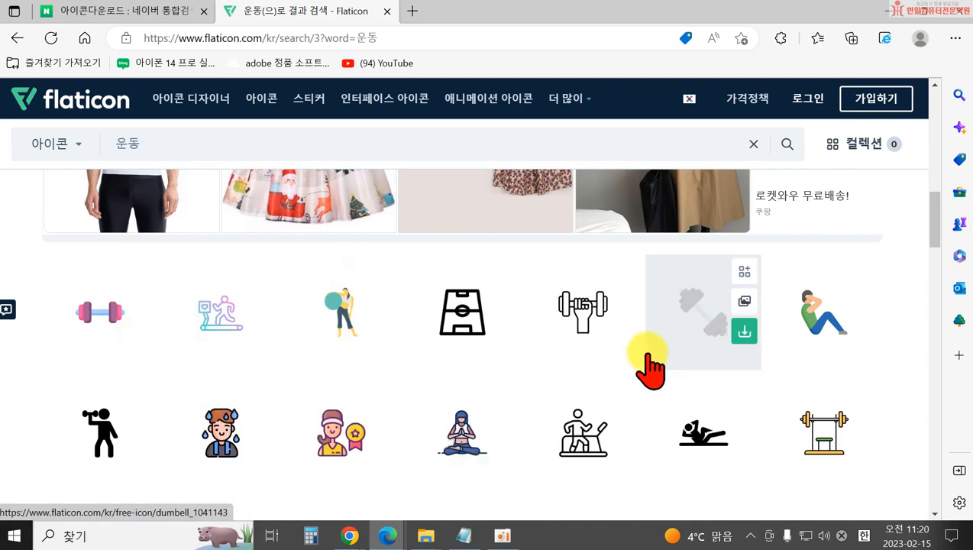
scroll(645, 369, down, 6)
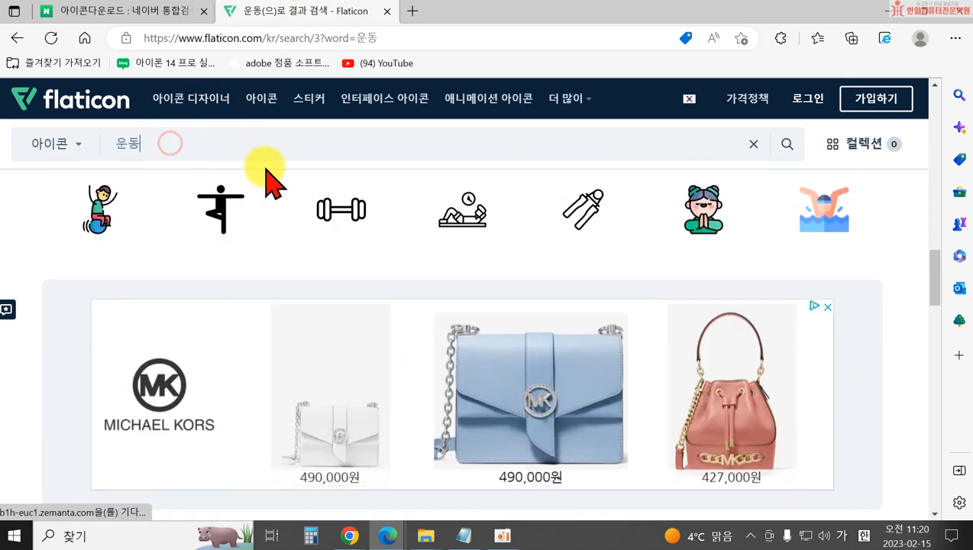
Search Flaticon icons for 부동산 instead of the previous term.
key(BackSpace)
key(BackSpace)
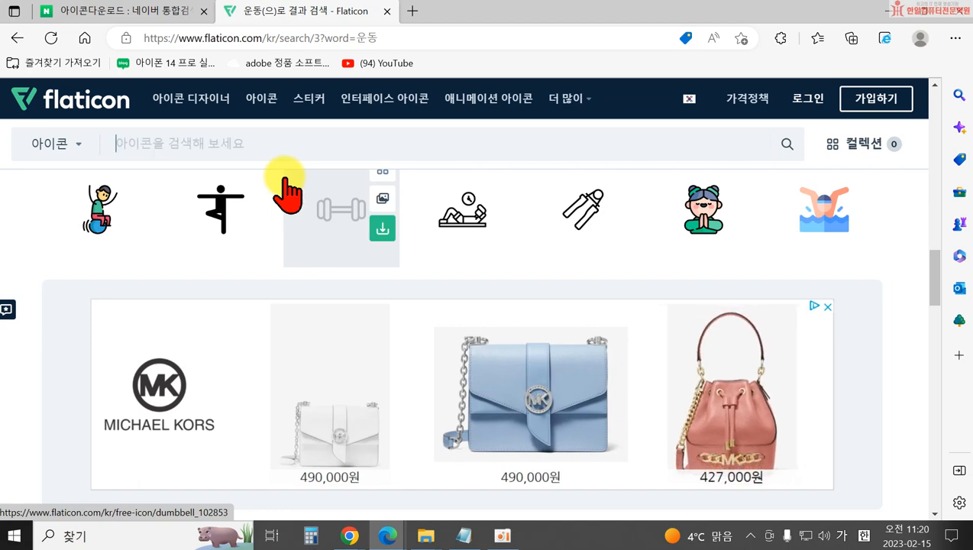
text(부동산)
key(Return)
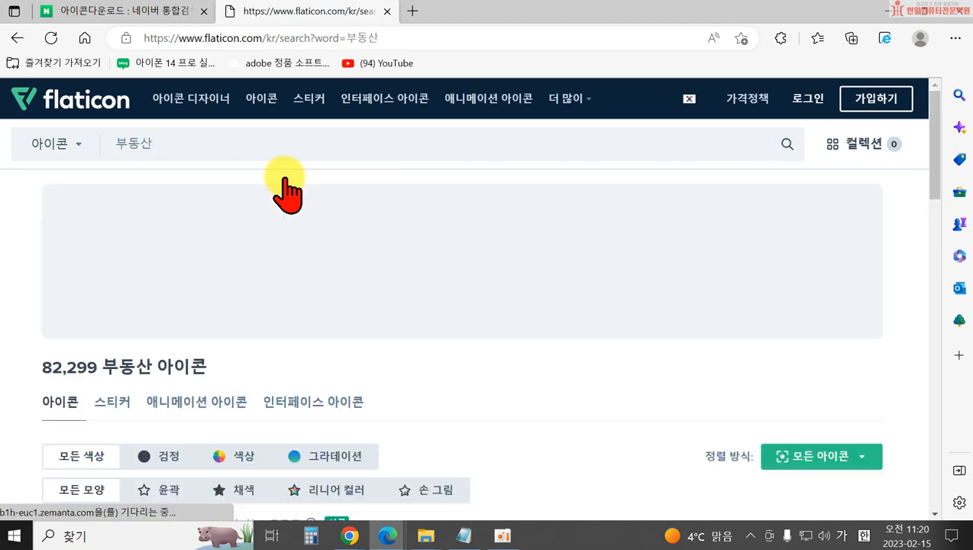
Scroll to the bottom of the 부동산 results and load page 2.
scroll(473, 294, down, 2)
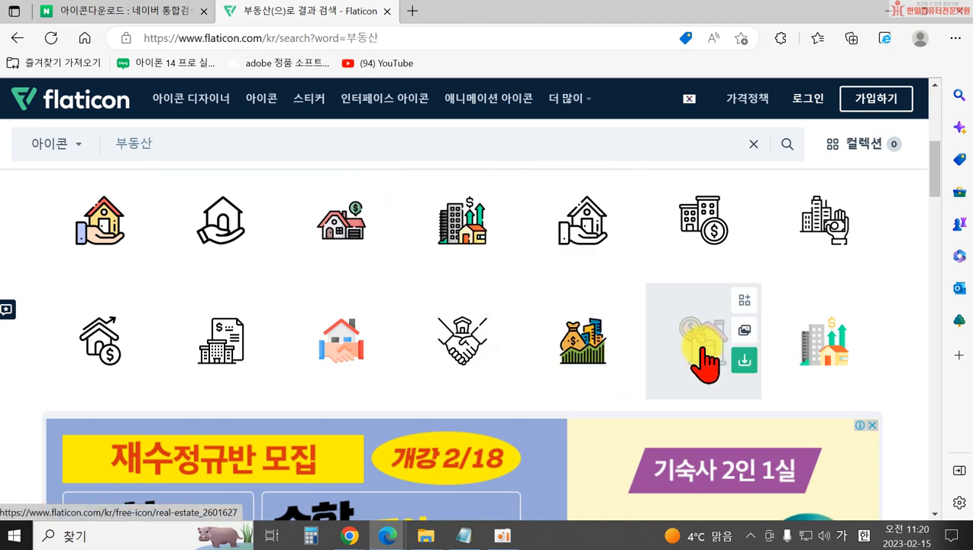
scroll(504, 397, down, 7)
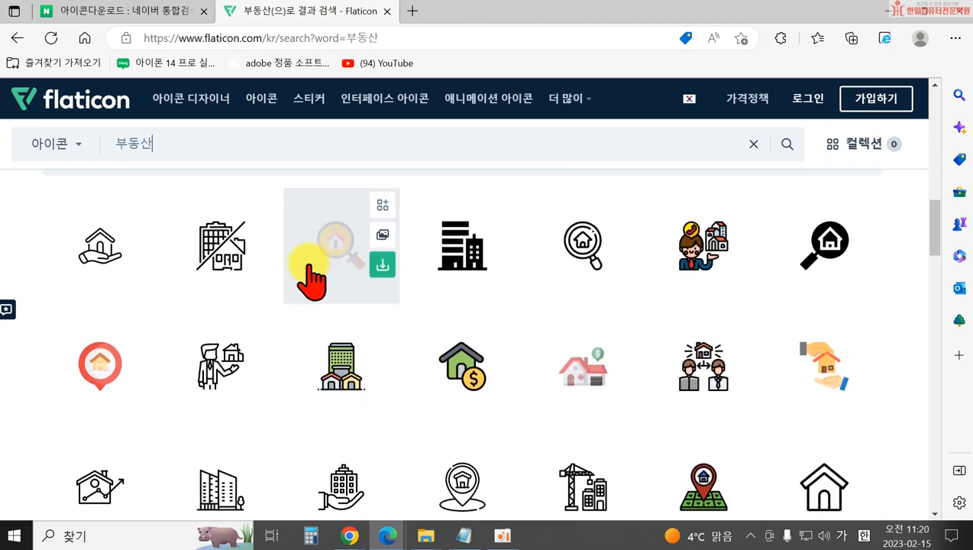
scroll(663, 344, down, 8)
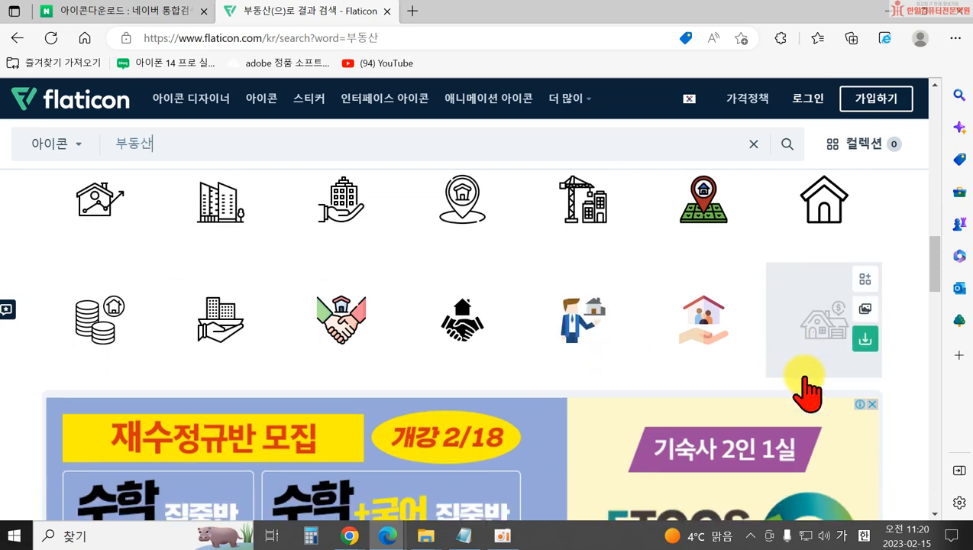
scroll(783, 412, down, 2)
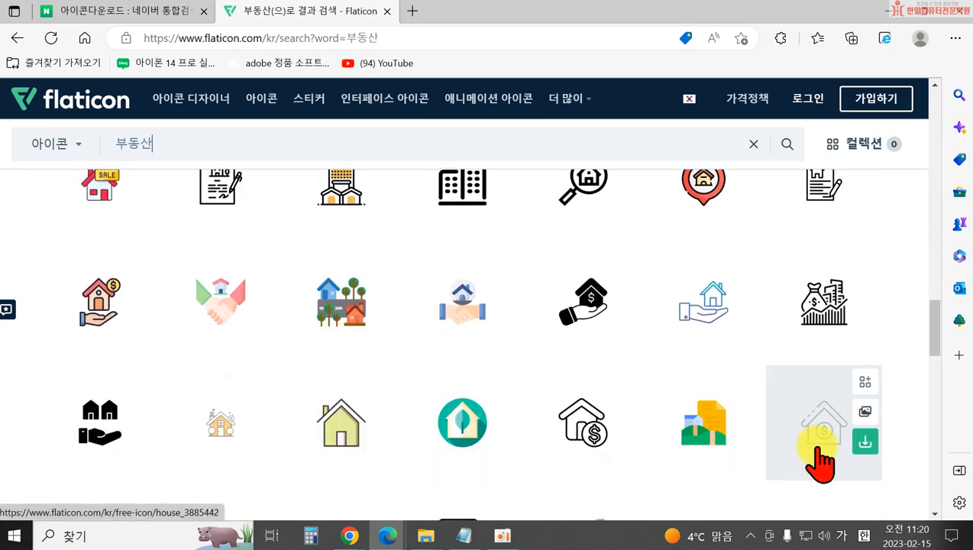
scroll(821, 460, down, 3)
scroll(821, 461, down, 10)
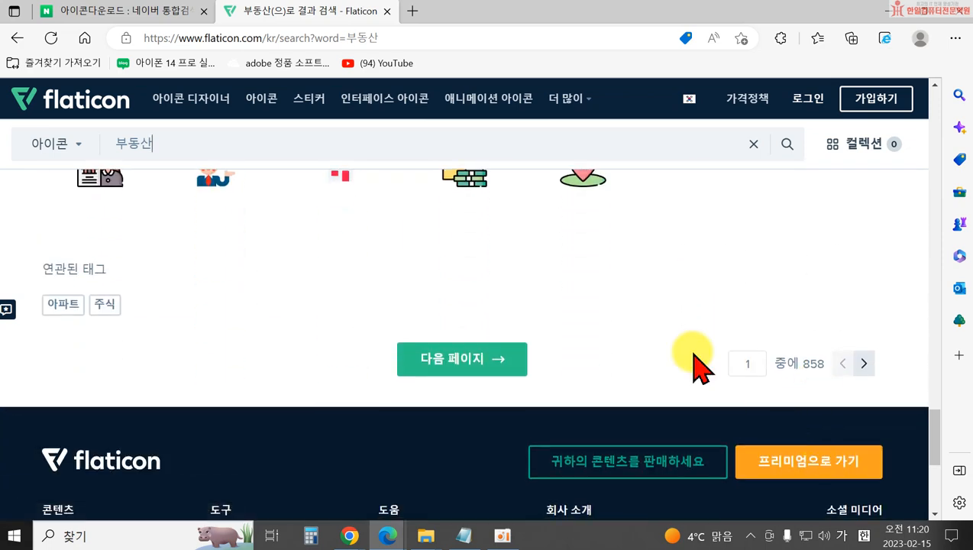
scroll(458, 385, up, 2)
click(479, 489)
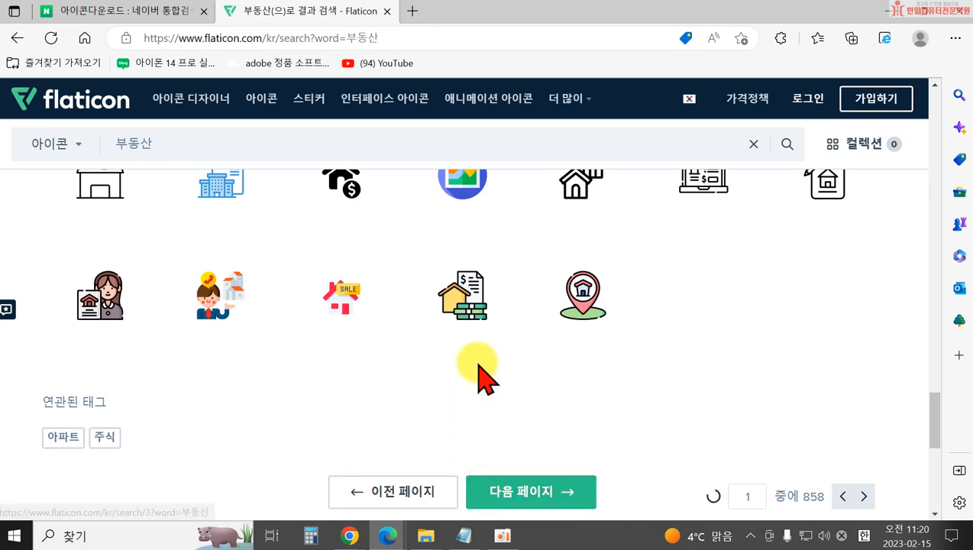
scroll(483, 365, down, 10)
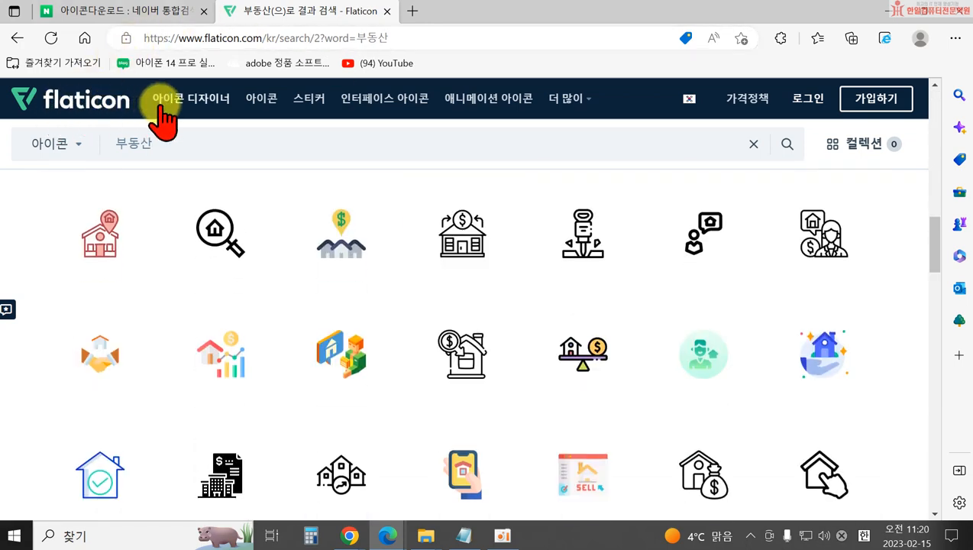
Close the Flaticon tab, search Naver for 미리캔버스 and open the '디자인 플랫폼 미리캔버스' result.
click(384, 10)
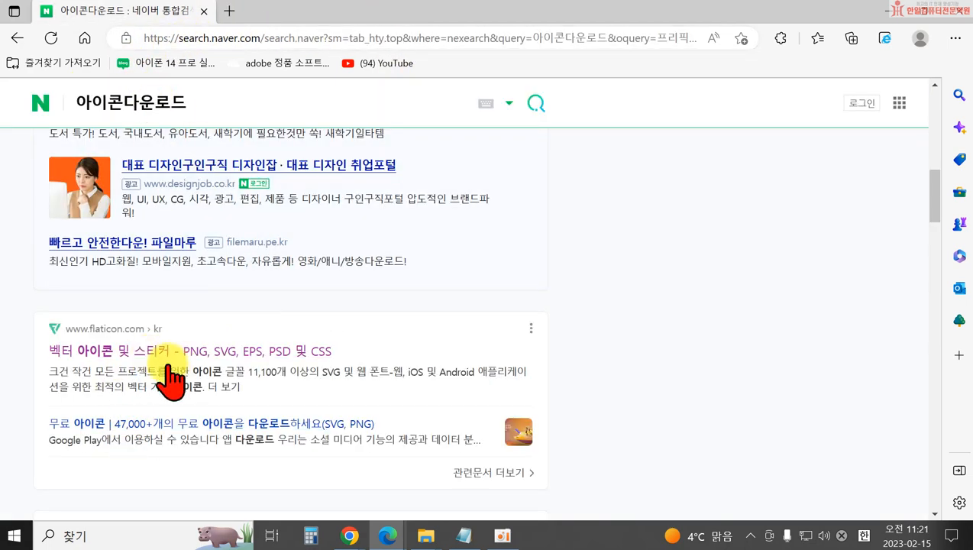
scroll(615, 427, up, 7)
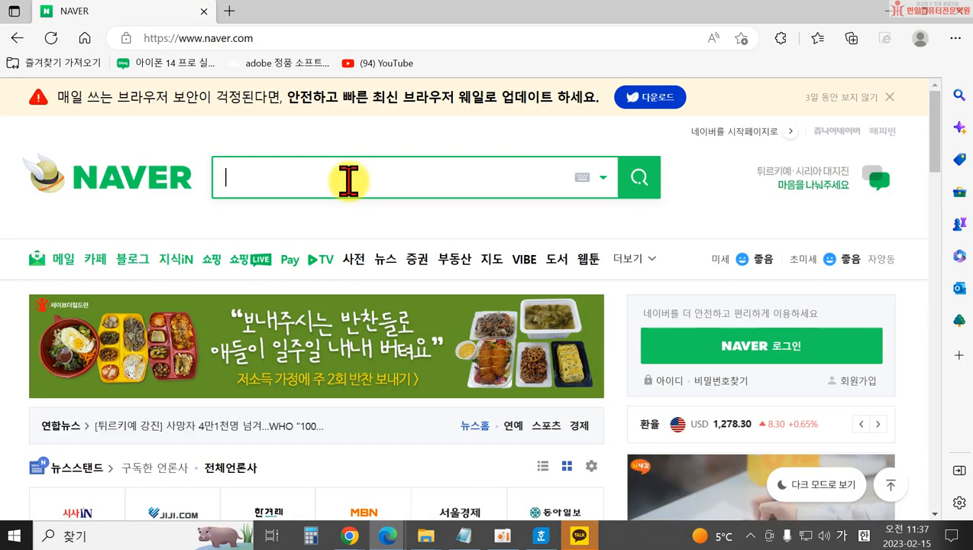
text(미리캔ㅂ)
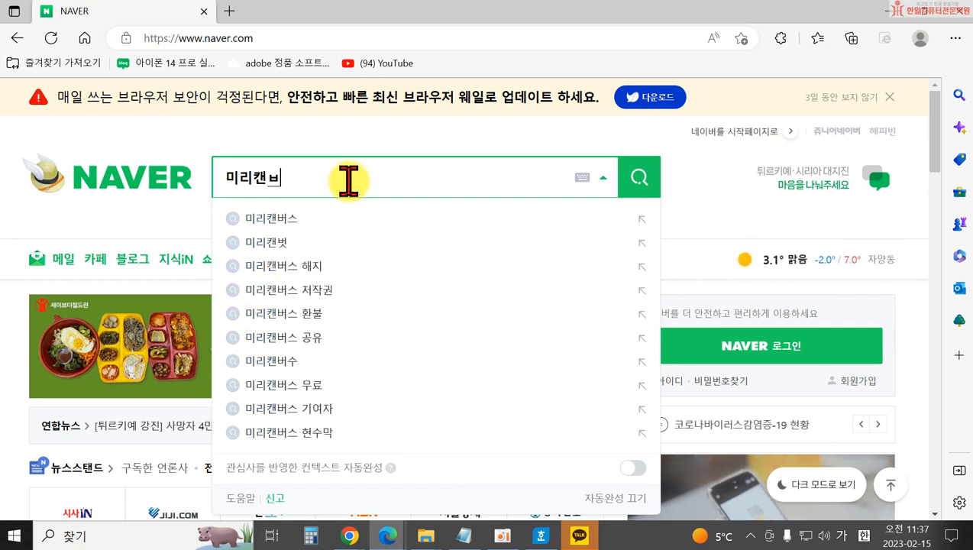
text(ㅓ스)
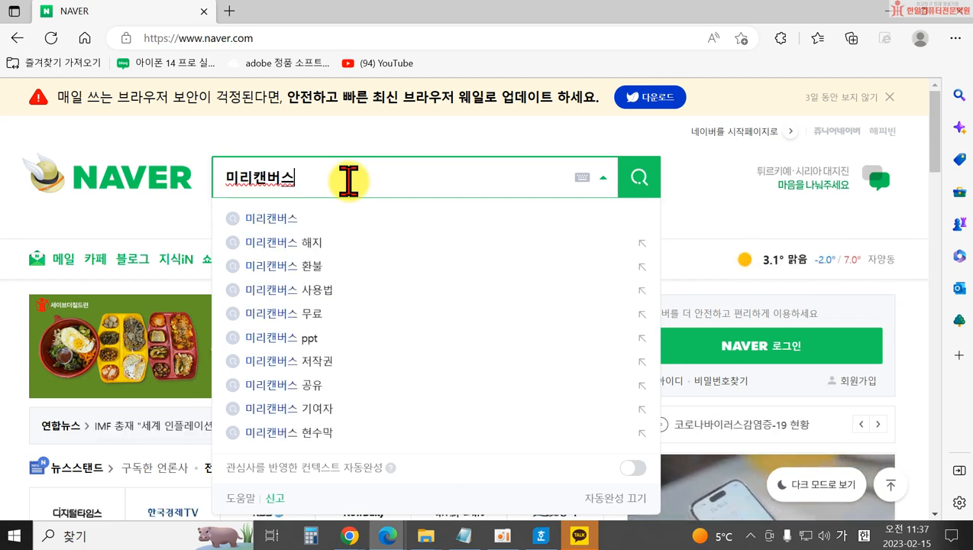
key(Return)
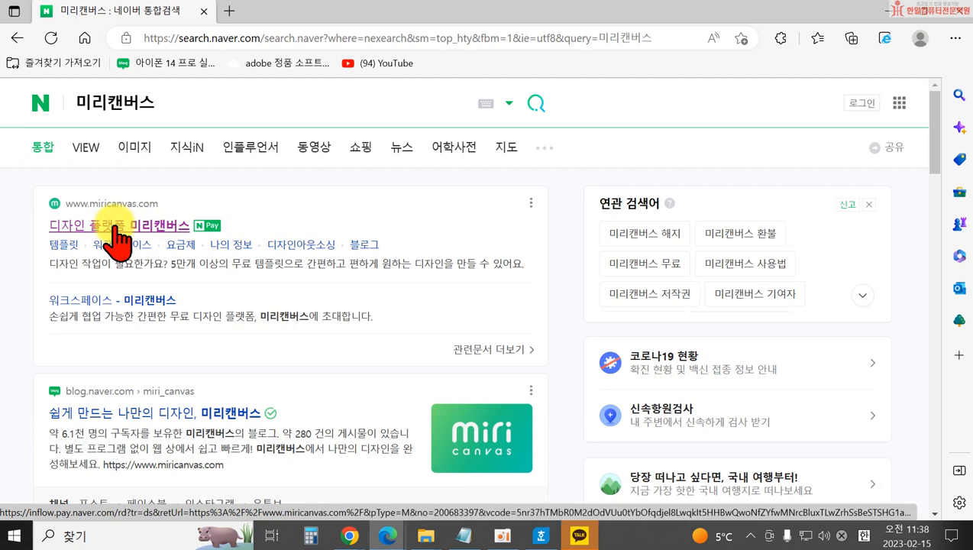
click(116, 227)
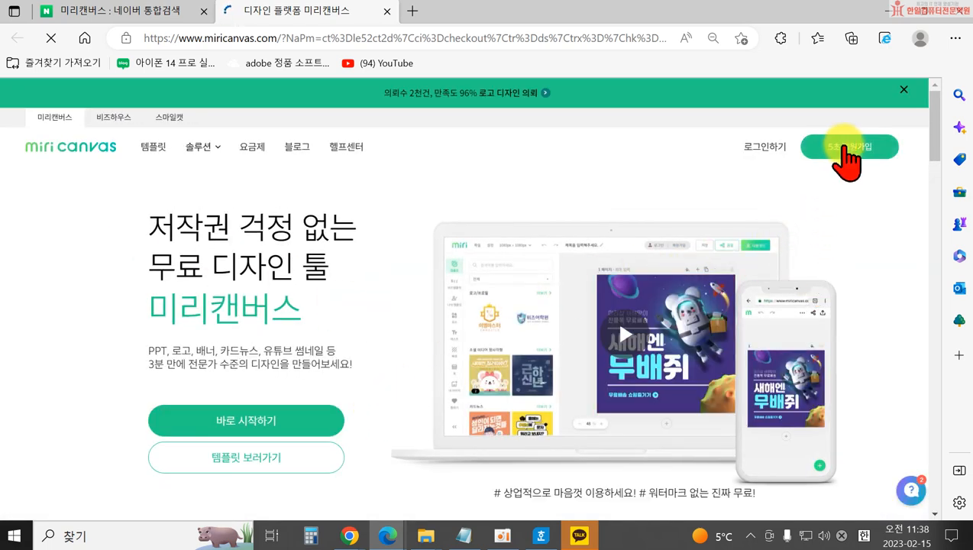
Start 5초 회원가입, choose 네이버로 간편 가입, and focus the Naver ID field.
click(842, 155)
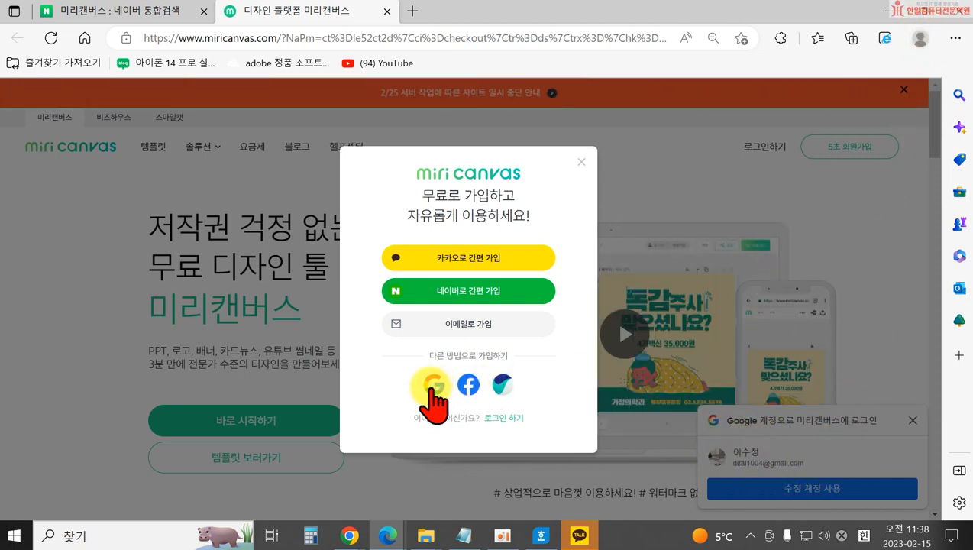
click(469, 295)
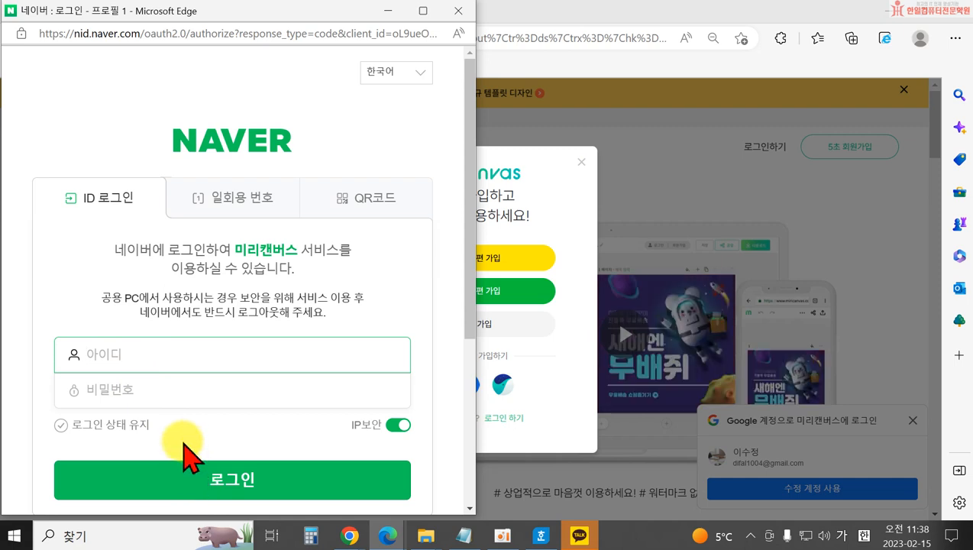
click(168, 352)
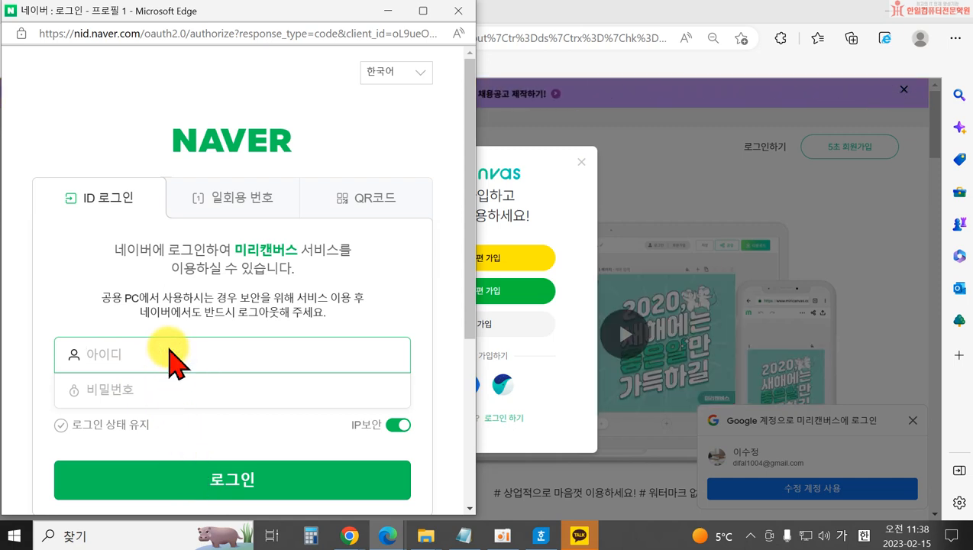
Enter a Naver ID and password and submit, with the first login attempts failing.
text(디ㄱ)
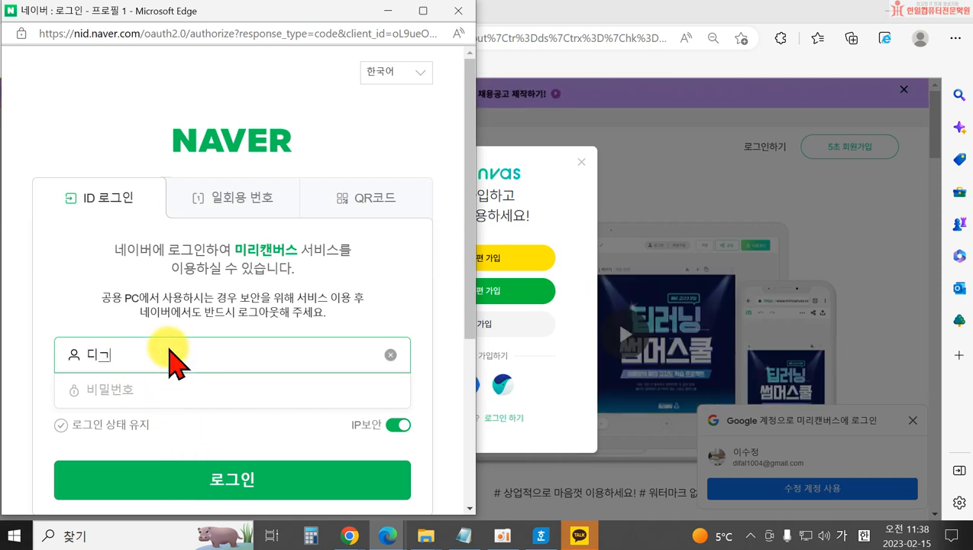
key(BackSpace)
key(BackSpace)
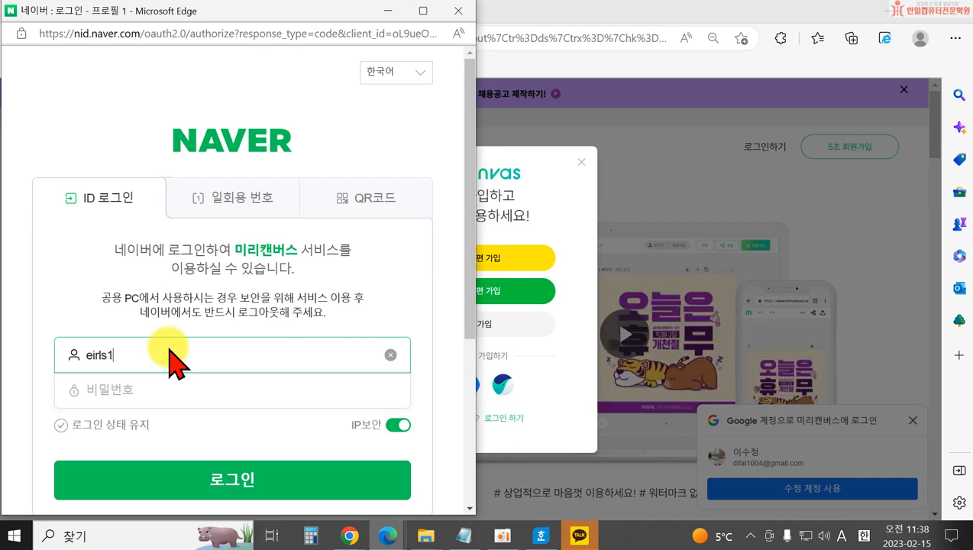
text(***)
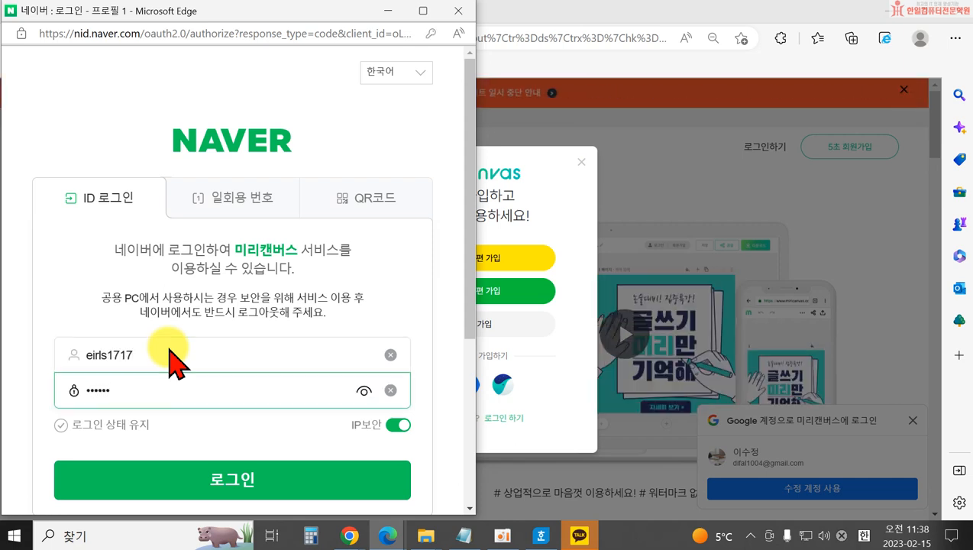
text(***)
key(Return)
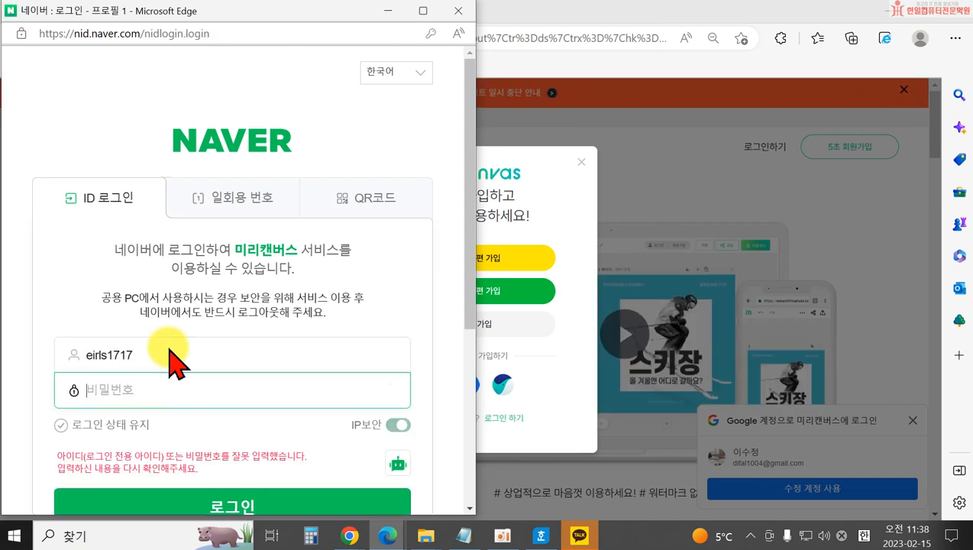
text(******)
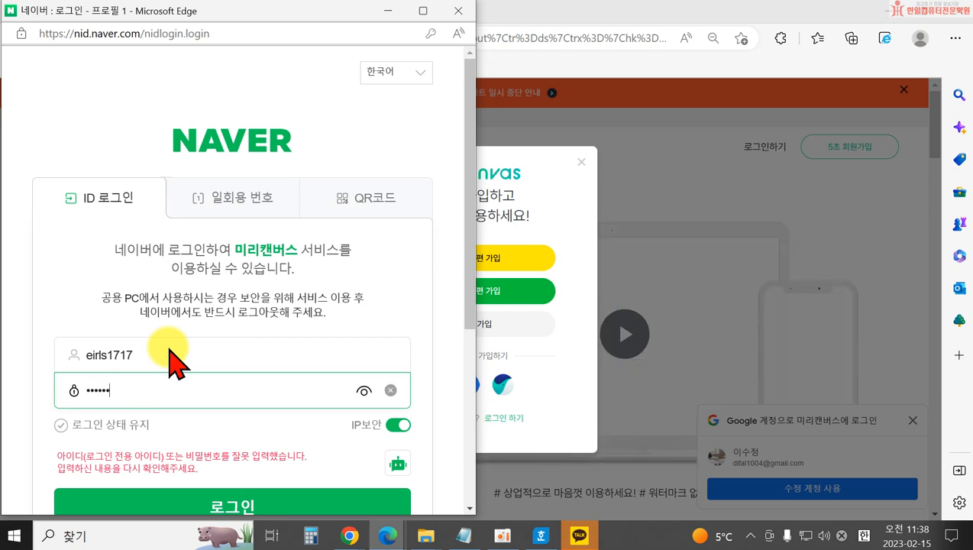
text(***)
key(Return)
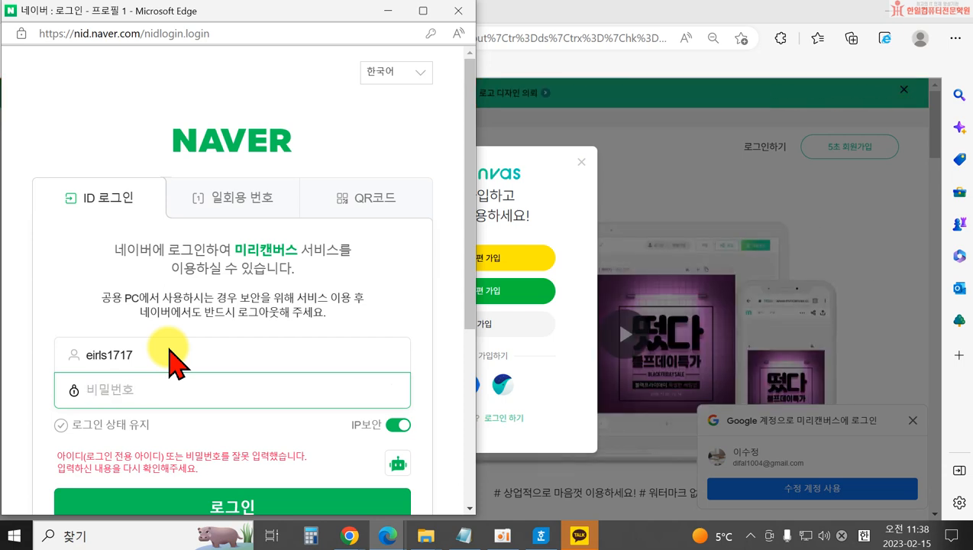
Replace the mistyped ID with the correct Naver ID, retype the password and log in.
scroll(191, 413, down, 3)
double_click(80, 145)
scroll(327, 283, up, 3)
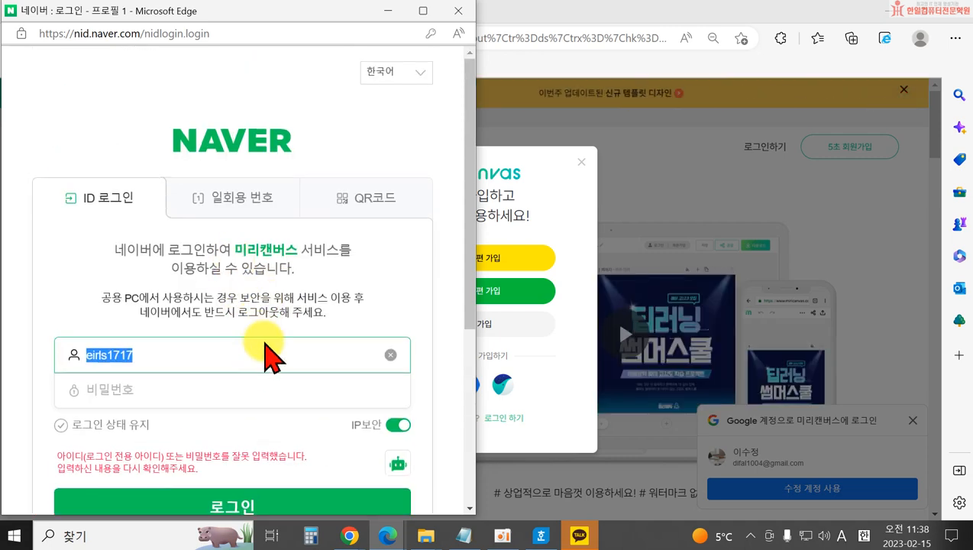
scroll(267, 355, down, 4)
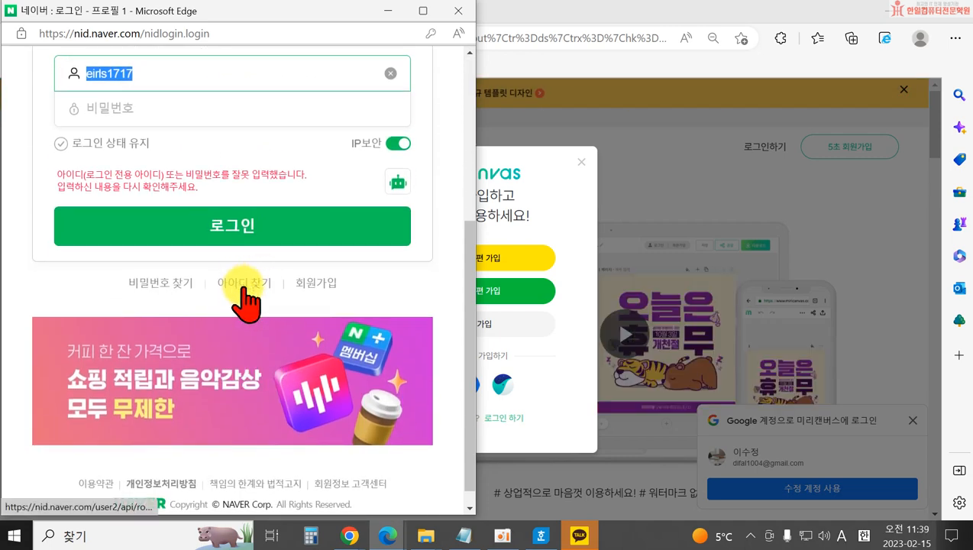
scroll(378, 365, up, 2)
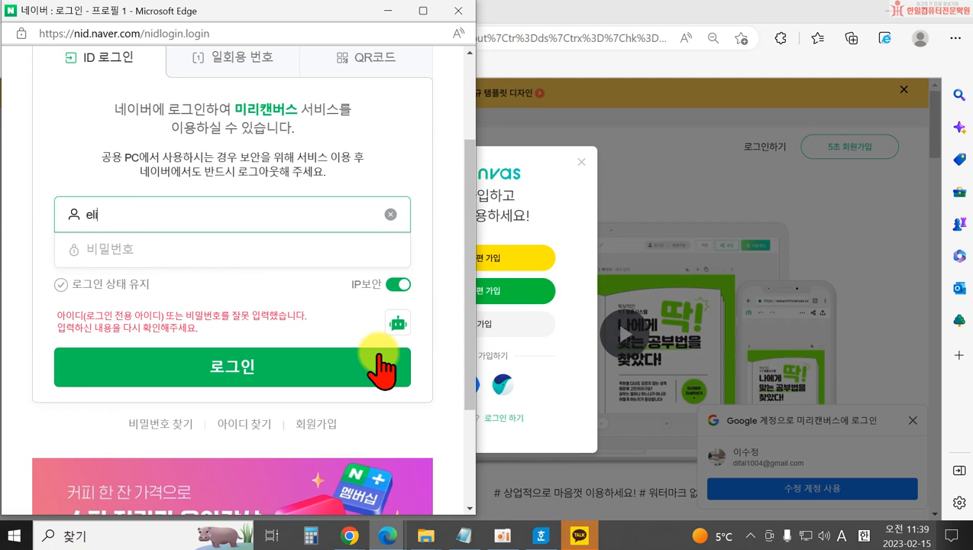
key(BackSpace)
key(BackSpace)
key(Tab)
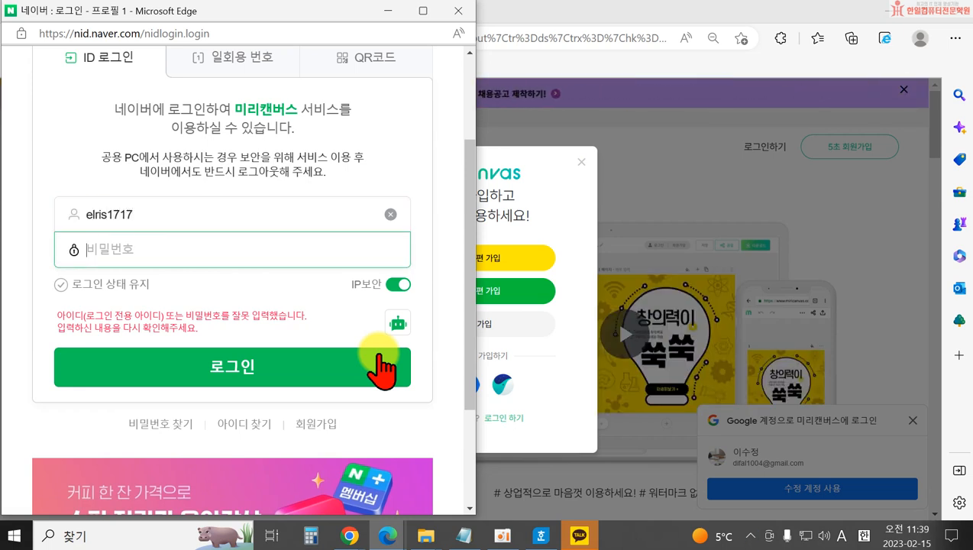
text(**********)
click(382, 367)
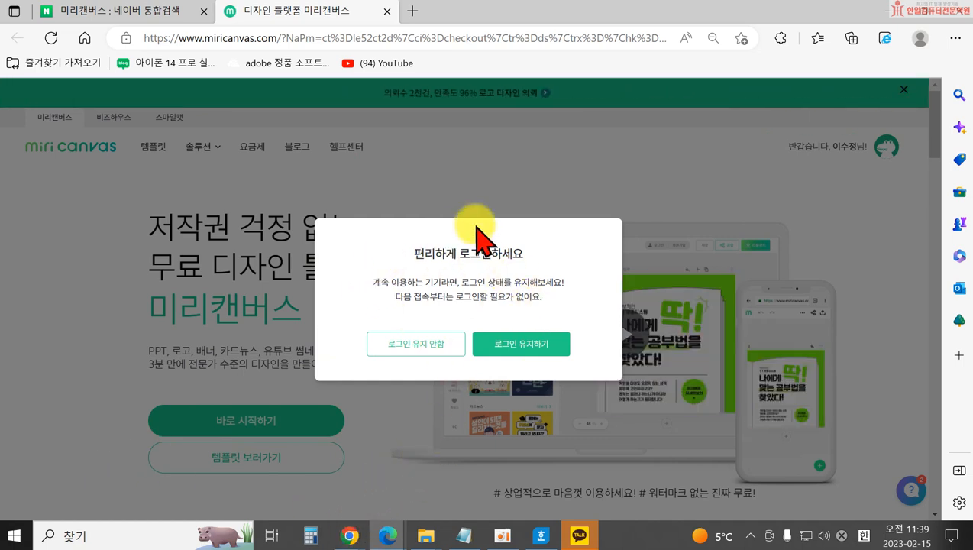
Choose 로그인 유지 안함, trash both designs via their ⋯ menus, and close the template tip.
click(413, 345)
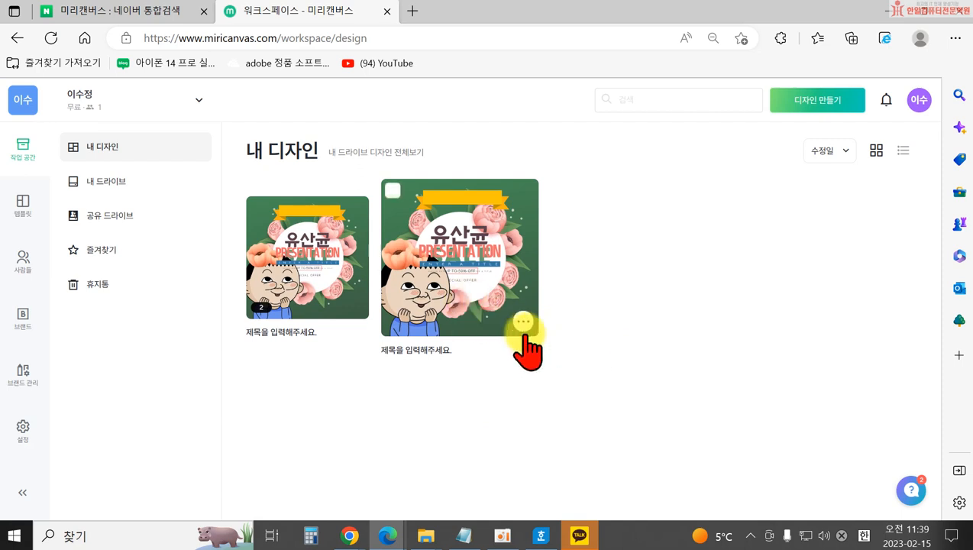
click(526, 326)
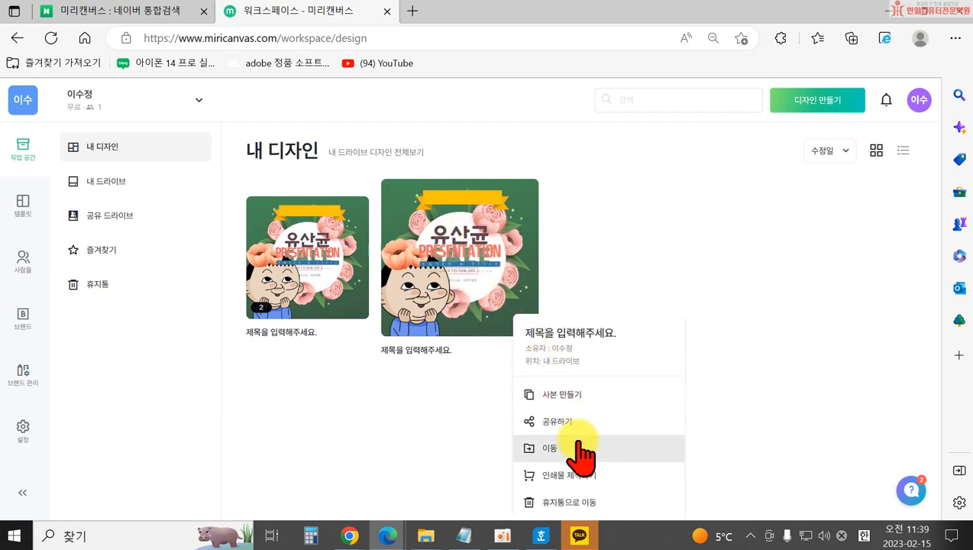
click(569, 501)
click(353, 288)
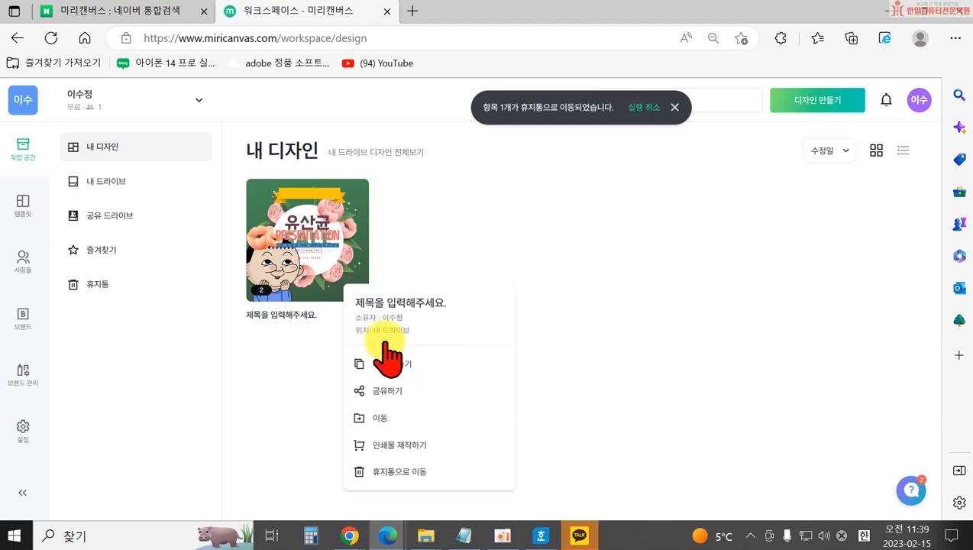
click(407, 472)
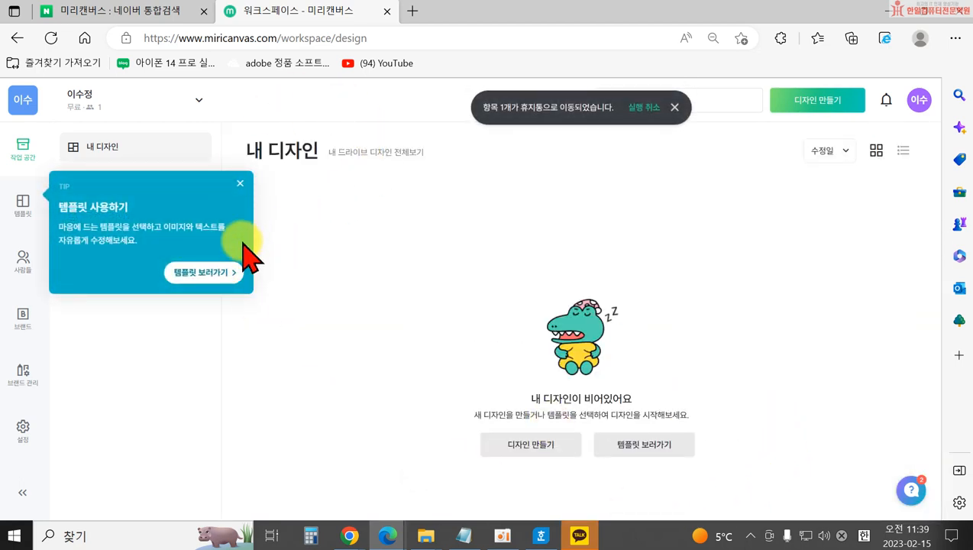
click(240, 183)
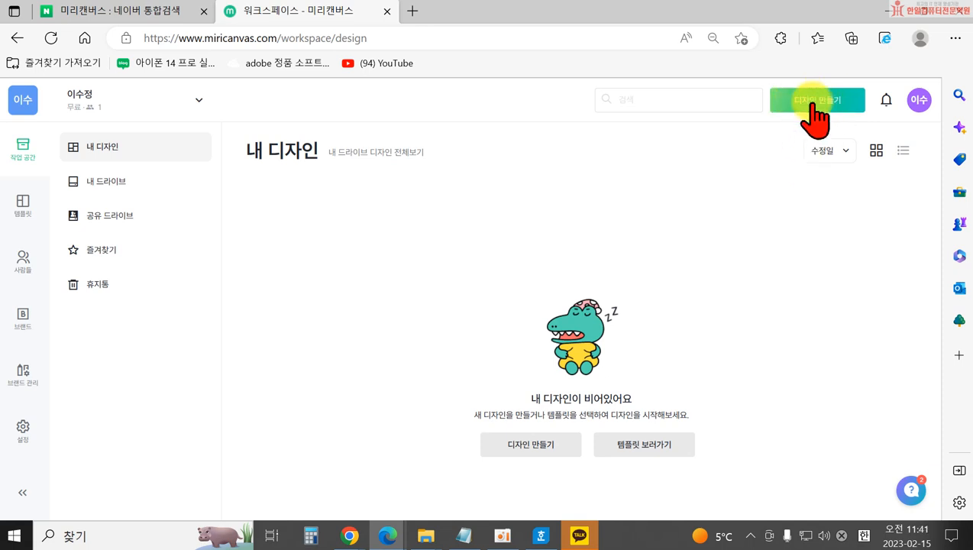
Open the 디자인 만들기 size dropdown and scroll through its size categories.
click(813, 107)
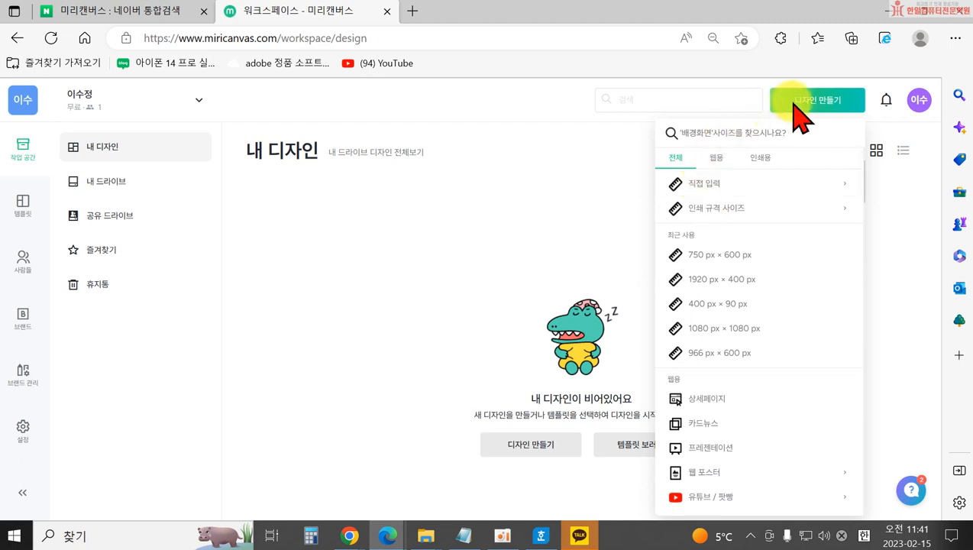
scroll(776, 282, down, 3)
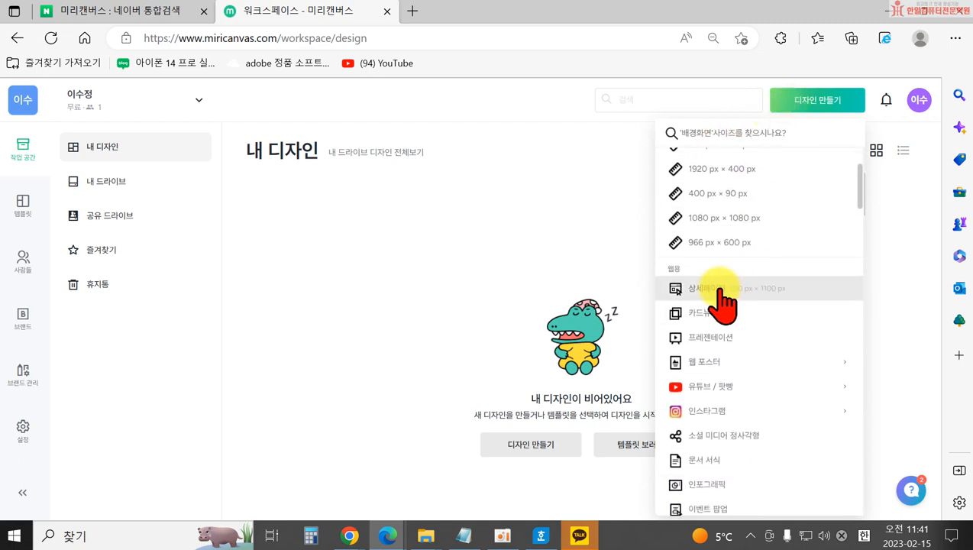
scroll(733, 252, up, 3)
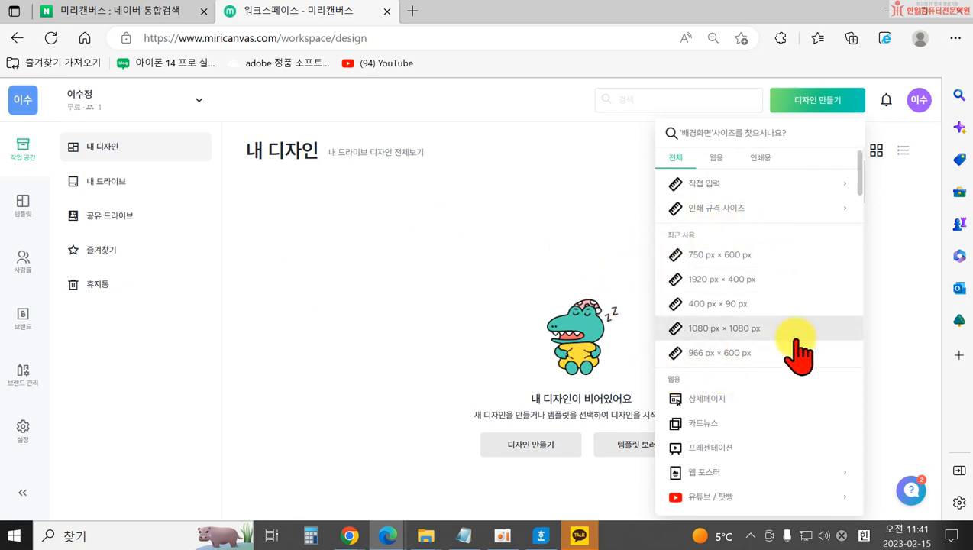
scroll(795, 345, down, 3)
scroll(678, 306, down, 3)
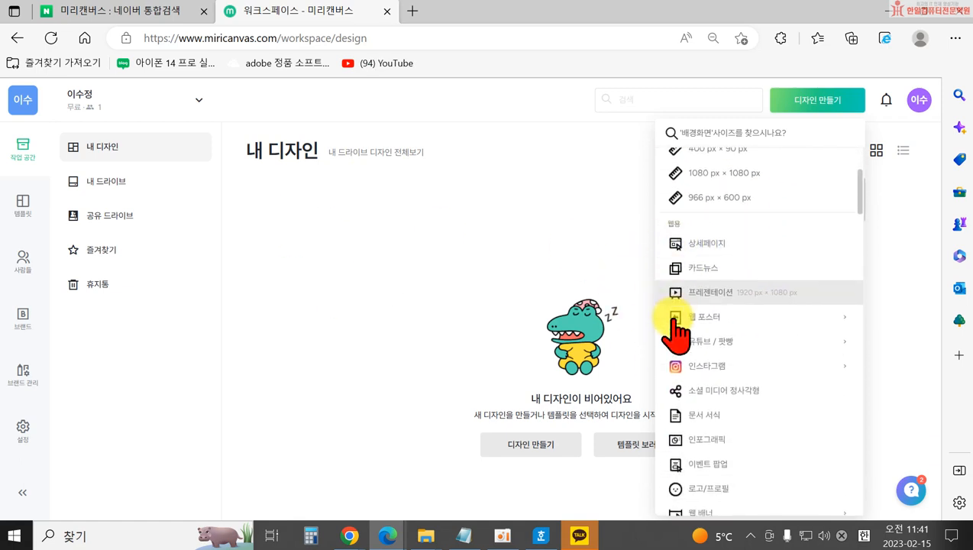
scroll(711, 347, down, 2)
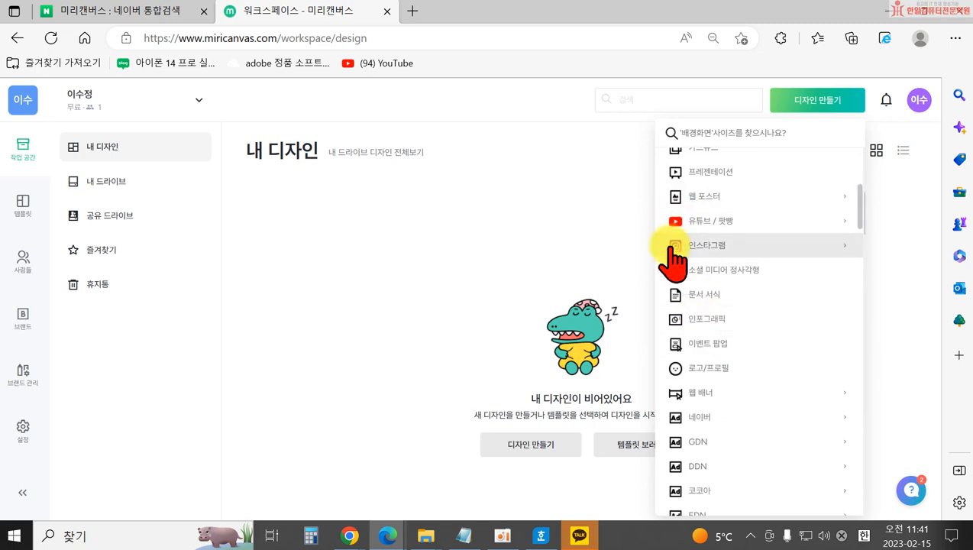
scroll(676, 443, down, 6)
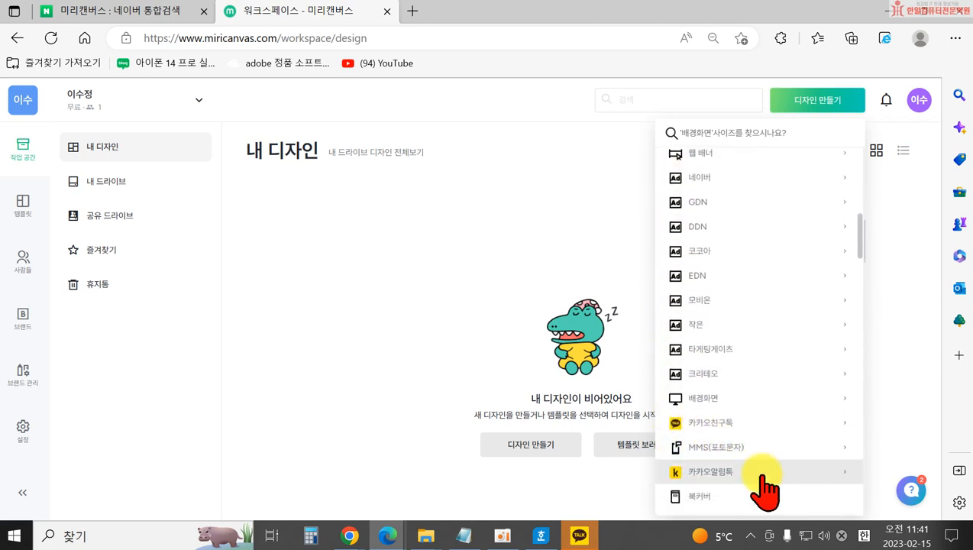
scroll(763, 489, down, 6)
scroll(775, 432, up, 2)
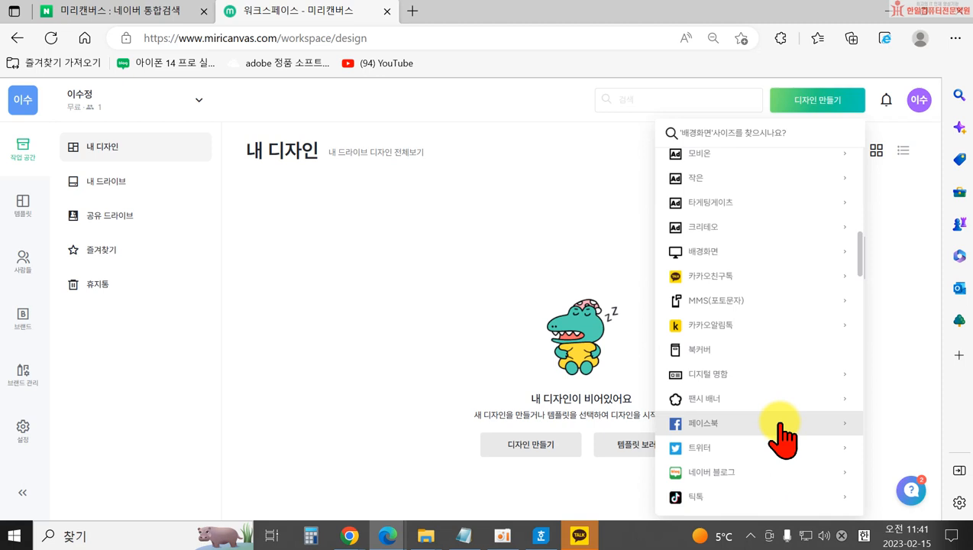
scroll(794, 466, down, 2)
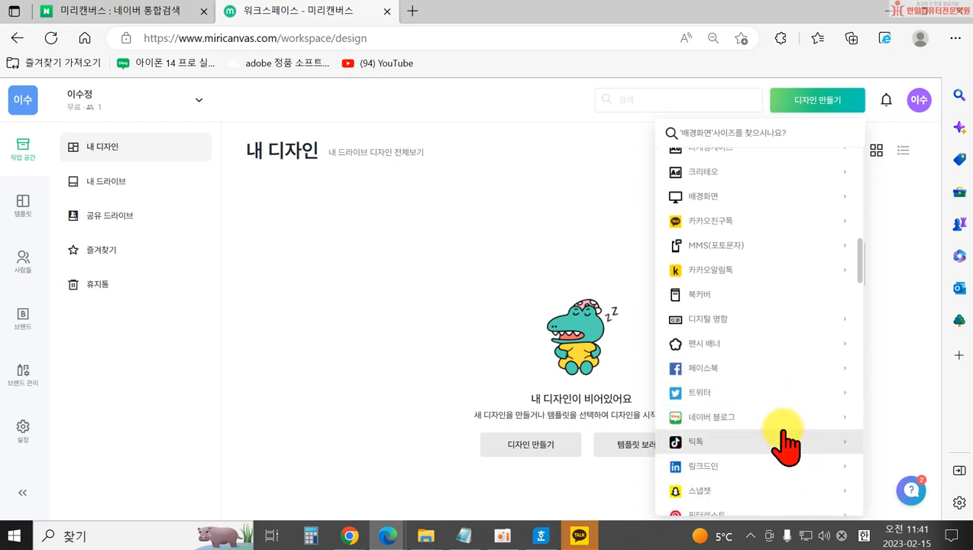
Expand the 네이버 블로그 sizes, then filter the list to 웹용 sizes.
click(782, 423)
scroll(782, 434, down, 2)
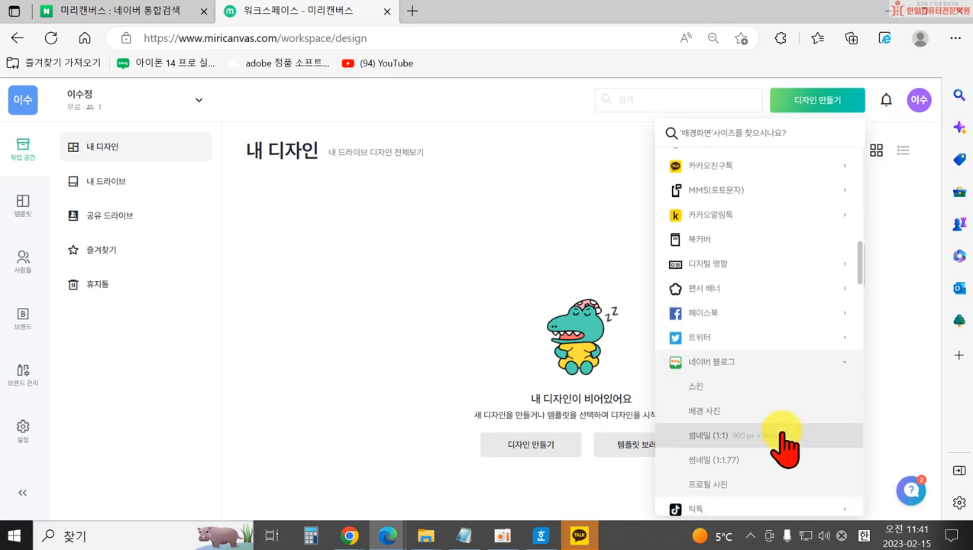
scroll(760, 431, down, 4)
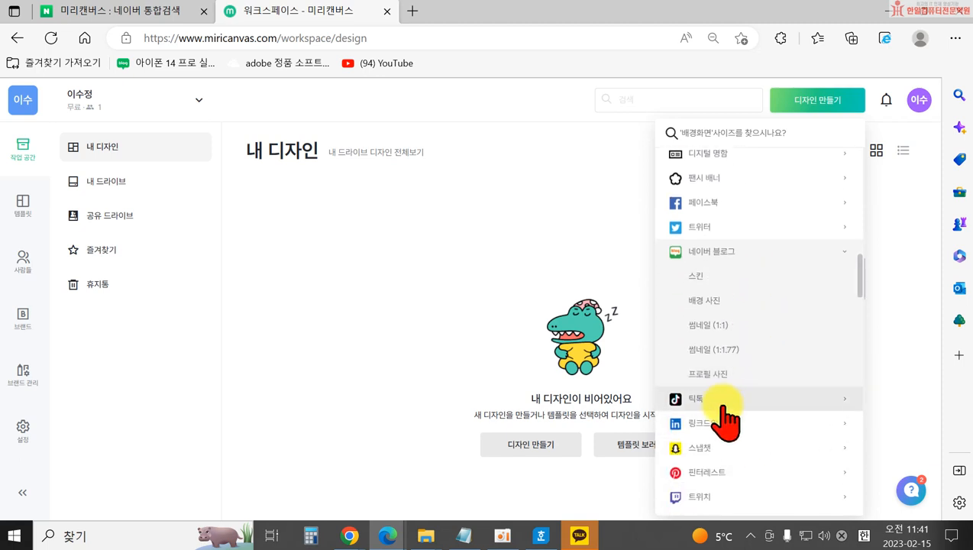
scroll(738, 451, down, 4)
scroll(740, 451, down, 2)
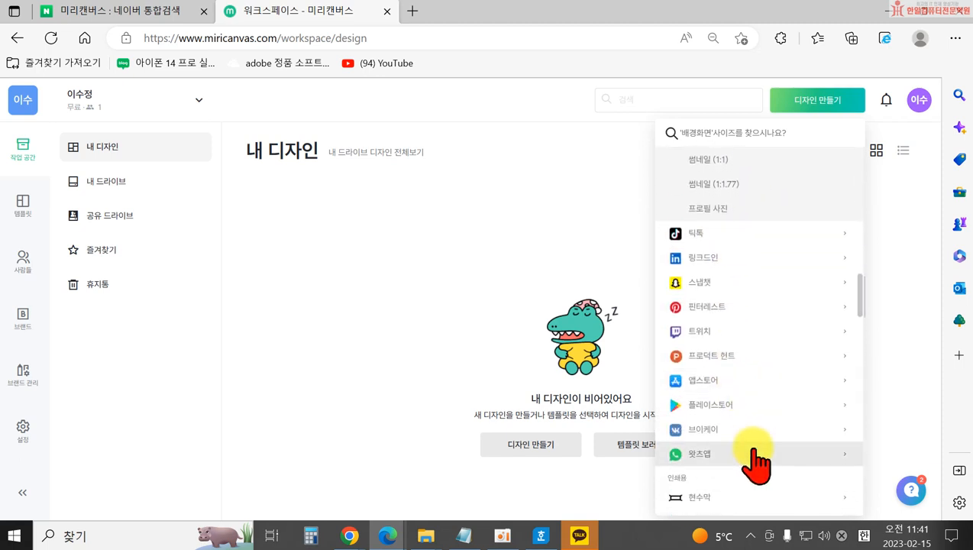
scroll(756, 459, down, 4)
scroll(762, 435, up, 10)
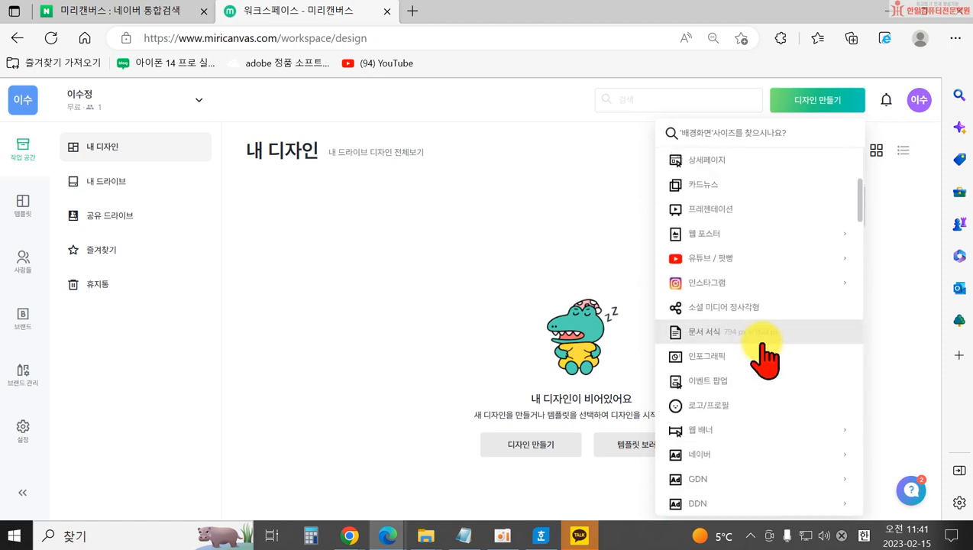
click(716, 158)
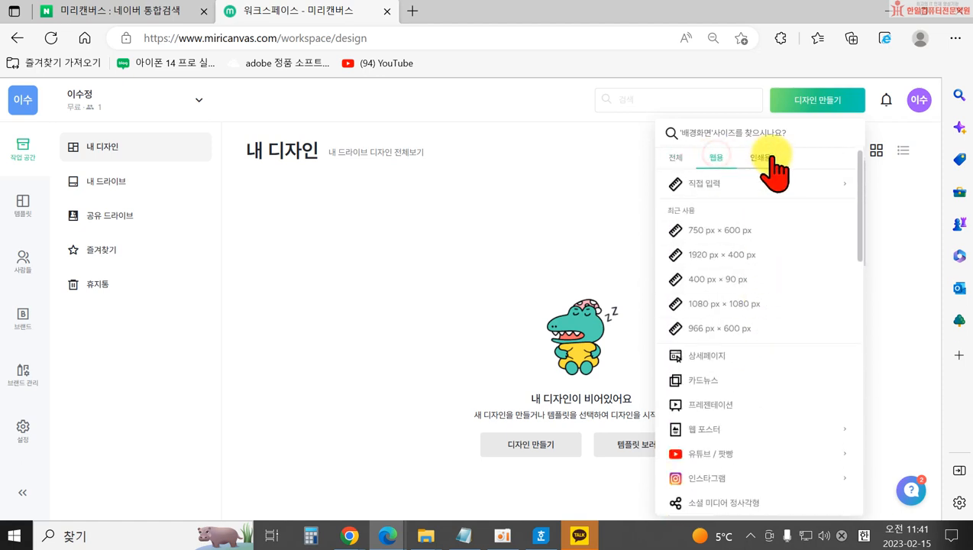
Browse the 인쇄용 (print) design sizes, then switch back to the 웹용 (web) sizes.
click(772, 159)
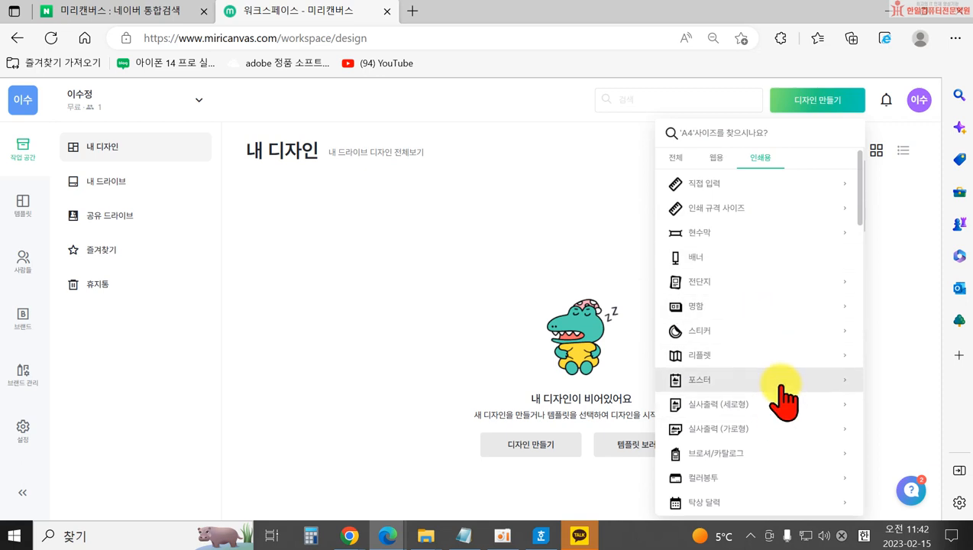
scroll(782, 398, down, 3)
scroll(777, 330, up, 3)
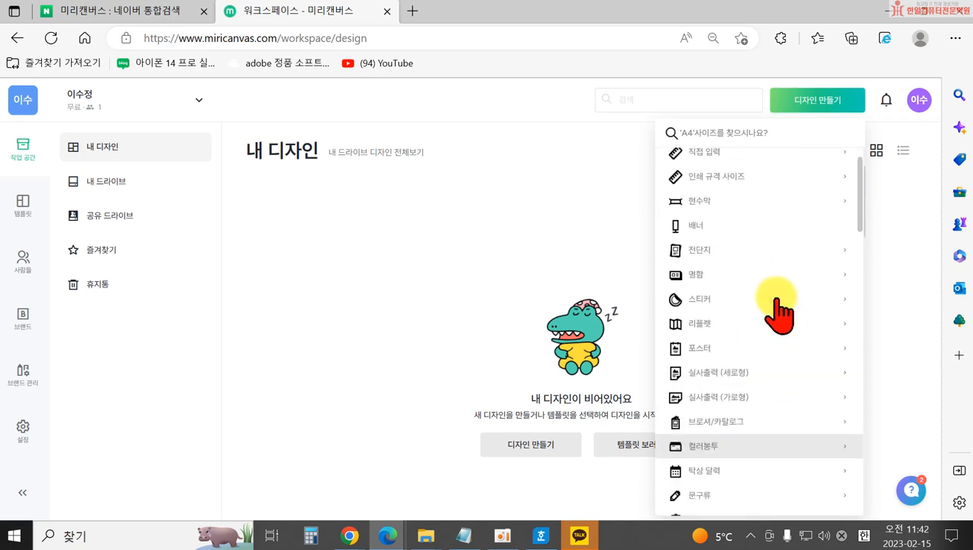
click(716, 157)
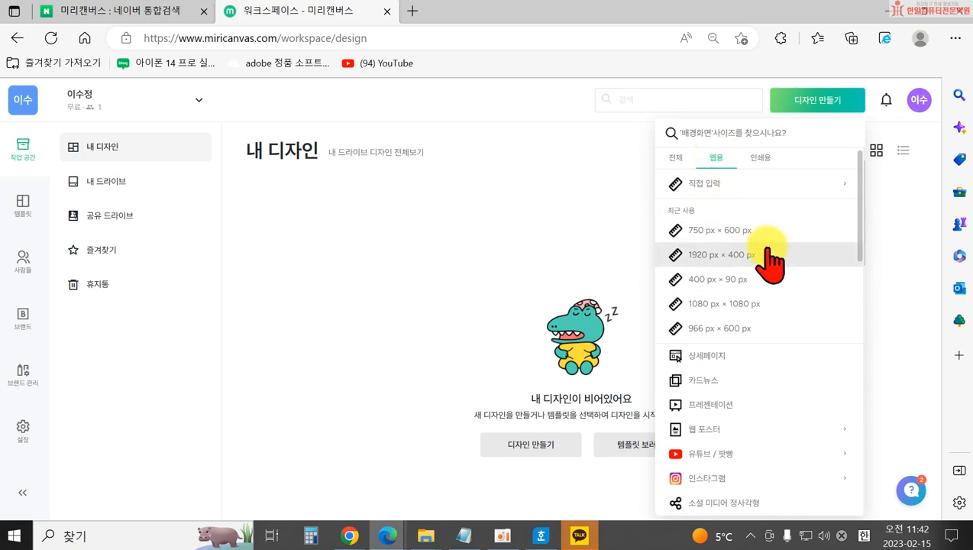
Check the 1080 × 1080 size under 직접 입력 and start a new 카드뉴스 design.
click(732, 185)
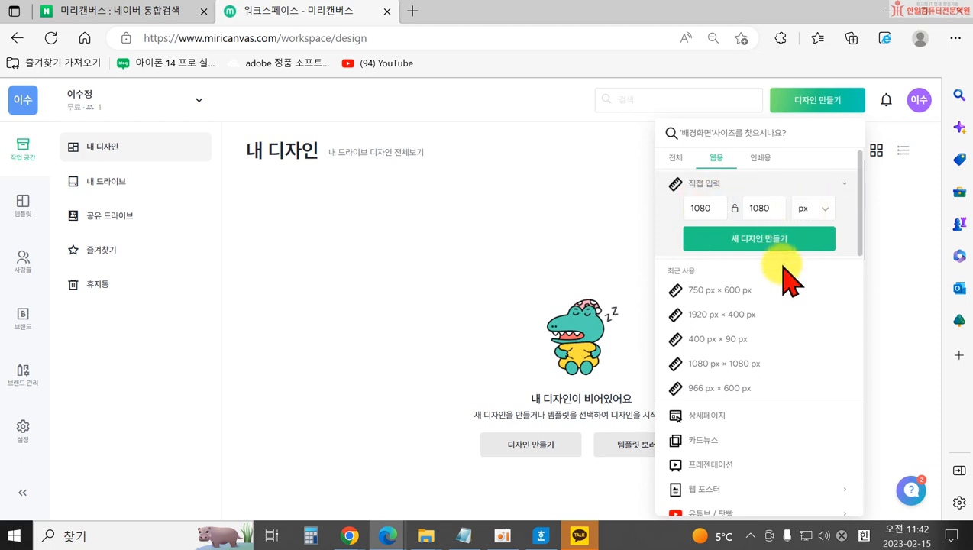
scroll(764, 290, down, 2)
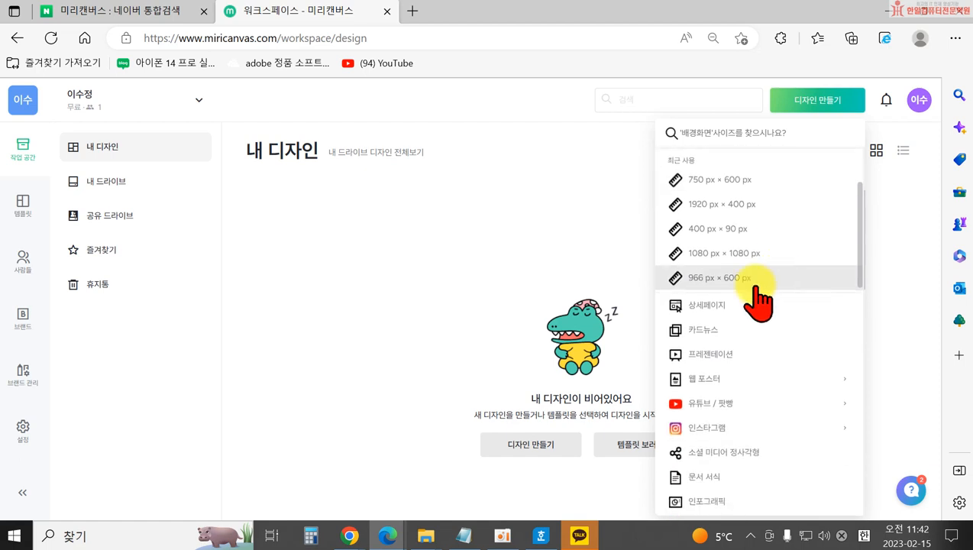
click(715, 336)
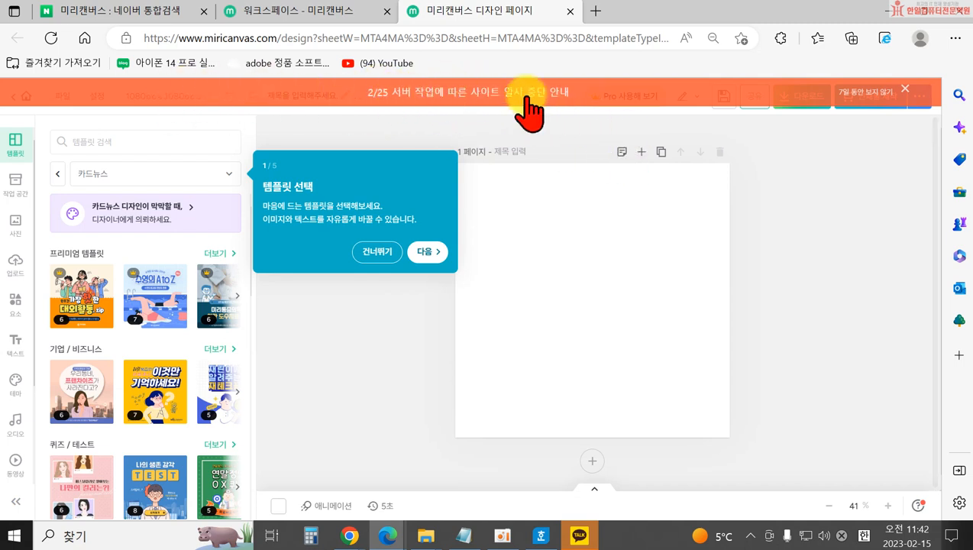
Dismiss the server maintenance notice and finish all five editor tour steps, ending with 확인.
click(907, 89)
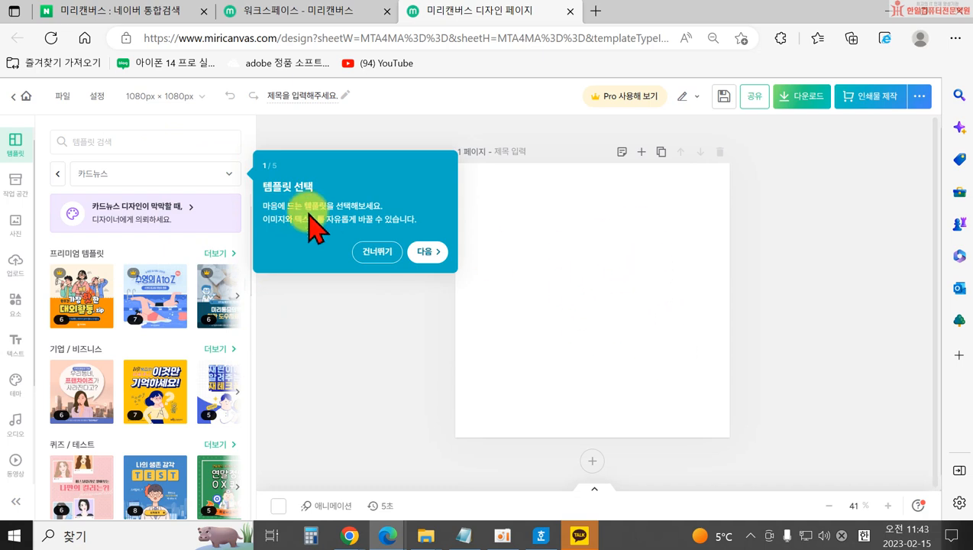
click(431, 254)
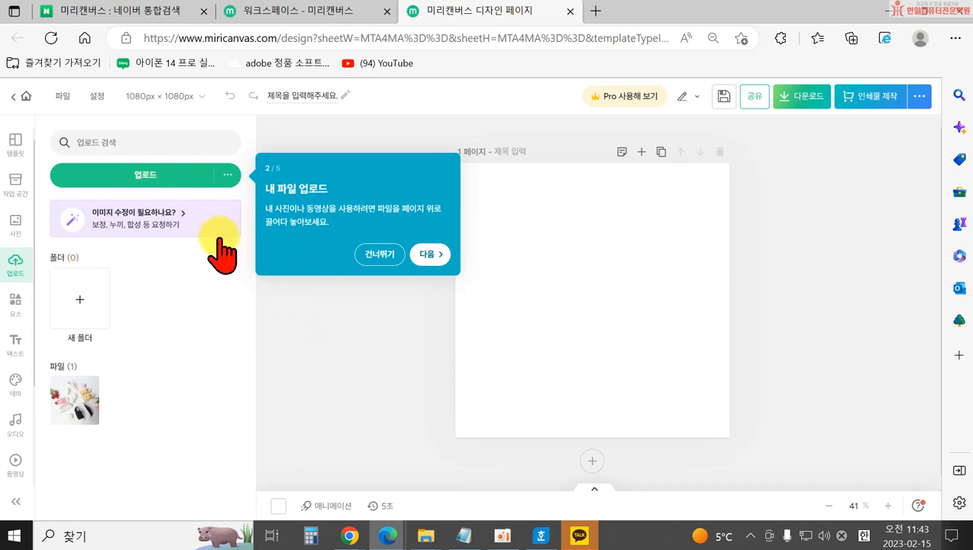
click(429, 256)
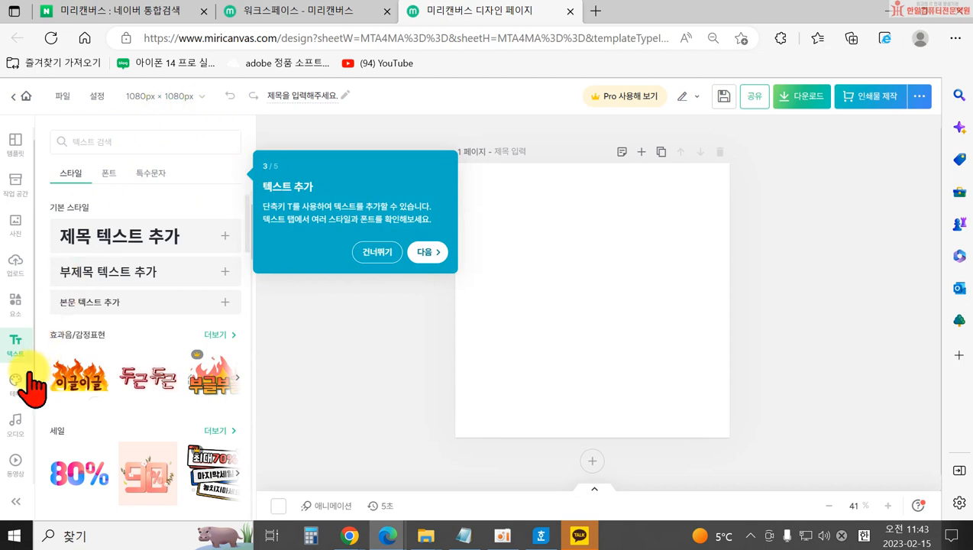
click(429, 254)
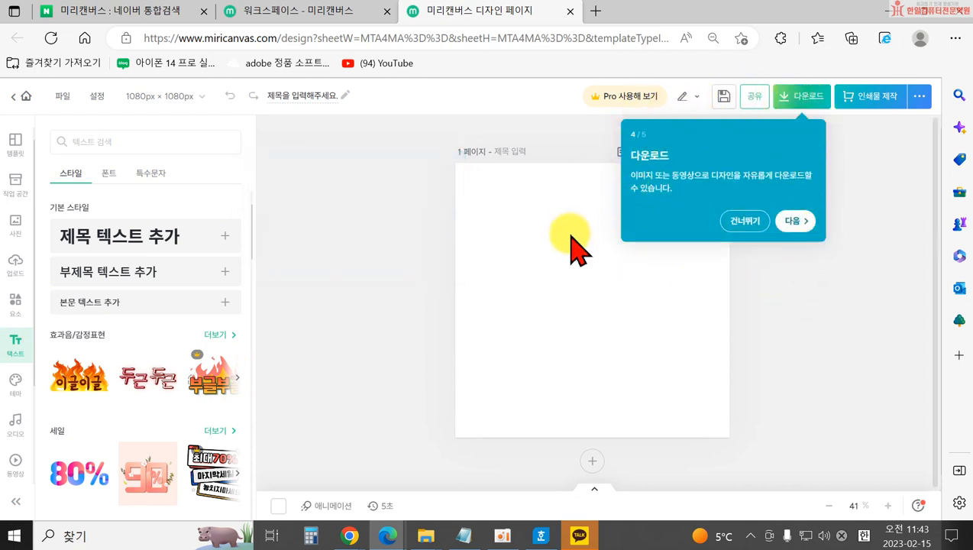
click(793, 221)
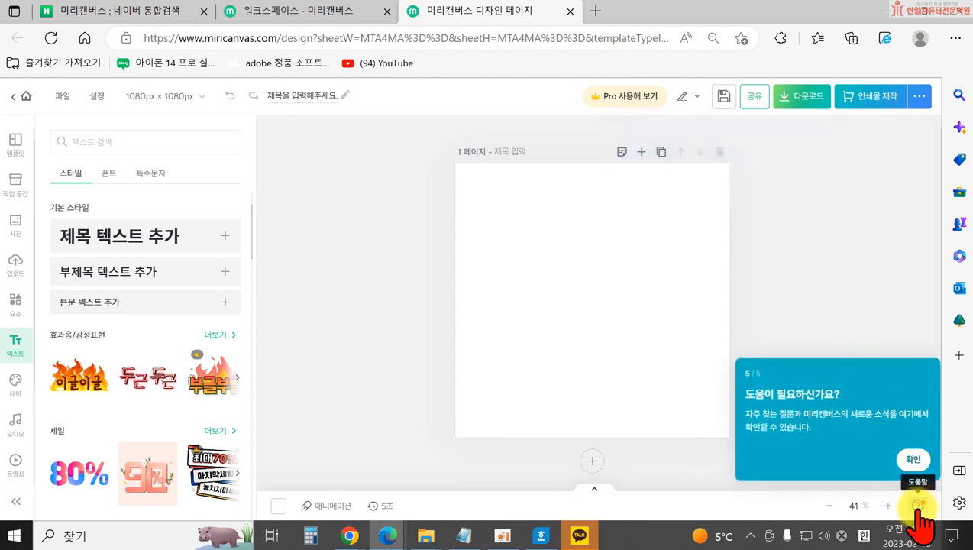
click(913, 459)
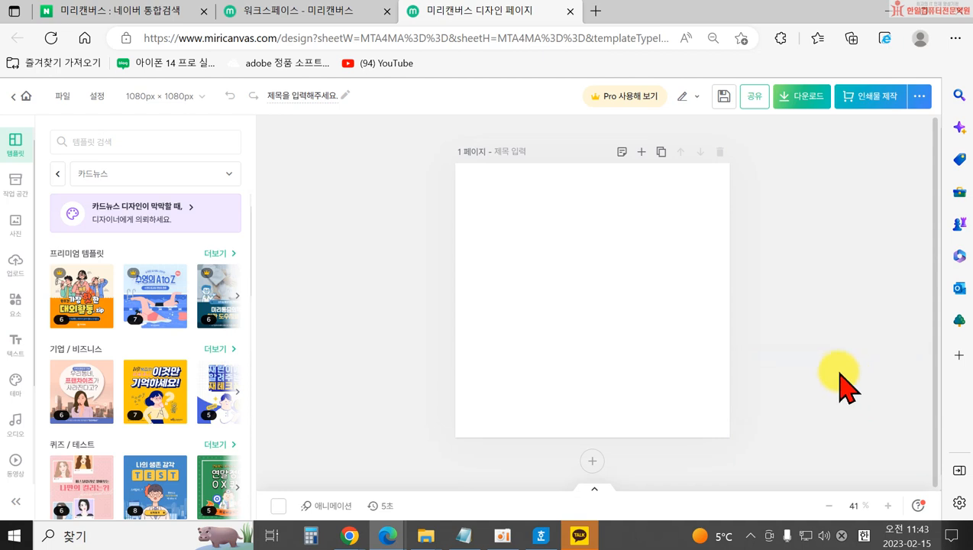
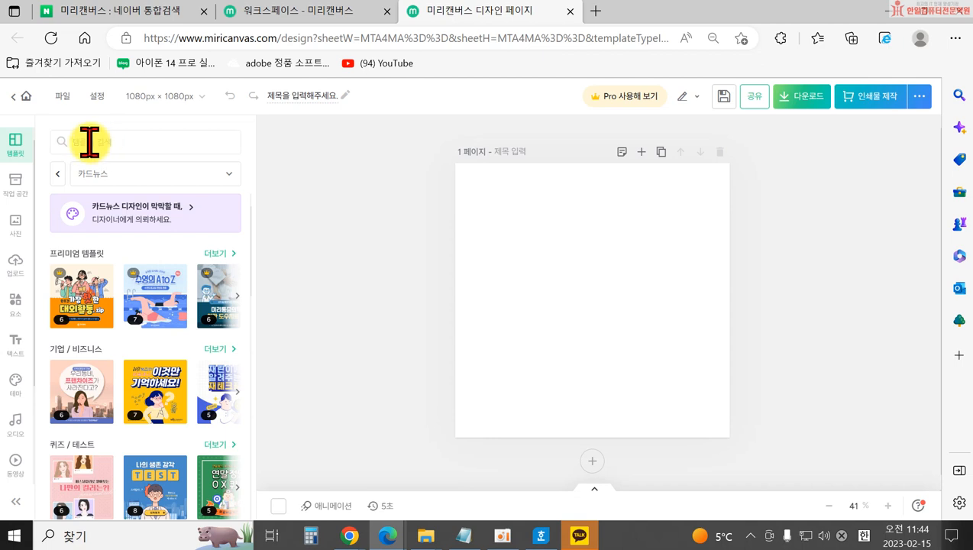
Search the card-news templates for 교육.
click(90, 142)
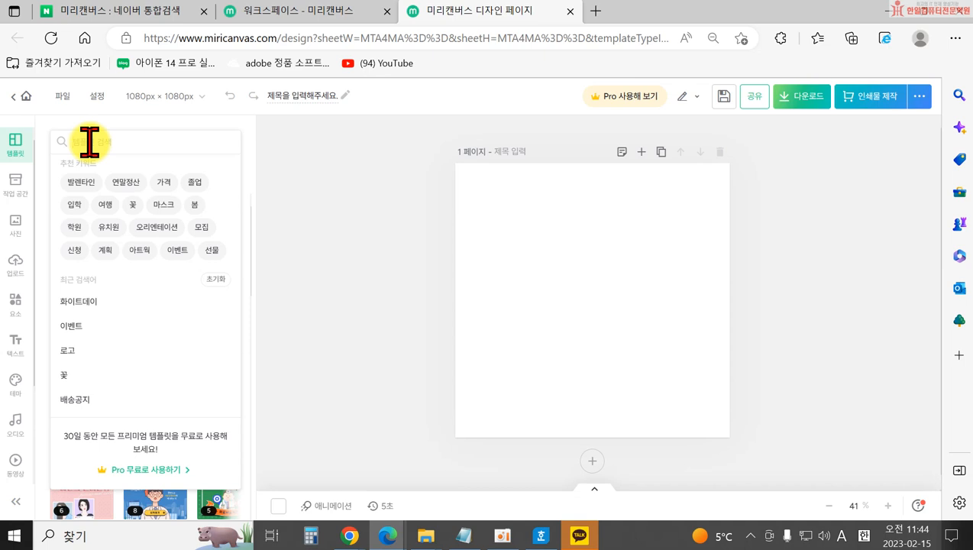
text(dlqp)
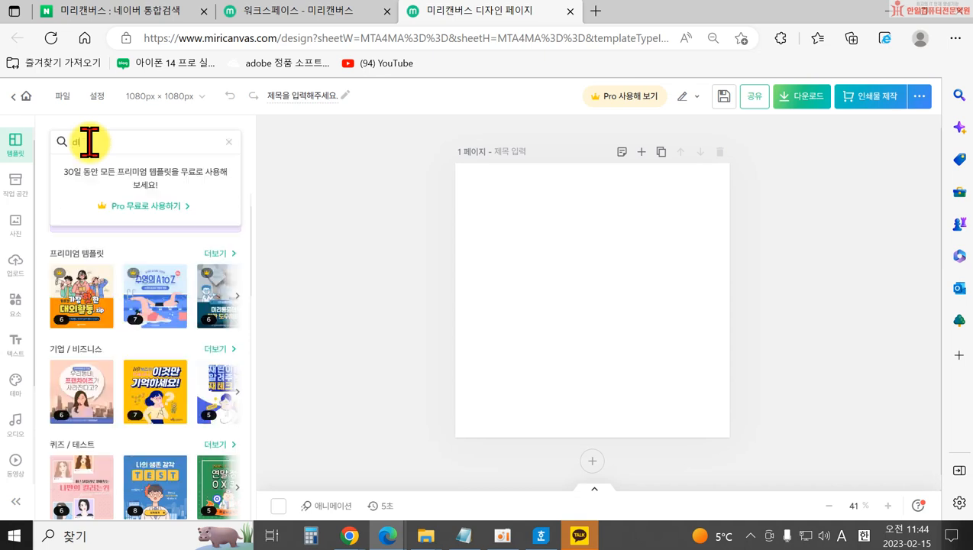
key(BackSpace)
key(BackSpace)
key(BackSpace)
key(BackSpace)
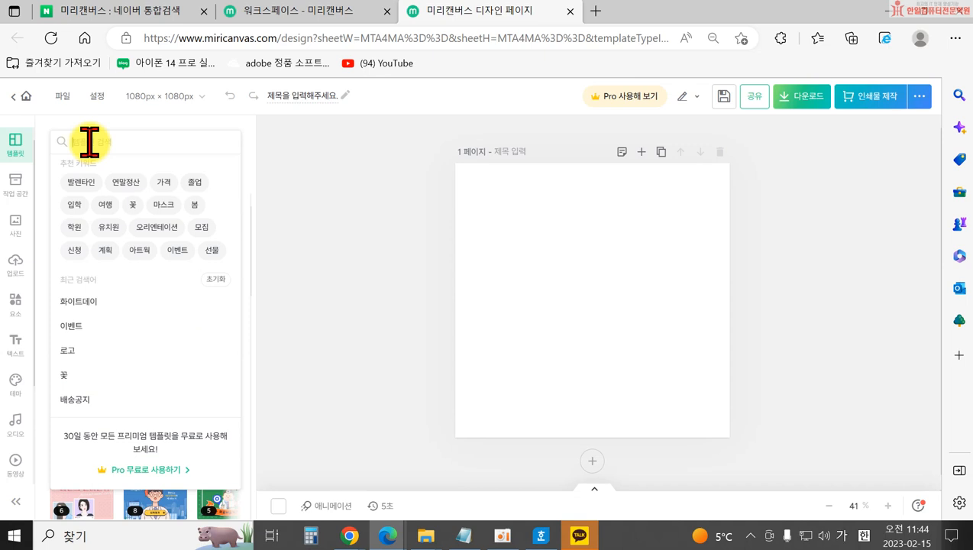
text(교육)
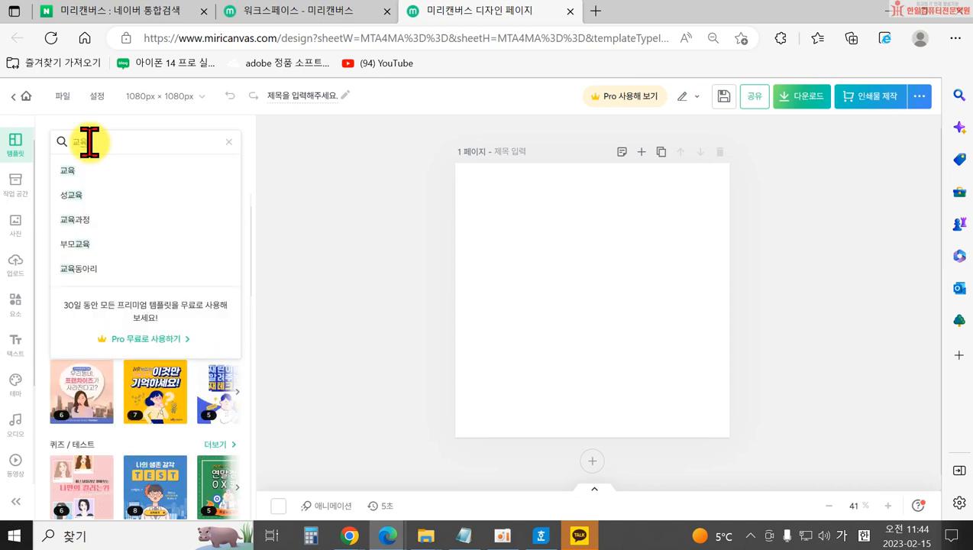
key(Return)
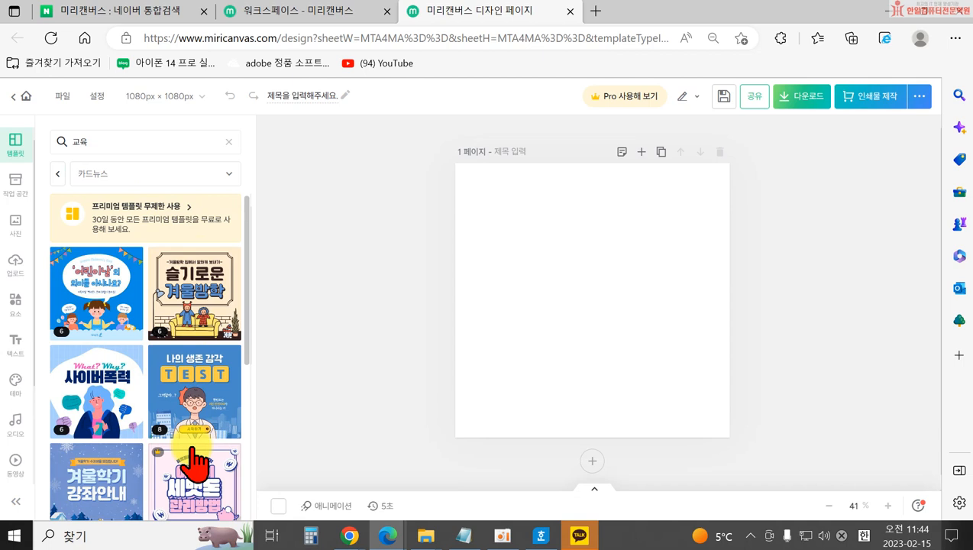
Scroll through the 교육 card-news template results.
scroll(184, 456, down, 1)
scroll(177, 455, down, 4)
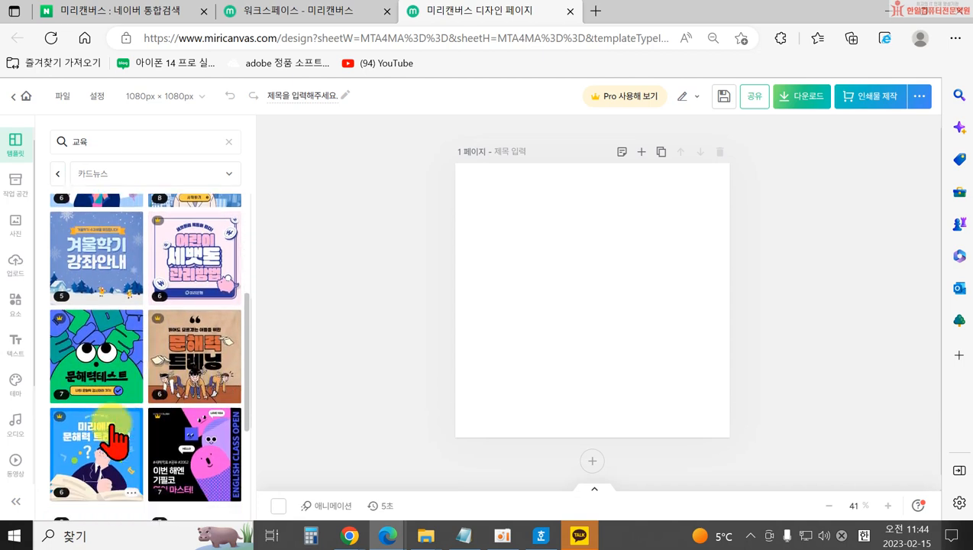
scroll(197, 459, down, 4)
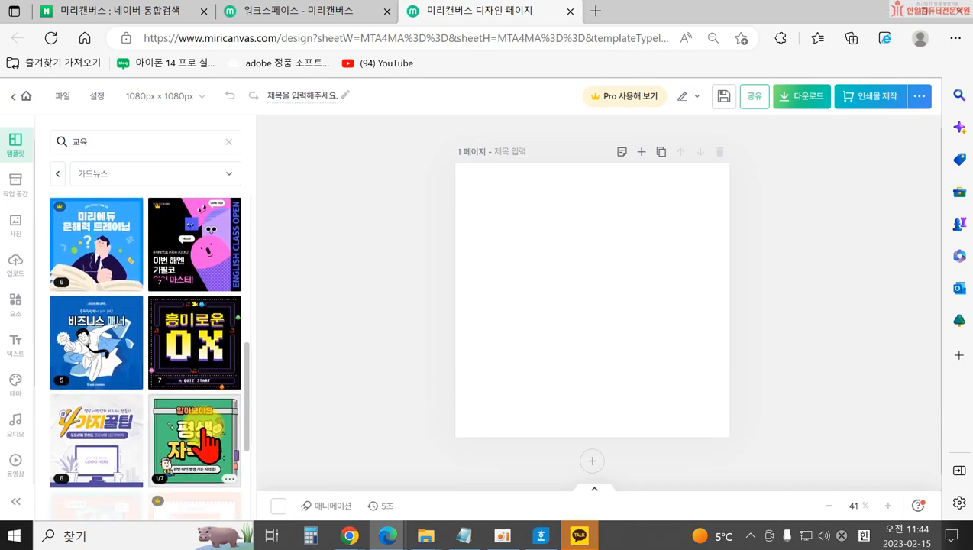
scroll(107, 336, up, 2)
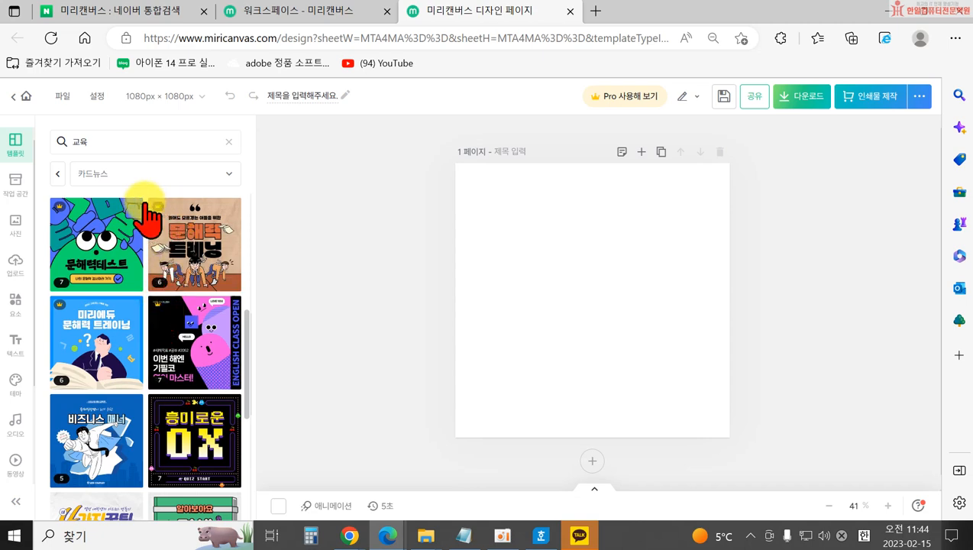
scroll(91, 281, up, 2)
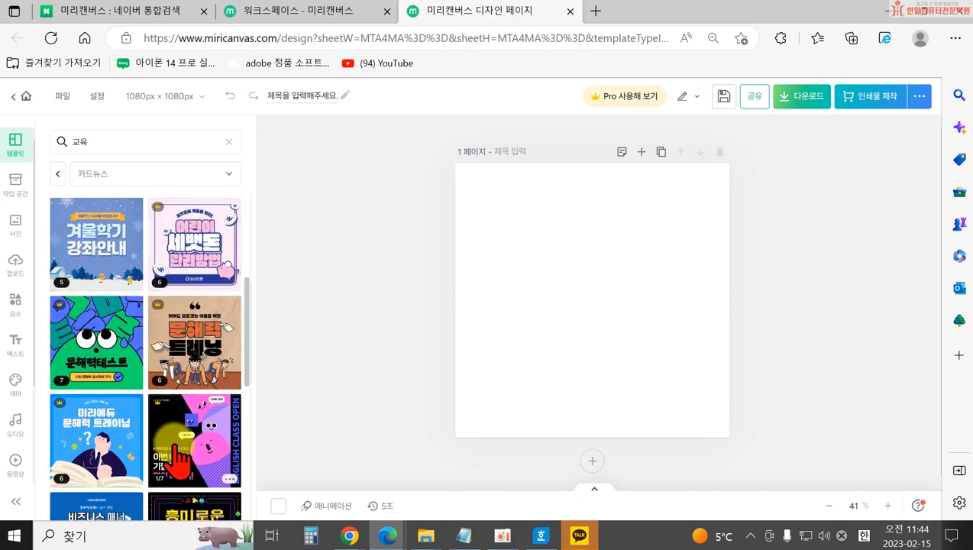
scroll(156, 431, down, 3)
scroll(148, 420, down, 6)
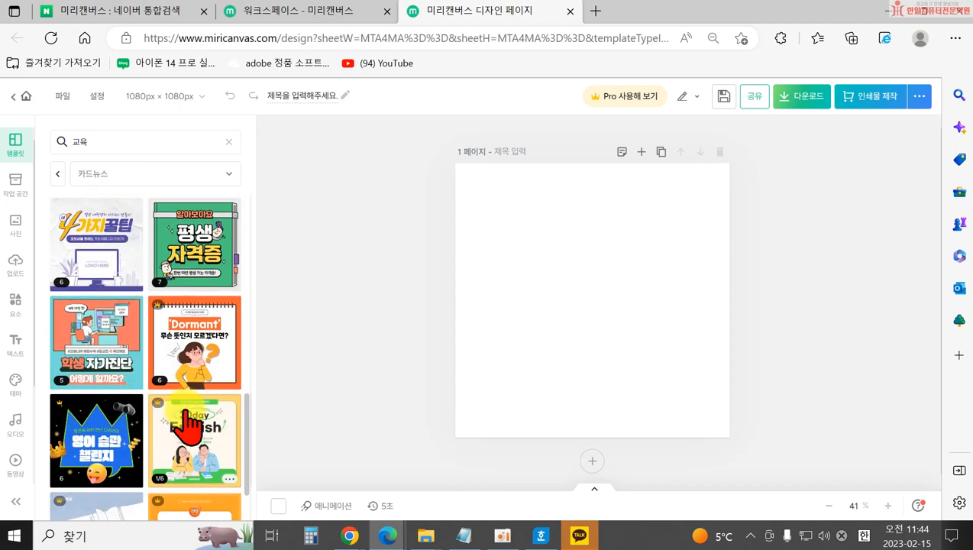
scroll(107, 409, down, 2)
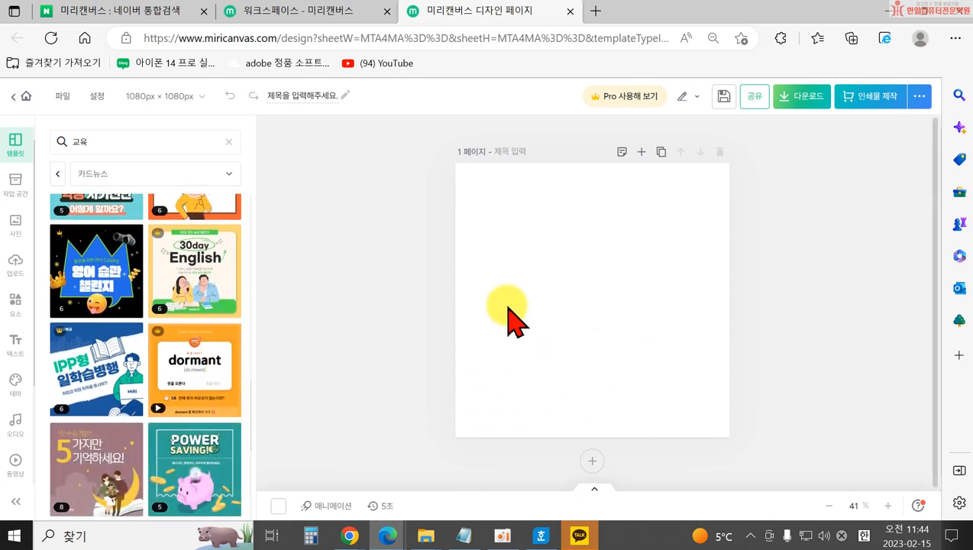
scroll(174, 391, down, 2)
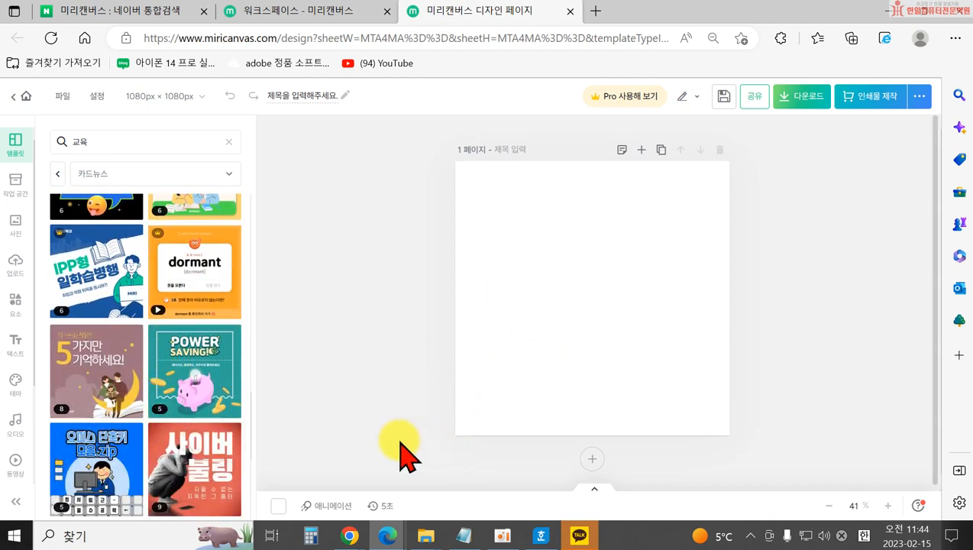
scroll(163, 405, down, 4)
scroll(171, 412, down, 5)
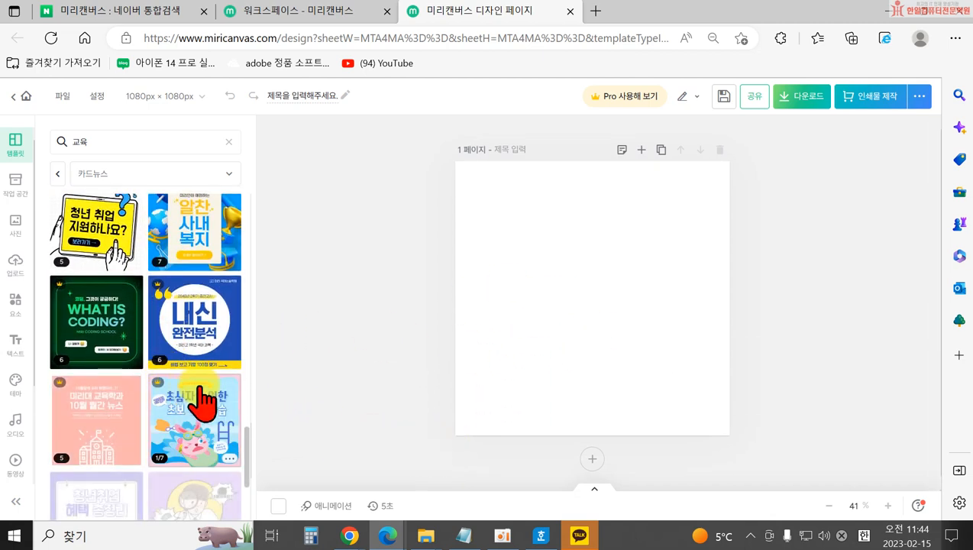
scroll(174, 424, down, 2)
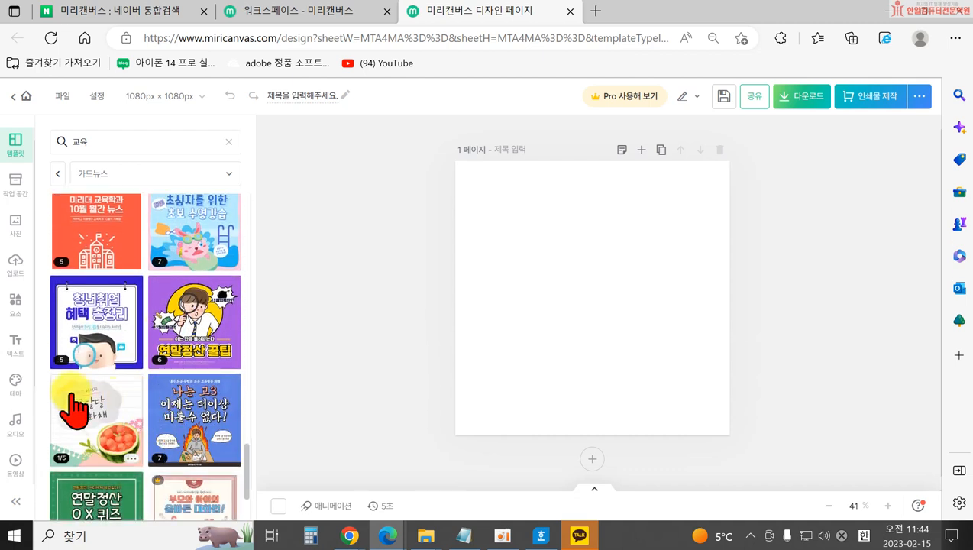
scroll(184, 450, down, 2)
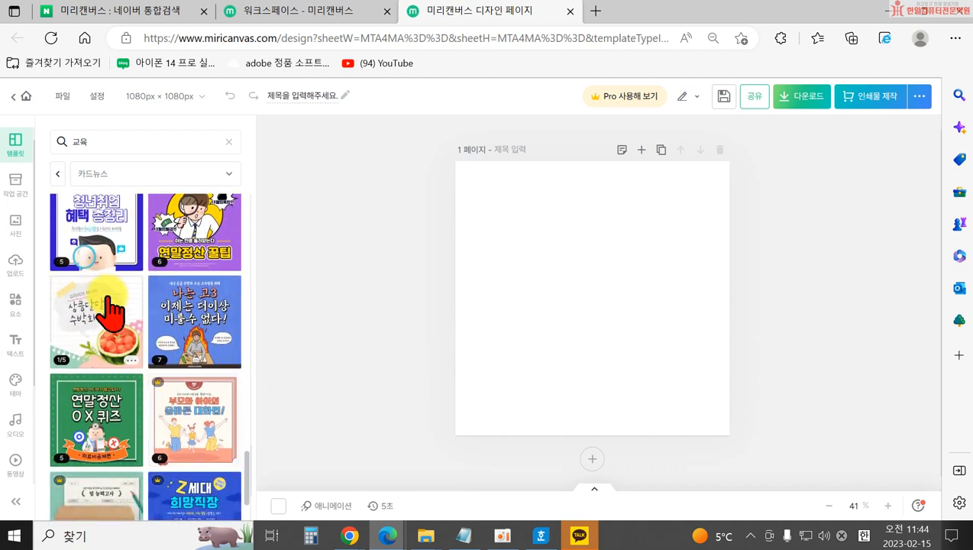
Apply the first page of the 상큼달달 수박화채 watermelon template to the canvas.
click(81, 325)
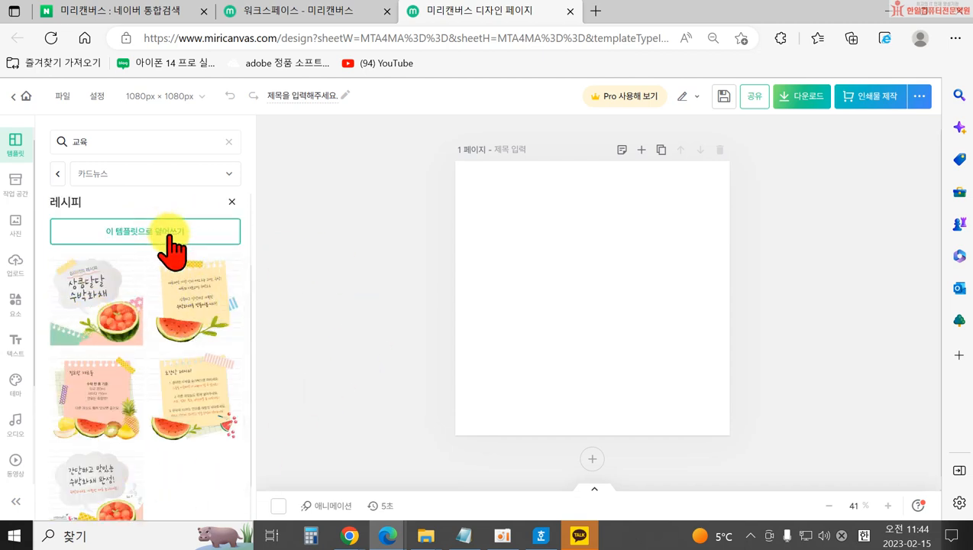
click(98, 309)
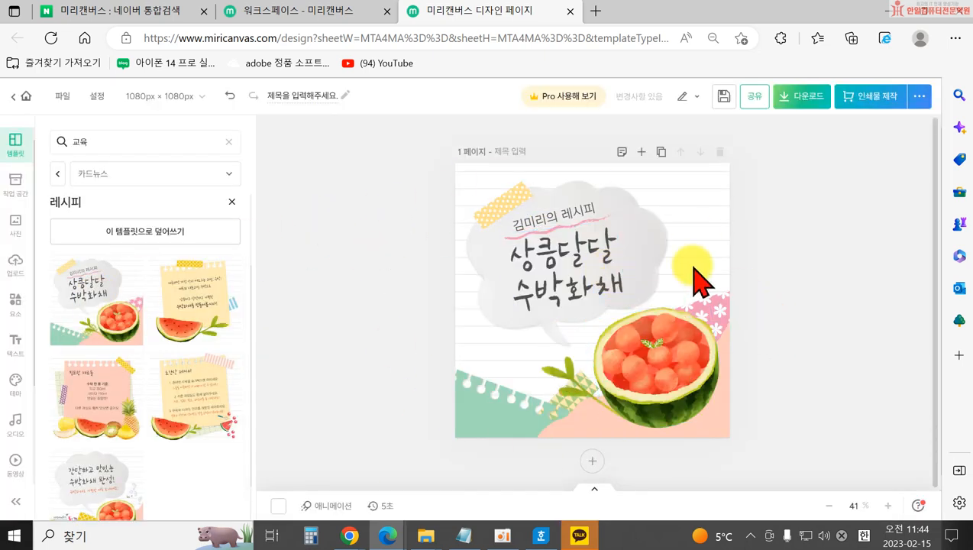
double_click(549, 224)
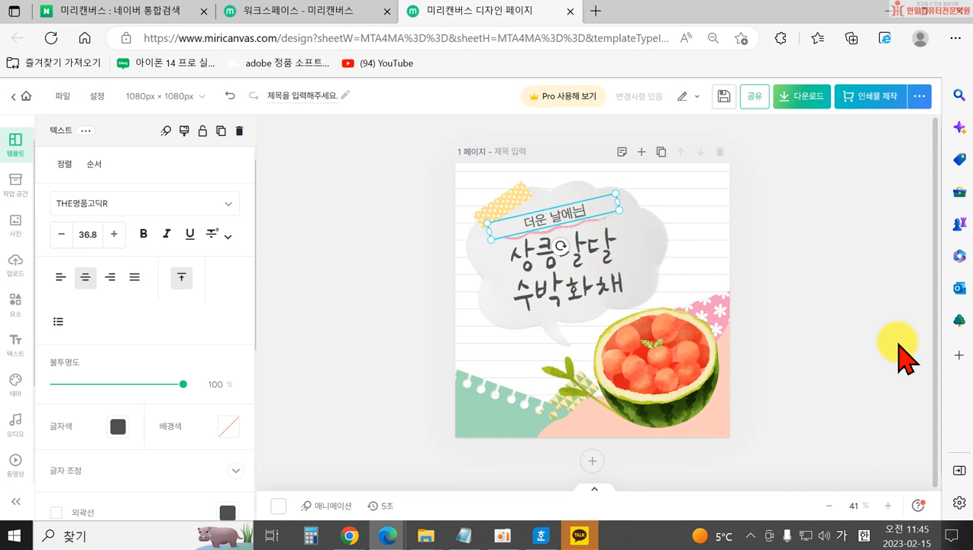
click(898, 344)
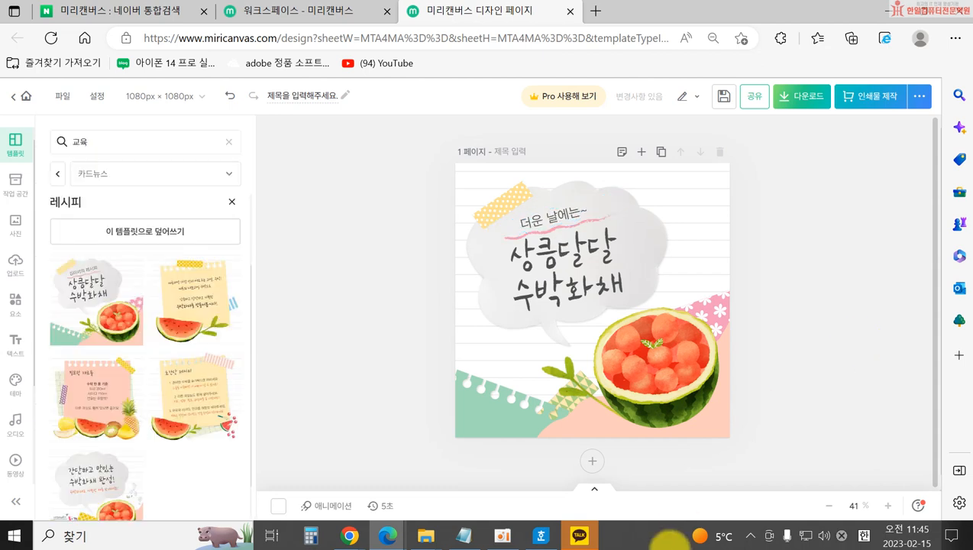
Delete the small caption above the title and the leaf sprig, then clear the search.
click(600, 298)
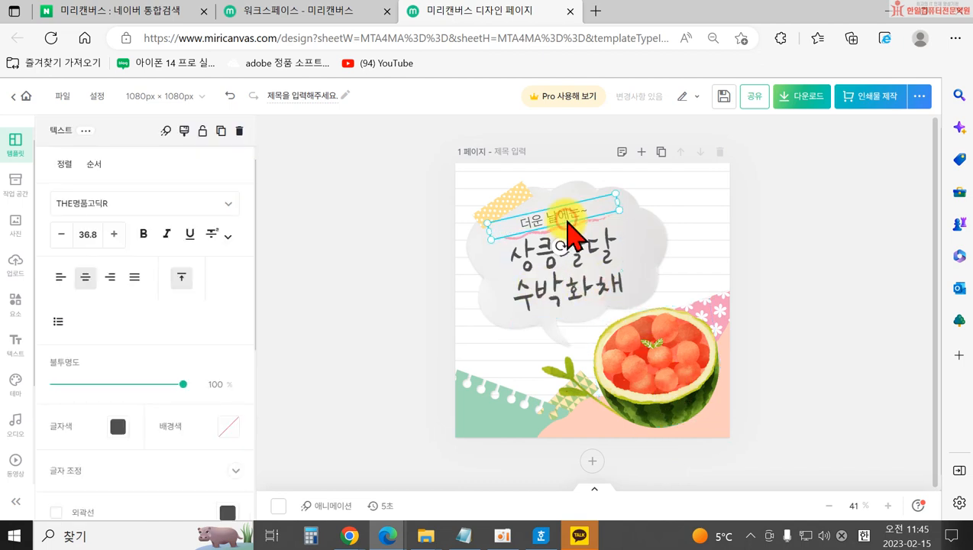
key(Delete)
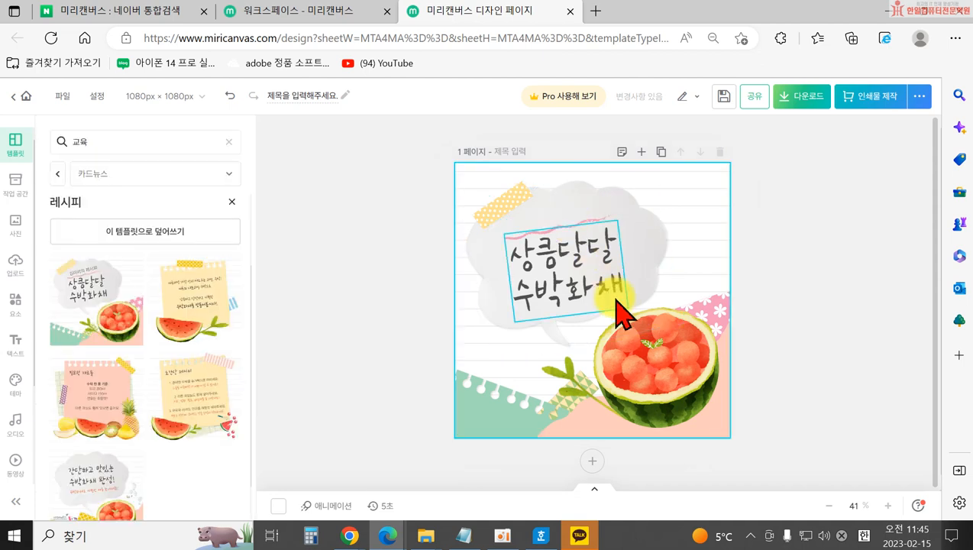
click(569, 374)
key(Delete)
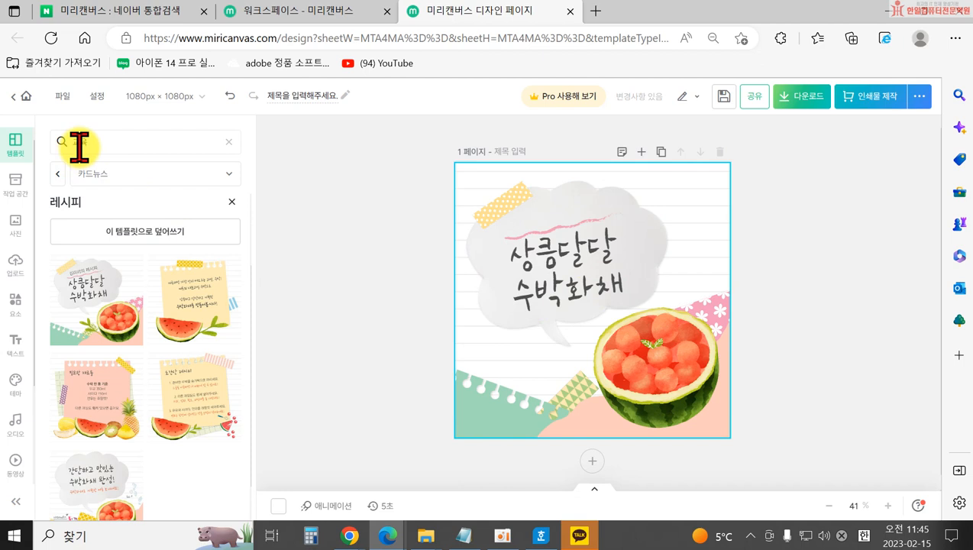
click(228, 141)
Search templates across ALL 모든 템플릿 for 로고 and browse the results.
click(191, 178)
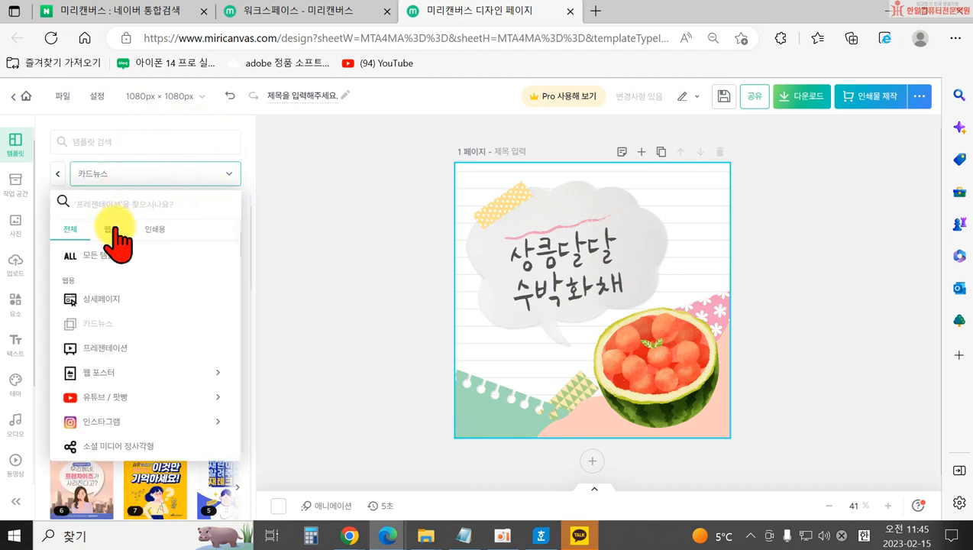
click(89, 258)
click(121, 139)
text(로고)
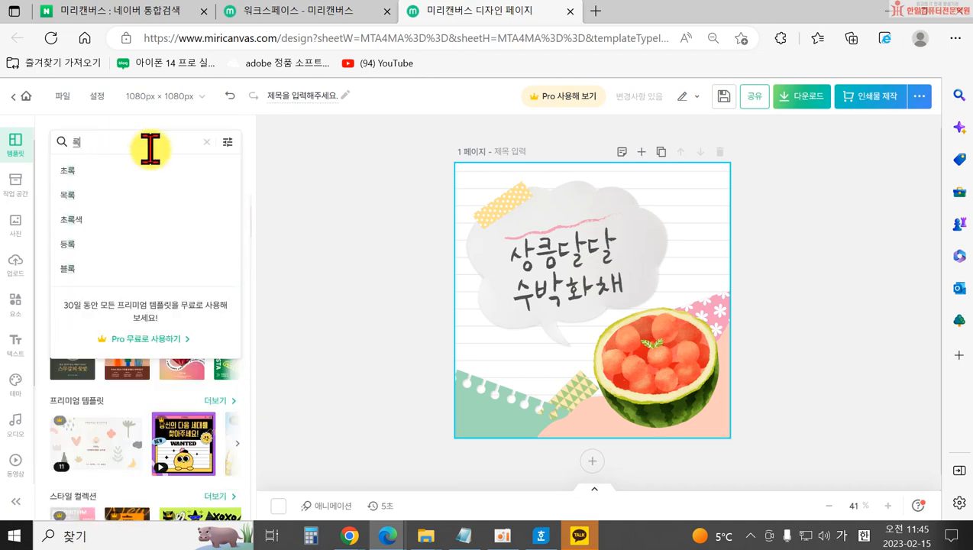
key(Return)
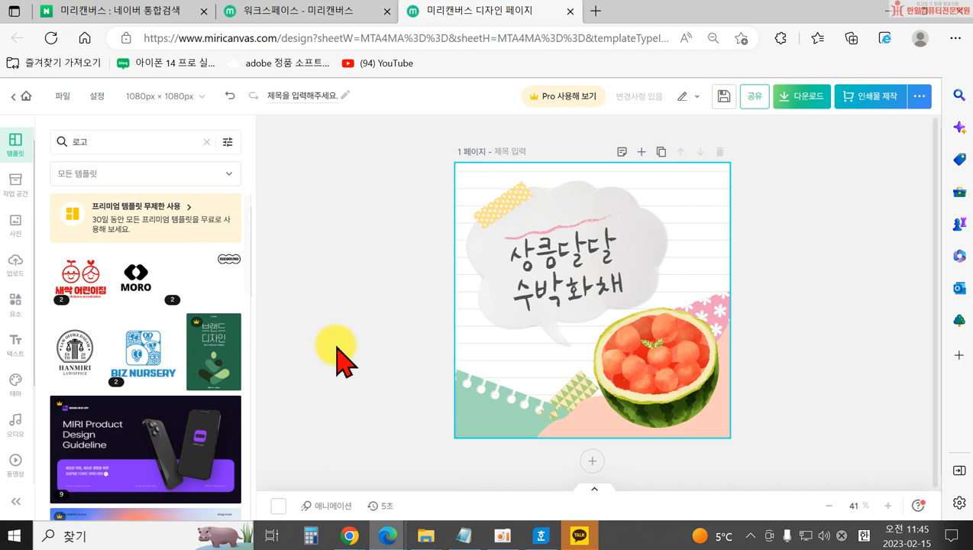
scroll(153, 319, down, 3)
scroll(150, 309, up, 2)
scroll(181, 279, down, 10)
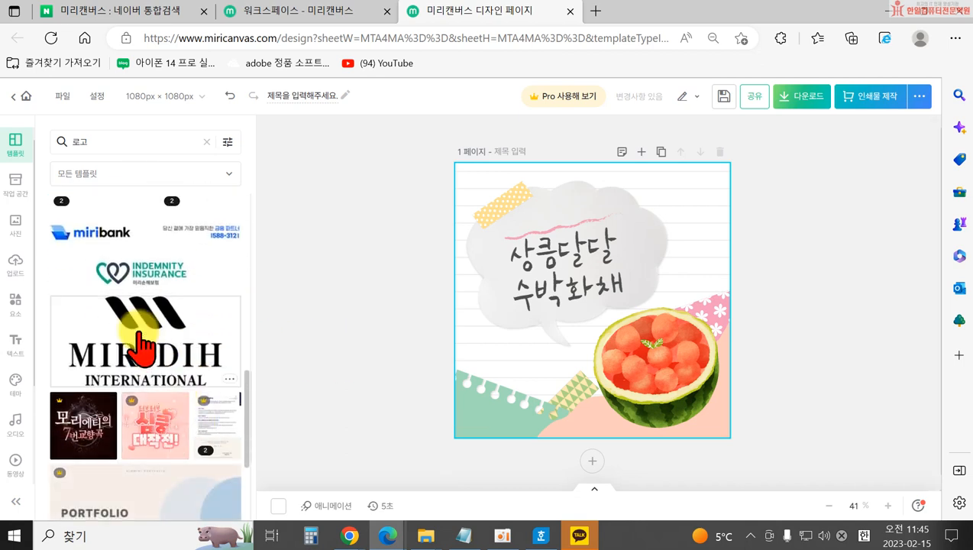
scroll(213, 326, down, 2)
scroll(168, 282, down, 4)
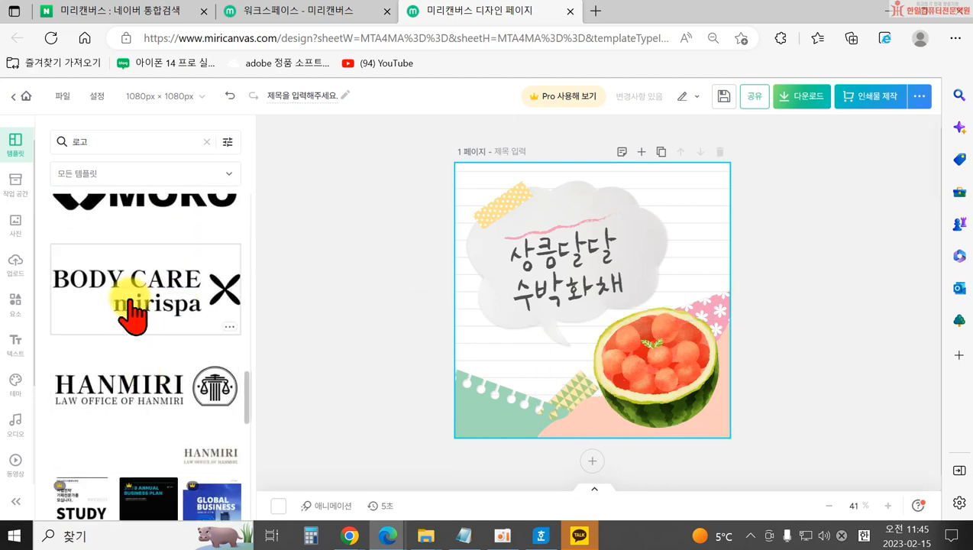
Replace the page with the BODY CARE mirispa logo, then delete its X mark and text.
click(131, 309)
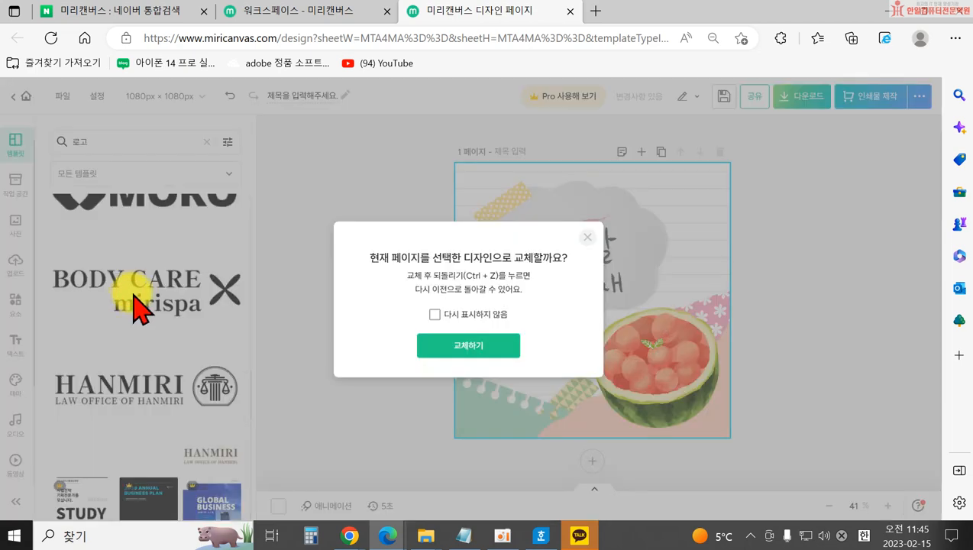
click(462, 345)
click(712, 314)
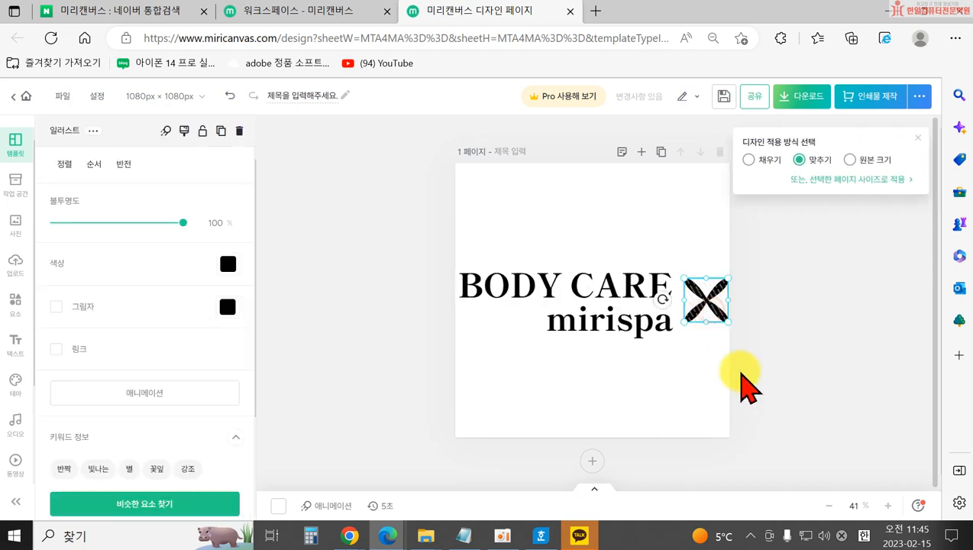
key(Delete)
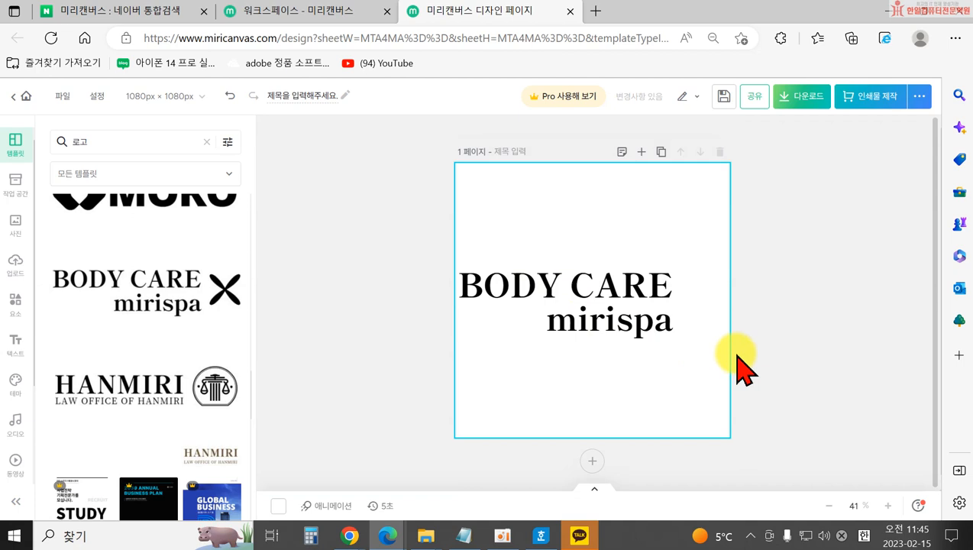
click(206, 145)
click(525, 298)
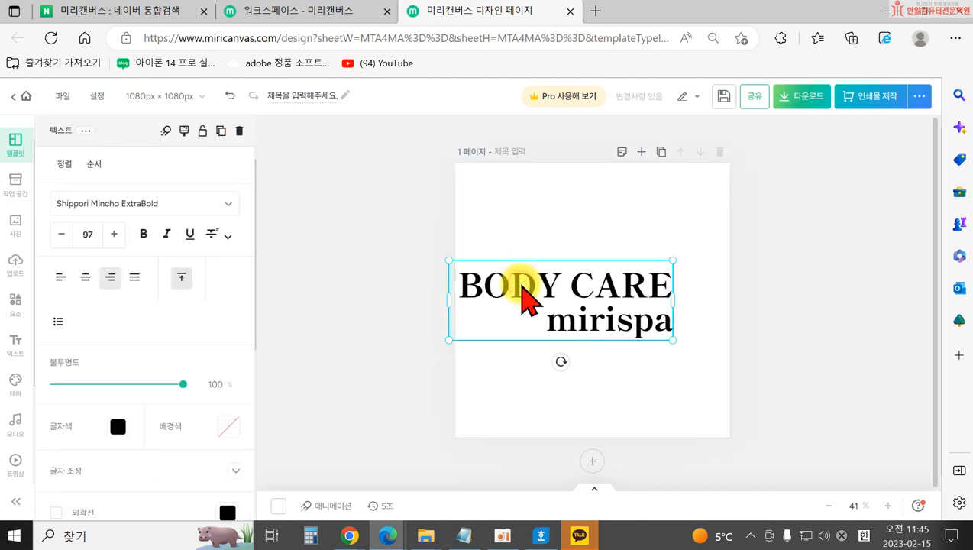
key(Delete)
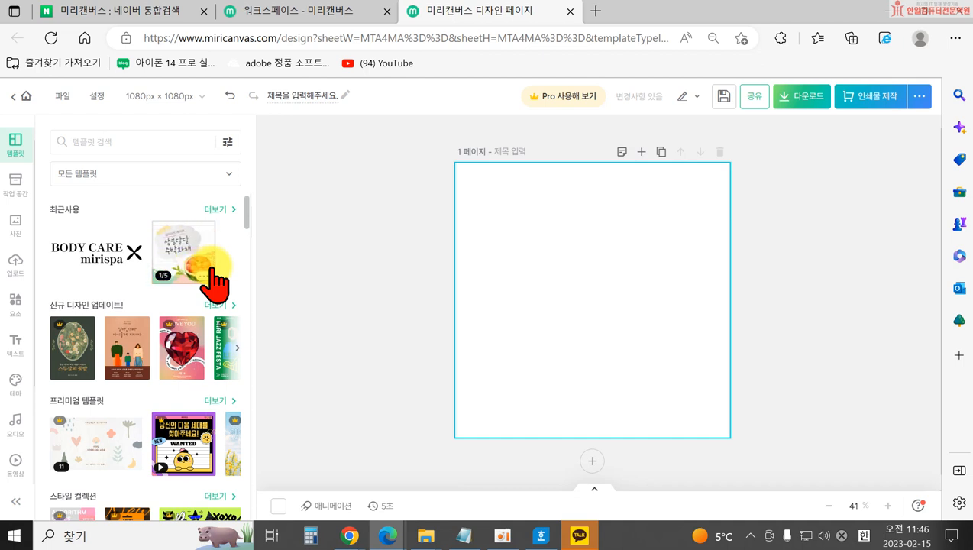
scroll(207, 321, down, 3)
Search templates for 이벤트, then switch the search to 뷰티 and browse the results.
click(107, 142)
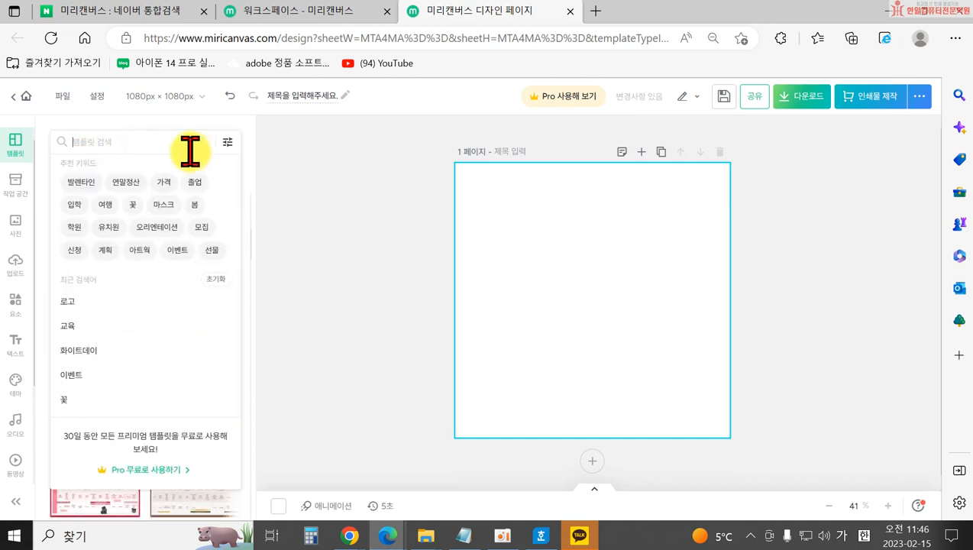
text(이벤)
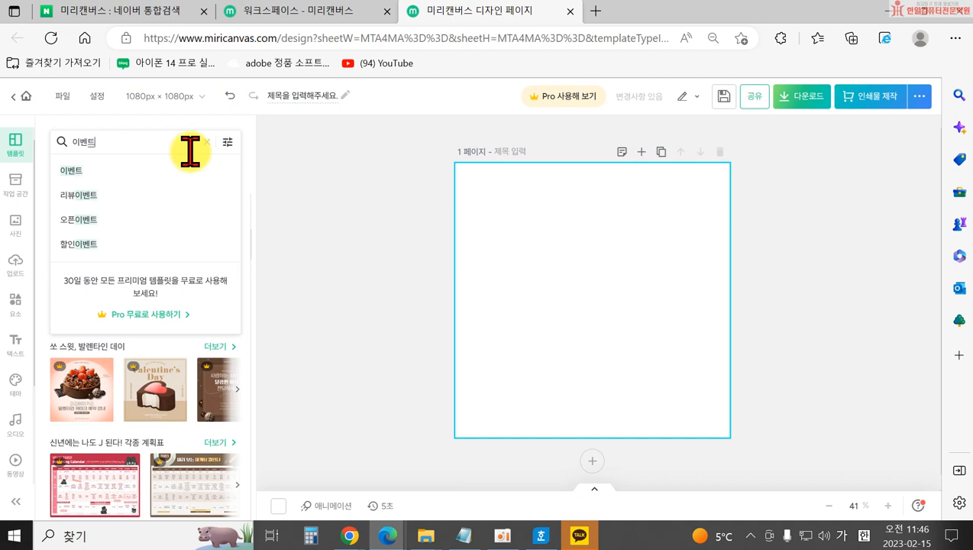
text(트)
key(Return)
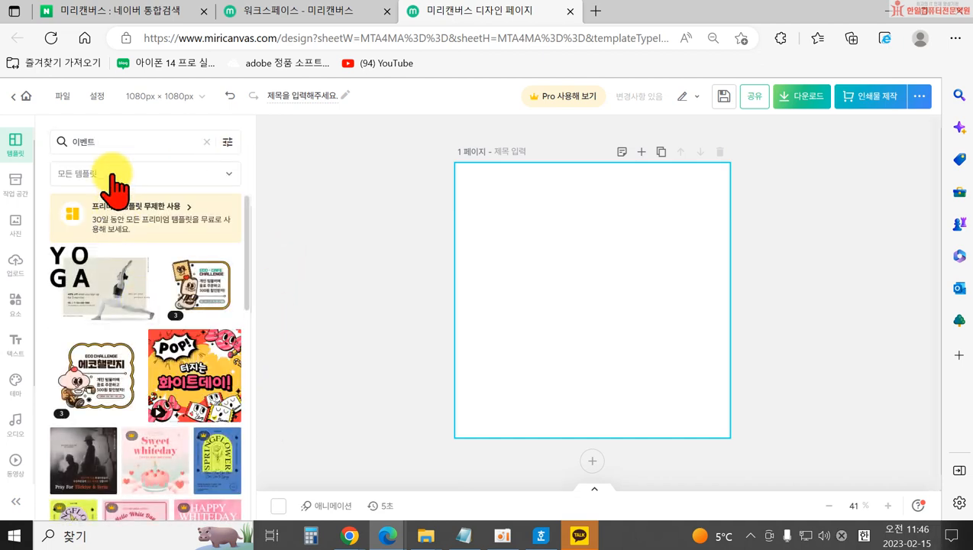
click(109, 142)
click(207, 142)
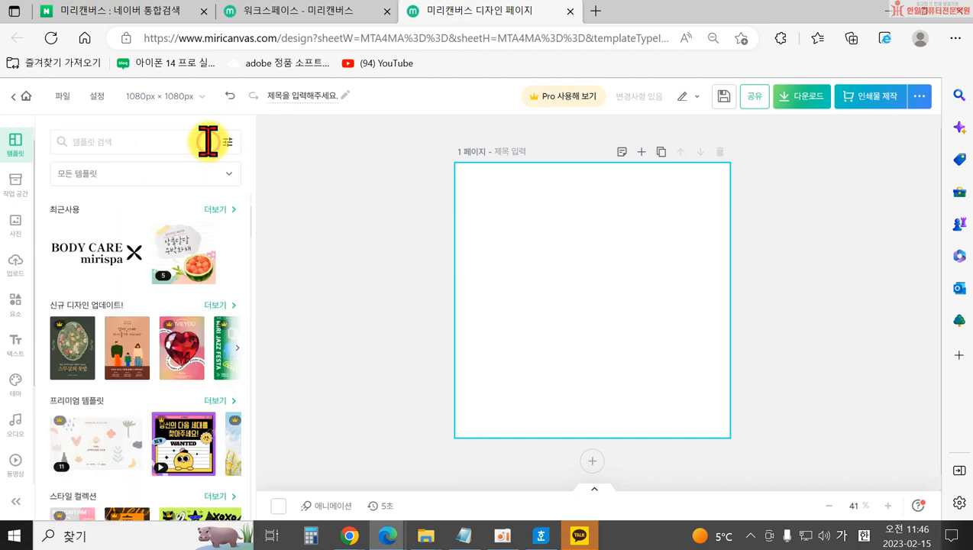
click(157, 143)
text(ㅂ)
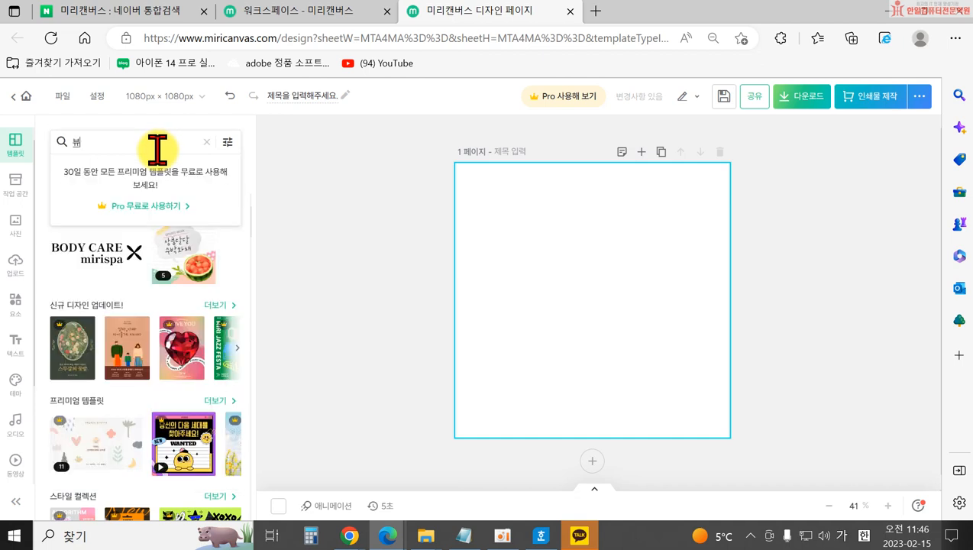
text(티)
key(Return)
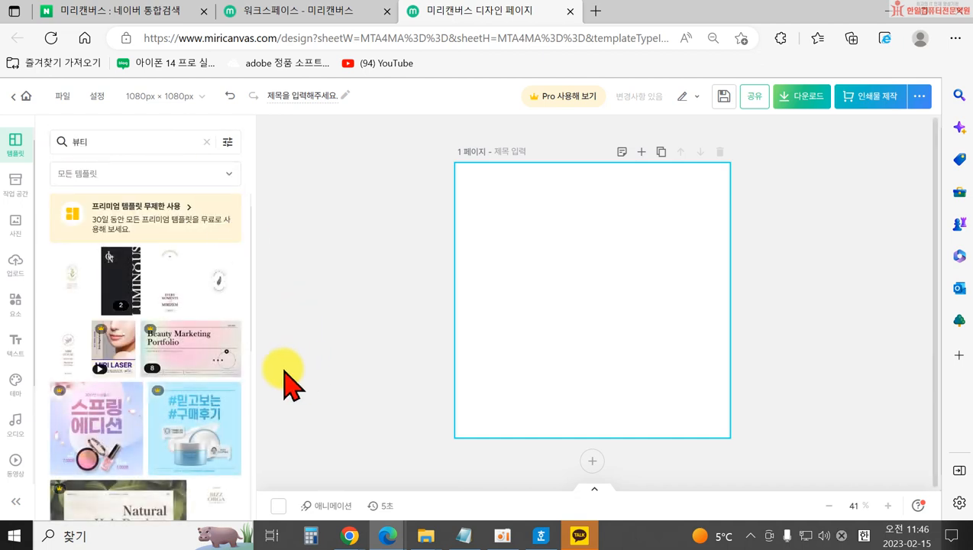
scroll(206, 359, down, 3)
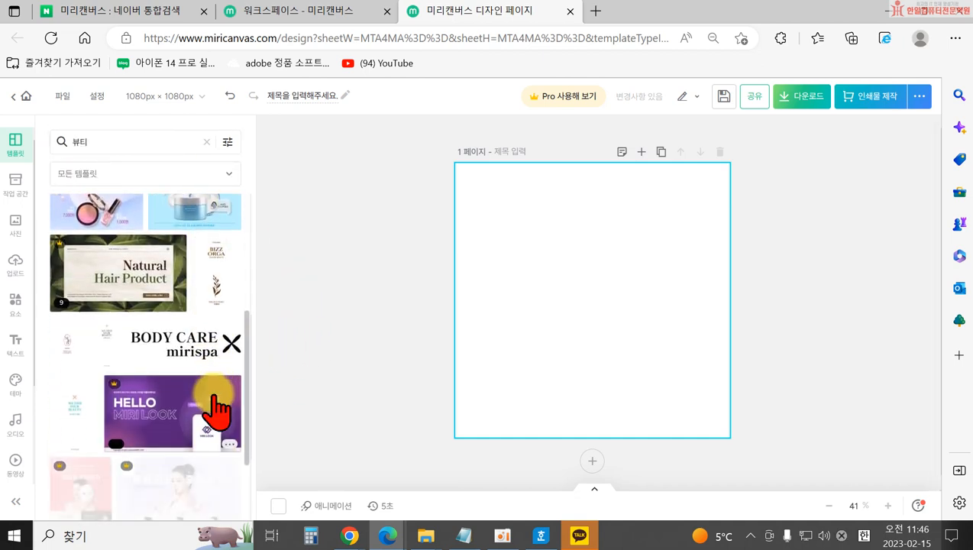
scroll(217, 408, down, 4)
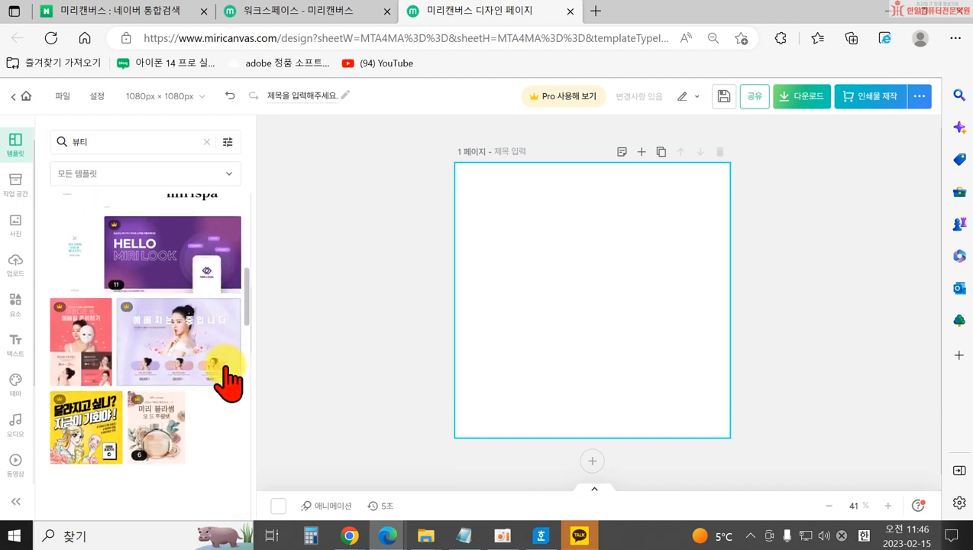
scroll(226, 383, down, 5)
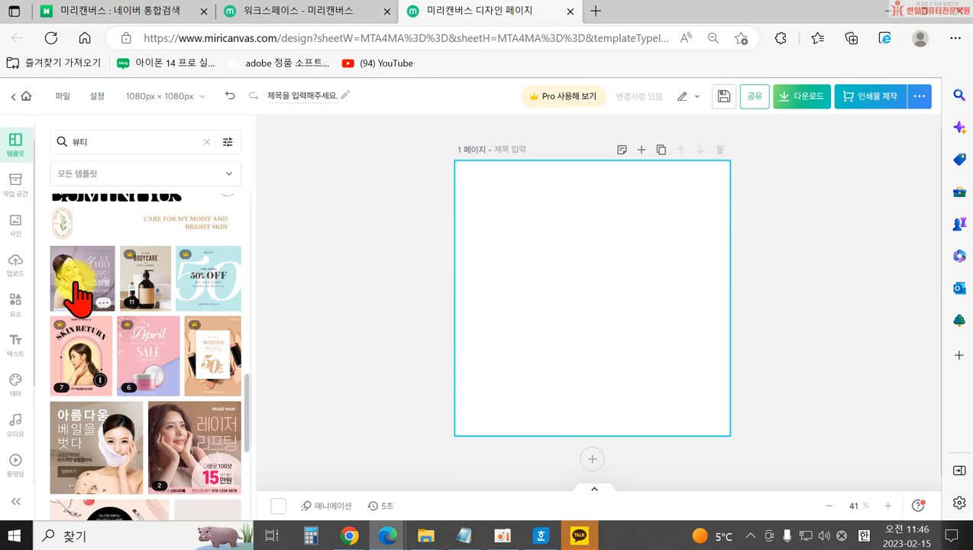
Apply the purple beauty template, then a 레이저 리프팅 template, and delete its background photo.
click(88, 283)
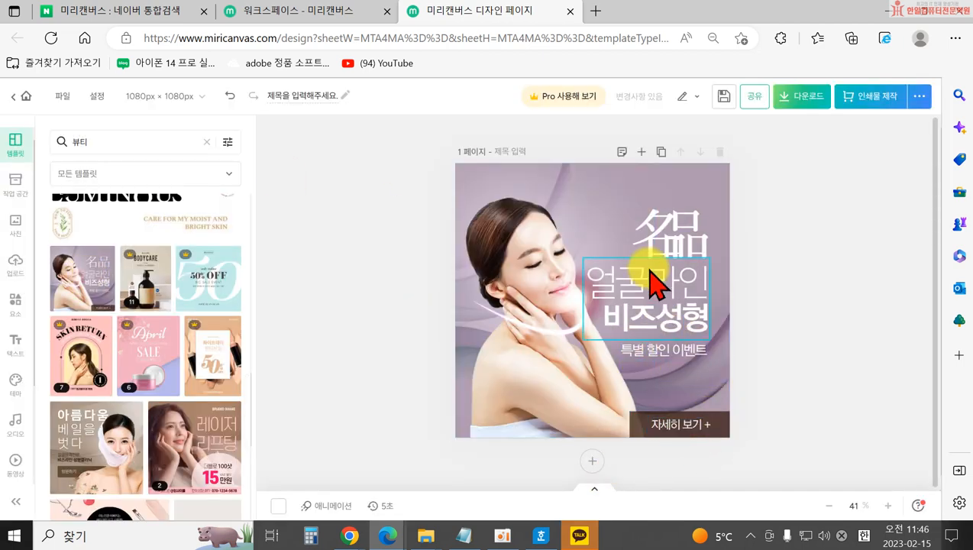
click(210, 452)
click(193, 307)
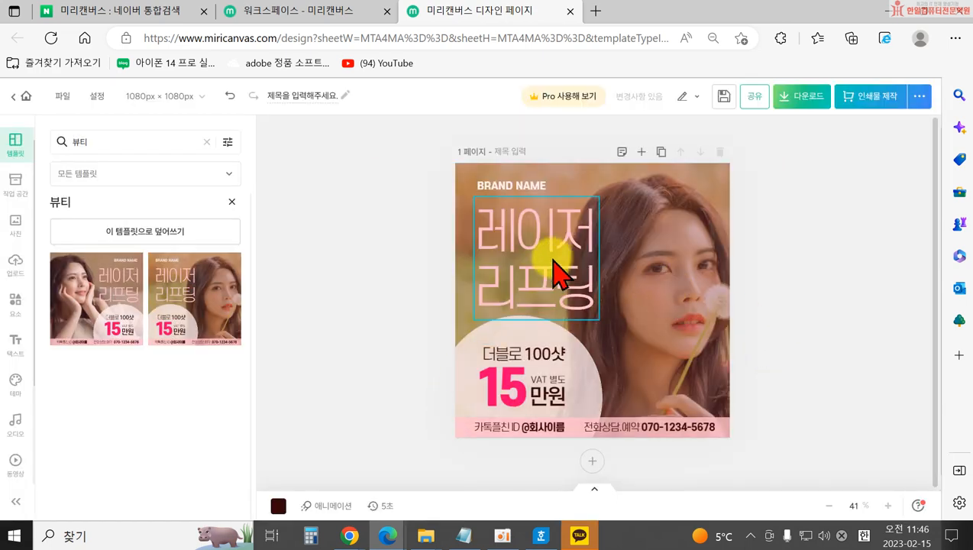
click(697, 252)
key(Delete)
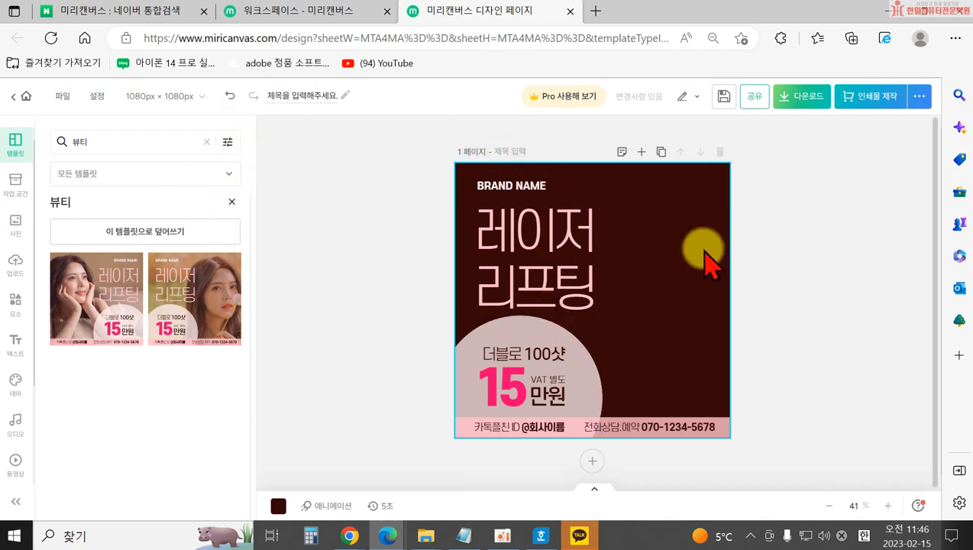
Undo three times to return the page to blank.
click(565, 298)
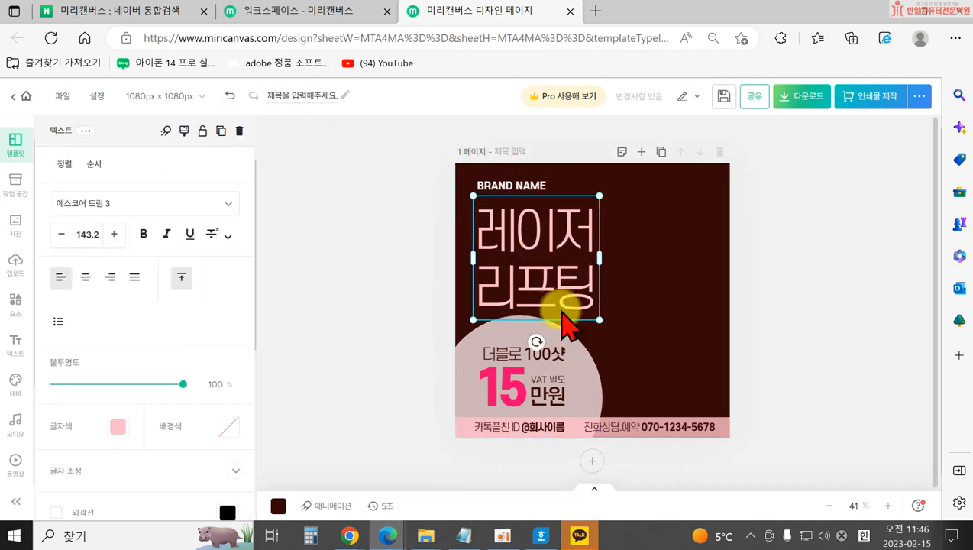
click(229, 95)
click(229, 96)
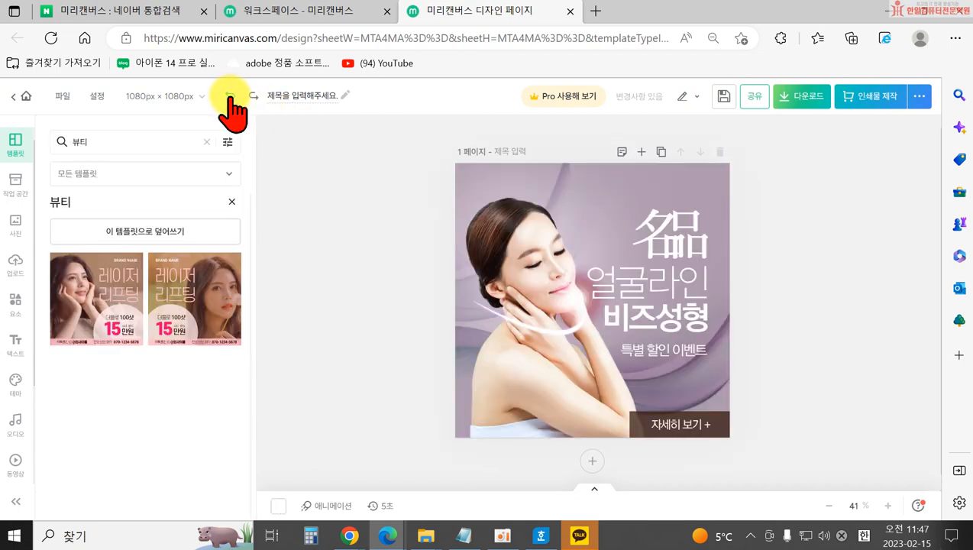
click(230, 95)
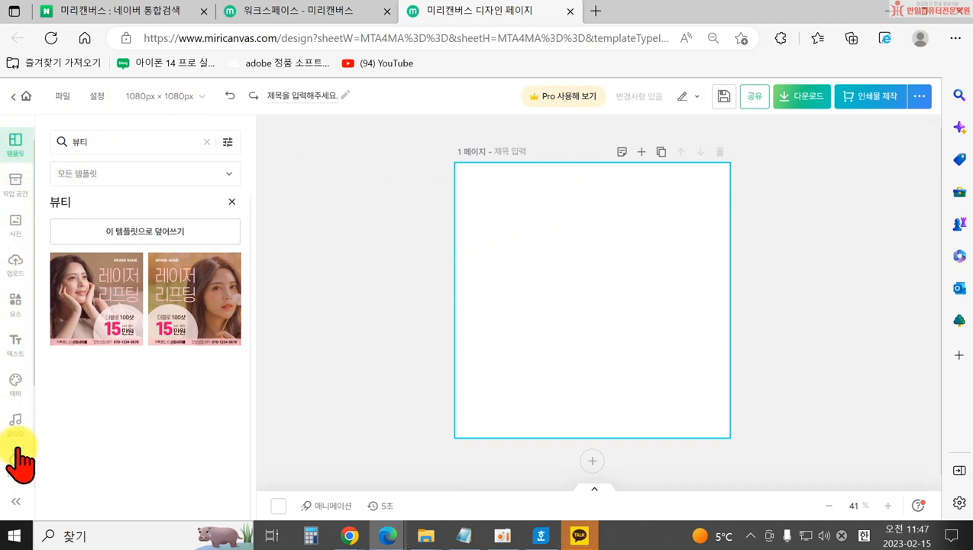
View the uploaded photo in 내 드라이브, then head to the home page, triggering the save prompt.
click(17, 181)
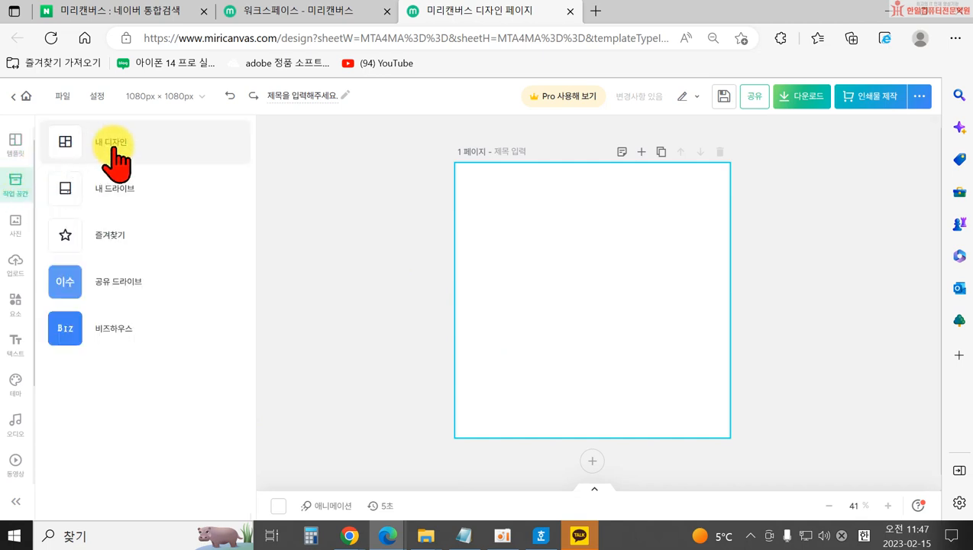
click(118, 191)
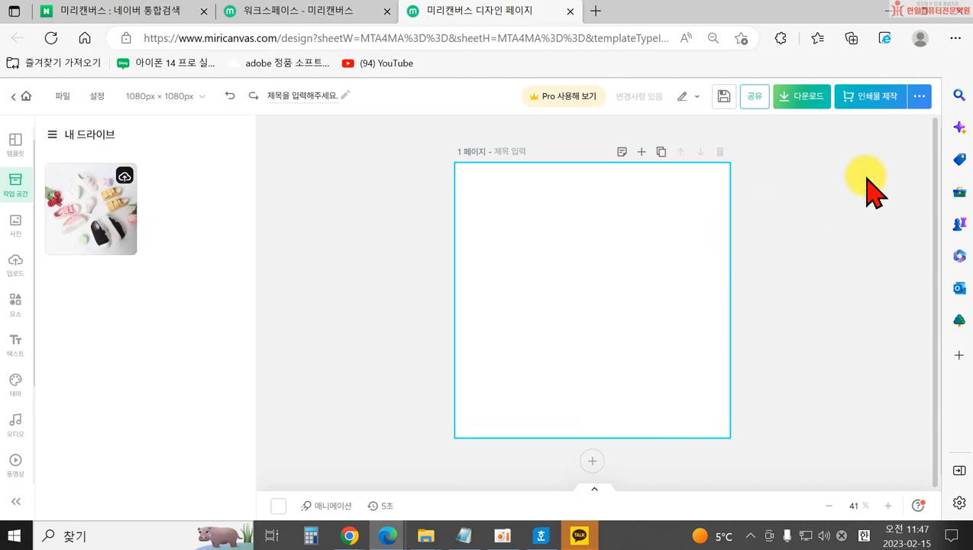
click(22, 98)
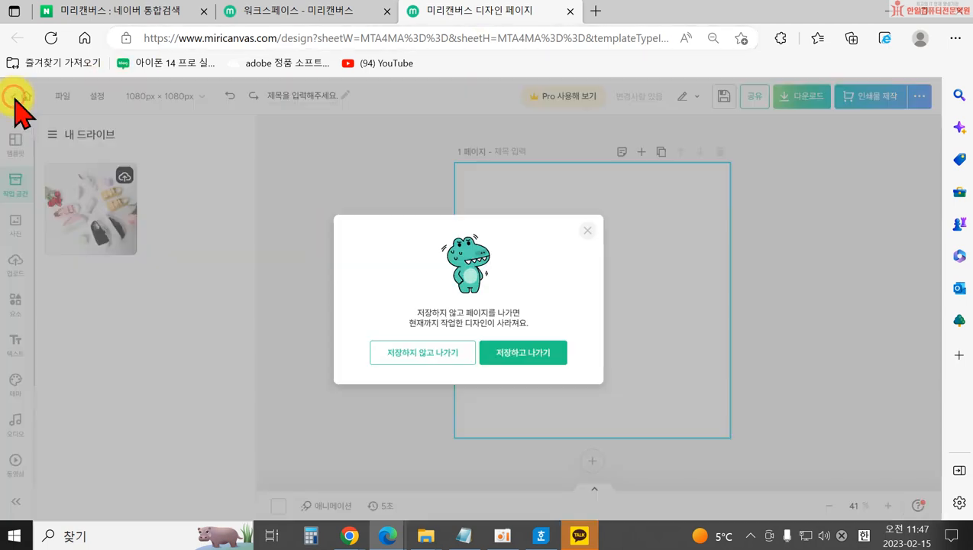
Leave the editor without saving and log out of the account.
click(443, 353)
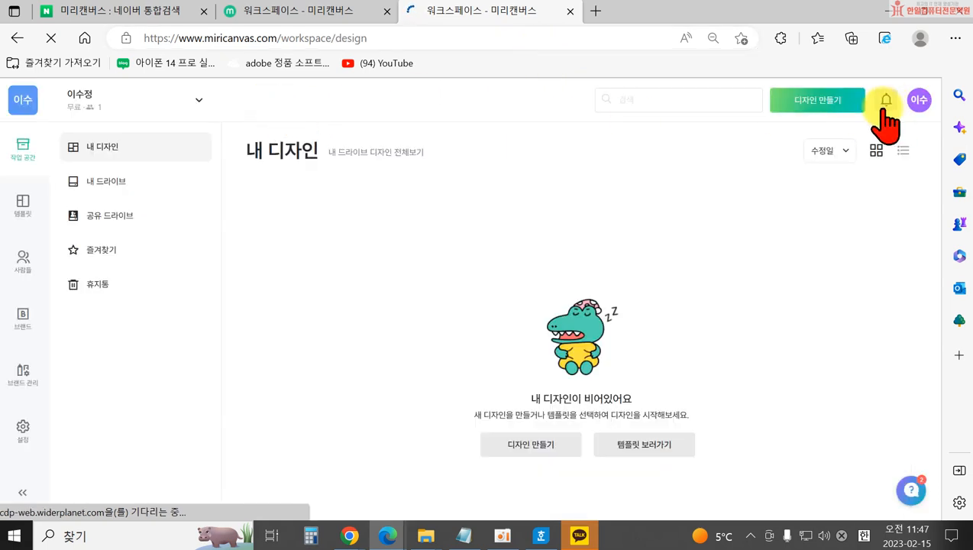
click(921, 100)
click(847, 255)
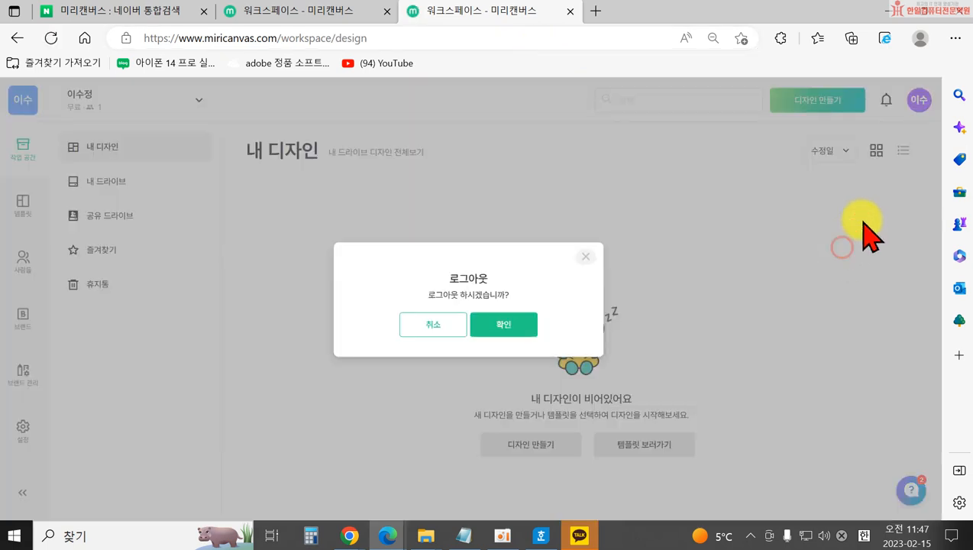
click(513, 329)
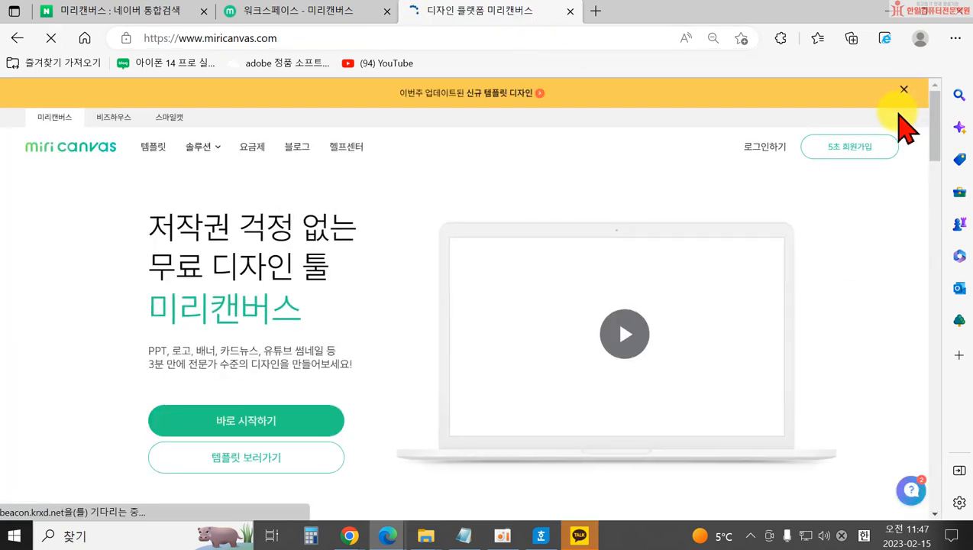
Log back in with the Google account and answer the stay-logged-in prompt.
click(862, 147)
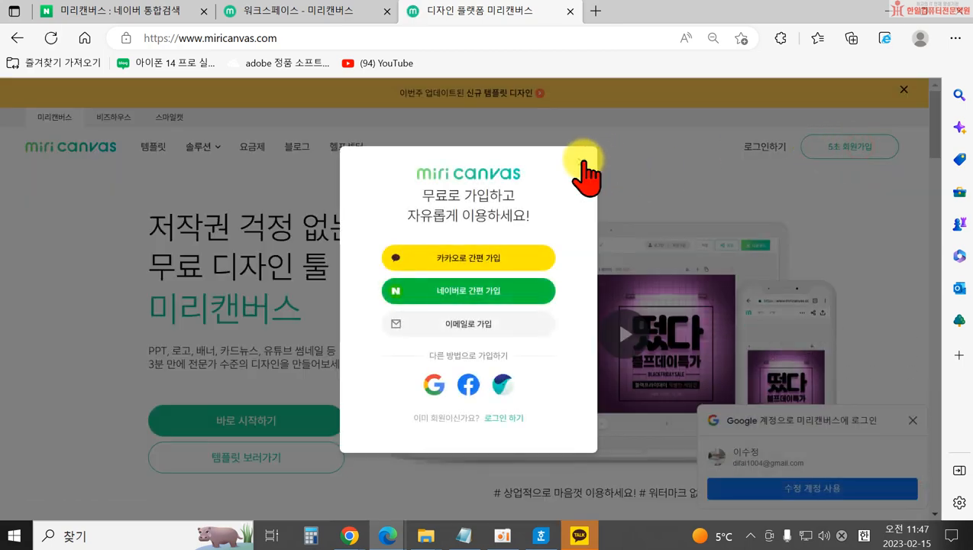
click(583, 159)
click(751, 147)
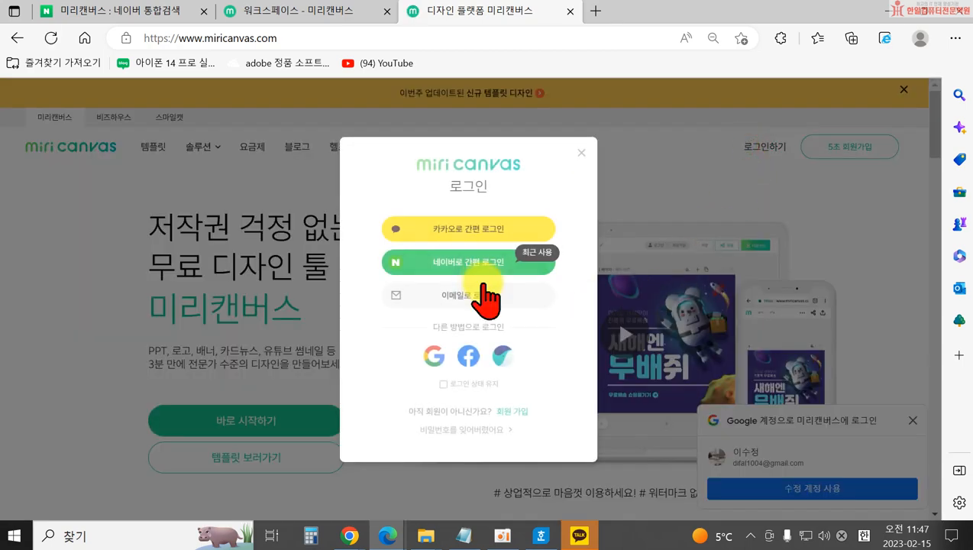
click(432, 357)
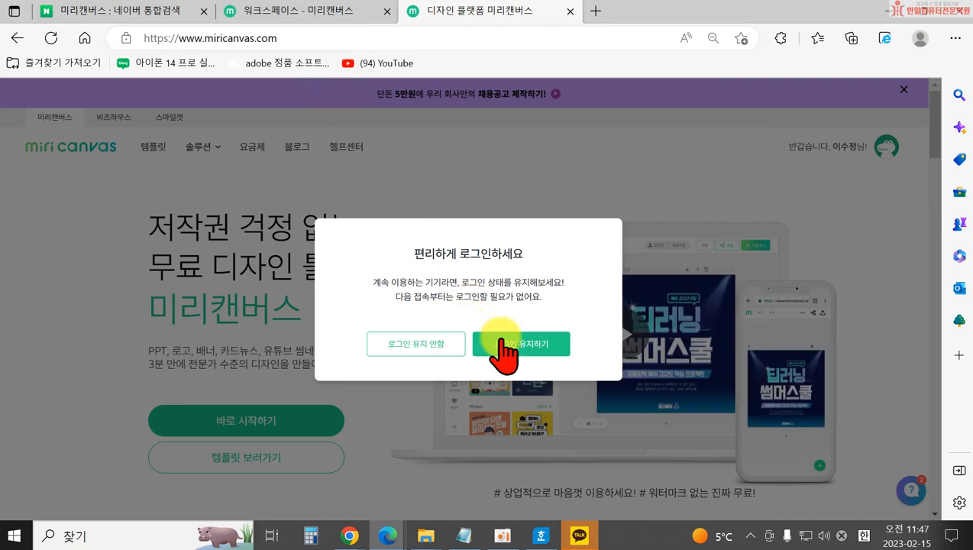
click(438, 342)
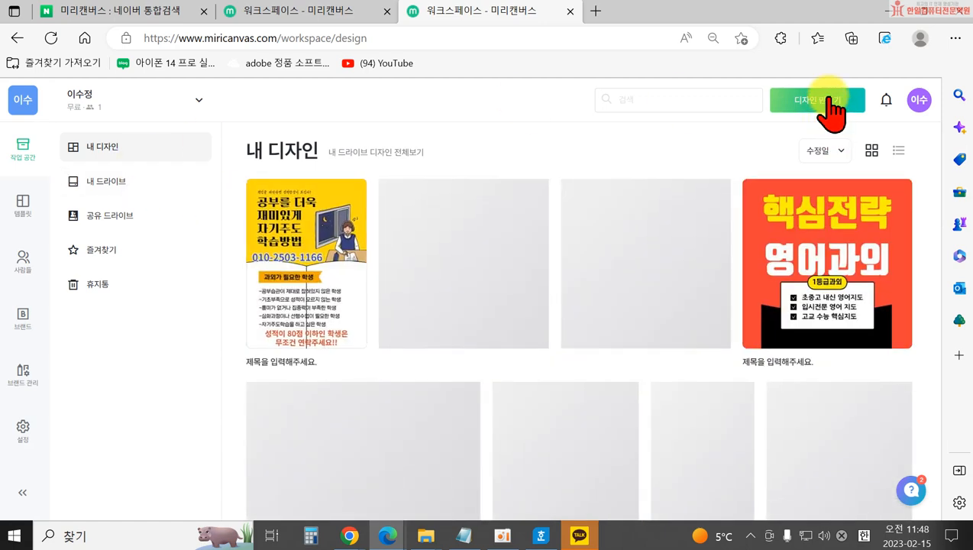
Create a new 1080 × 1080 카드뉴스 design and dismiss the update-news popup.
click(832, 105)
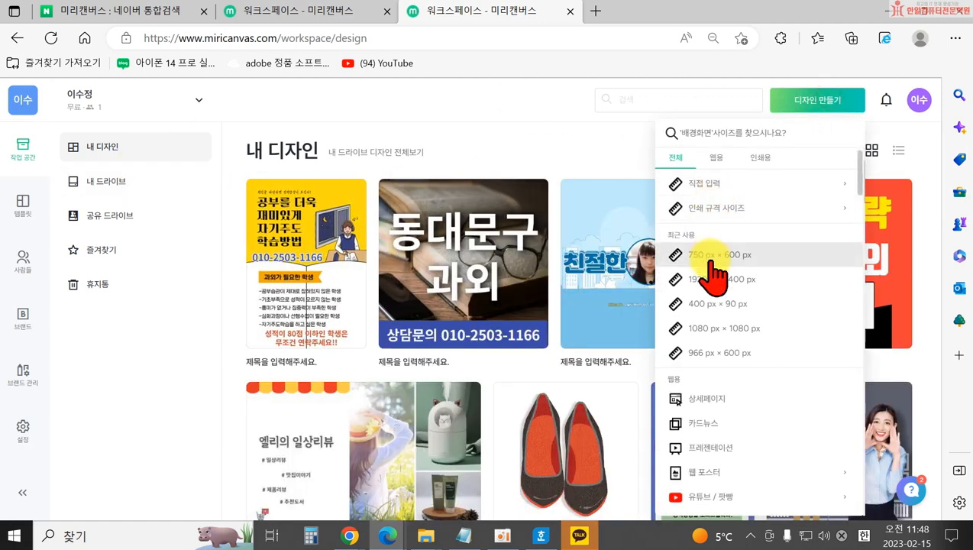
scroll(727, 347, down, 2)
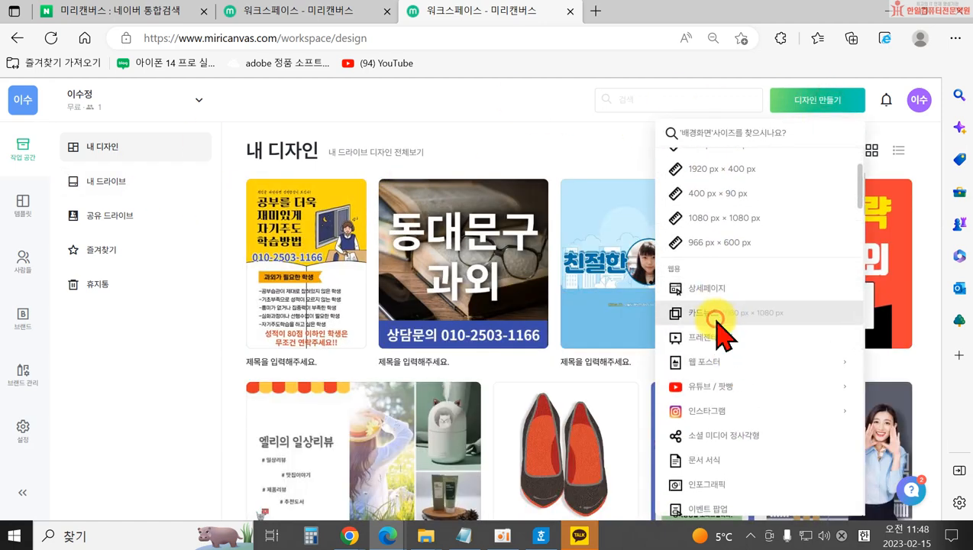
click(716, 315)
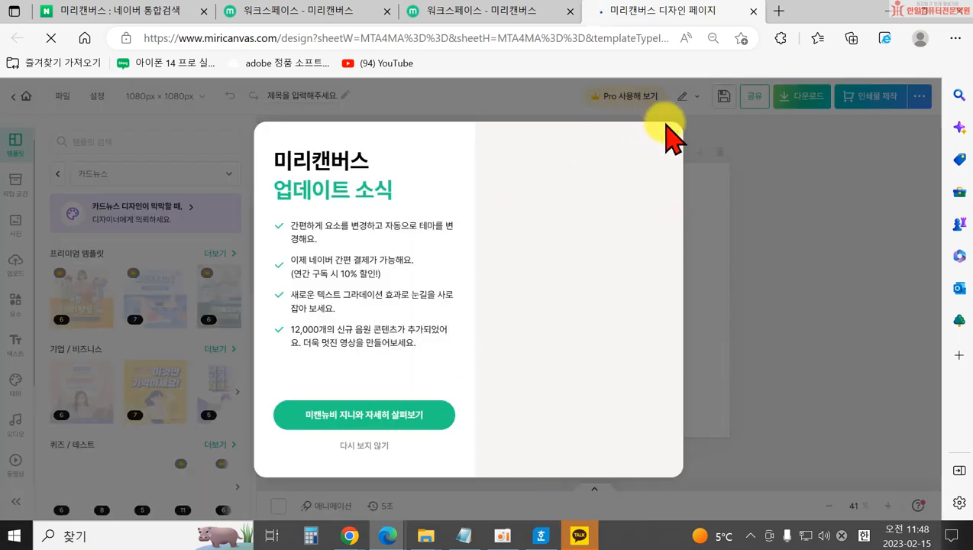
click(721, 132)
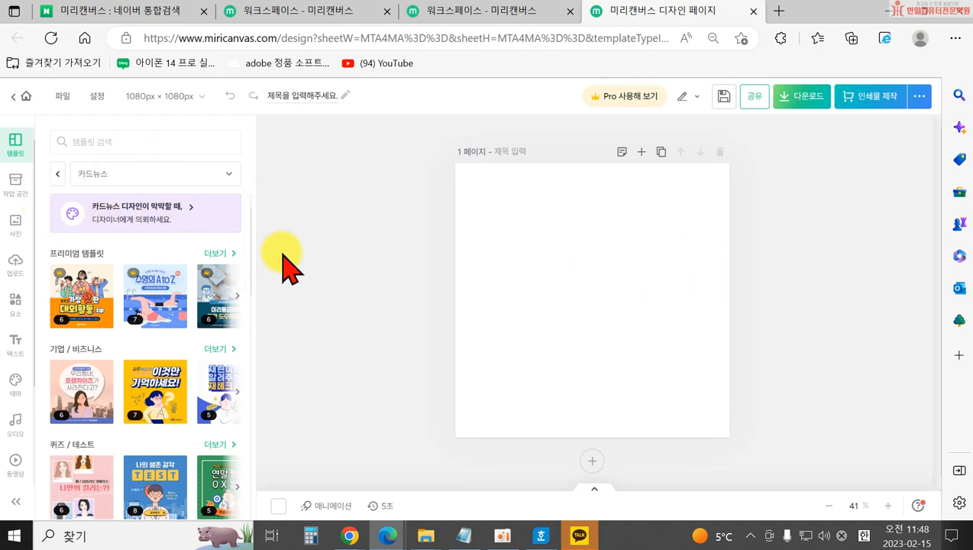
Show all designs in 내 드라이브 and open 학년별, 수준별 학습 to view its three pages.
click(16, 181)
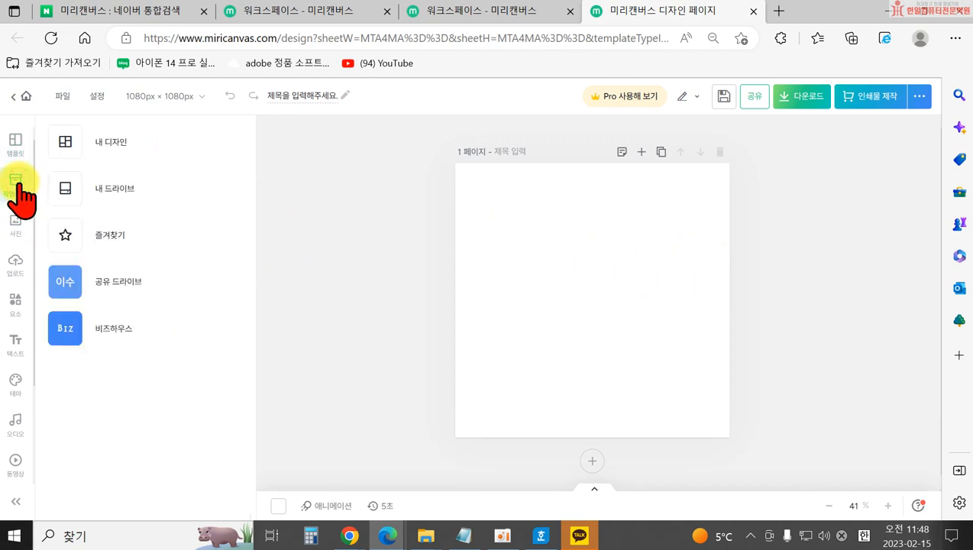
click(111, 197)
scroll(92, 317, down, 1)
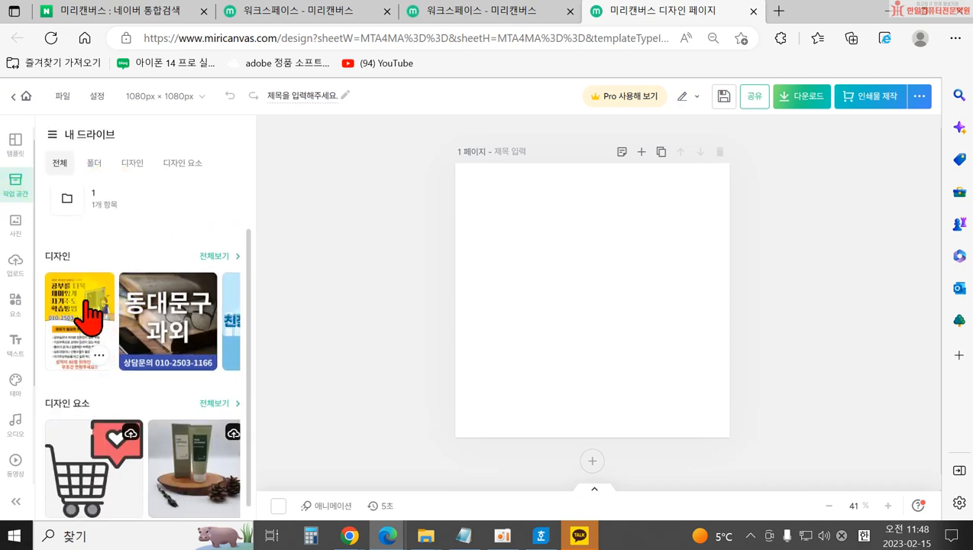
scroll(200, 288, down, 1)
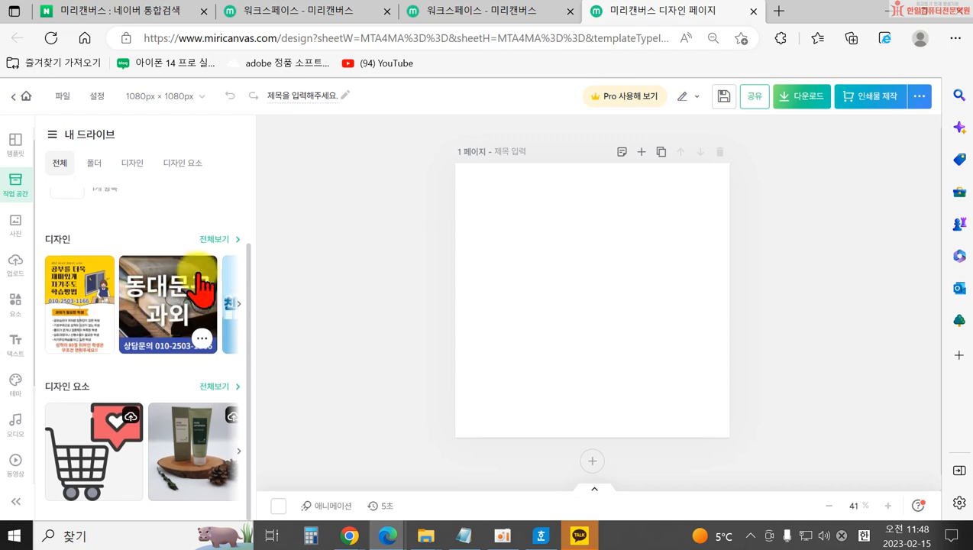
click(233, 241)
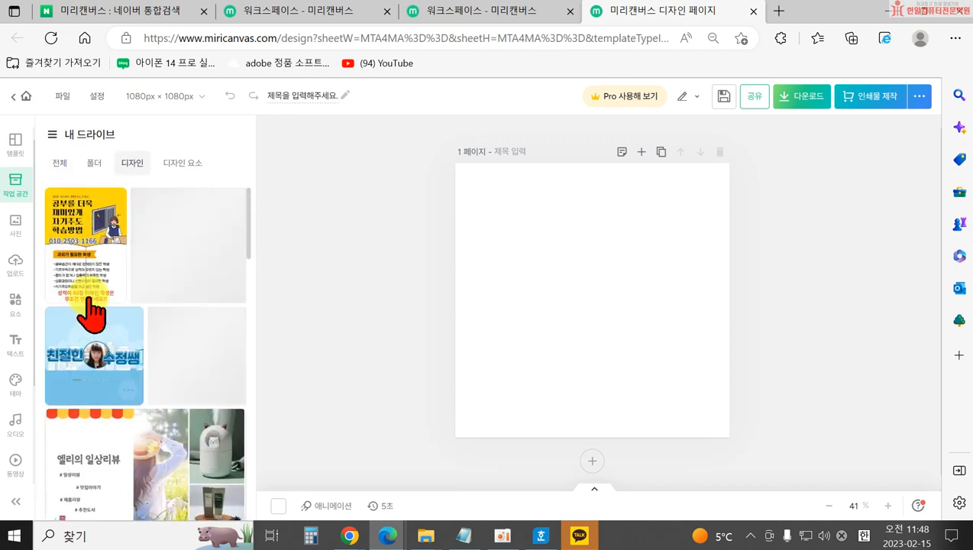
scroll(174, 372, down, 5)
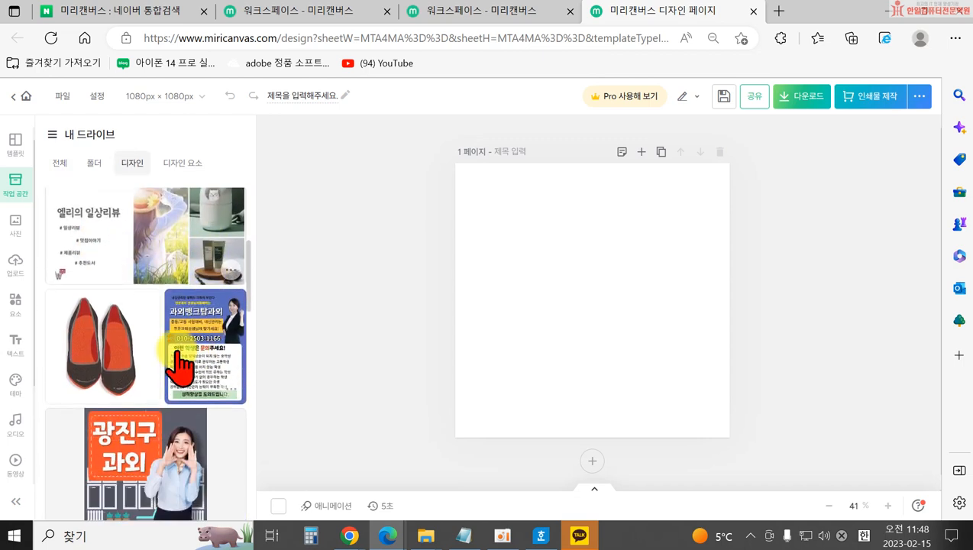
scroll(174, 447, down, 8)
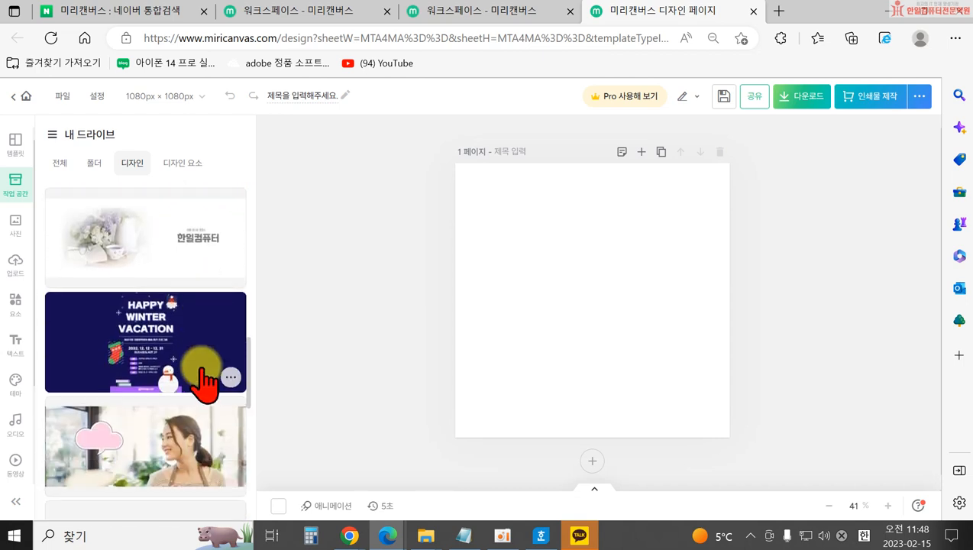
scroll(138, 375, down, 8)
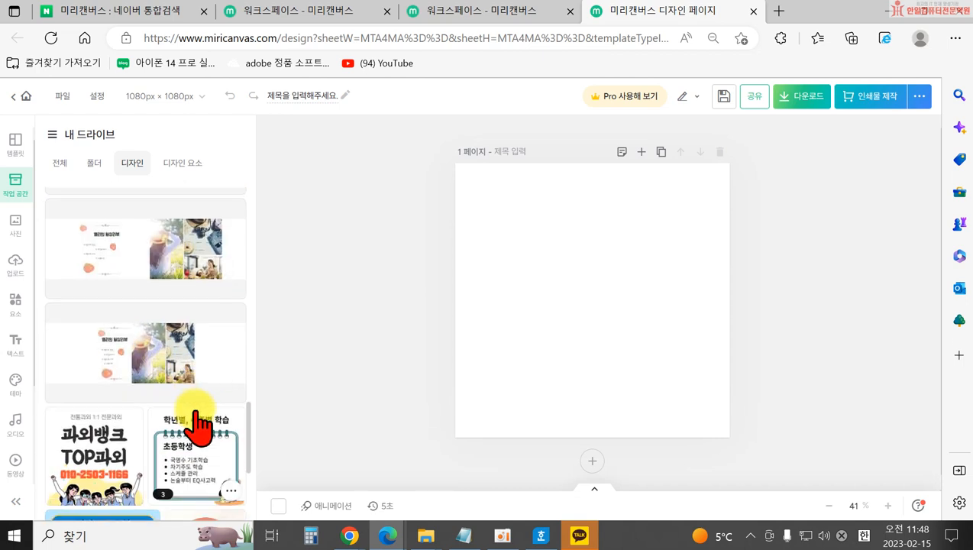
scroll(136, 331, down, 1)
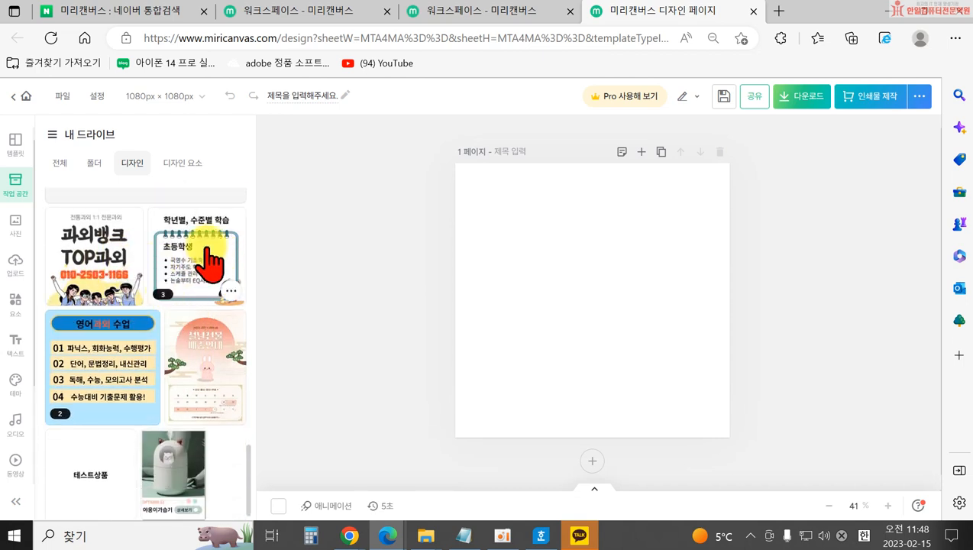
click(207, 260)
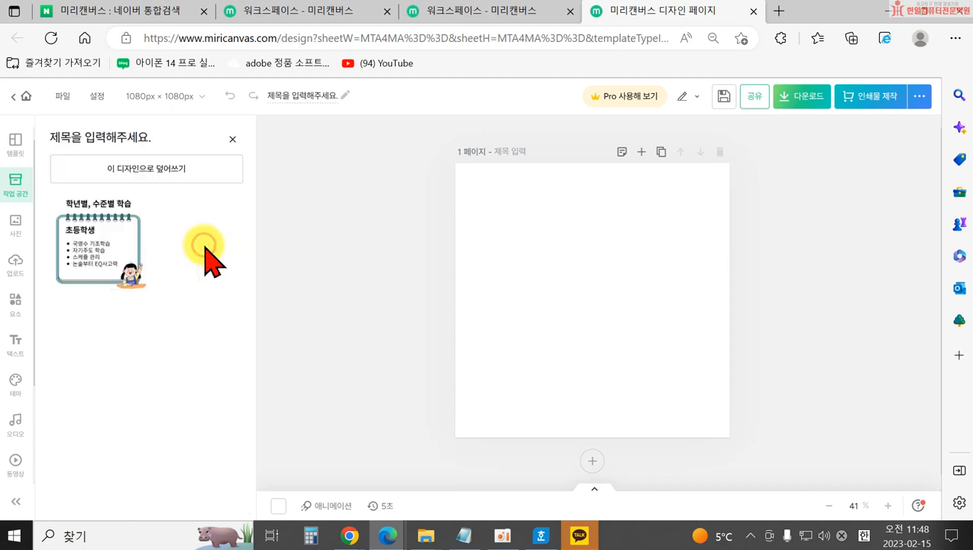
Place the 초등학생 page on the canvas and delete the girl character.
click(120, 253)
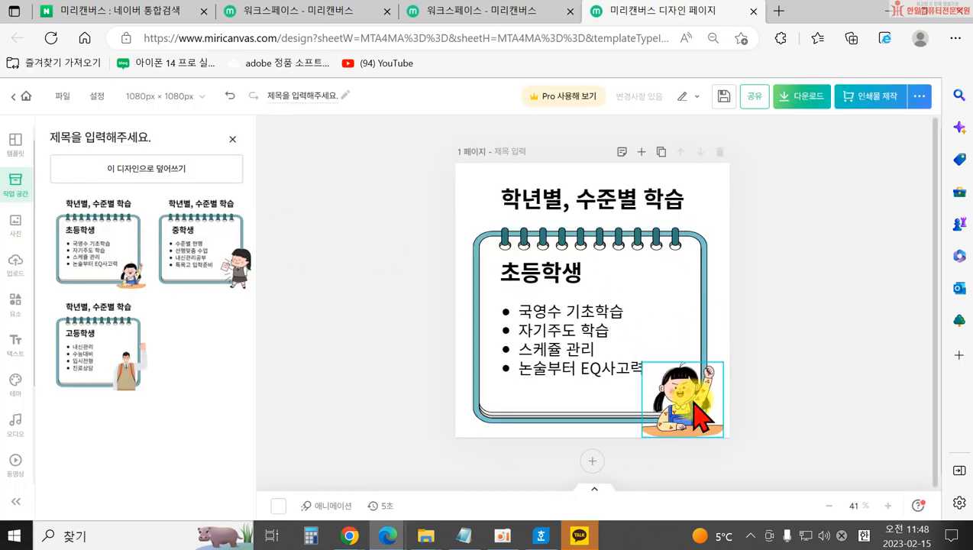
click(697, 405)
key(Delete)
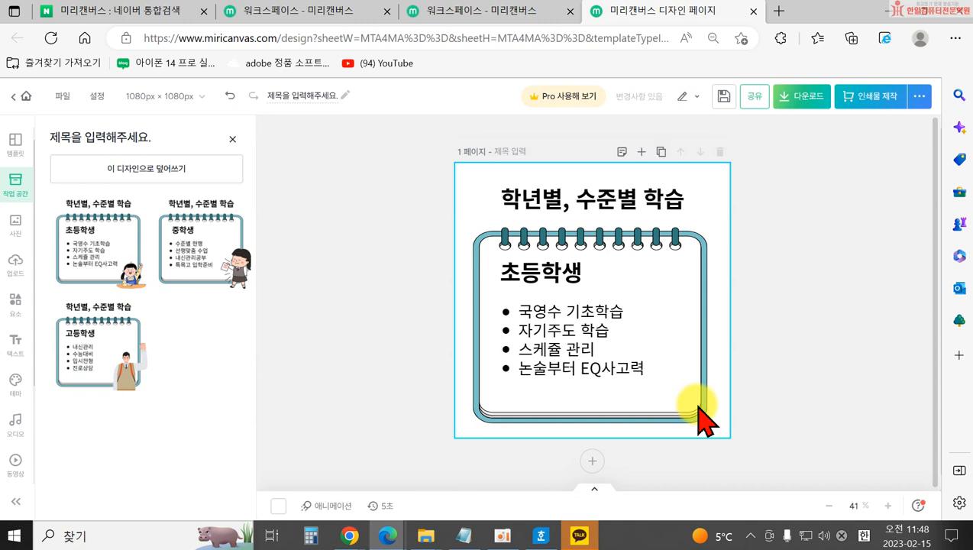
Colour the 초등학생 heading blue and bring up the photo library.
click(505, 274)
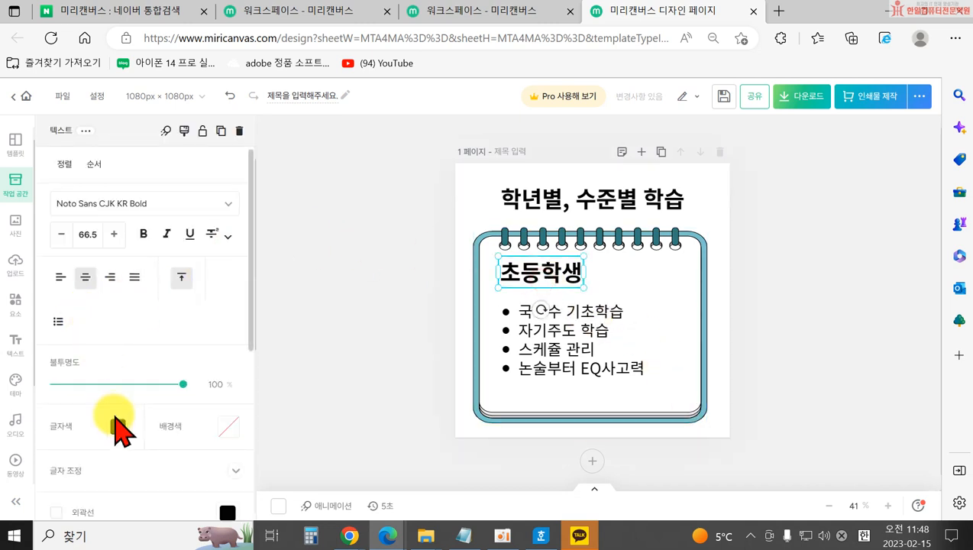
click(118, 427)
click(234, 325)
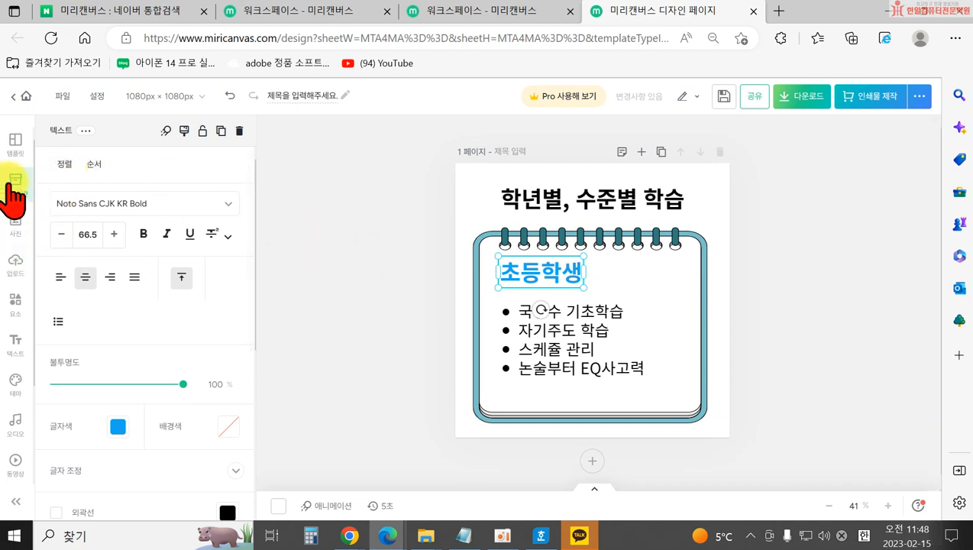
click(322, 278)
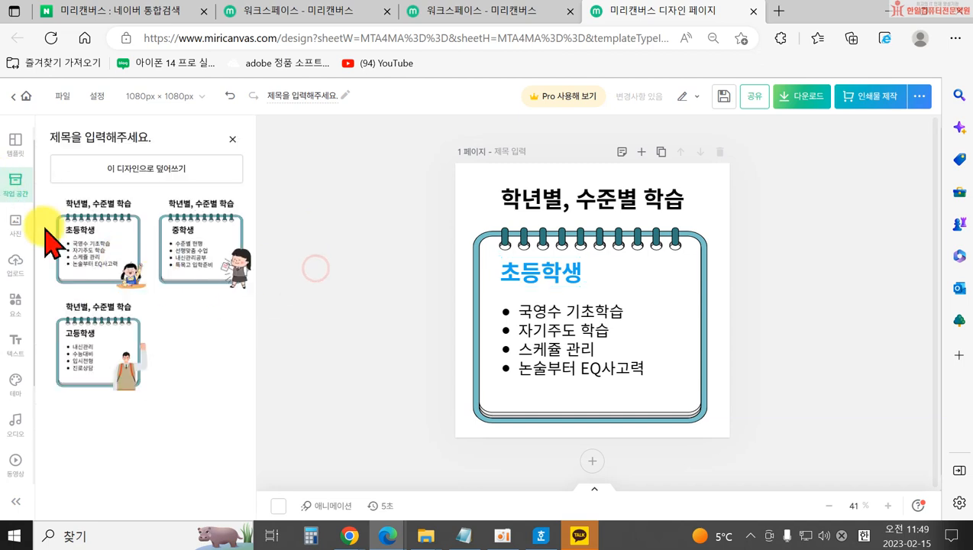
click(15, 226)
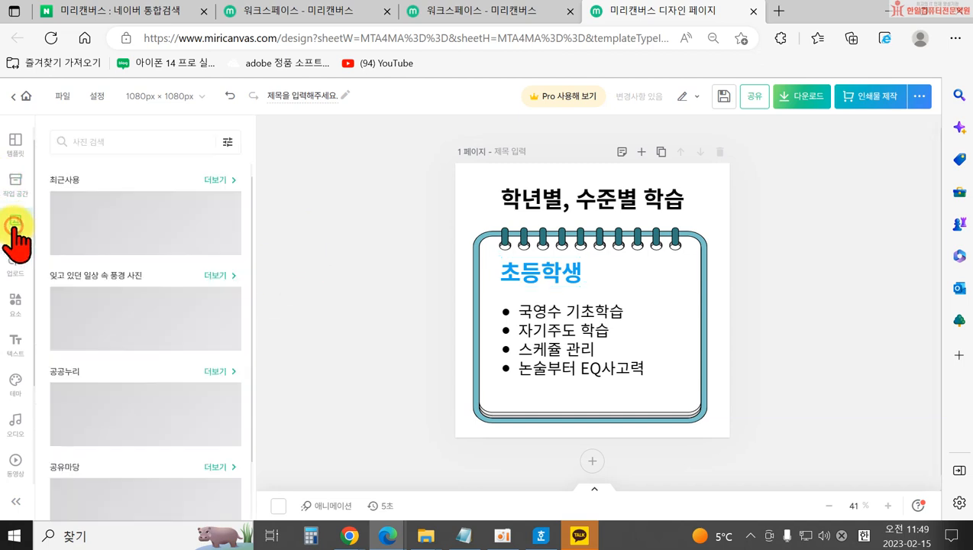
Delete all four elements from the page and search photos for 네일아트.
drag(397, 136, 832, 435)
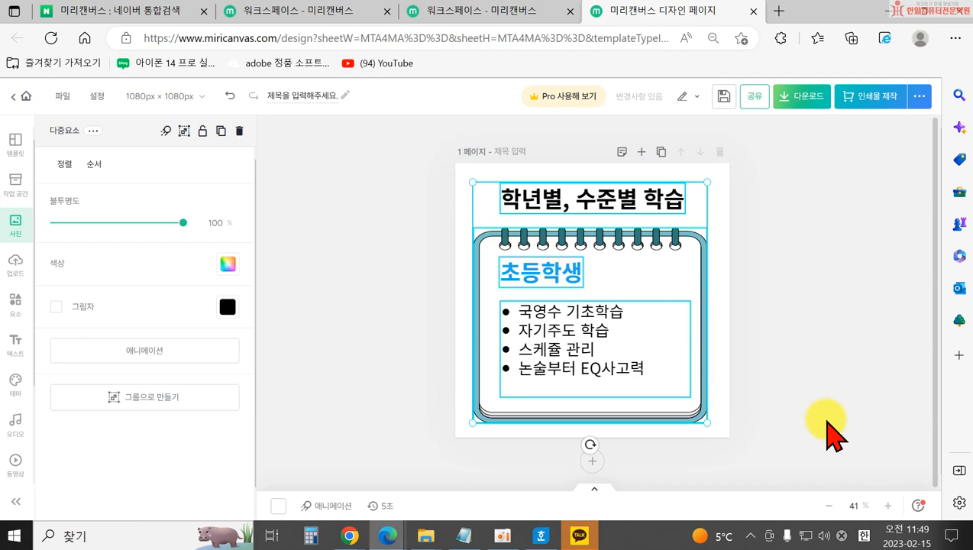
key(Delete)
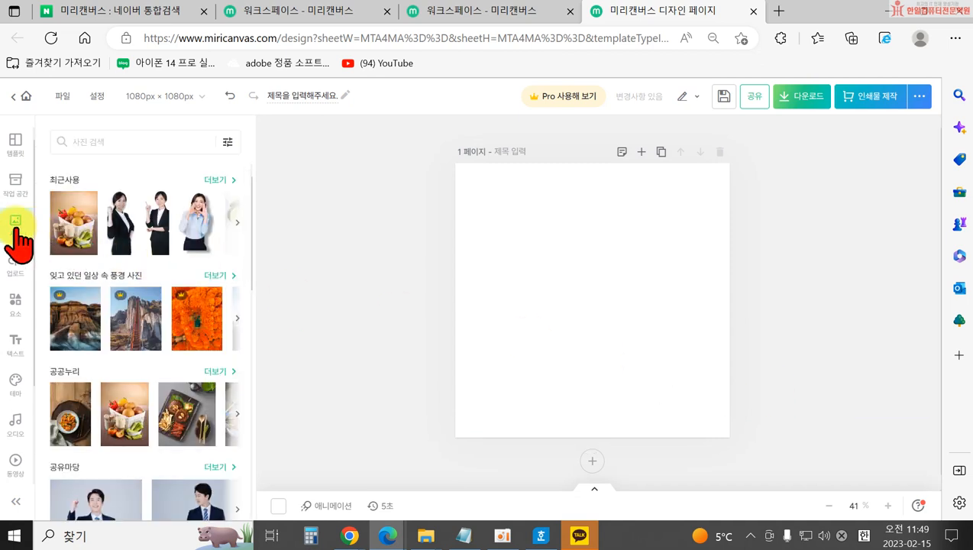
click(89, 140)
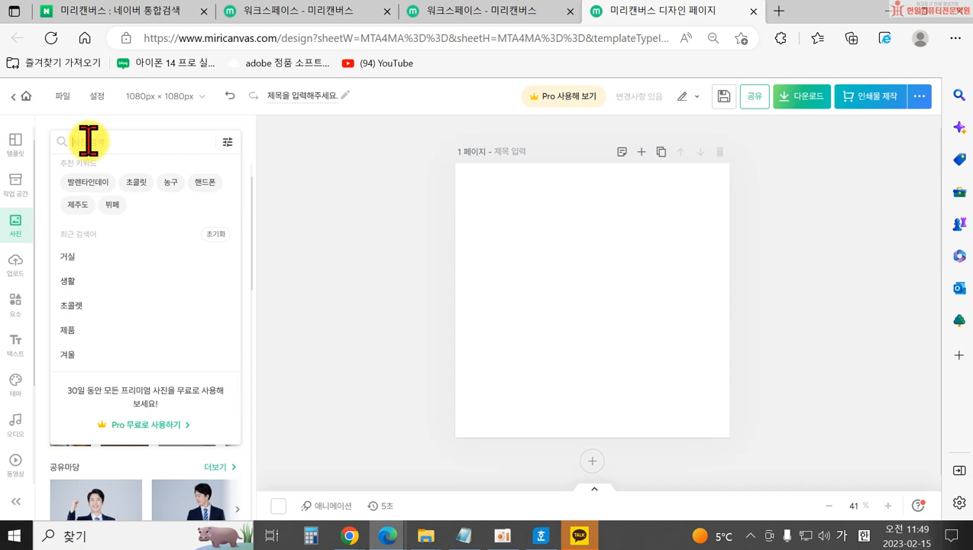
text(네일아트)
key(Return)
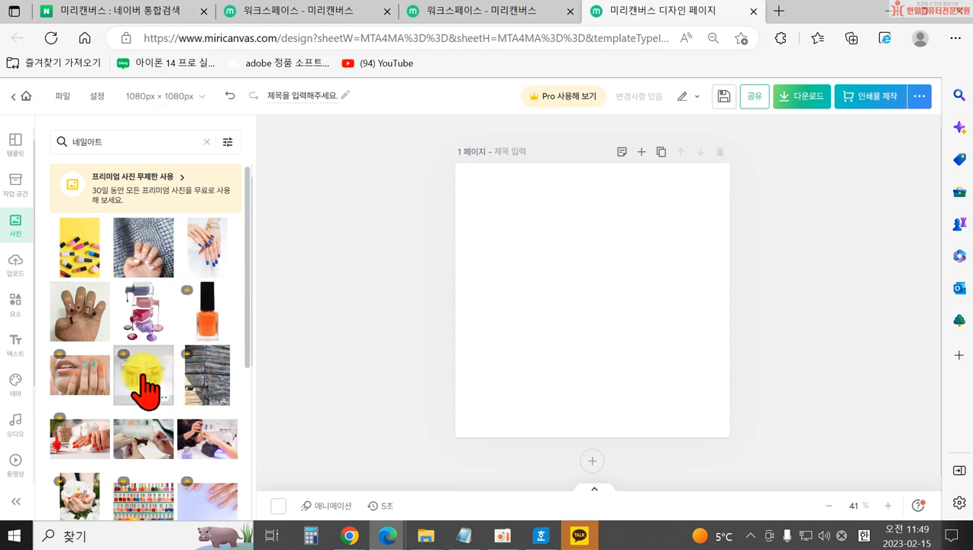
click(81, 261)
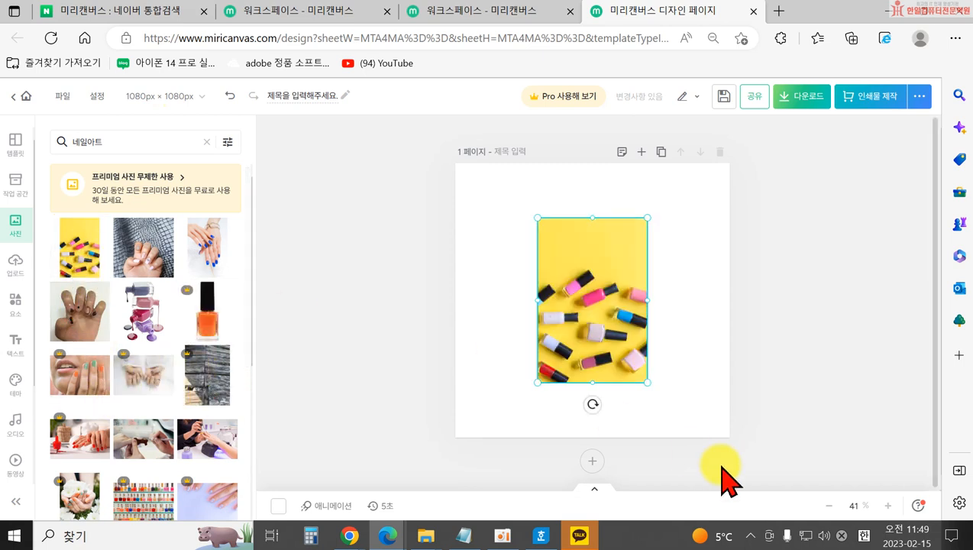
drag(648, 380, 768, 475)
drag(539, 223, 457, 162)
key(Delete)
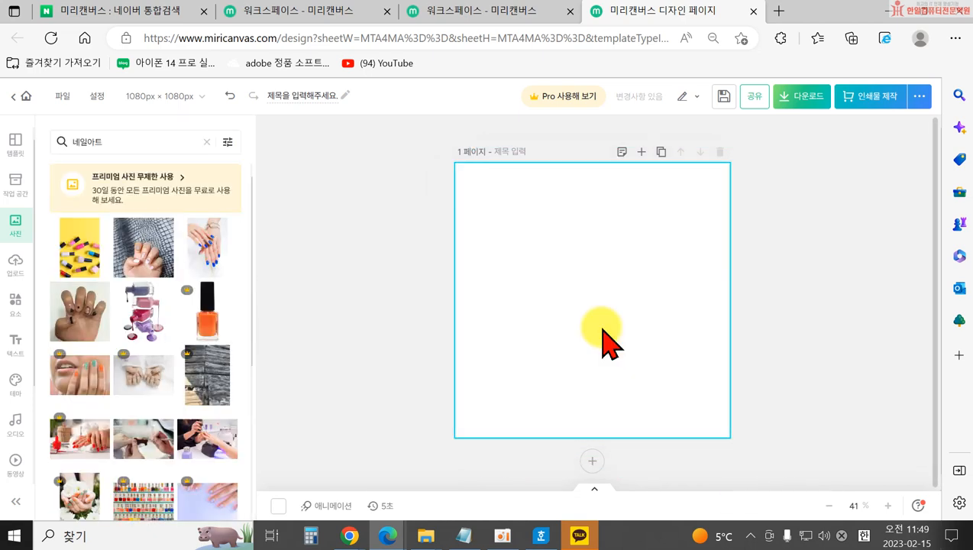
click(77, 245)
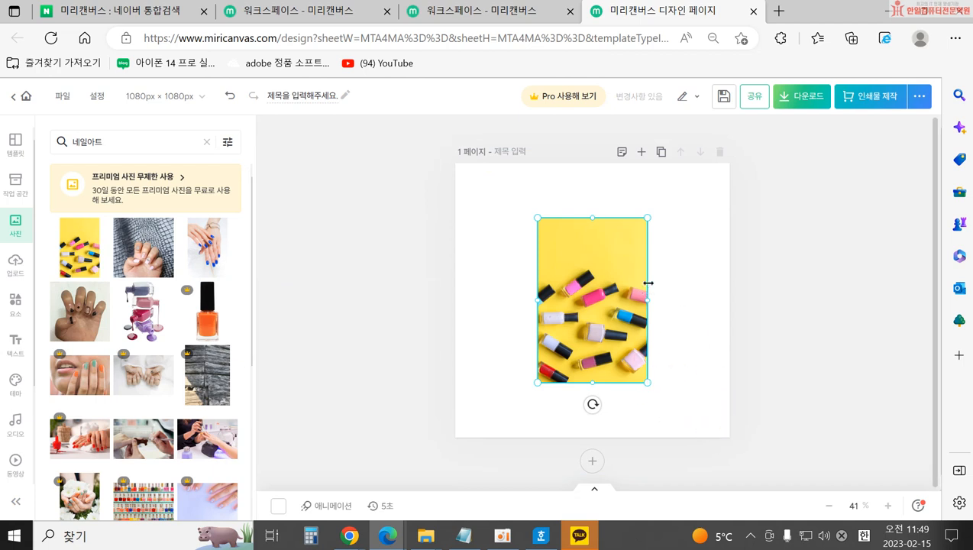
drag(646, 218, 735, 116)
drag(541, 379, 403, 521)
drag(545, 356, 560, 412)
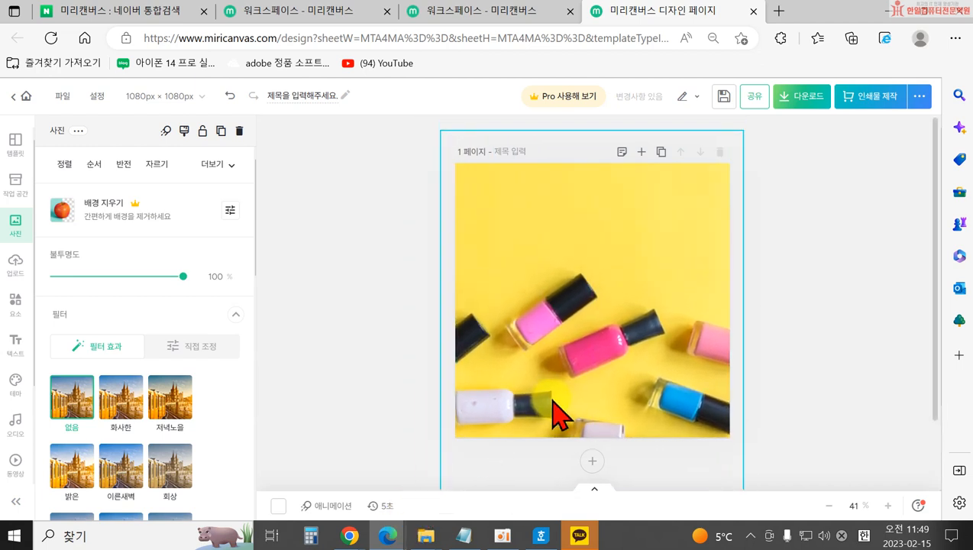
drag(617, 379, 623, 353)
key(Delete)
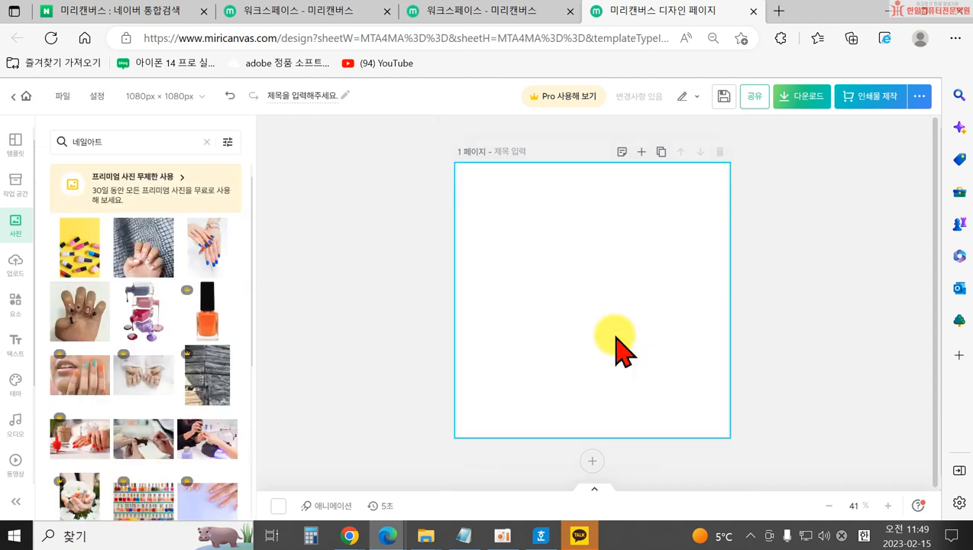
Add the 네일아트 photo of hands with a pink polish bottle, enlarge it and centre it on the page.
scroll(185, 380, down, 5)
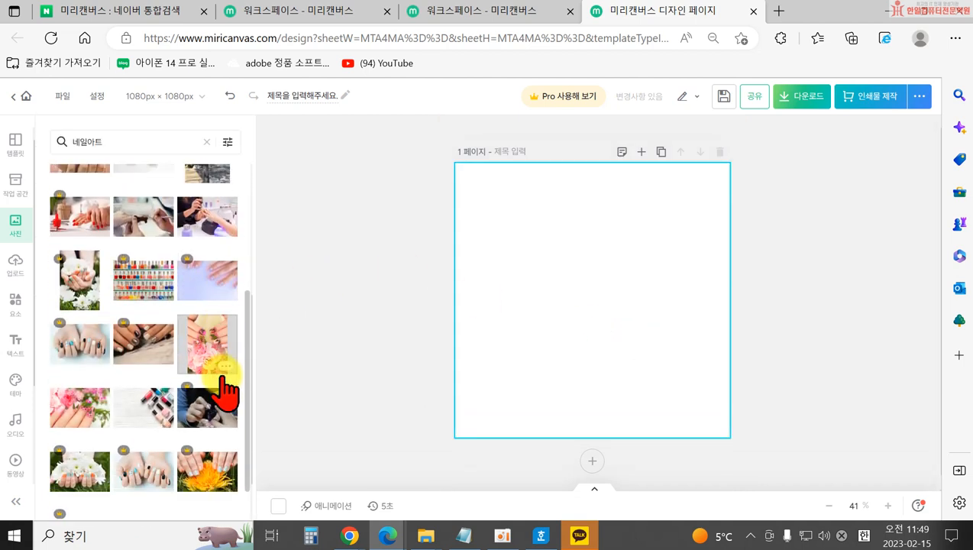
scroll(145, 328, down, 2)
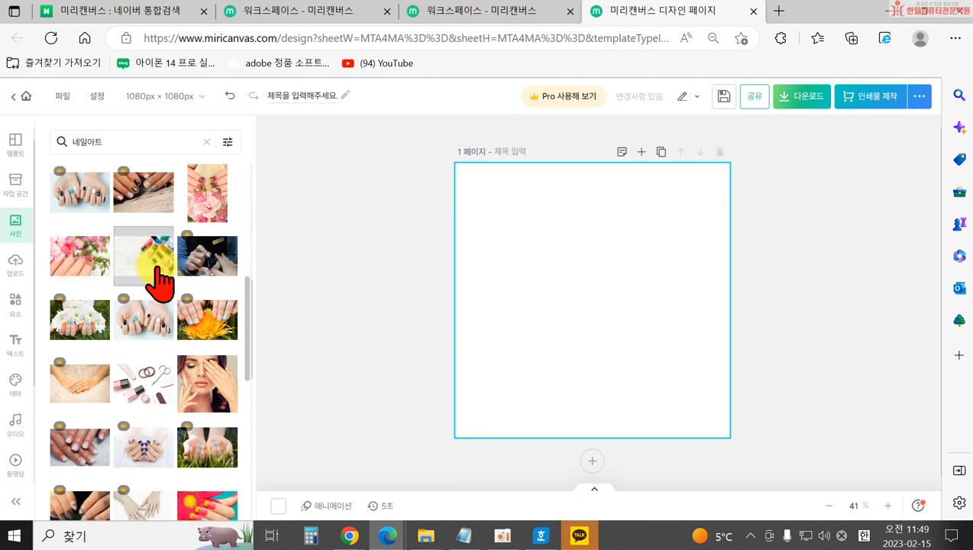
scroll(78, 424, down, 5)
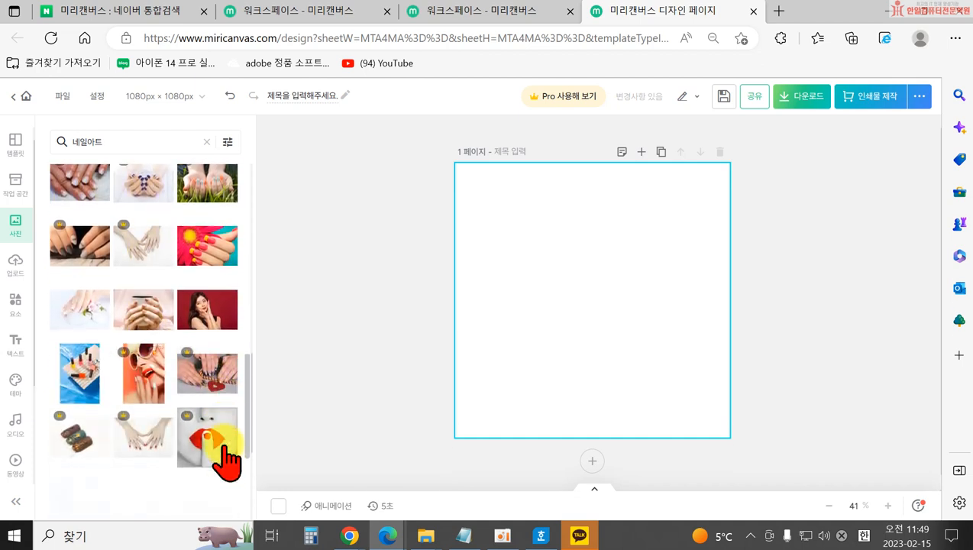
scroll(96, 462, down, 2)
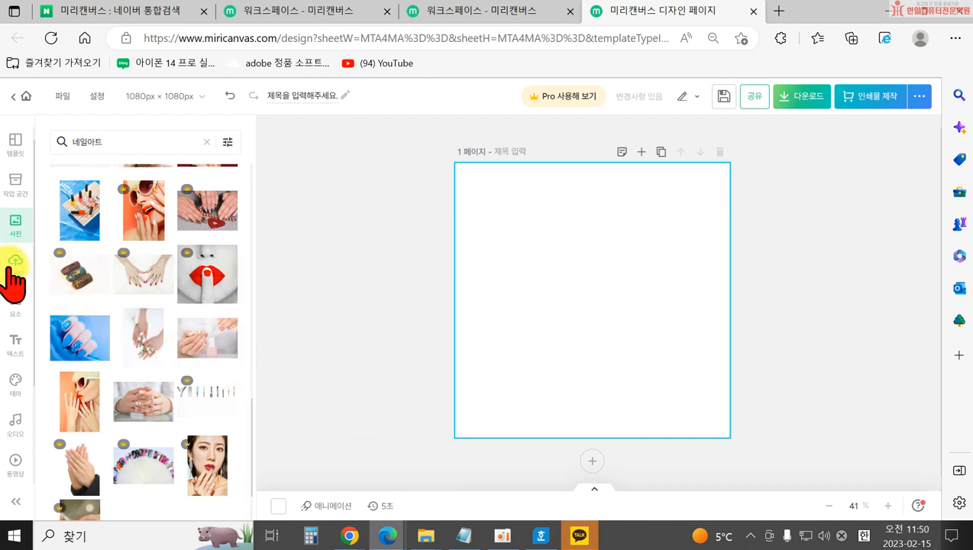
scroll(206, 456, down, 1)
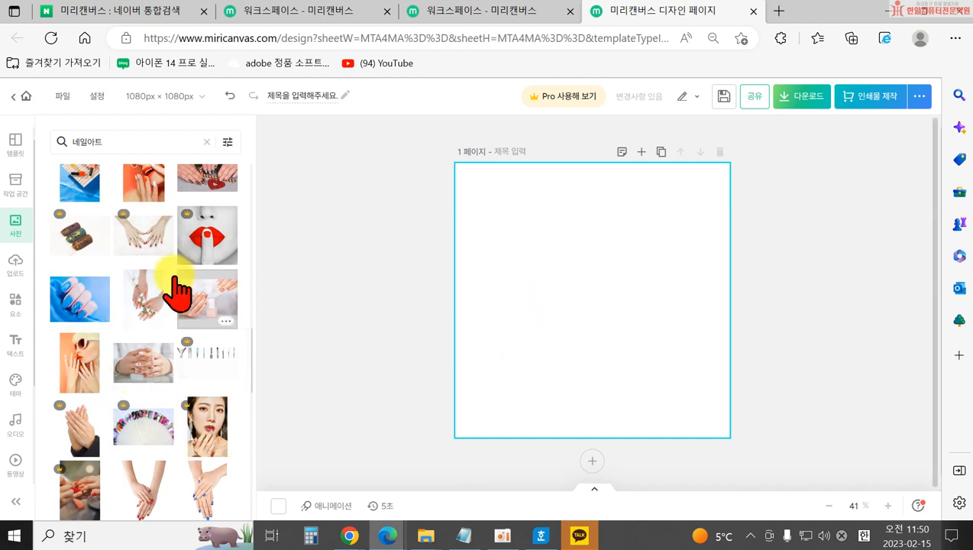
click(215, 317)
drag(669, 354, 798, 436)
drag(591, 415, 520, 396)
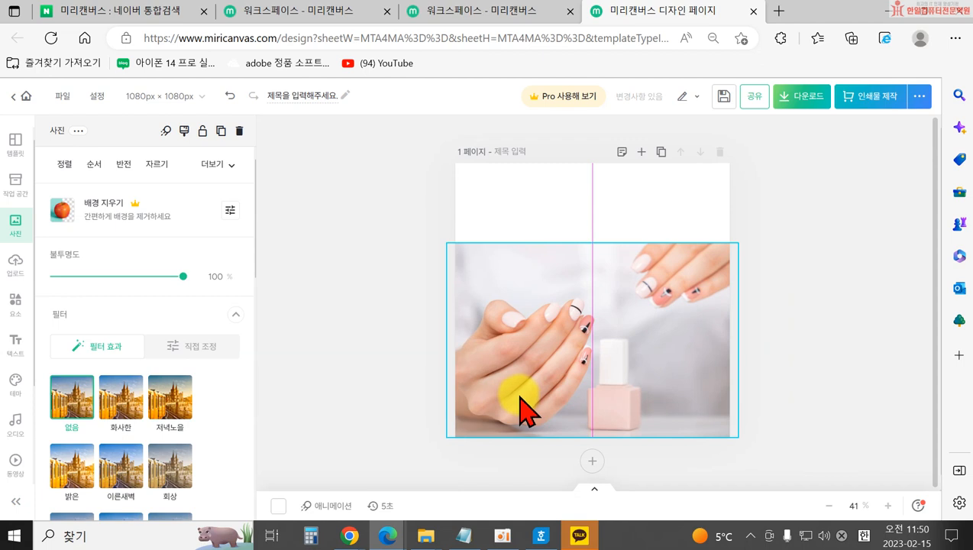
click(772, 330)
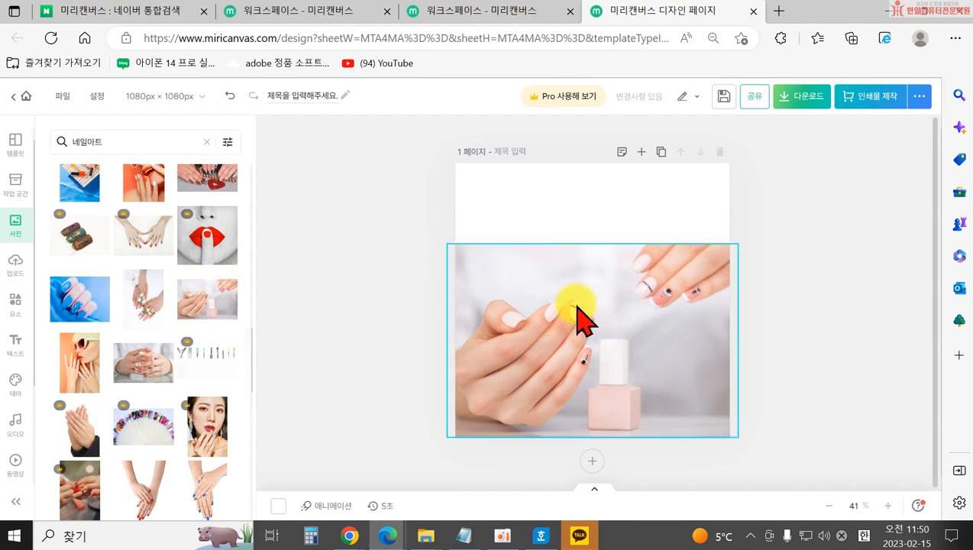
Select the hands photo and try the 저녁노을, 밝은 and 화사한 filters on it.
click(554, 302)
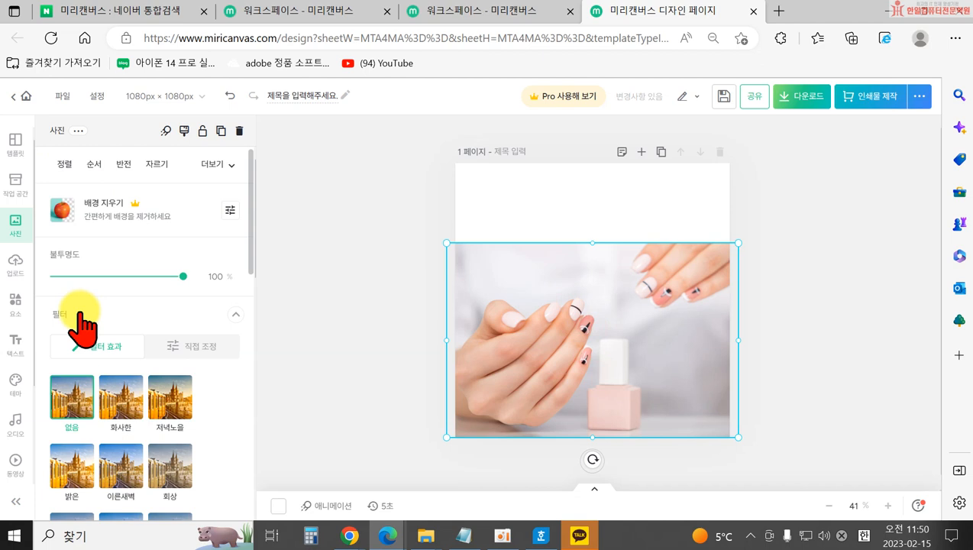
scroll(77, 321, down, 2)
scroll(96, 261, up, 2)
mouse_move(183, 276)
mouse_down()
mouse_move(98, 279)
mouse_move(198, 284)
mouse_up()
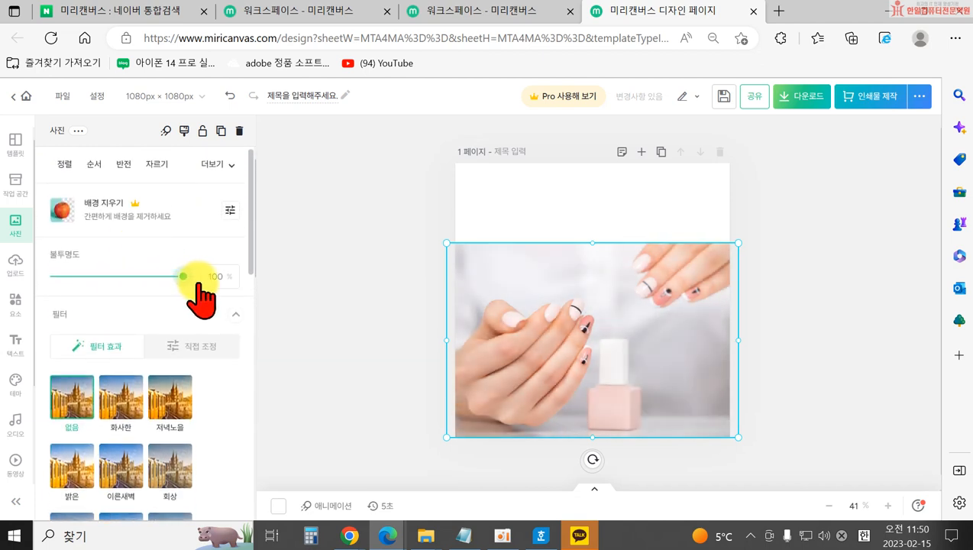
scroll(205, 336, down, 3)
click(159, 289)
click(77, 336)
click(77, 304)
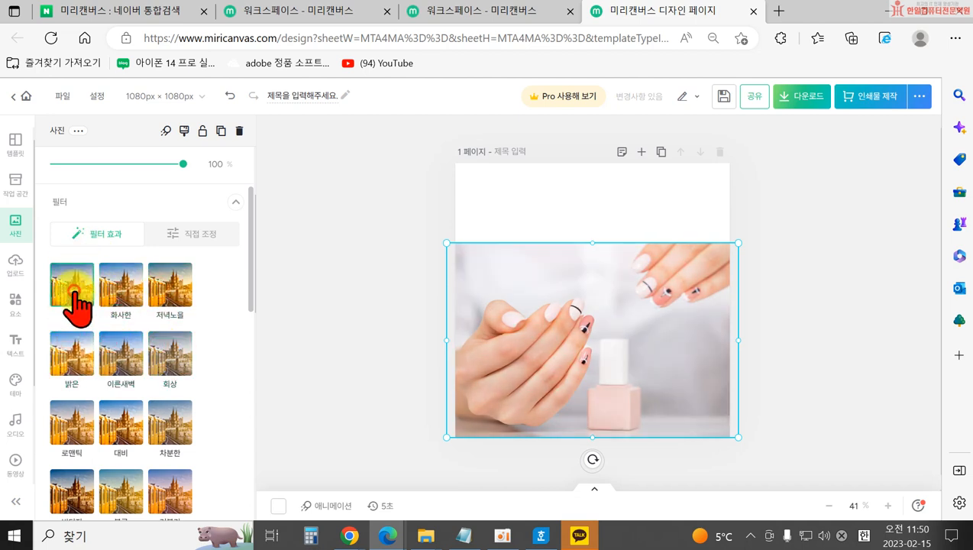
click(111, 304)
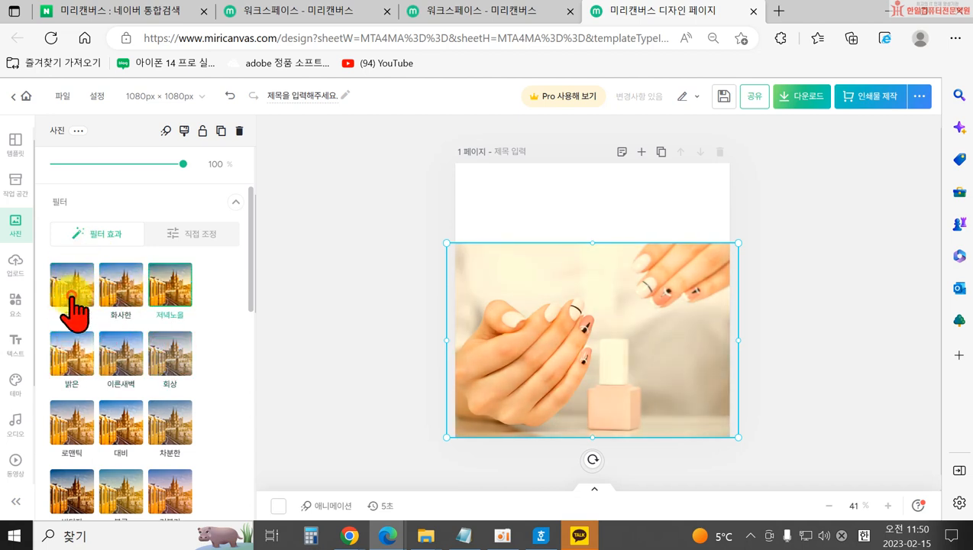
In 직접 조정, set brightness 18, contrast 1 and saturation 17.
click(195, 239)
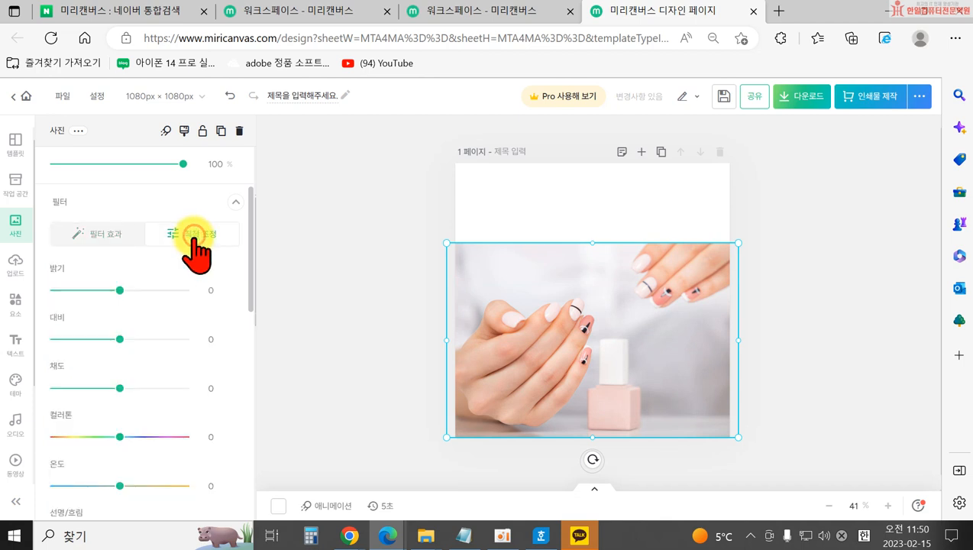
drag(118, 289, 138, 290)
mouse_move(123, 339)
mouse_down()
mouse_move(130, 338)
mouse_move(109, 340)
mouse_up()
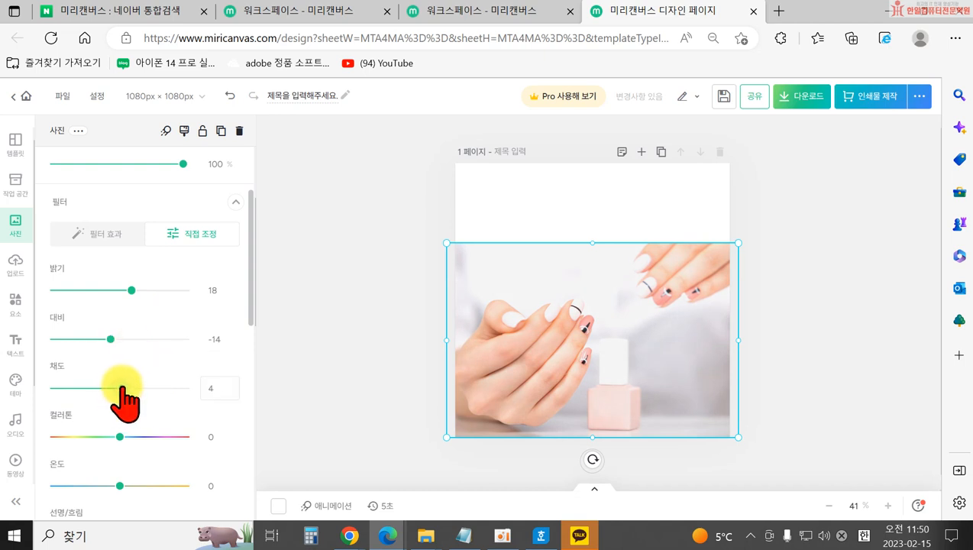
drag(133, 387, 131, 388)
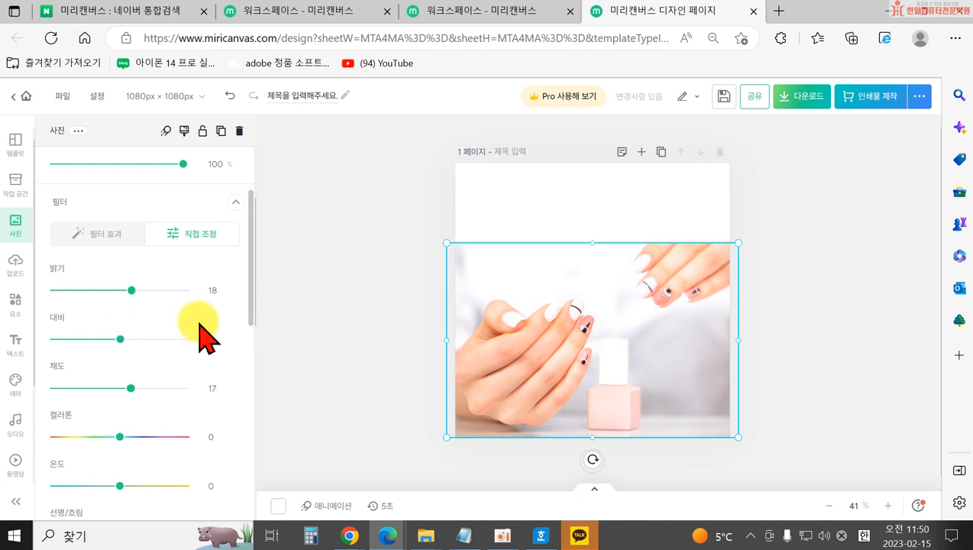
scroll(191, 404, down, 2)
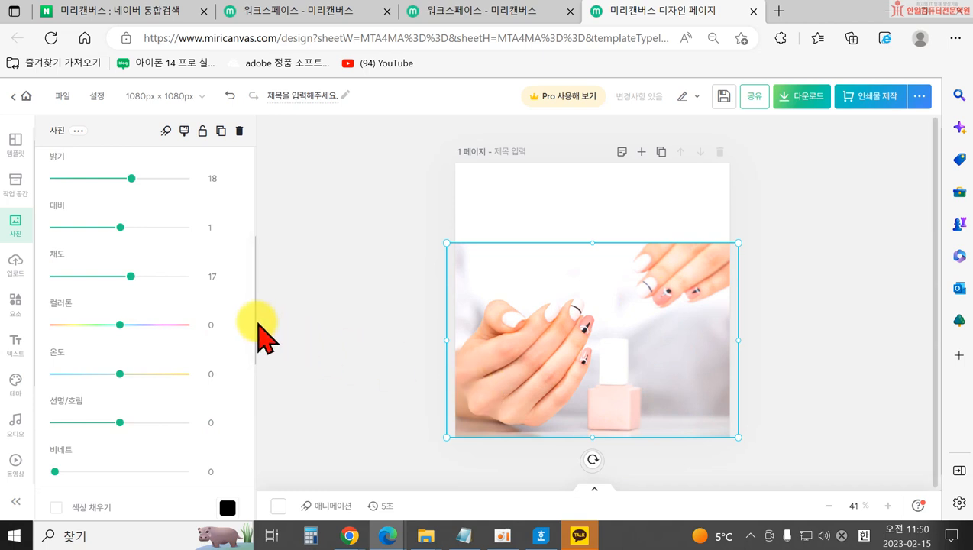
scroll(187, 424, down, 2)
scroll(145, 382, down, 2)
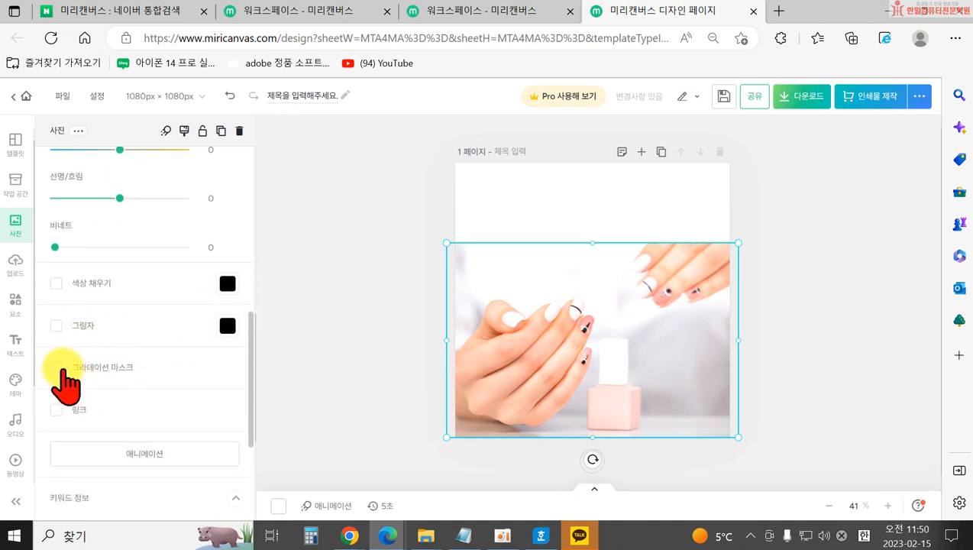
scroll(69, 405, down, 1)
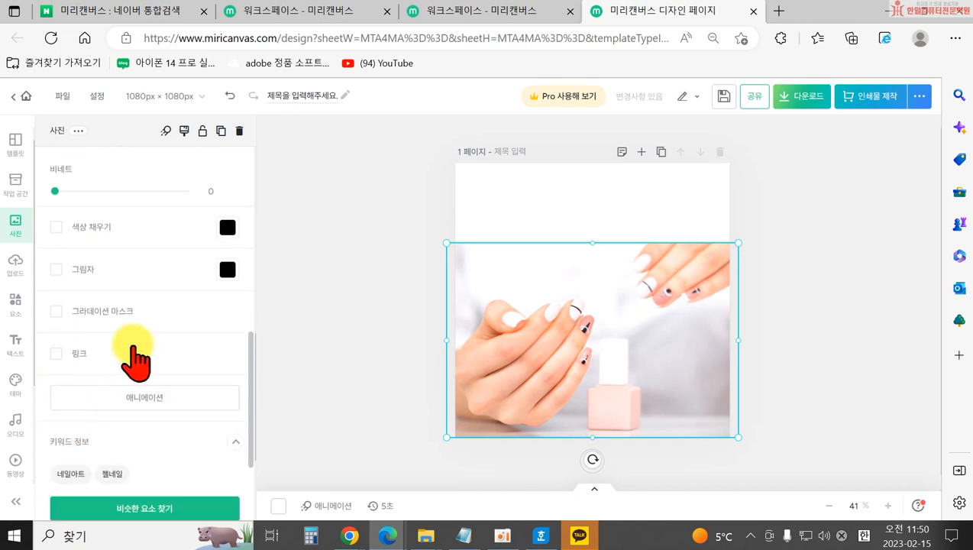
Move the nail photo up slightly and shrink it.
scroll(139, 349, down, 1)
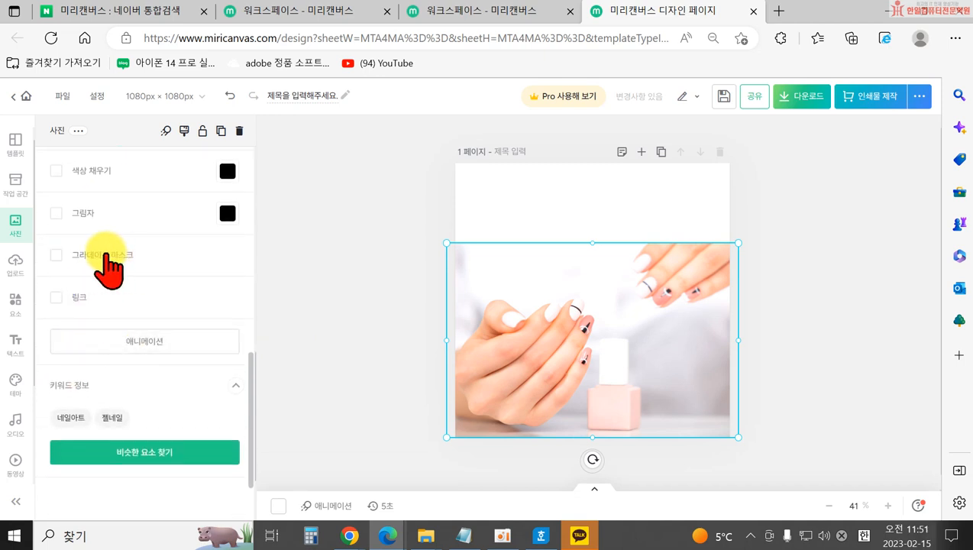
drag(620, 359, 640, 330)
drag(760, 408, 695, 365)
click(703, 400)
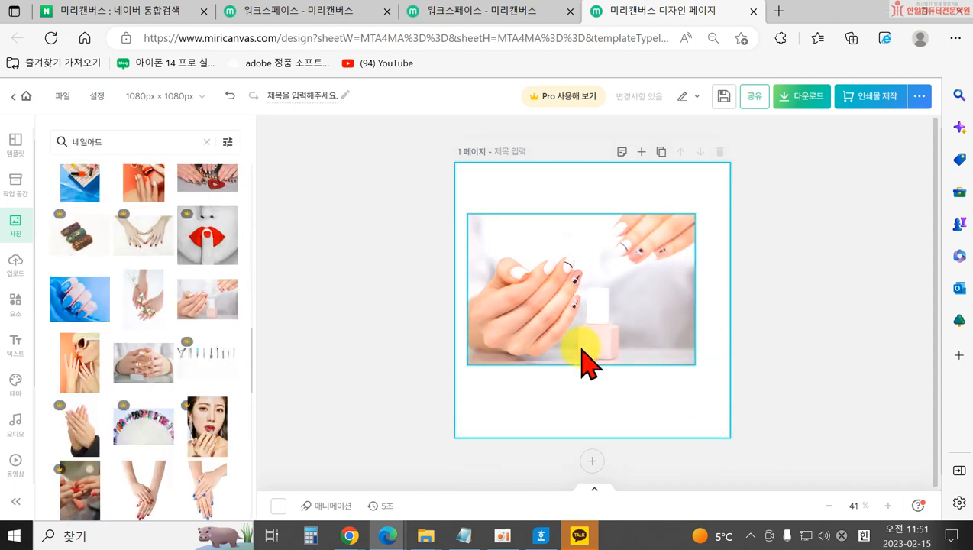
click(582, 263)
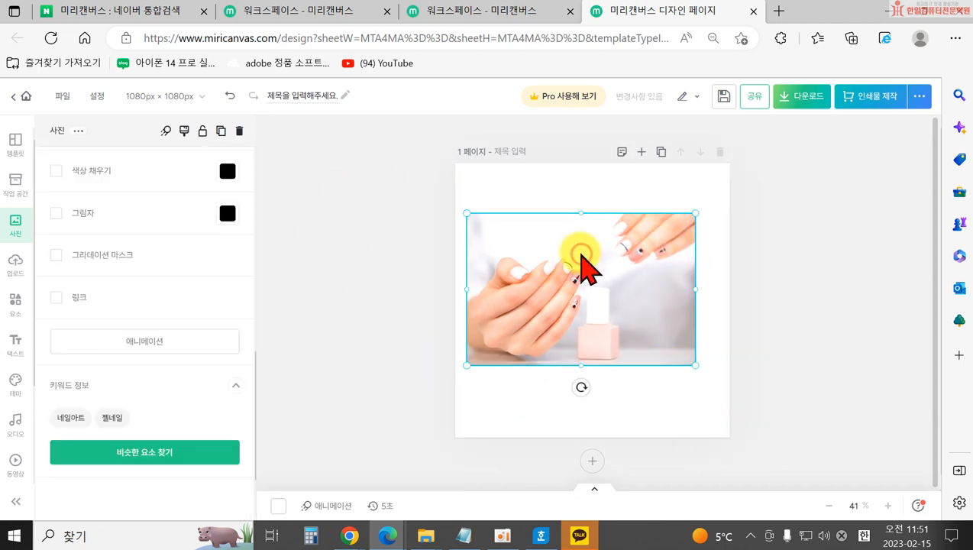
Turn on the 그라데이션 마스크 and try circle and linear fades, with the direction turned to 121.
click(122, 257)
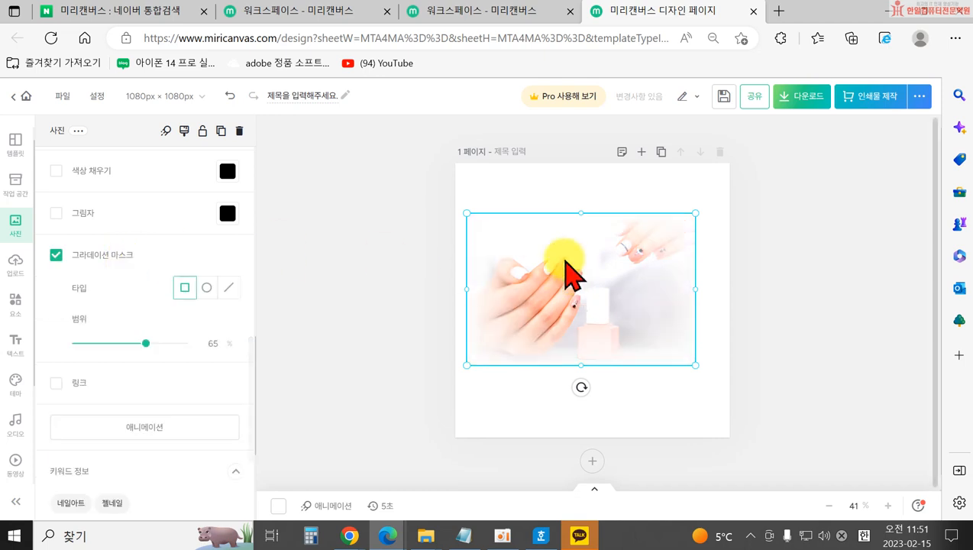
click(379, 359)
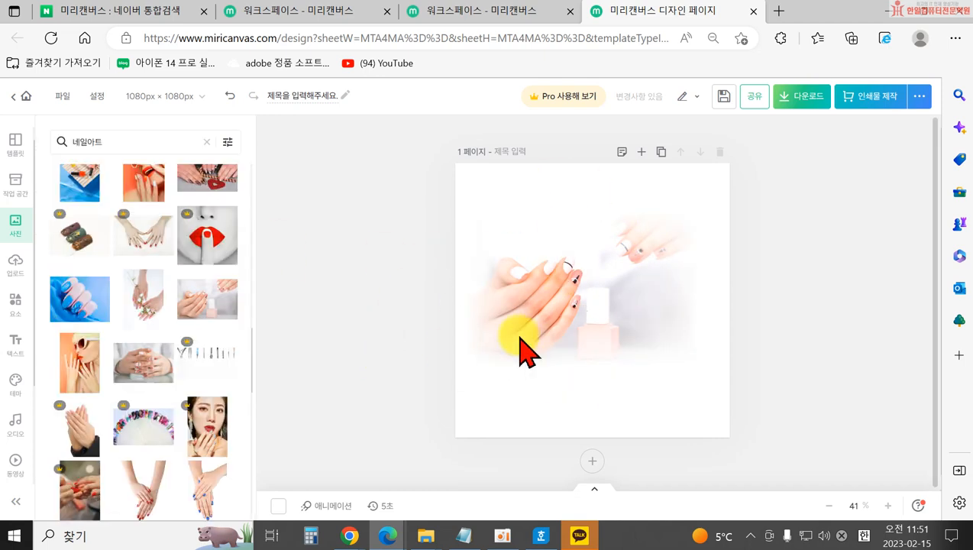
click(559, 317)
mouse_move(146, 343)
mouse_down()
mouse_move(166, 343)
mouse_move(144, 343)
mouse_up()
click(206, 287)
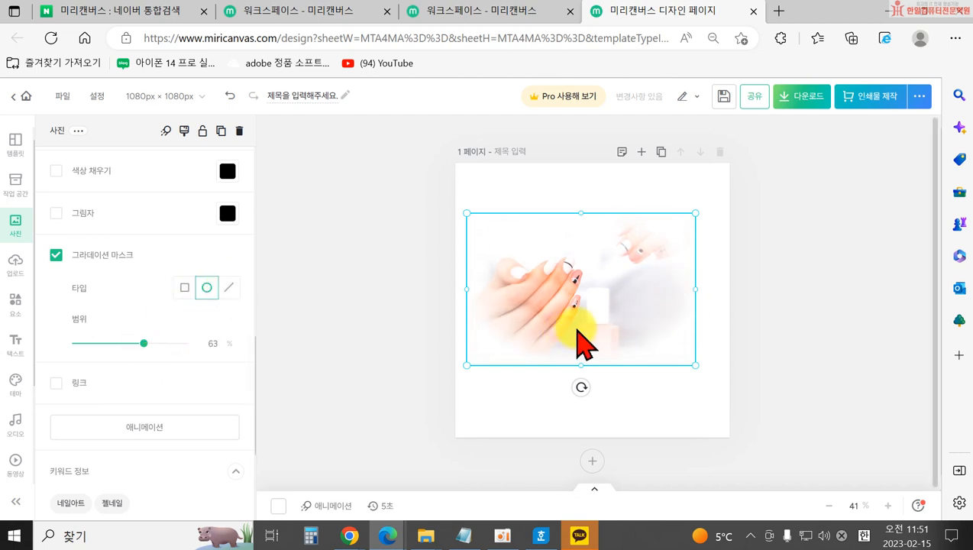
click(228, 287)
drag(76, 343, 139, 352)
mouse_move(147, 398)
mouse_down()
mouse_move(129, 397)
mouse_move(146, 399)
mouse_move(142, 392)
mouse_up()
drag(139, 343, 111, 344)
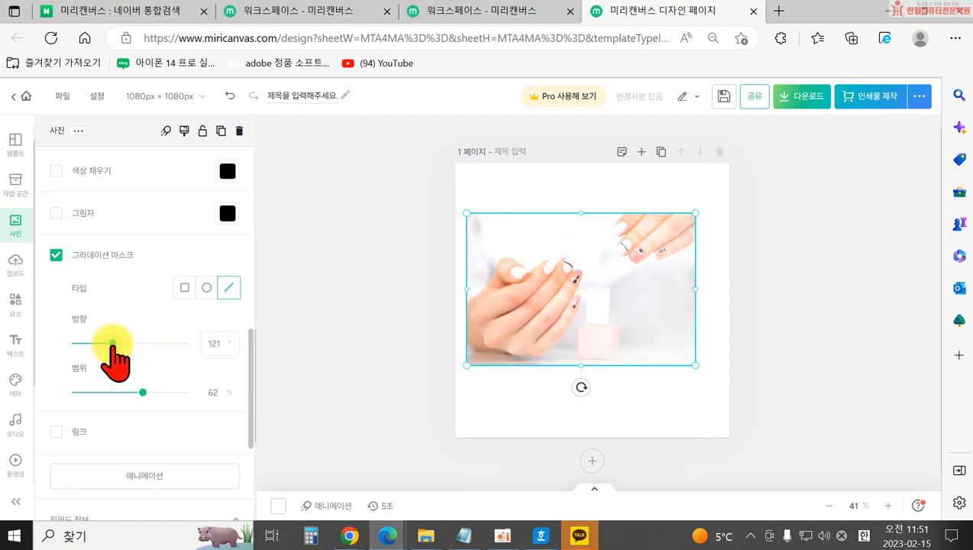
Settle on a square gradient mask with a 62% range and preview the result.
click(184, 287)
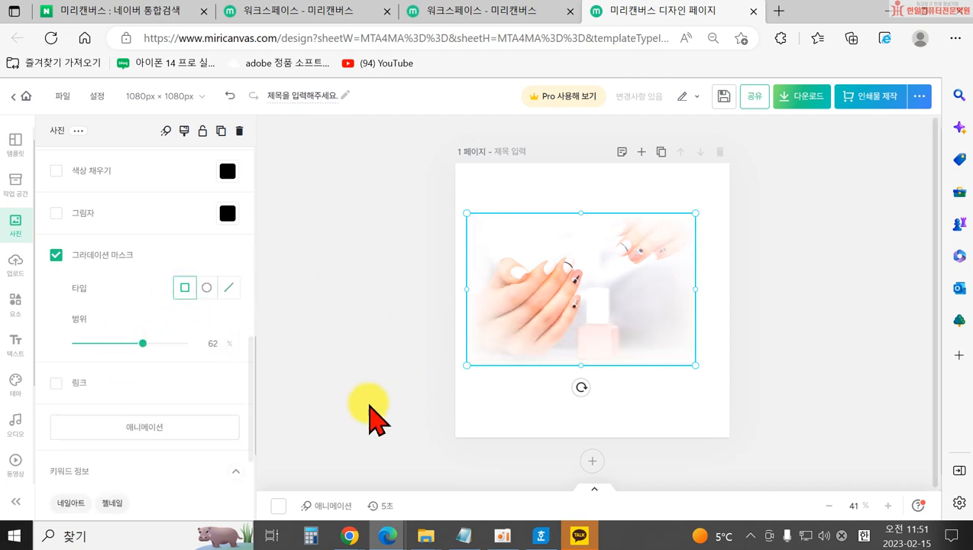
click(412, 380)
click(527, 307)
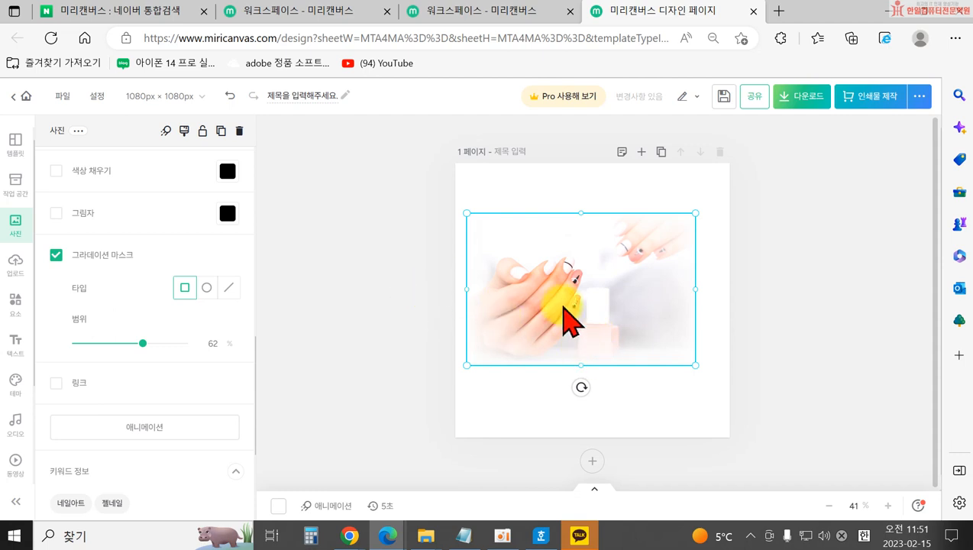
click(368, 356)
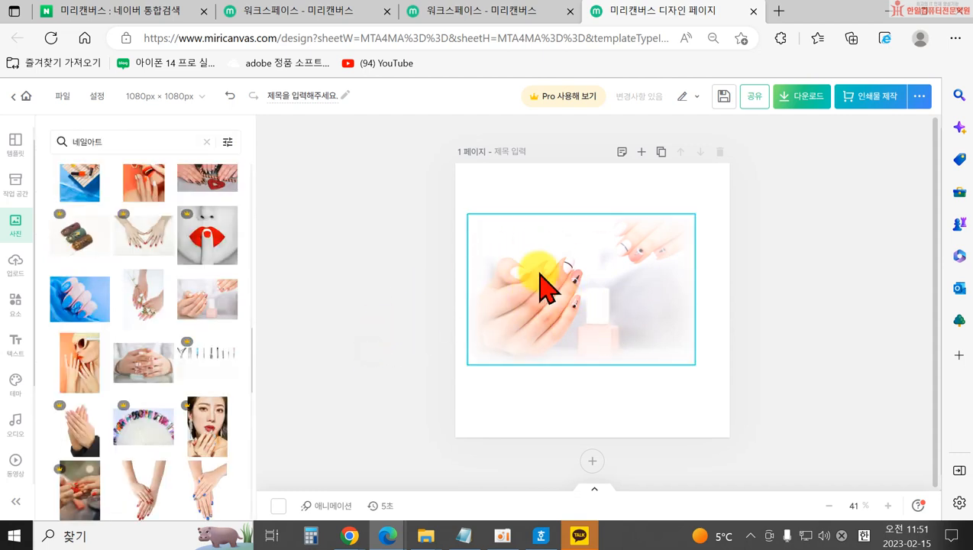
click(556, 309)
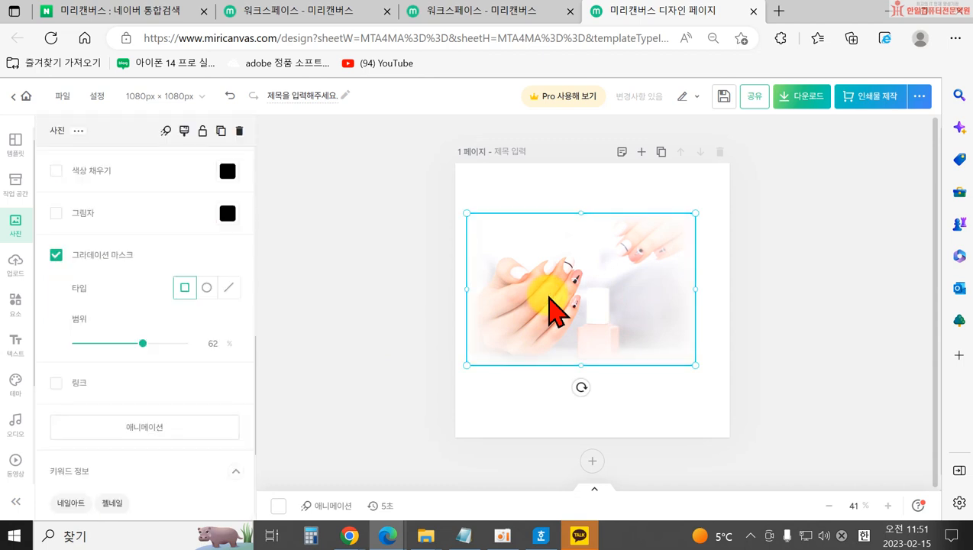
Delete the selected nail photo with the Delete key.
key(Delete)
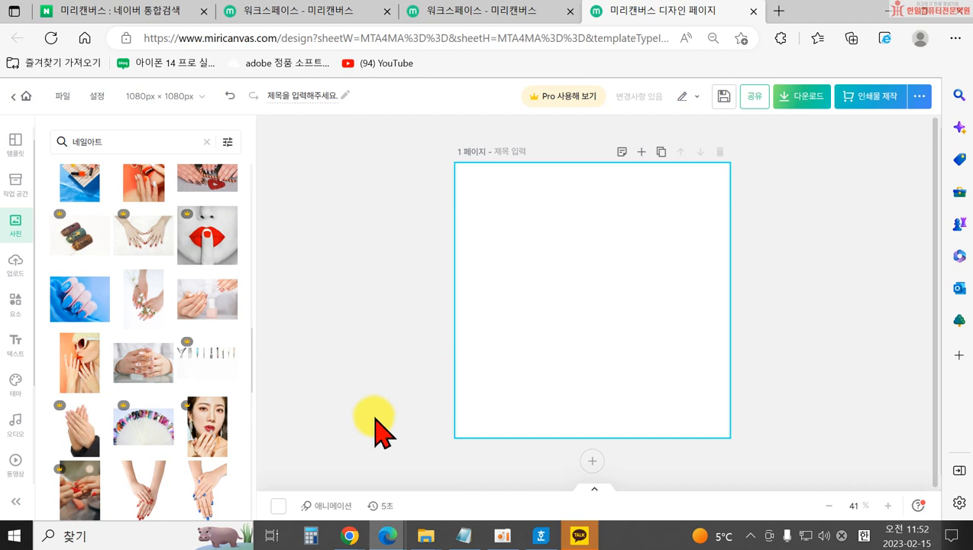
Upload the strawberry dessert image from the Documents > 이수정블로그 folder.
click(16, 273)
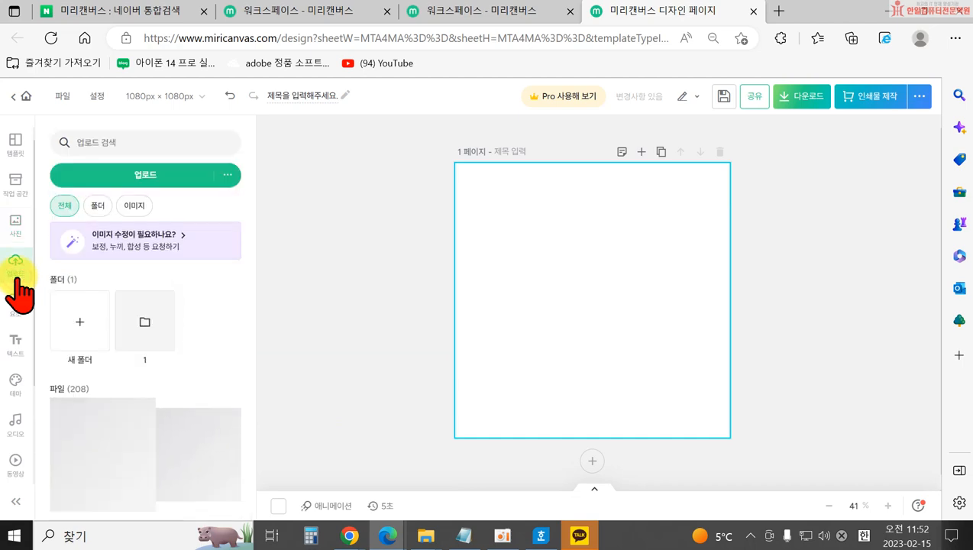
click(119, 173)
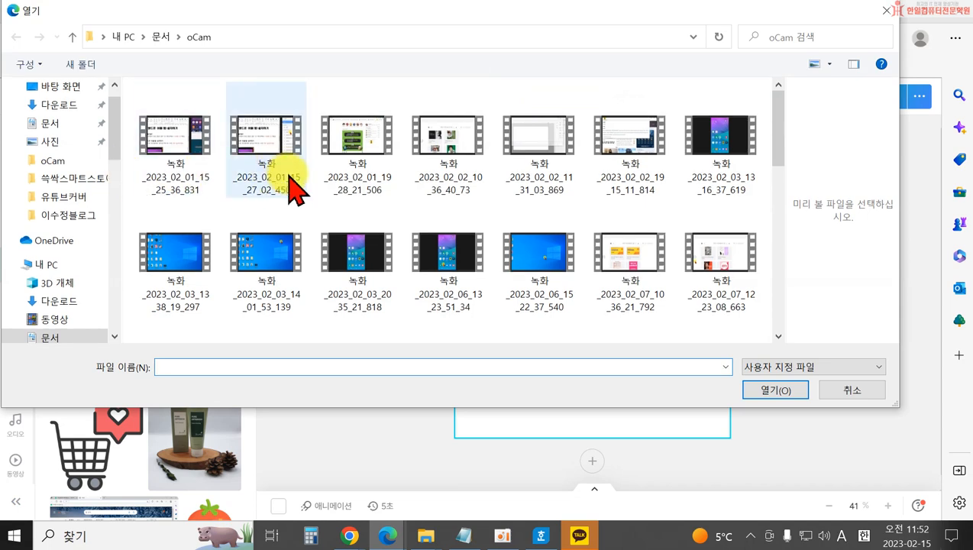
click(54, 124)
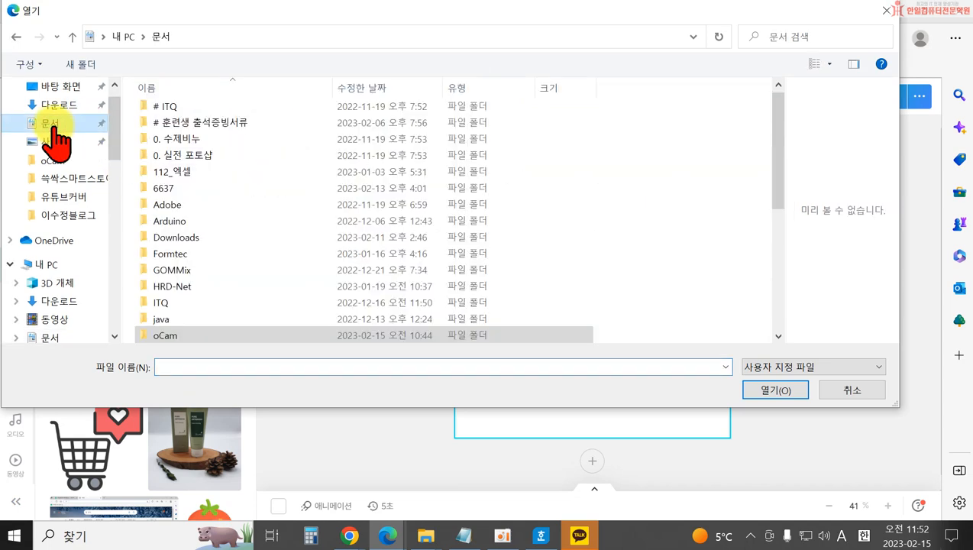
scroll(225, 298, down, 4)
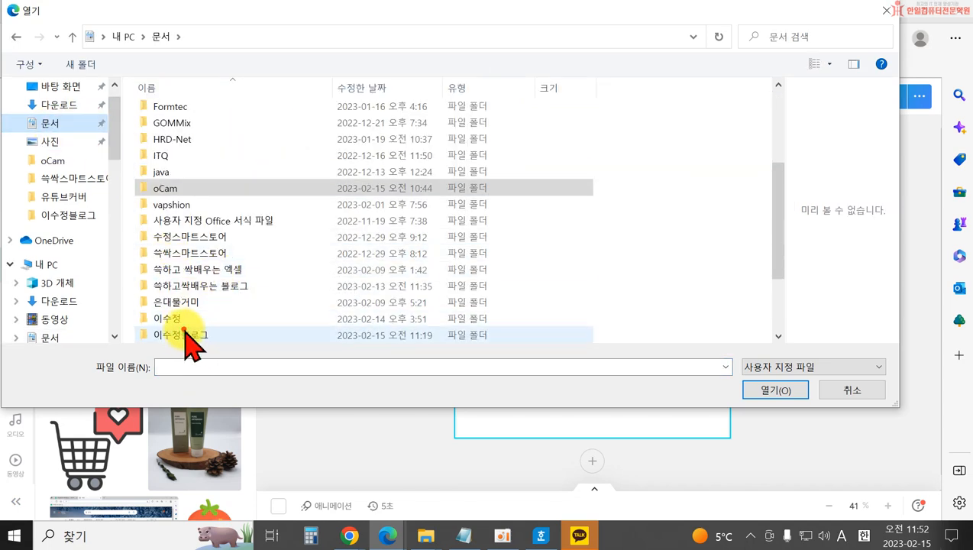
double_click(185, 333)
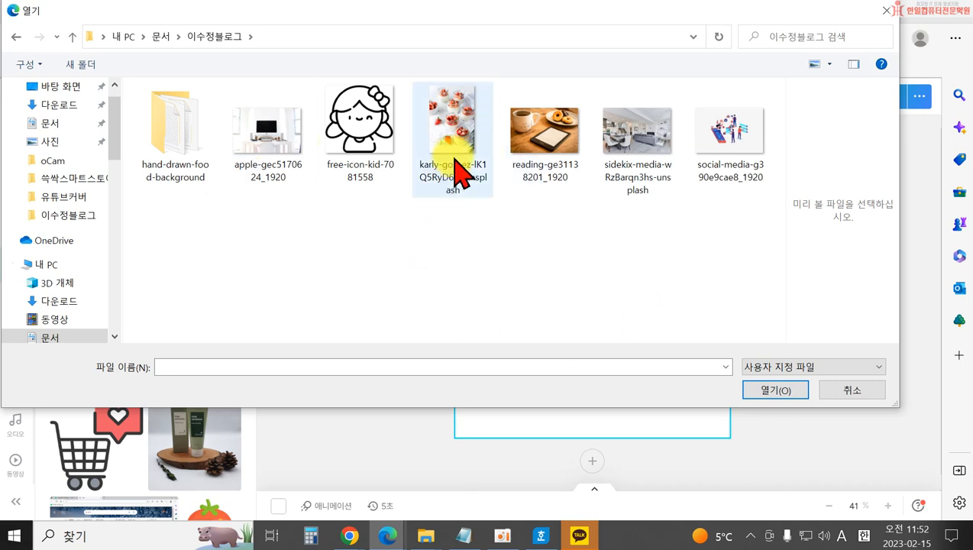
click(458, 174)
click(763, 391)
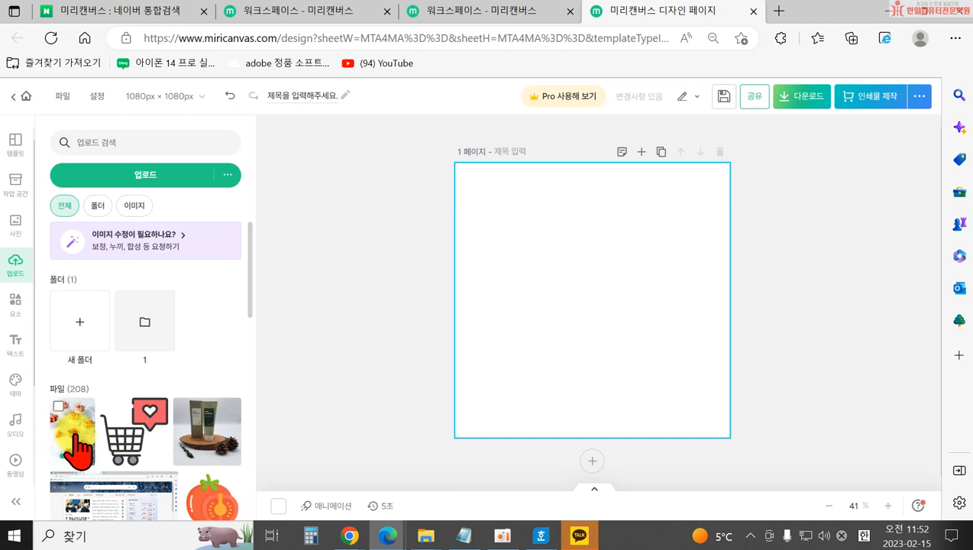
Place the uploaded strawberry image and enlarge it to cover the whole page.
click(76, 450)
drag(648, 384, 776, 470)
drag(532, 217, 363, 135)
drag(506, 243, 539, 298)
click(369, 306)
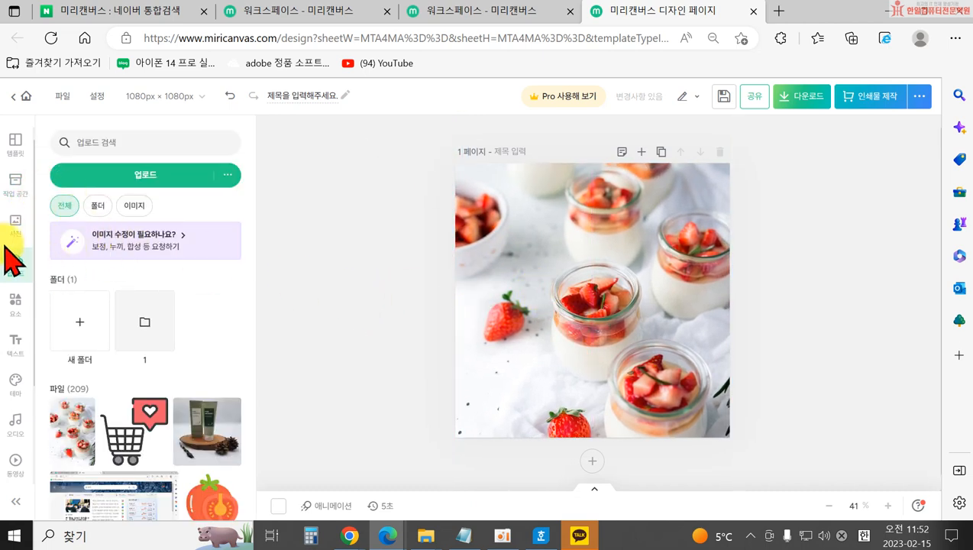
click(15, 224)
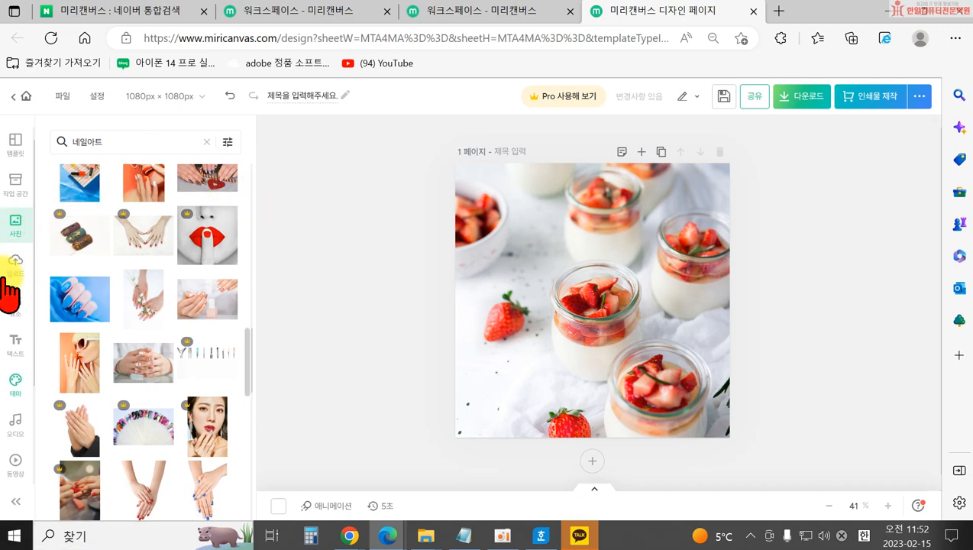
drag(656, 348, 633, 348)
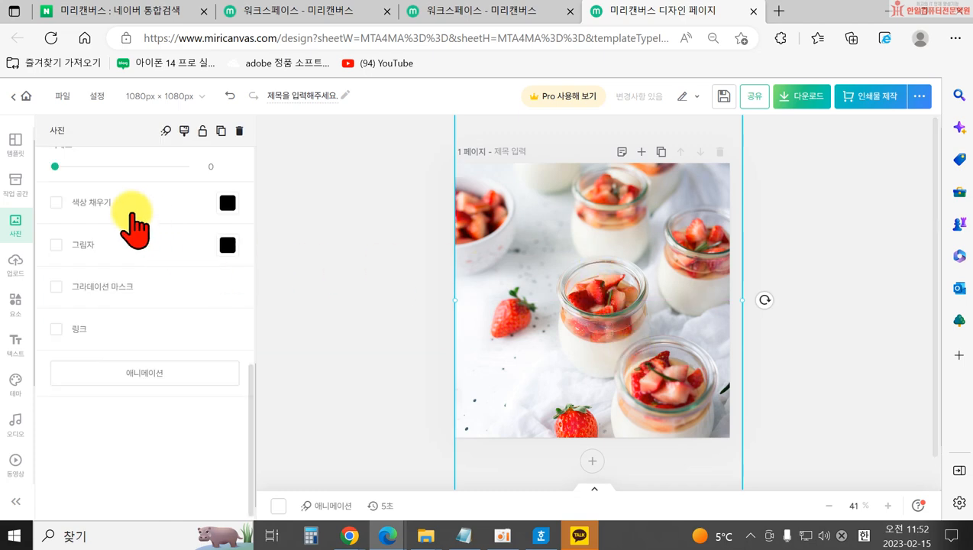
Set the strawberry image's brightness to 10 and contrast to 20.
scroll(144, 263, up, 6)
mouse_move(118, 396)
mouse_down()
mouse_move(105, 396)
mouse_move(122, 396)
mouse_up()
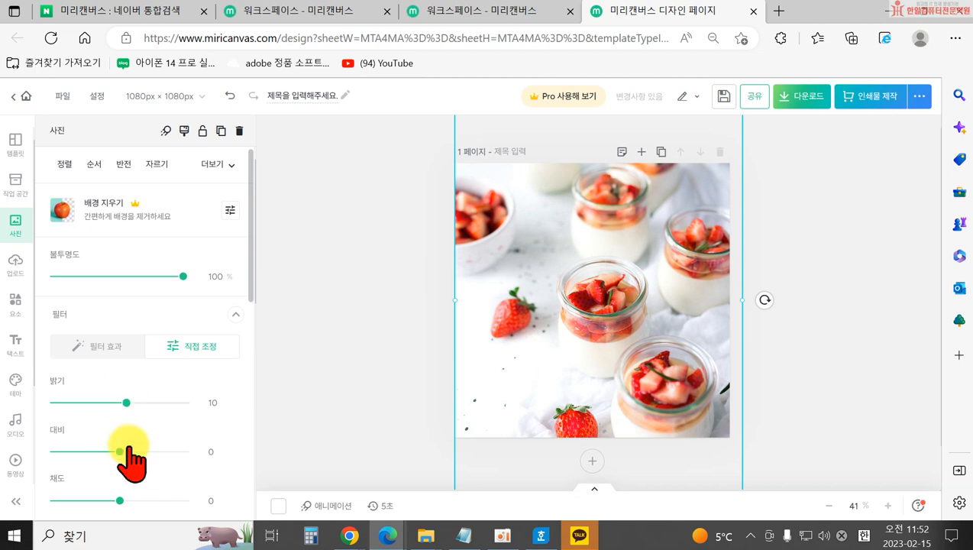
drag(132, 451, 133, 451)
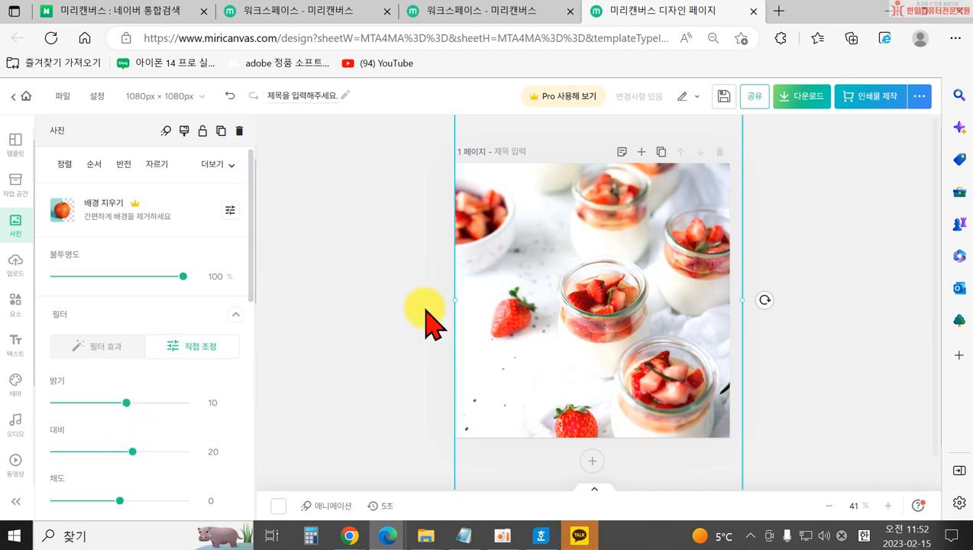
scroll(142, 468, down, 1)
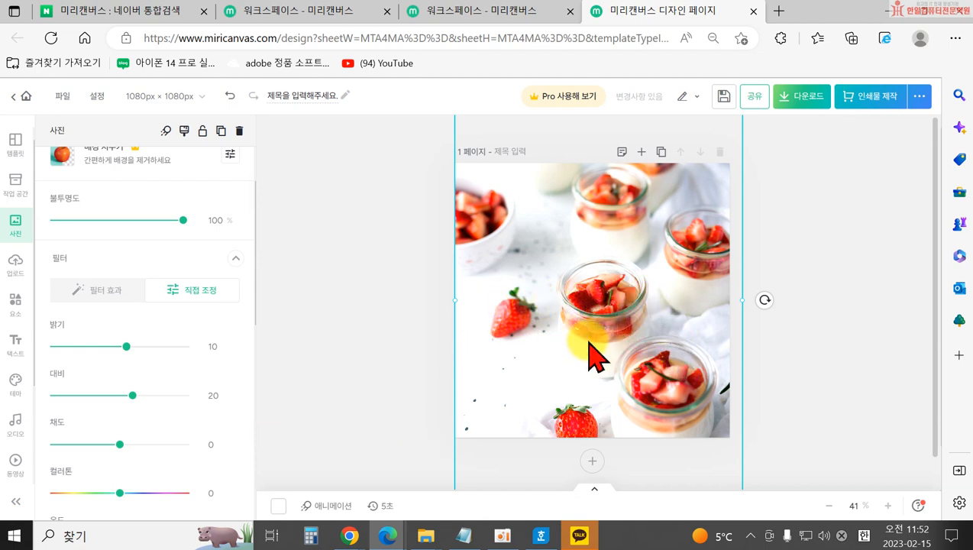
click(16, 264)
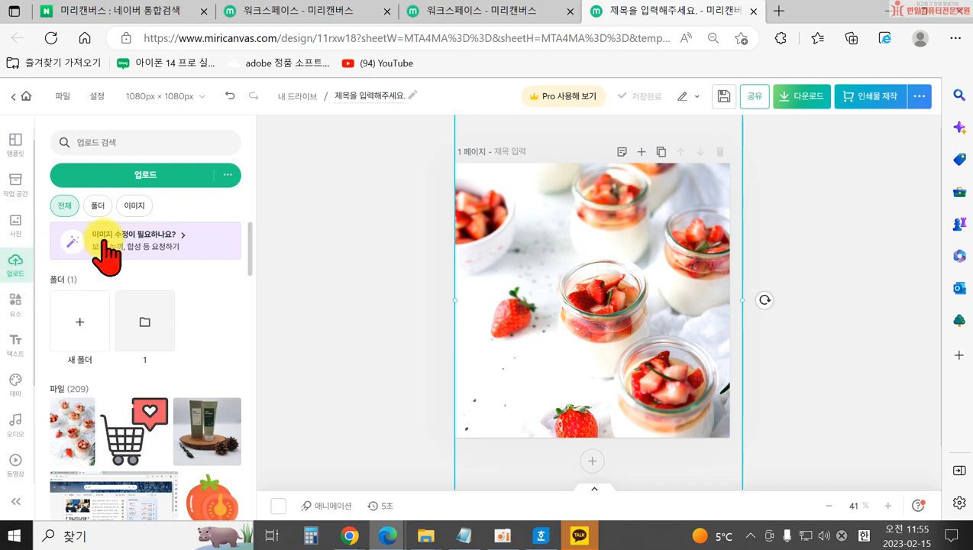
Upload the free-icon-kid-7081558 icon file.
click(114, 174)
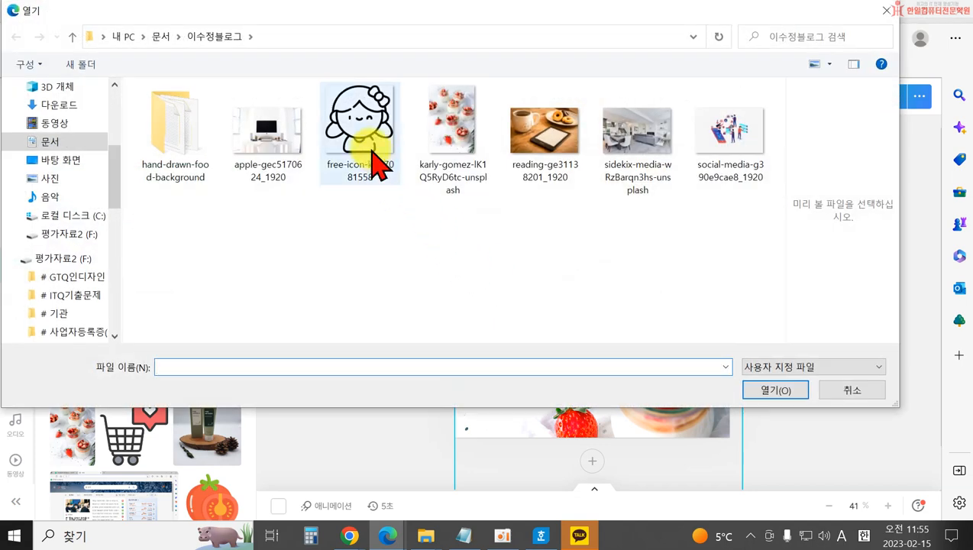
click(361, 146)
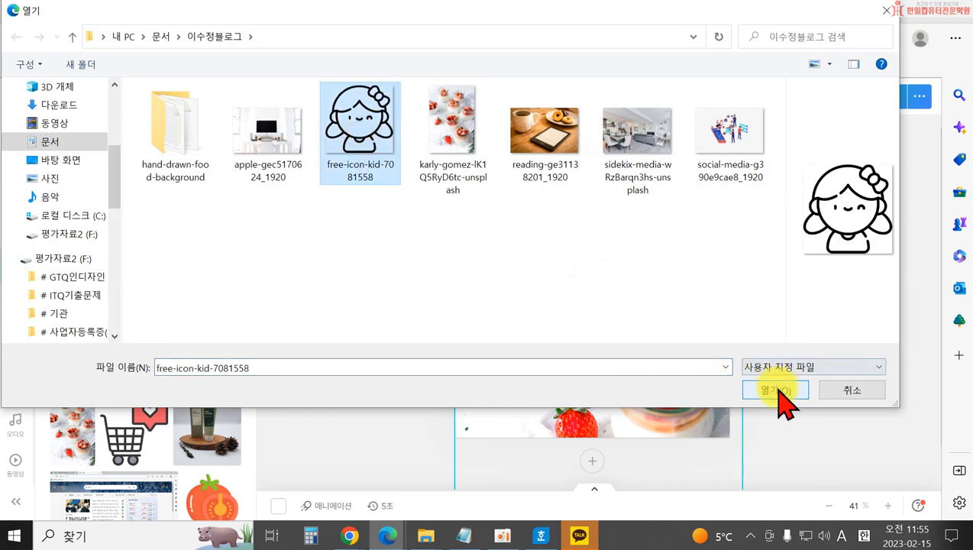
click(776, 390)
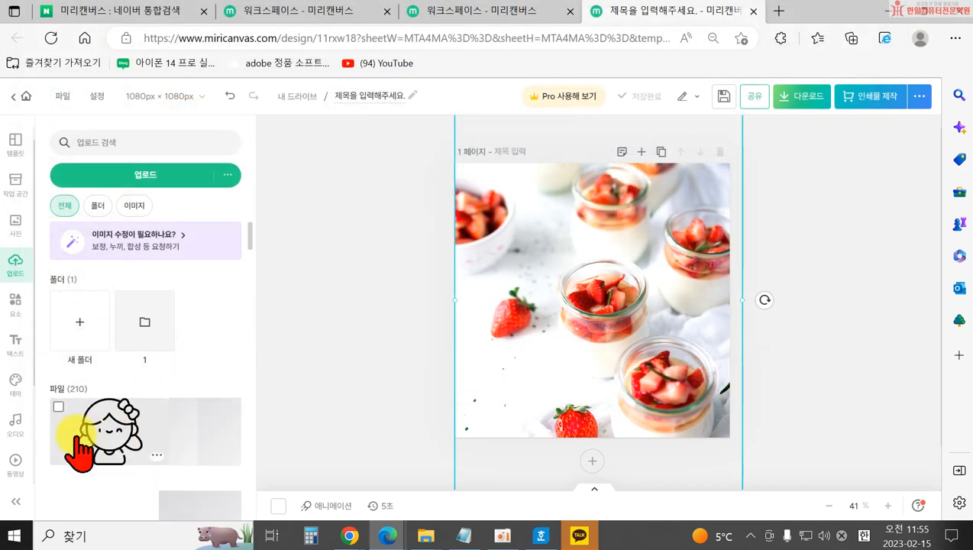
Add the kid icon, shrink it to about 246 × 246 px and move it to the top-right corner.
click(80, 433)
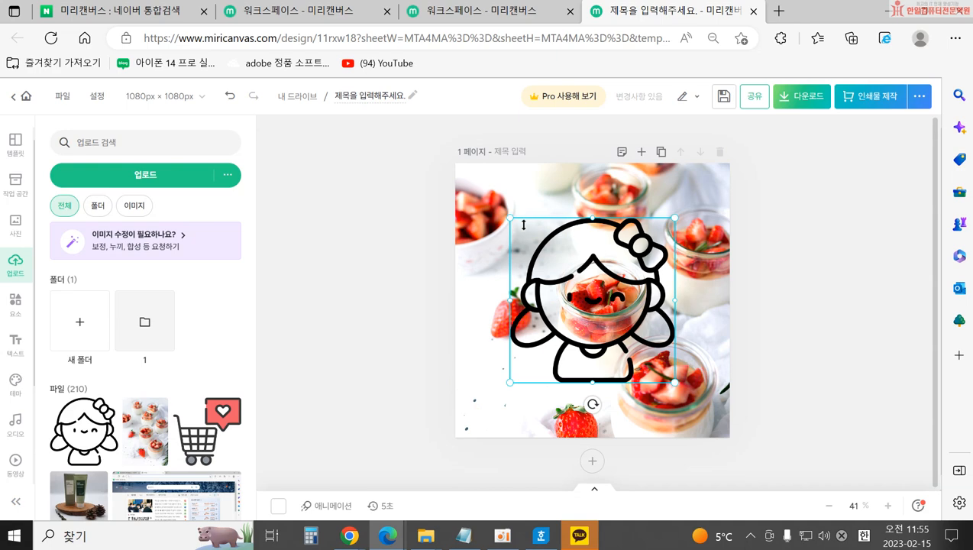
drag(510, 219, 578, 285)
drag(630, 347, 664, 218)
drag(700, 189, 749, 217)
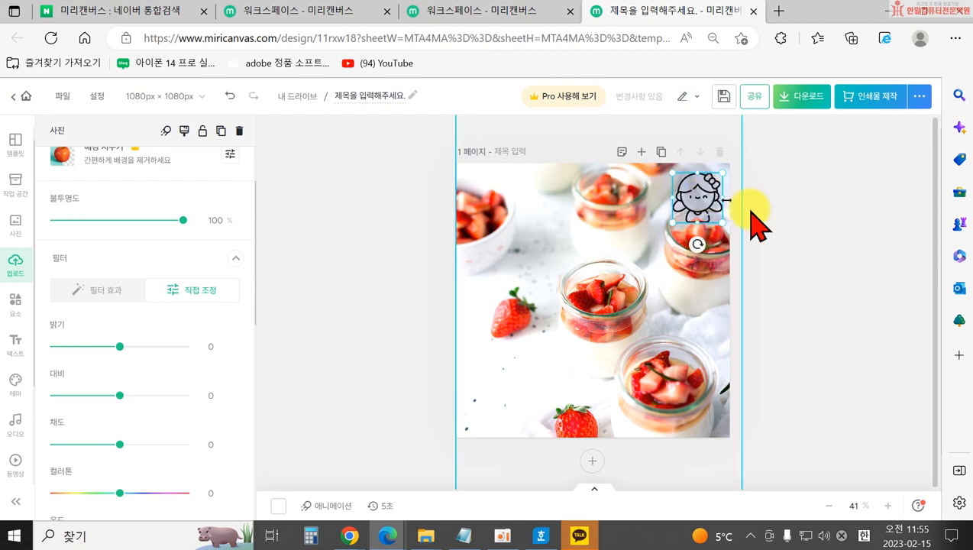
click(781, 219)
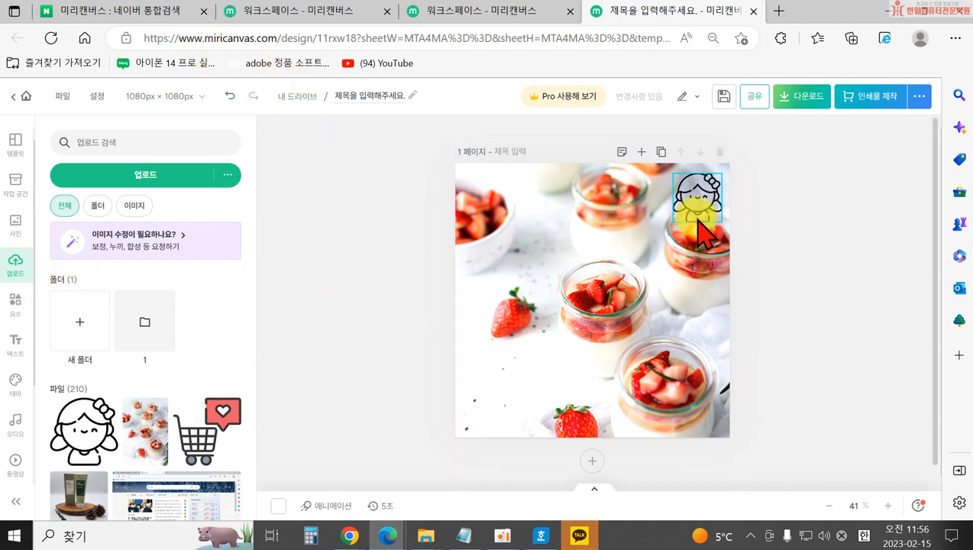
Search the elements for 여자 and browse the woman line-drawing illustrations.
click(16, 302)
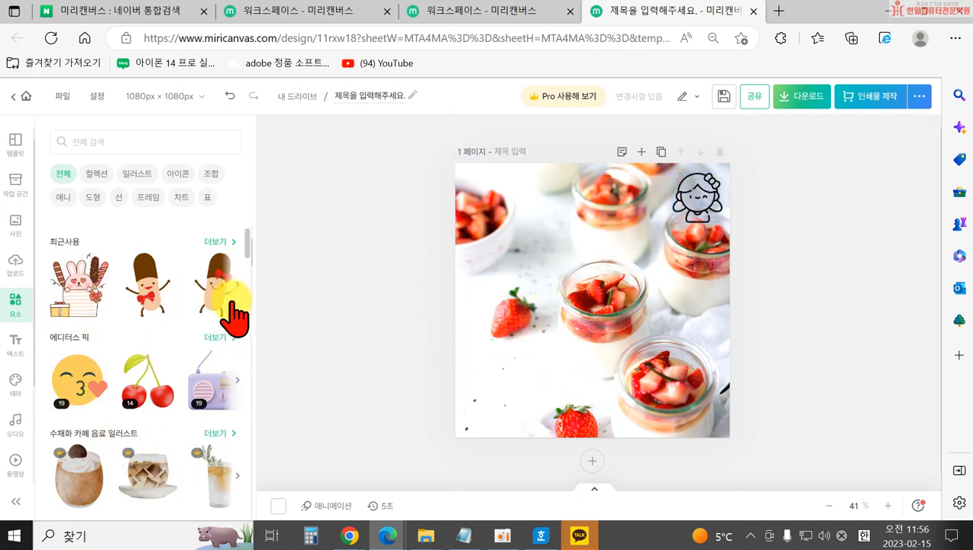
click(91, 143)
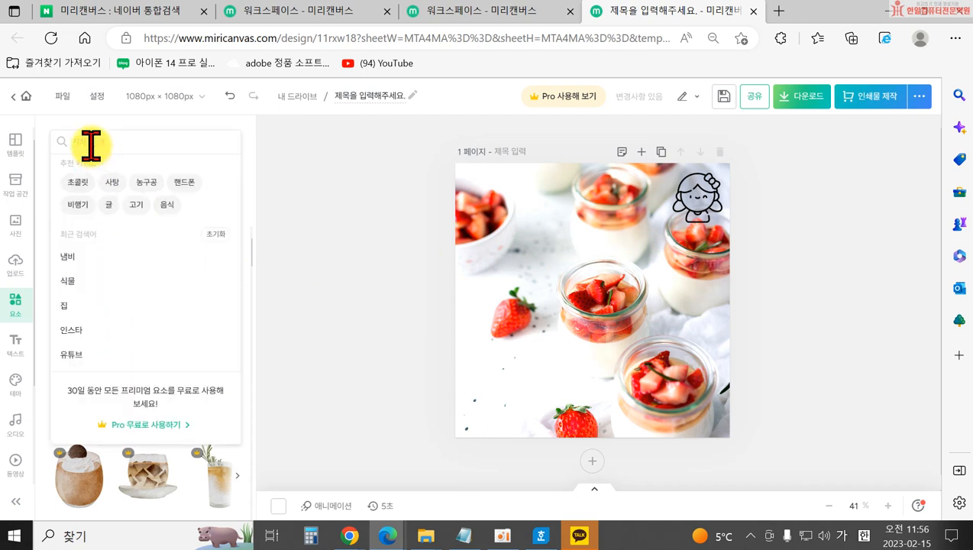
text(여자)
key(Return)
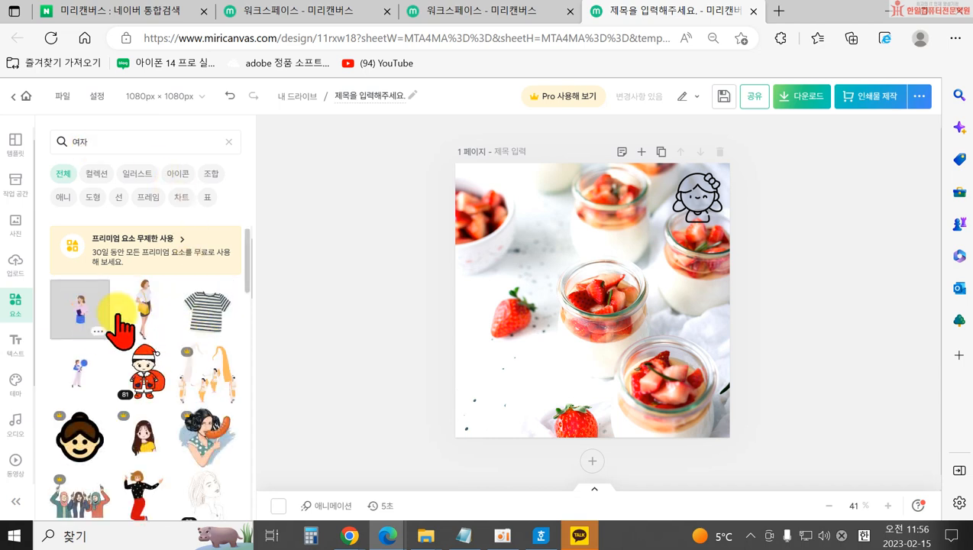
scroll(152, 451, down, 3)
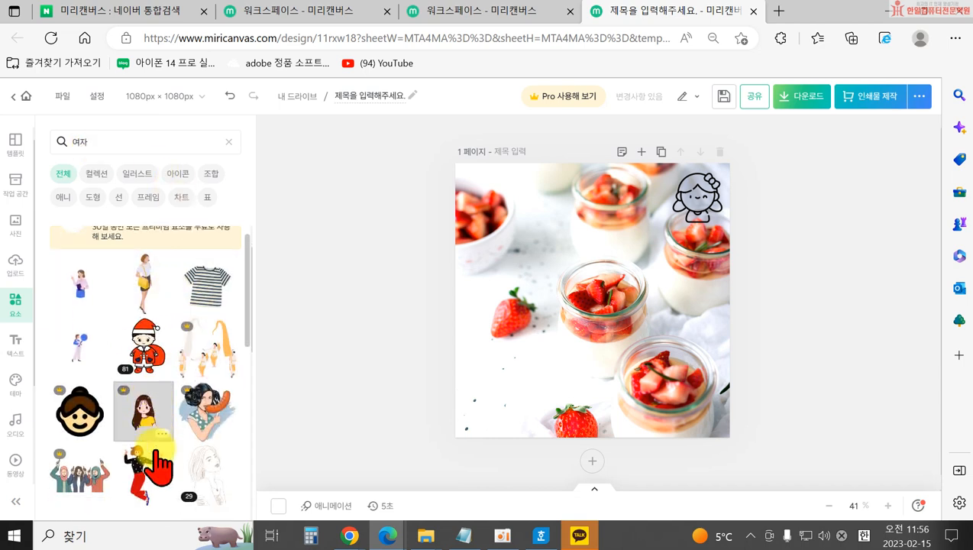
click(197, 372)
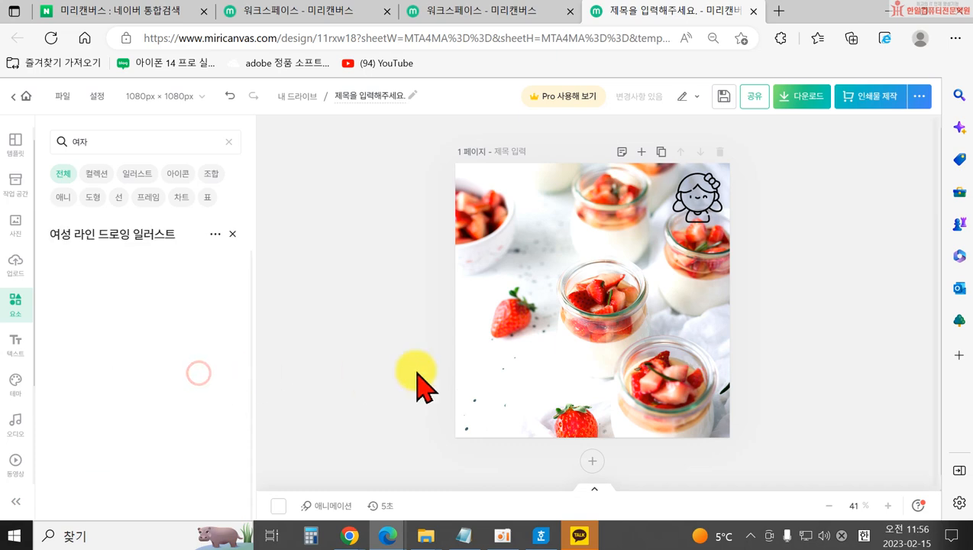
scroll(152, 373, down, 5)
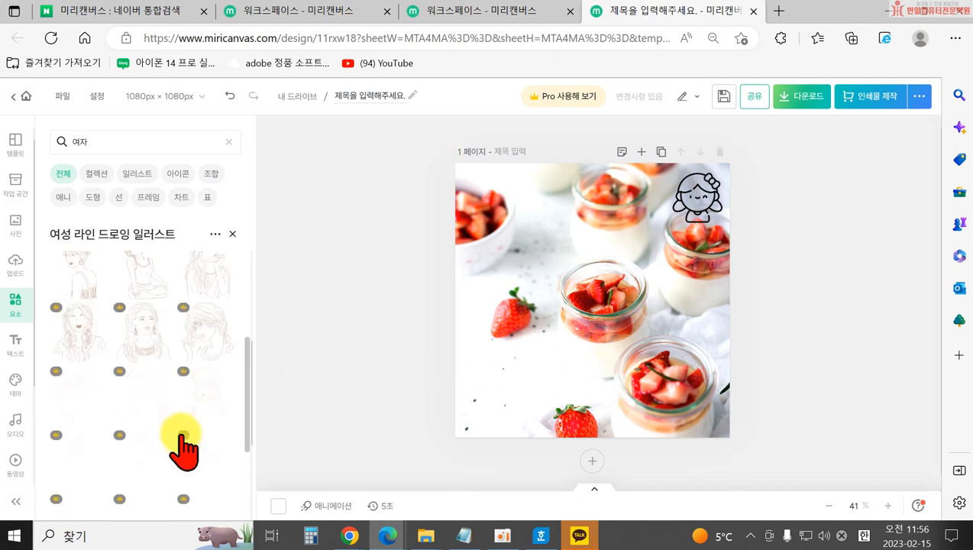
click(233, 235)
scroll(153, 386, down, 3)
scroll(153, 427, down, 2)
scroll(147, 382, up, 2)
Add the pink-shirt woman illustration and move it to the bottom-left corner.
click(145, 309)
drag(620, 366, 535, 393)
drag(516, 379, 518, 388)
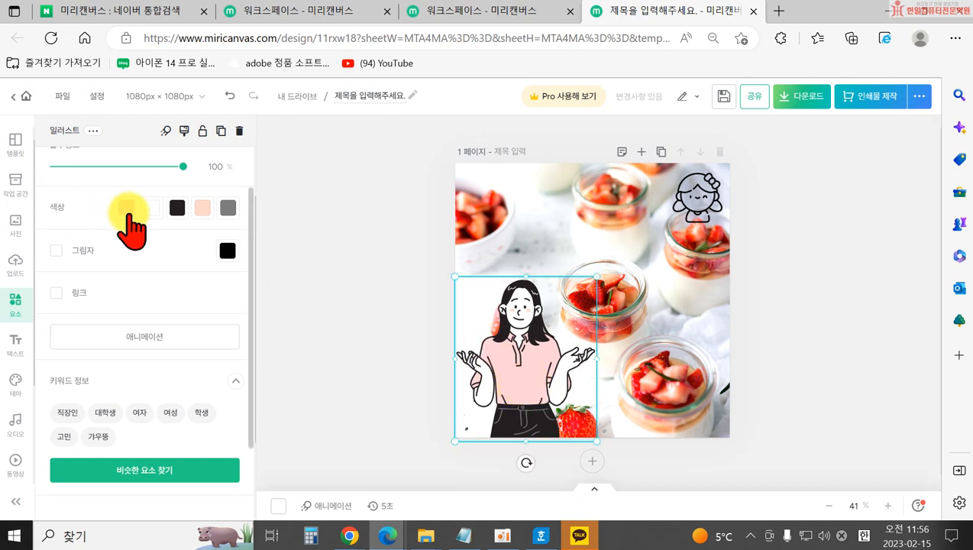
Recolour the woman's shirt to teal #2FA599 after trying light and dark blue.
scroll(77, 295, up, 1)
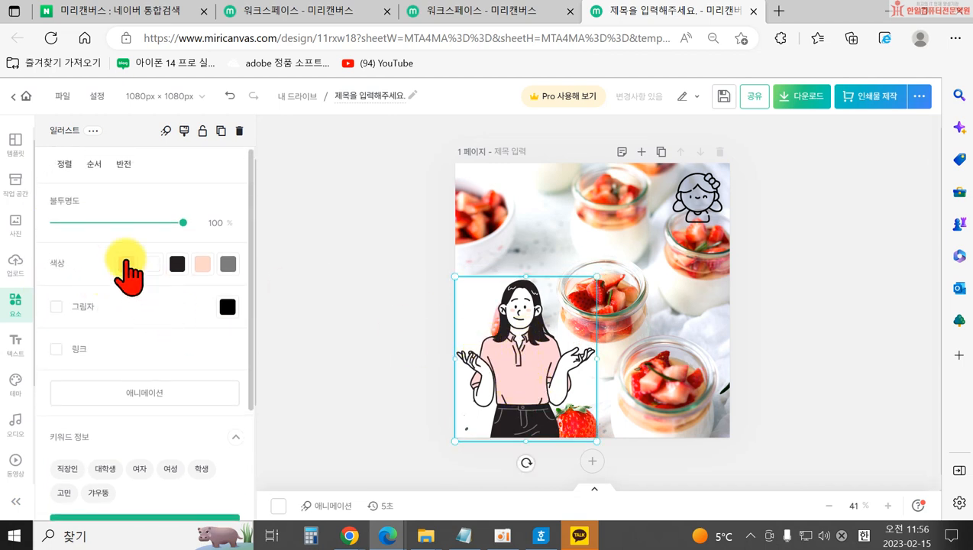
click(124, 264)
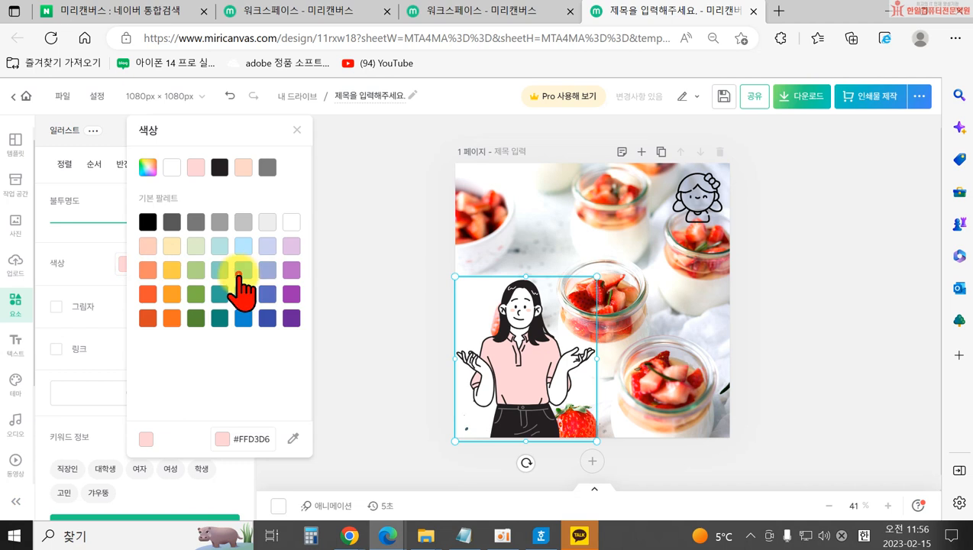
click(242, 272)
click(243, 294)
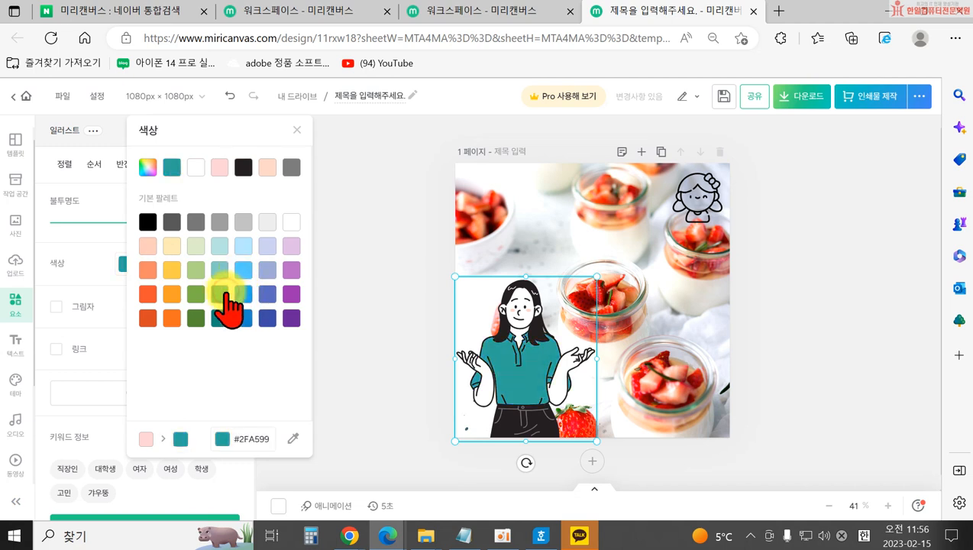
click(315, 308)
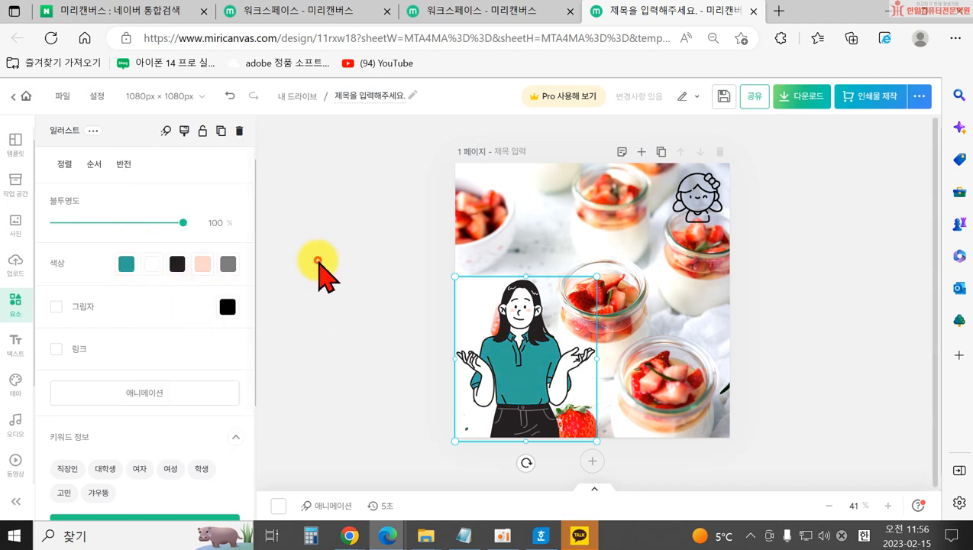
click(318, 261)
scroll(183, 391, down, 3)
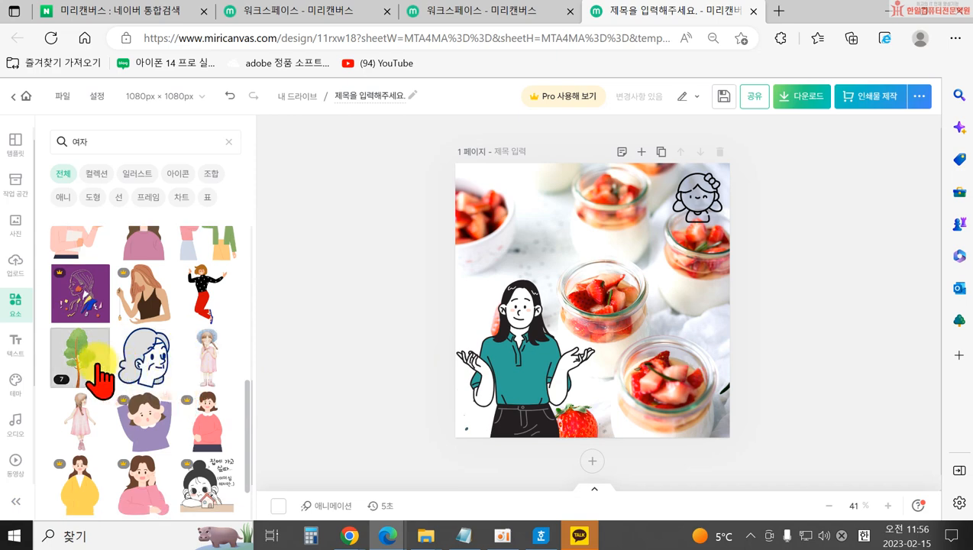
Add the straw-hat girl illustration beside the woman and clear the 여자 search.
click(206, 359)
drag(569, 322, 589, 381)
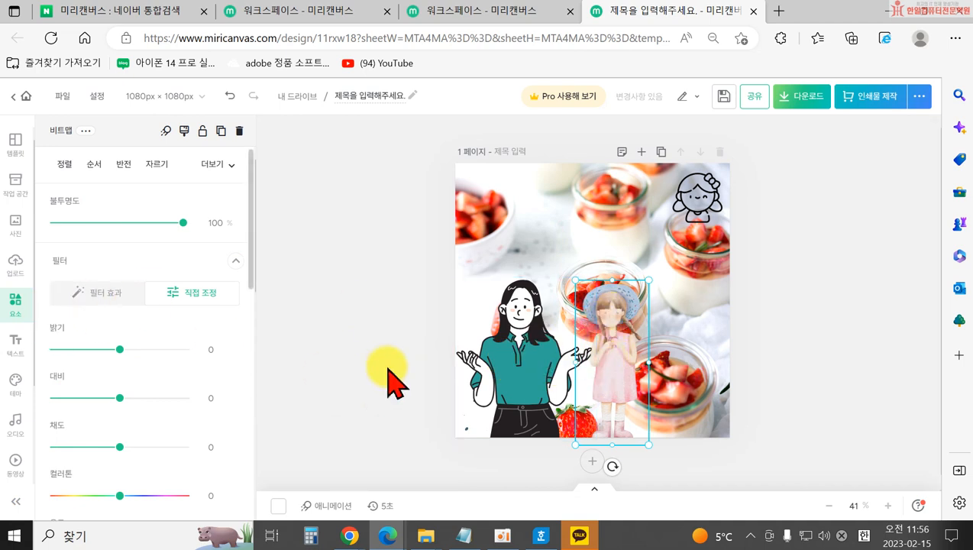
click(482, 365)
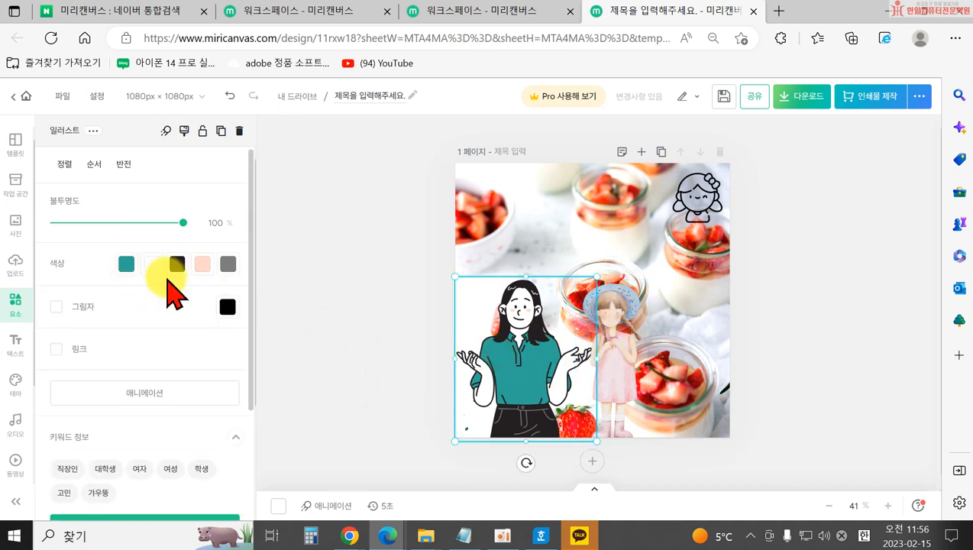
click(384, 374)
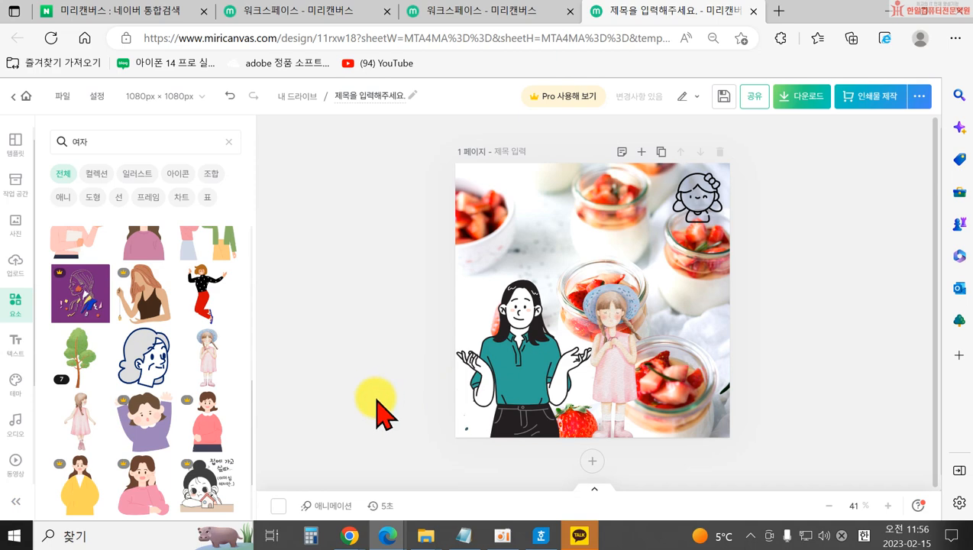
scroll(163, 412, down, 3)
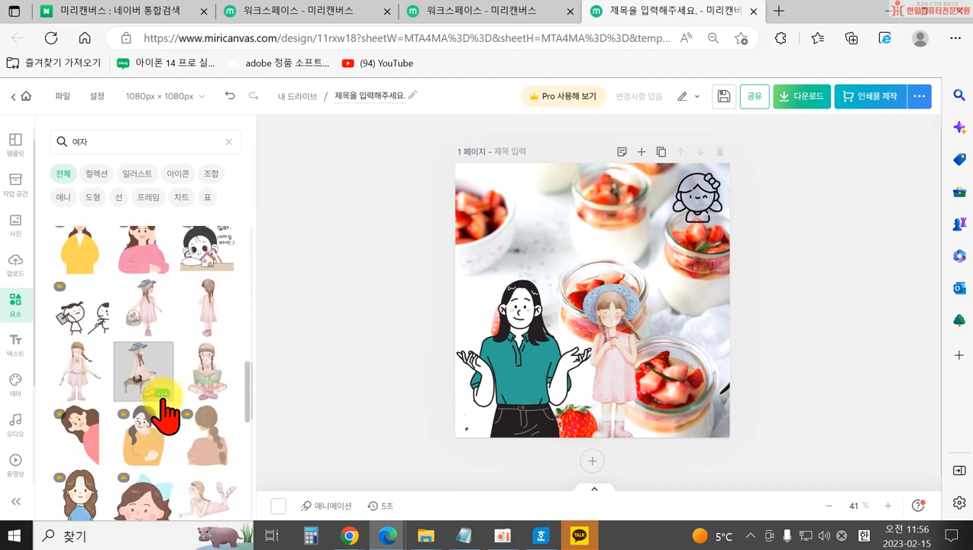
scroll(115, 390, down, 2)
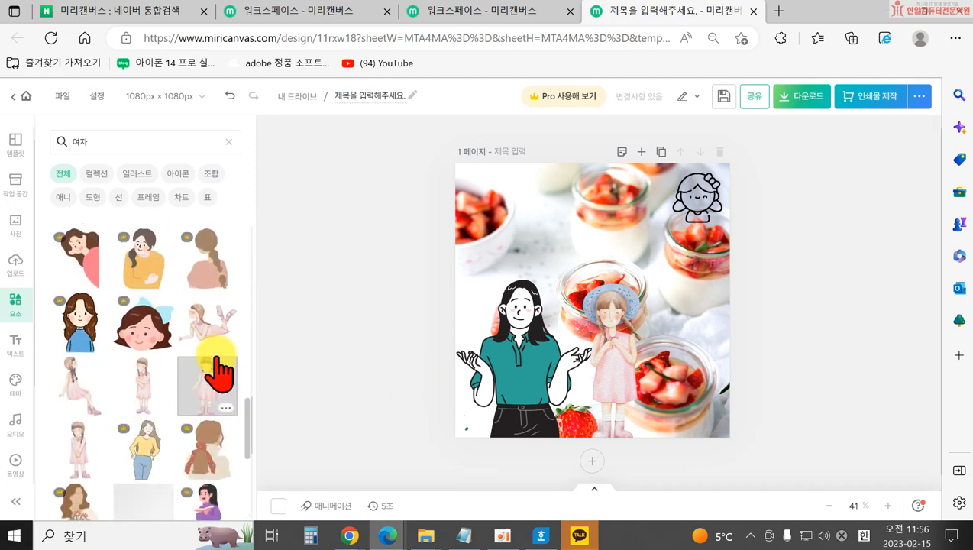
scroll(130, 391, down, 6)
click(227, 142)
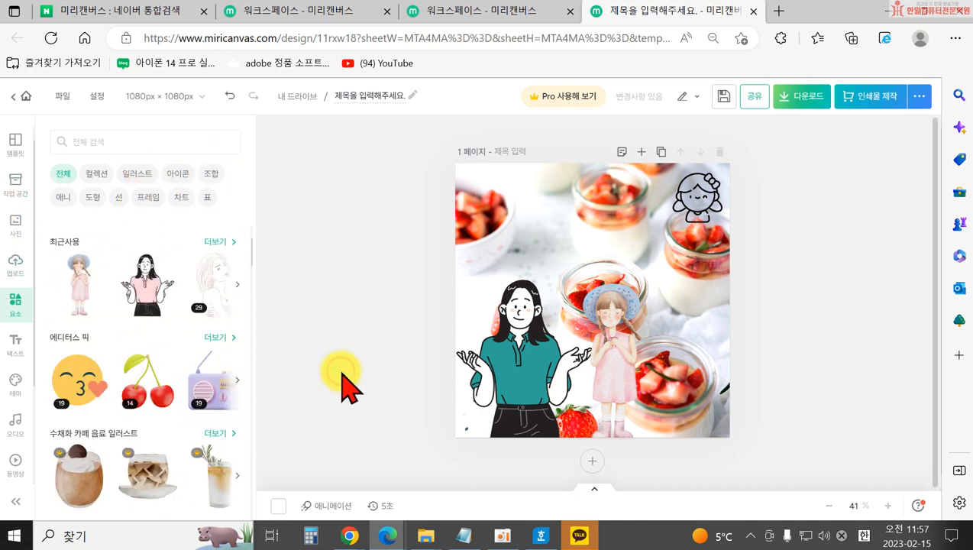
Delete both the woman and the girl illustrations from the page.
click(514, 380)
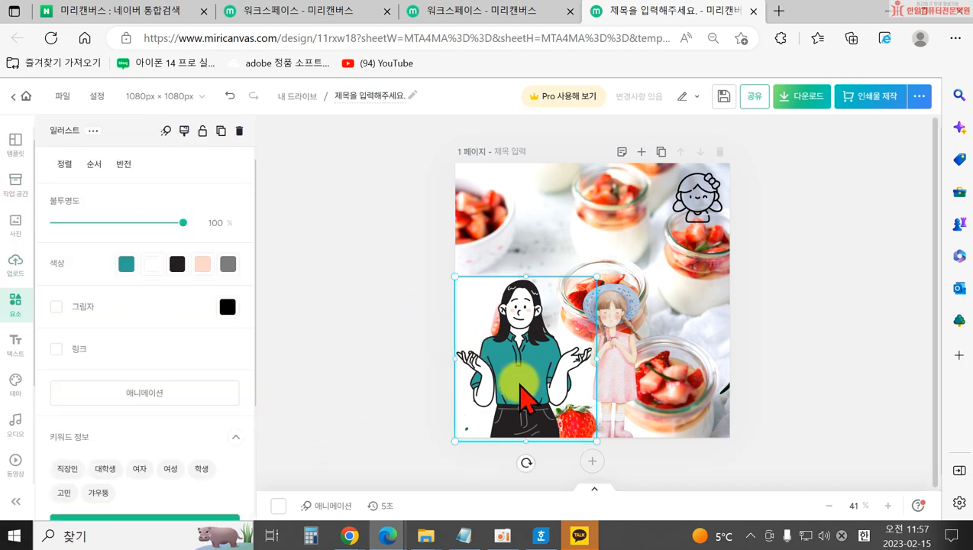
drag(596, 276, 543, 339)
key(Delete)
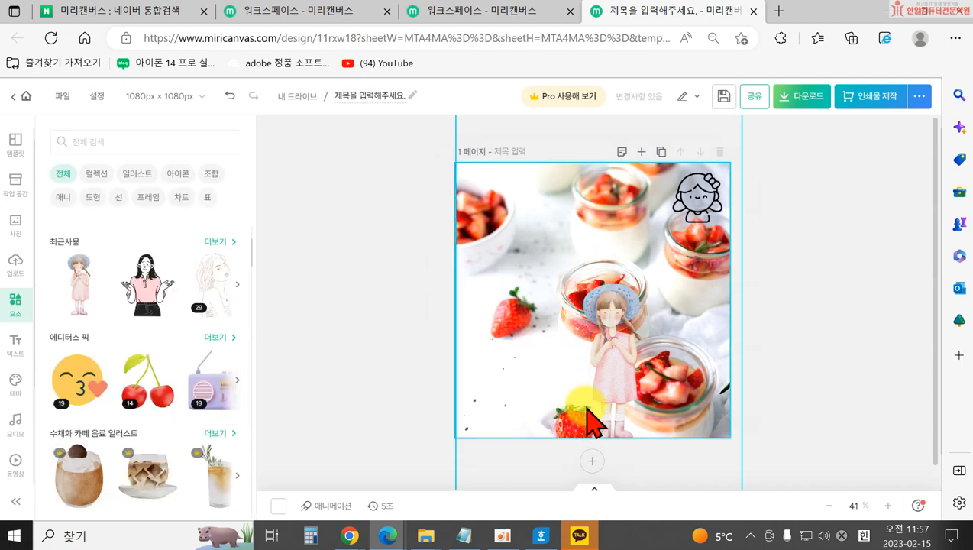
click(609, 385)
key(Delete)
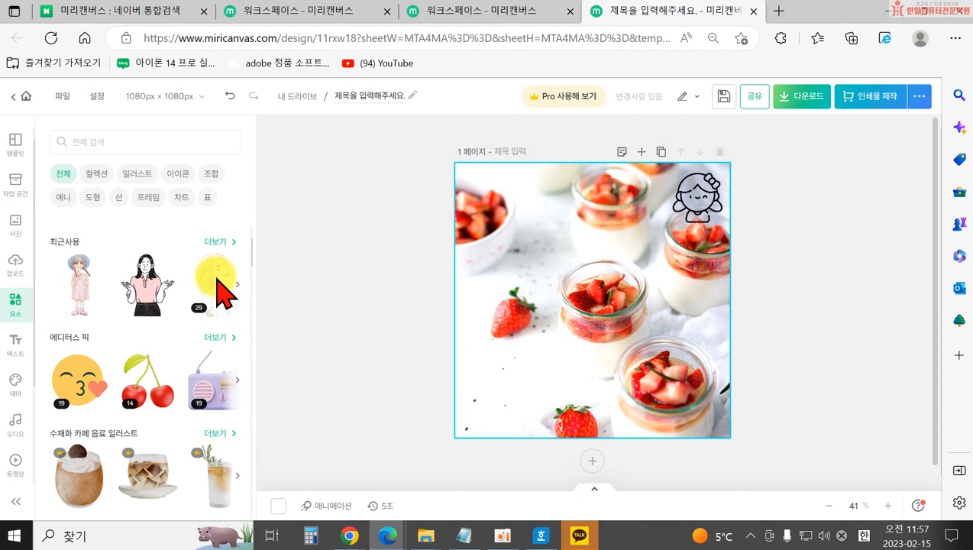
Leave the element search and scroll the Shapes library back up to the 기본 도형 basic shapes.
click(88, 141)
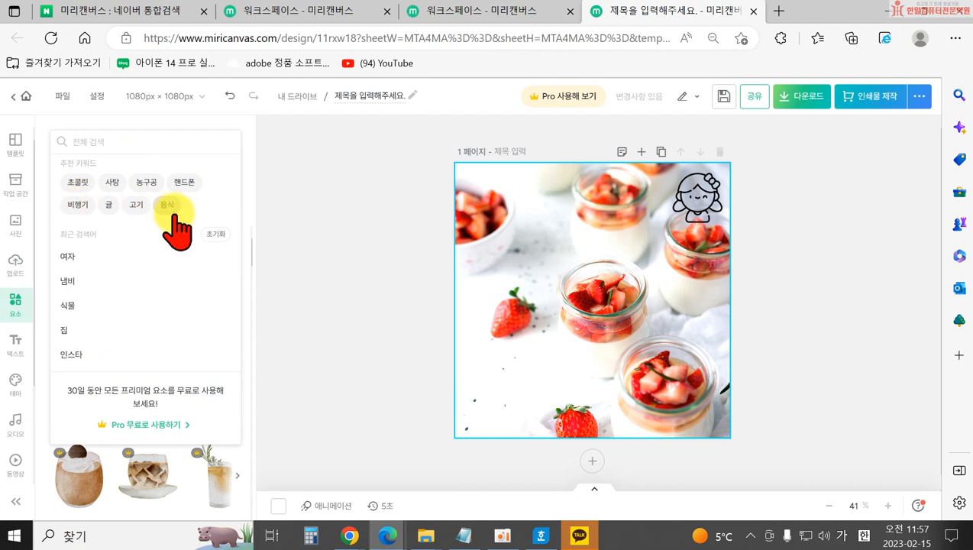
click(317, 207)
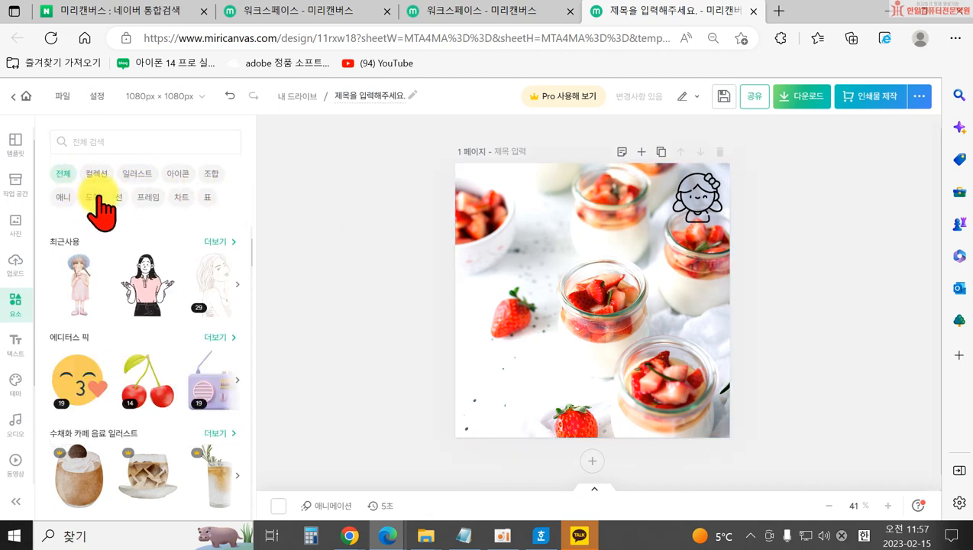
click(98, 197)
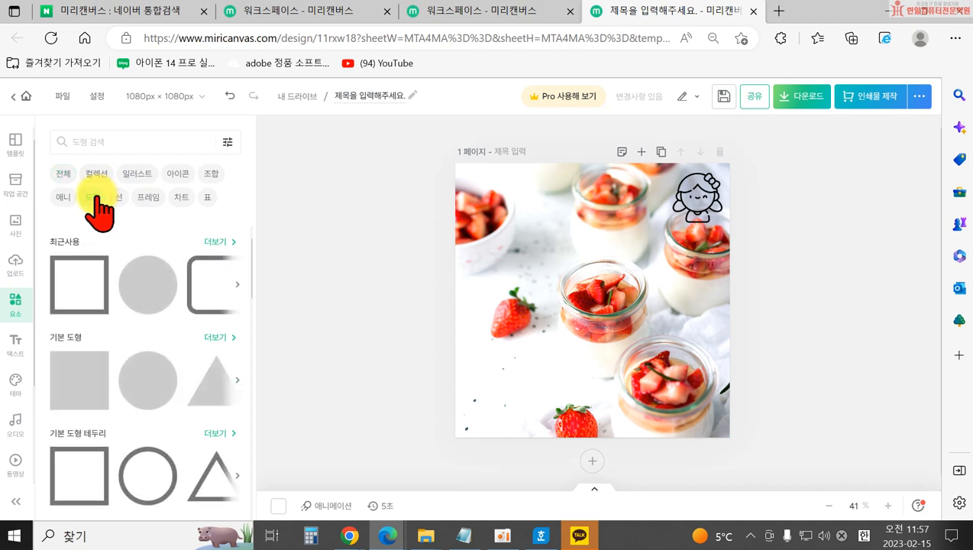
scroll(99, 336, down, 1)
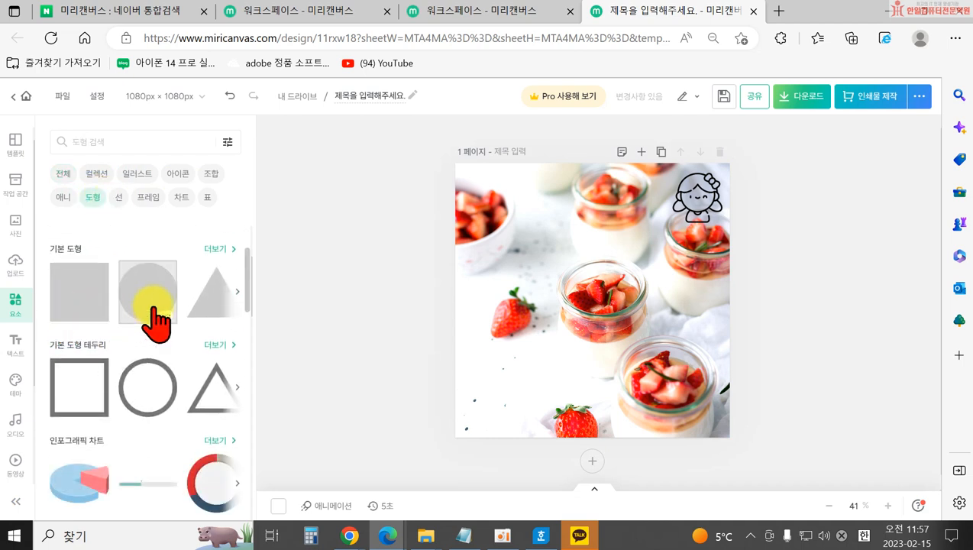
scroll(161, 306, up, 1)
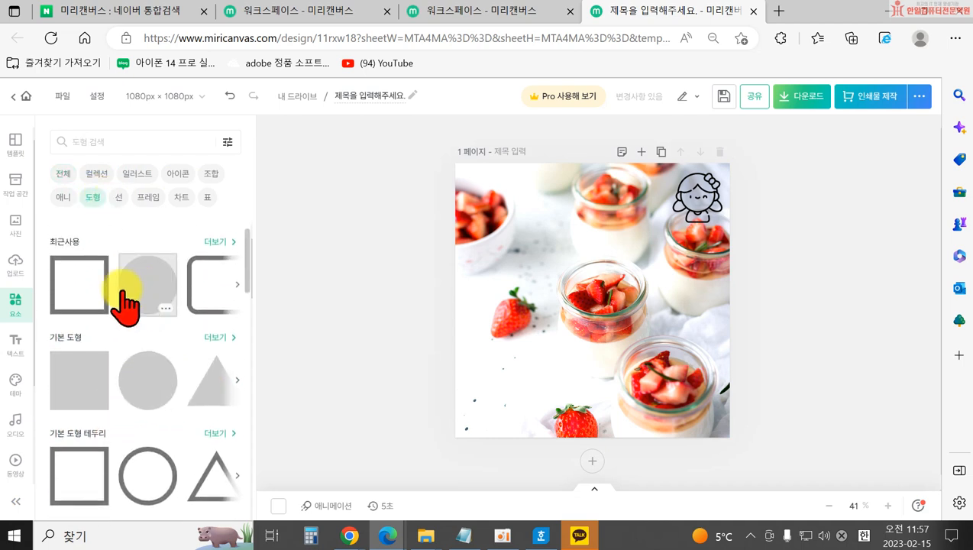
scroll(126, 305, down, 5)
scroll(153, 359, down, 2)
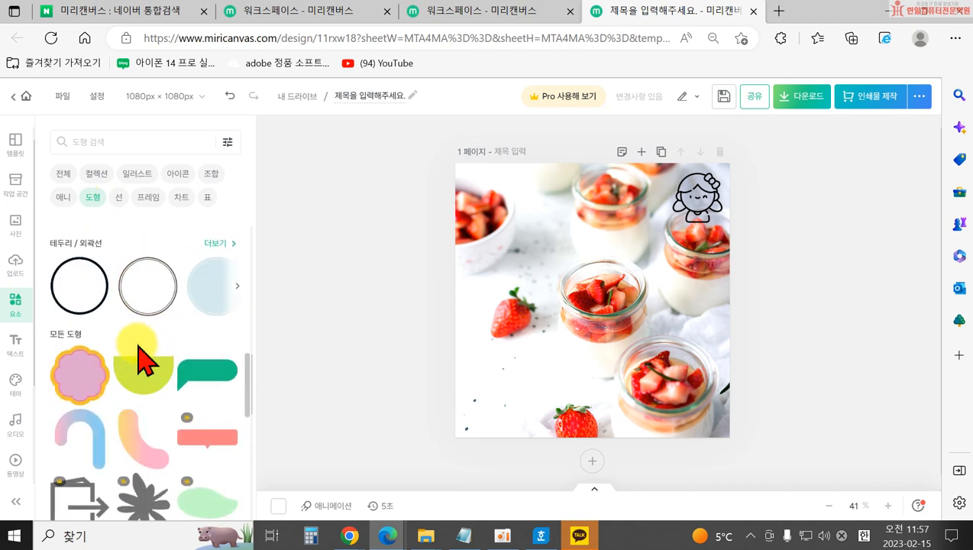
scroll(123, 351, up, 4)
scroll(97, 345, up, 2)
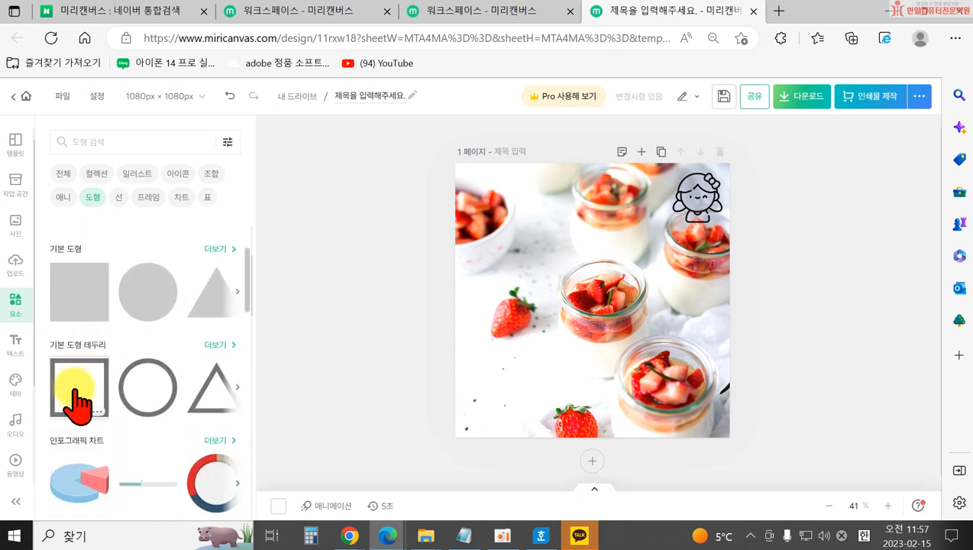
Try a short, semi-transparent light green bar from a square, then delete it.
click(76, 309)
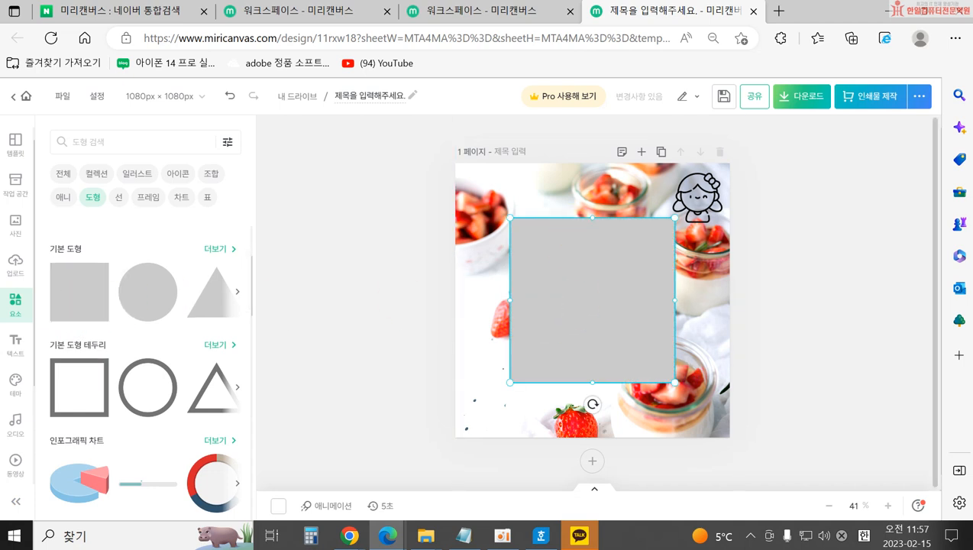
drag(596, 222, 582, 317)
drag(559, 358, 722, 394)
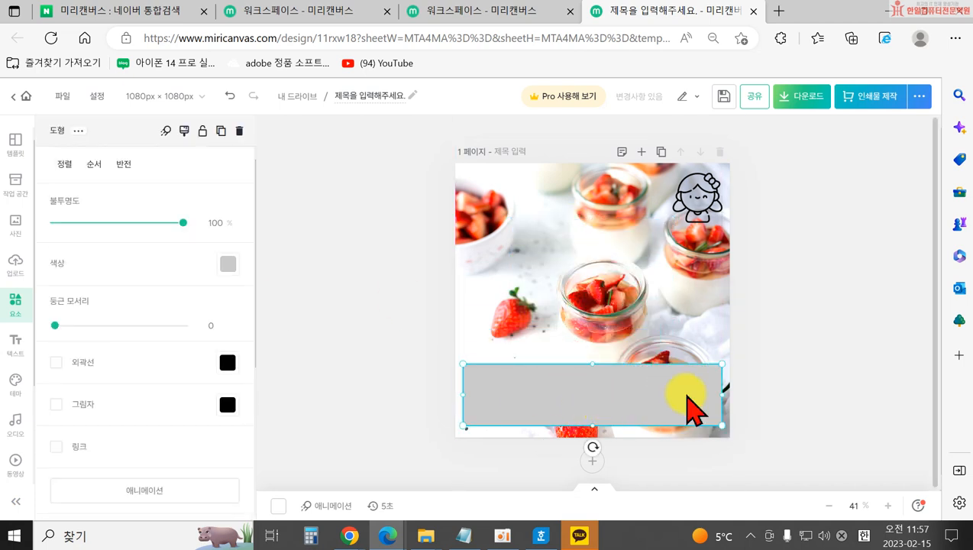
drag(592, 364, 592, 331)
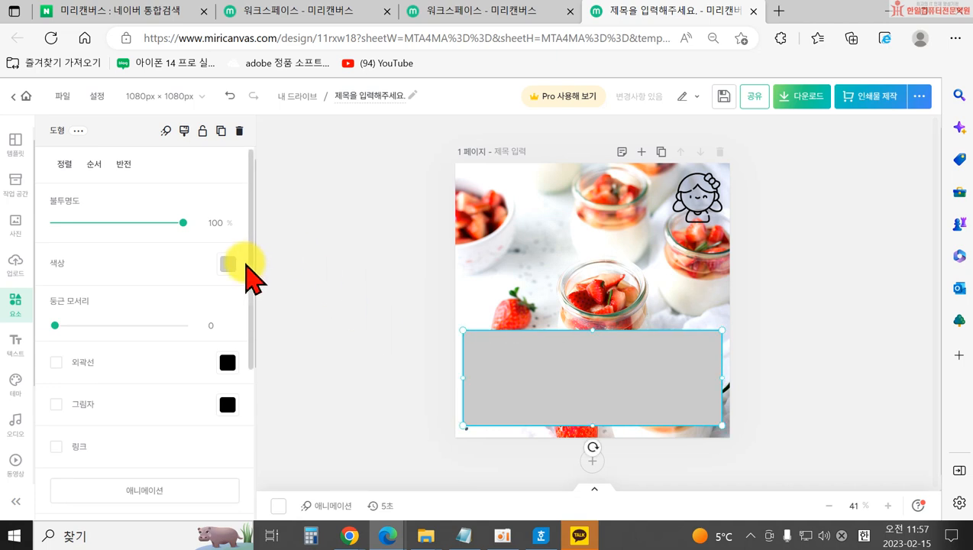
click(230, 264)
click(298, 273)
drag(183, 222, 152, 223)
click(358, 267)
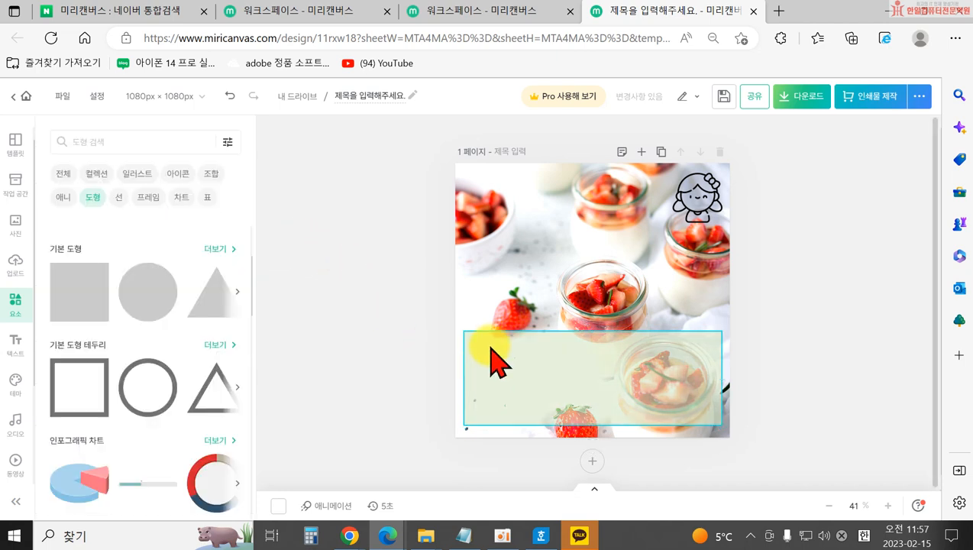
click(339, 392)
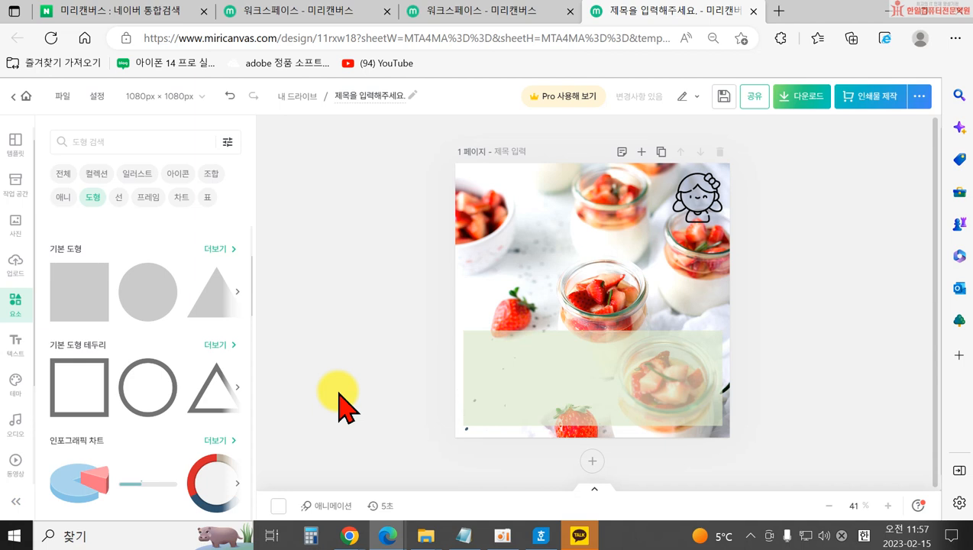
click(528, 379)
key(Delete)
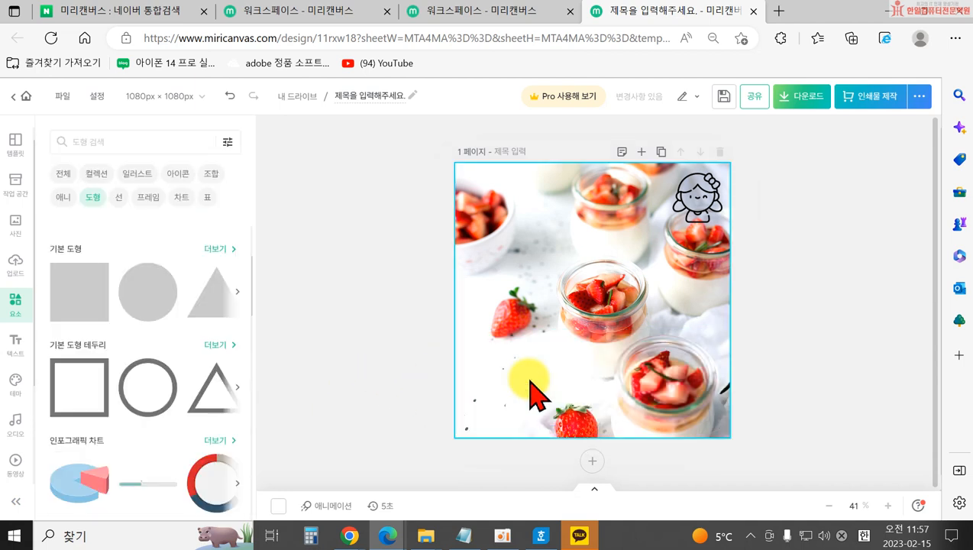
Add a new square and stretch it into a full-width bar along the page bottom.
click(76, 289)
drag(597, 222, 698, 413)
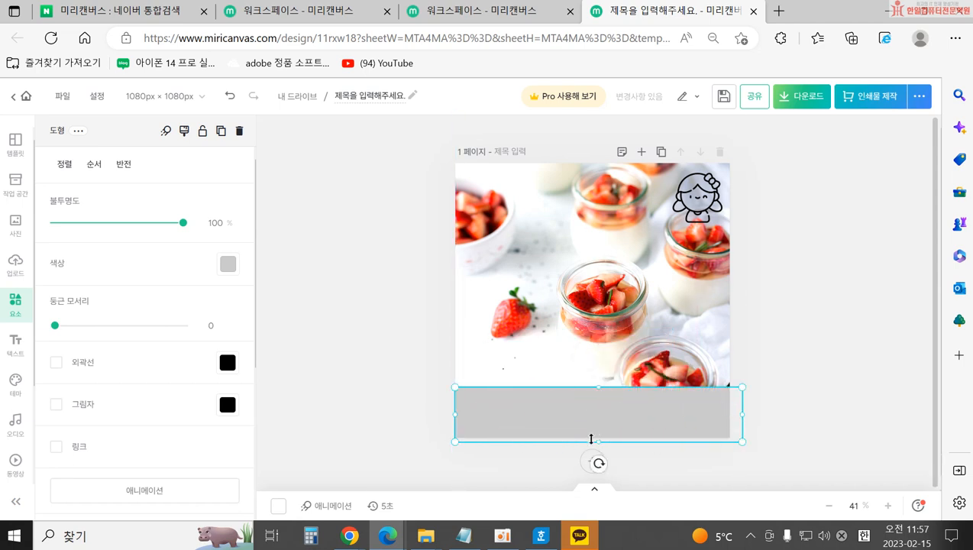
click(353, 435)
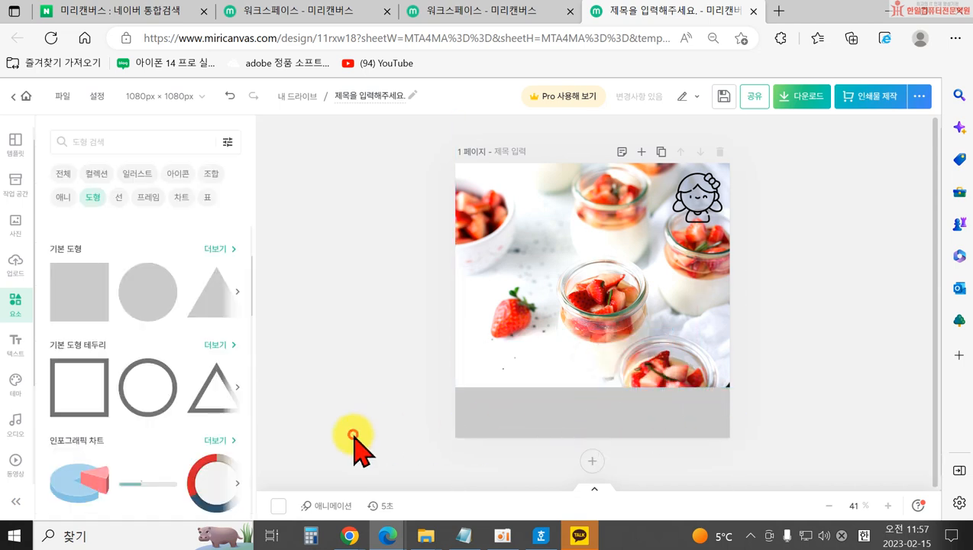
click(732, 417)
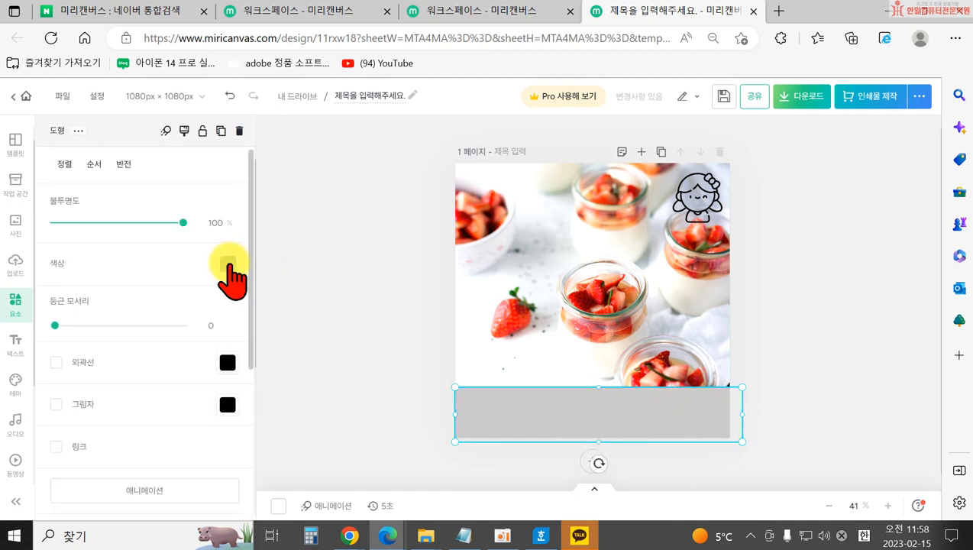
Recolour the bar, settling on dark red #8F0000 eyedropped from the strawberry photo.
click(229, 263)
click(249, 344)
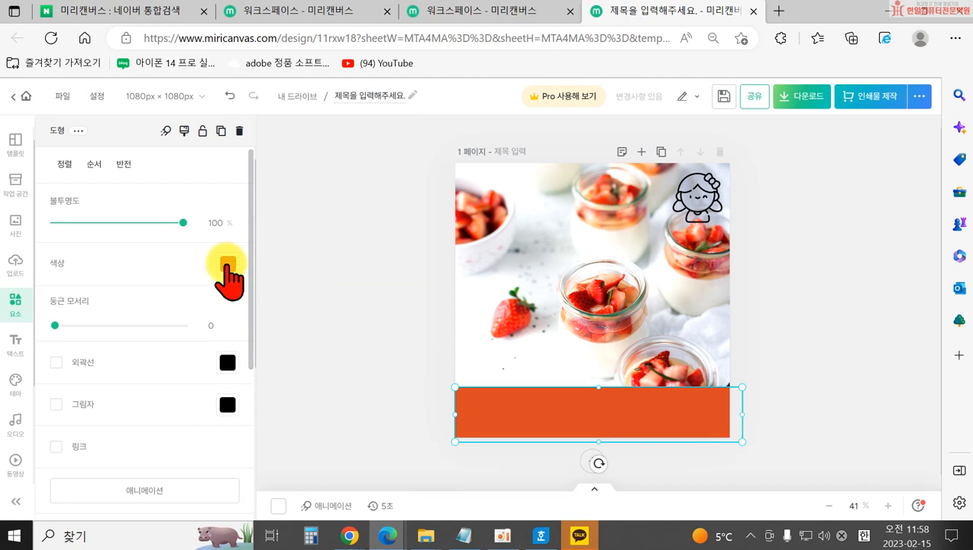
click(227, 264)
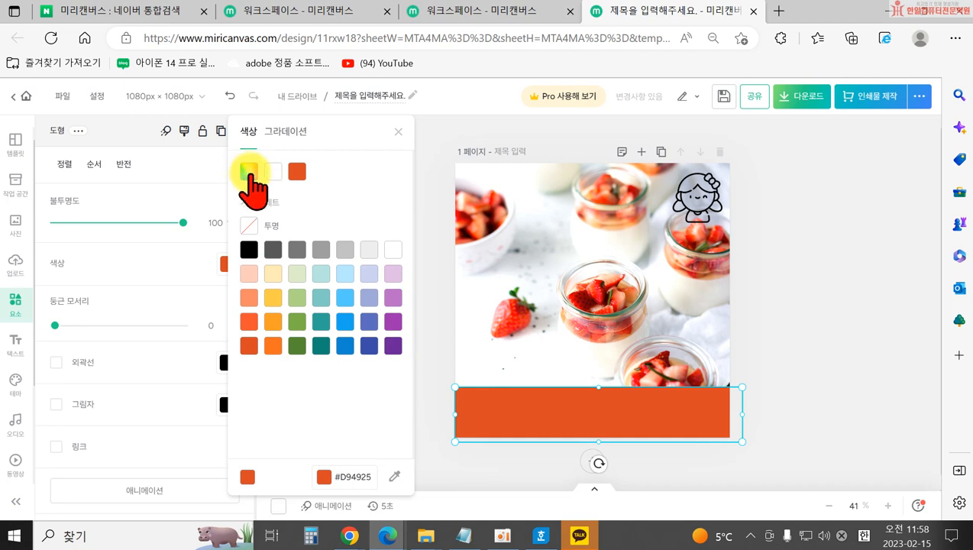
click(249, 172)
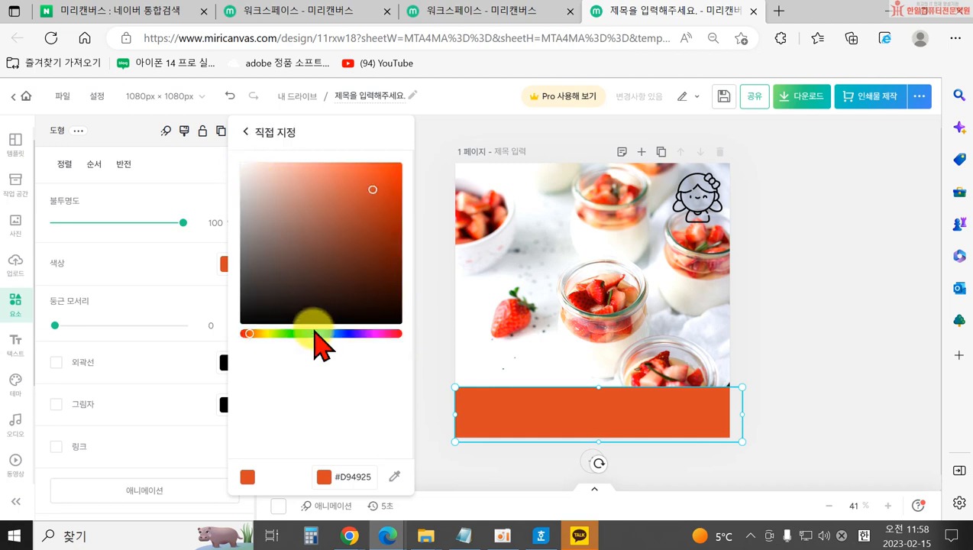
mouse_move(375, 334)
mouse_down()
mouse_move(361, 333)
mouse_move(384, 333)
mouse_up()
click(396, 166)
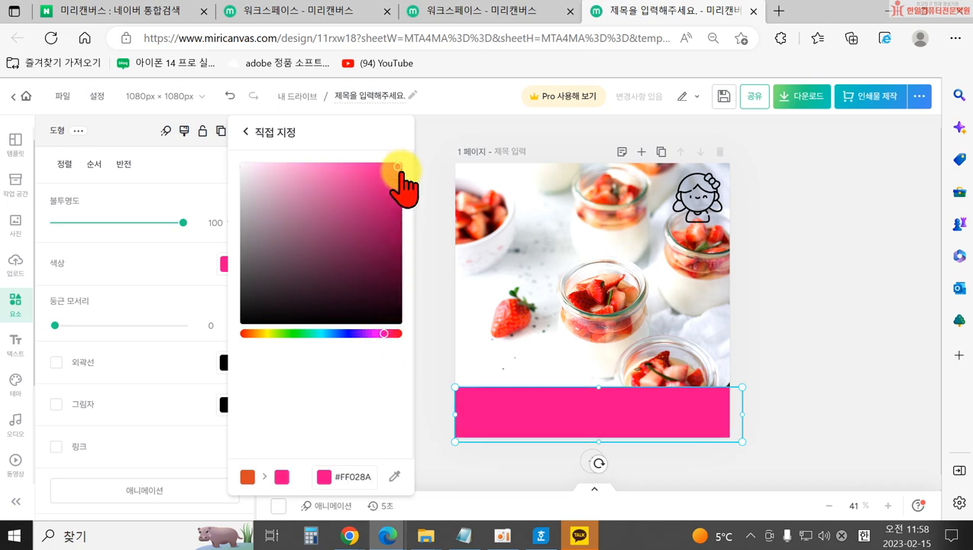
click(397, 475)
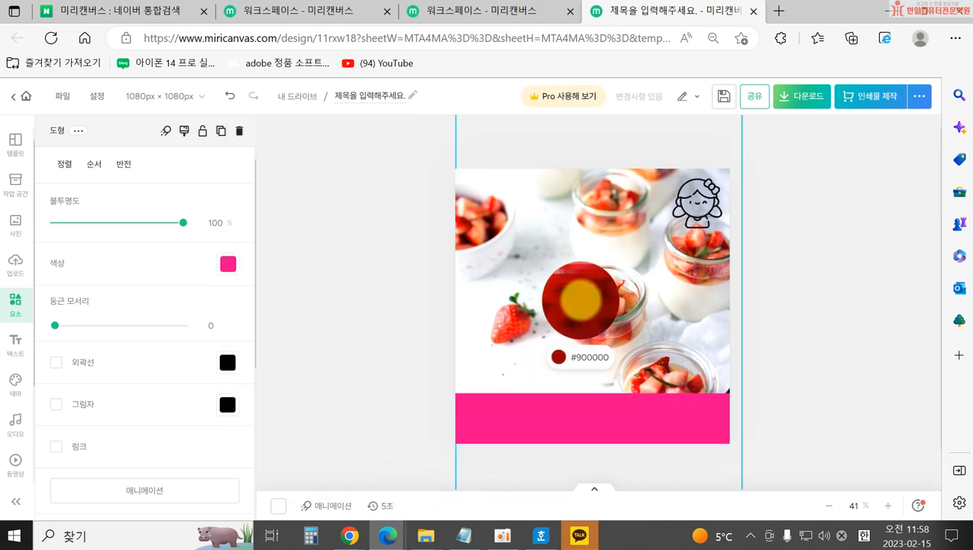
click(581, 299)
click(476, 424)
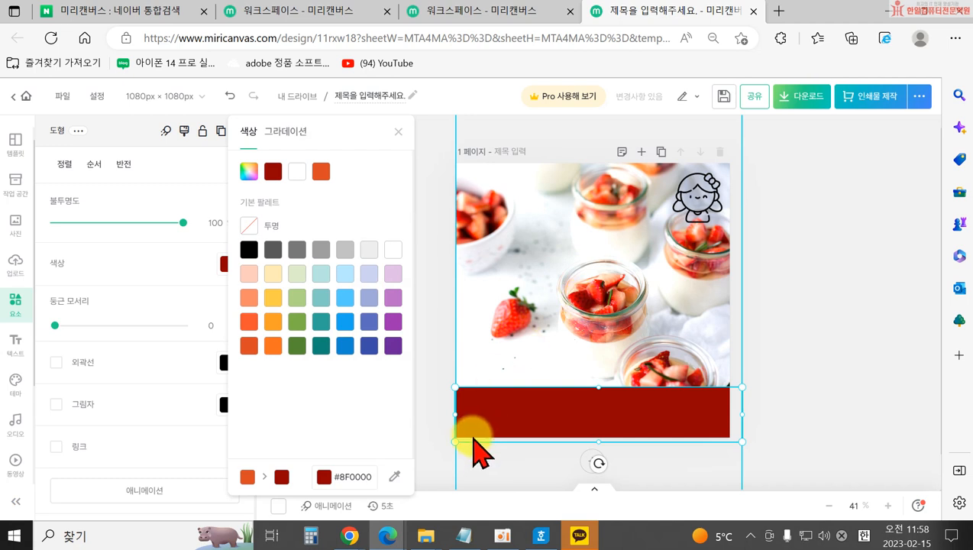
click(359, 477)
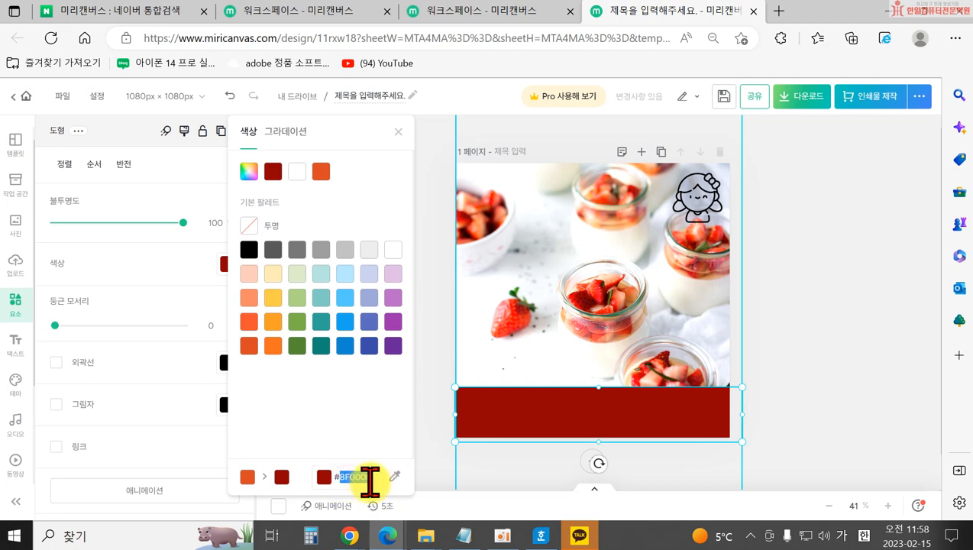
click(439, 351)
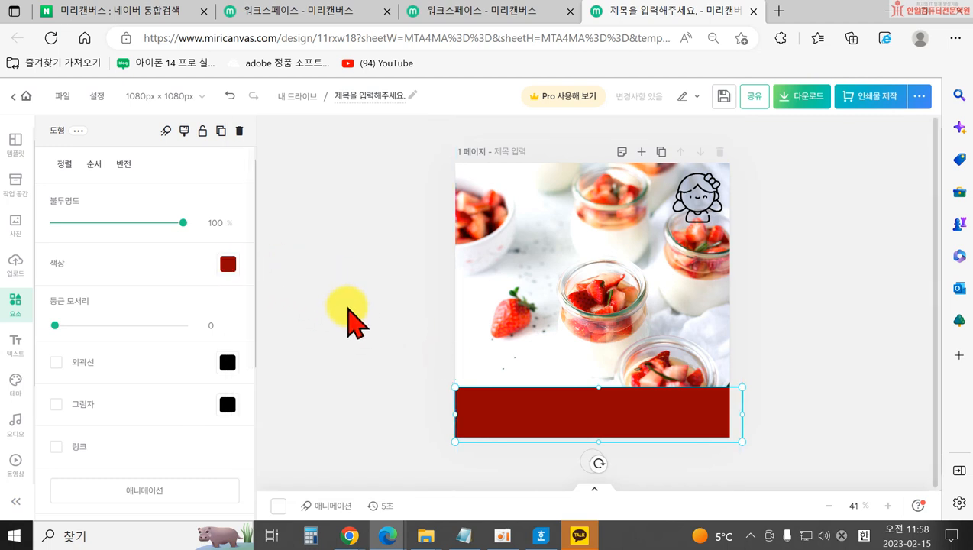
Move the red bar up, shrink it into a thin short band, and rotate it 46°.
drag(510, 412, 543, 385)
drag(582, 357, 630, 393)
drag(476, 443, 590, 337)
drag(630, 279, 487, 208)
click(342, 269)
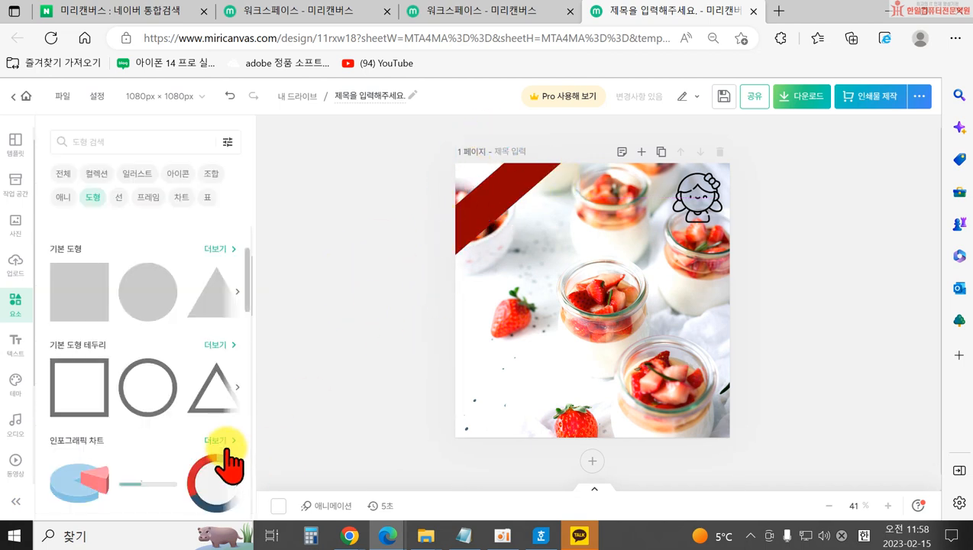
click(487, 227)
drag(519, 233, 526, 229)
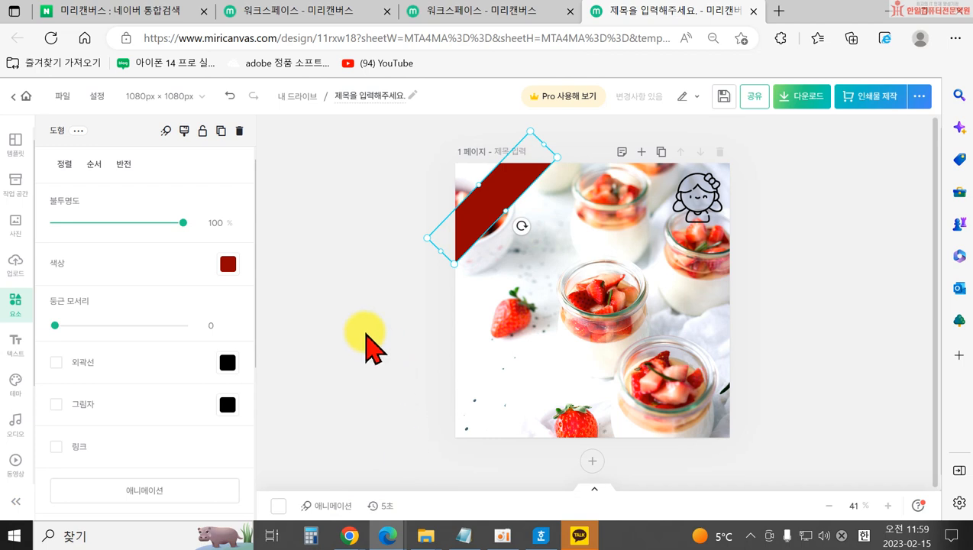
Turn on the red band's outline and make it white.
click(359, 291)
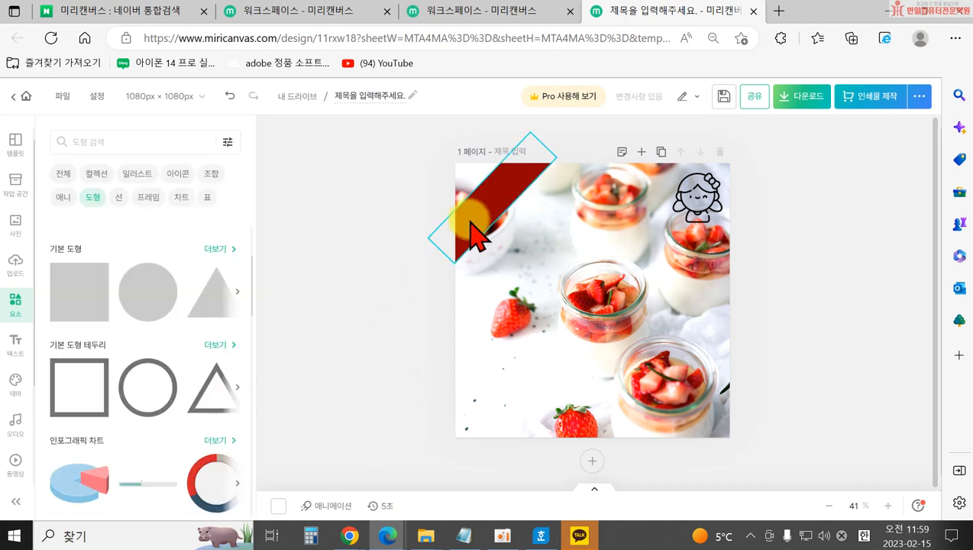
click(474, 229)
click(57, 362)
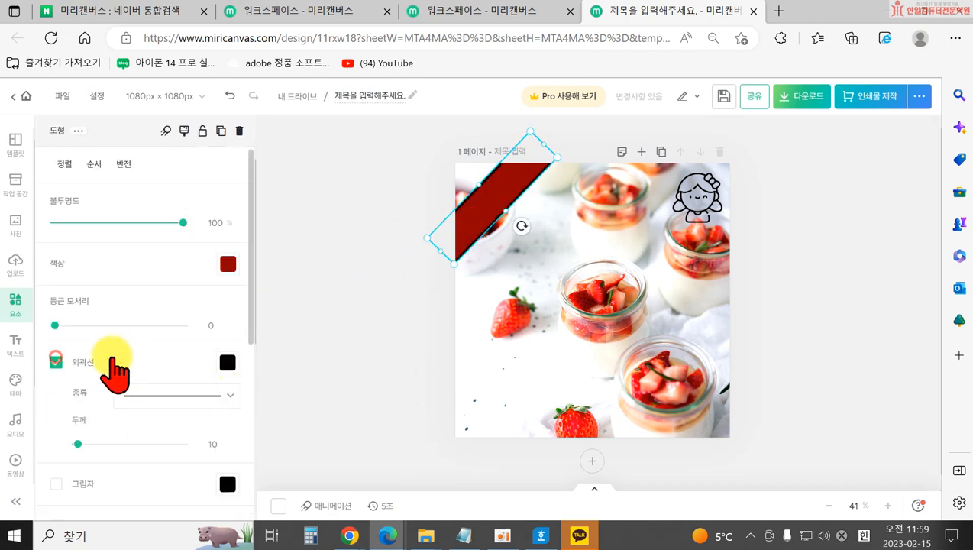
click(228, 363)
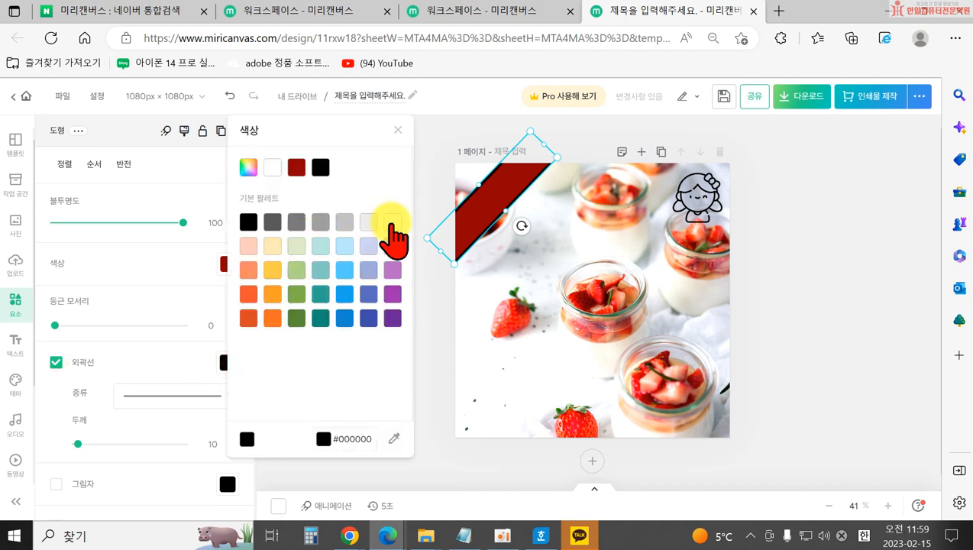
click(428, 279)
click(411, 312)
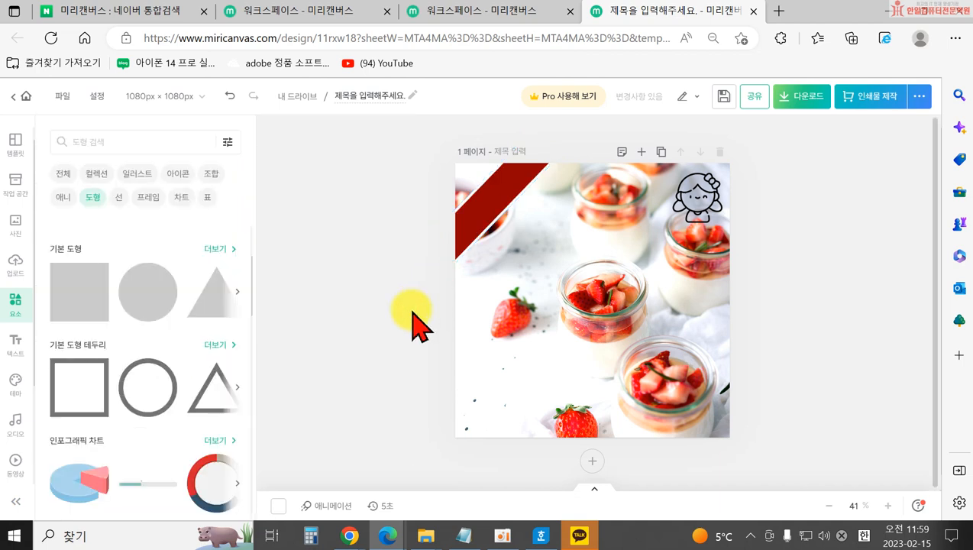
click(472, 233)
click(406, 336)
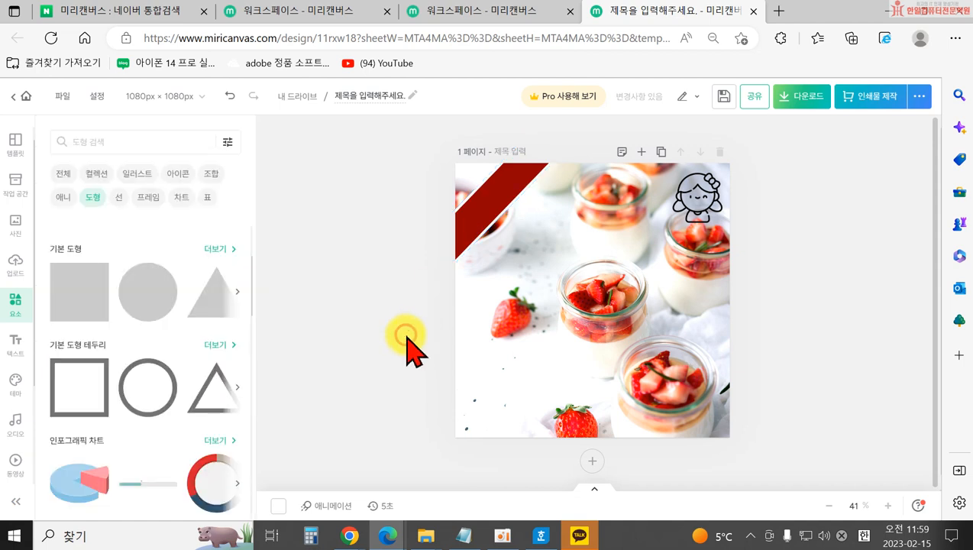
click(466, 224)
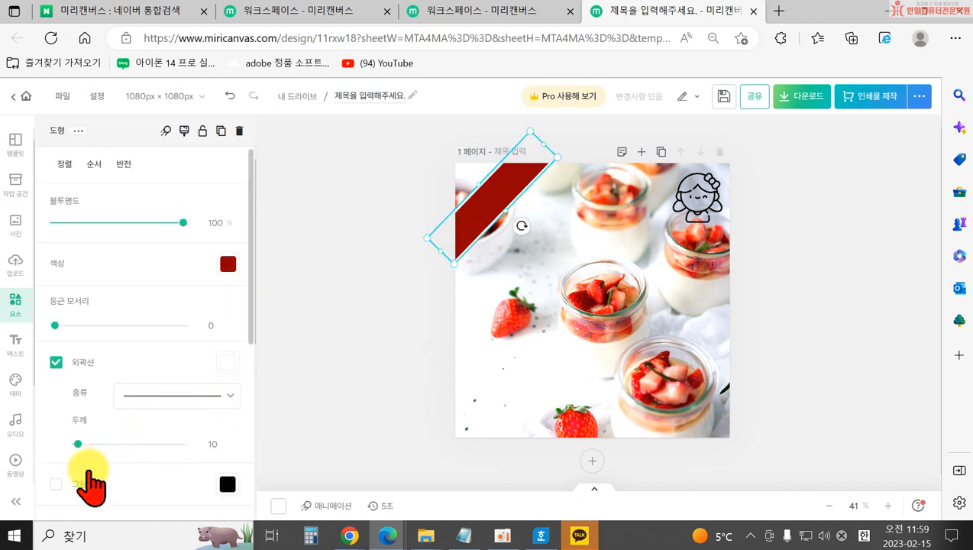
Add a drop shadow to the band and nudge it up-left into the corner.
click(344, 370)
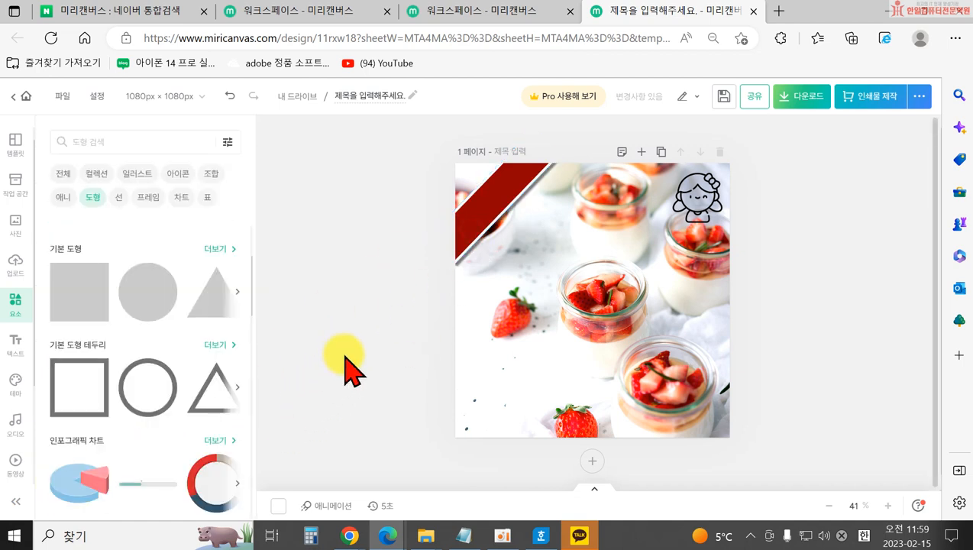
click(457, 228)
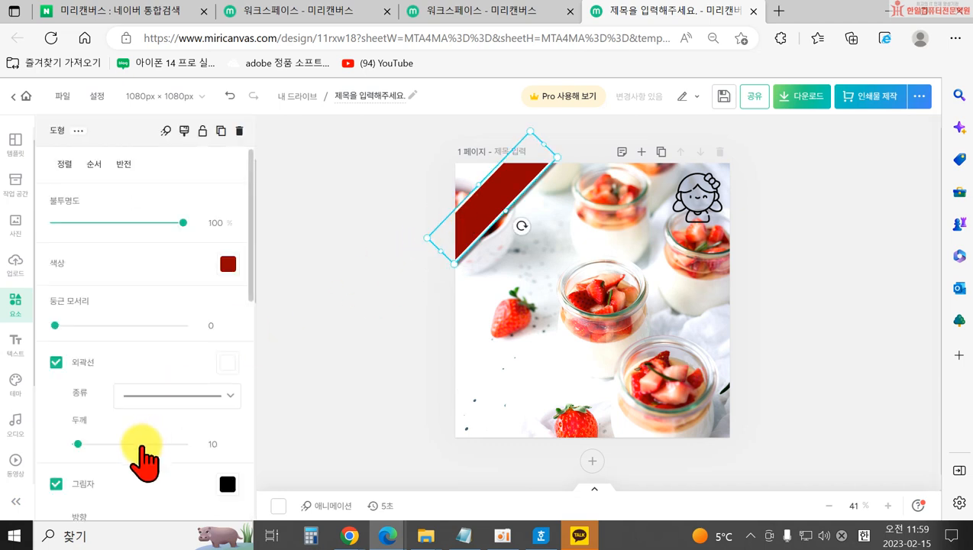
scroll(92, 458, down, 4)
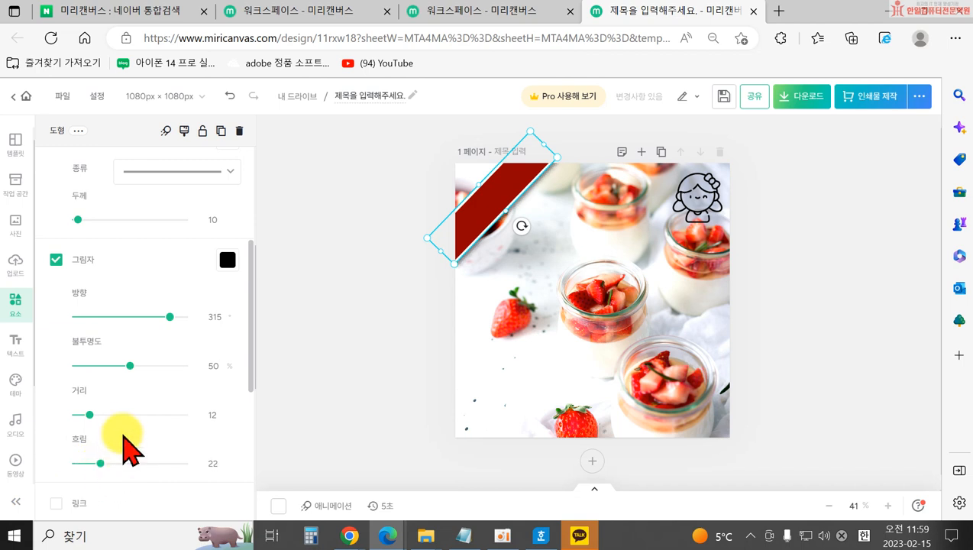
click(322, 348)
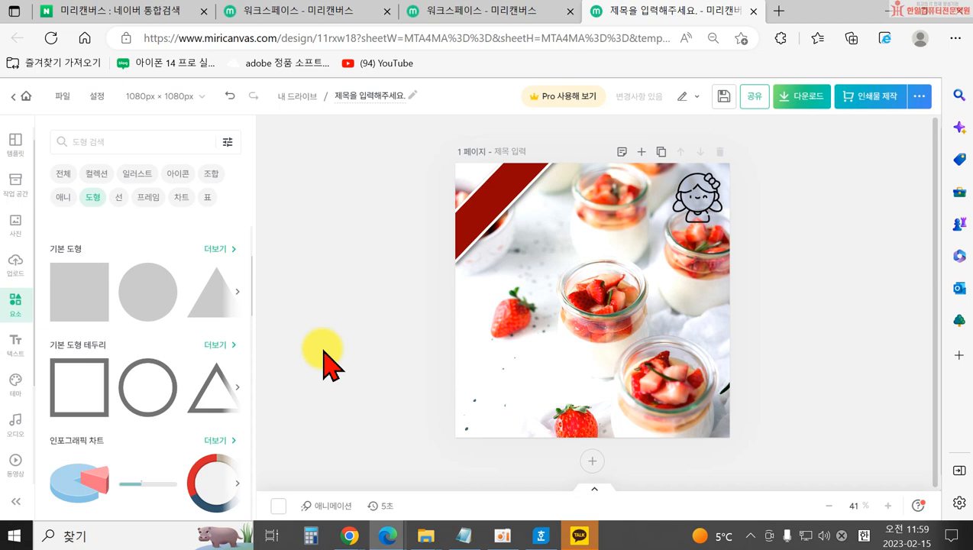
drag(566, 229, 519, 243)
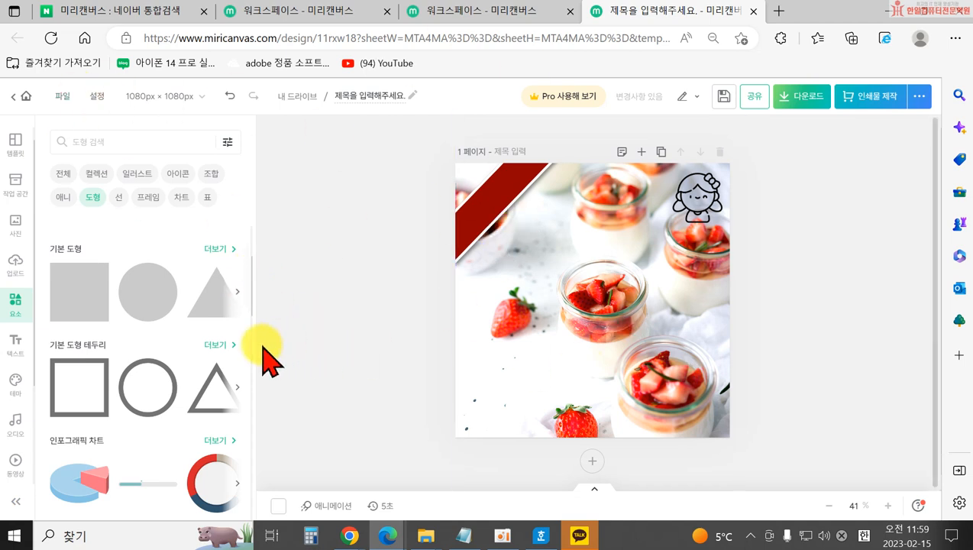
Delete the red diagonal band.
scroll(183, 382, down, 6)
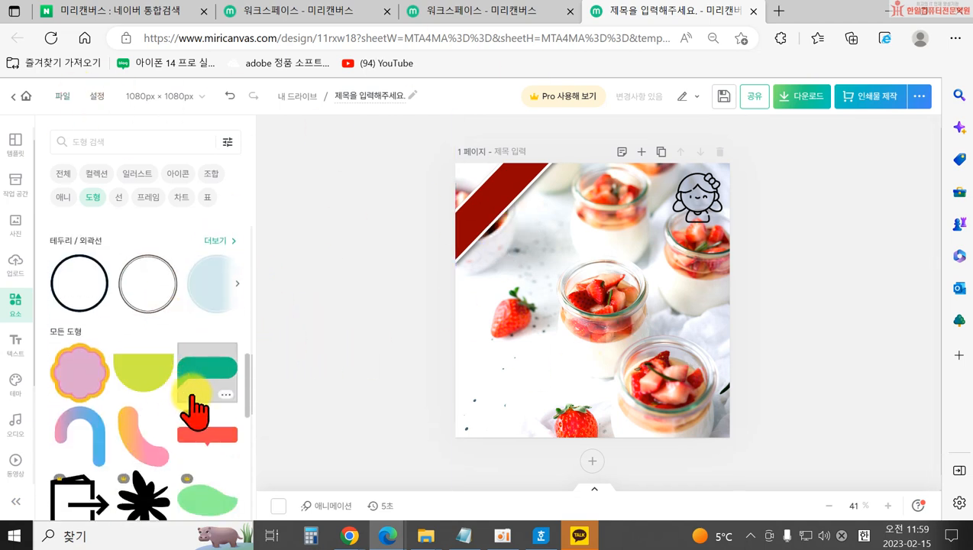
scroll(179, 390, up, 5)
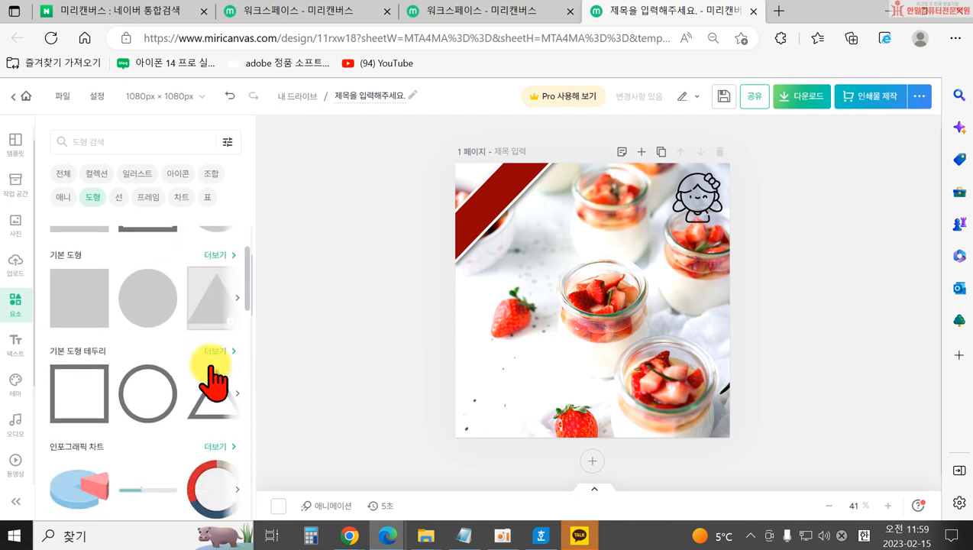
click(472, 233)
key(Delete)
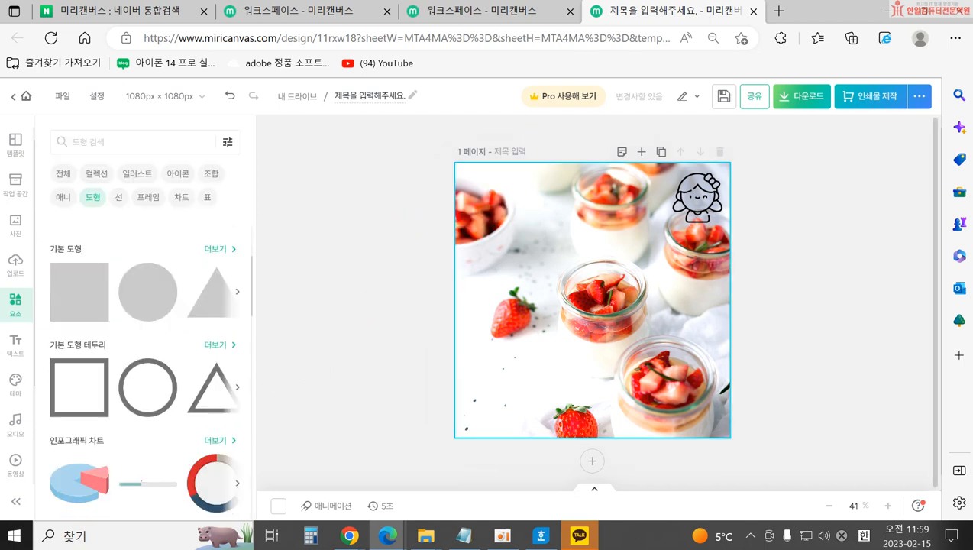
Add a square outline shape and stretch it to cover the full 1080×1080 page.
click(80, 387)
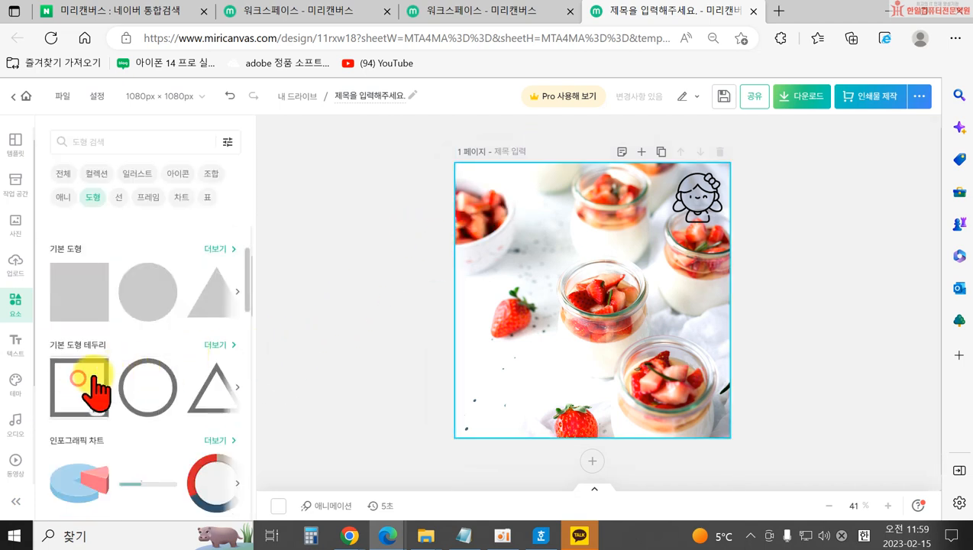
drag(527, 219, 525, 167)
drag(512, 275, 459, 275)
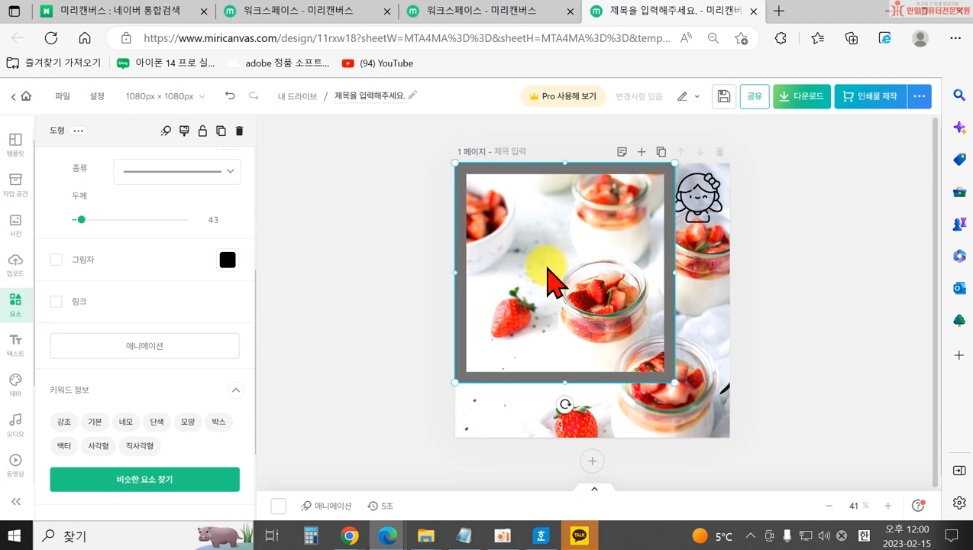
drag(675, 272, 730, 271)
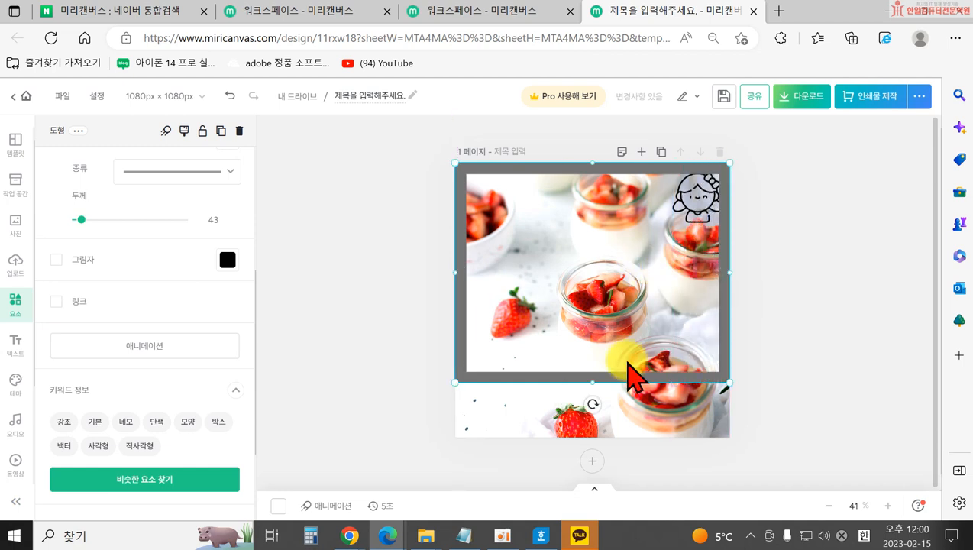
drag(595, 376, 593, 437)
scroll(130, 260, up, 2)
Set the frame's outline thickness to 33 and eyedrop dark red #760000 from the photo.
drag(81, 385, 80, 388)
click(228, 307)
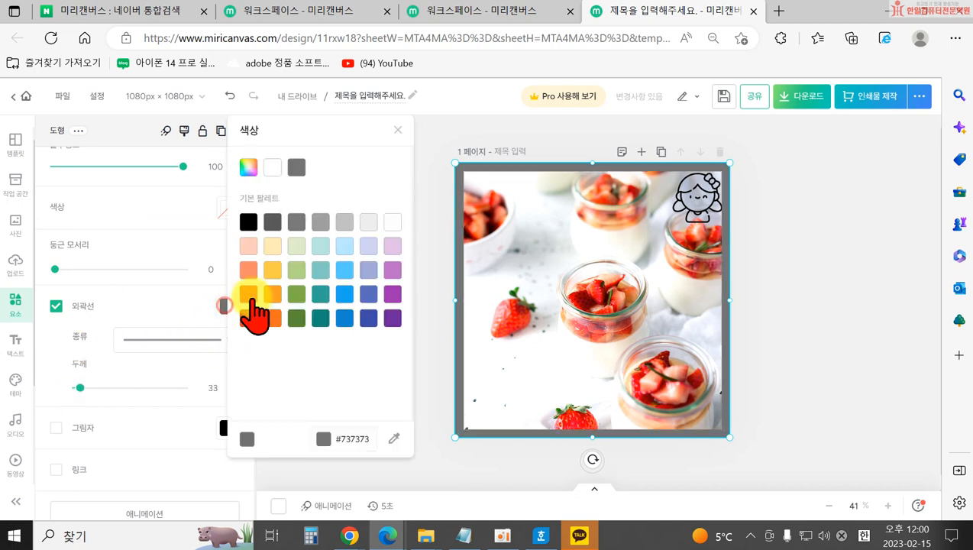
click(395, 436)
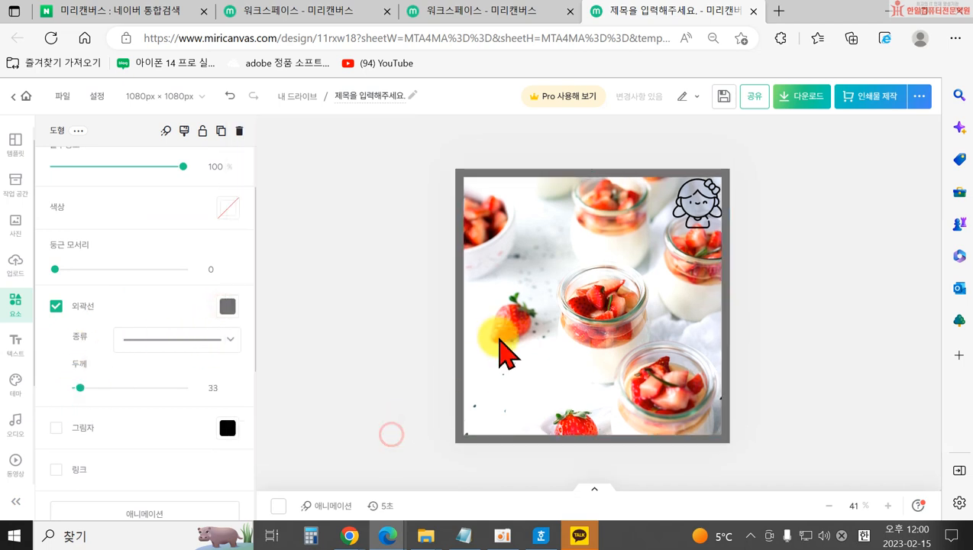
click(587, 302)
click(440, 327)
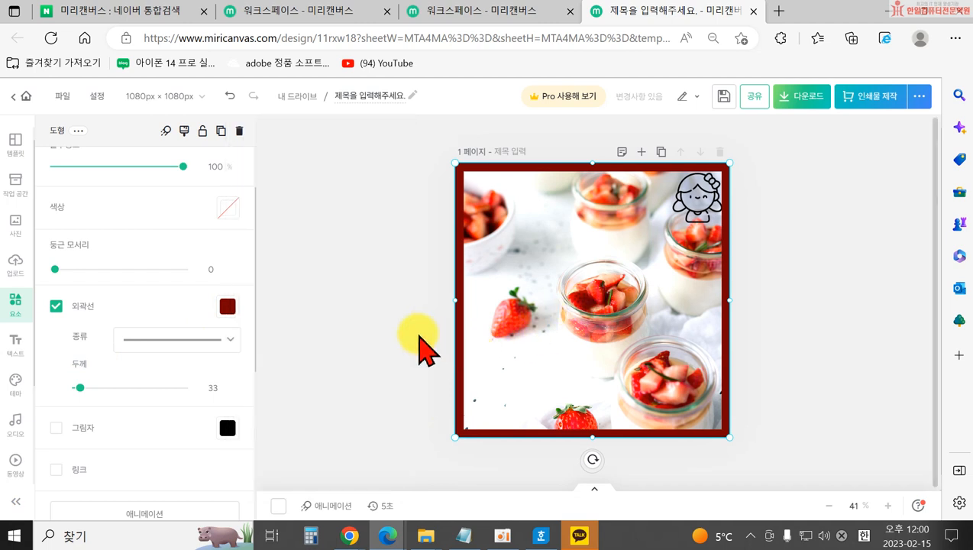
click(416, 336)
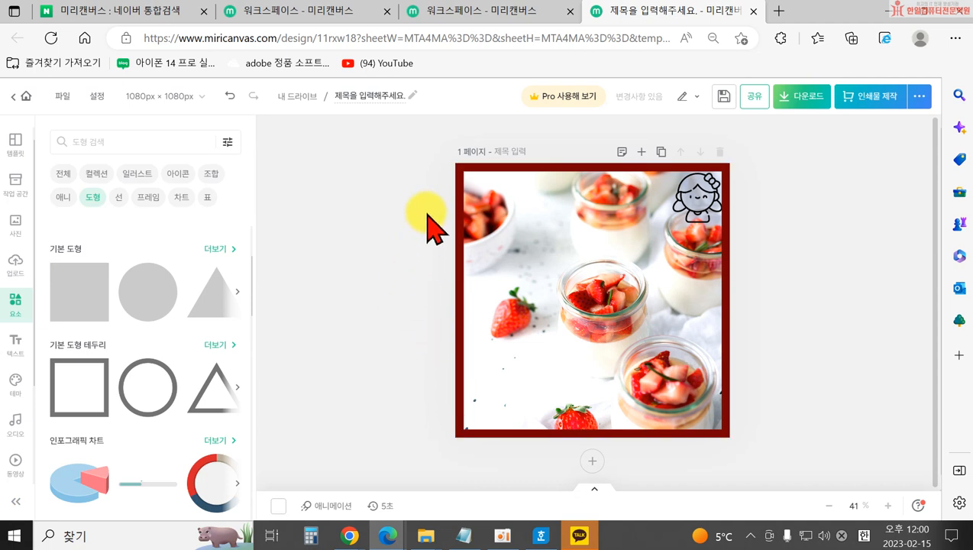
click(471, 171)
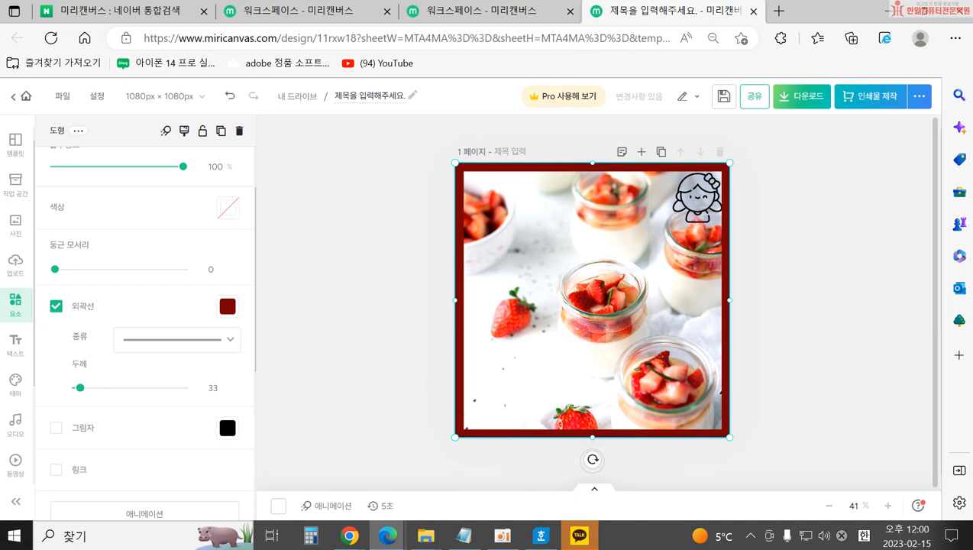
click(346, 321)
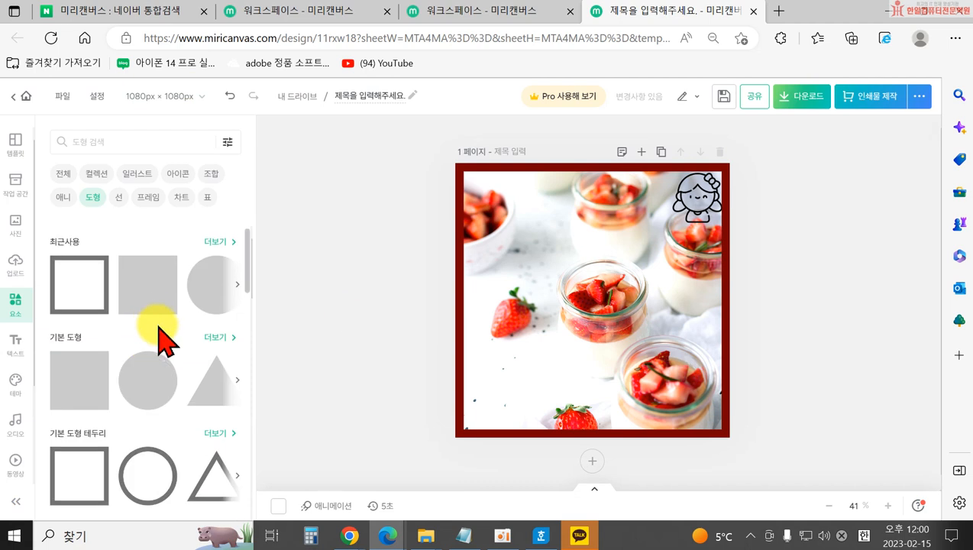
Delete the dark red frame and the strawberry photo, with the Line elements showing.
click(459, 221)
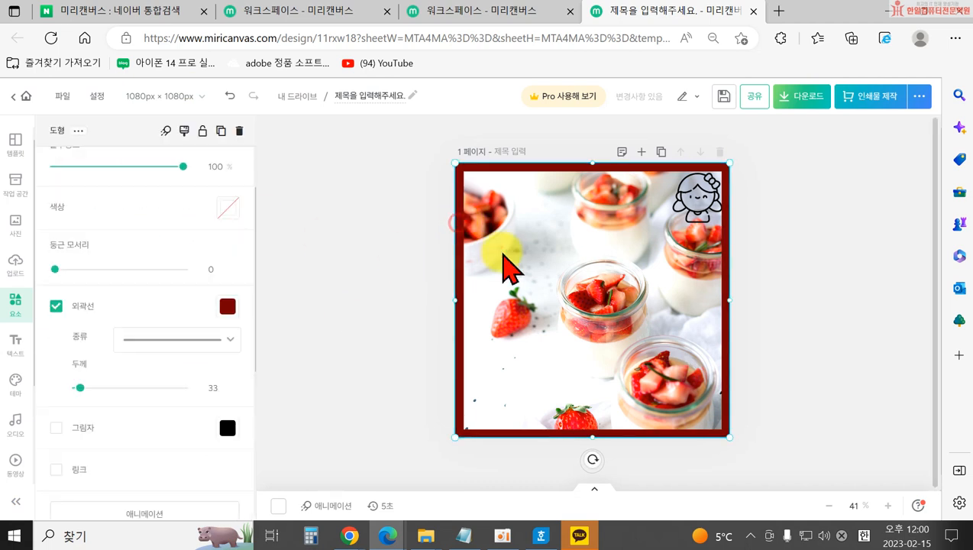
key(Delete)
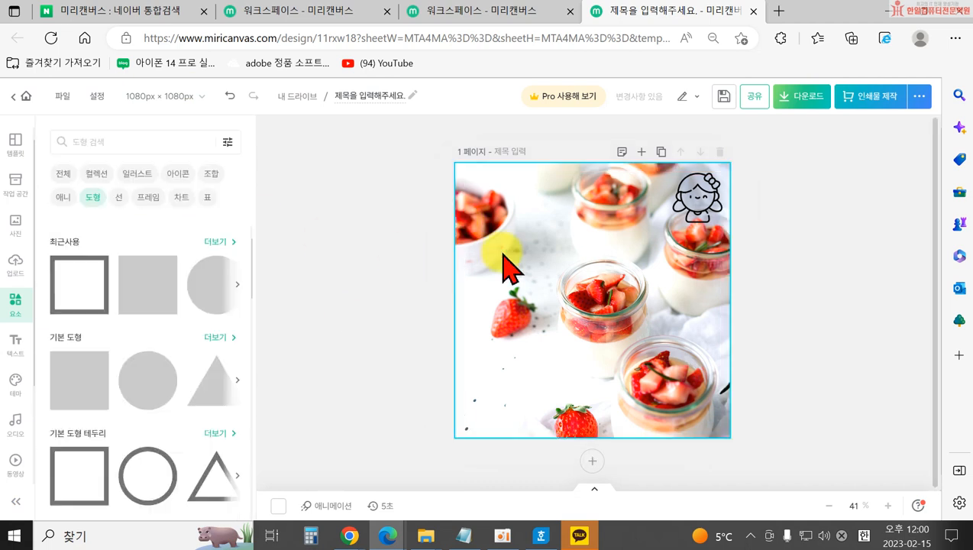
click(117, 198)
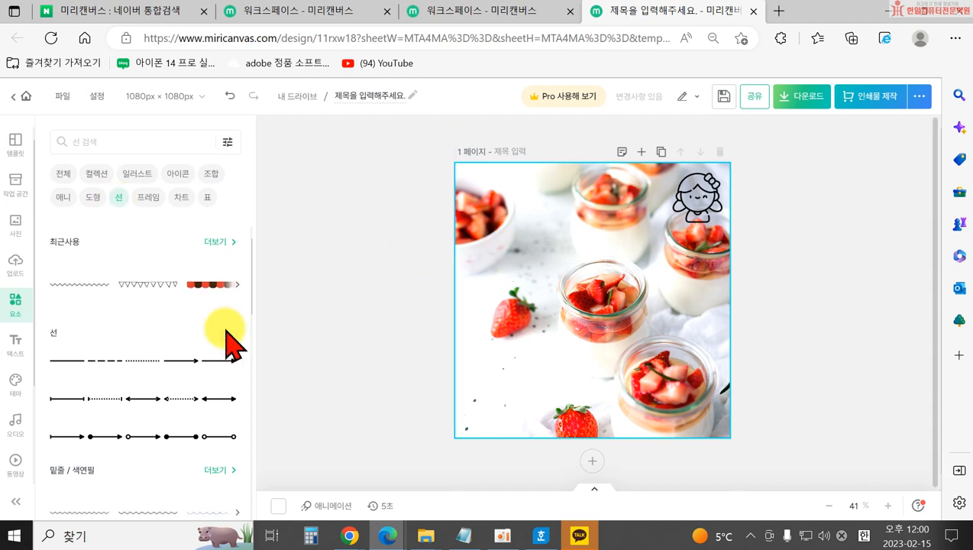
drag(518, 227, 520, 274)
key(Delete)
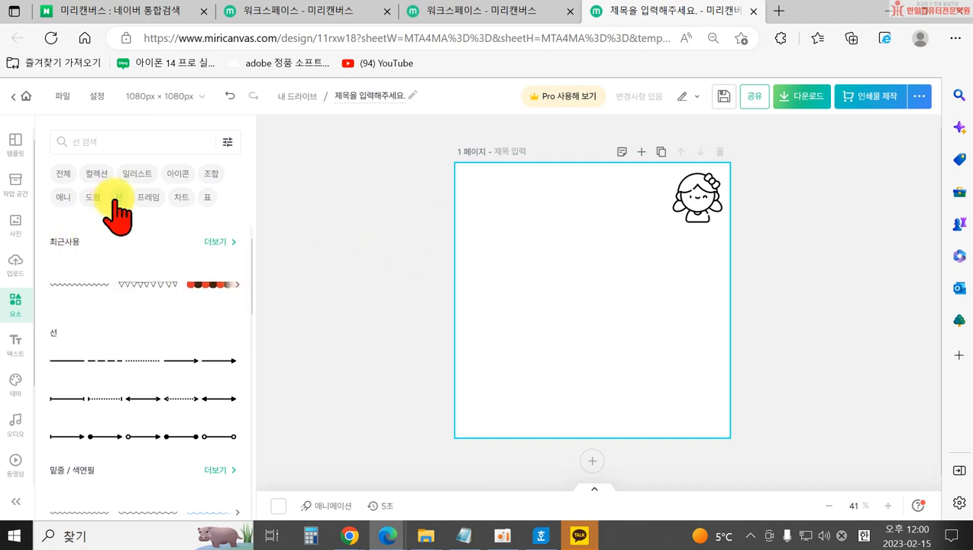
Add a test straight line with an arrowhead end, thicker stroke and light blue colour.
click(186, 362)
click(539, 308)
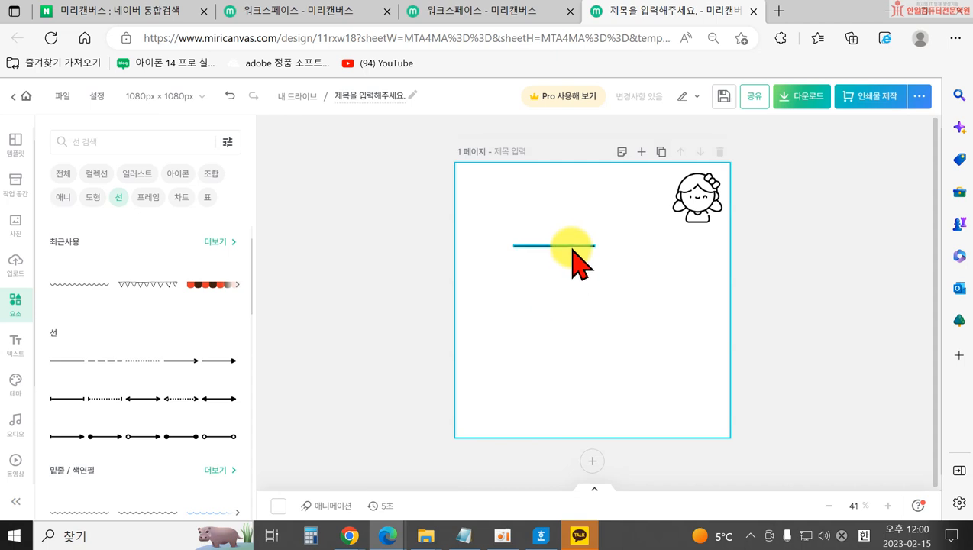
click(569, 246)
click(222, 352)
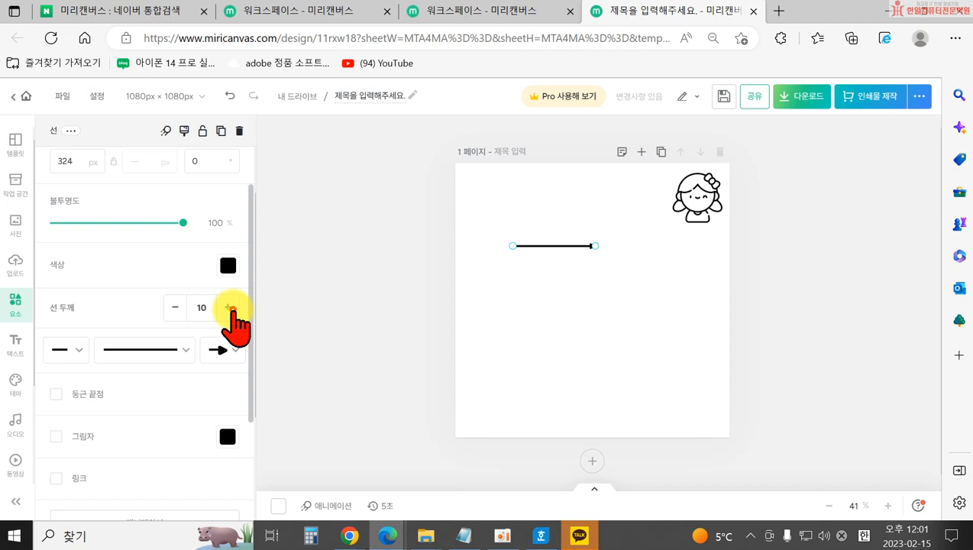
click(237, 308)
click(227, 265)
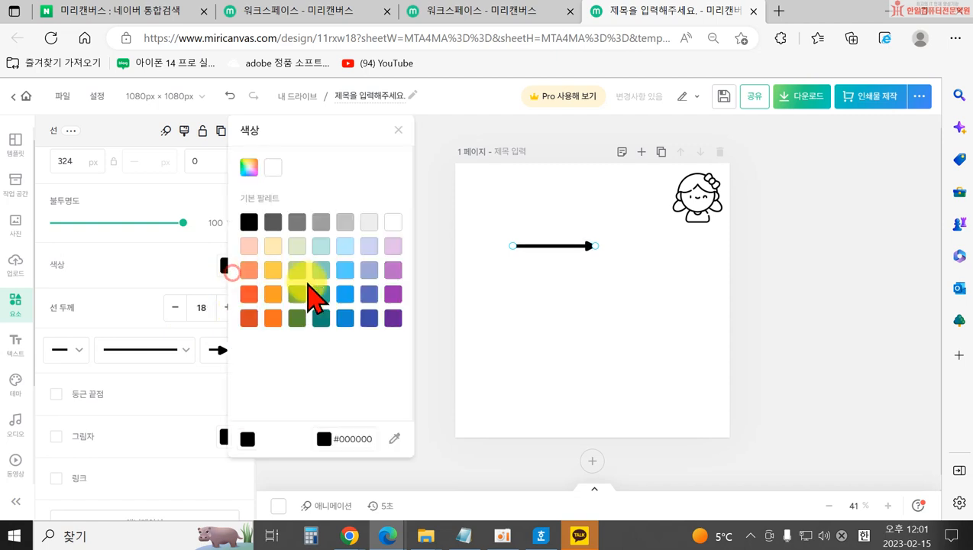
click(346, 267)
click(425, 301)
Move the blue arrow up-left, give it rounded ends, then delete it.
drag(532, 250, 485, 221)
click(394, 266)
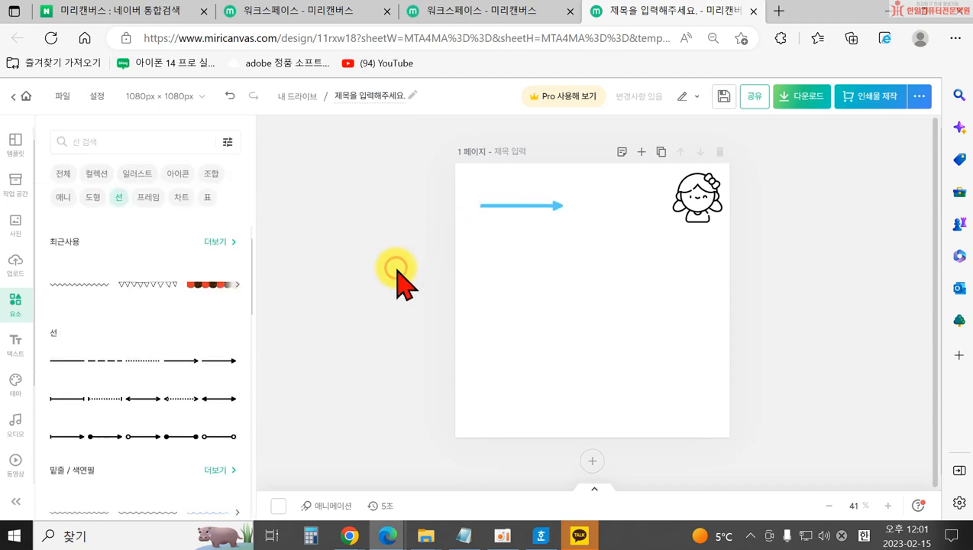
click(523, 206)
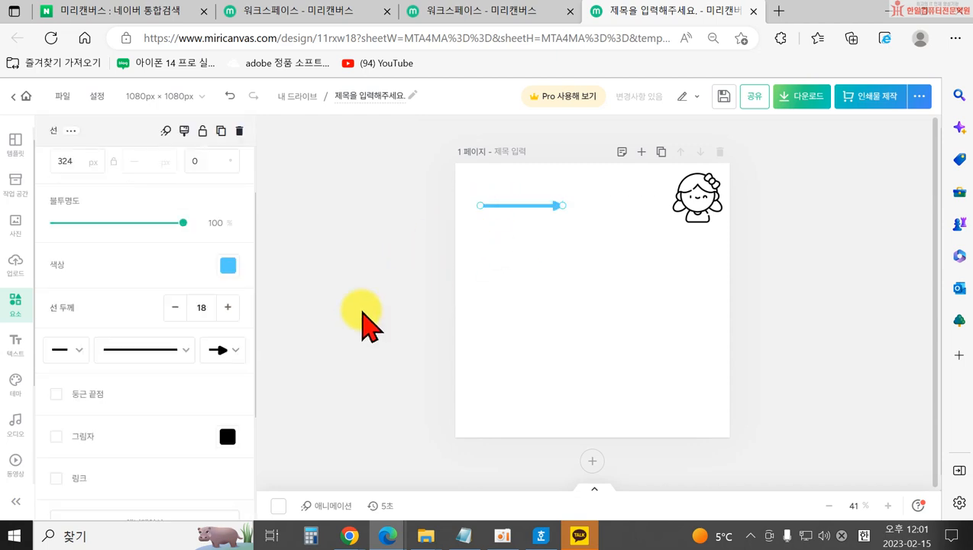
click(55, 393)
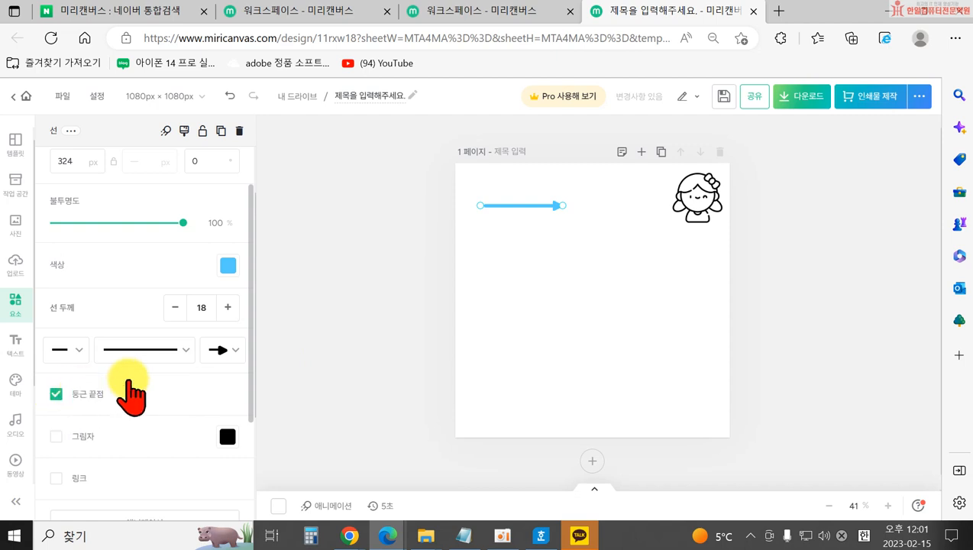
click(386, 325)
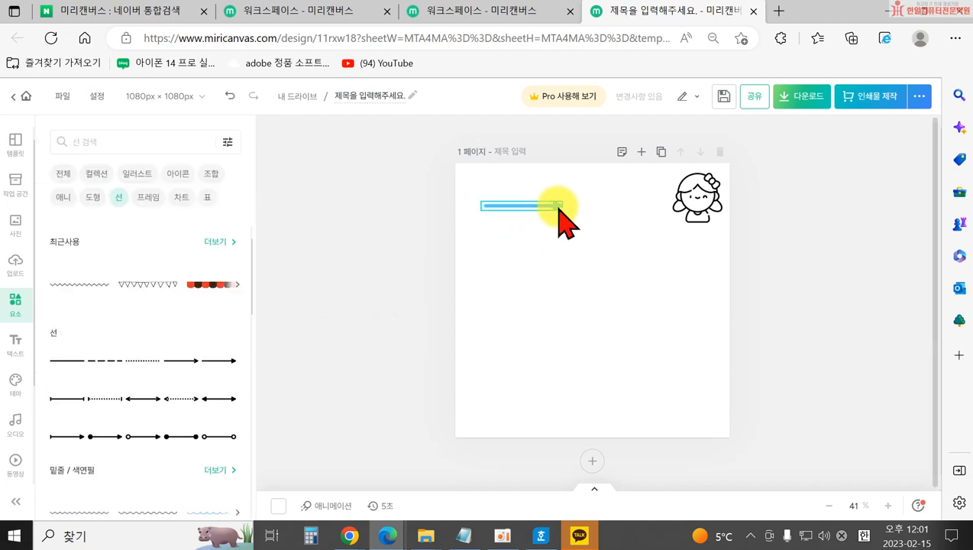
scroll(145, 401, down, 2)
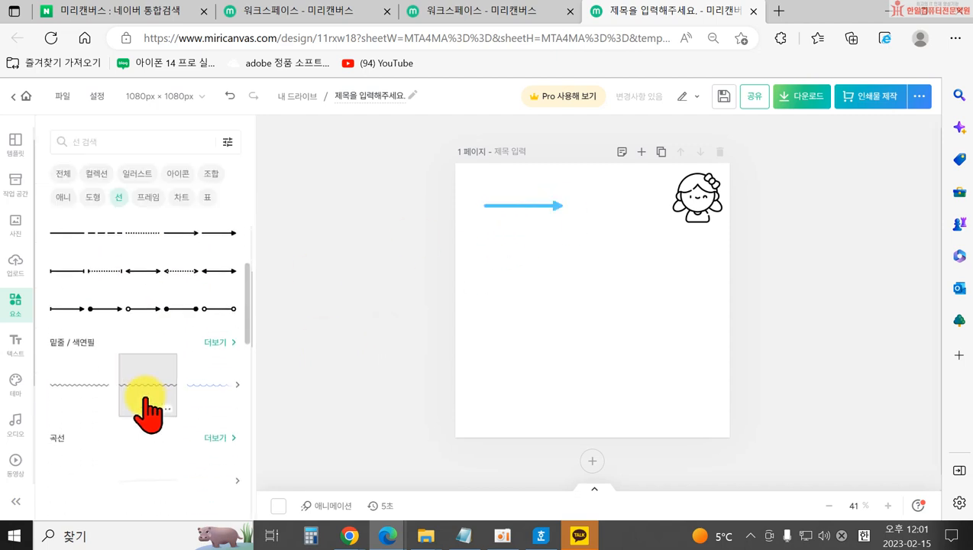
click(504, 204)
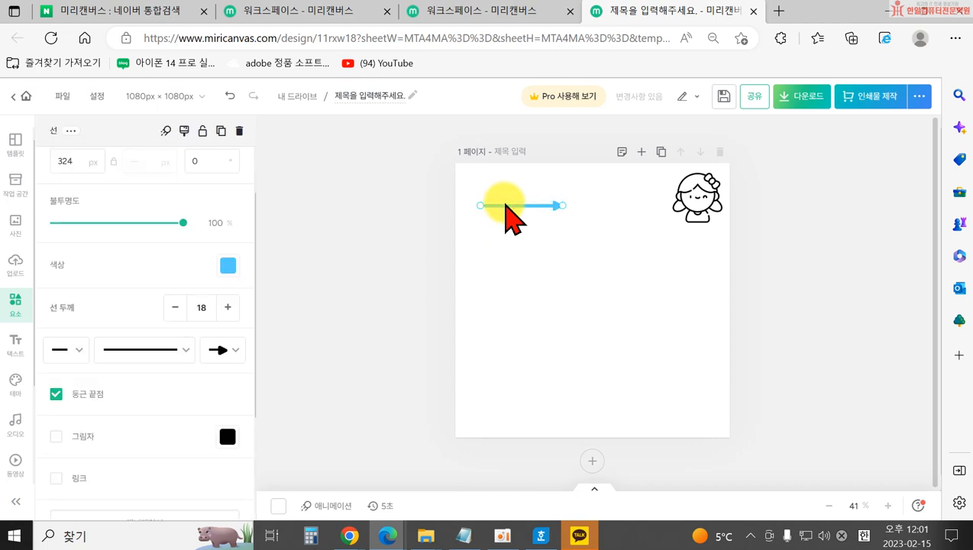
key(Delete)
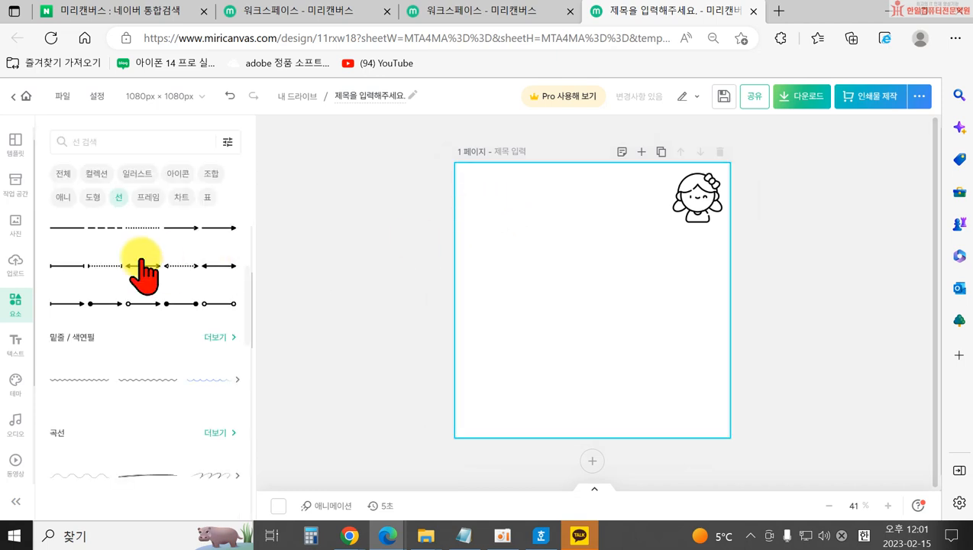
Try the red underline stroke from the 밑줄 / 색연필 results, reshape it, then delete it.
click(220, 337)
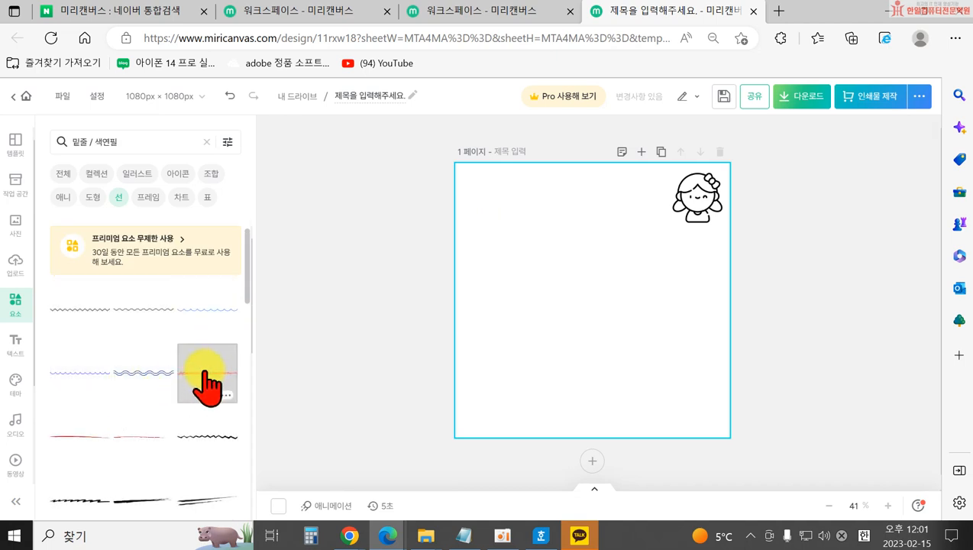
scroll(206, 382, down, 1)
click(71, 404)
click(456, 359)
drag(538, 300, 504, 254)
click(539, 287)
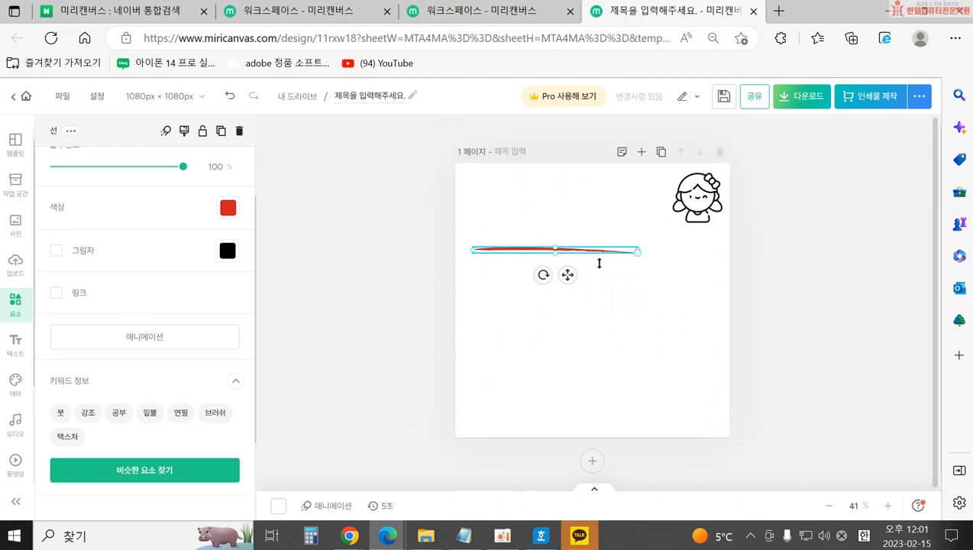
key(Delete)
Add the looping red arrow stroke, shift it left, then delete it.
scroll(126, 390, down, 8)
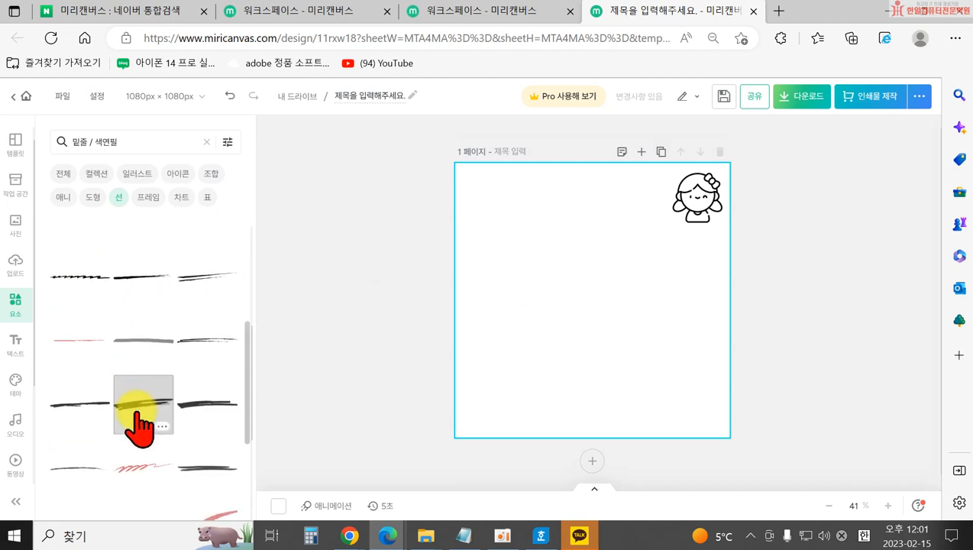
scroll(190, 386, down, 5)
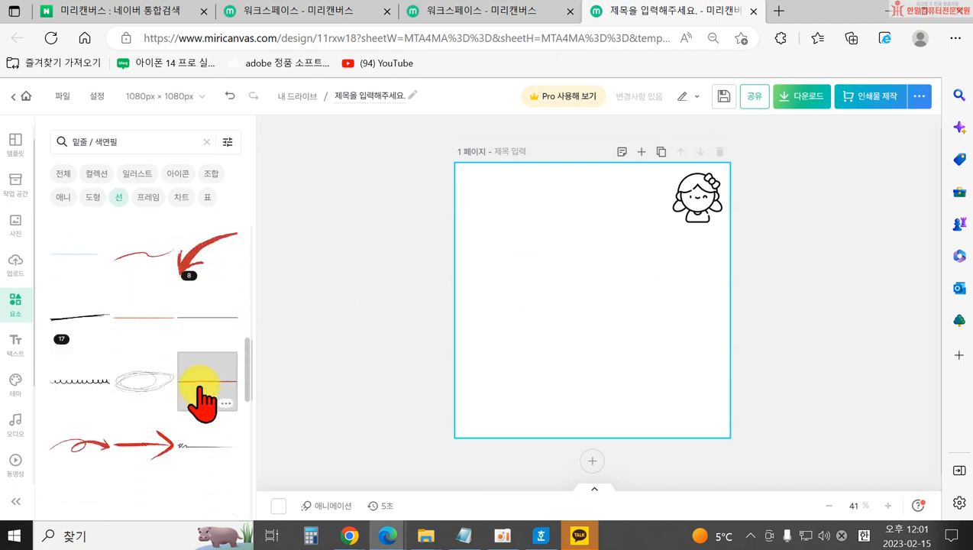
scroll(99, 351, down, 8)
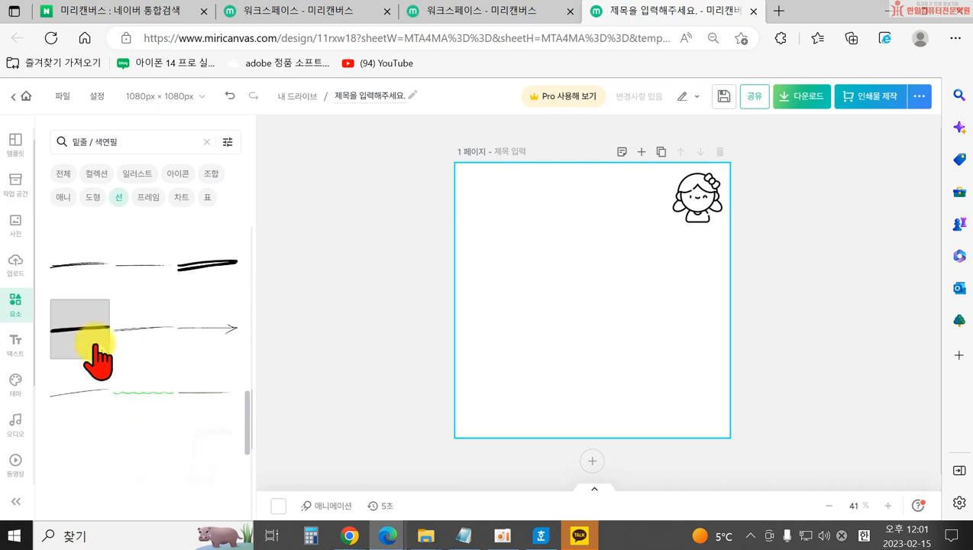
scroll(130, 416, down, 3)
click(145, 425)
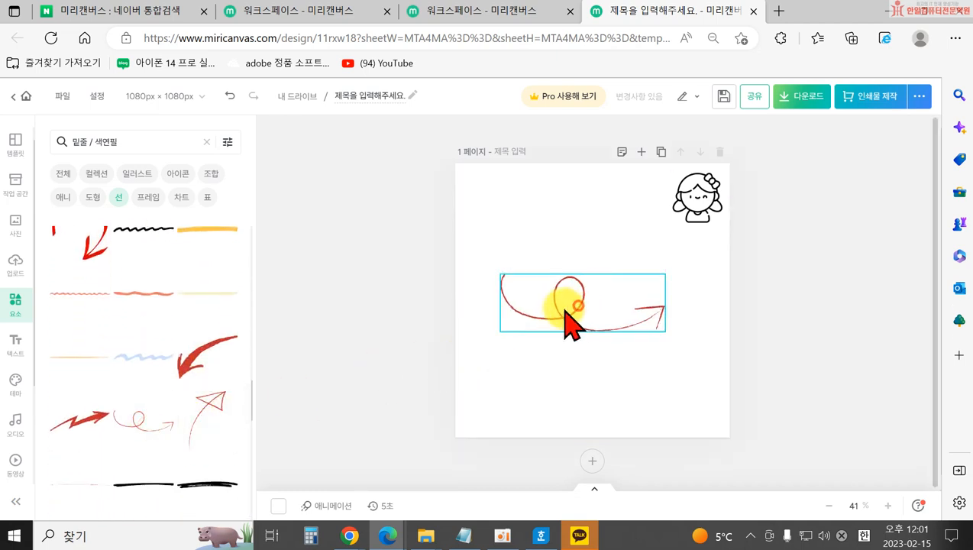
drag(579, 315, 532, 310)
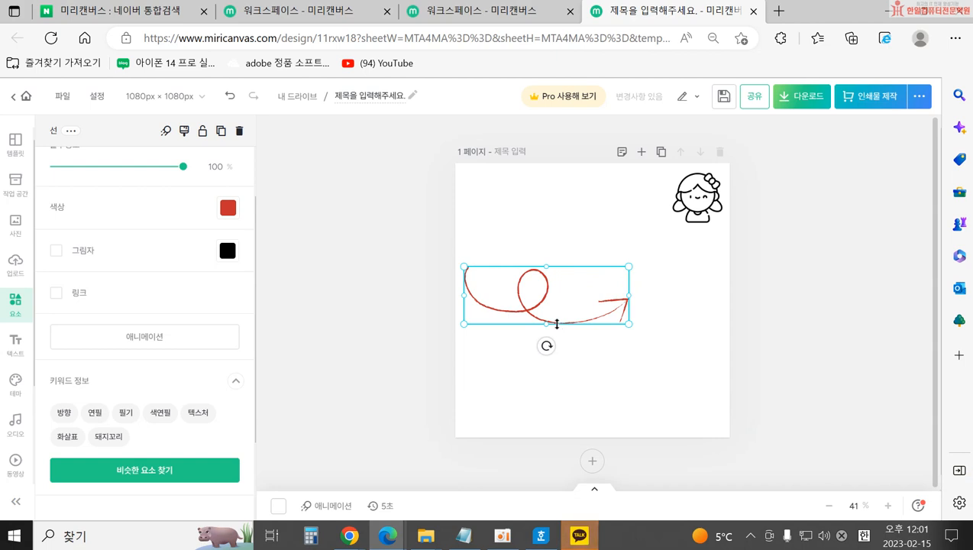
key(Delete)
Browse further through the line results and clear the search term.
scroll(145, 274, down, 3)
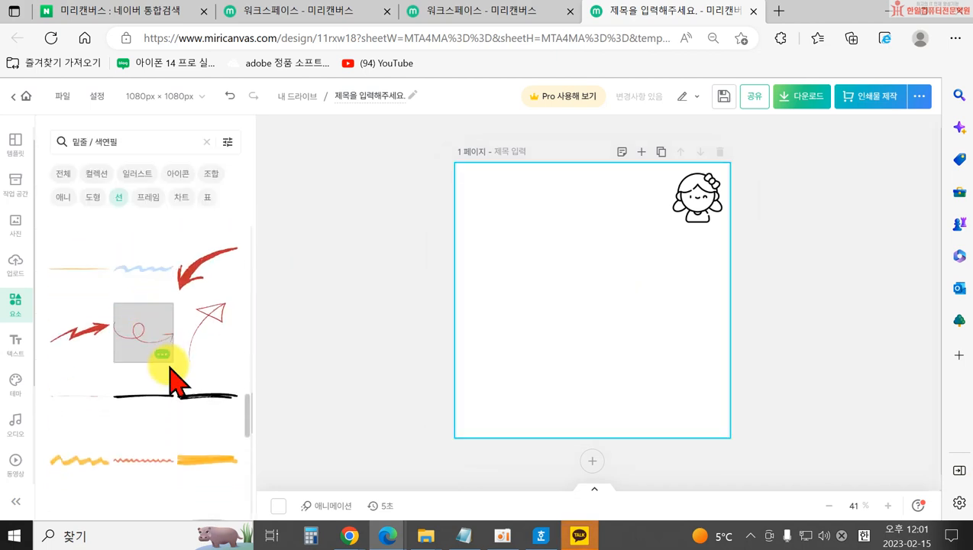
scroll(160, 413, down, 4)
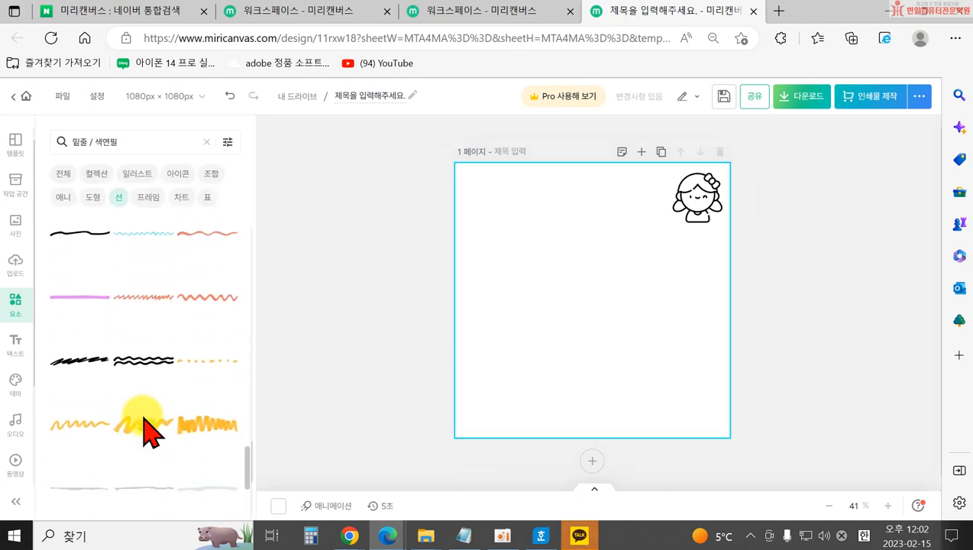
scroll(141, 311, up, 5)
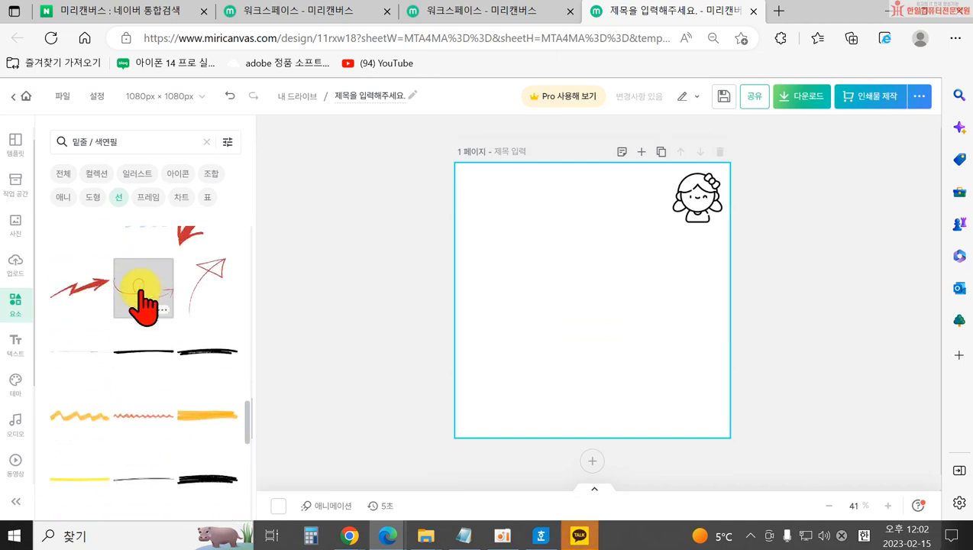
scroll(145, 314, down, 6)
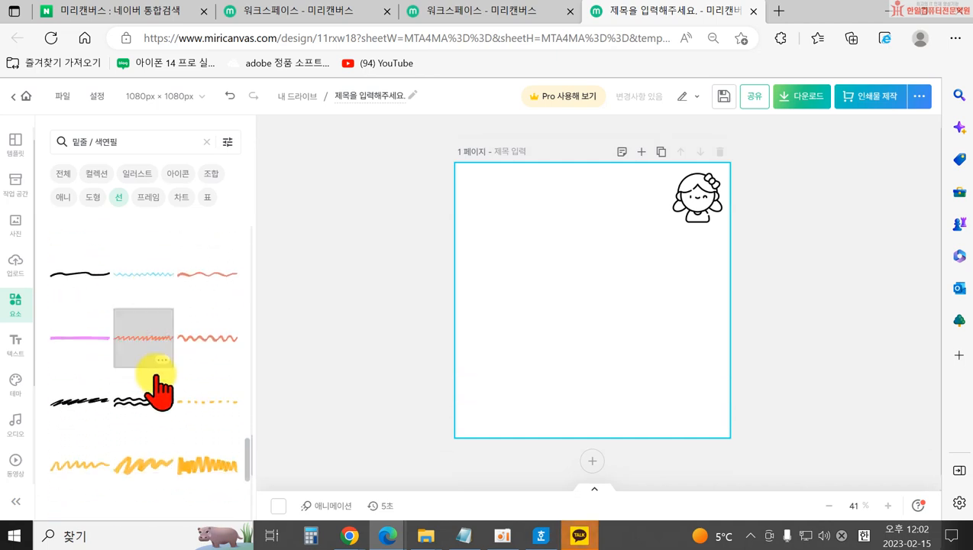
scroll(191, 415, up, 4)
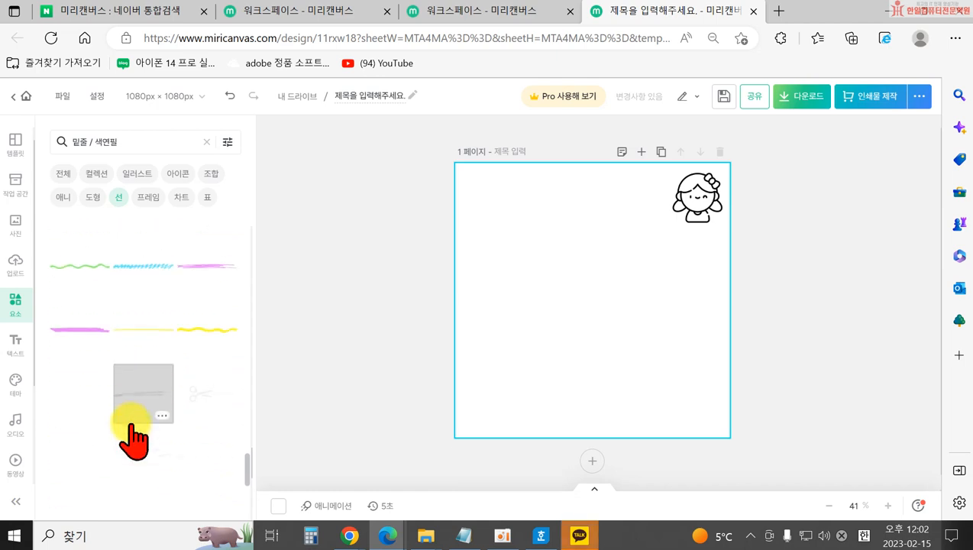
scroll(133, 428, down, 4)
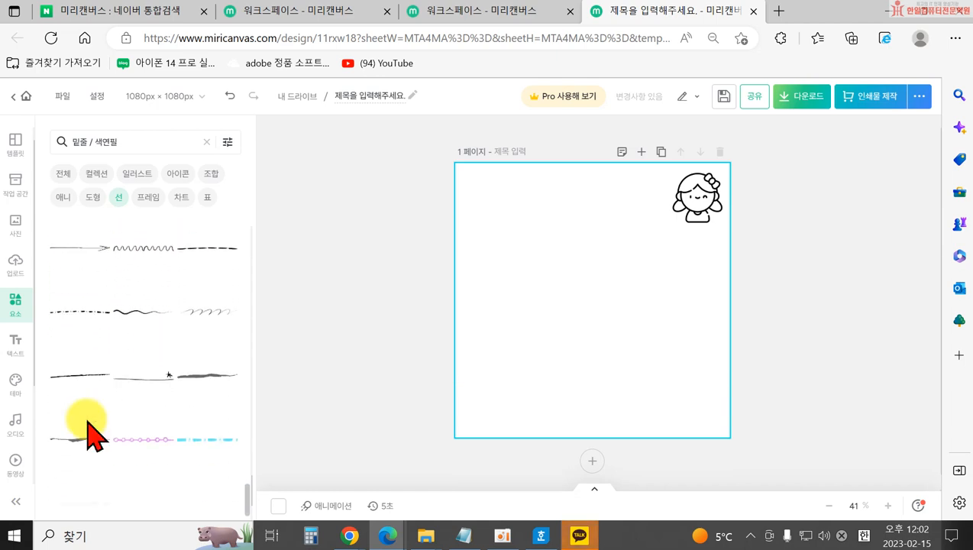
scroll(115, 435, down, 1)
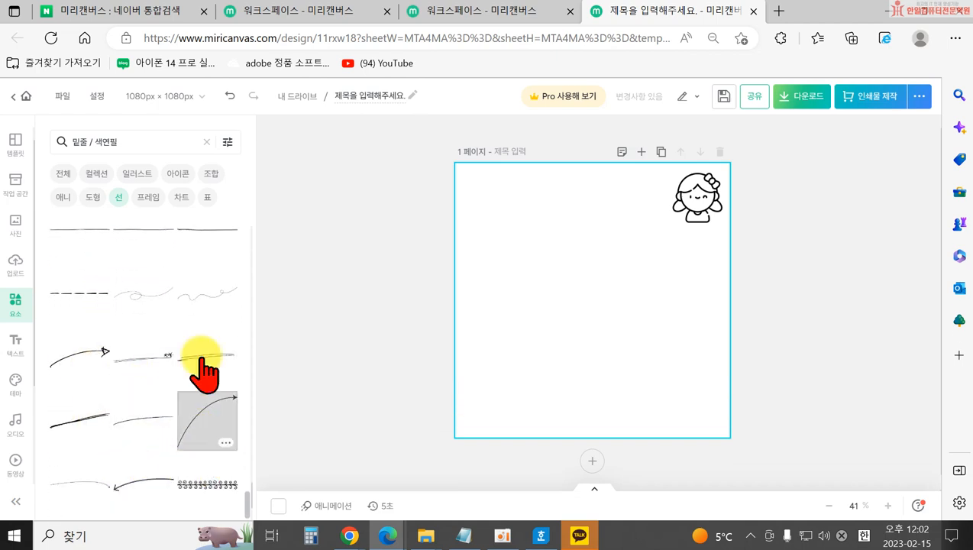
scroll(126, 221, up, 5)
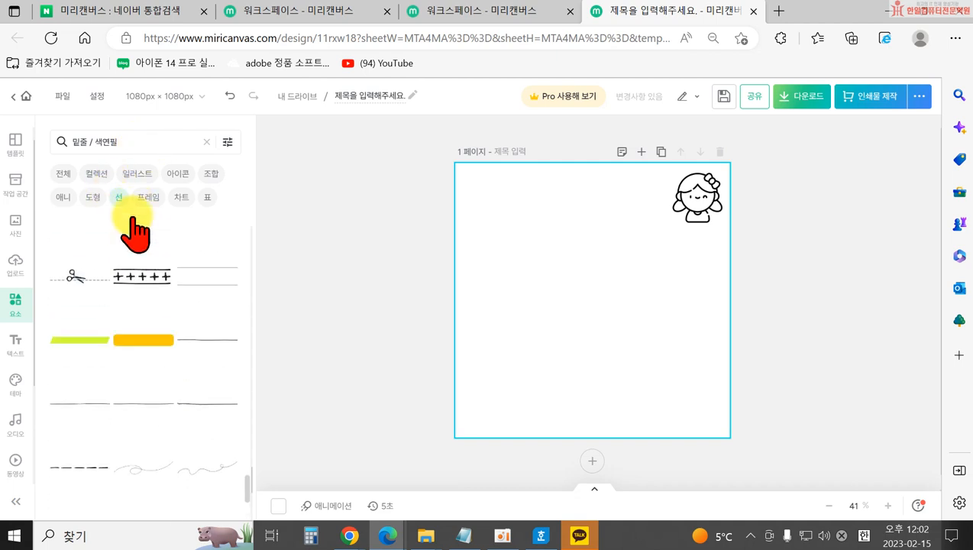
click(206, 142)
Add a decorative ornament divider from the line list and move it to the top of the page.
scroll(130, 340, down, 5)
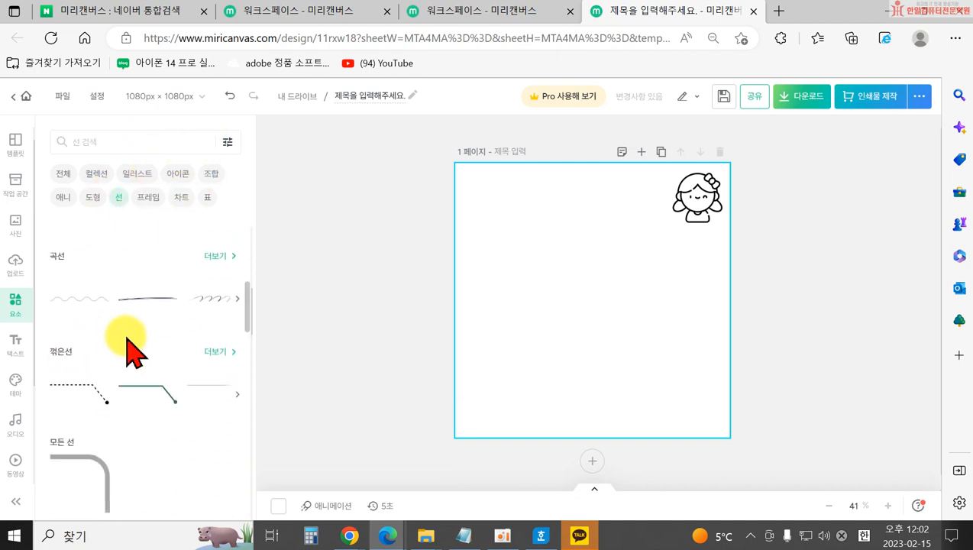
scroll(48, 278, down, 3)
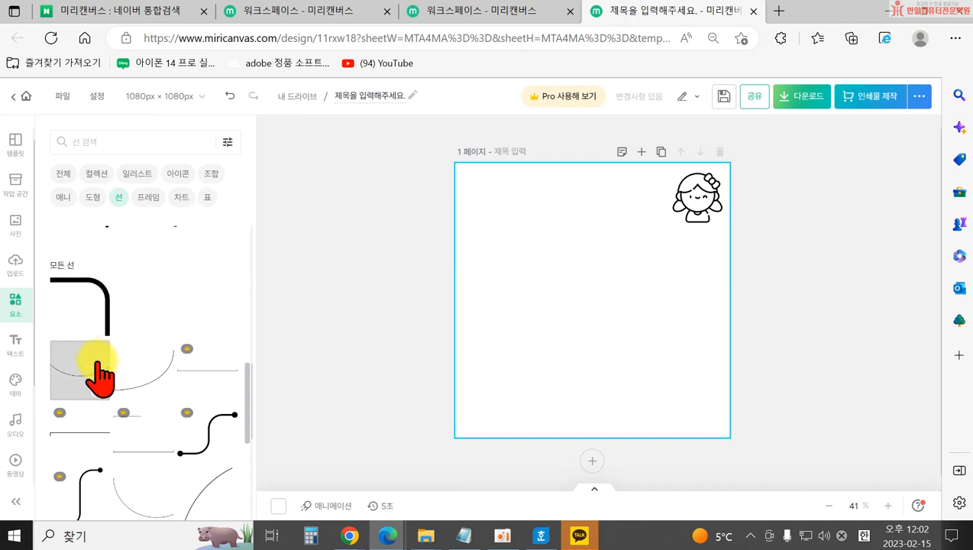
scroll(99, 365, down, 10)
scroll(112, 418, down, 10)
scroll(184, 413, down, 10)
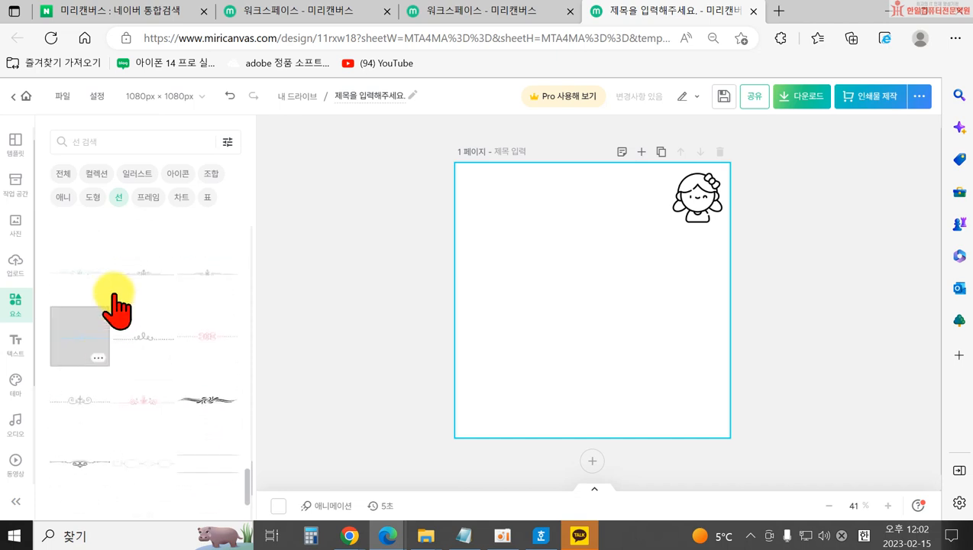
click(84, 340)
click(495, 347)
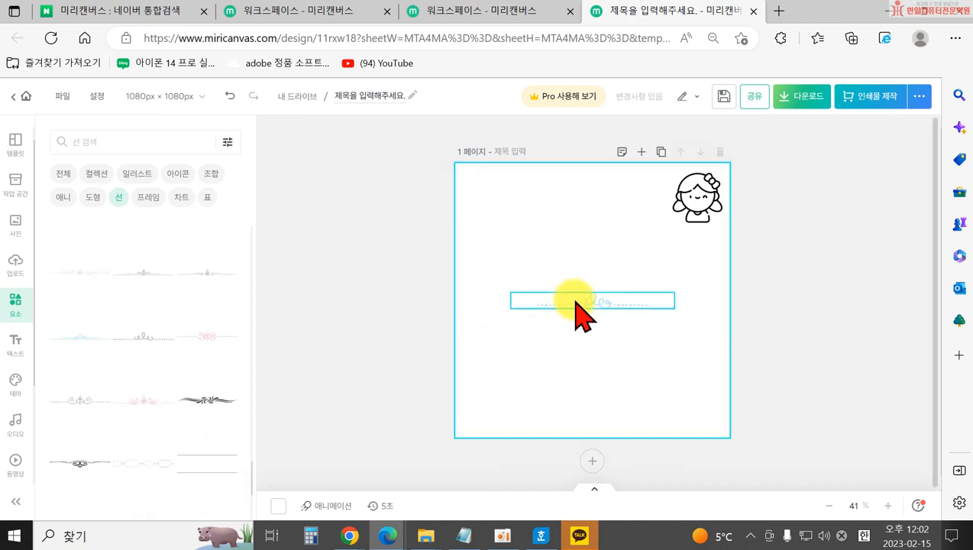
drag(577, 309, 569, 209)
click(558, 285)
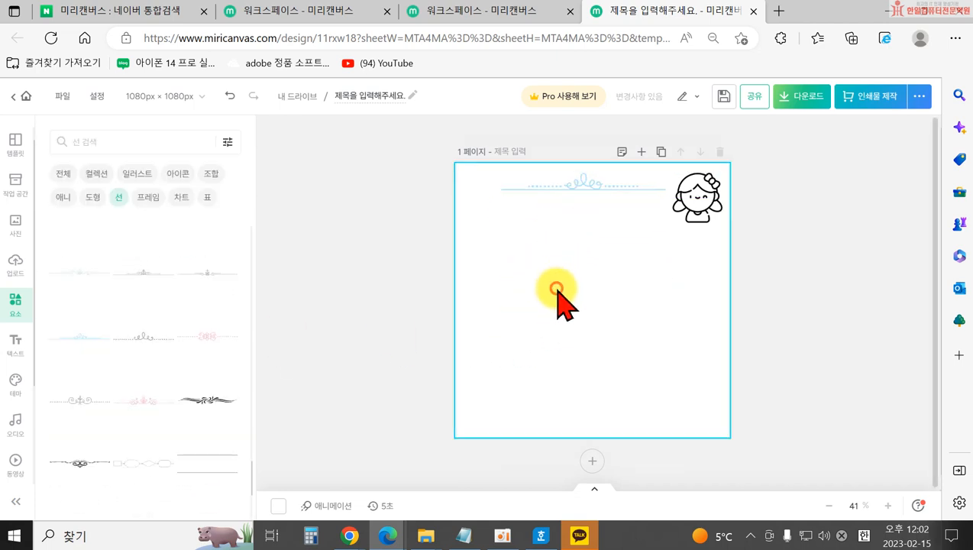
Copy the top divider near the page bottom and flip the copy upside down.
click(586, 188)
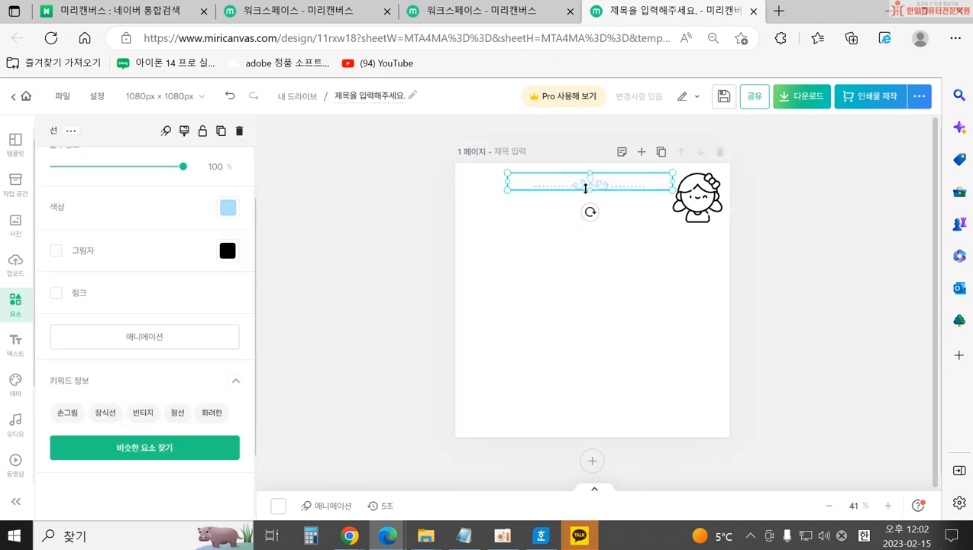
drag(588, 185, 605, 422)
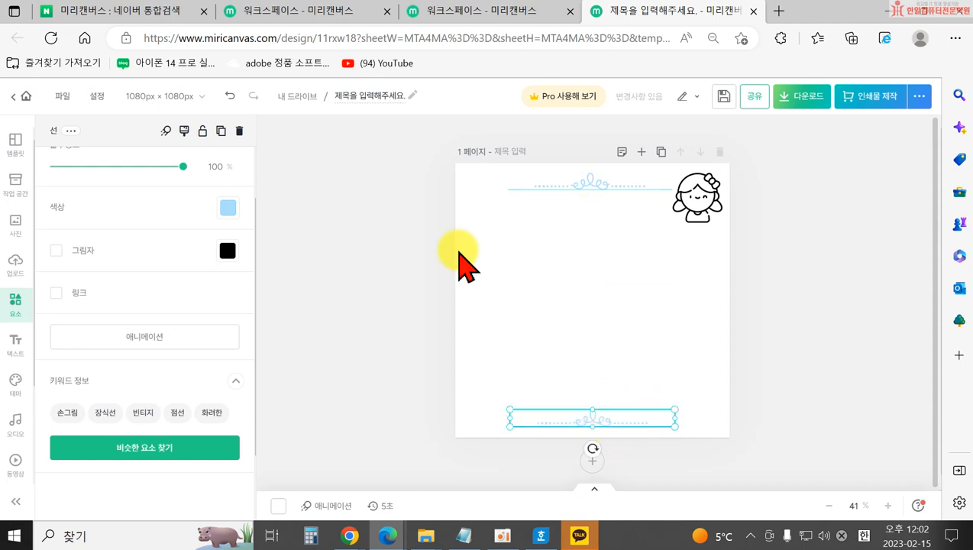
scroll(152, 178, up, 1)
click(116, 163)
click(237, 197)
click(567, 243)
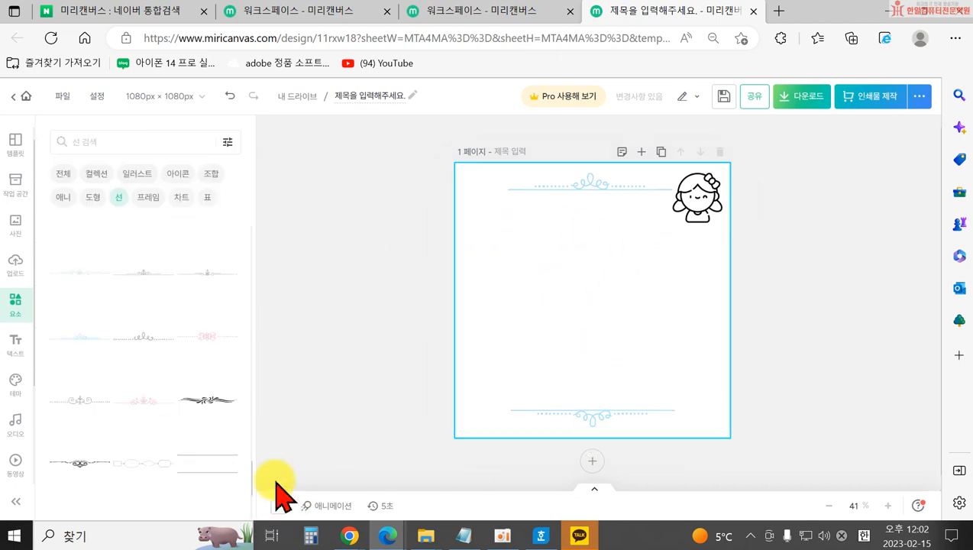
Delete both the top and bottom ornament dividers.
click(594, 192)
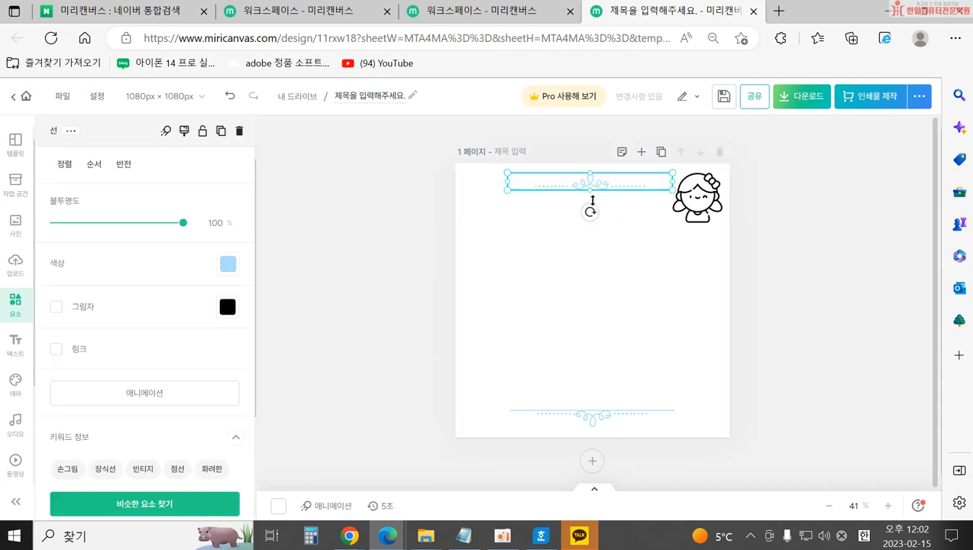
key(Delete)
click(616, 412)
key(Delete)
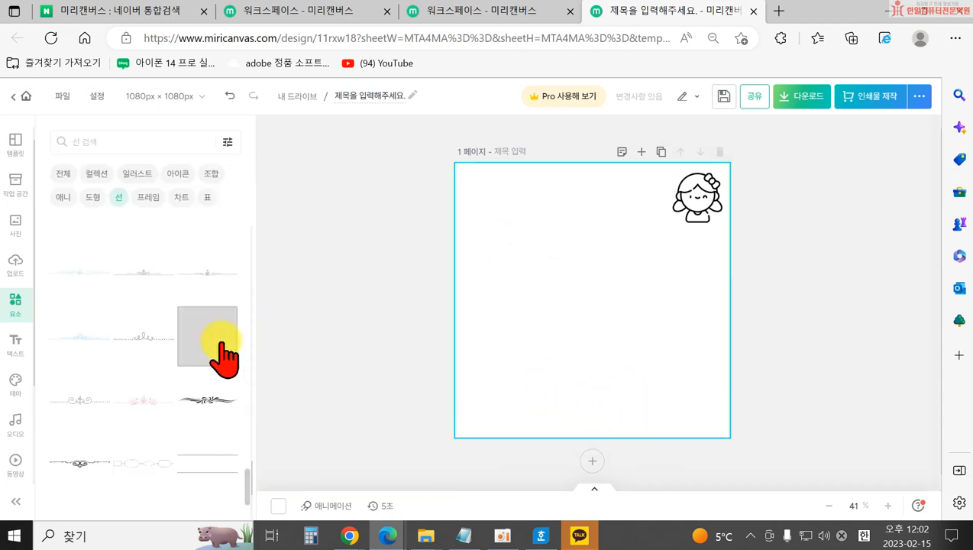
Add the pink ornament divider and recolour it periwinkle.
click(126, 409)
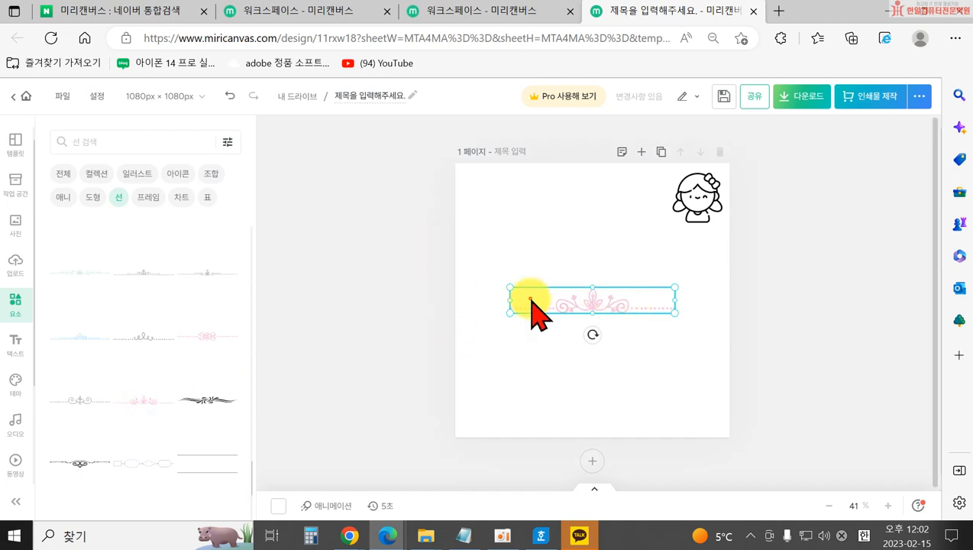
click(223, 263)
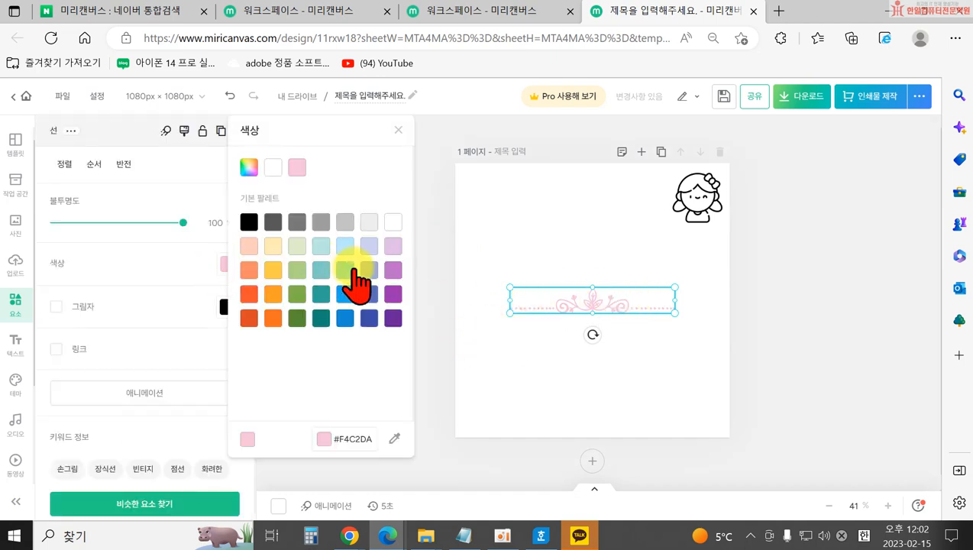
click(369, 270)
click(444, 259)
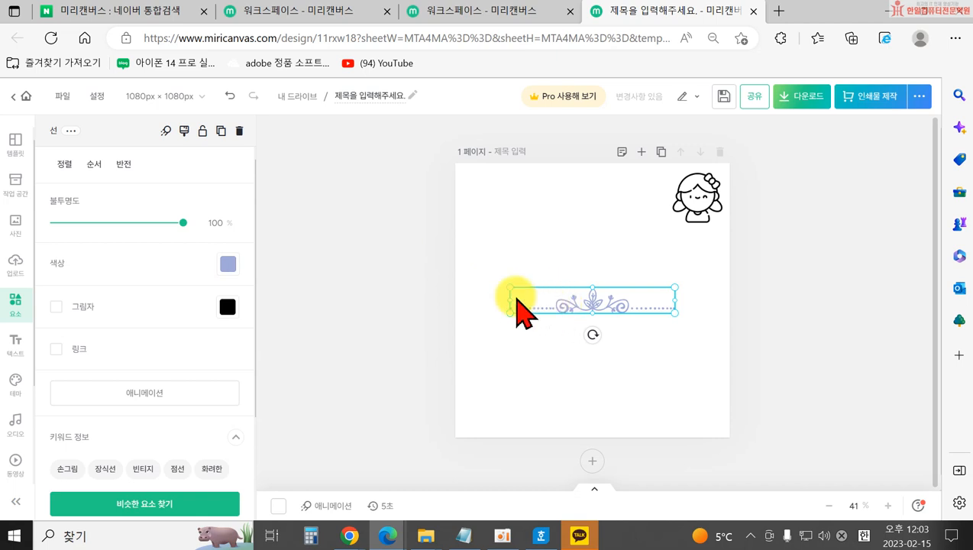
click(383, 298)
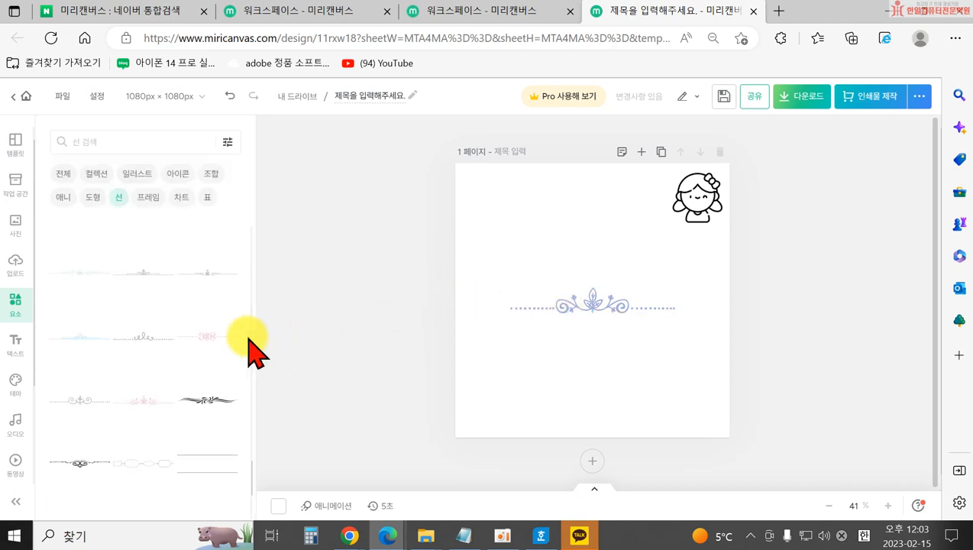
Delete the periwinkle divider, leaving only the girl drawing.
scroll(225, 367, down, 1)
click(555, 317)
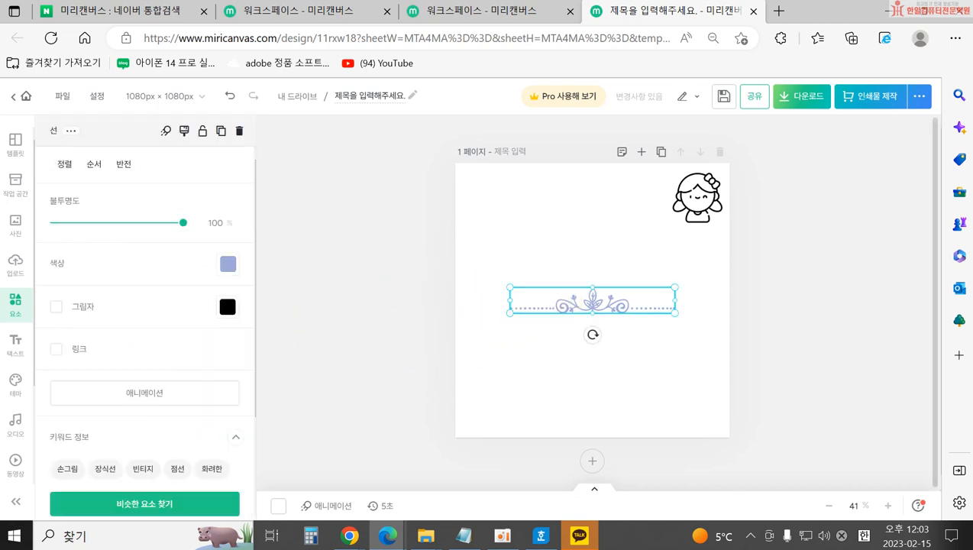
key(Delete)
Add the green-and-teal triangle bunting, place it on the top edge and stretch it to 1050 px wide.
scroll(124, 378, down, 3)
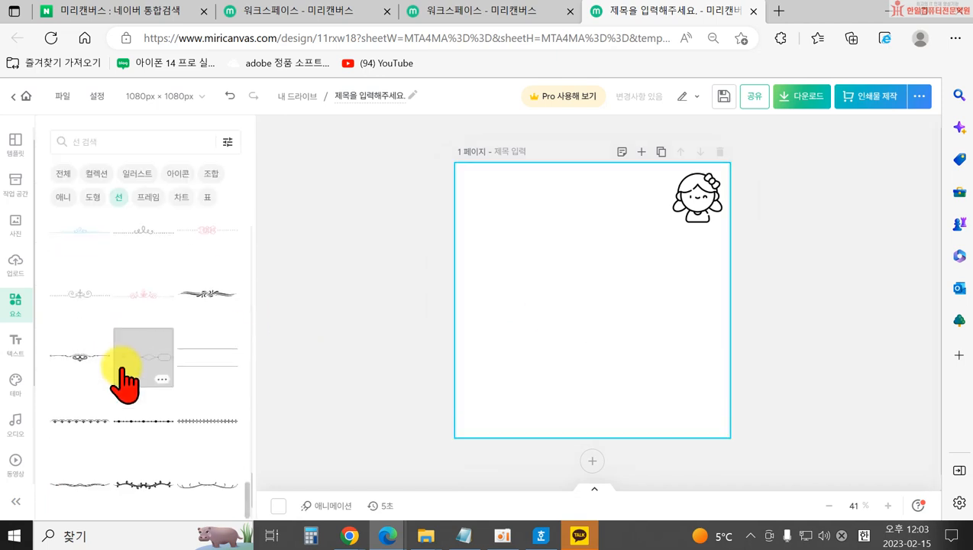
scroll(129, 393, down, 3)
scroll(142, 405, down, 5)
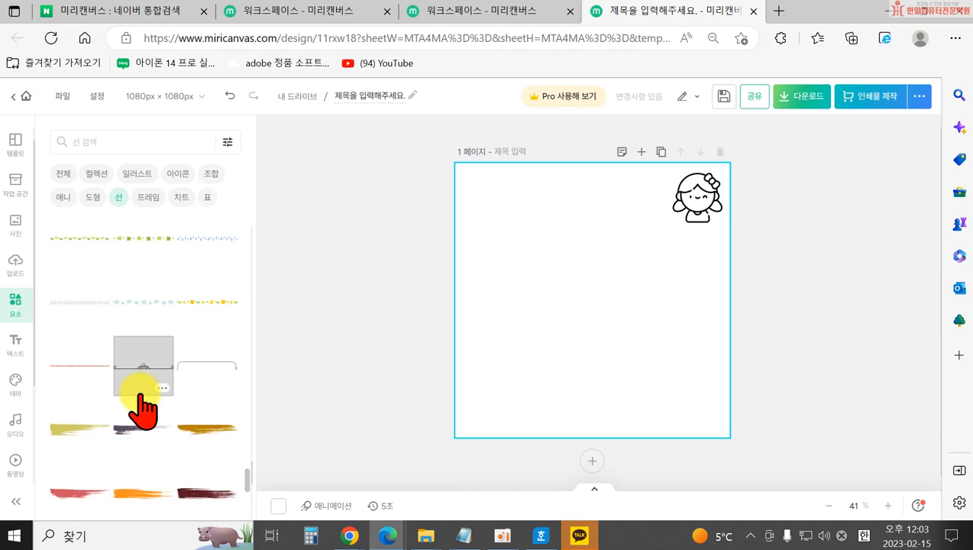
scroll(145, 389, down, 5)
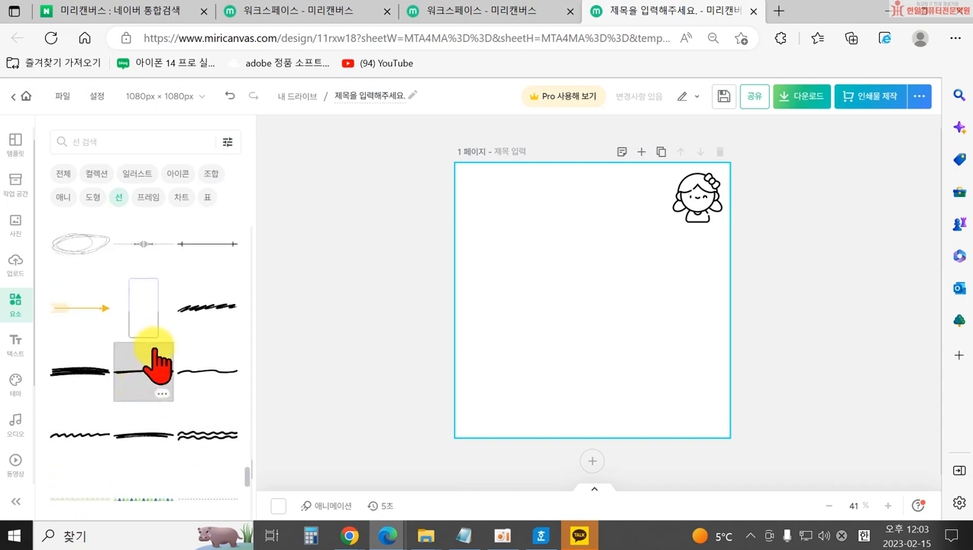
scroll(165, 382, up, 1)
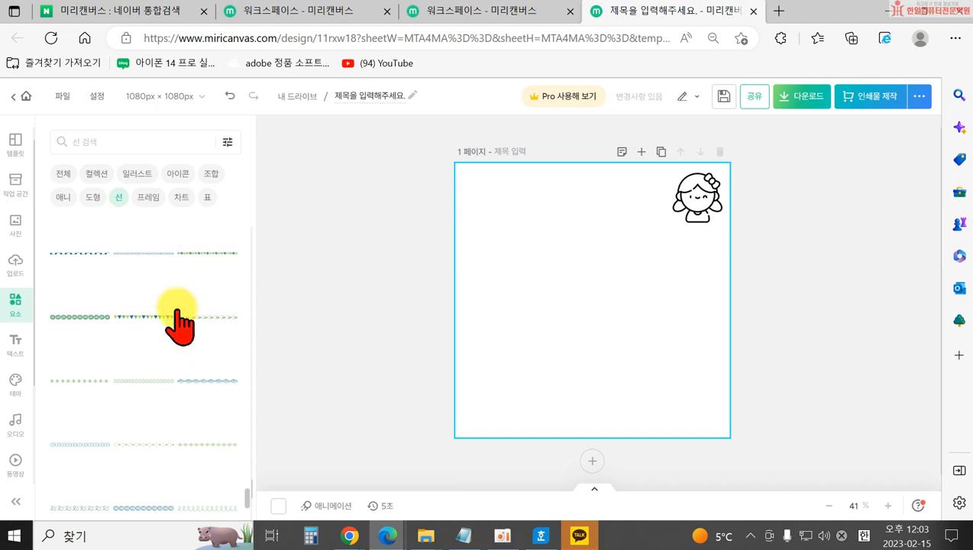
click(147, 330)
drag(548, 300, 494, 168)
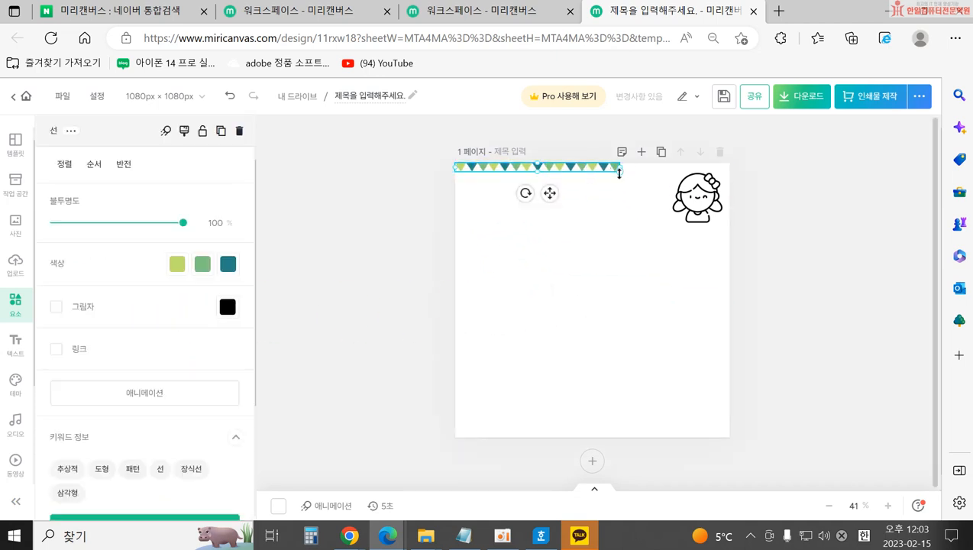
drag(623, 172, 714, 165)
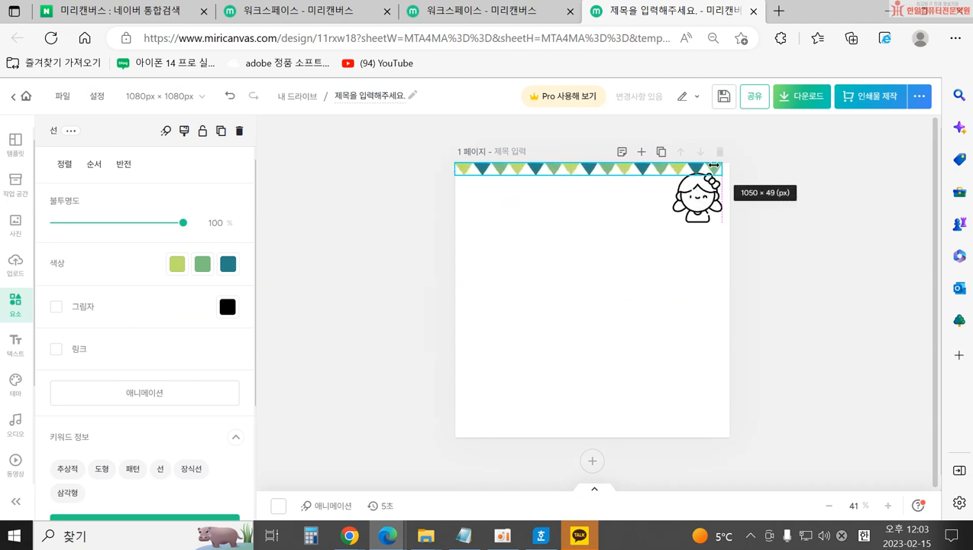
click(522, 218)
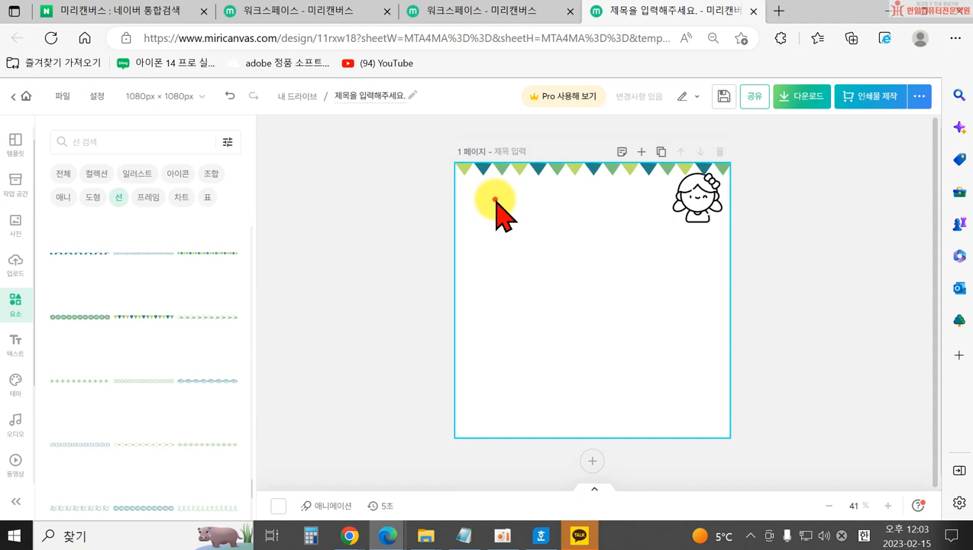
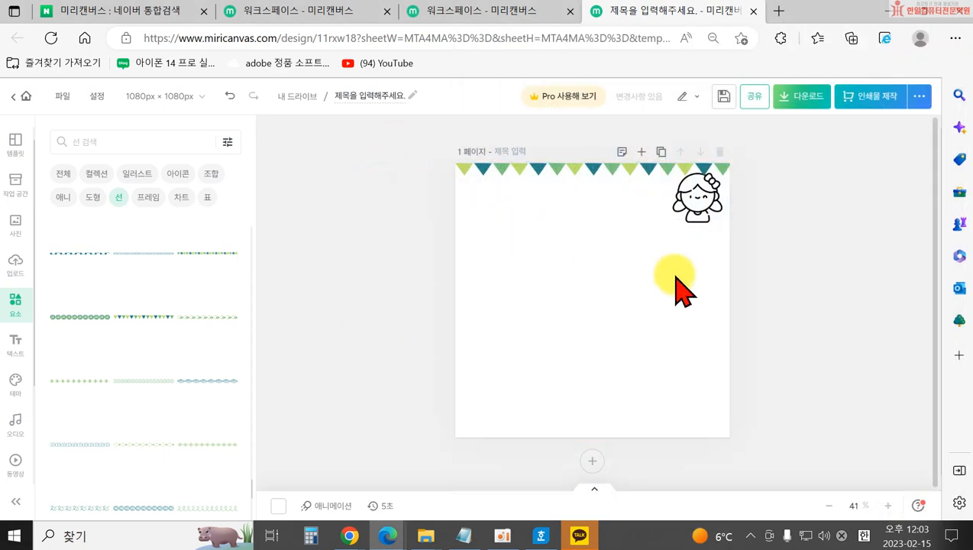
Recolour the top bunting's triangles yellow, orange-red and blue.
click(587, 183)
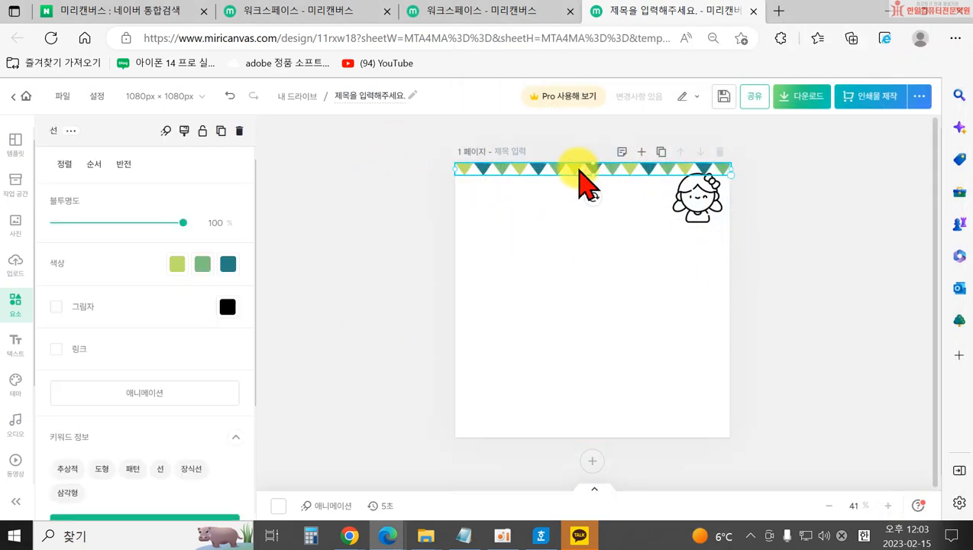
click(177, 264)
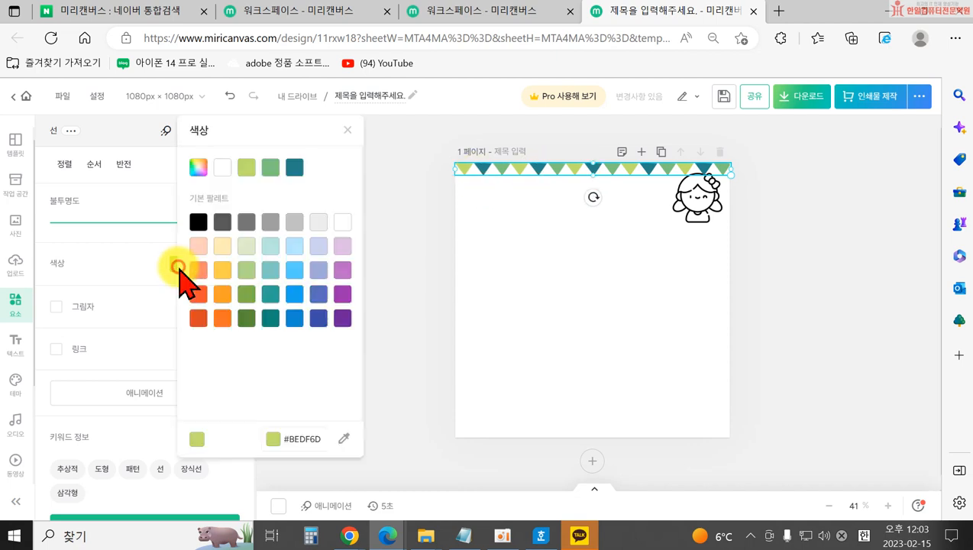
click(227, 272)
click(131, 262)
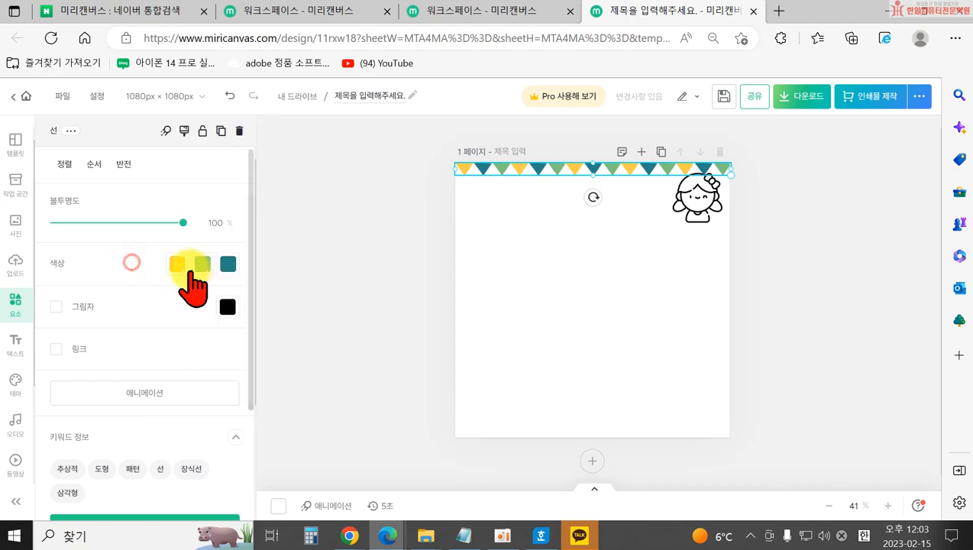
click(201, 264)
click(224, 297)
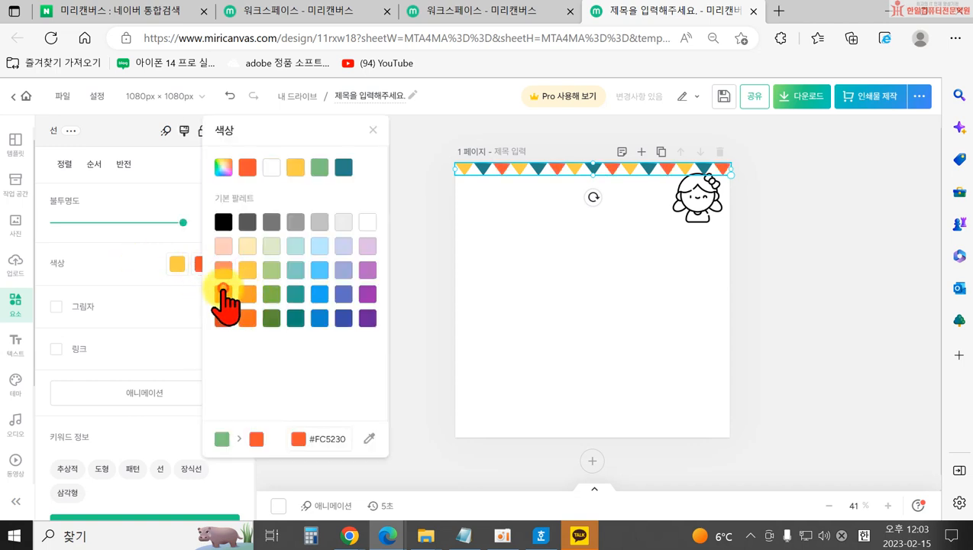
click(137, 270)
click(227, 264)
click(341, 294)
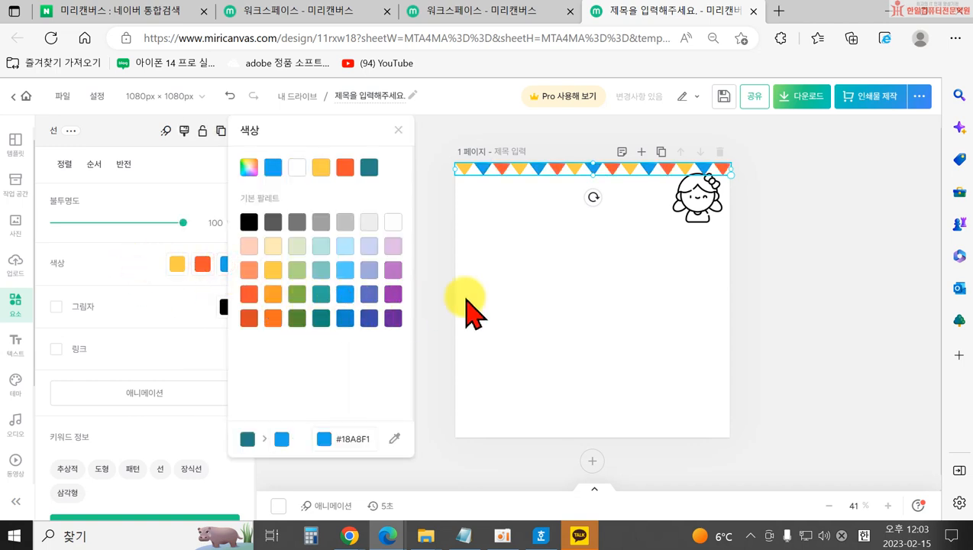
click(465, 296)
Drag a copy of the bunting to the bottom edge and flip it upside down.
drag(529, 183, 518, 428)
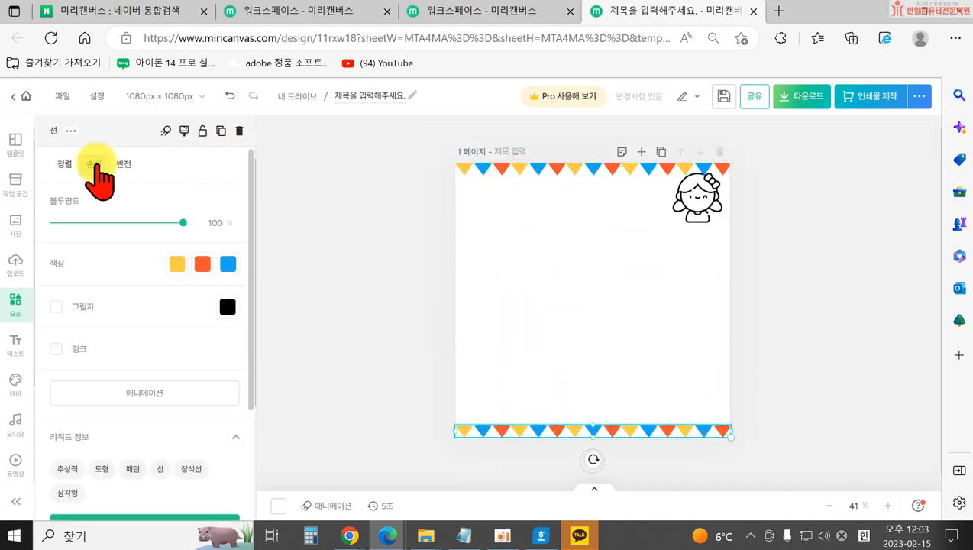
click(123, 165)
click(229, 197)
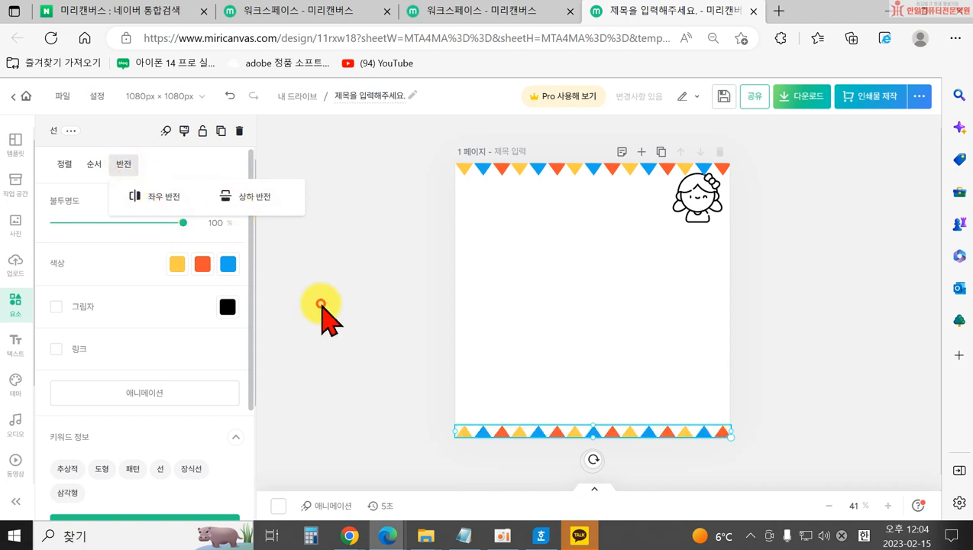
click(320, 304)
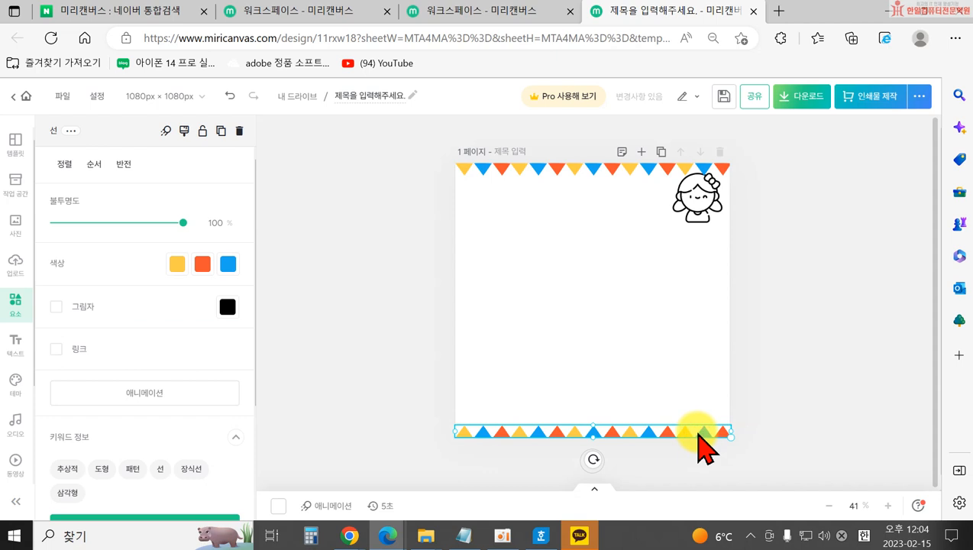
Delete the bottom bunting and add a new bunting line from the line list.
key(Delete)
scroll(191, 344, down, 8)
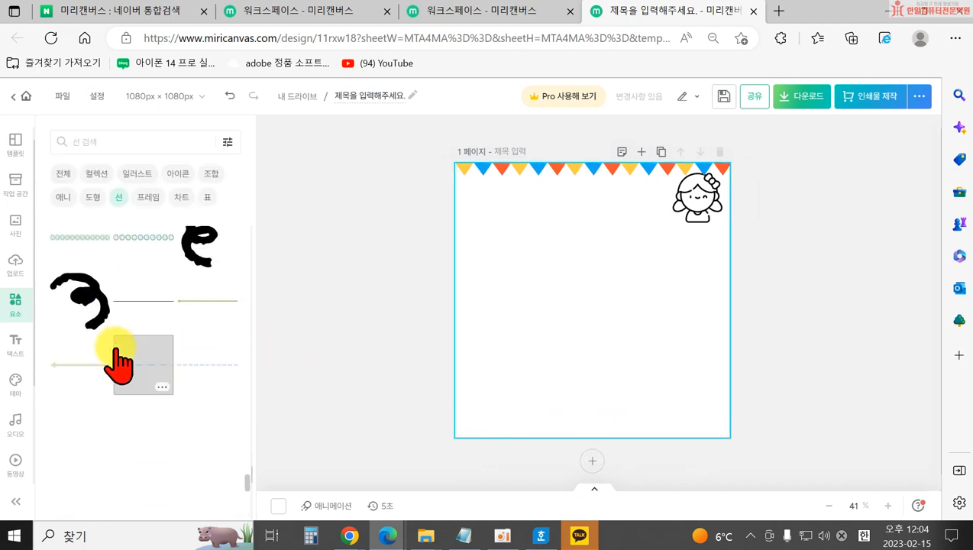
scroll(191, 386, down, 3)
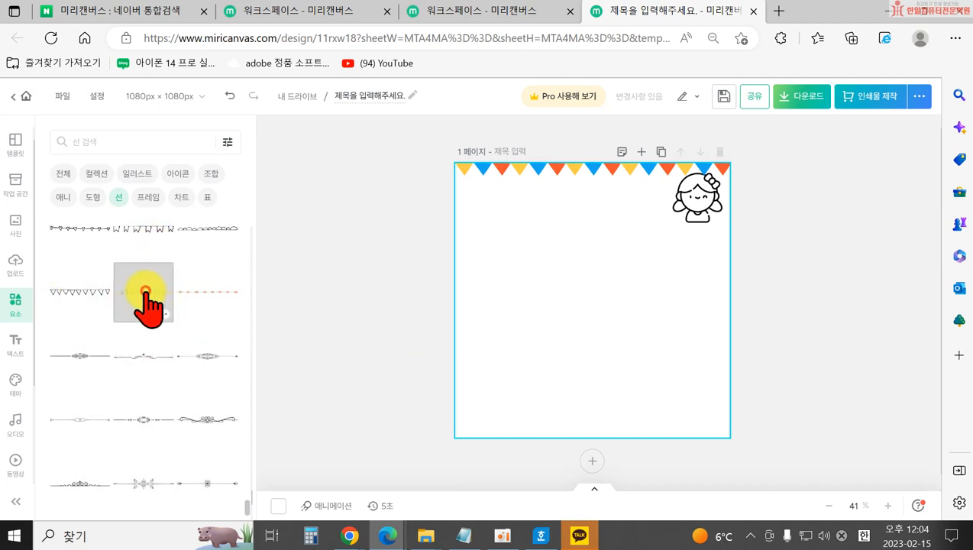
click(145, 291)
Replace it with the cat-face line, placed just above the arrow line.
scroll(157, 359, down, 5)
scroll(175, 404, down, 6)
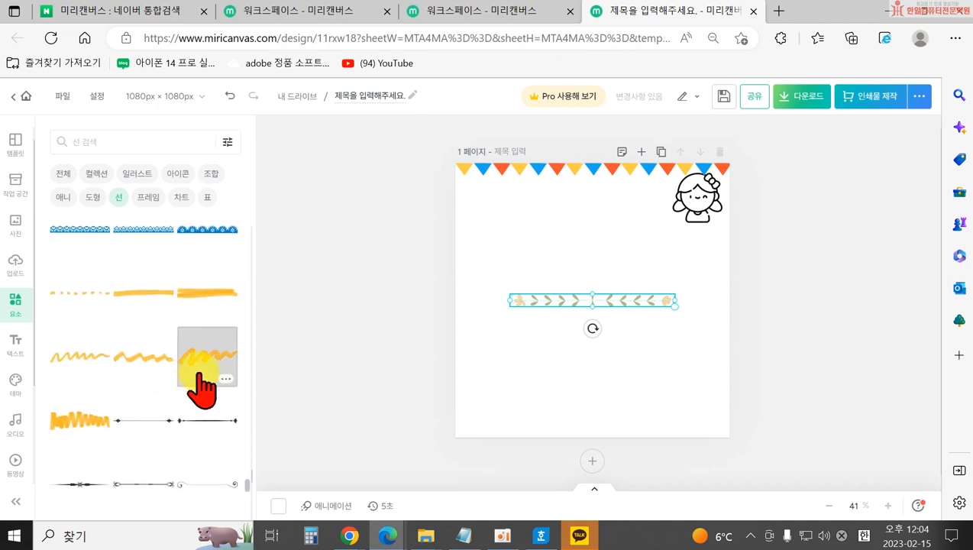
scroll(157, 378, down, 2)
scroll(157, 378, down, 6)
scroll(174, 374, down, 8)
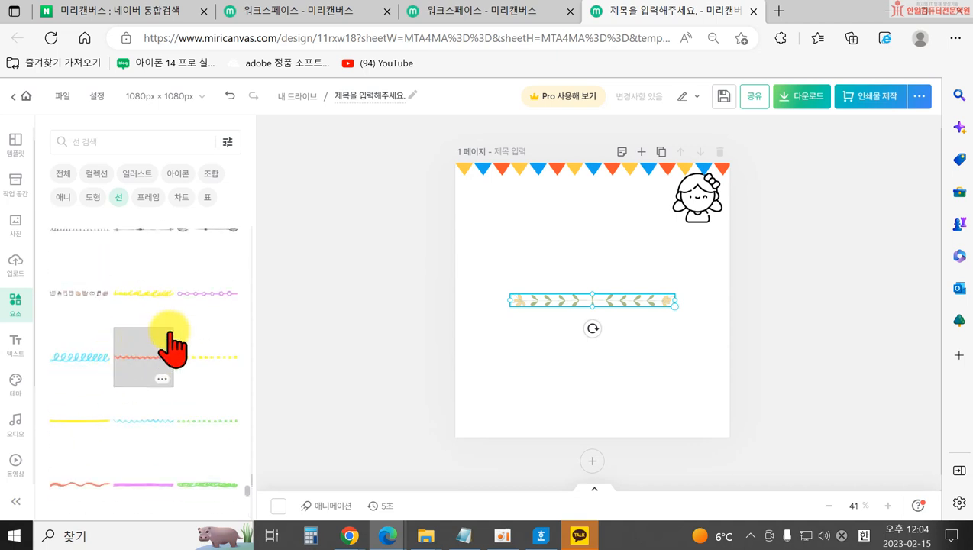
click(79, 293)
drag(563, 305, 562, 290)
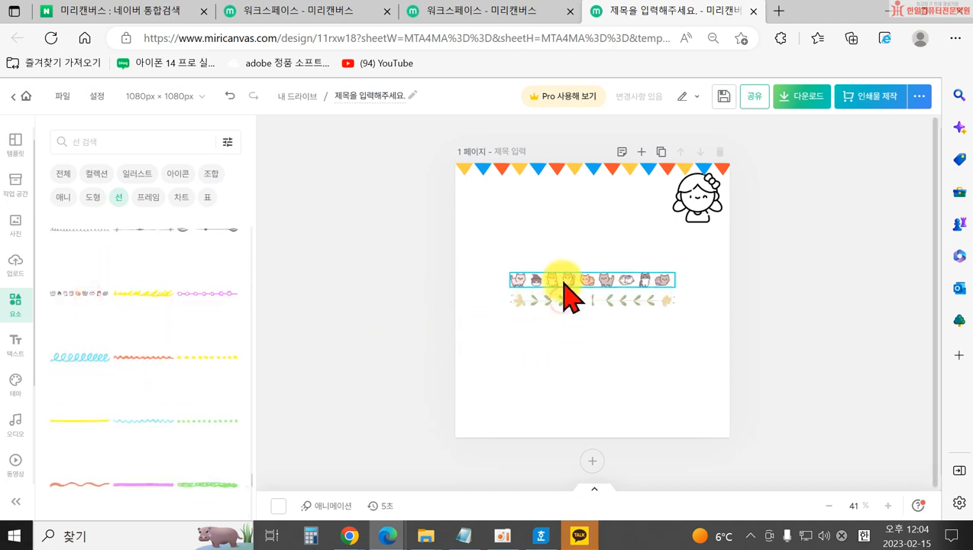
Select every element on the page and delete it all.
click(541, 375)
drag(447, 153, 825, 319)
key(Delete)
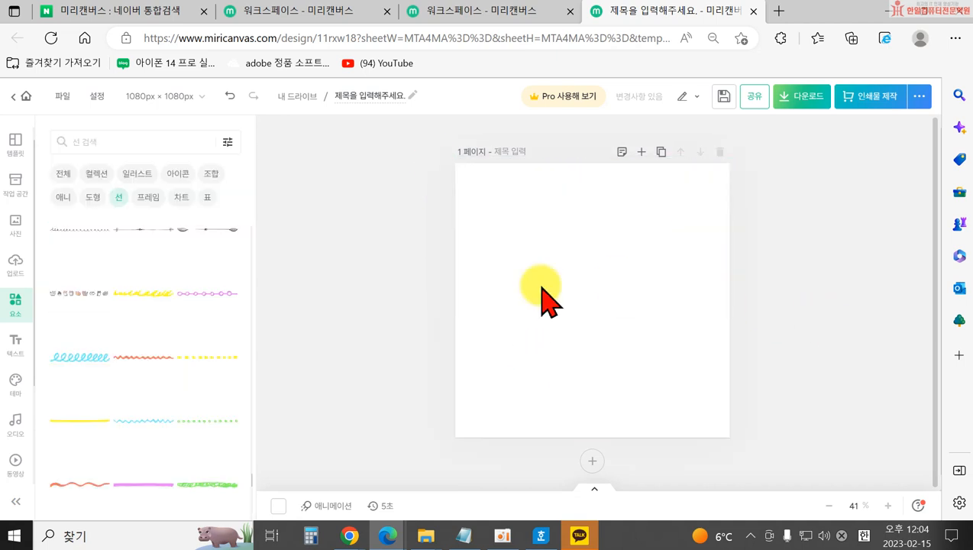
Add a frame shape from the Frames list to the page.
click(148, 197)
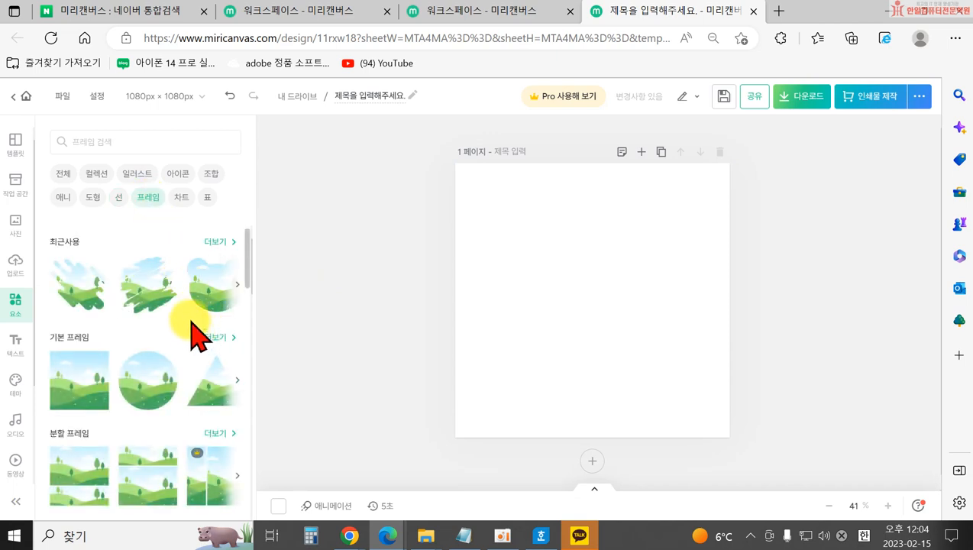
scroll(155, 344, down, 1)
scroll(92, 366, up, 1)
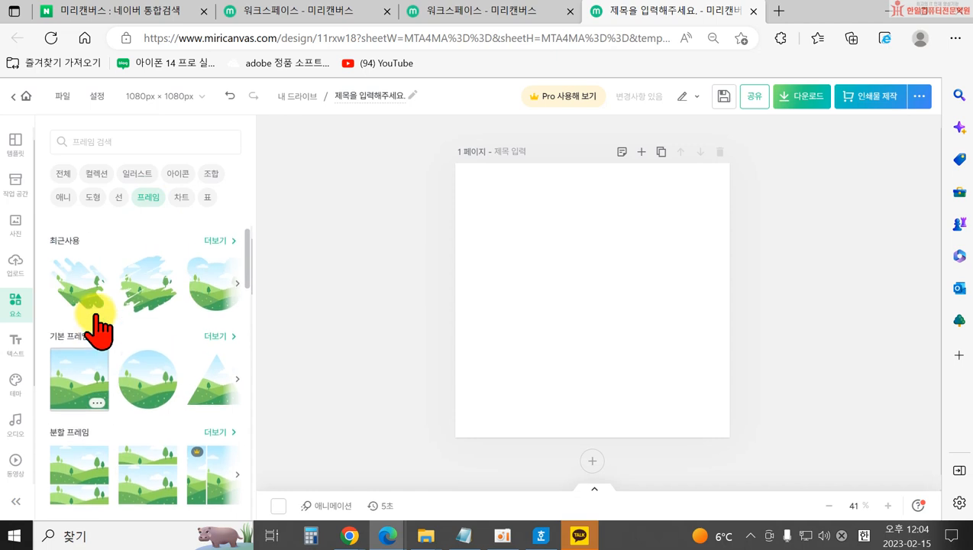
scroll(92, 403, down, 1)
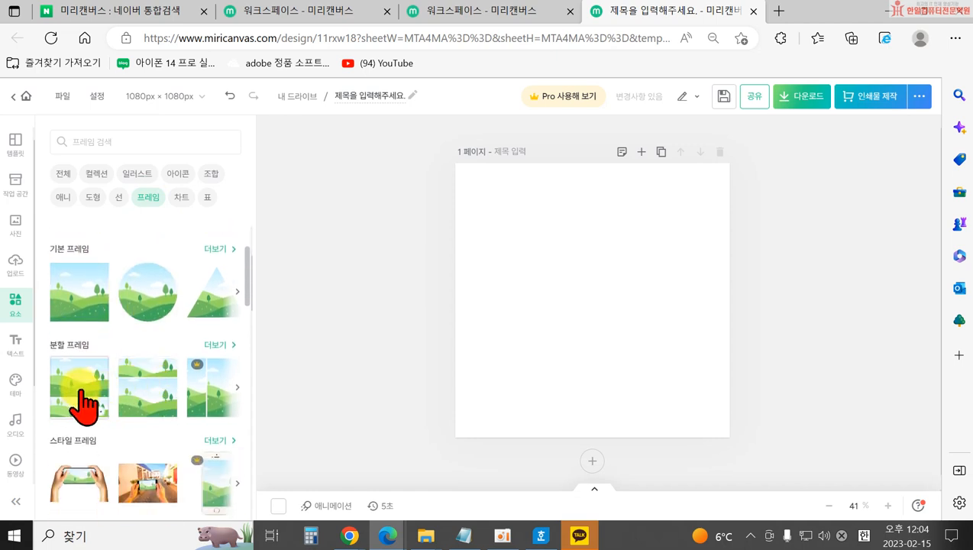
scroll(115, 413, down, 2)
scroll(191, 386, down, 1)
scroll(189, 374, down, 1)
scroll(191, 423, up, 1)
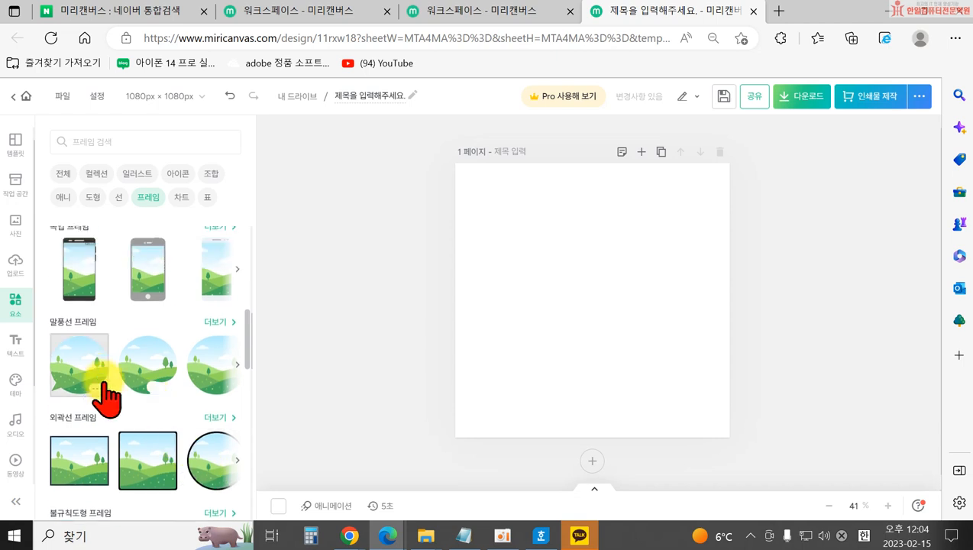
scroll(91, 386, up, 3)
scroll(115, 434, down, 2)
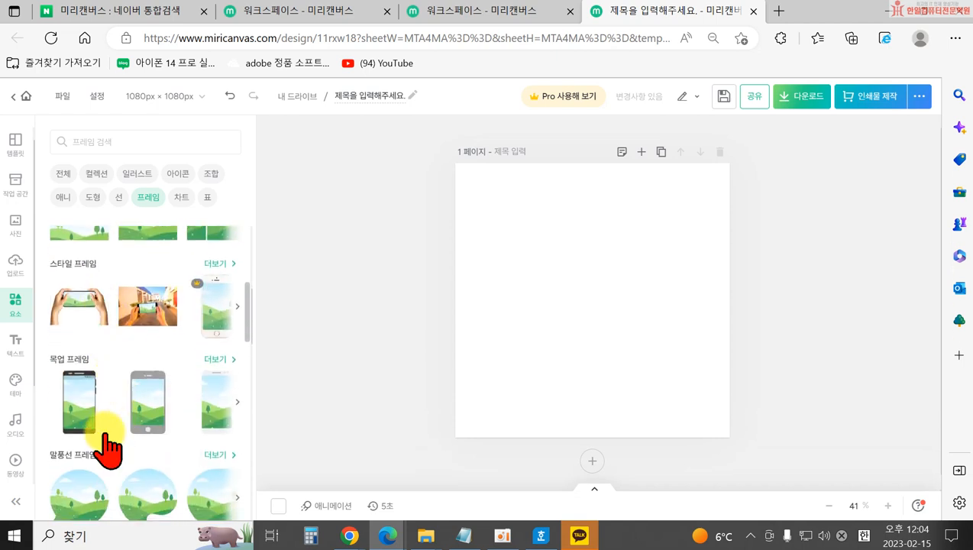
click(89, 398)
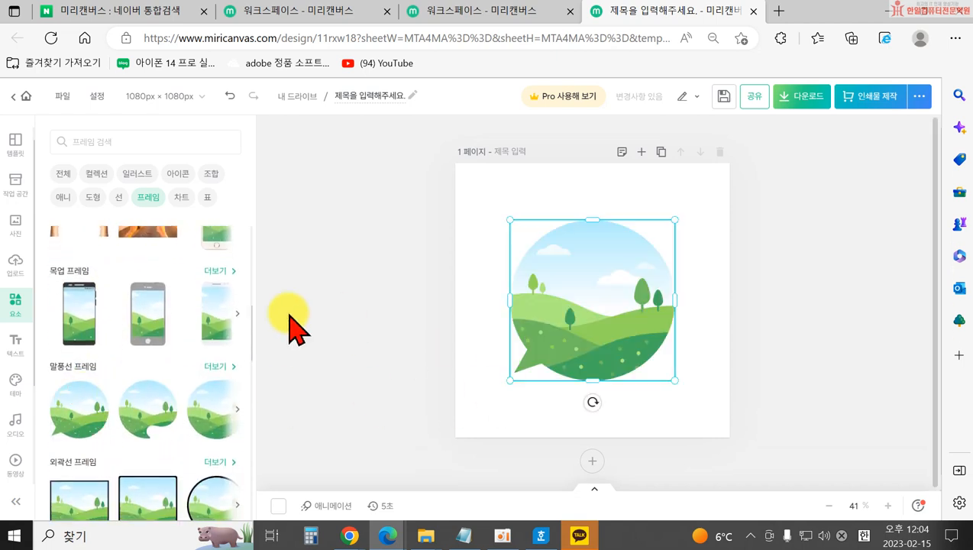
Fill the frame with the uploaded strawberry dessert photo and reposition it.
click(16, 265)
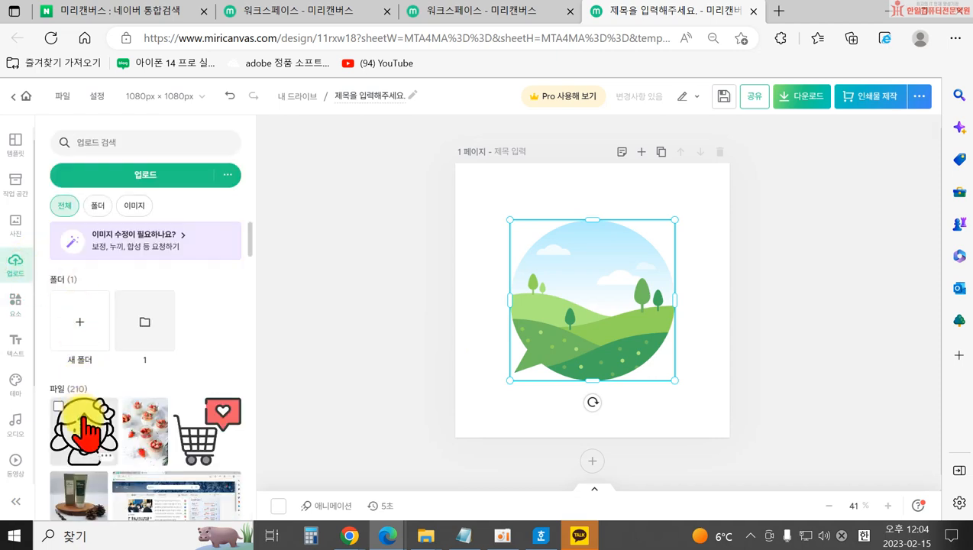
drag(144, 353, 609, 308)
click(481, 381)
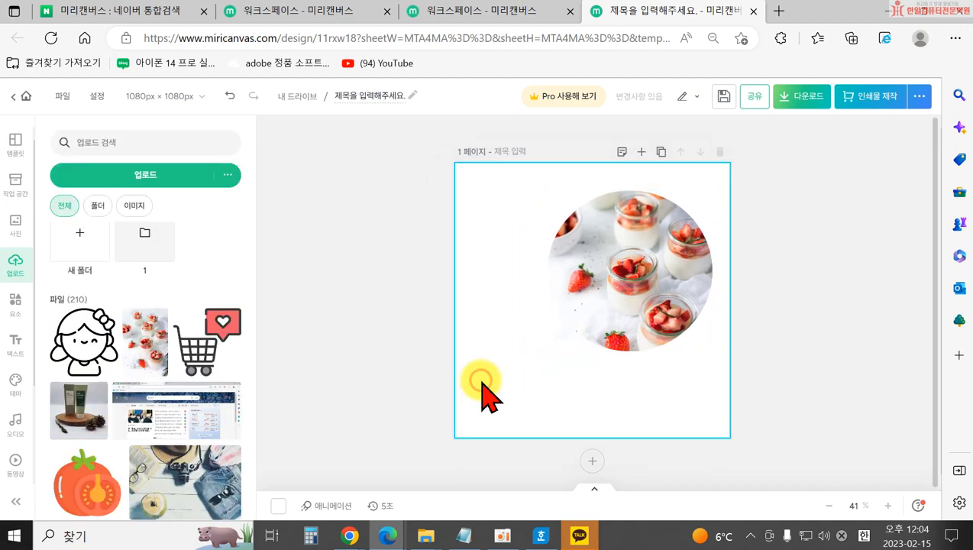
click(585, 329)
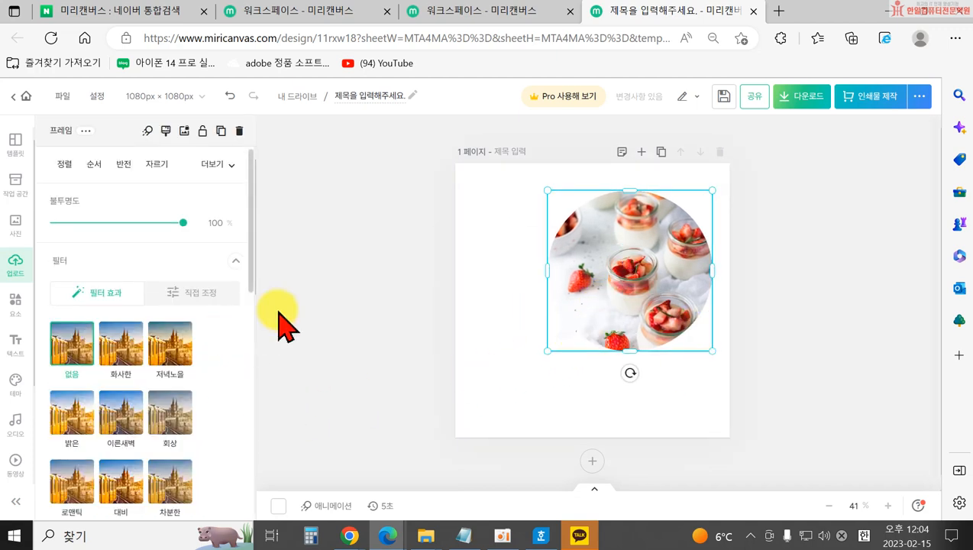
click(346, 309)
click(582, 312)
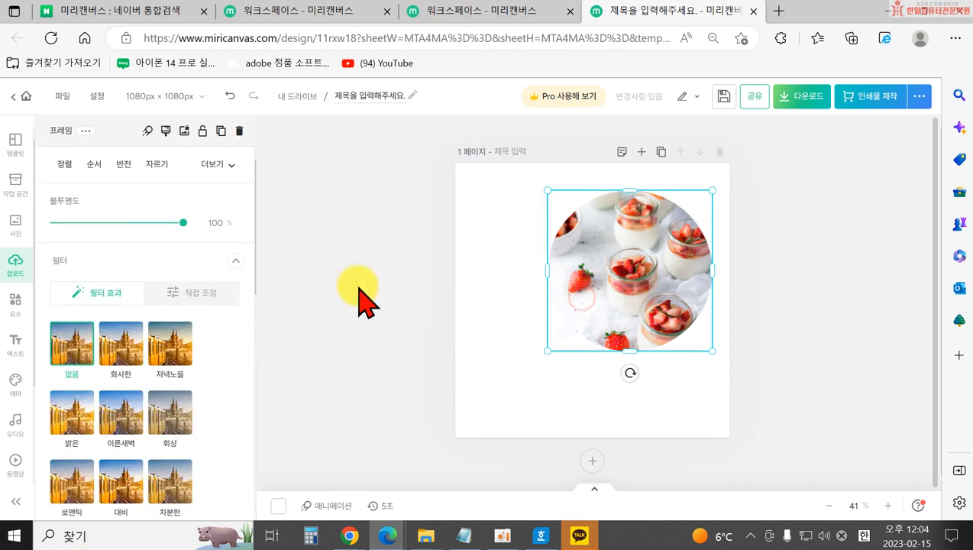
Give the photo a drop shadow and tune its direction, angle and darkness.
click(175, 294)
scroll(176, 428, down, 10)
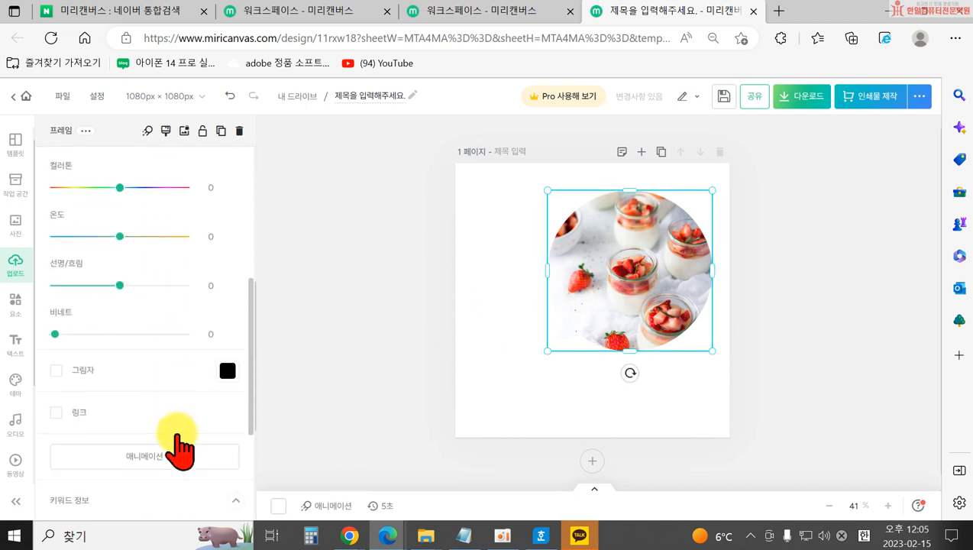
click(55, 230)
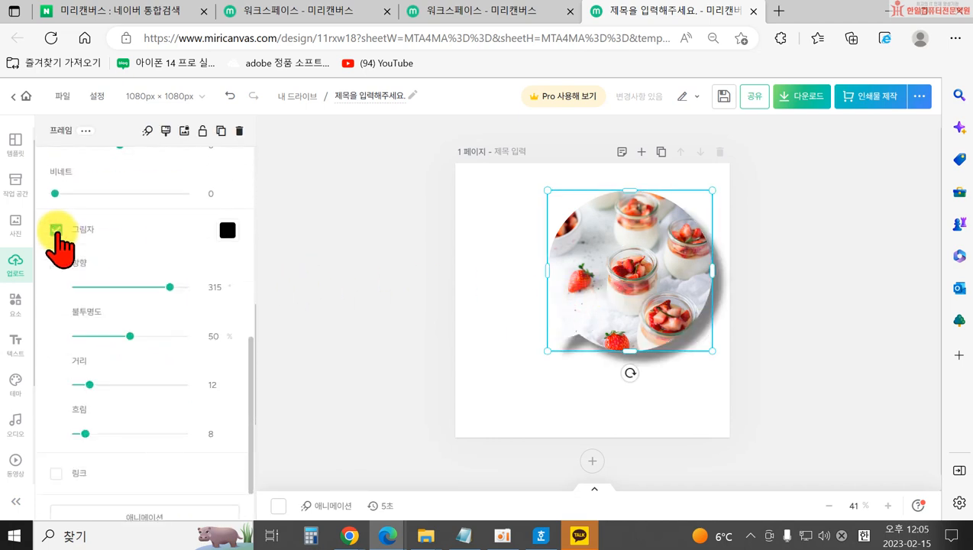
mouse_move(169, 288)
mouse_down()
mouse_move(147, 287)
mouse_move(155, 288)
mouse_up()
drag(130, 336, 95, 336)
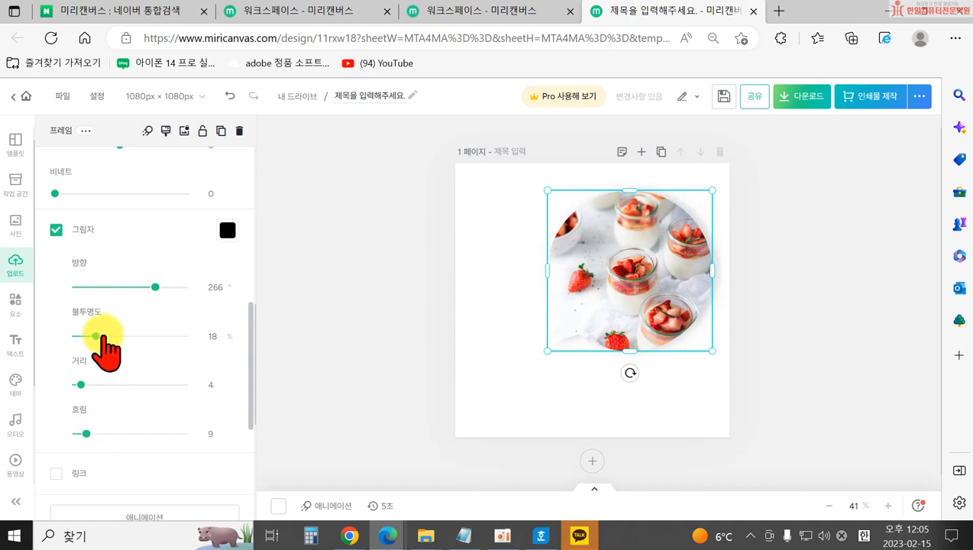
drag(97, 336, 127, 337)
Reselect the circular frame and delete the strawberry photo from it.
click(487, 358)
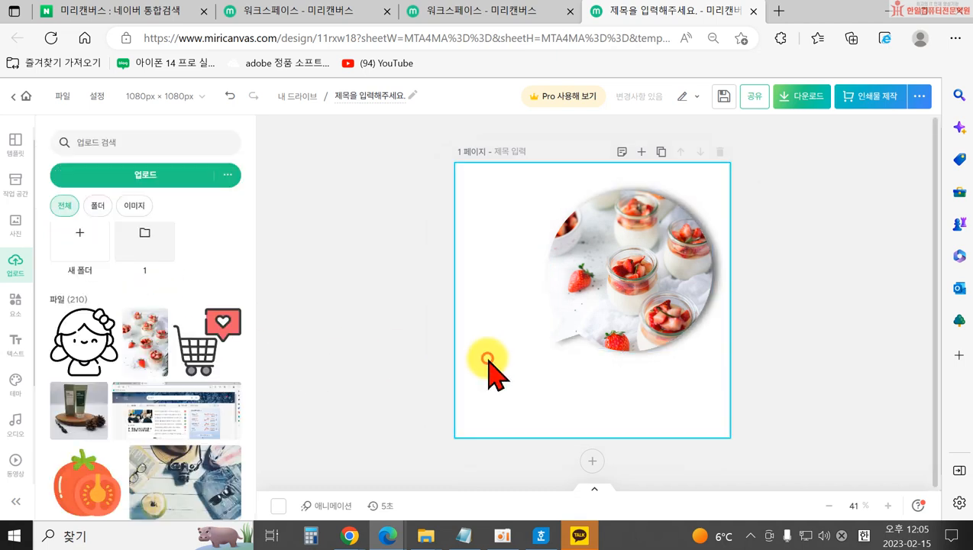
click(584, 345)
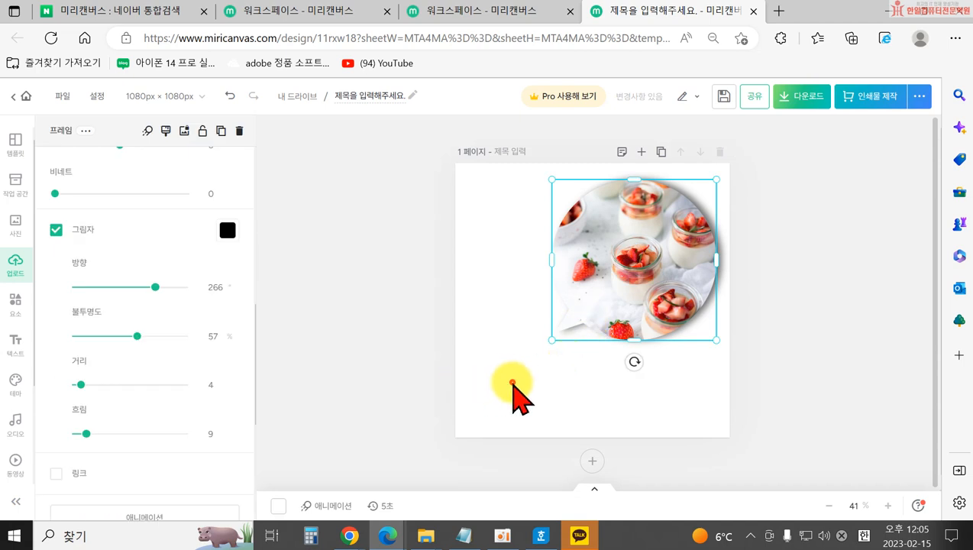
click(504, 442)
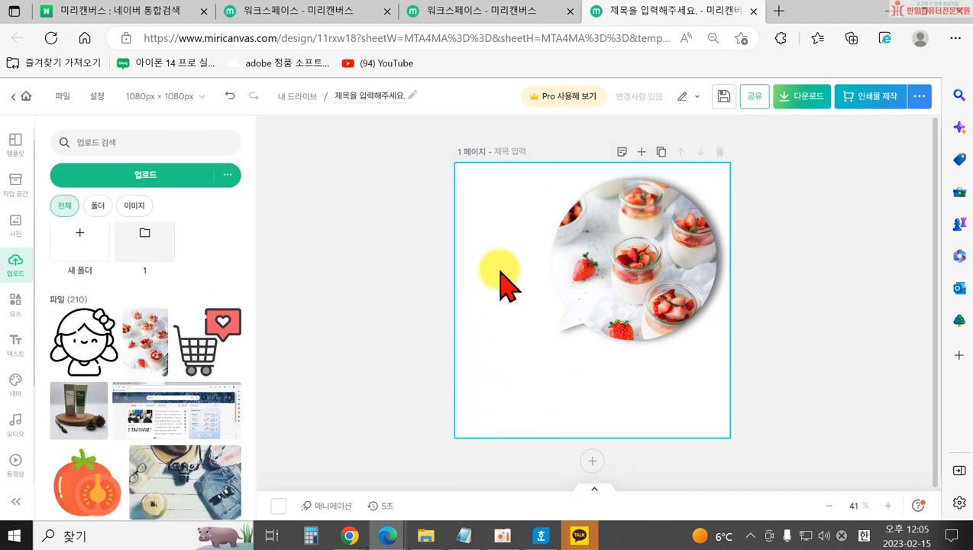
drag(501, 284, 685, 302)
drag(611, 256, 745, 432)
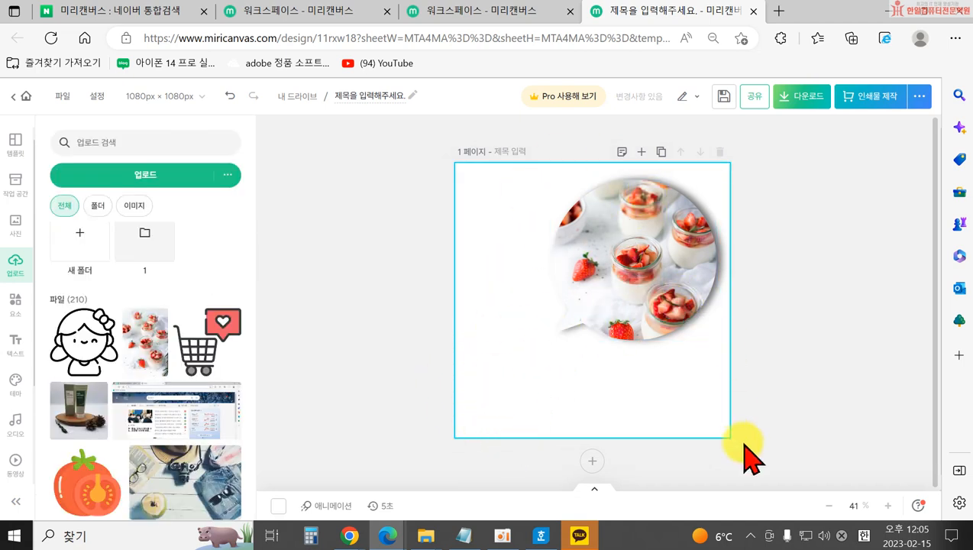
drag(690, 374, 655, 334)
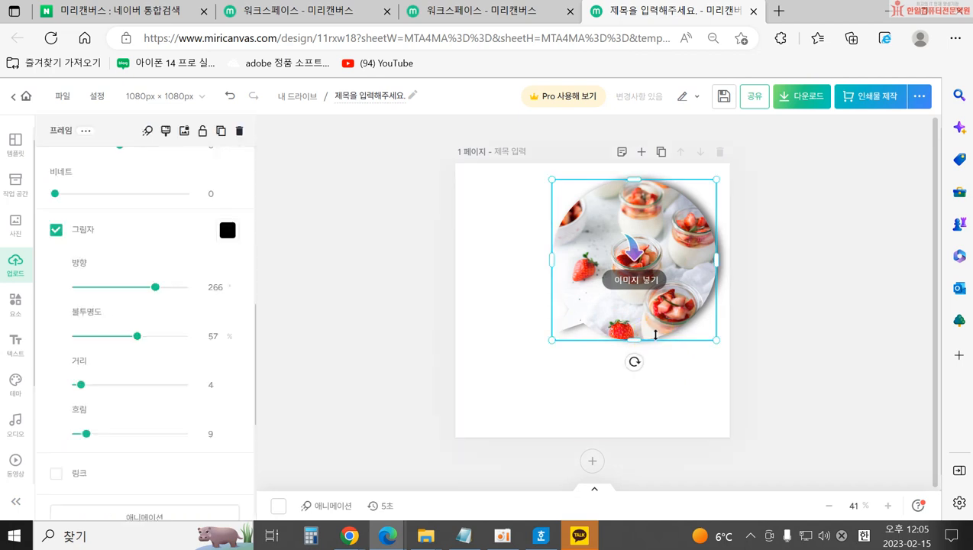
key(Delete)
key(Delete)
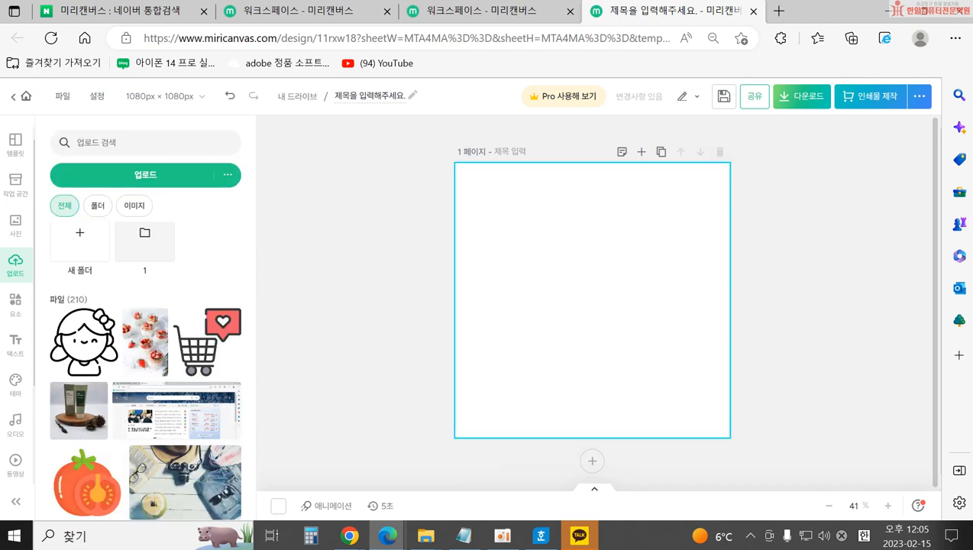
Add the phone mockup frame and enlarge it slightly upward.
click(17, 227)
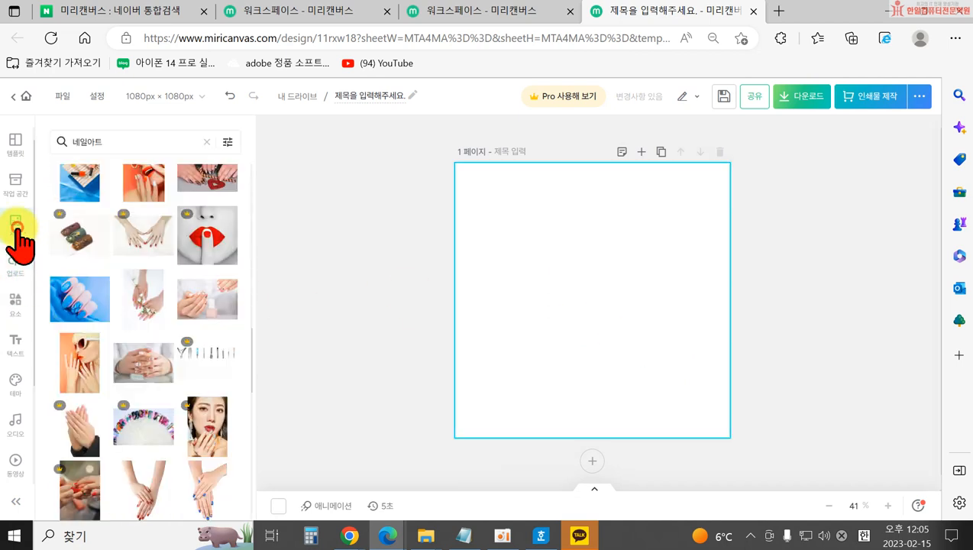
click(17, 306)
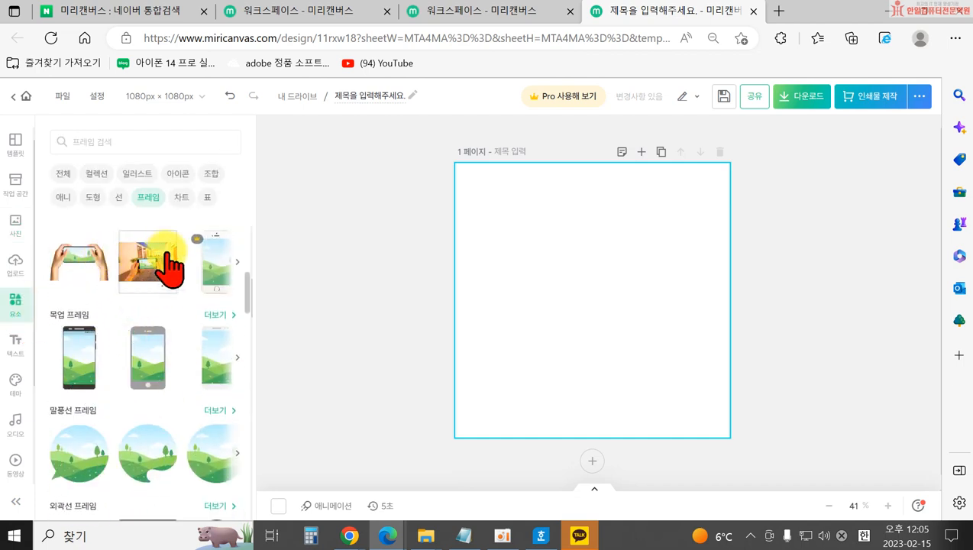
scroll(153, 291, up, 1)
click(77, 428)
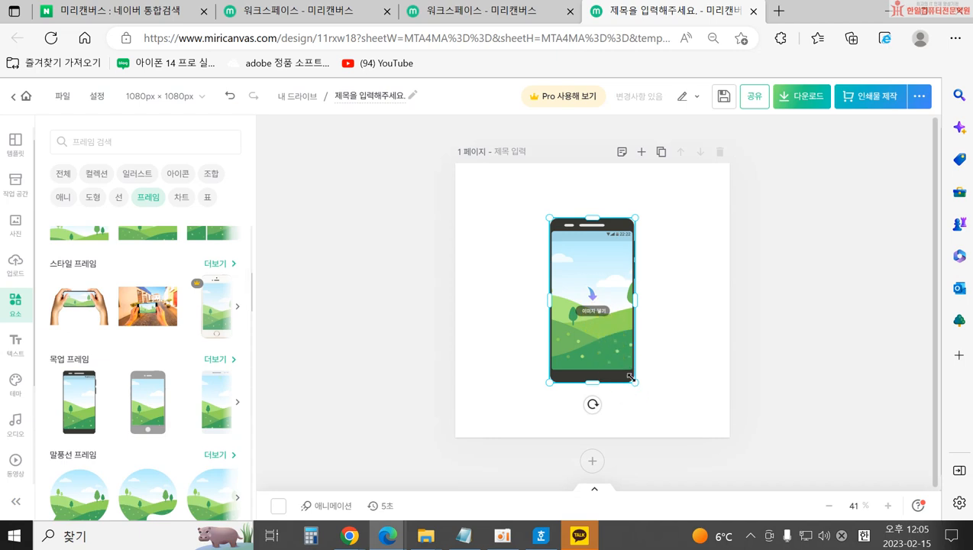
drag(636, 379, 629, 357)
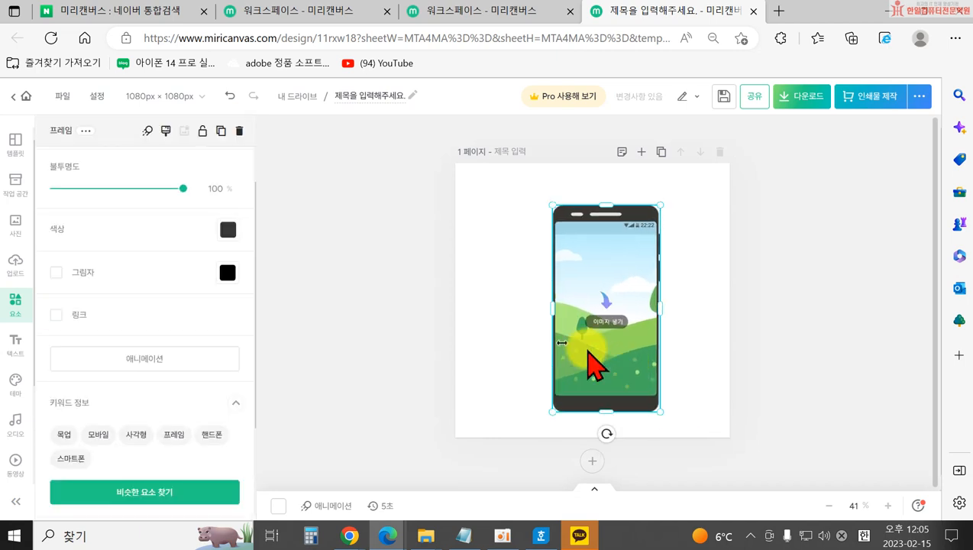
Drop a 네일아트 nail-art photo into the phone frame.
click(17, 226)
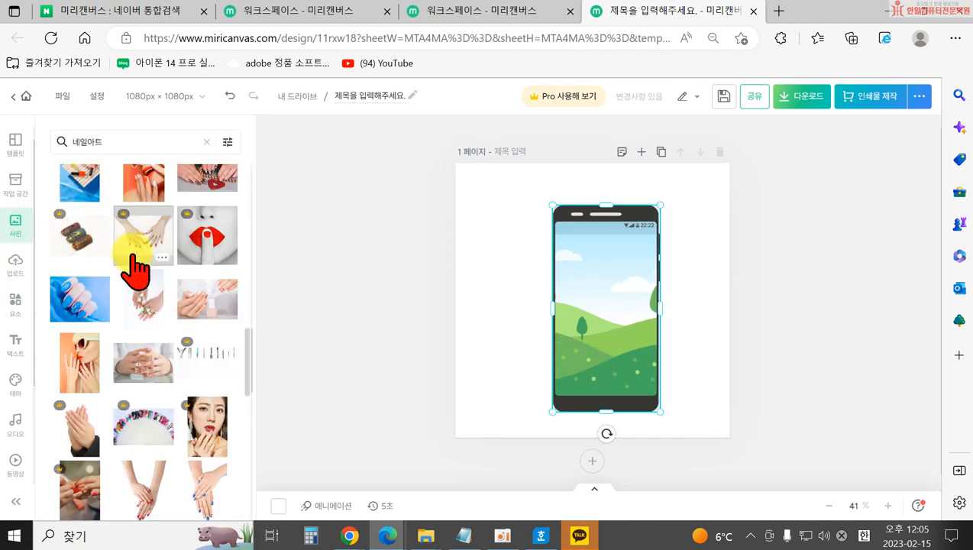
drag(152, 315, 608, 369)
click(330, 341)
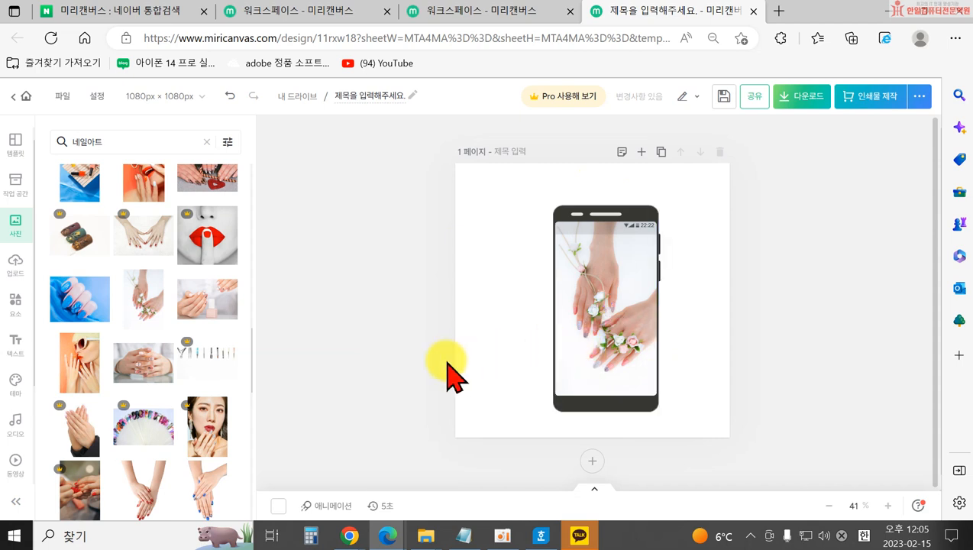
Crop the nail photo inside the phone screen, enlarging and repositioning it.
double_click(602, 338)
drag(552, 403, 532, 424)
drag(654, 221, 679, 201)
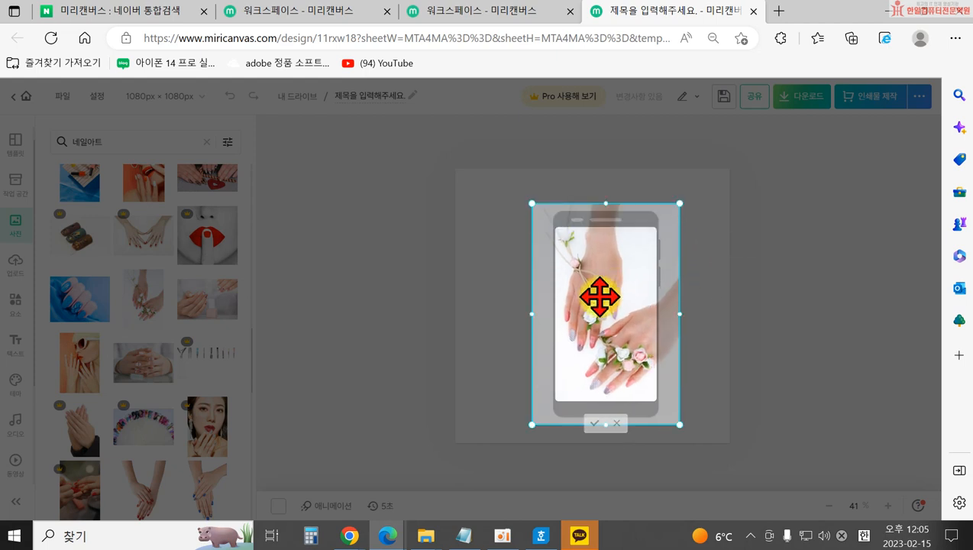
drag(597, 298, 604, 299)
click(439, 328)
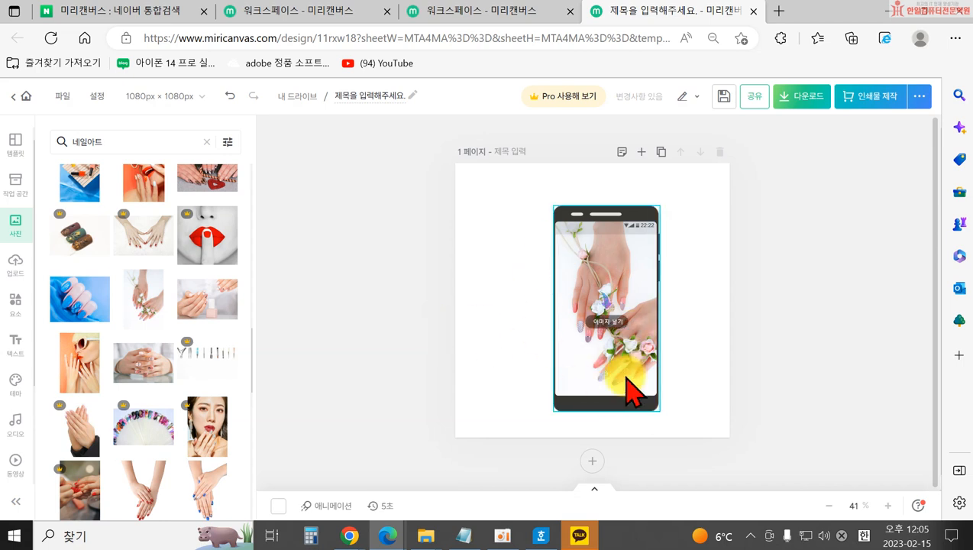
Delete the nail photo and then the phone frame from the page.
click(627, 377)
key(Delete)
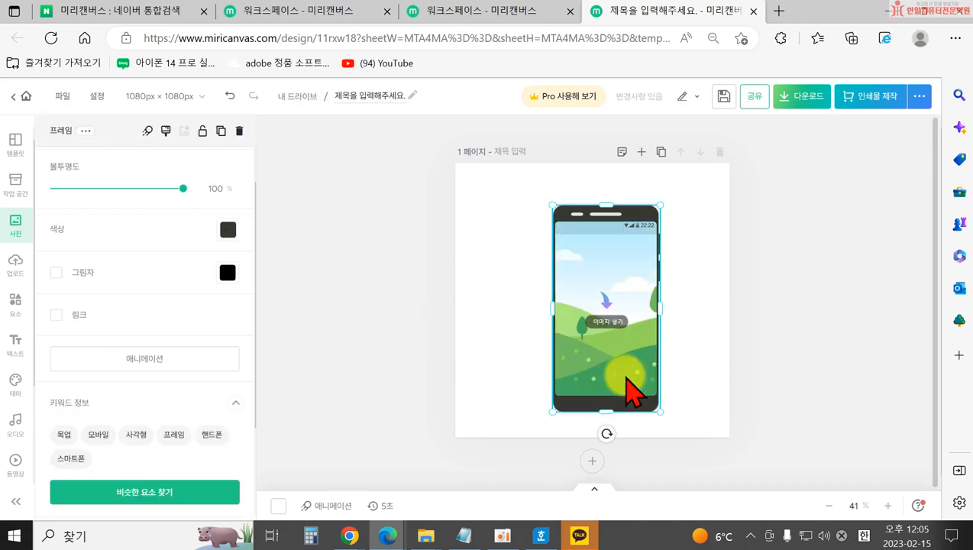
key(Delete)
click(23, 303)
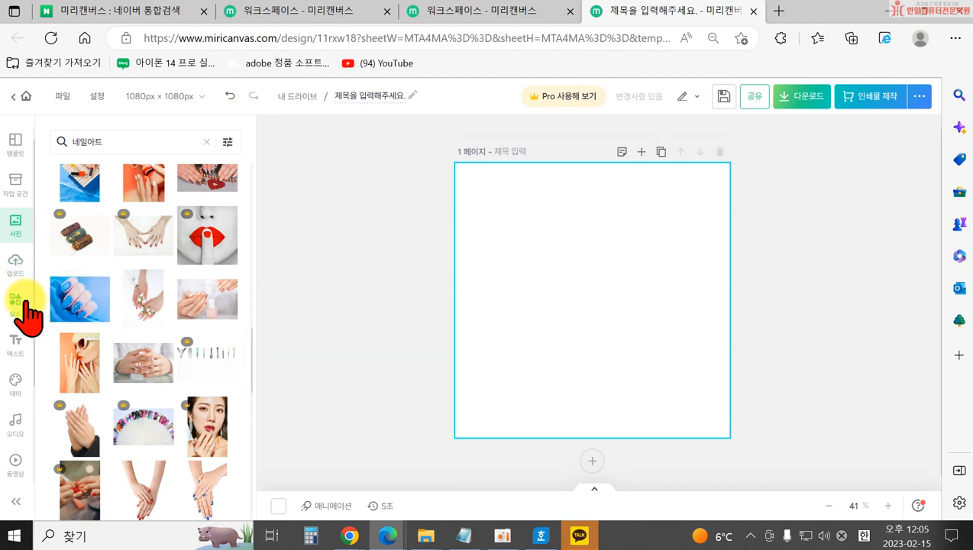
Add a basic rectangle frame and stretch it into a tall strip on the right.
scroll(157, 252, up, 3)
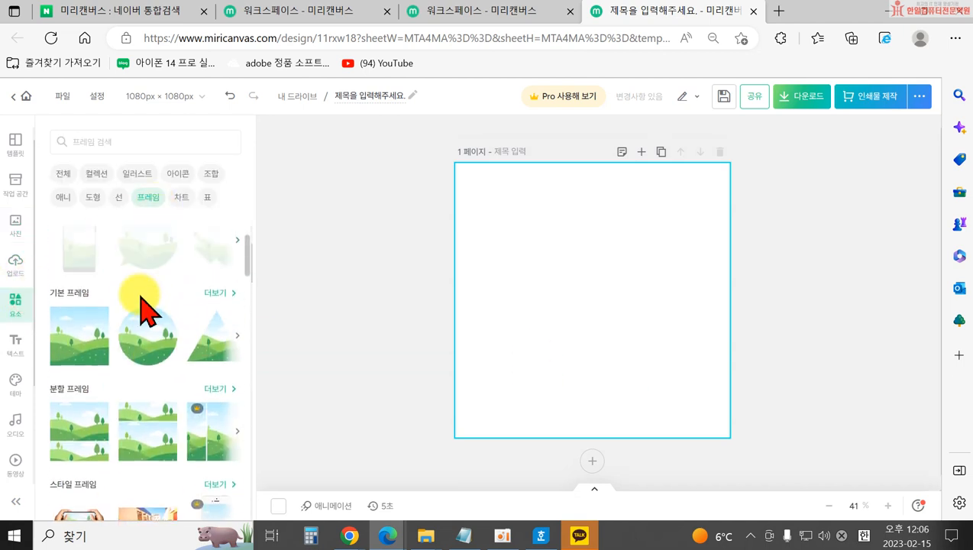
click(76, 359)
drag(506, 300, 587, 310)
drag(640, 260, 676, 223)
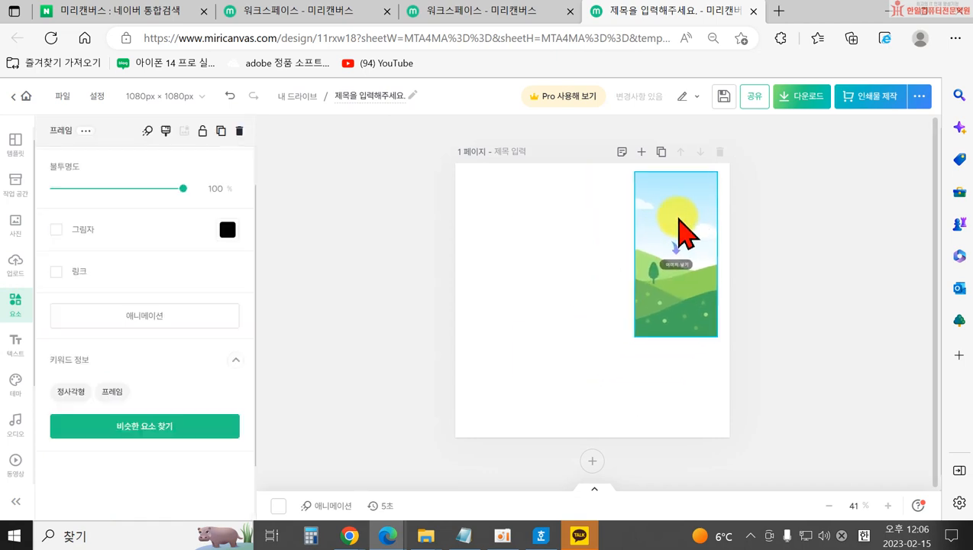
drag(677, 344, 677, 429)
Widen it slightly and place a half-height copy to its left.
drag(635, 295, 619, 301)
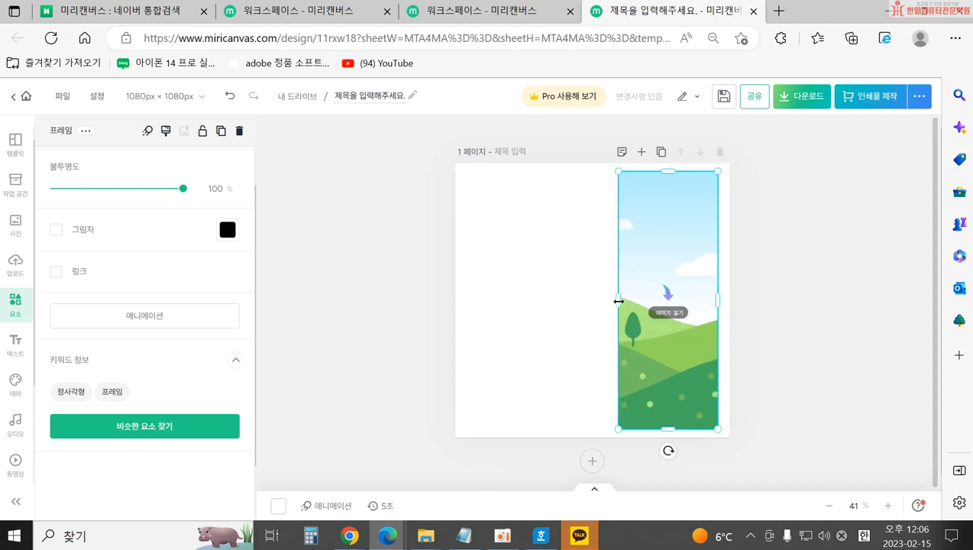
drag(667, 281, 553, 257)
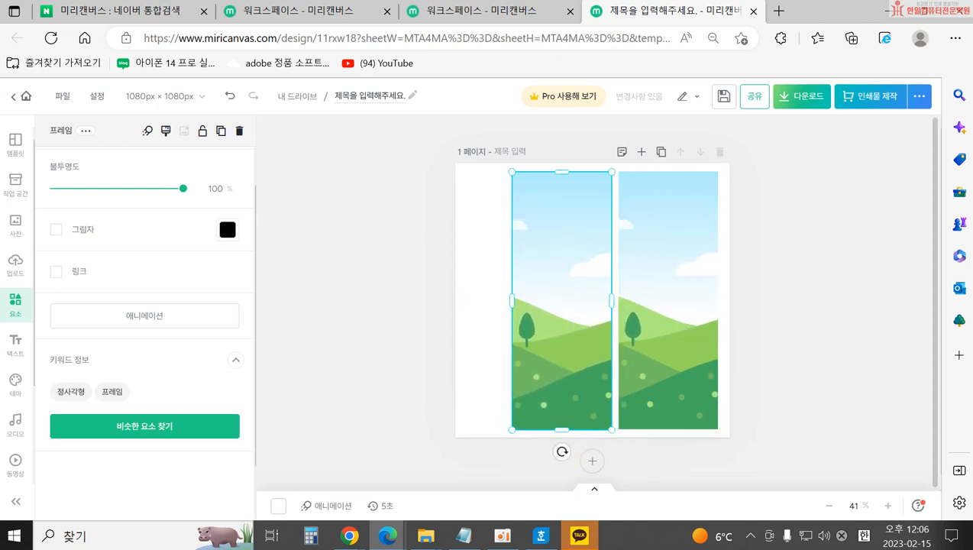
drag(563, 433, 566, 297)
Copy the short frame below it and fill the lower-left and right frames with nail photos.
drag(568, 244, 563, 370)
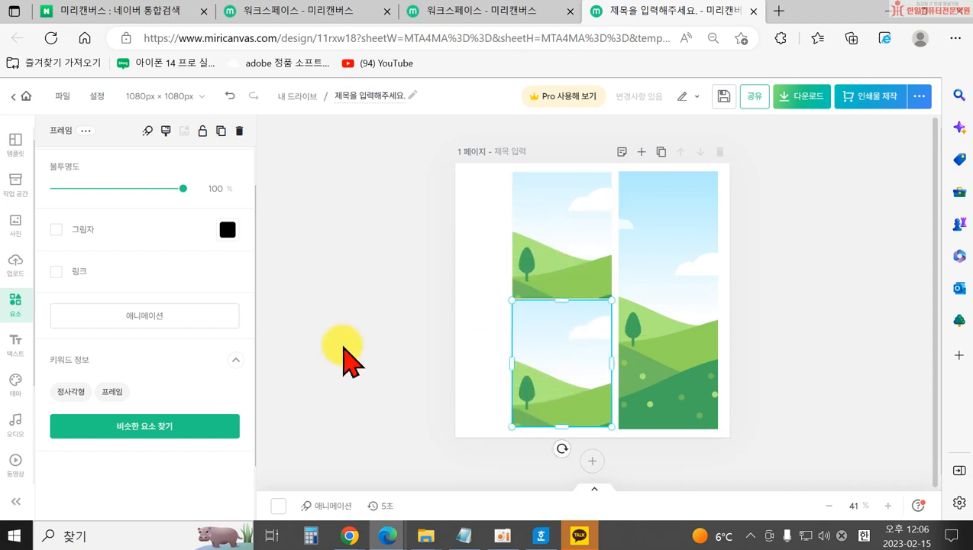
click(15, 228)
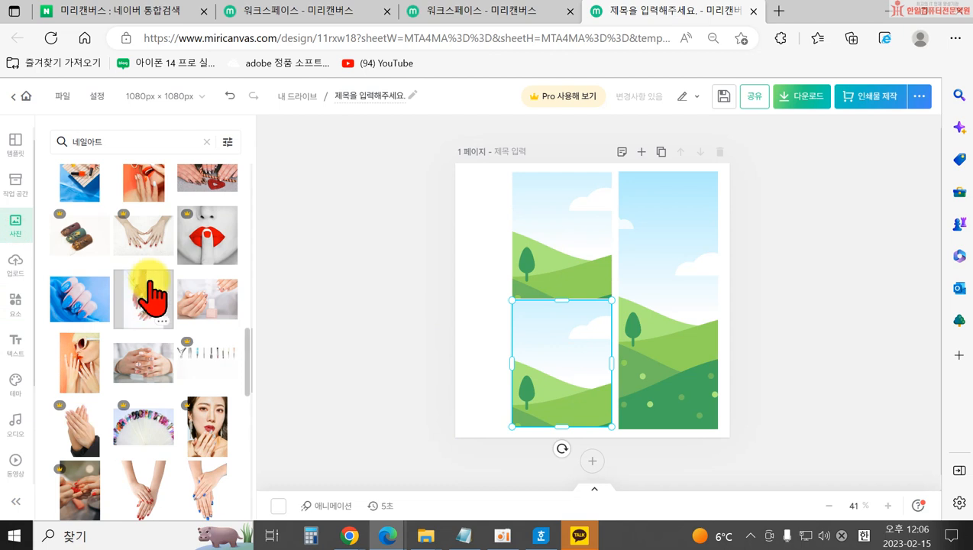
drag(87, 309, 576, 382)
scroll(119, 408, down, 4)
scroll(145, 378, down, 1)
drag(139, 232, 673, 346)
Adjust the yellow nail photo in the right frame and fill the top-left frame.
double_click(658, 314)
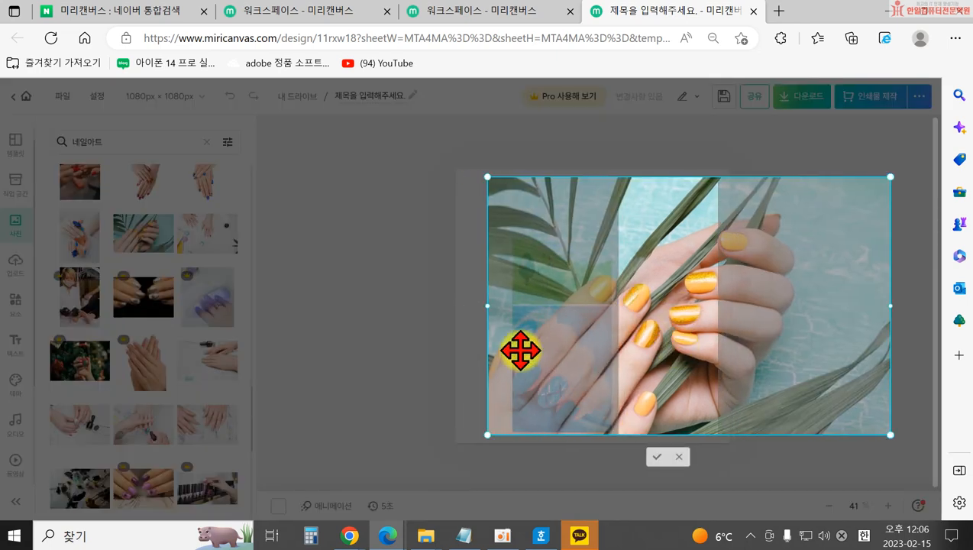
click(373, 374)
scroll(168, 443, down, 2)
scroll(165, 443, down, 5)
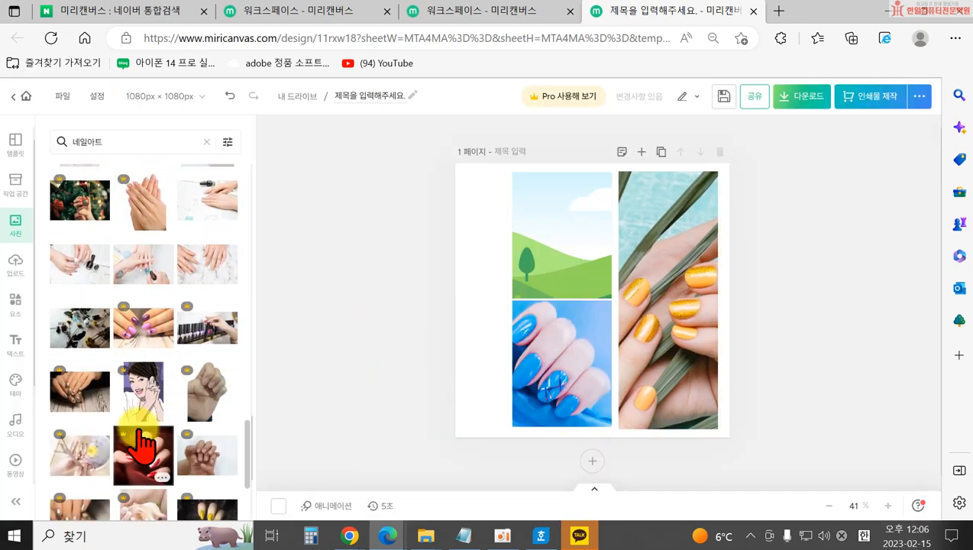
drag(145, 281, 584, 252)
click(314, 336)
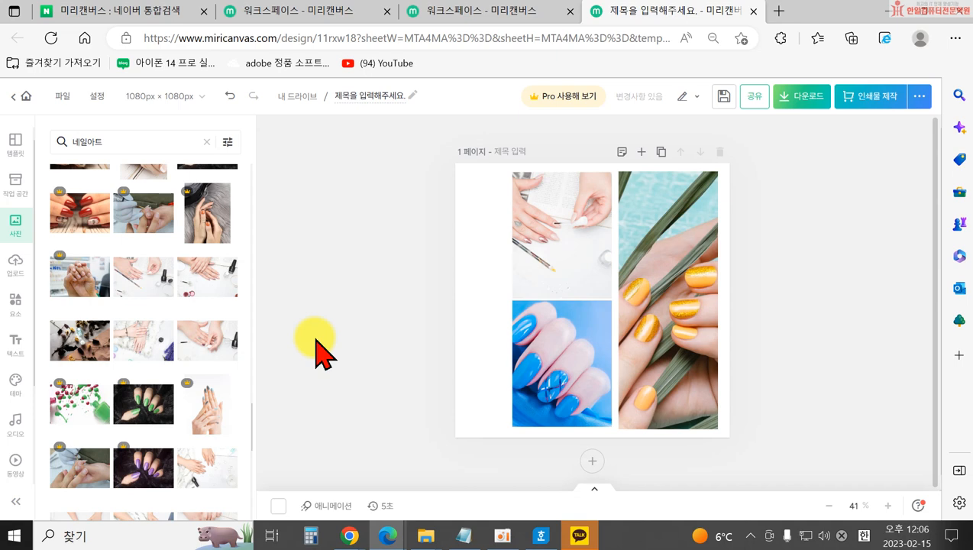
Remove the photos from all three frames and delete every frame.
click(555, 374)
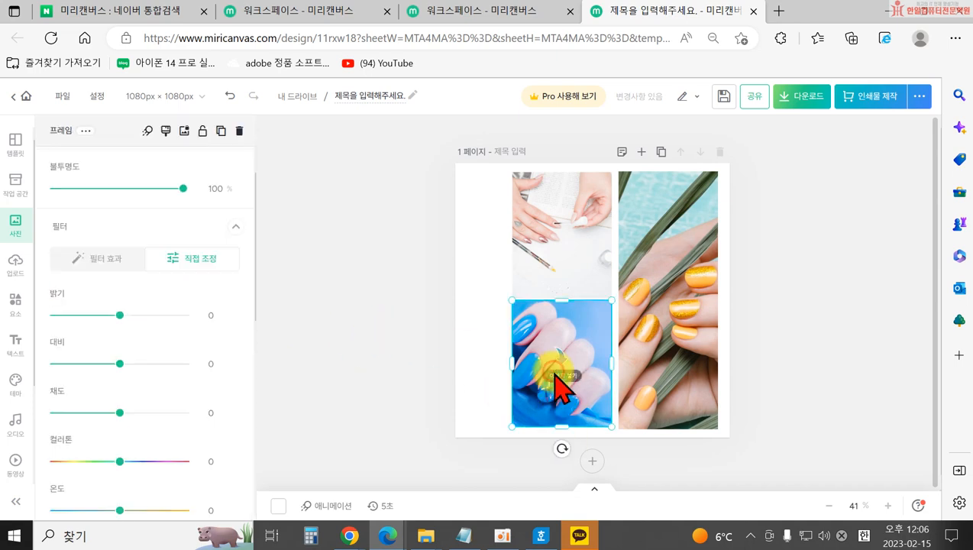
key(Delete)
click(574, 374)
key(Delete)
click(672, 351)
key(Delete)
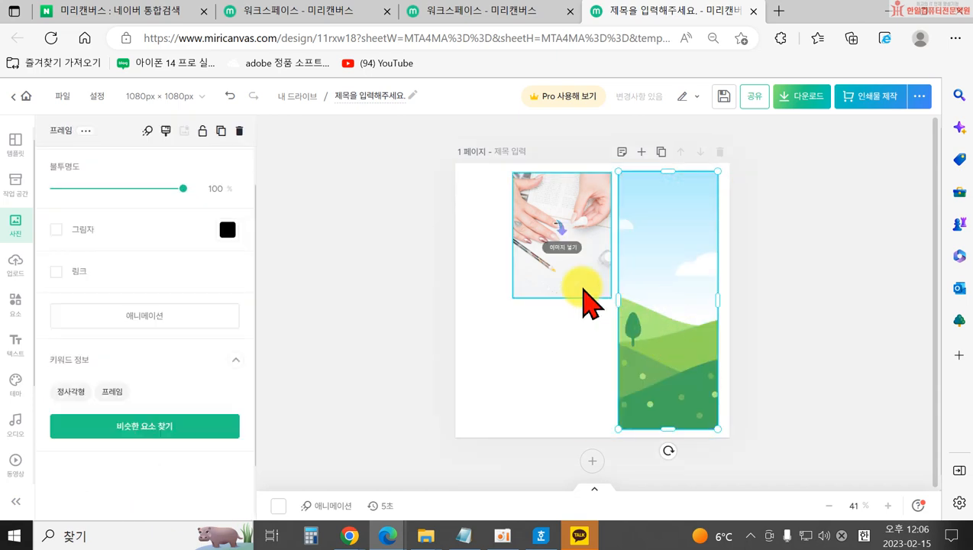
click(582, 286)
key(Delete)
click(630, 304)
key(Delete)
click(585, 290)
key(Delete)
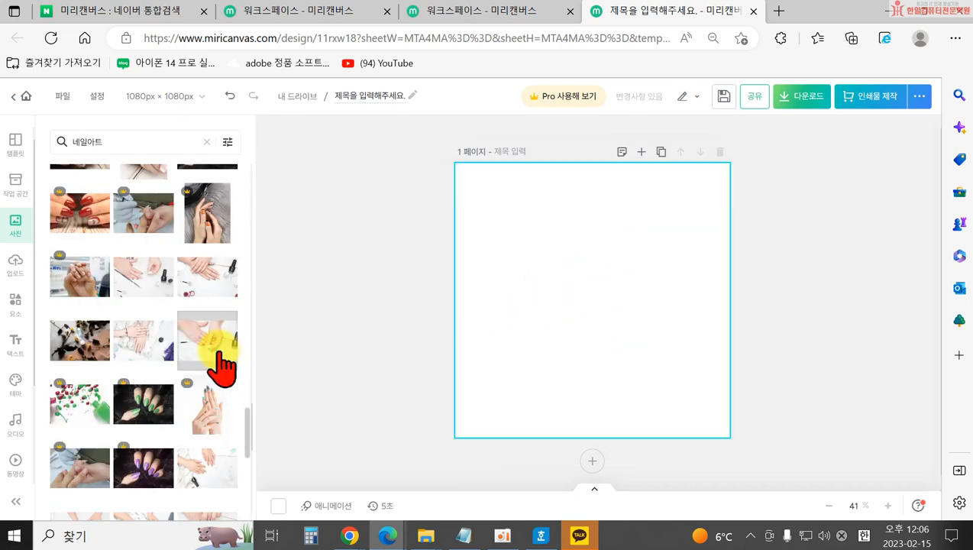
Insert the 세로 막대 vertical bar chart from the Elements 차트 list.
click(17, 261)
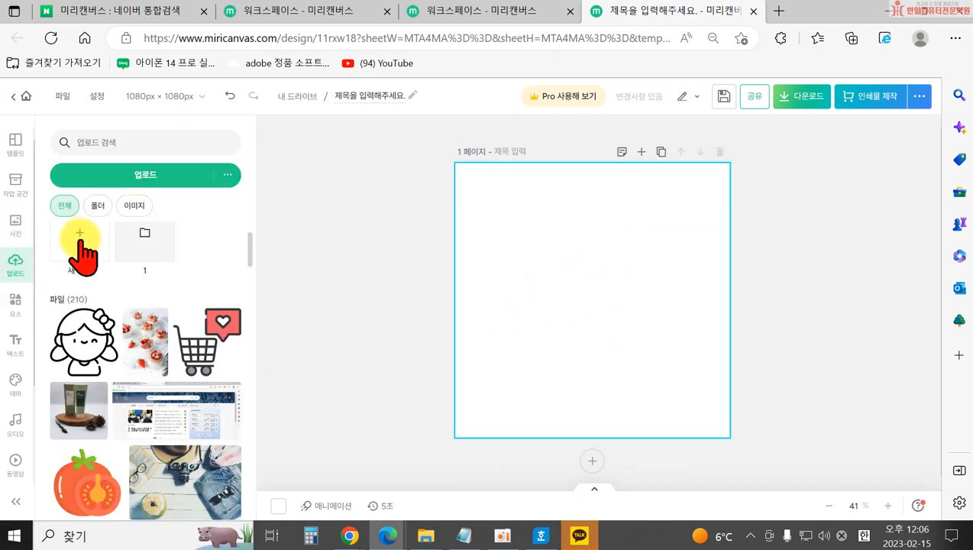
click(17, 299)
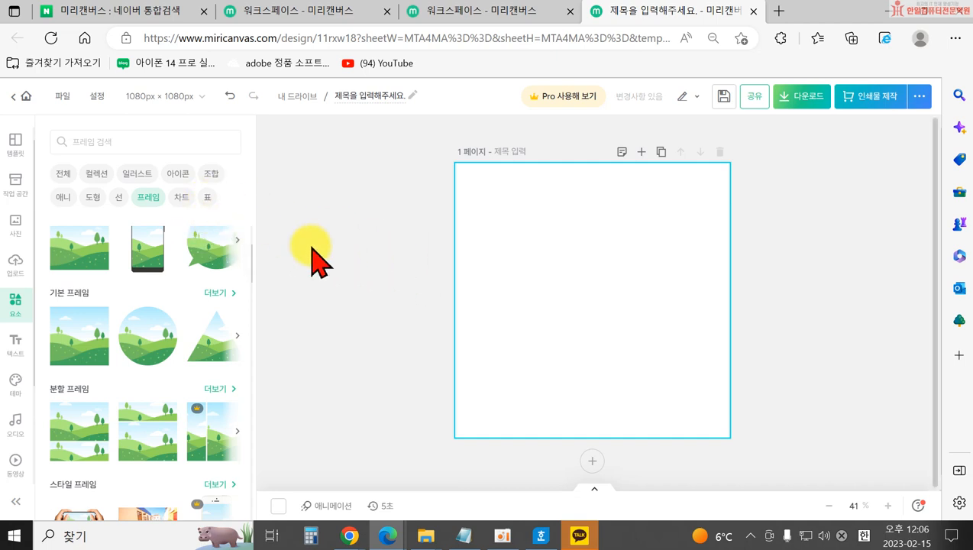
click(183, 199)
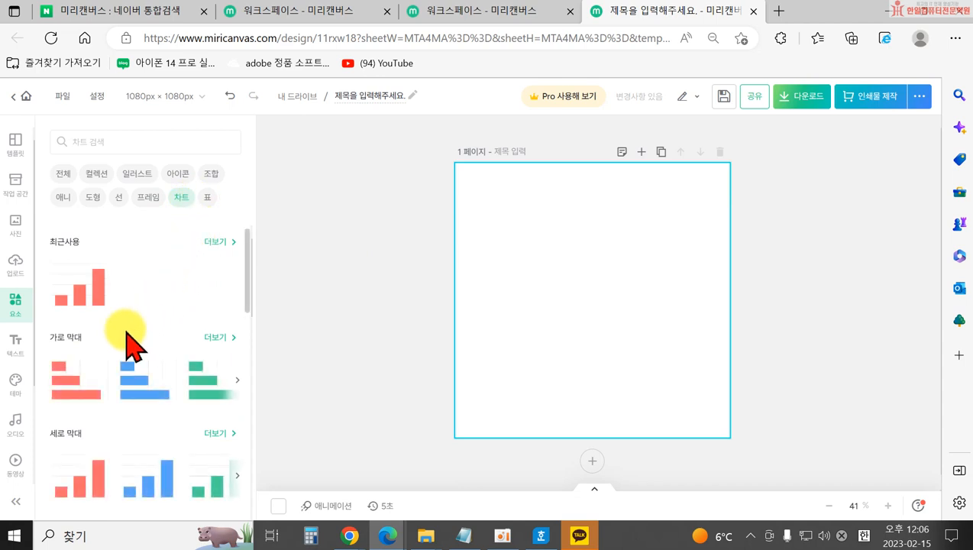
scroll(123, 351, down, 5)
scroll(152, 416, down, 10)
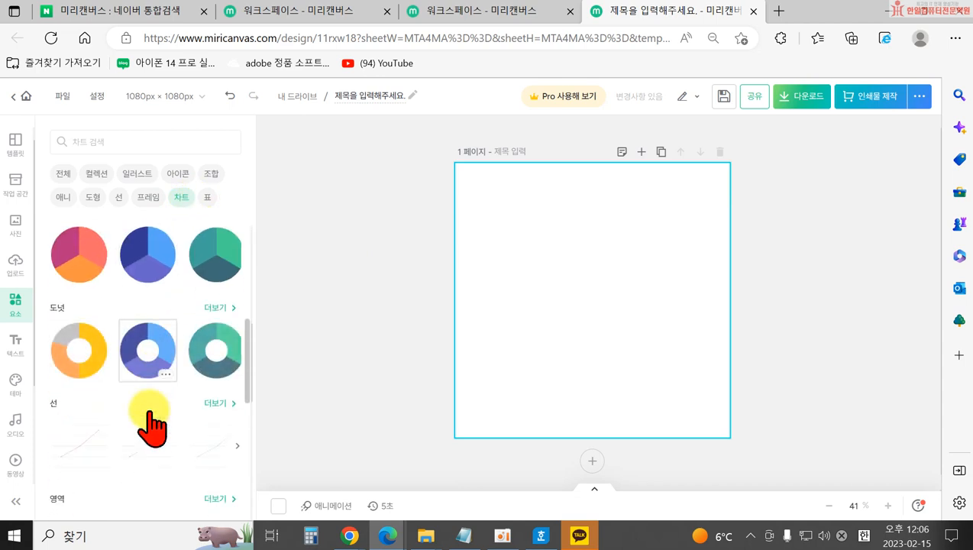
scroll(153, 428, down, 2)
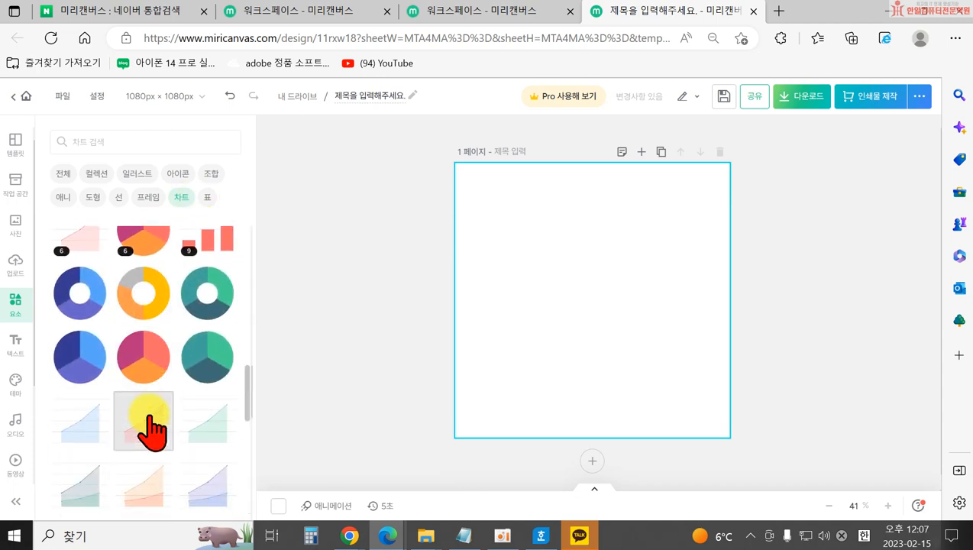
scroll(160, 450, down, 8)
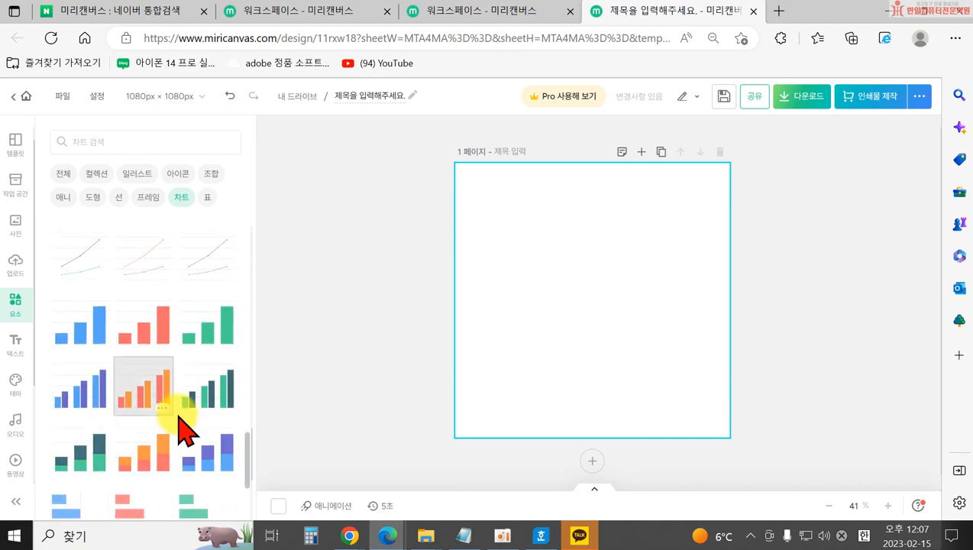
scroll(168, 443, down, 3)
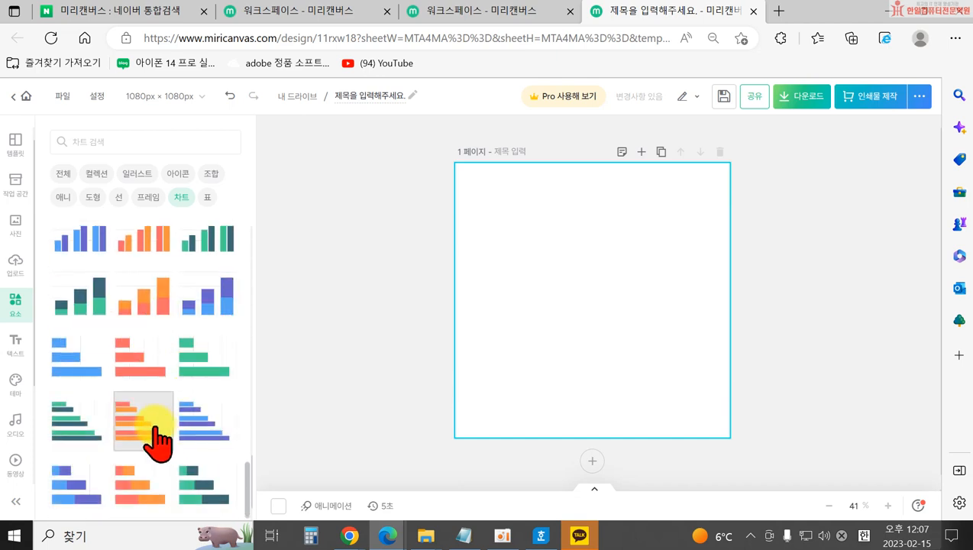
scroll(152, 431, up, 15)
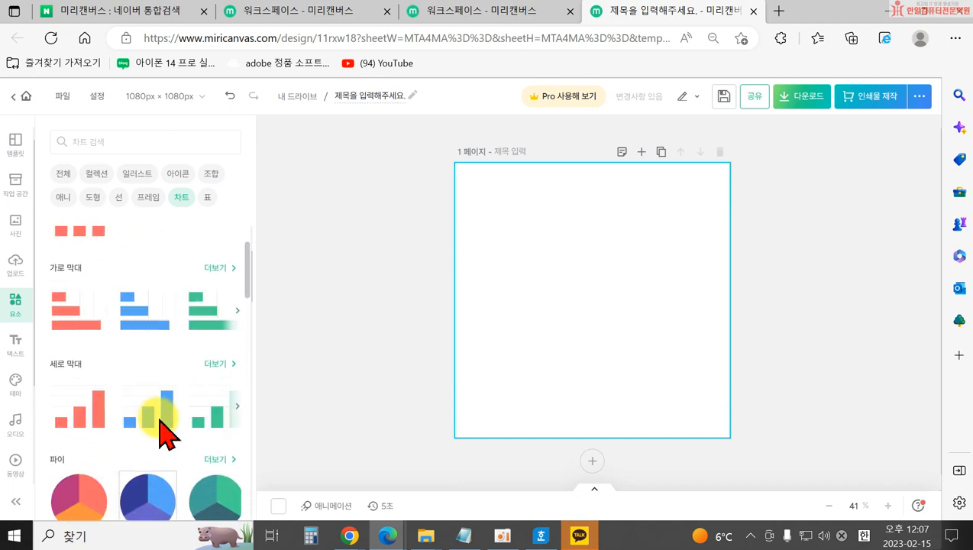
scroll(77, 398, down, 2)
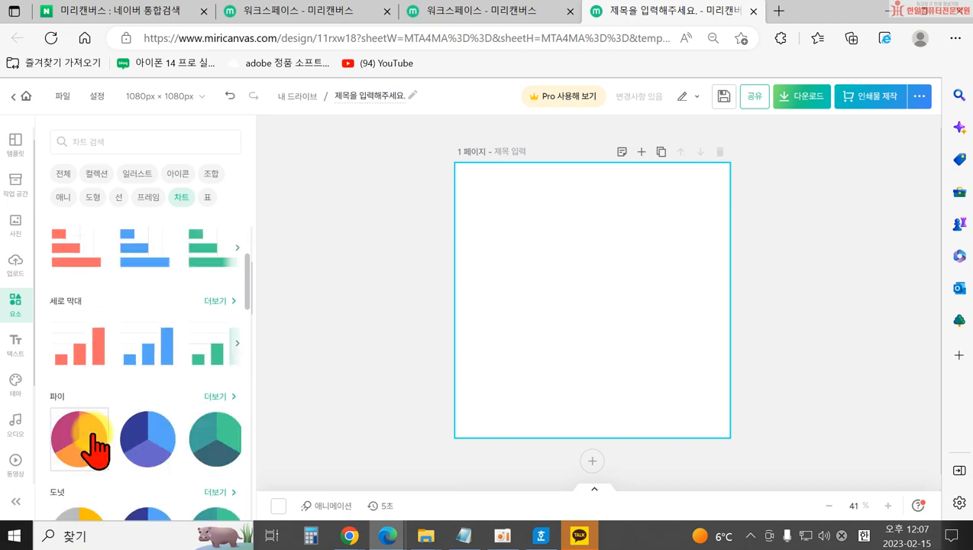
click(80, 345)
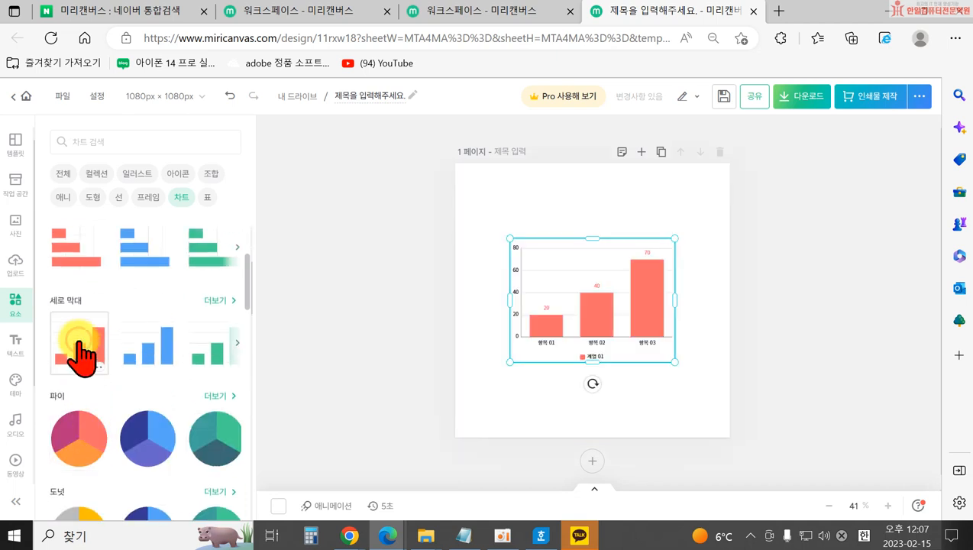
Relabel the chart categories 블로그, 페이스북, 인스타 and name the series 학생수.
click(569, 325)
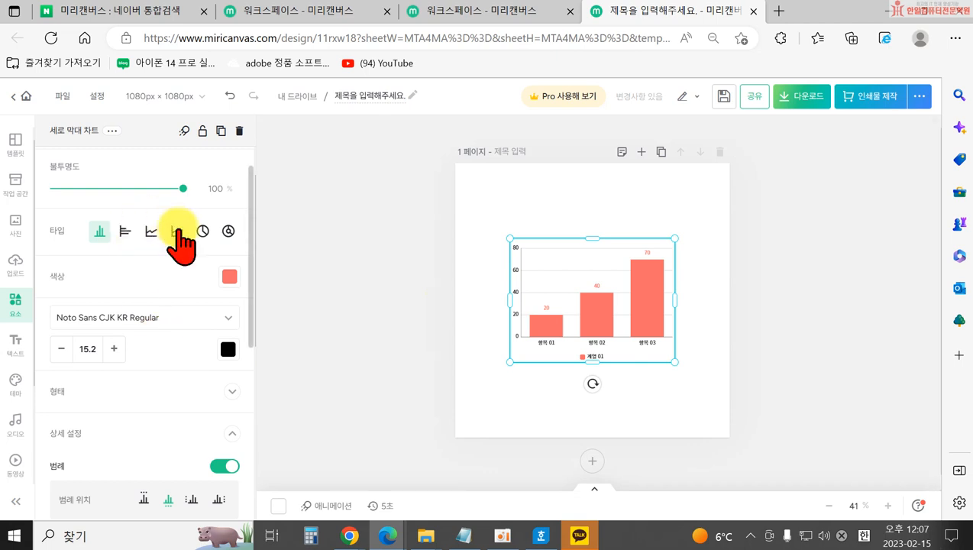
click(212, 168)
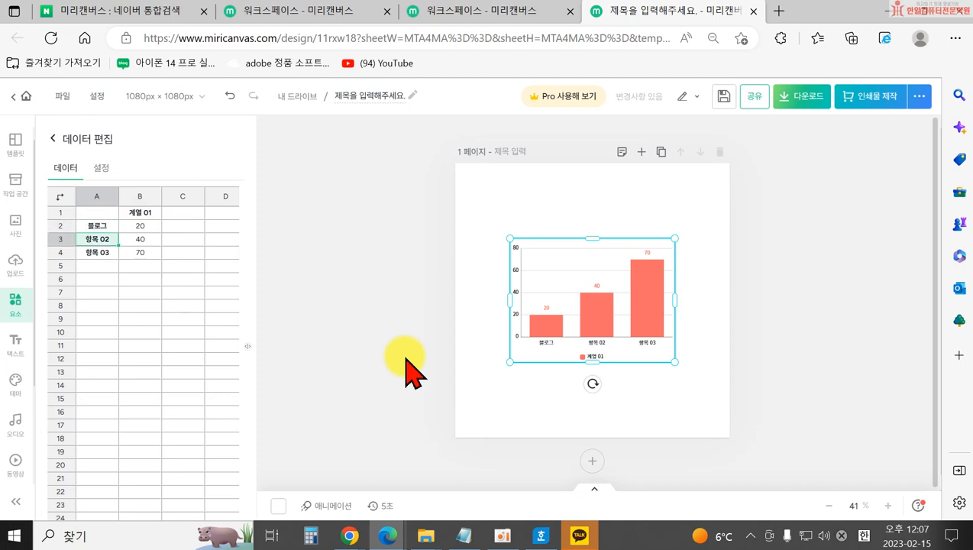
double_click(93, 242)
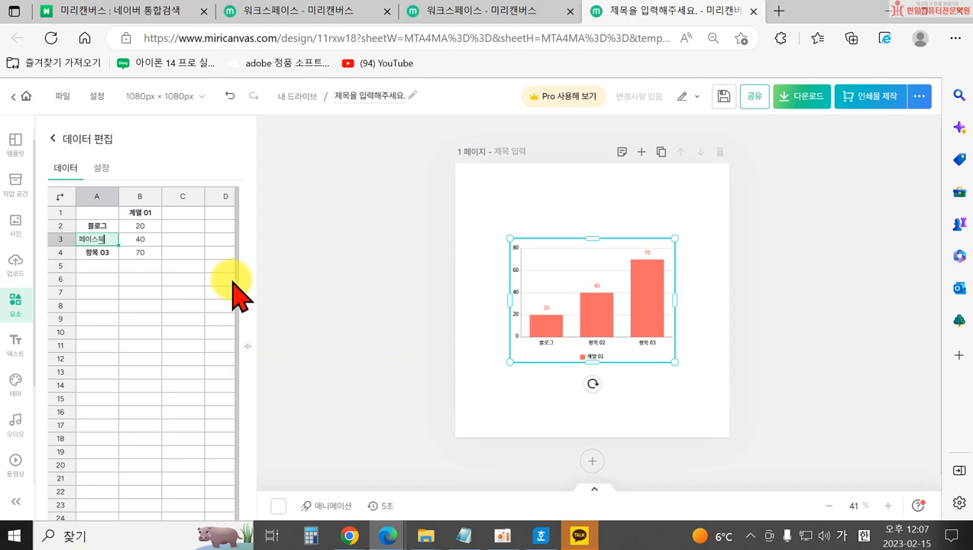
double_click(97, 255)
text(ㅇ)
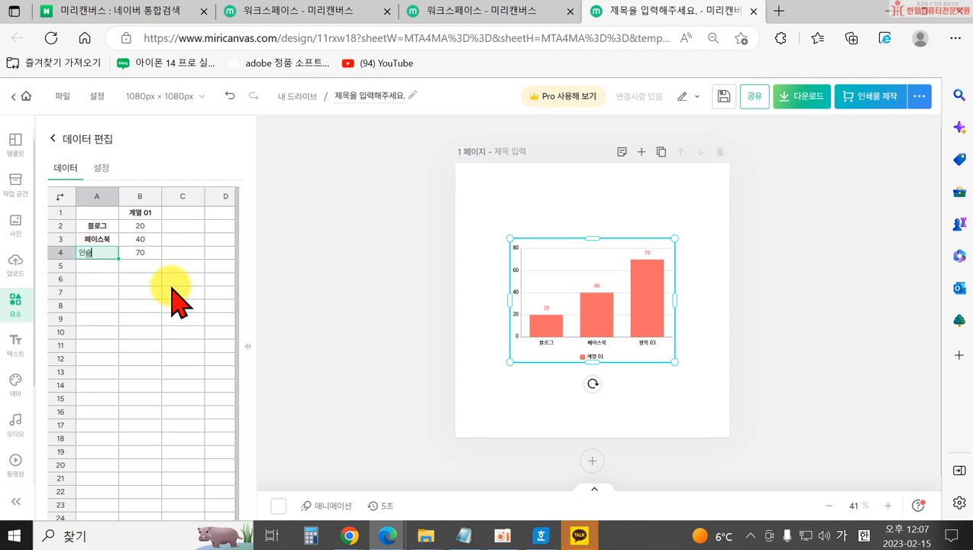
double_click(139, 212)
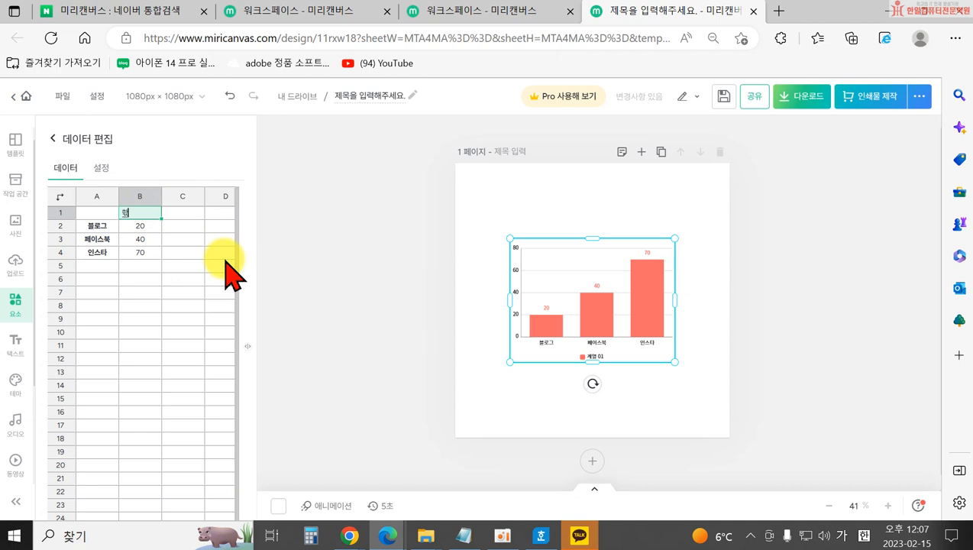
click(478, 412)
Change the first two values to 50 and 20, then move the chart down-right.
click(576, 358)
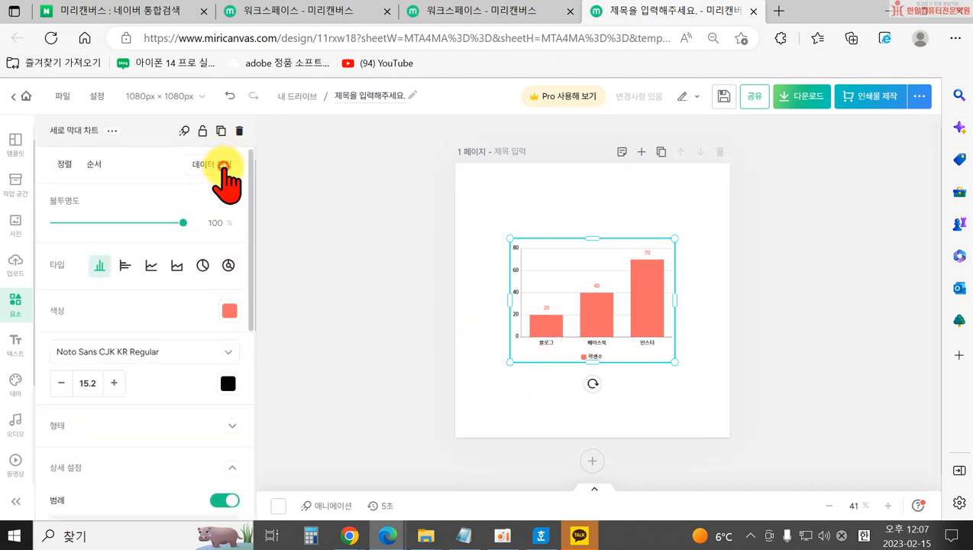
click(217, 165)
click(142, 227)
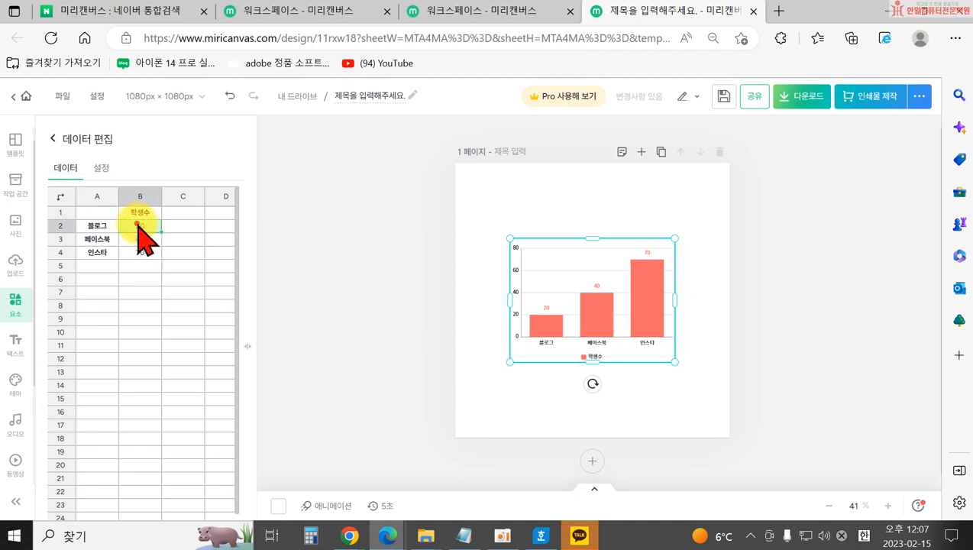
text(5)
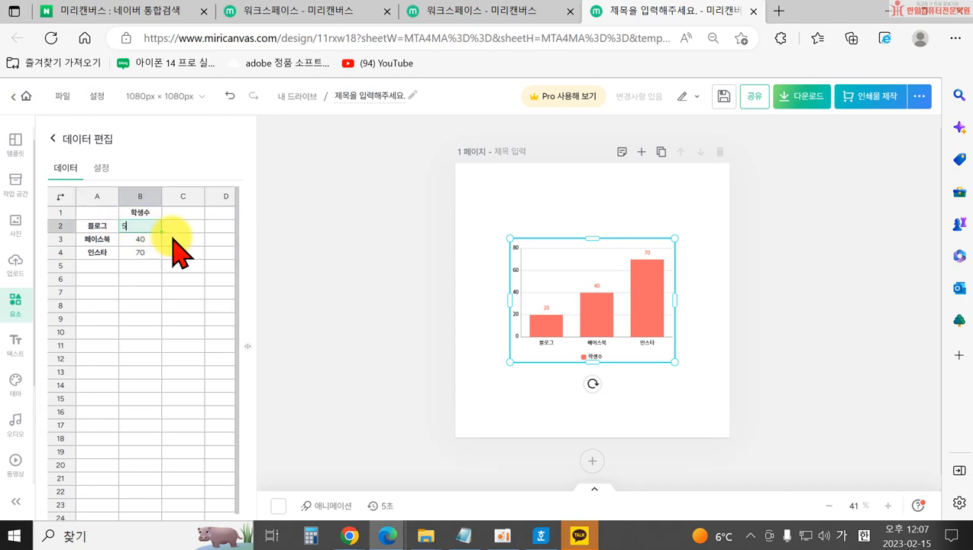
text(0)
click(171, 289)
click(140, 239)
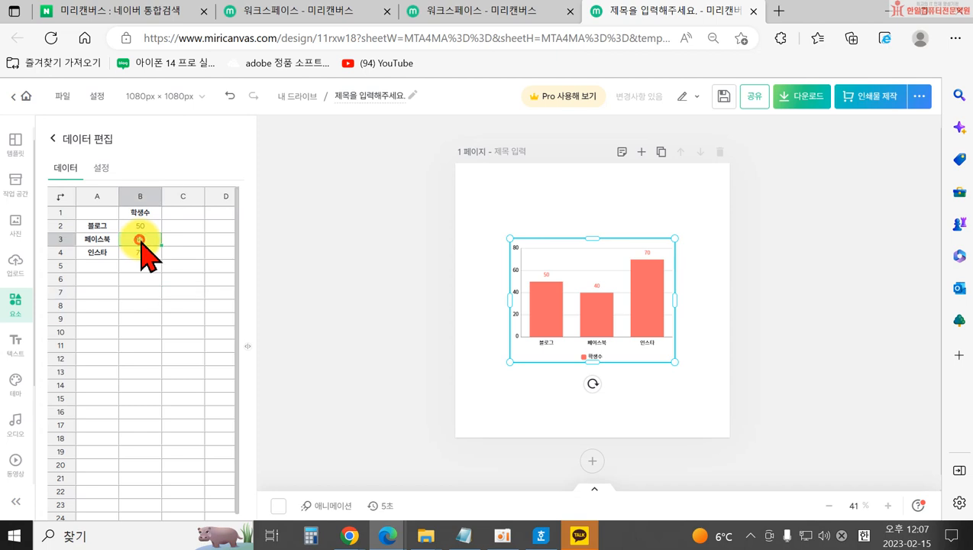
double_click(142, 237)
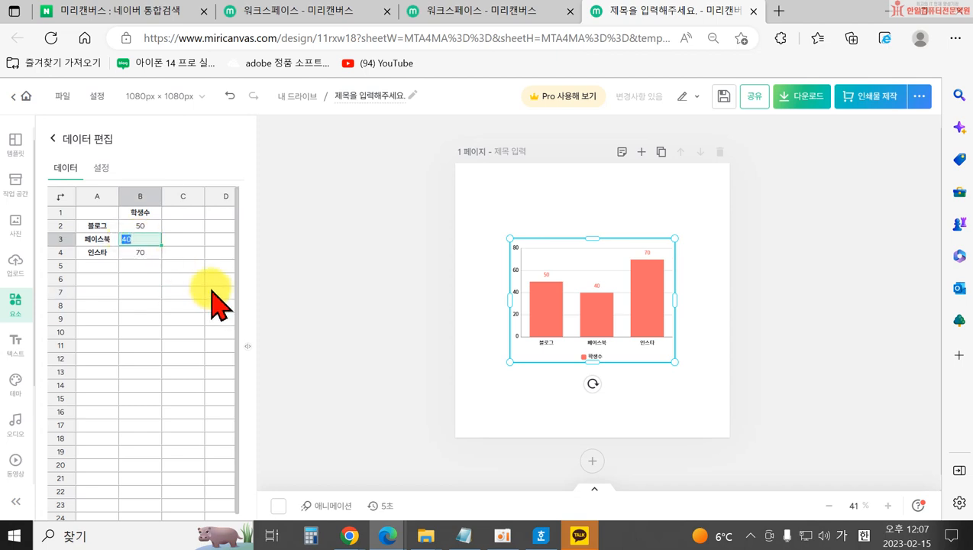
click(171, 292)
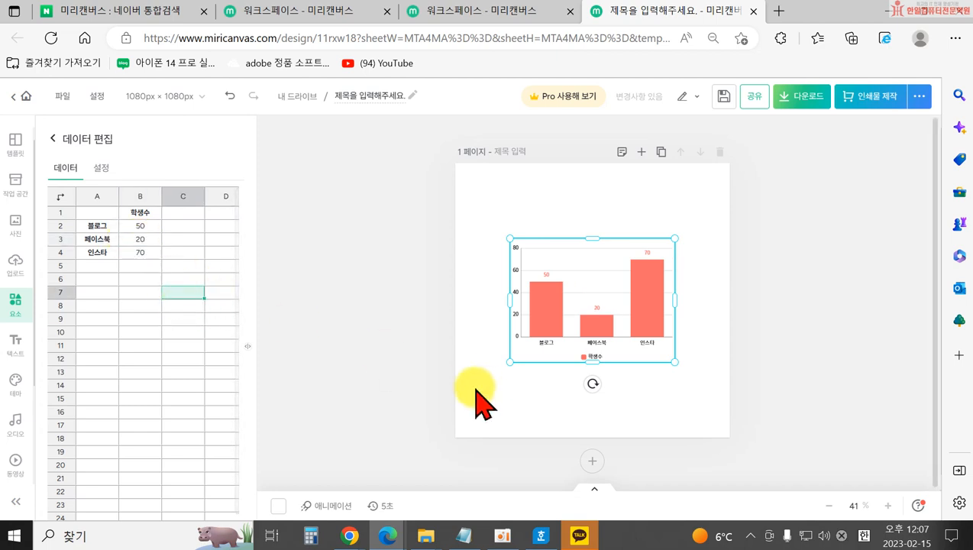
click(434, 398)
drag(546, 348, 580, 397)
Review the bar chart's 형태 shape options, then delete the chart from the page.
click(465, 434)
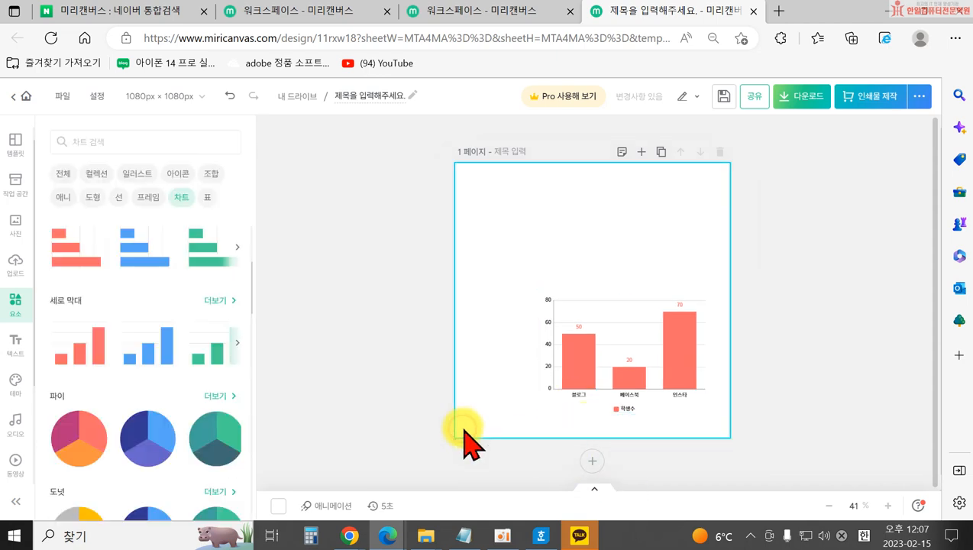
click(628, 386)
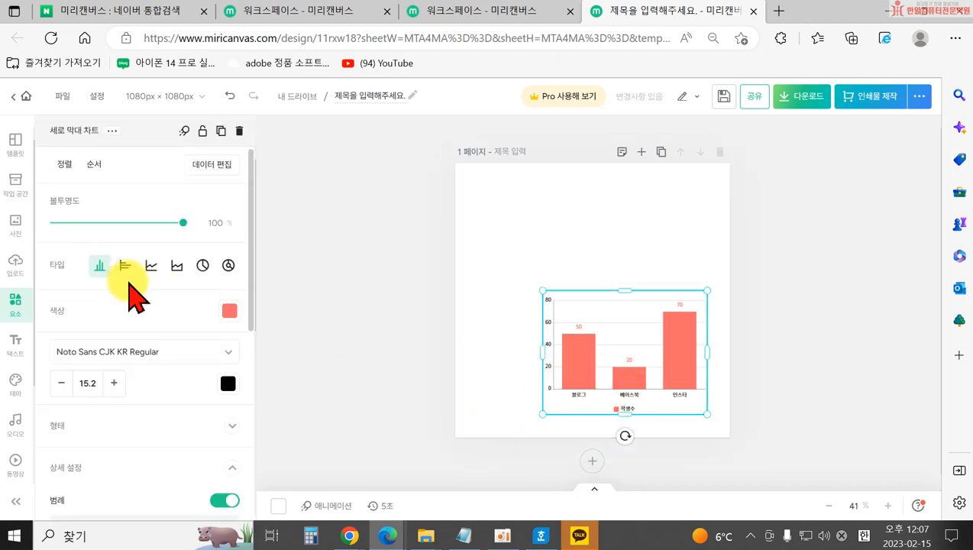
scroll(112, 319, down, 2)
click(94, 315)
scroll(185, 348, down, 1)
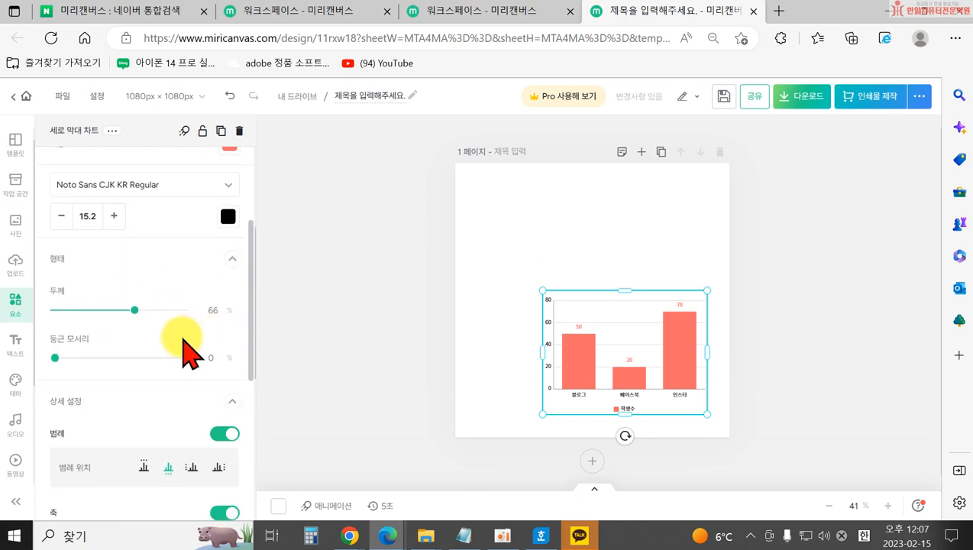
scroll(84, 368, down, 1)
scroll(122, 386, down, 5)
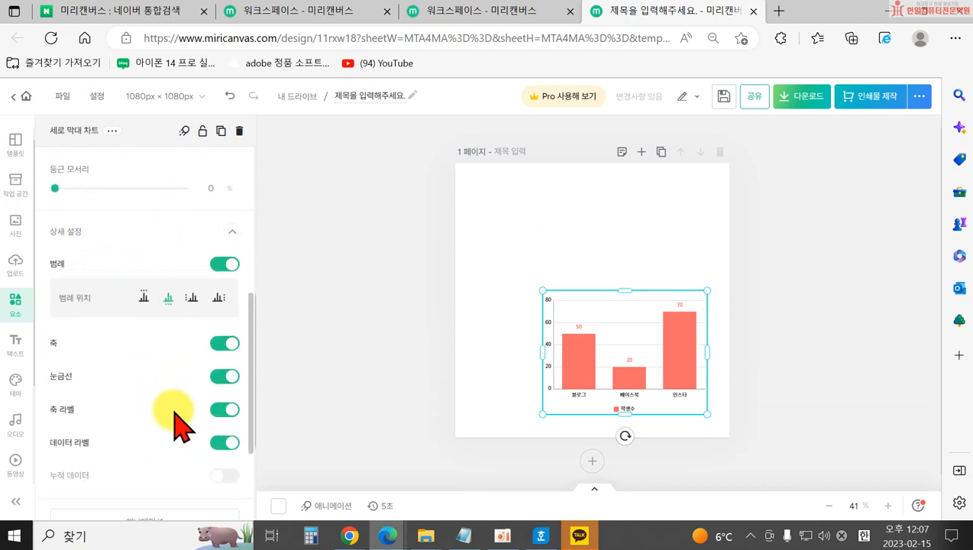
click(643, 365)
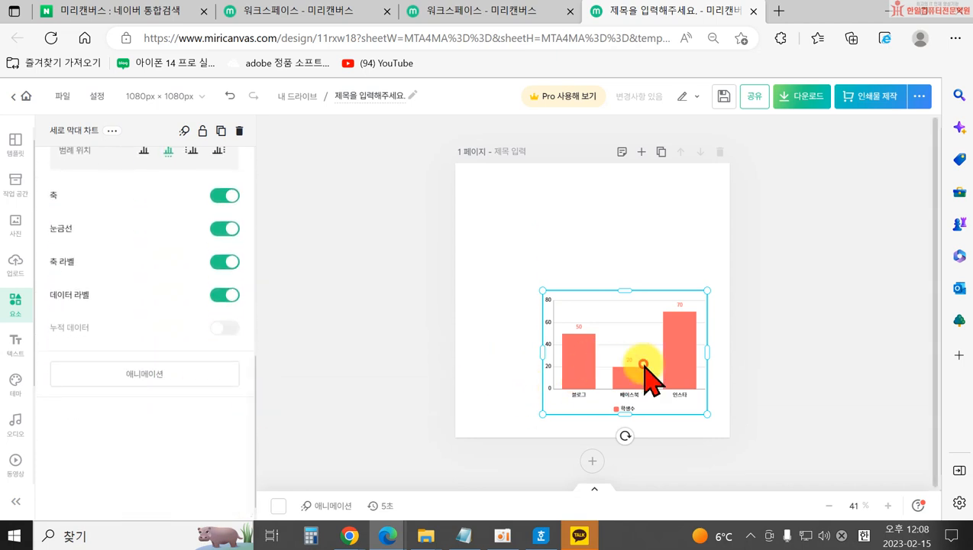
key(Delete)
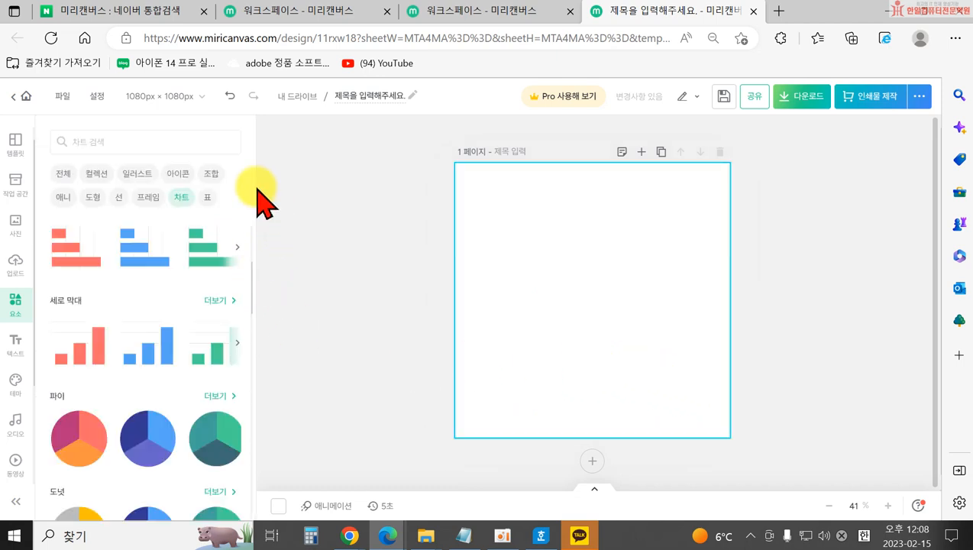
Browse the 표 tables and place a 2023 심플 달력 calendar on the page.
click(210, 198)
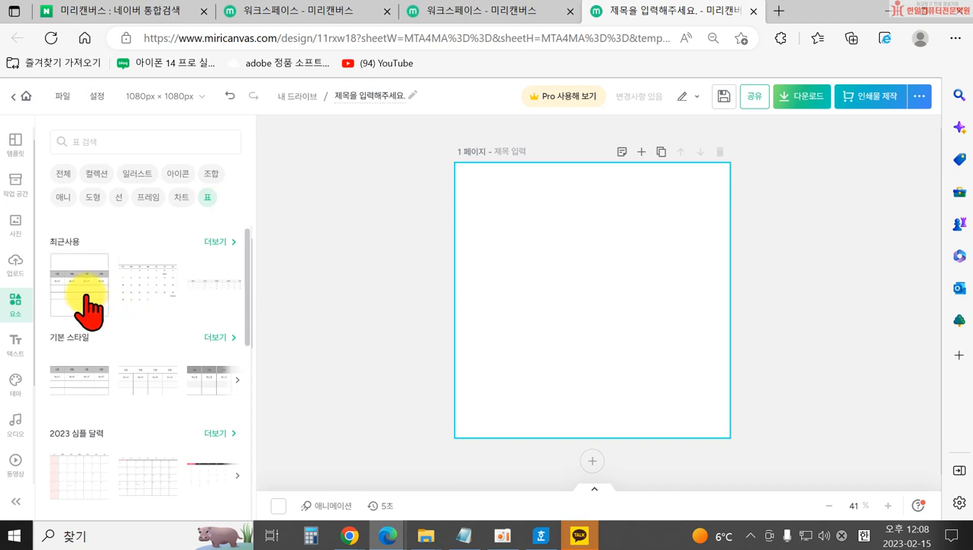
scroll(101, 330, down, 1)
scroll(103, 340, down, 1)
scroll(145, 342, down, 1)
scroll(136, 327, up, 1)
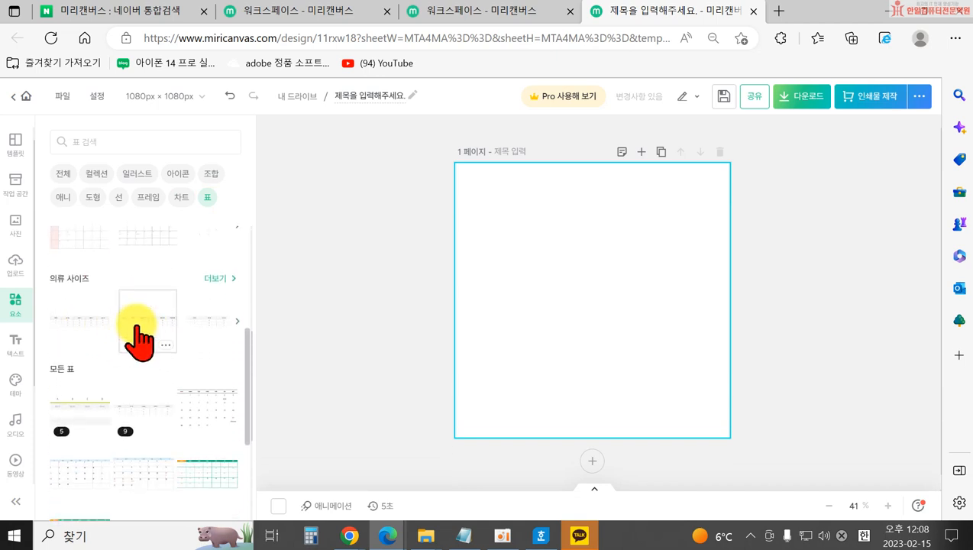
click(216, 256)
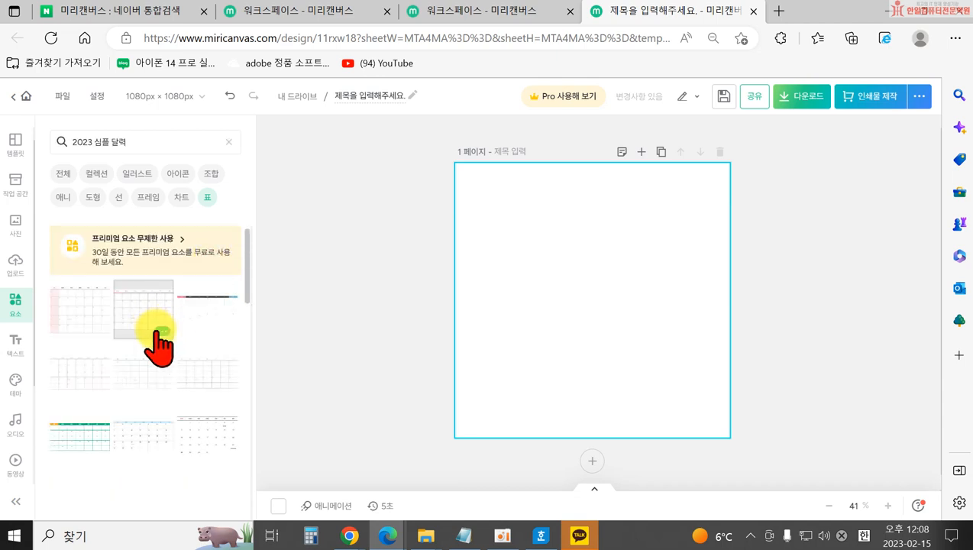
click(74, 317)
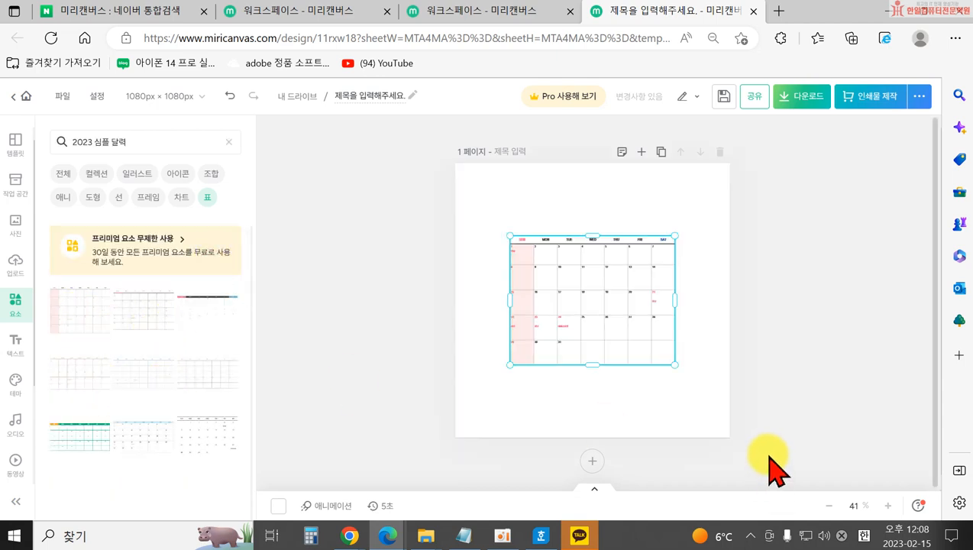
Stretch the calendar table toward the page edges, then delete it.
drag(512, 364, 445, 425)
click(652, 260)
click(590, 294)
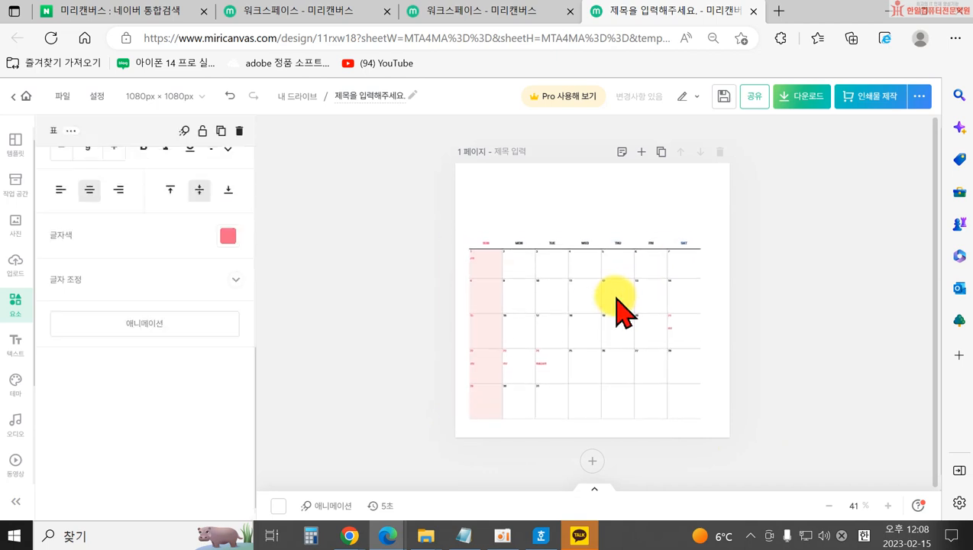
click(795, 304)
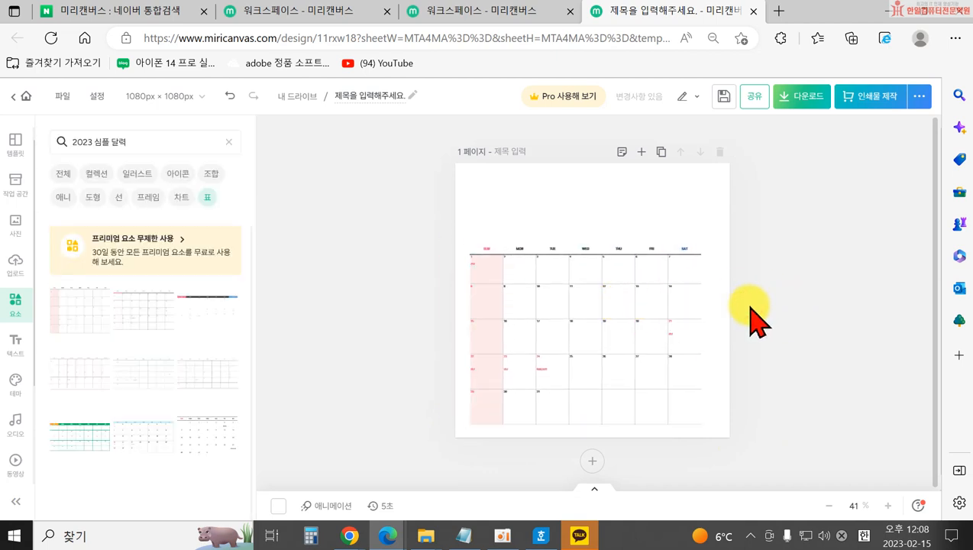
click(611, 291)
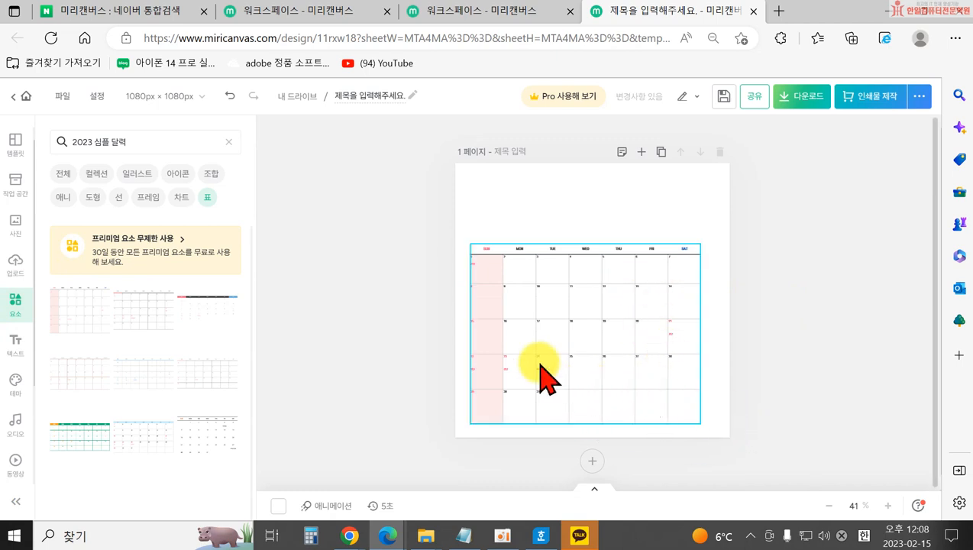
click(494, 296)
key(Delete)
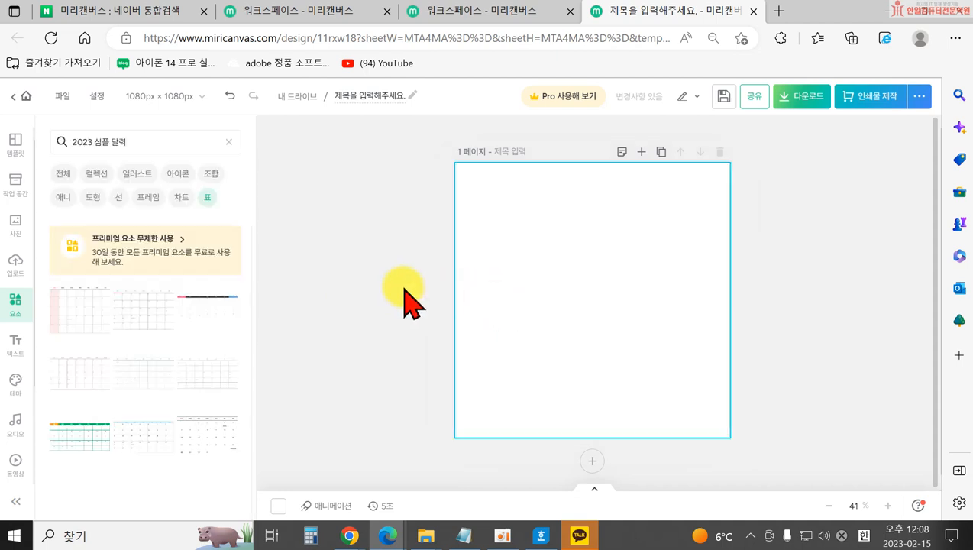
Insert a clothing-size table from the 의류 사이즈 table templates.
click(208, 200)
click(228, 142)
scroll(168, 344, down, 2)
scroll(92, 382, down, 3)
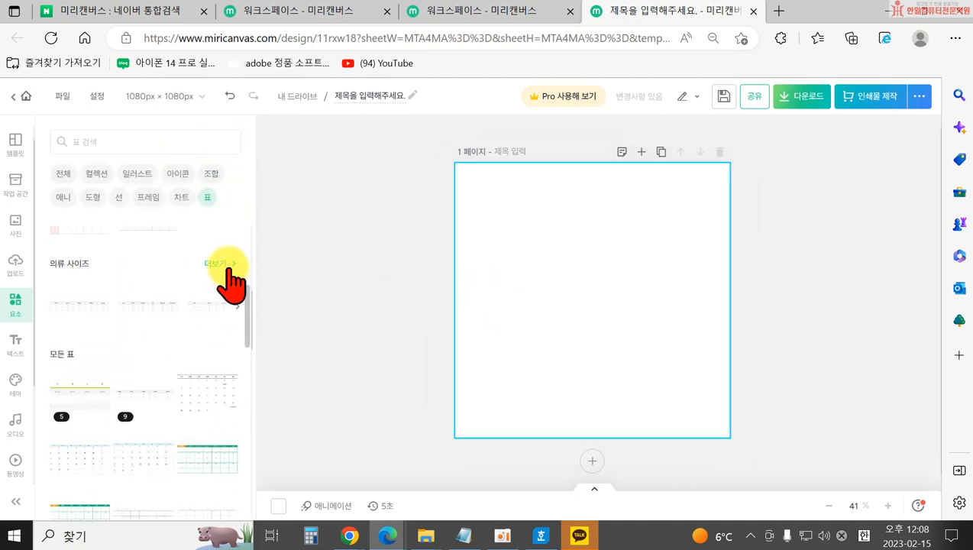
click(220, 263)
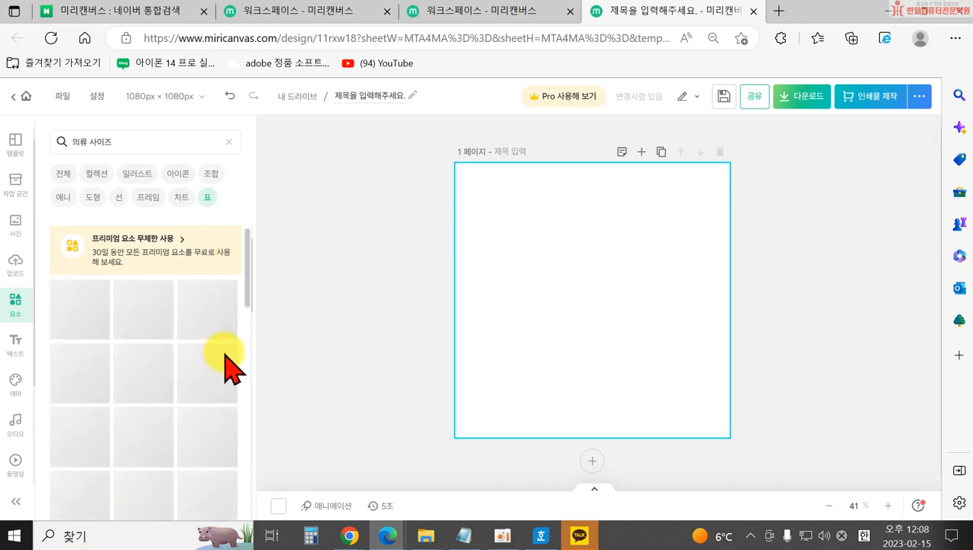
scroll(145, 401, down, 5)
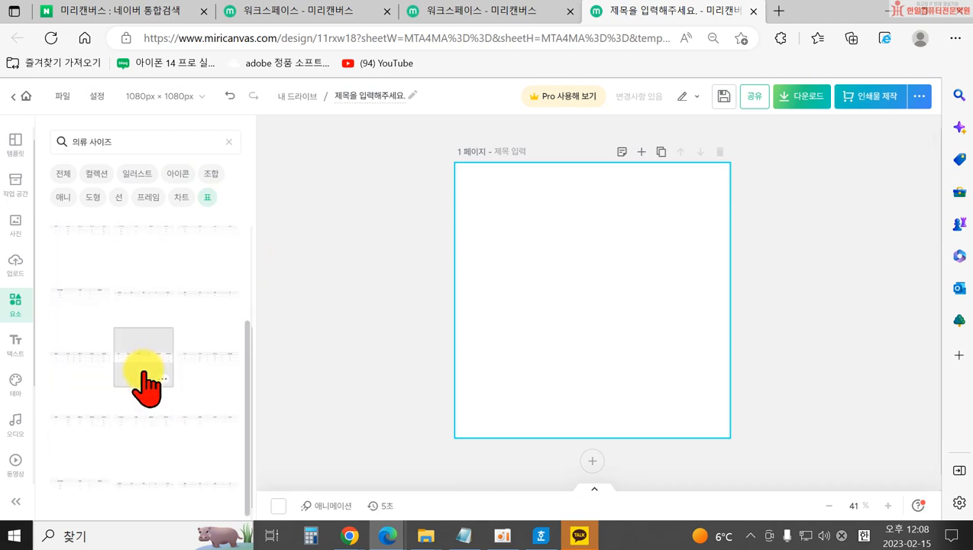
click(86, 358)
Enlarge and centre the size table, try adding a fifth row, then delete the table.
drag(671, 314, 712, 340)
drag(615, 309, 575, 314)
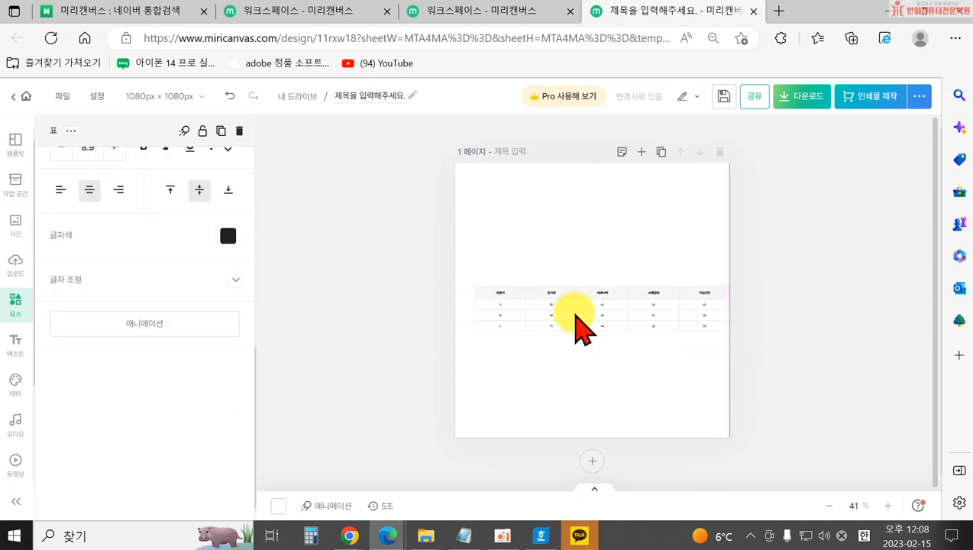
scroll(203, 272, up, 5)
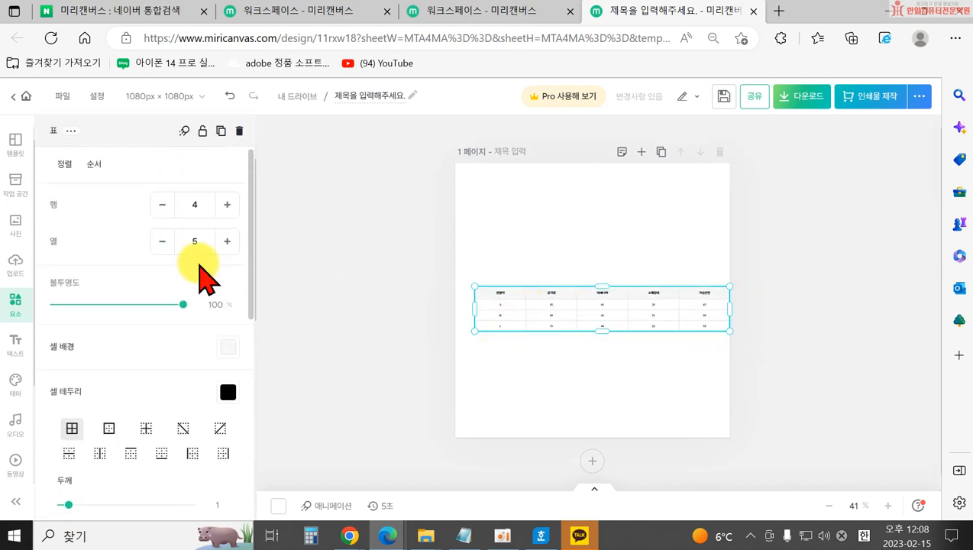
click(227, 204)
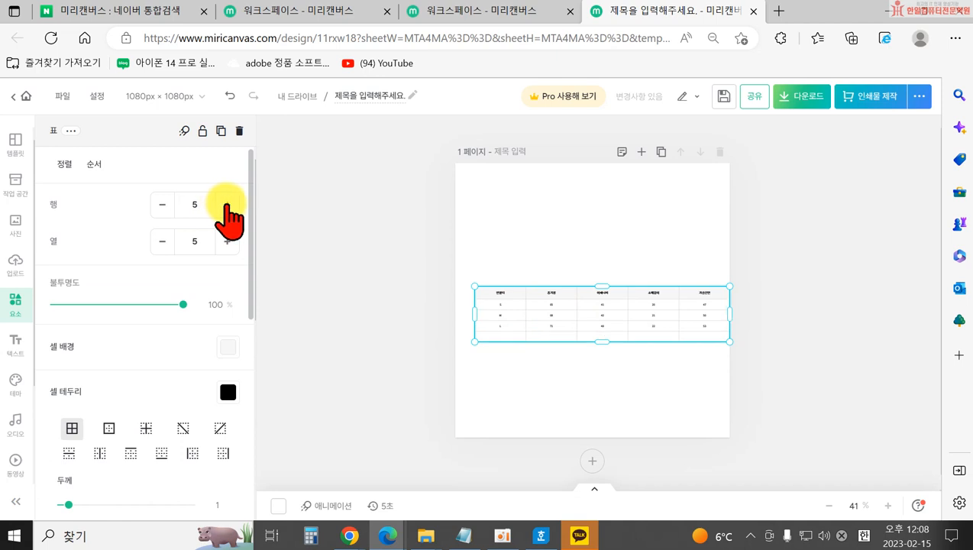
click(162, 204)
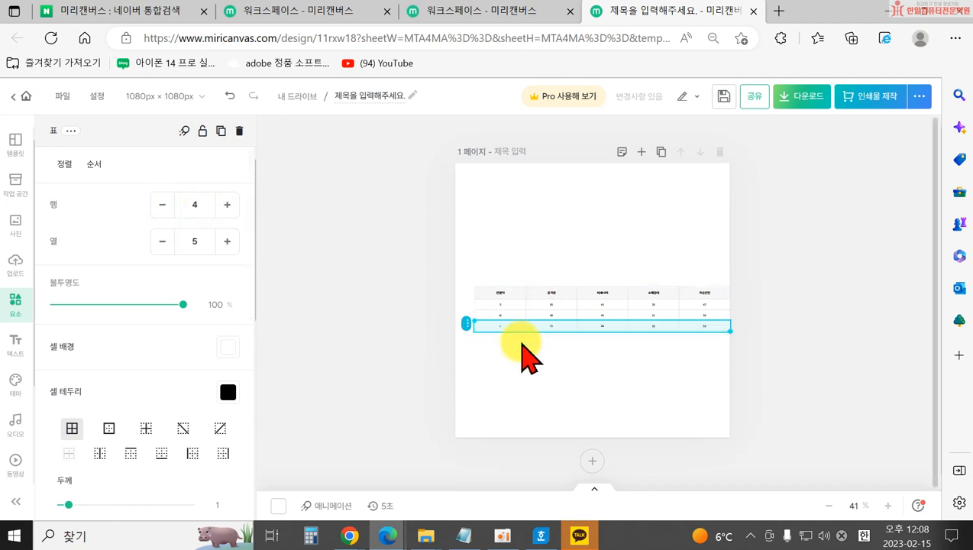
click(596, 383)
drag(590, 333, 580, 330)
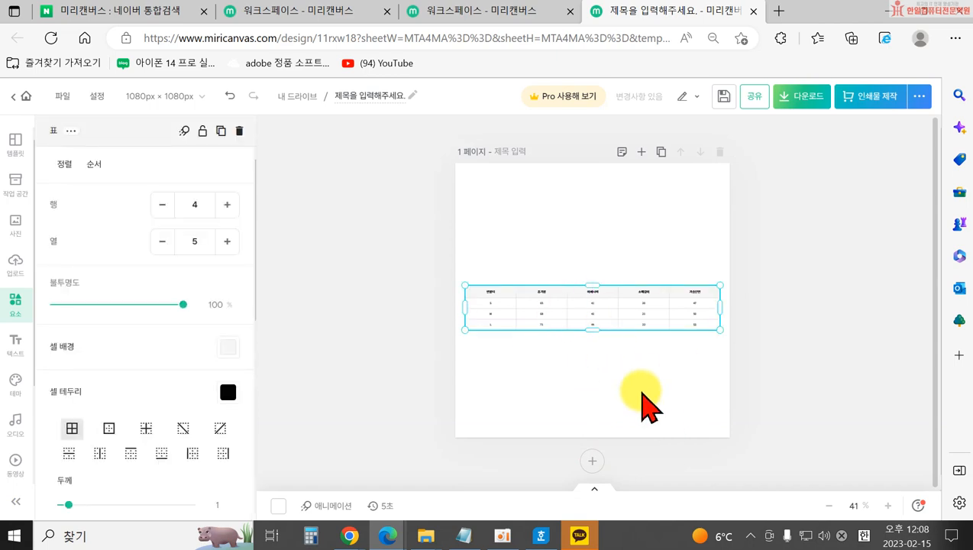
key(Delete)
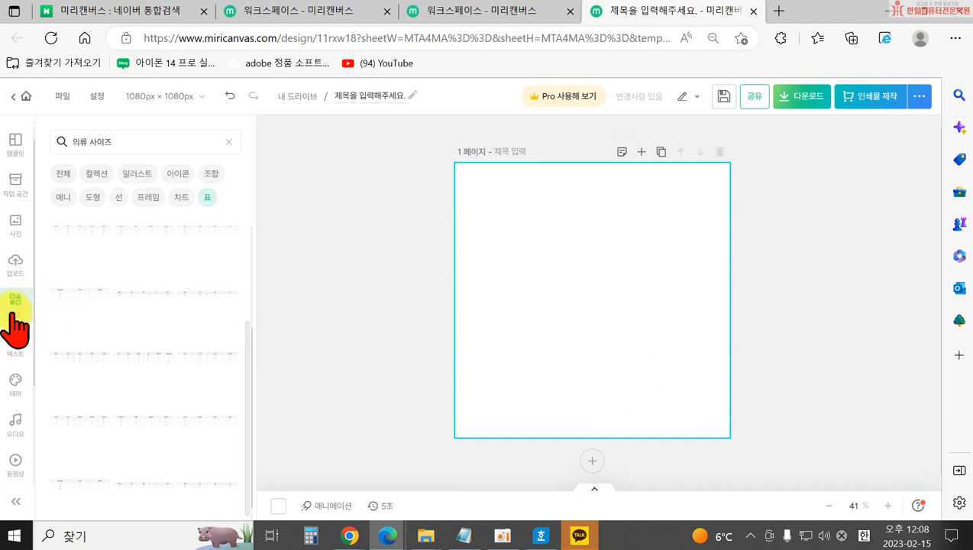
Clear the element search and switch the element list to 프레임.
click(229, 141)
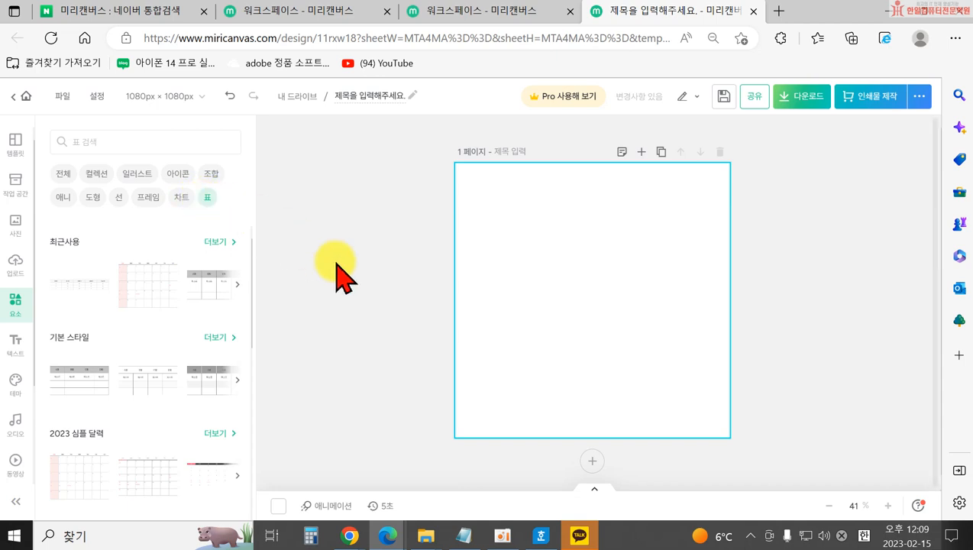
click(150, 198)
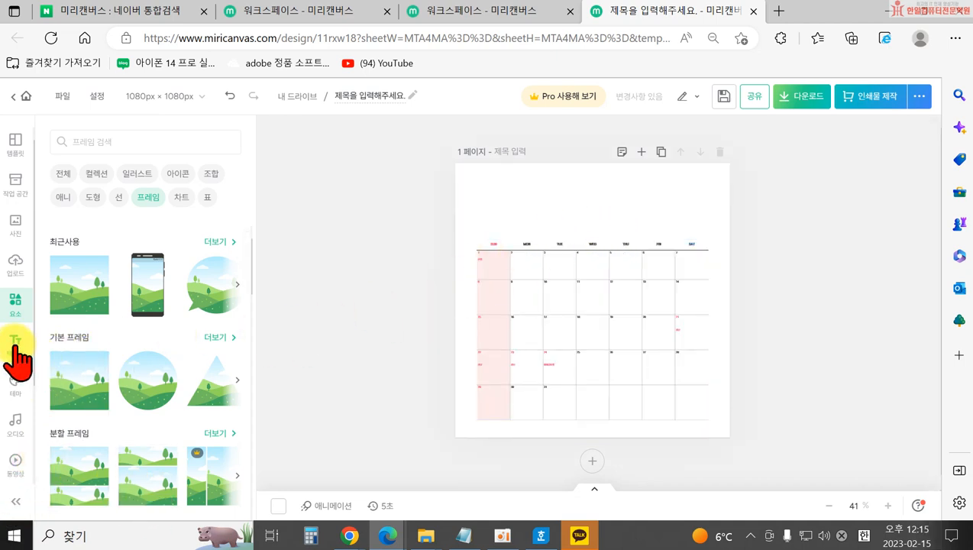
Add a title text box reading '2월 일정표' and move it to the top of the page.
click(15, 344)
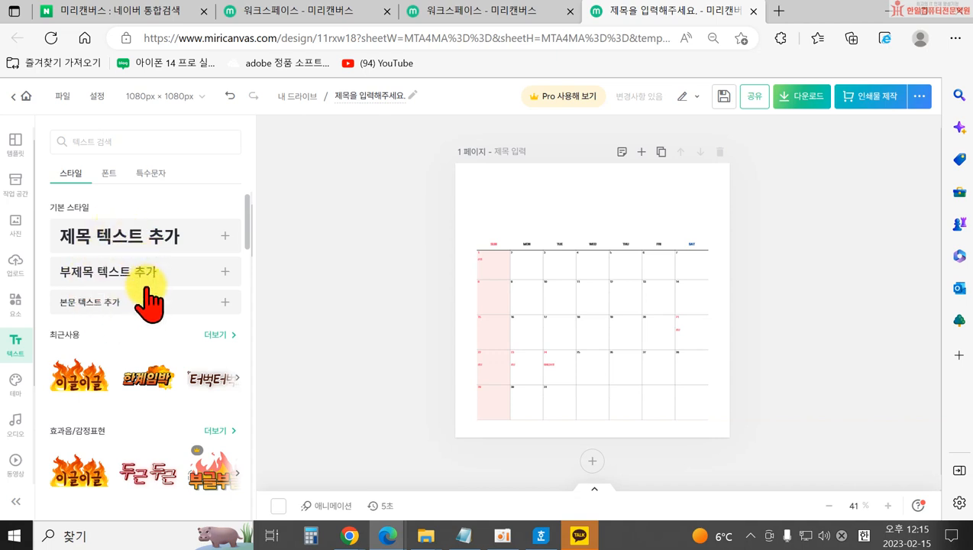
click(88, 237)
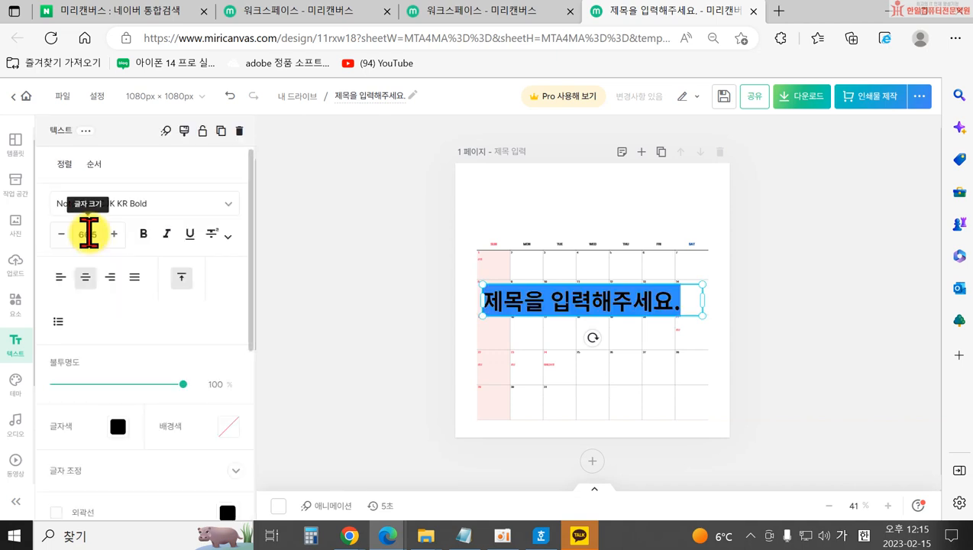
text(2우)
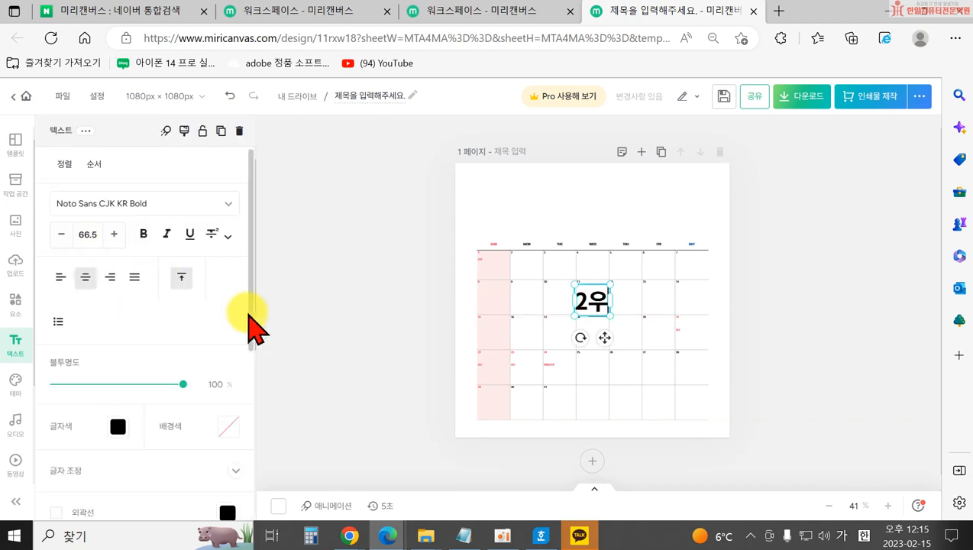
text( 일정ㅍ)
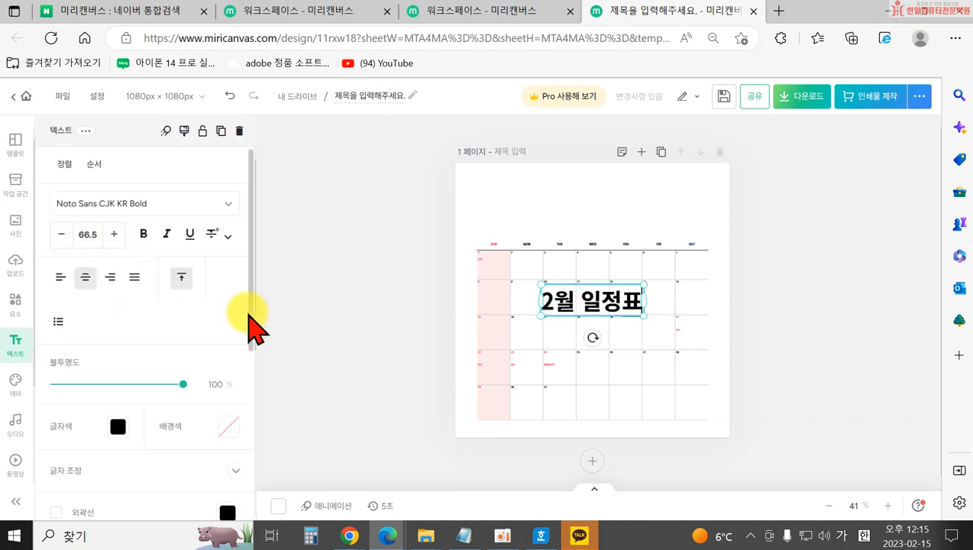
click(262, 340)
drag(562, 312, 566, 215)
Enlarge the 2월 일정표 title with its corner handles and centre it above the calendar.
click(362, 291)
click(562, 201)
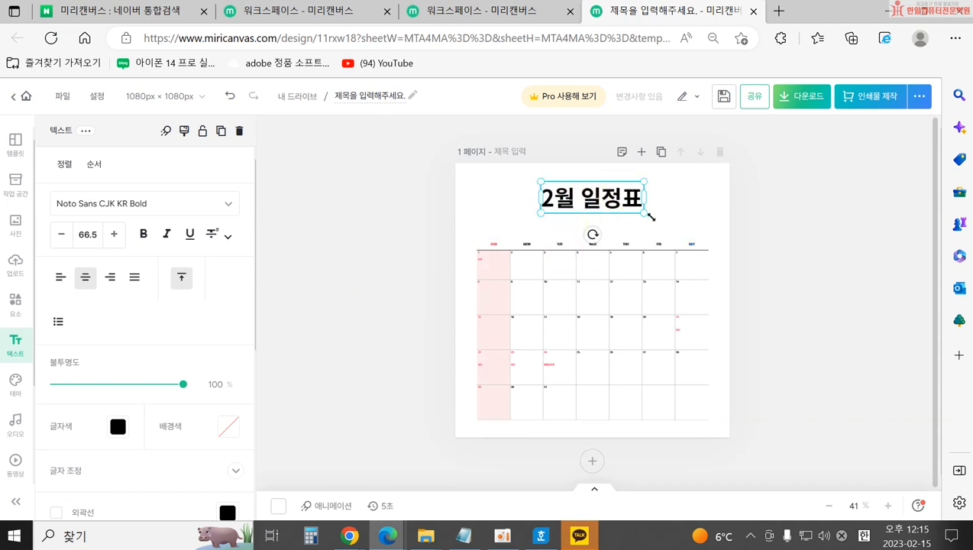
drag(540, 216, 512, 222)
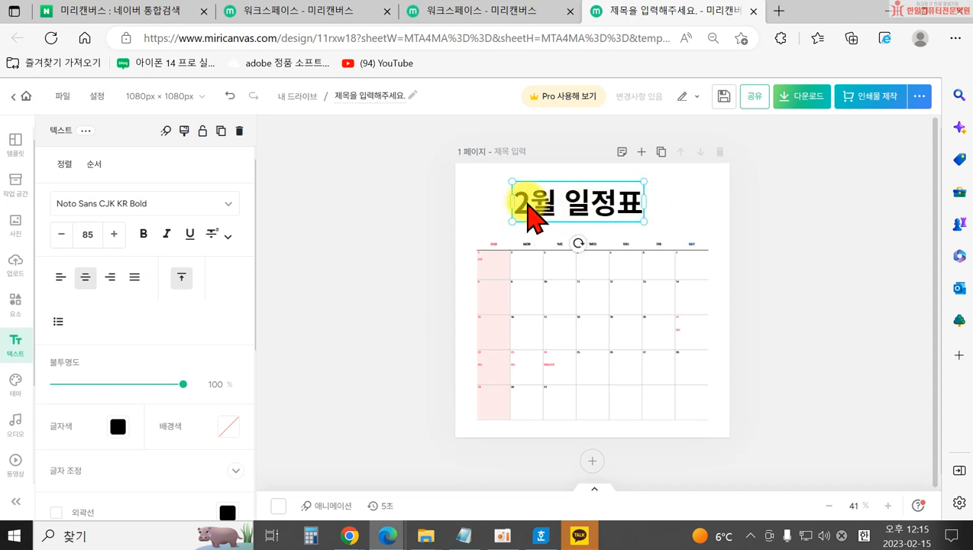
drag(644, 202, 676, 192)
mouse_move(512, 223)
mouse_down()
mouse_move(483, 229)
mouse_move(503, 224)
mouse_up()
drag(567, 202, 575, 200)
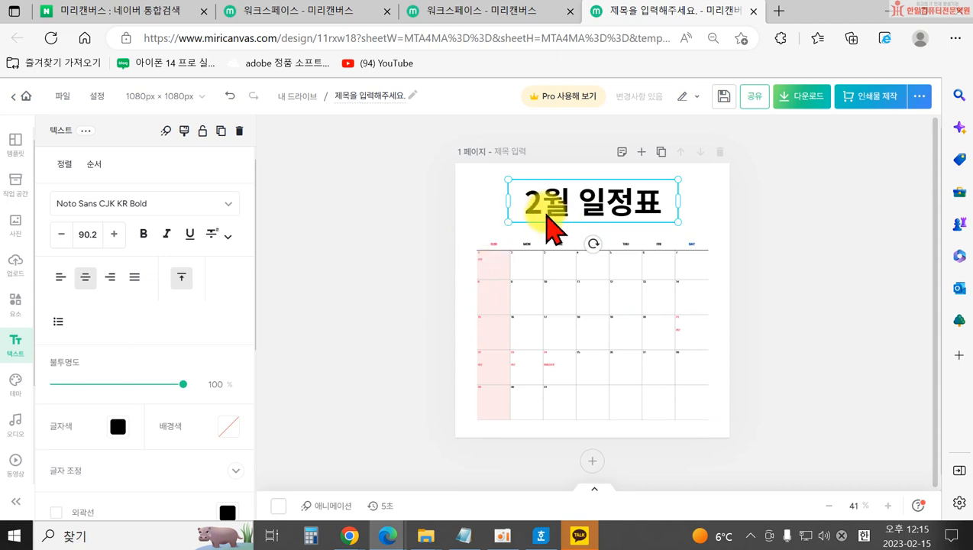
double_click(535, 203)
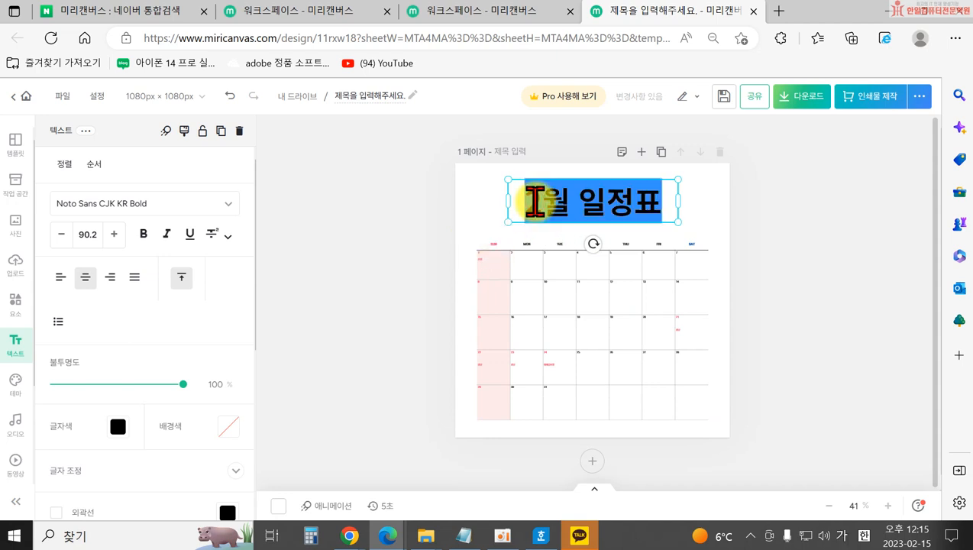
click(523, 201)
click(480, 218)
click(524, 200)
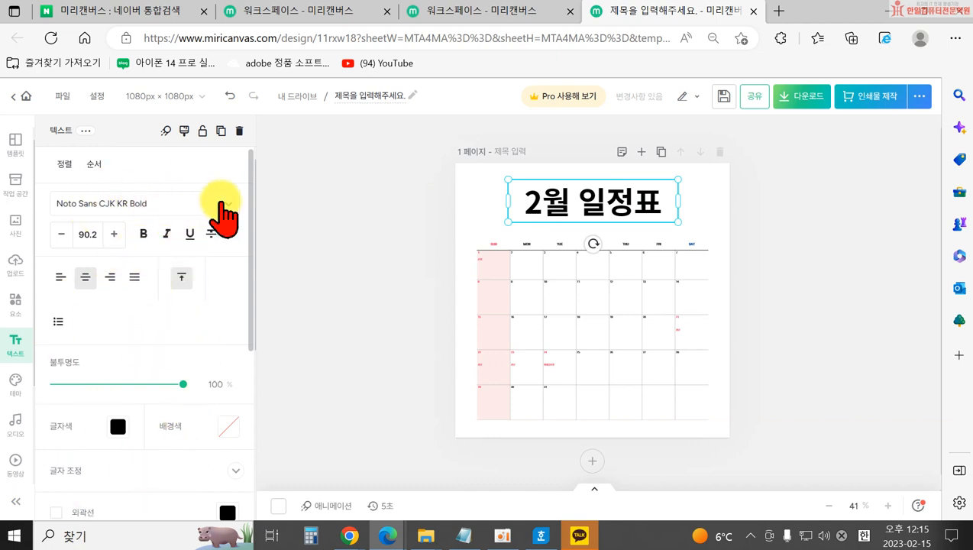
Try 나눔바른고딕 Bold and 원스토어 모바일POP체 on the title, starring 원스토어 모바일POP체.
click(224, 201)
scroll(145, 329, down, 6)
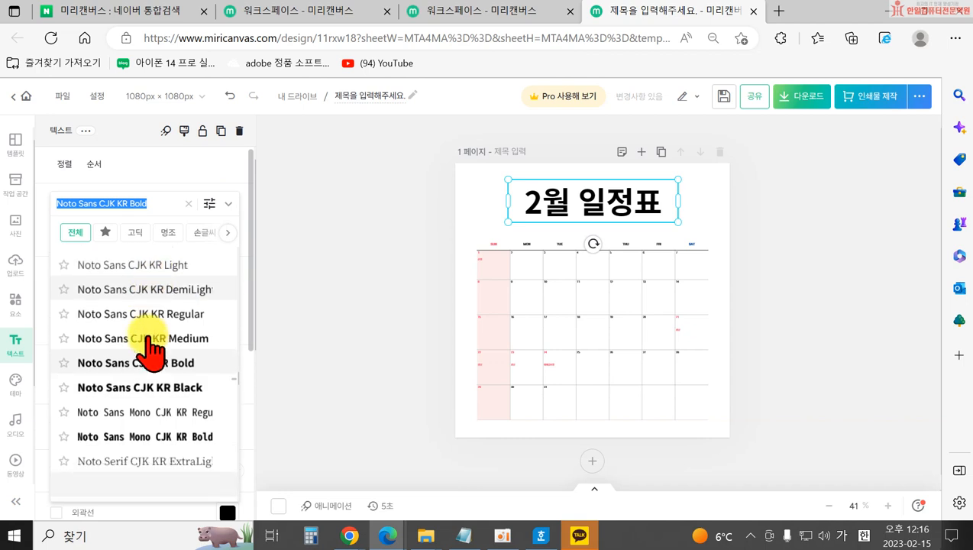
scroll(140, 359, down, 5)
click(131, 317)
scroll(145, 367, down, 4)
scroll(139, 405, down, 5)
scroll(149, 413, down, 3)
click(120, 376)
scroll(157, 416, down, 1)
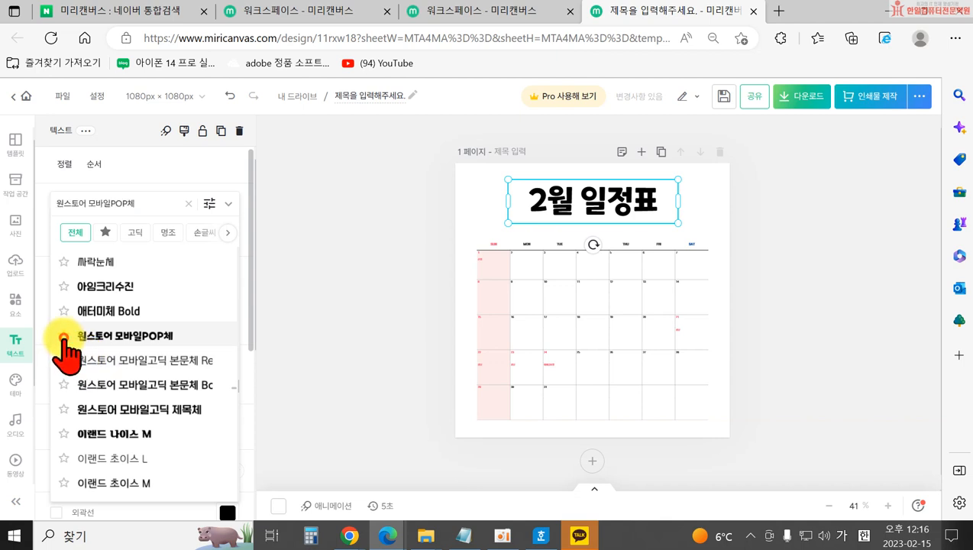
click(64, 336)
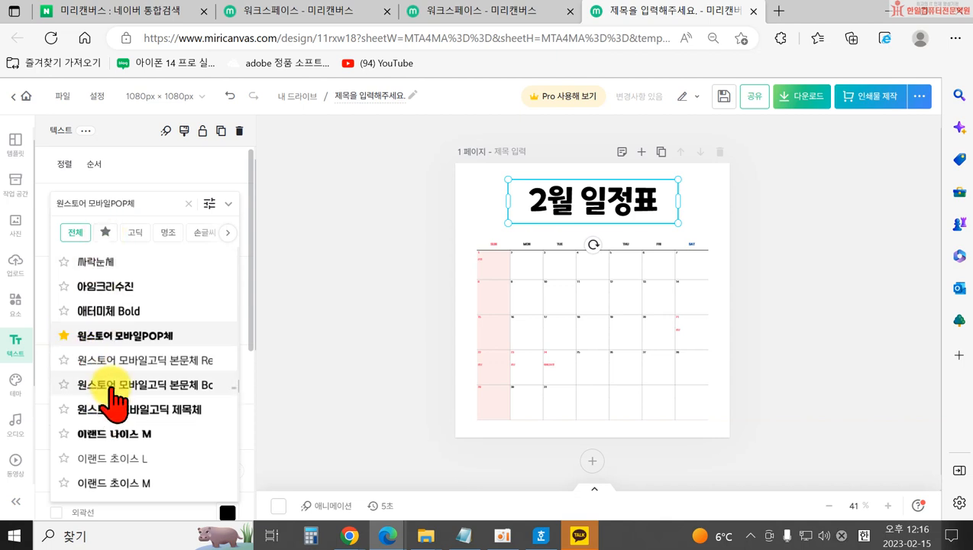
Try and star more fonts, settling the title on 카페24 아네모네.
click(108, 385)
click(113, 410)
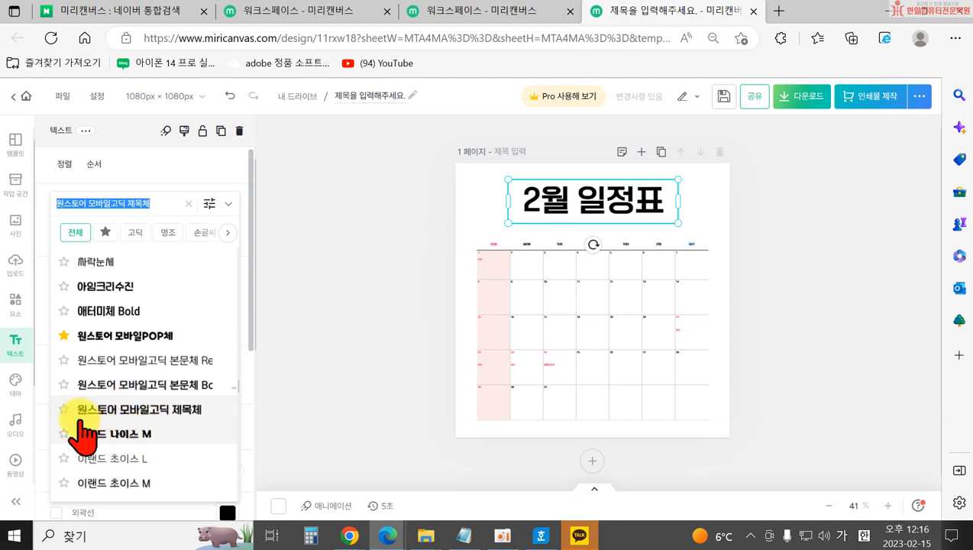
click(65, 410)
scroll(99, 446, down, 4)
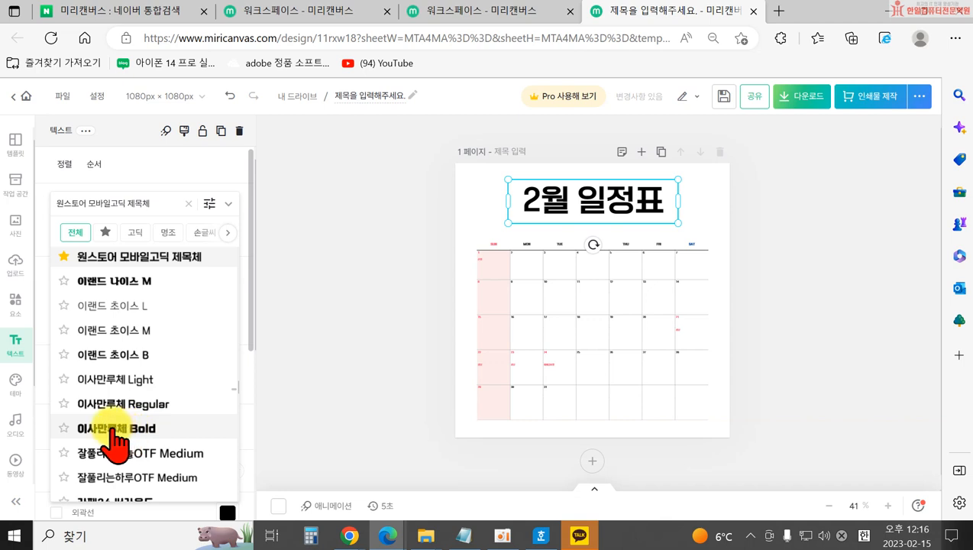
click(110, 429)
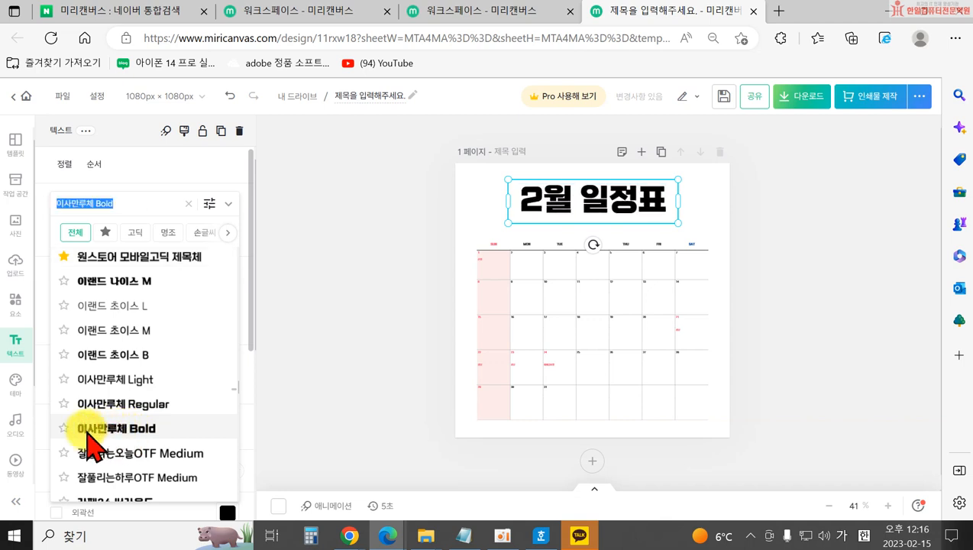
click(64, 429)
scroll(67, 443, down, 3)
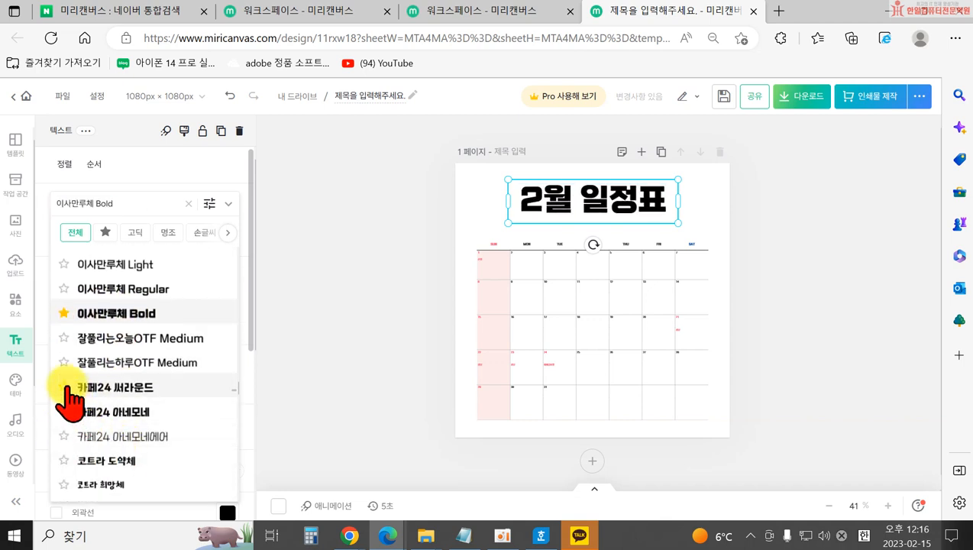
click(109, 413)
click(64, 412)
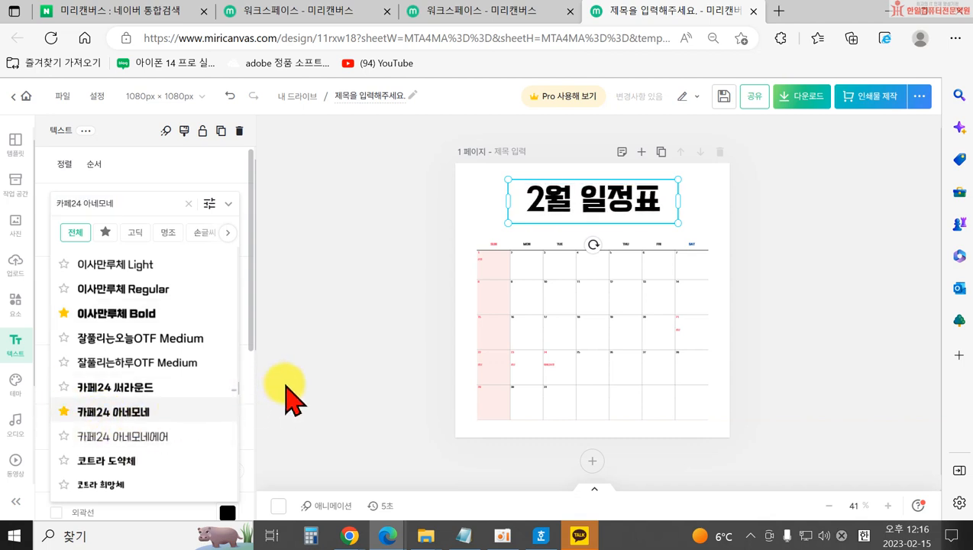
click(319, 337)
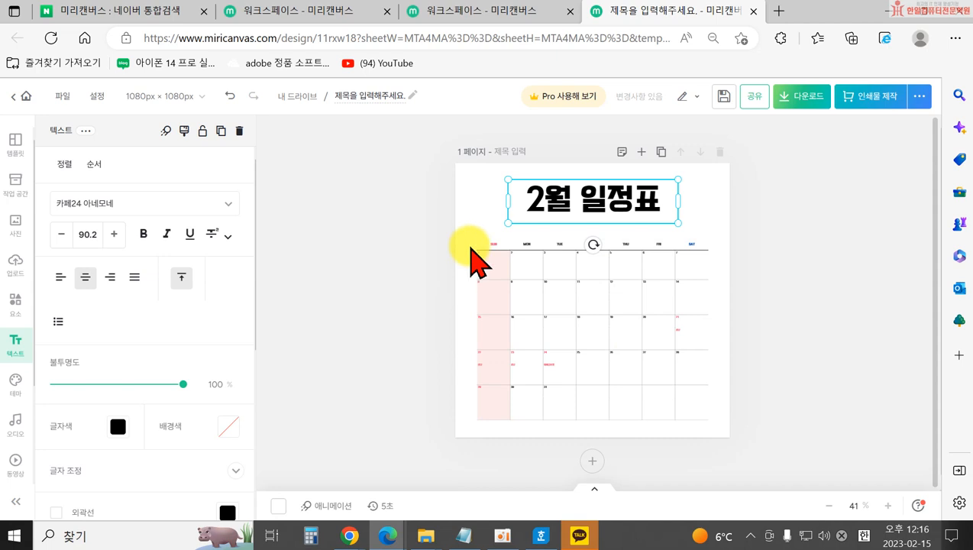
double_click(560, 197)
click(463, 229)
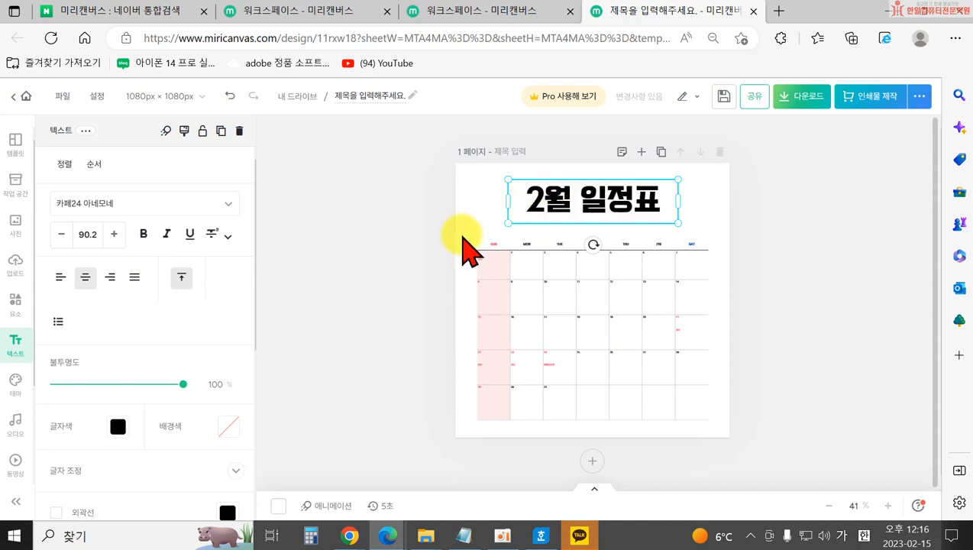
Try alignment, numbering and opacity on the title, leaving it left-aligned, unnumbered and fully opaque.
click(548, 205)
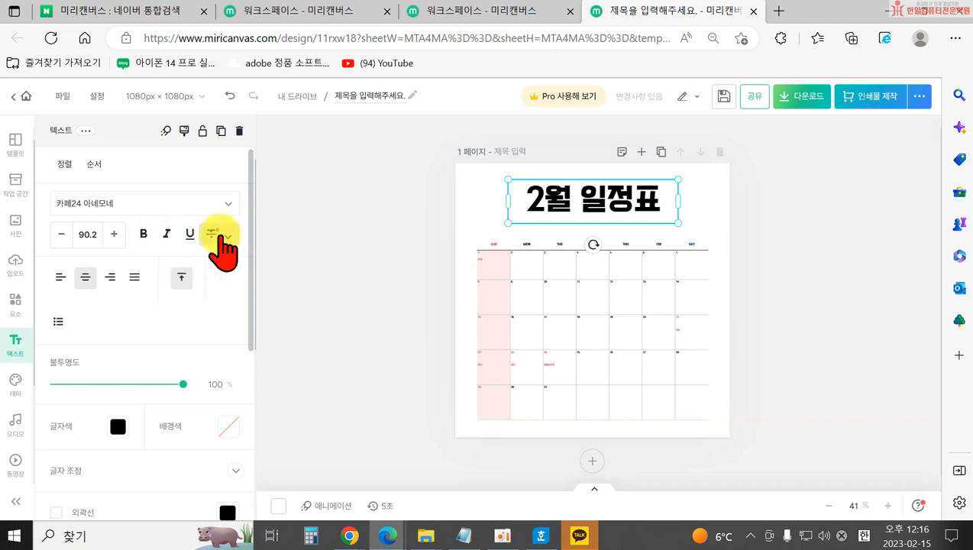
click(223, 233)
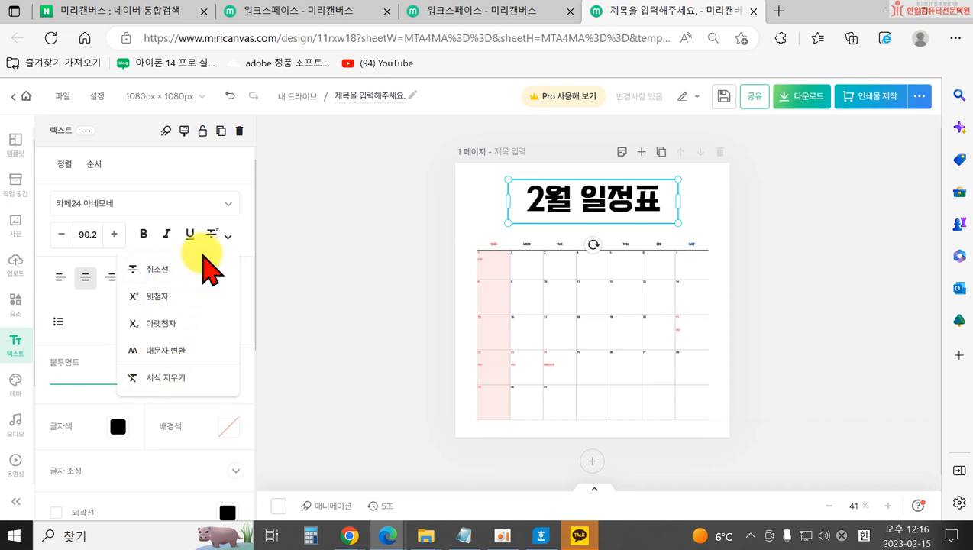
click(239, 223)
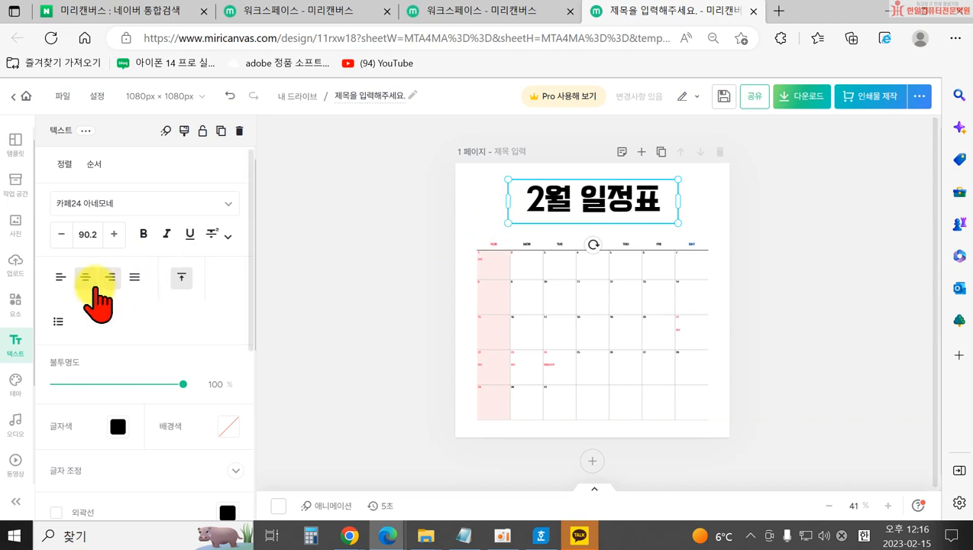
click(59, 280)
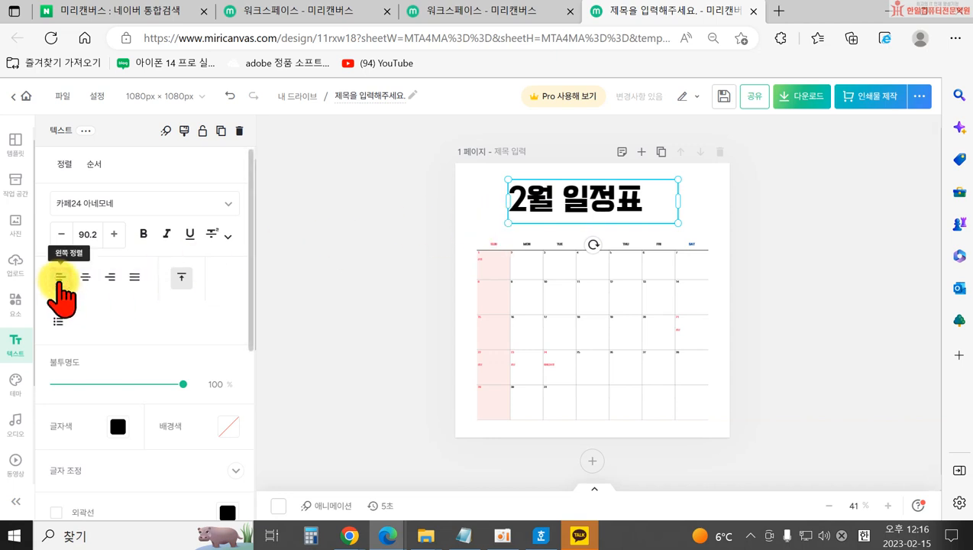
click(85, 277)
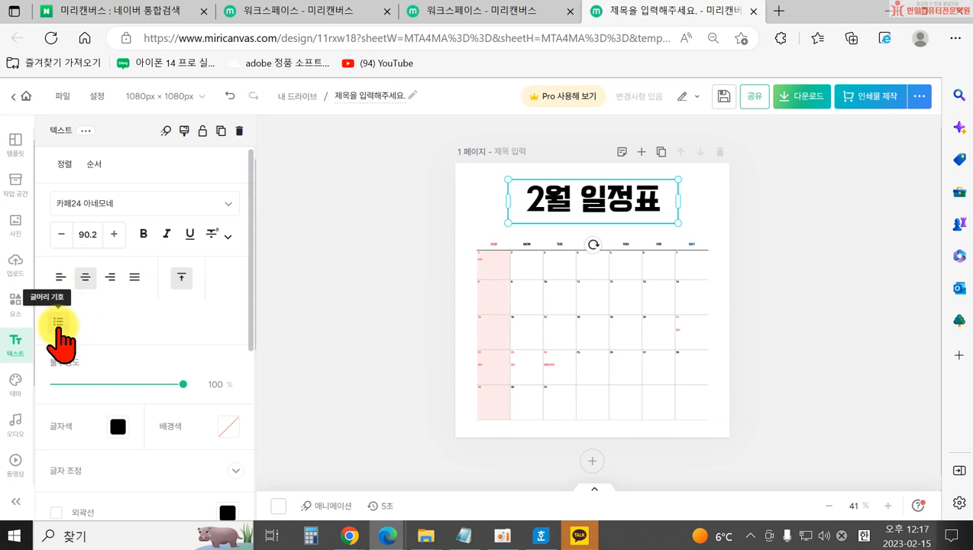
click(58, 323)
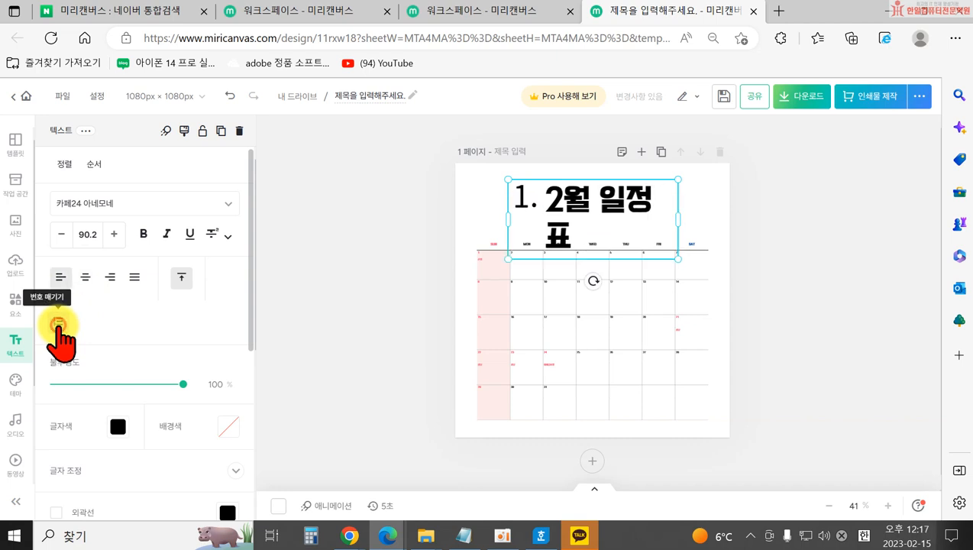
click(60, 323)
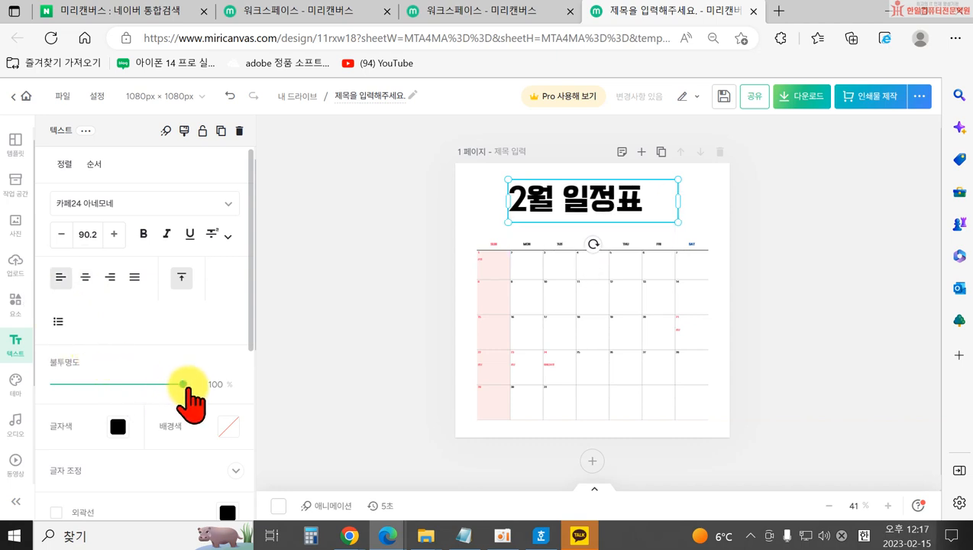
scroll(88, 351, down, 1)
drag(183, 328, 203, 328)
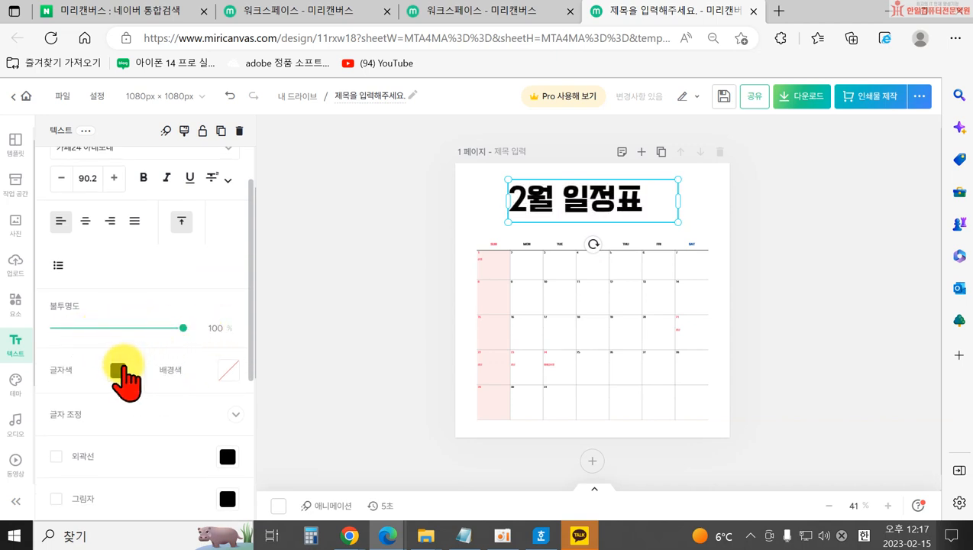
Select '2월' in the title and make it blue.
click(118, 370)
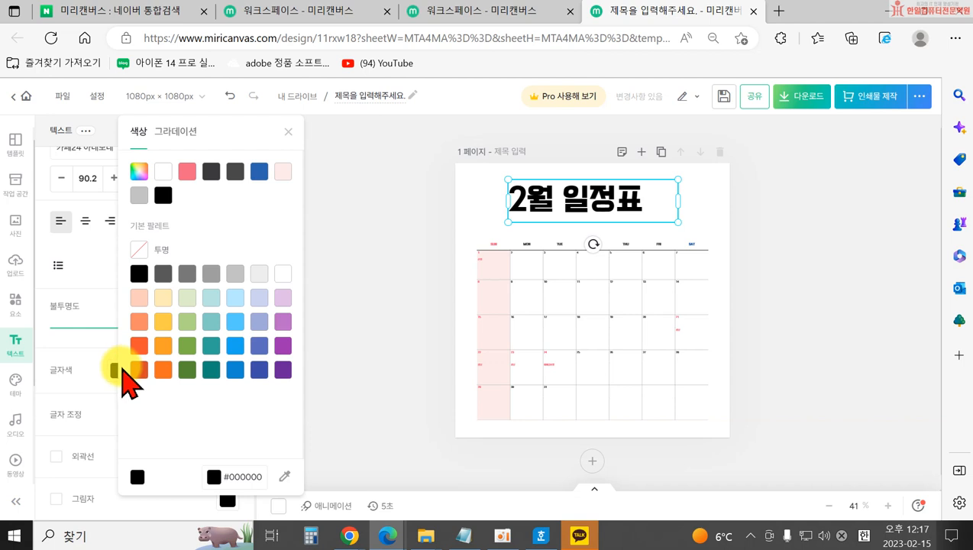
click(409, 315)
double_click(551, 193)
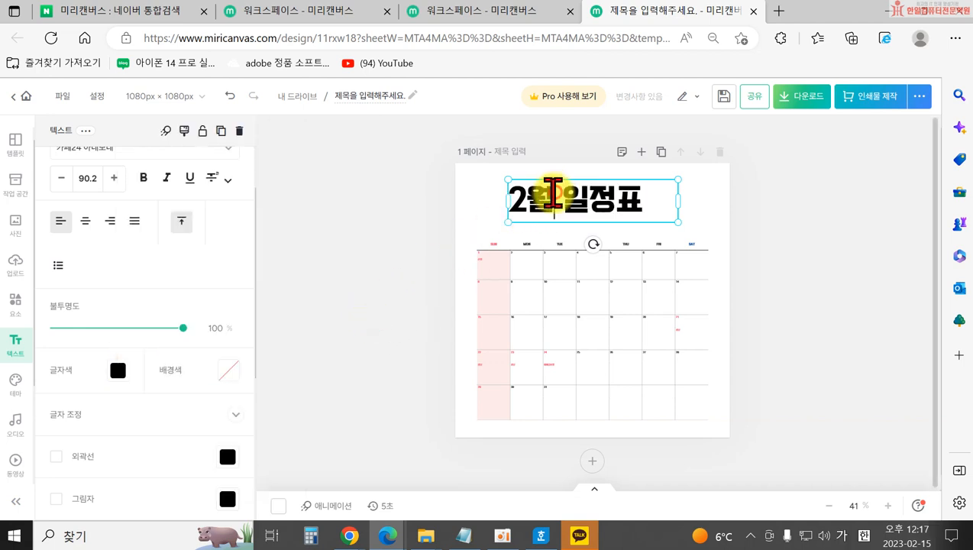
drag(519, 204, 461, 328)
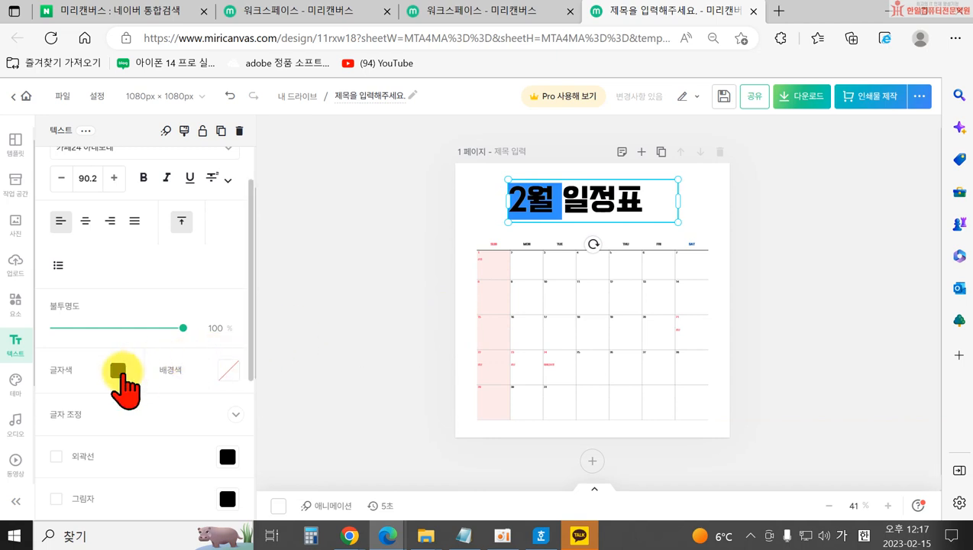
click(117, 370)
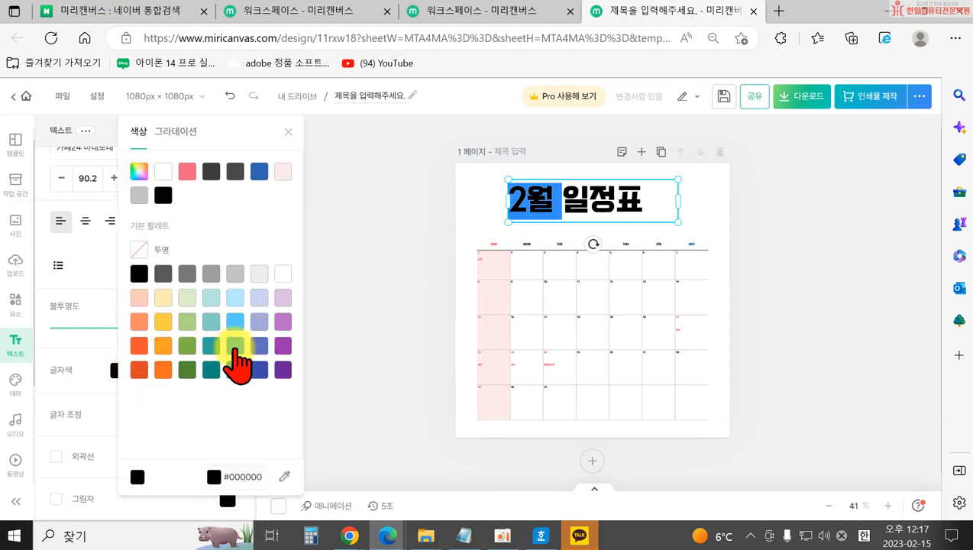
click(235, 346)
click(368, 323)
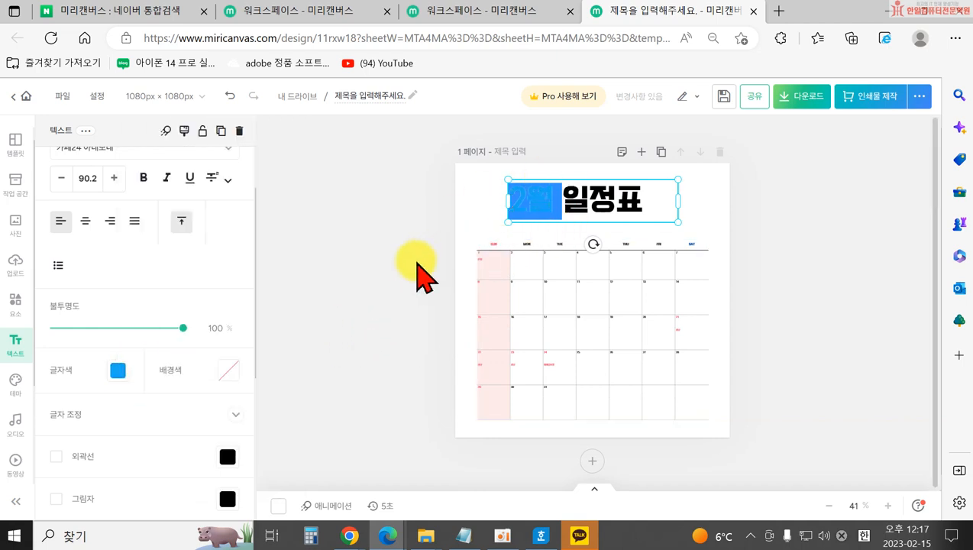
click(385, 272)
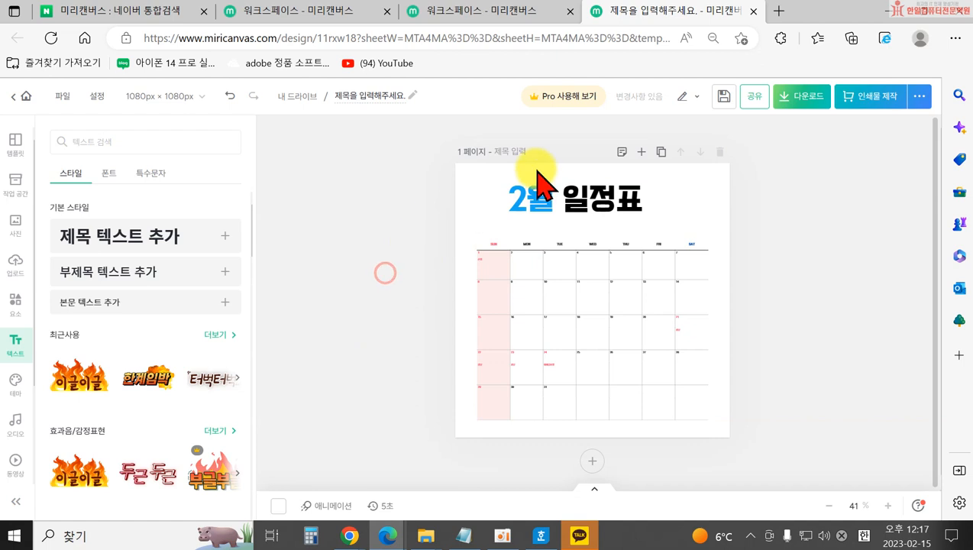
Try a yellow background on the title, then set it back to transparent.
click(564, 213)
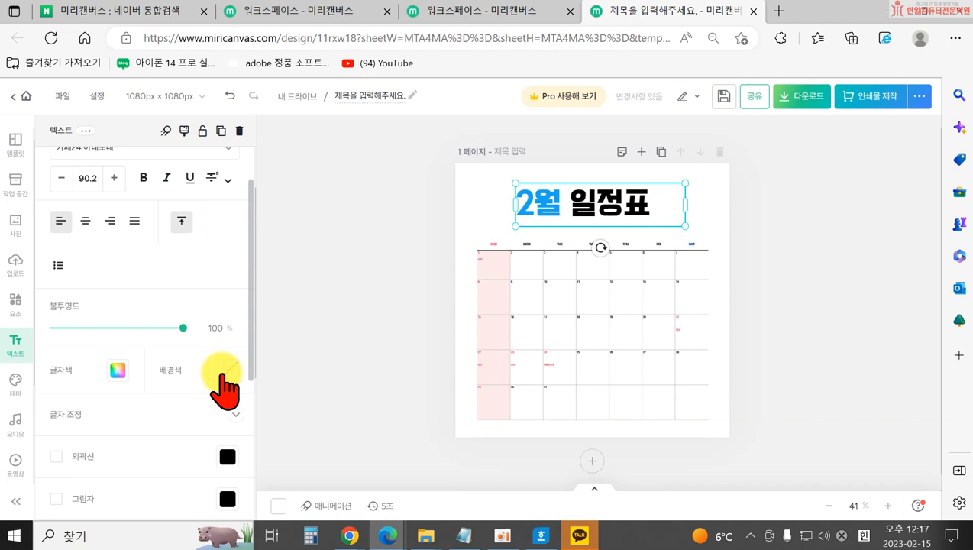
click(223, 373)
click(273, 319)
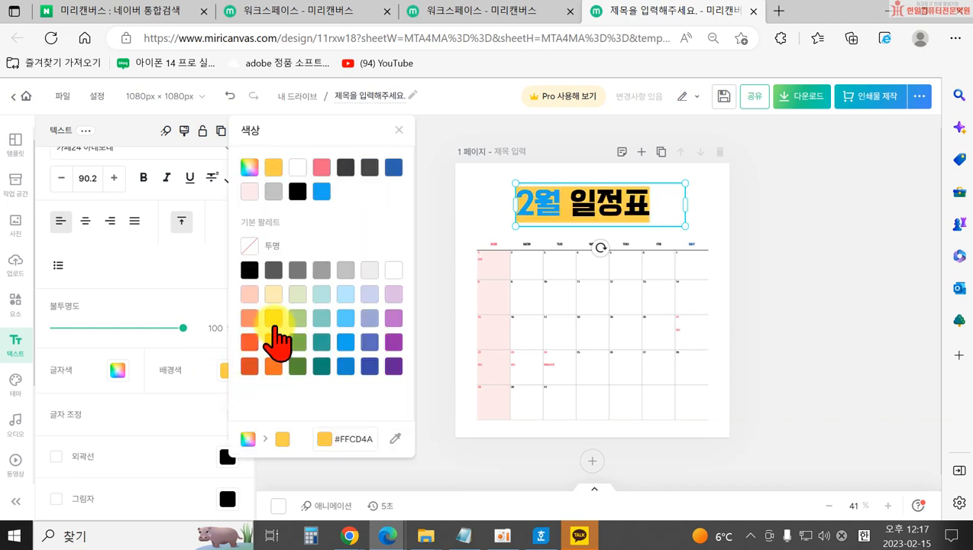
click(246, 246)
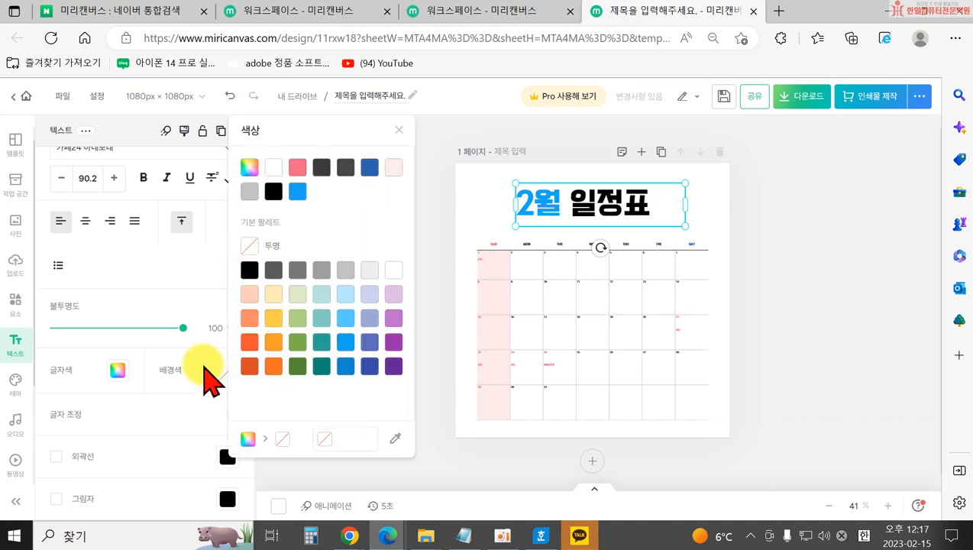
click(146, 413)
click(233, 413)
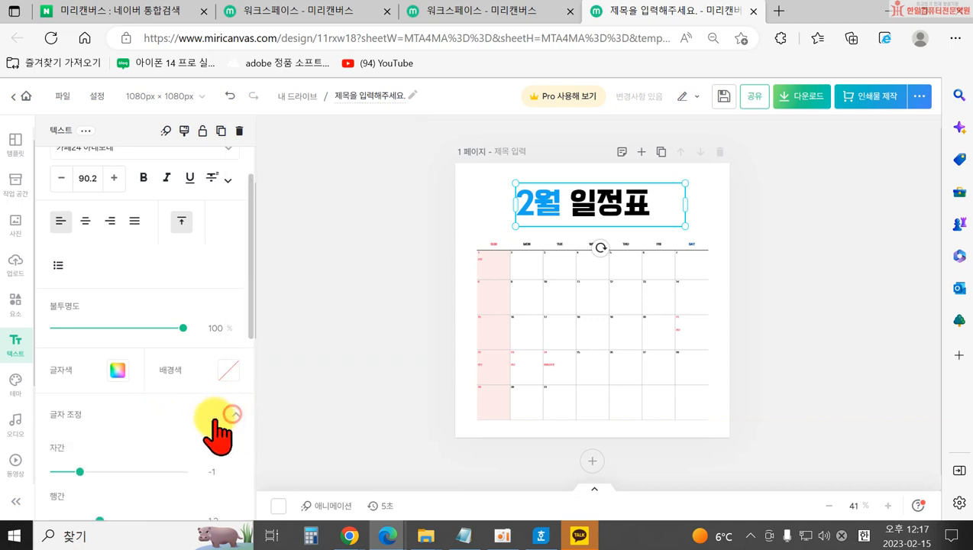
Set the title's letter spacing to 5, line spacing 1.28 and character width 105%.
scroll(201, 416, down, 1)
mouse_move(82, 414)
mouse_down()
mouse_move(95, 414)
mouse_move(81, 414)
mouse_up()
drag(99, 464, 103, 463)
drag(80, 416, 113, 416)
mouse_move(104, 464)
mouse_down()
mouse_move(126, 464)
mouse_move(106, 463)
mouse_up()
drag(109, 416, 84, 416)
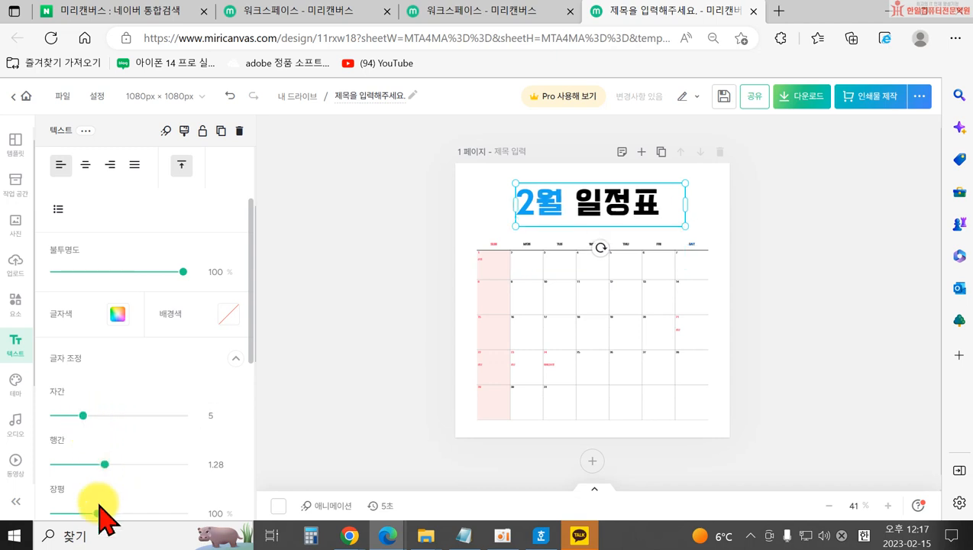
mouse_move(98, 511)
mouse_down()
mouse_move(142, 510)
mouse_move(102, 512)
mouse_up()
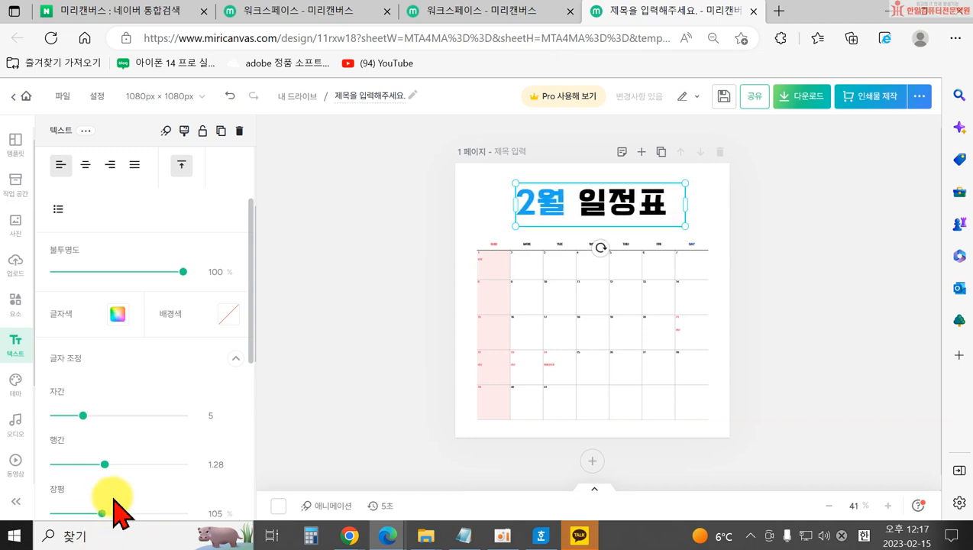
Give the title a lavender (#E0BFE6) outline of thickness 16.
scroll(122, 496, down, 2)
scroll(126, 492, down, 1)
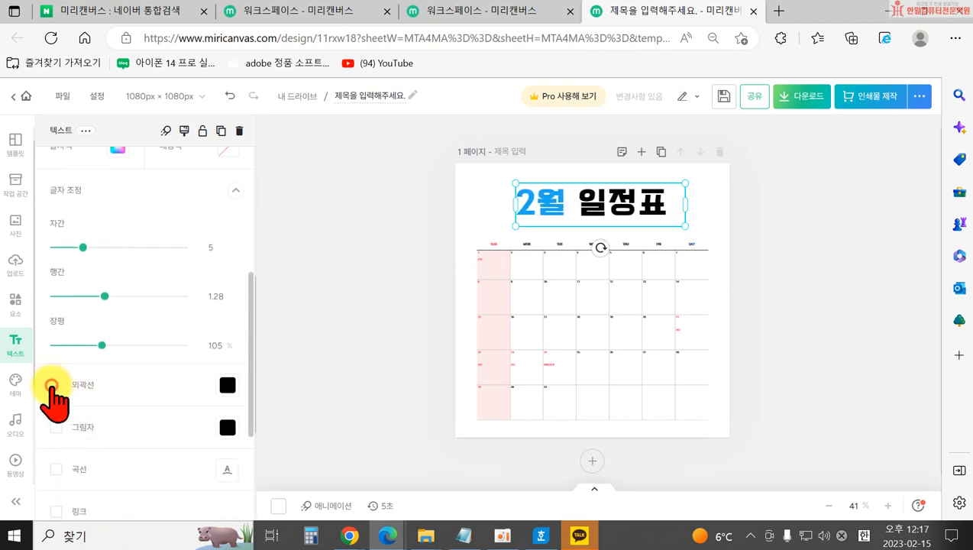
click(51, 386)
drag(76, 442, 89, 442)
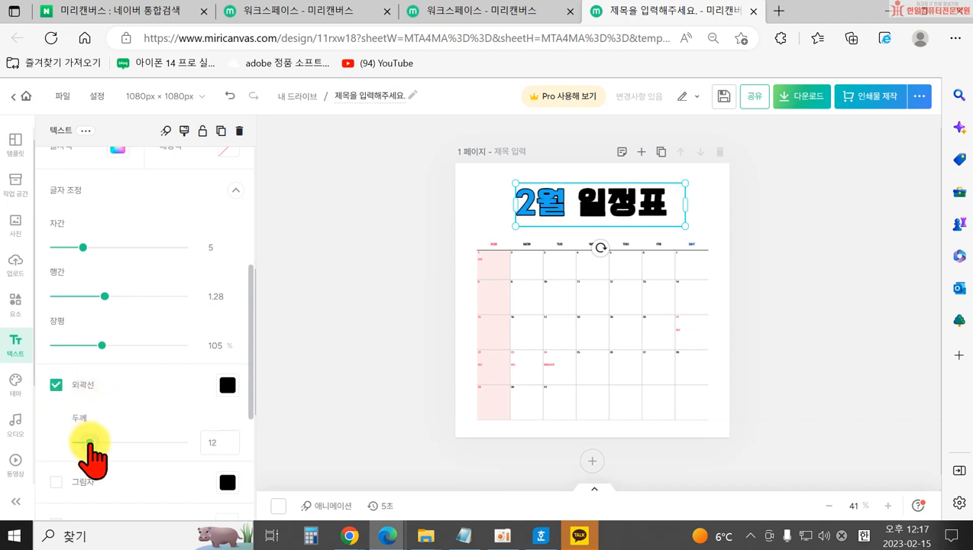
click(227, 386)
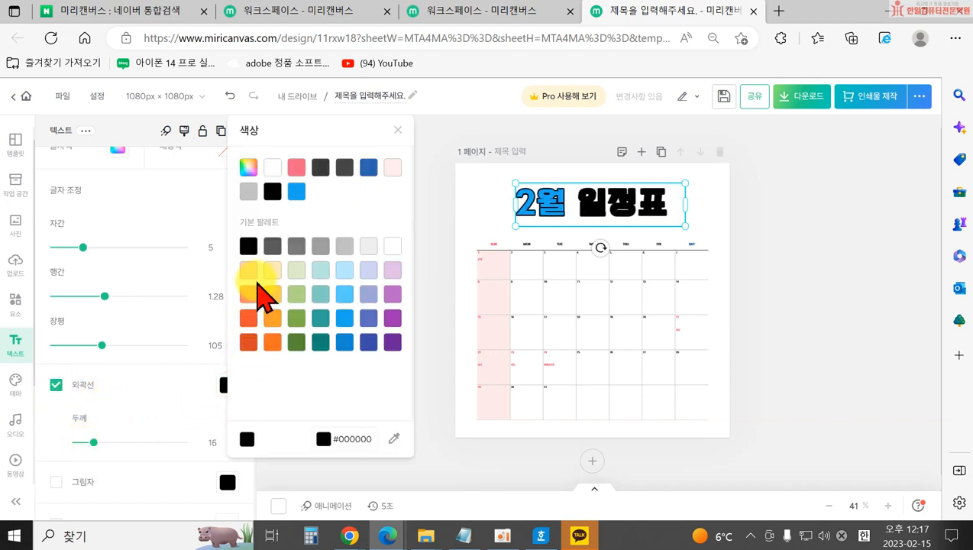
click(271, 293)
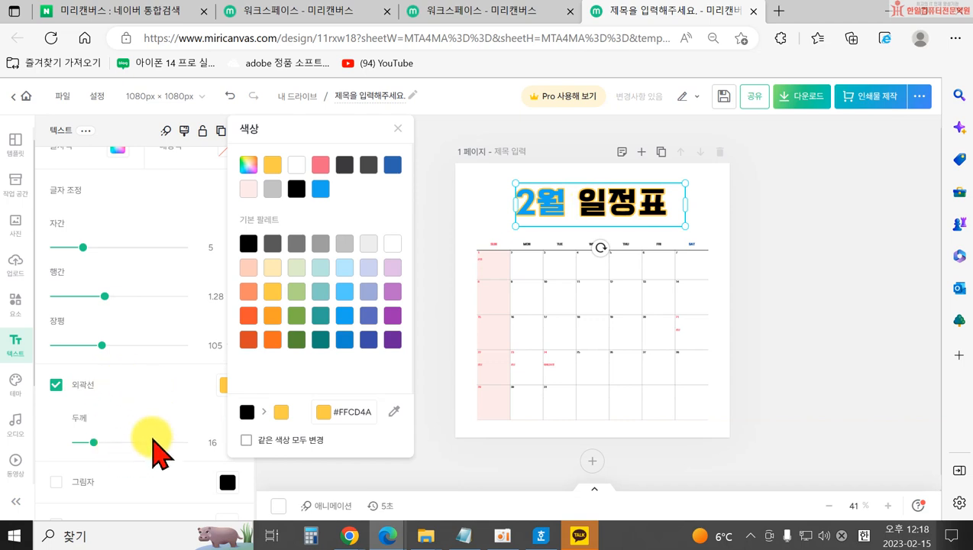
click(393, 243)
click(392, 268)
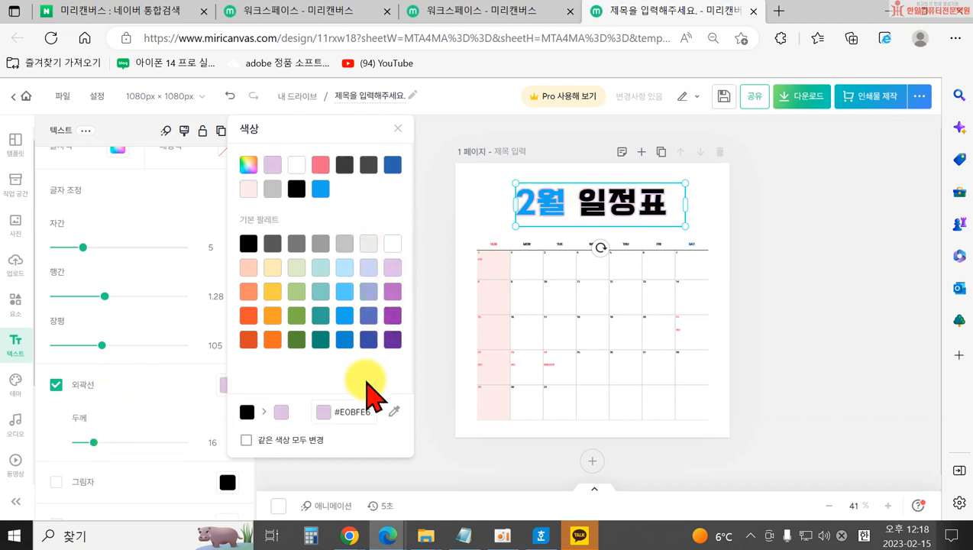
click(426, 386)
Add a black drop shadow to the title at 318°, 40% opacity.
scroll(115, 443, down, 3)
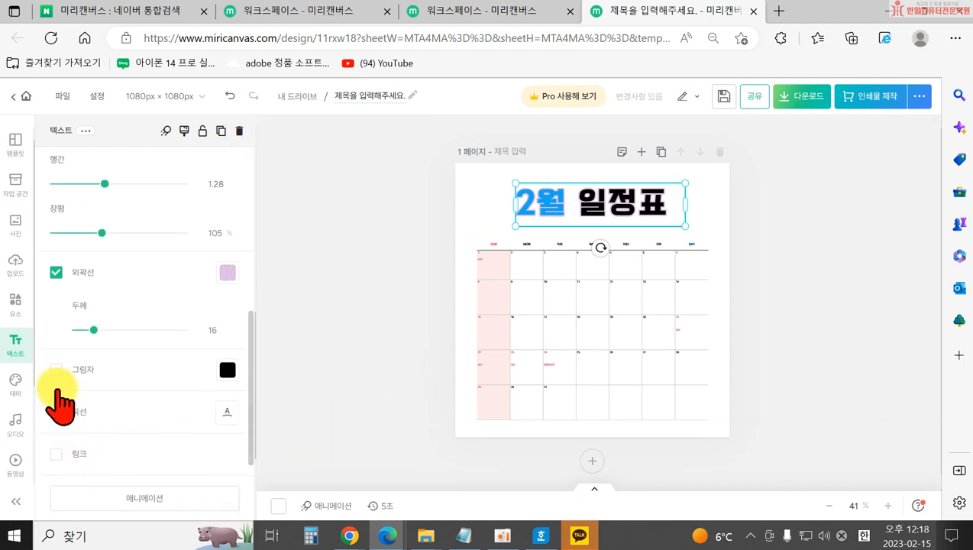
click(55, 370)
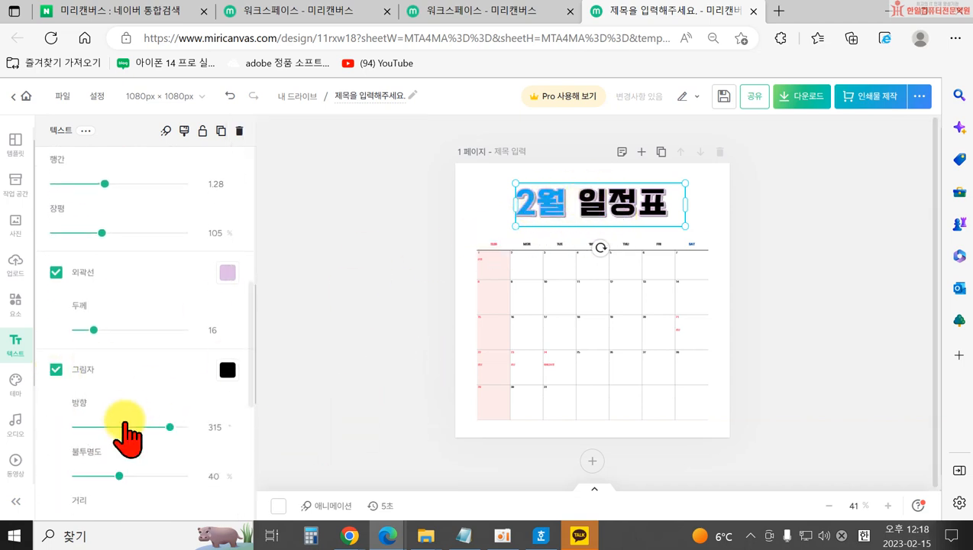
drag(170, 427, 157, 427)
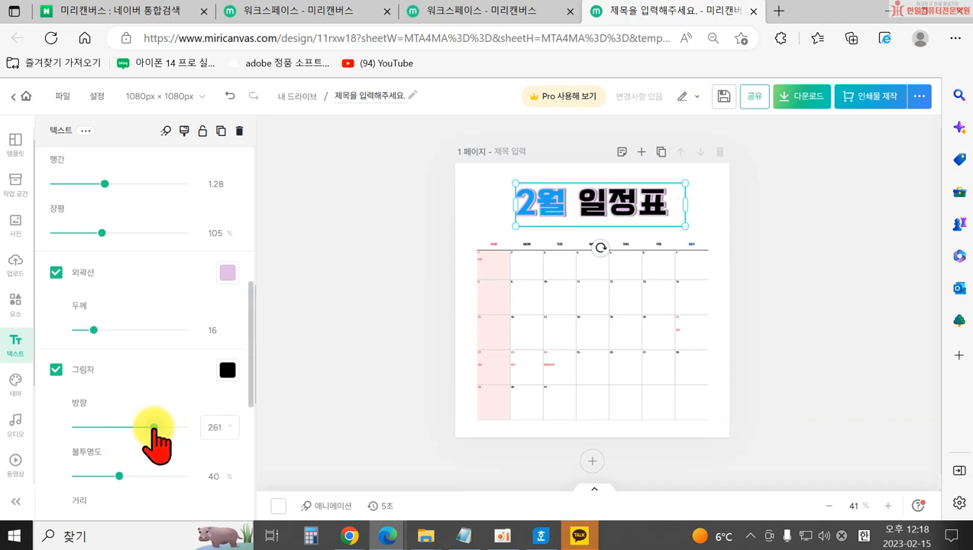
scroll(163, 441, down, 3)
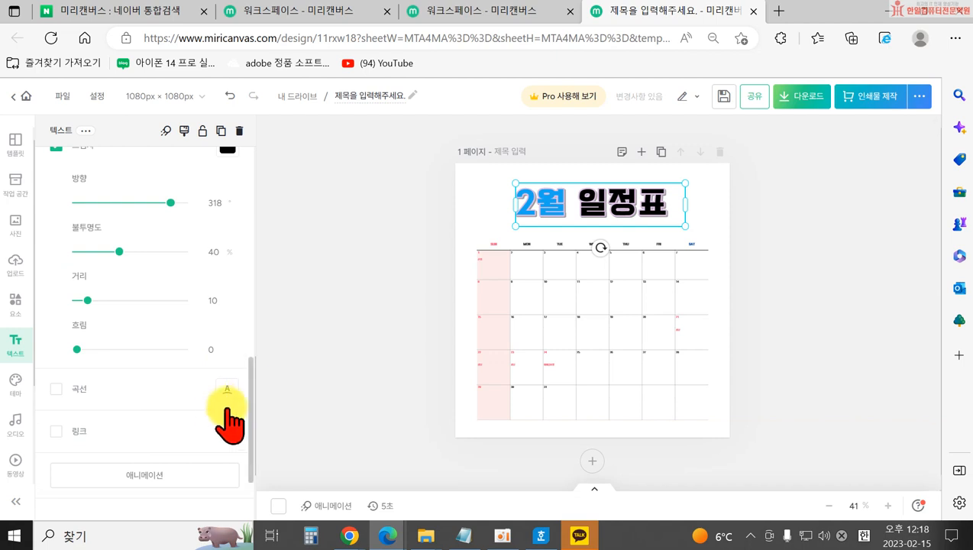
click(56, 389)
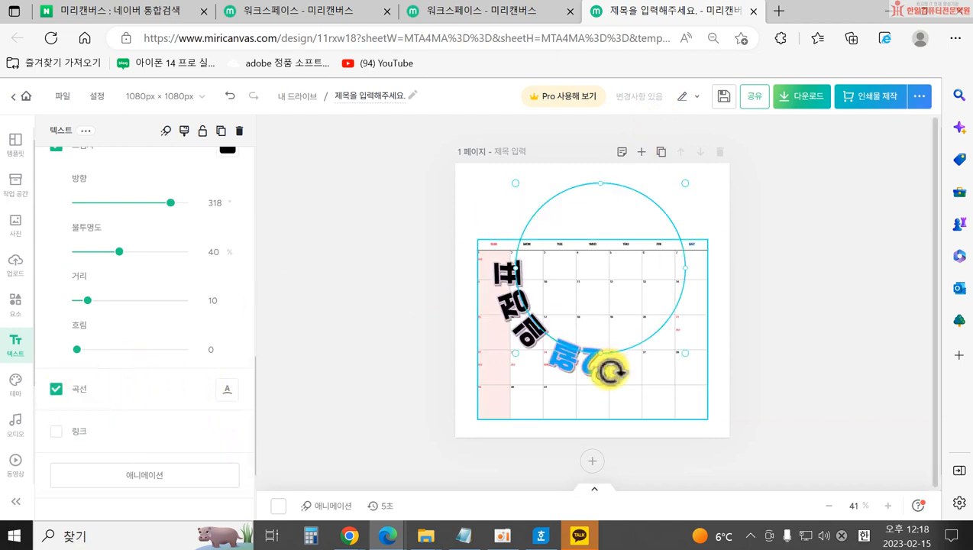
Try a curved arc on the title, resizing its circle path and flipping the text's side.
drag(600, 377, 478, 296)
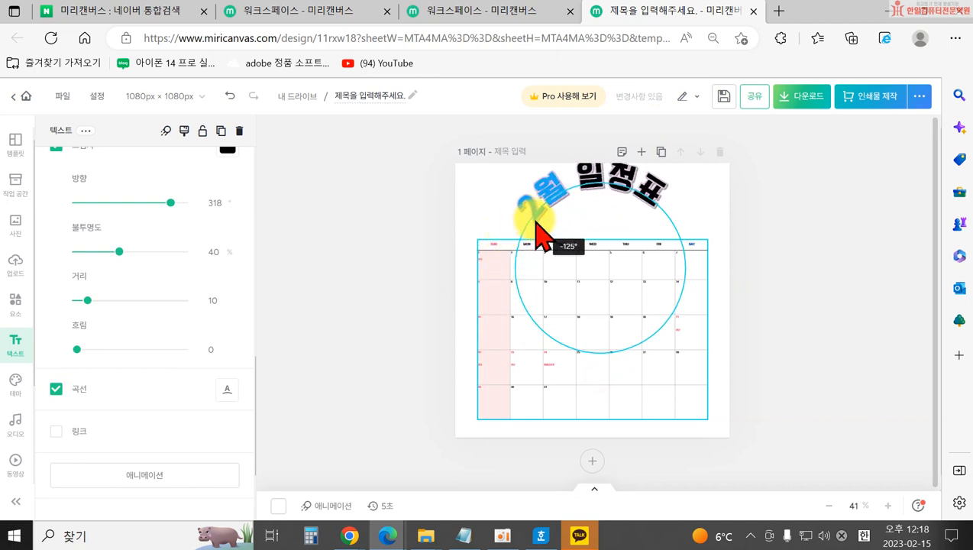
drag(597, 188, 602, 203)
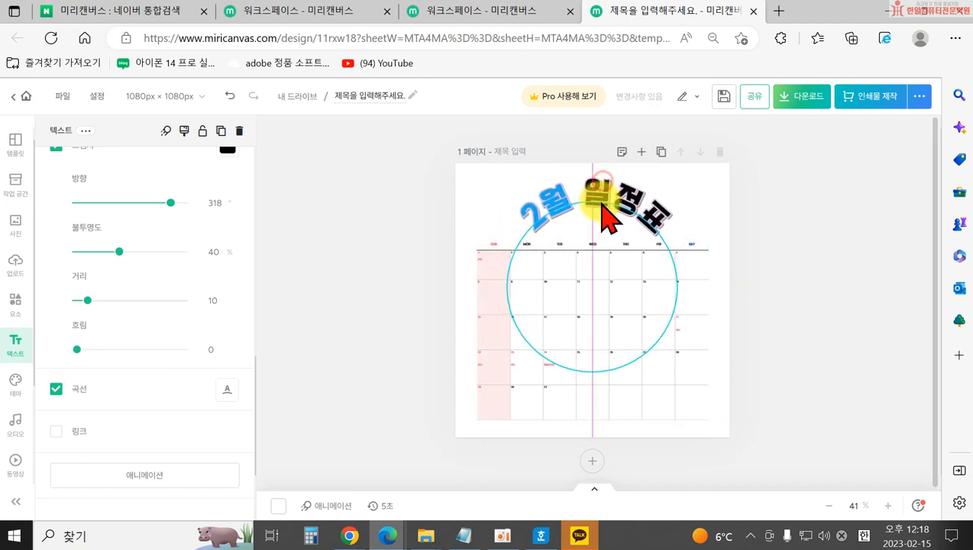
mouse_move(599, 405)
mouse_down()
mouse_move(599, 349)
mouse_move(599, 400)
mouse_up()
drag(534, 345, 492, 305)
click(602, 215)
drag(589, 171, 588, 191)
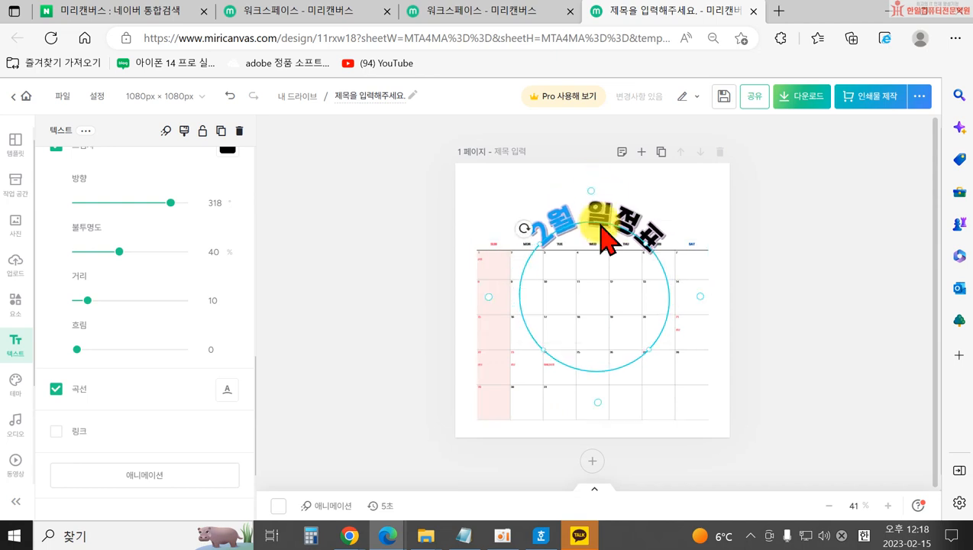
drag(601, 225, 590, 216)
click(233, 388)
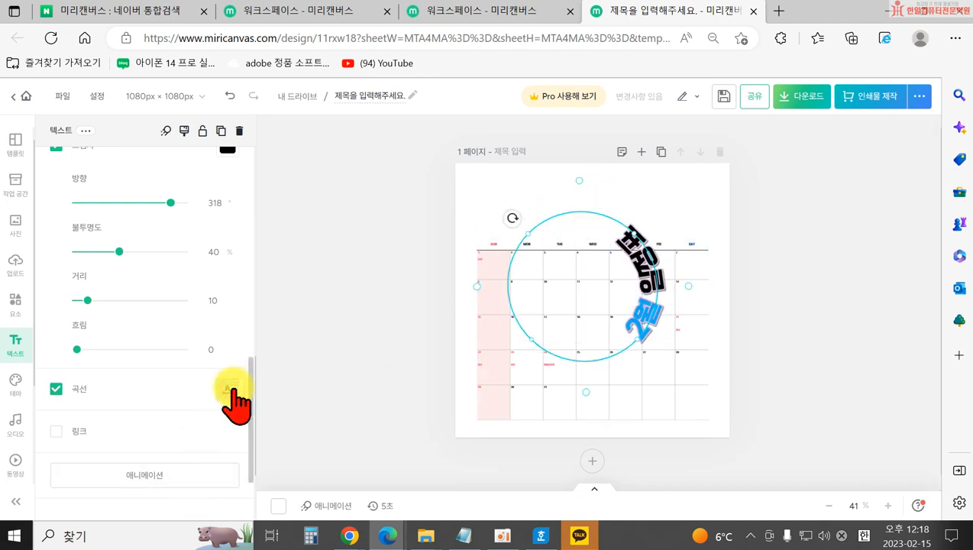
click(232, 388)
click(233, 388)
click(233, 388)
Turn off the curve and rotate the title back to level just above the calendar.
click(55, 389)
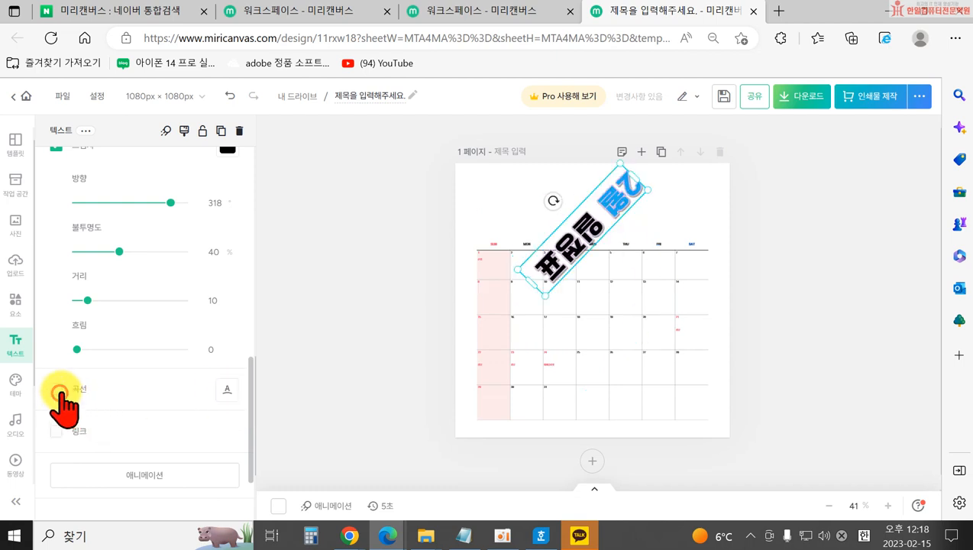
drag(552, 208, 606, 329)
double_click(576, 227)
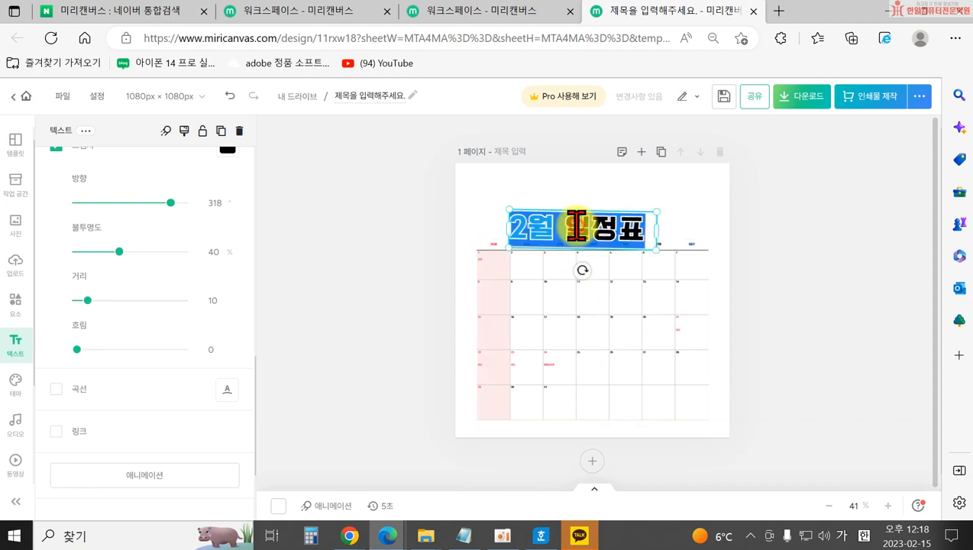
Delete the existing title text and the calendar from the page.
key(Escape)
click(560, 233)
key(Delete)
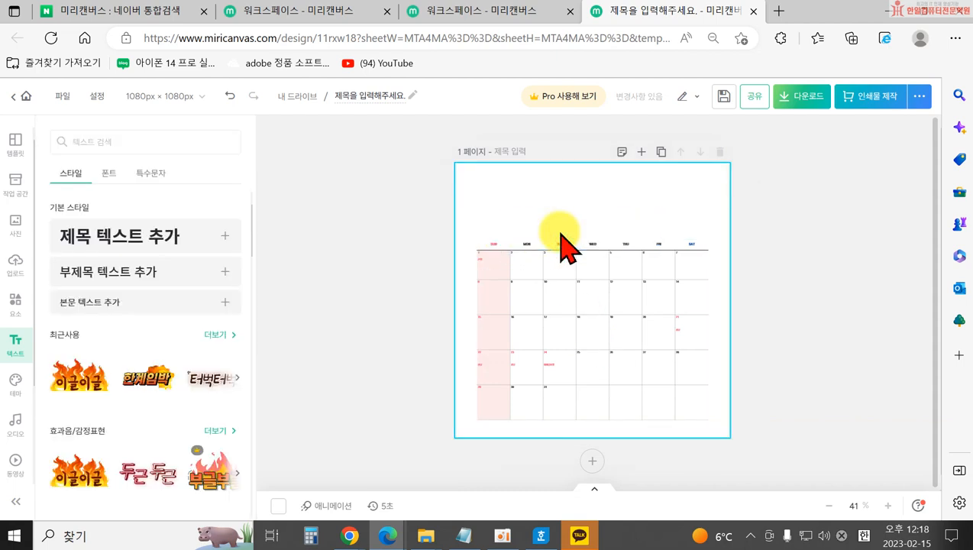
click(594, 346)
key(Delete)
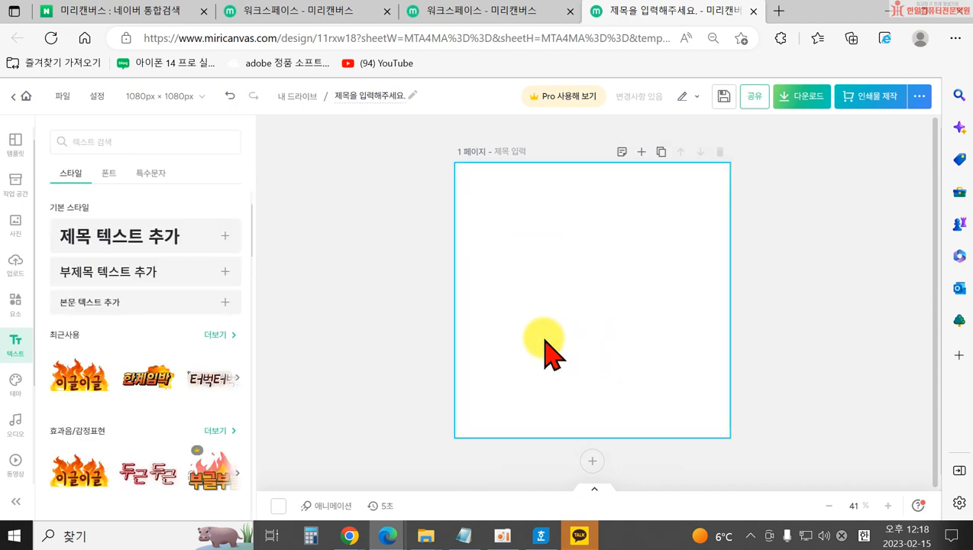
Add a new title text box and a subtitle, placing the subtitle just below the title.
click(125, 237)
click(523, 386)
drag(539, 305, 529, 223)
click(320, 348)
click(110, 279)
click(532, 382)
drag(539, 318, 510, 271)
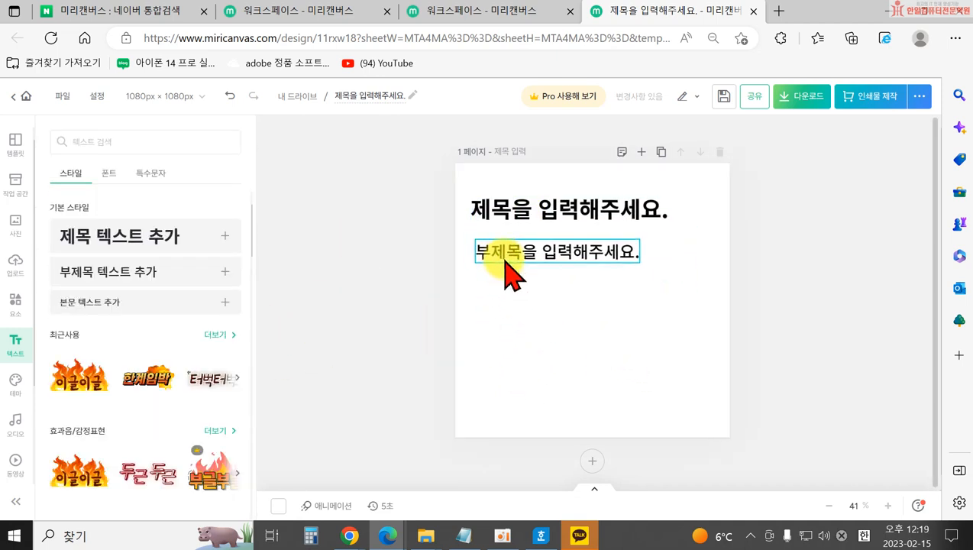
click(319, 306)
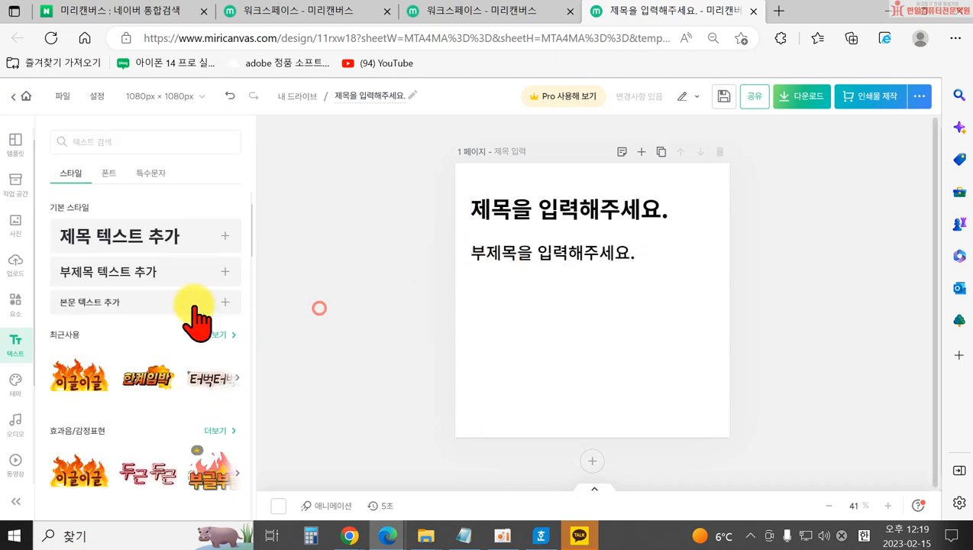
Add a body text box below the subtitle and adjust its size by the corner handle.
click(118, 302)
click(504, 358)
drag(550, 306, 493, 306)
click(584, 388)
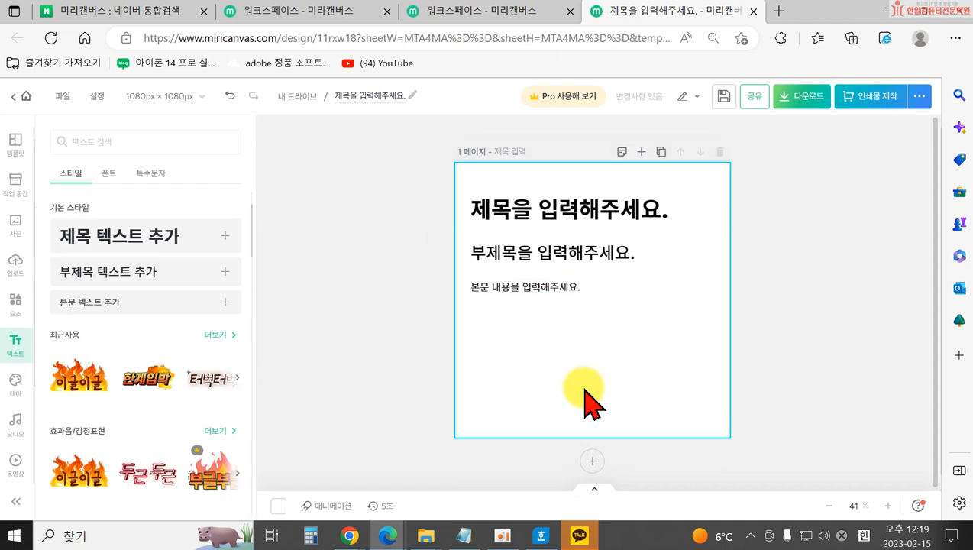
click(543, 288)
drag(578, 293, 688, 375)
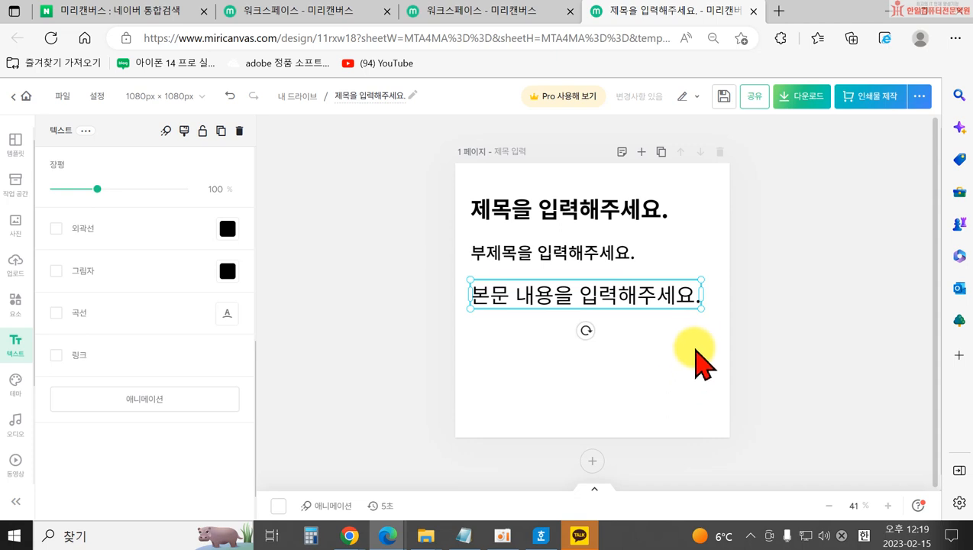
drag(698, 309, 535, 300)
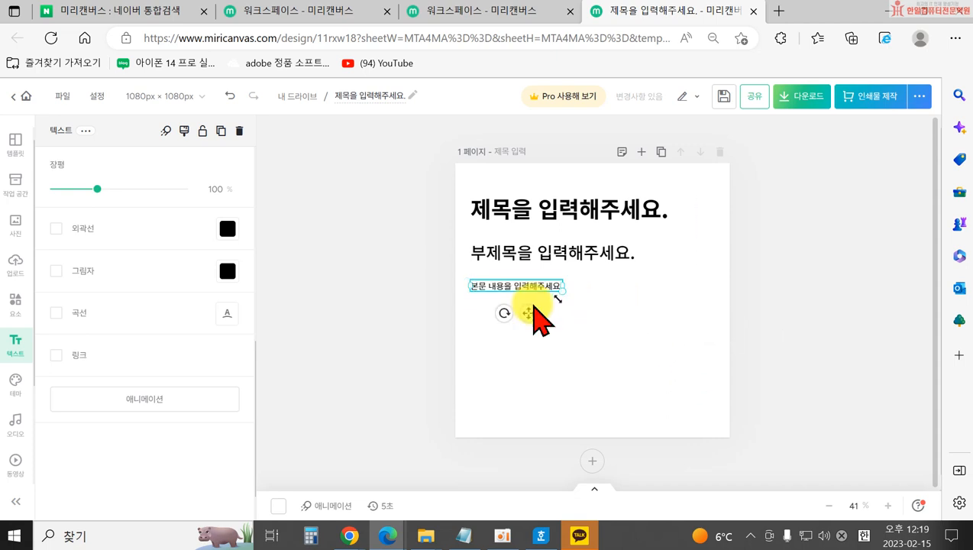
click(387, 363)
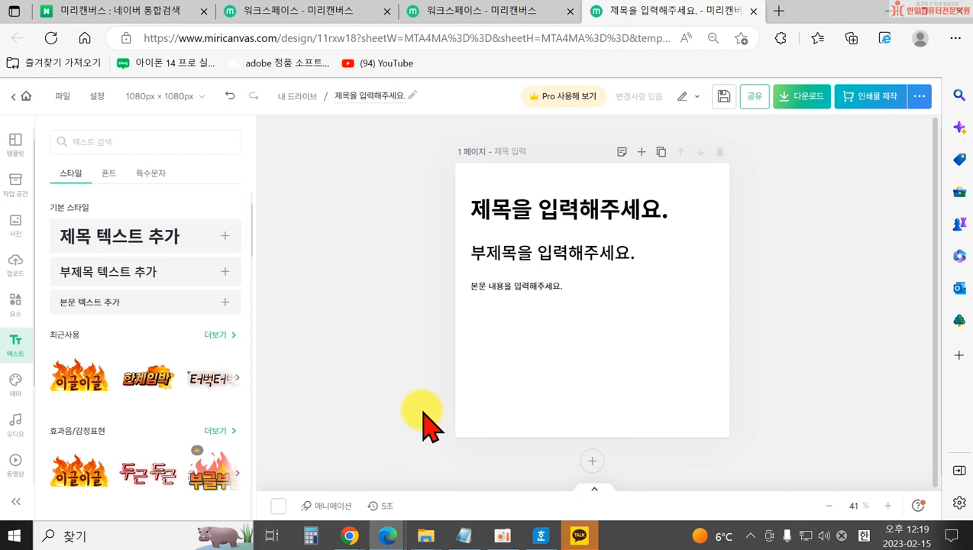
Show all the sound-effect and emotion stickers and browse through them.
scroll(133, 393, down, 1)
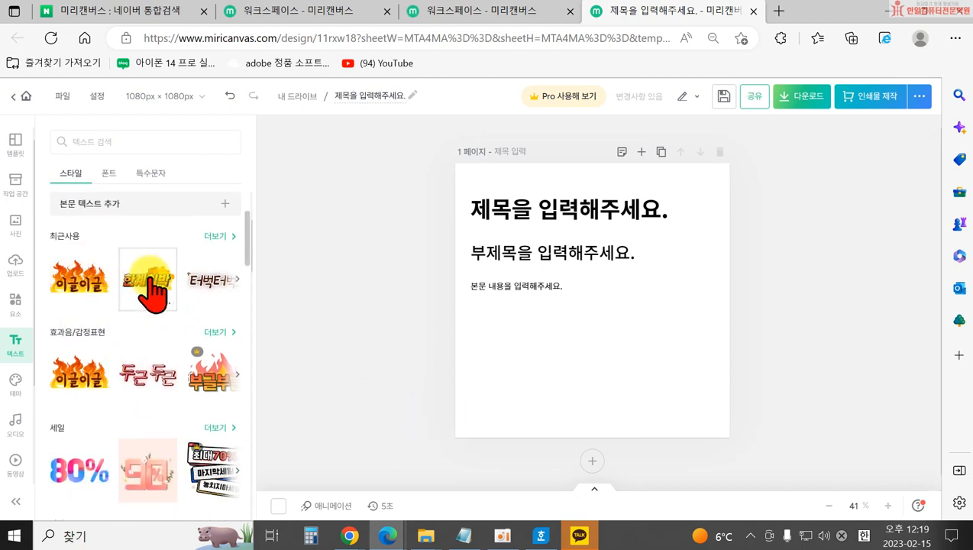
scroll(65, 405, down, 1)
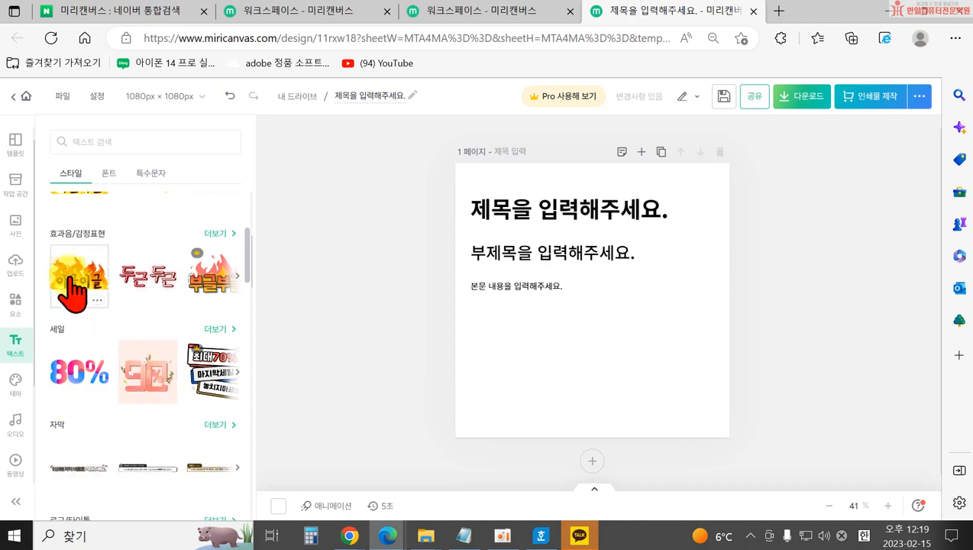
scroll(134, 286, up, 1)
click(213, 282)
scroll(152, 304, down, 2)
scroll(137, 425, down, 5)
scroll(195, 397, up, 1)
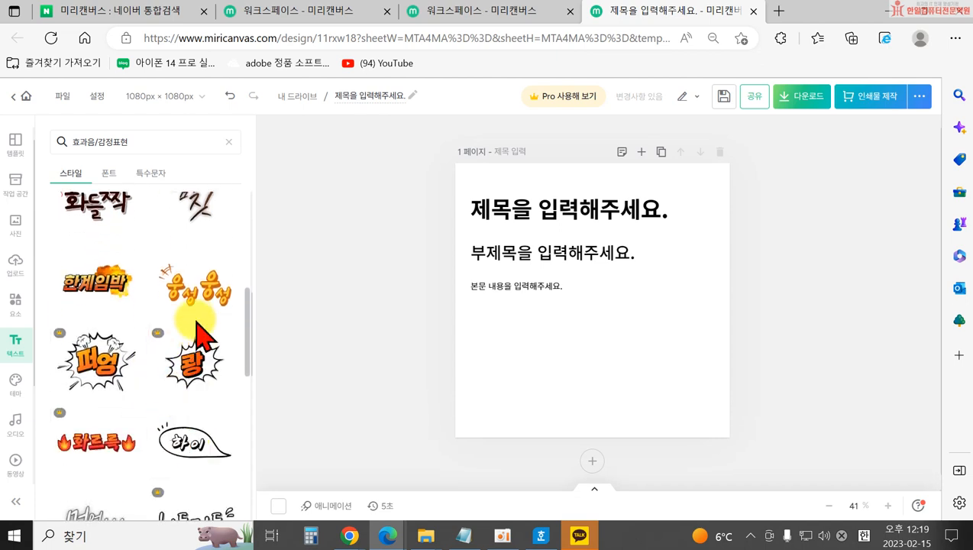
scroll(197, 336, down, 5)
scroll(204, 353, down, 4)
scroll(183, 403, down, 9)
scroll(140, 441, down, 6)
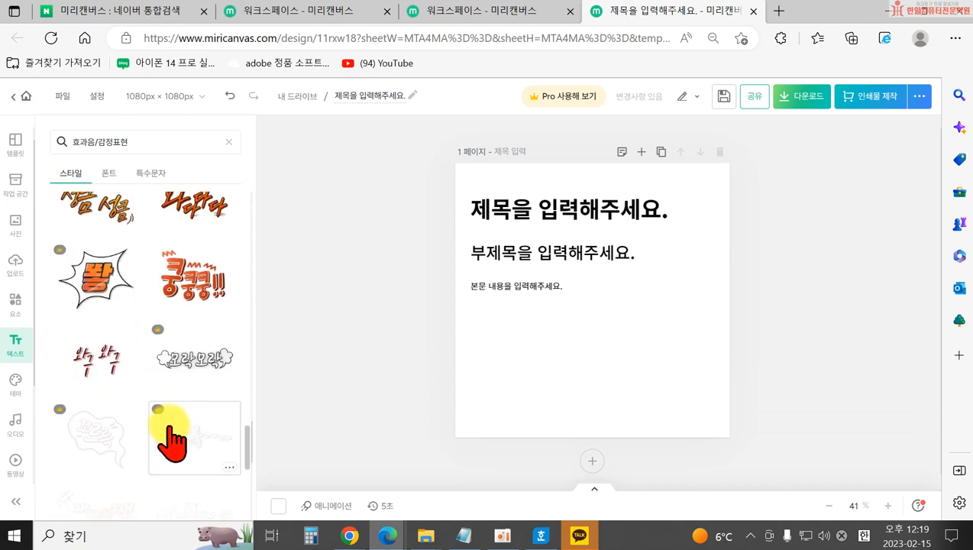
Add the orange 쿵쿵쿵!! sticker, scale it down and place it right of the body text.
click(217, 303)
drag(628, 330, 654, 363)
drag(571, 327, 613, 338)
click(612, 339)
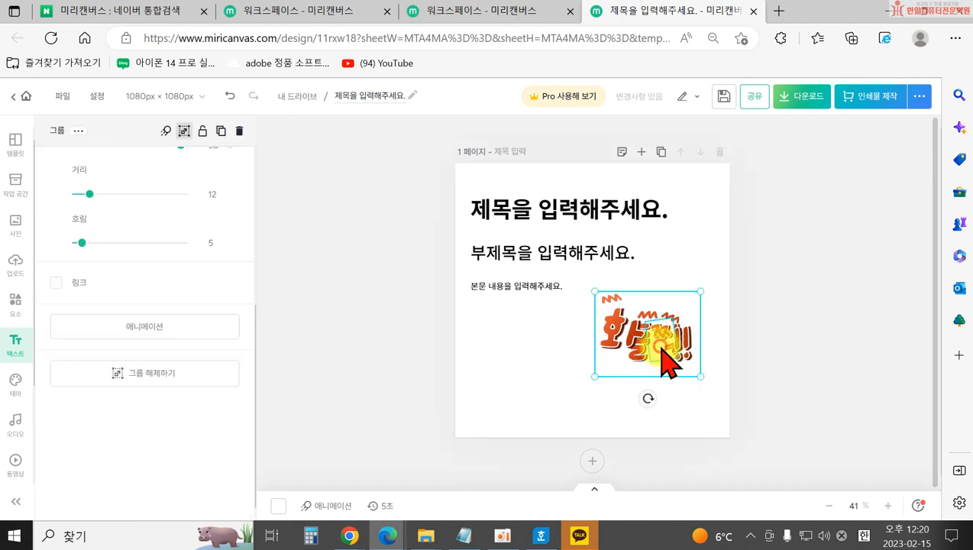
Select the sound-effect sticker and ungroup it into separate parts.
click(629, 357)
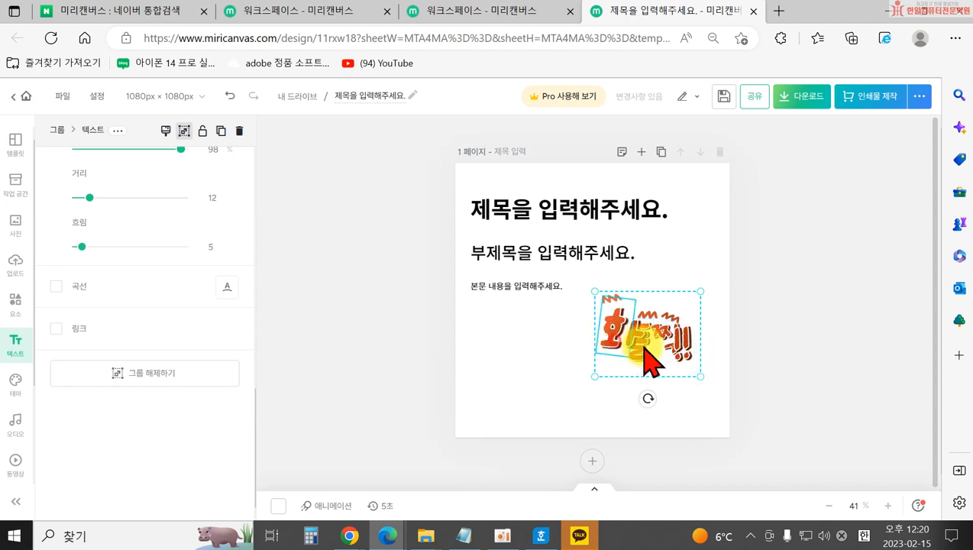
click(712, 327)
click(689, 356)
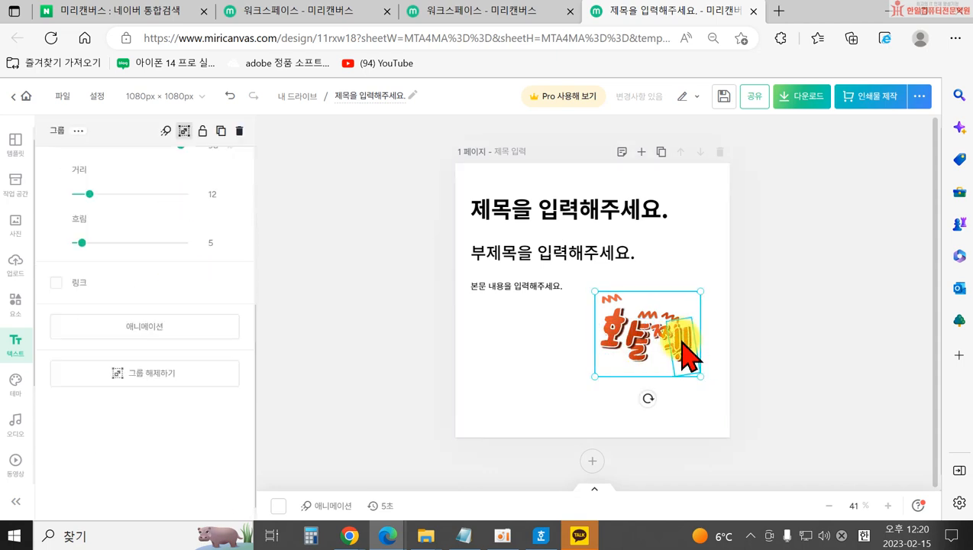
click(561, 361)
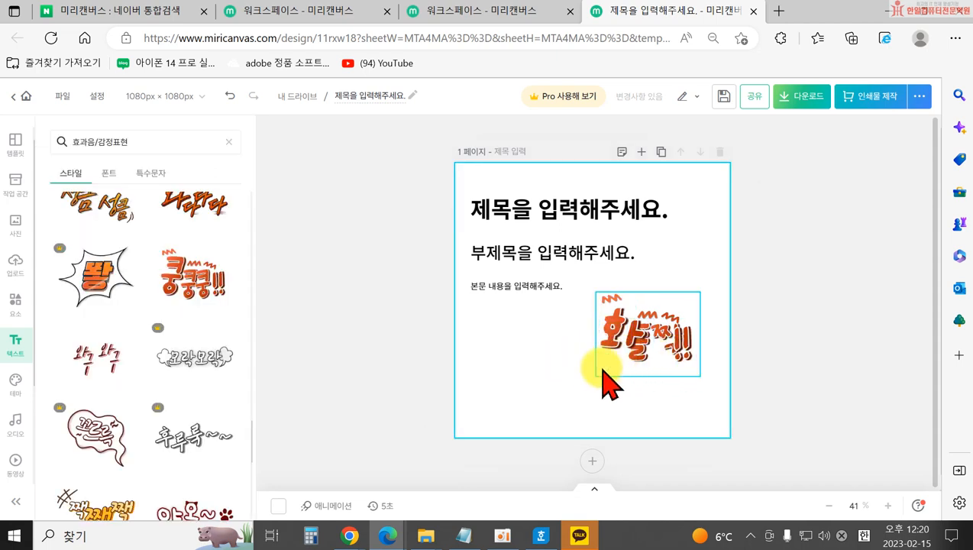
click(611, 374)
click(187, 137)
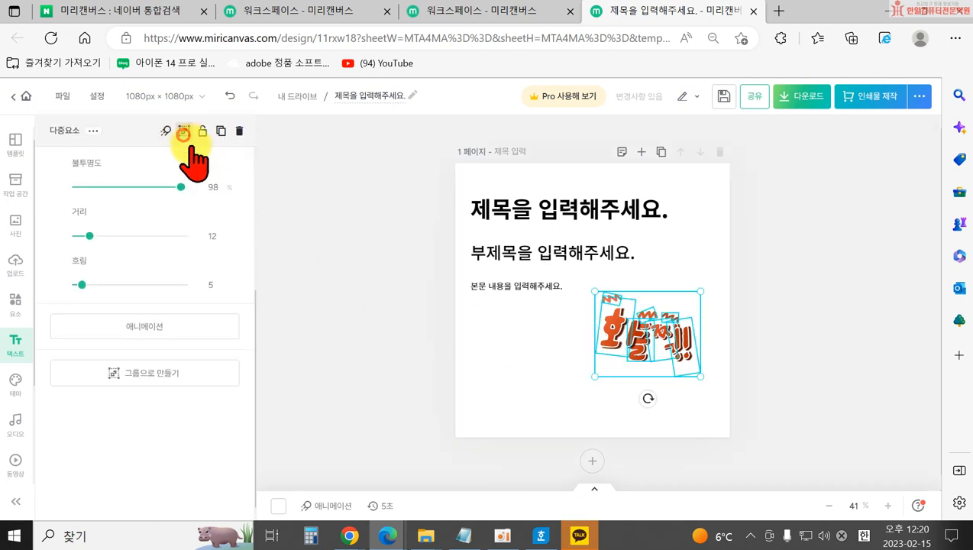
click(468, 375)
Shift the 화 left, straighten the !! marks, regroup the parts and raise the sticker slightly.
mouse_move(618, 348)
mouse_down()
mouse_move(605, 363)
mouse_move(602, 350)
mouse_up()
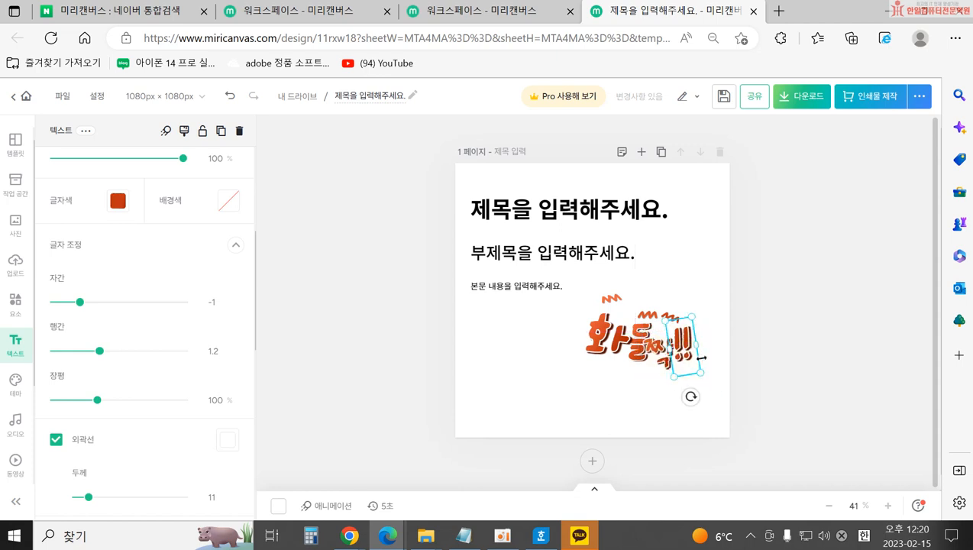
drag(695, 397, 680, 399)
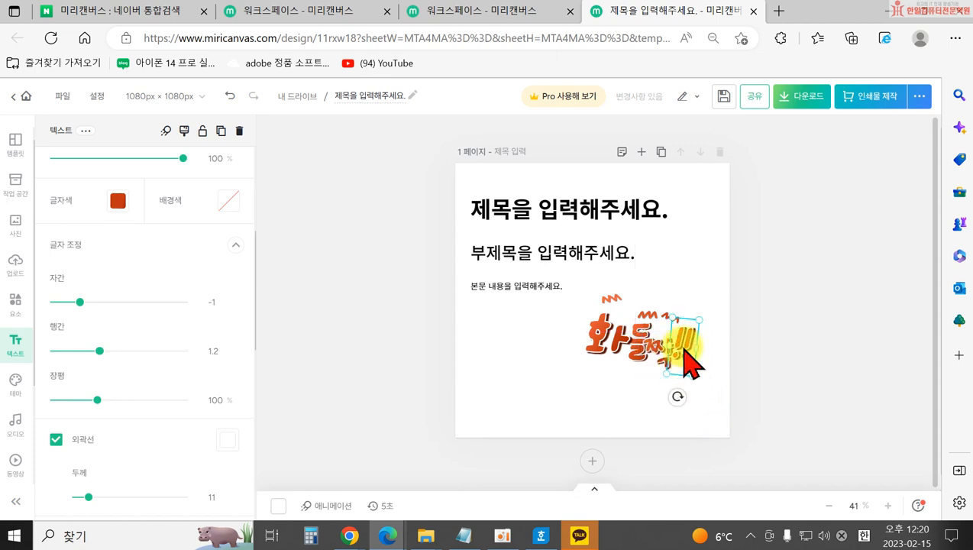
click(597, 402)
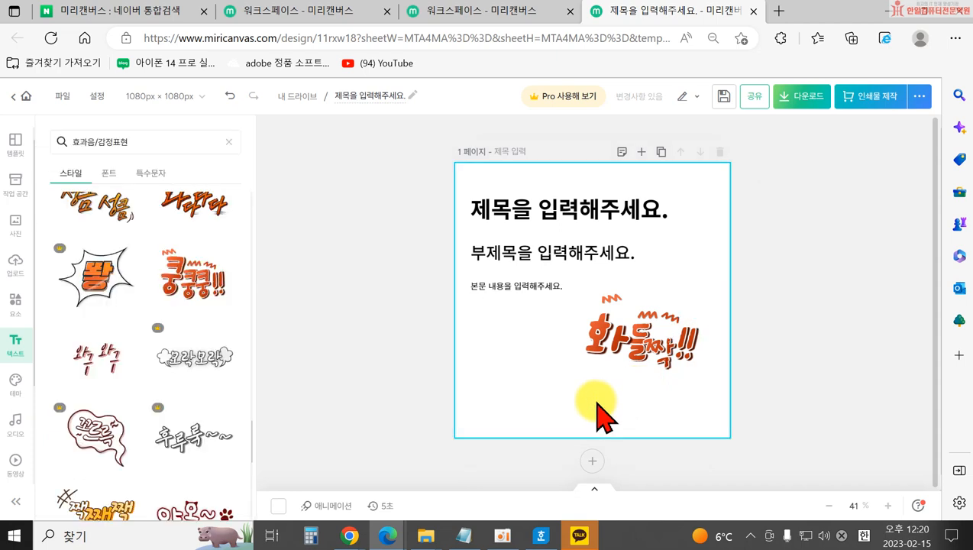
drag(706, 380, 580, 303)
click(176, 131)
drag(628, 347, 627, 318)
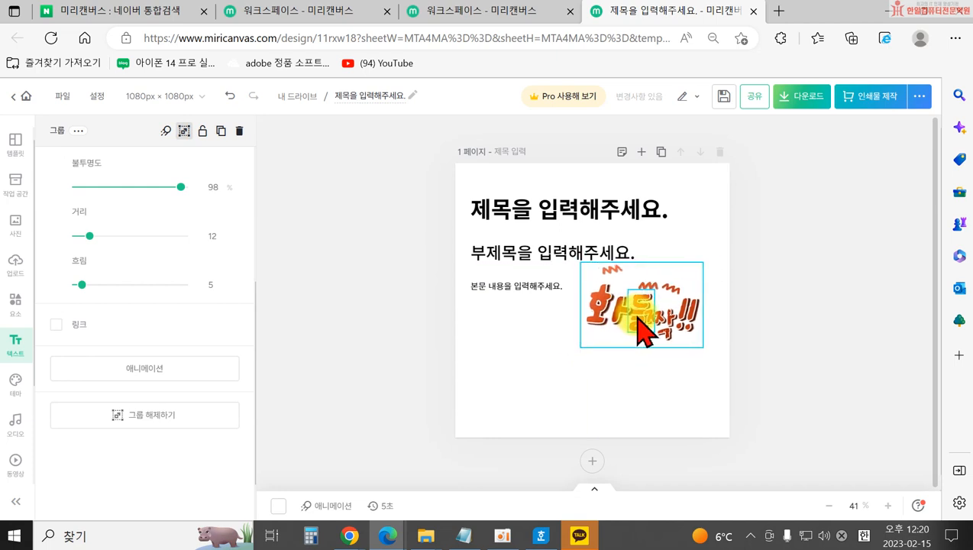
click(553, 359)
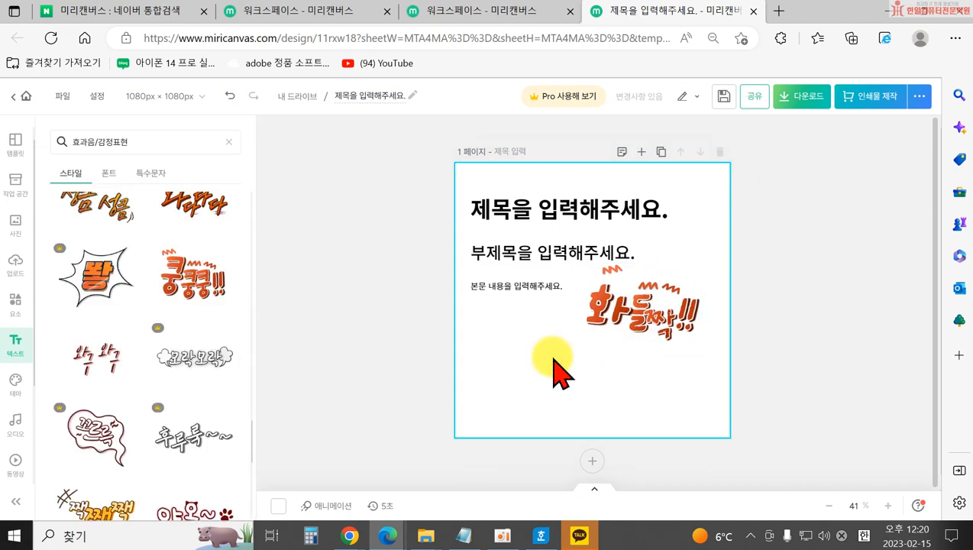
scroll(152, 328, down, 5)
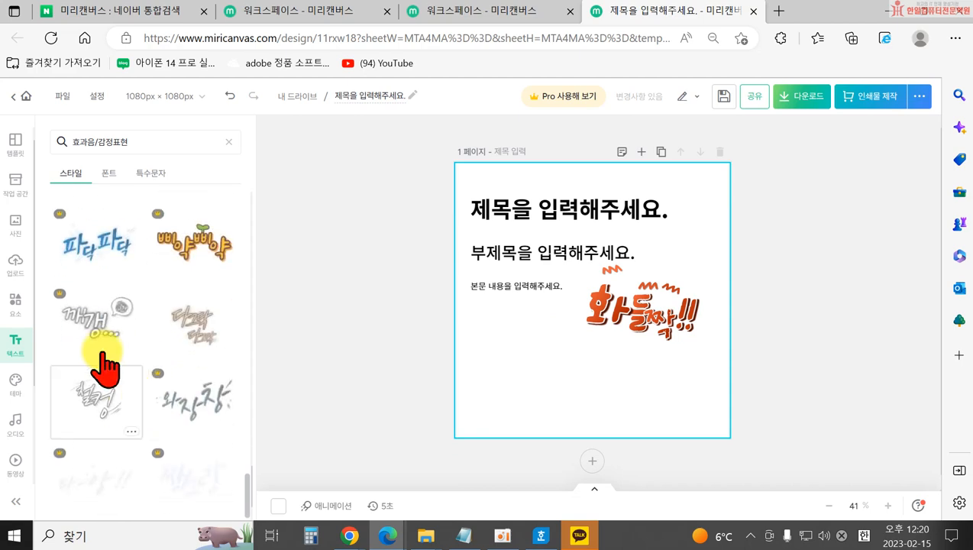
scroll(152, 382, up, 10)
scroll(183, 321, up, 8)
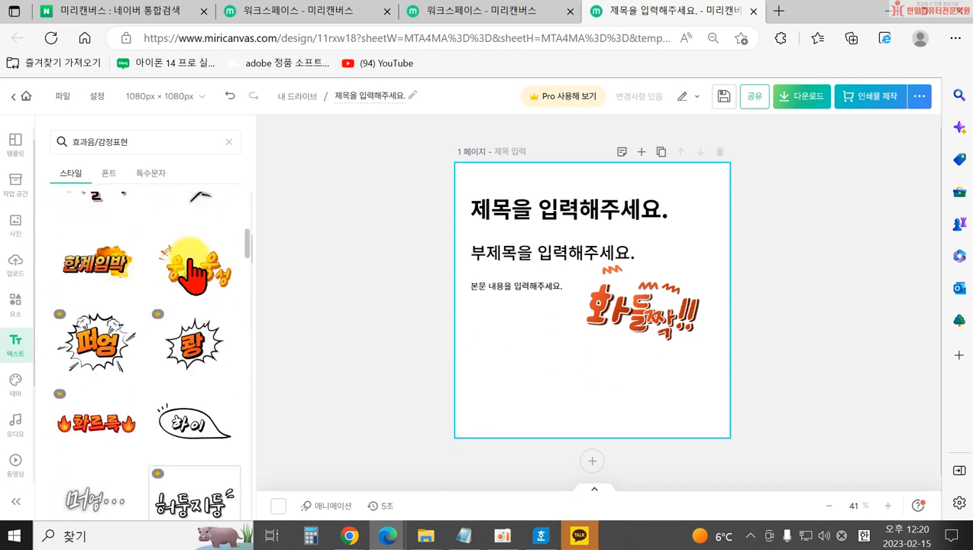
Clear the sticker search, show all sale stickers and add the peeling 20% circle badge.
click(228, 143)
scroll(142, 398, down, 8)
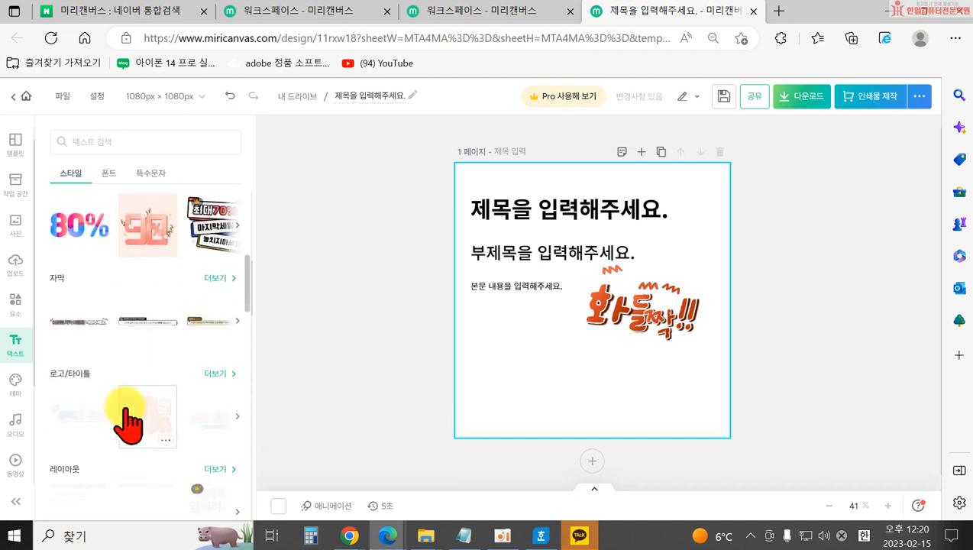
scroll(92, 256, up, 2)
click(217, 278)
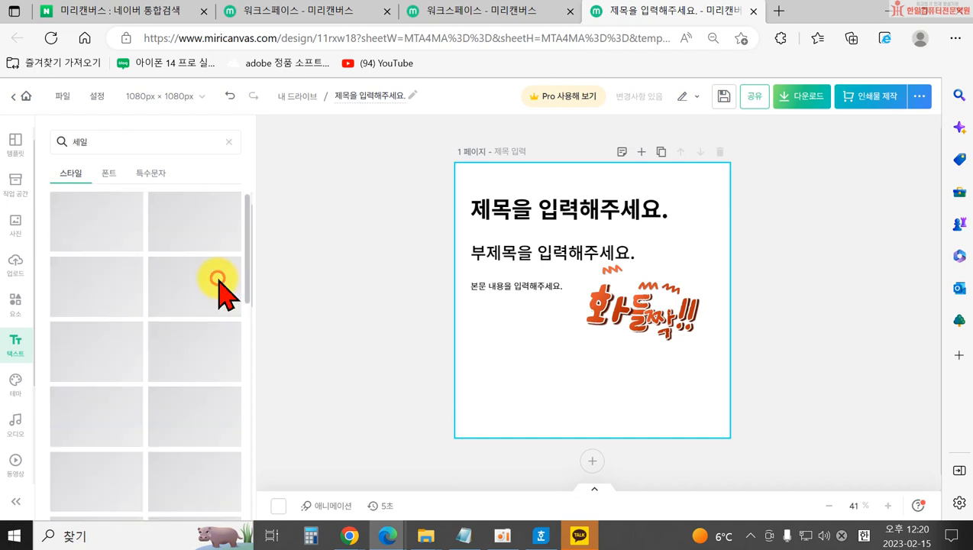
scroll(200, 347, down, 2)
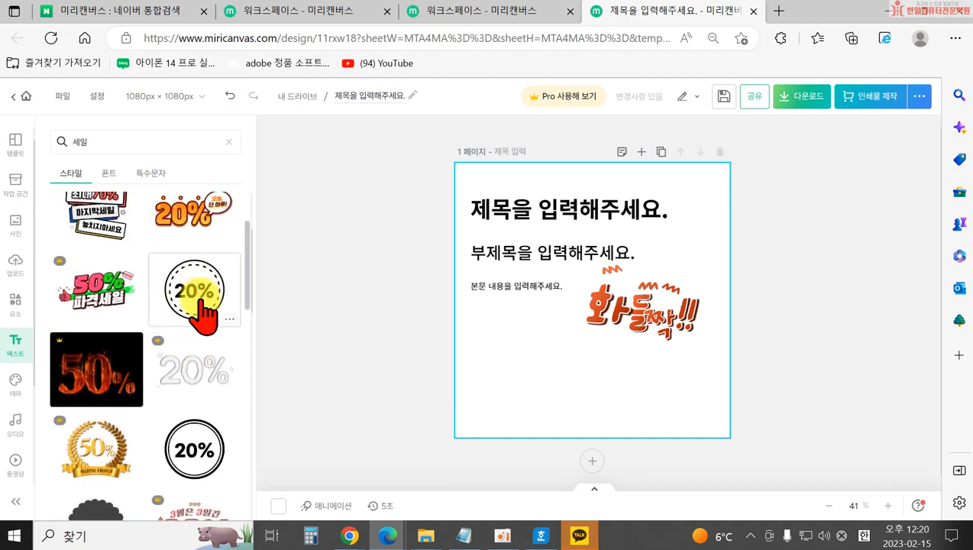
scroll(191, 321, down, 4)
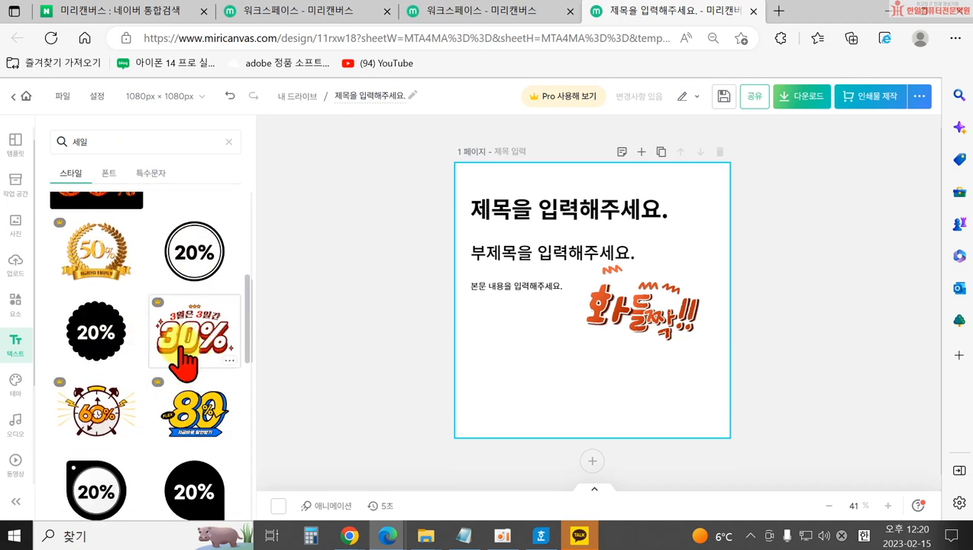
scroll(183, 389, down, 5)
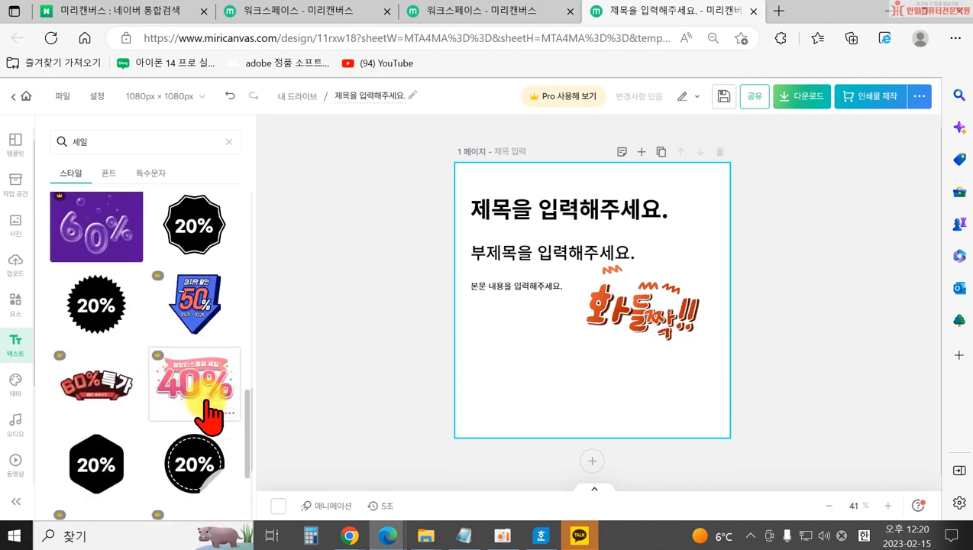
click(193, 366)
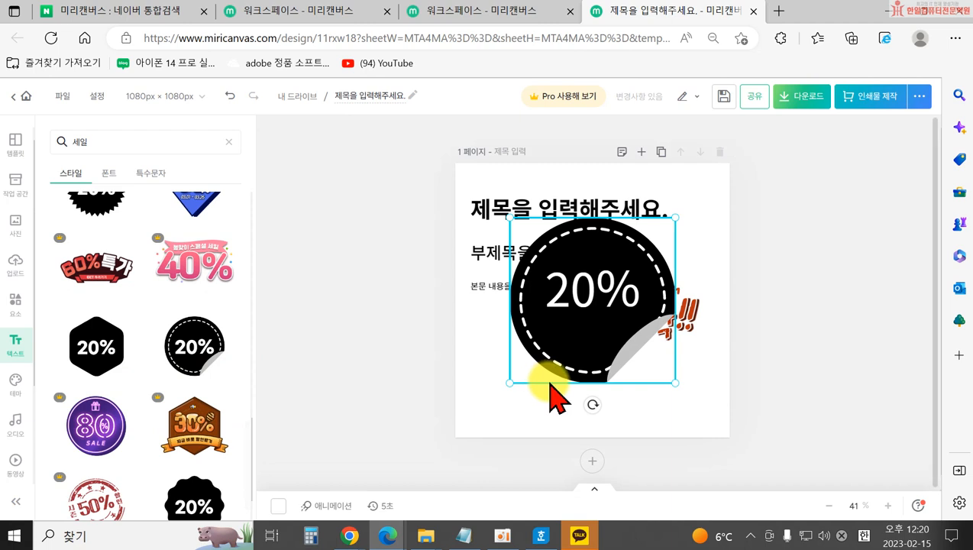
Edit the badge text from 20% to 50%.
double_click(566, 312)
drag(571, 304, 548, 304)
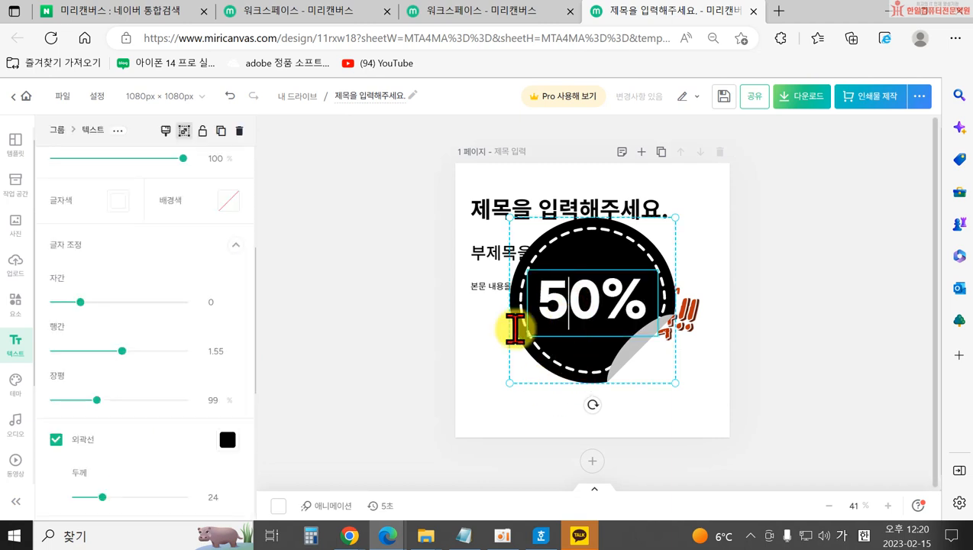
click(358, 414)
Try recolouring the 50% badge light blue, then undo it.
click(575, 344)
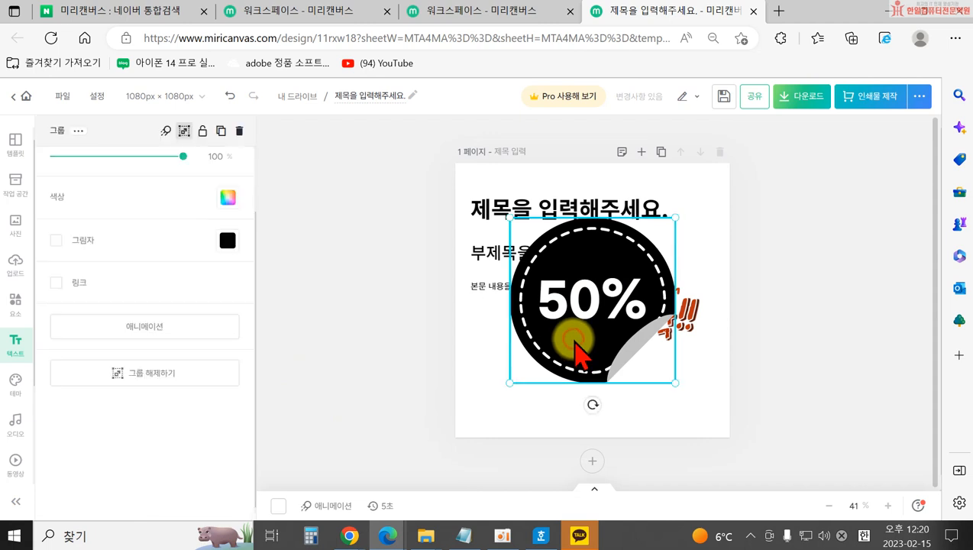
scroll(231, 221, up, 1)
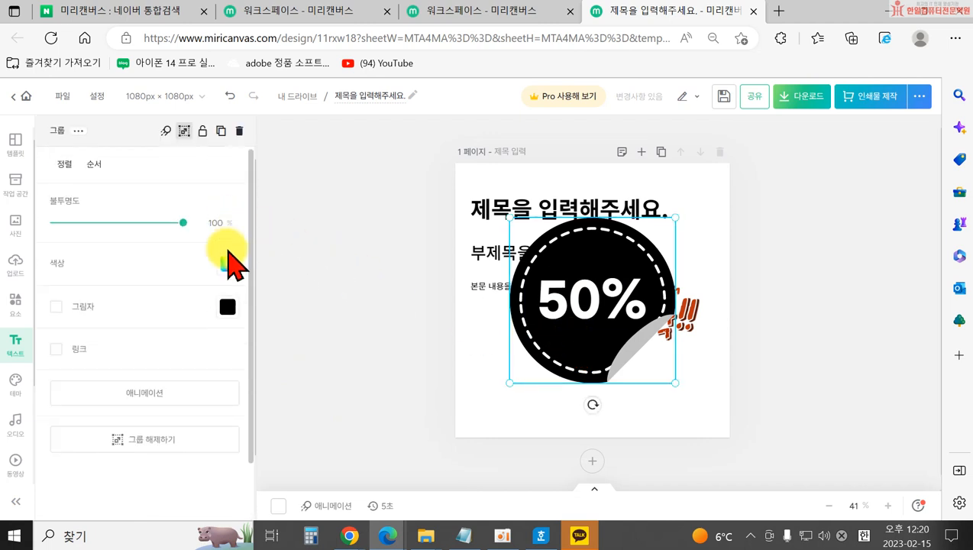
click(227, 264)
click(345, 294)
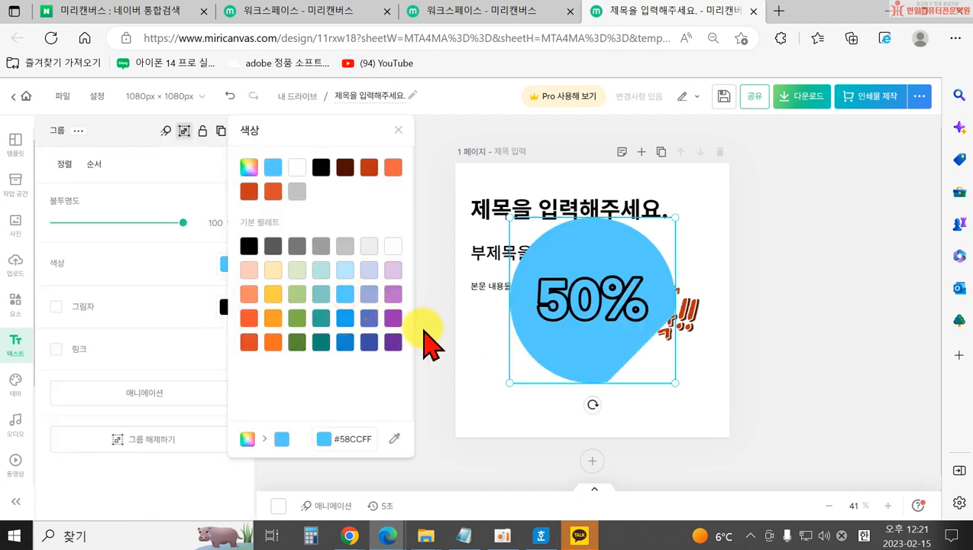
click(467, 364)
key(ctrl+z)
Retry light blue on the badge's circle shape, undo it, and delete the badge sticker.
click(534, 341)
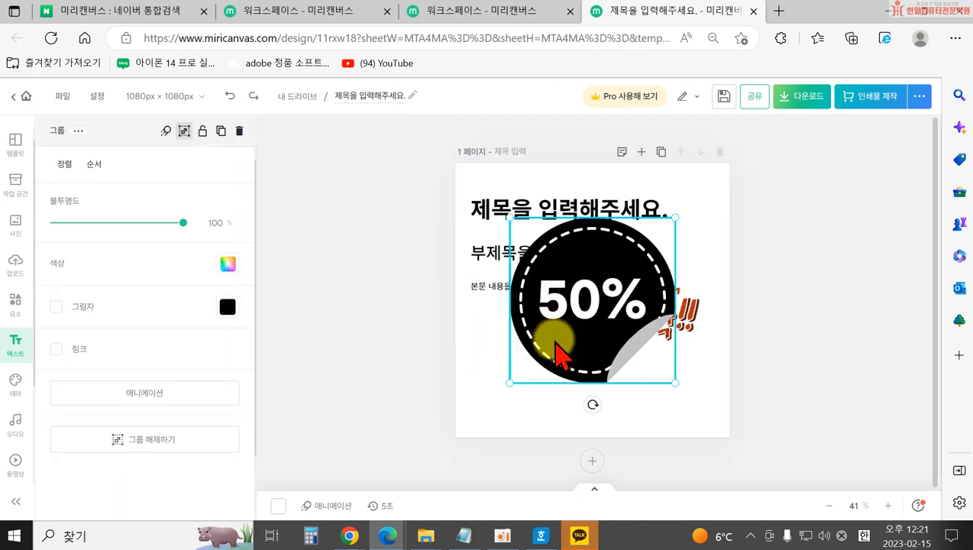
click(561, 355)
click(187, 130)
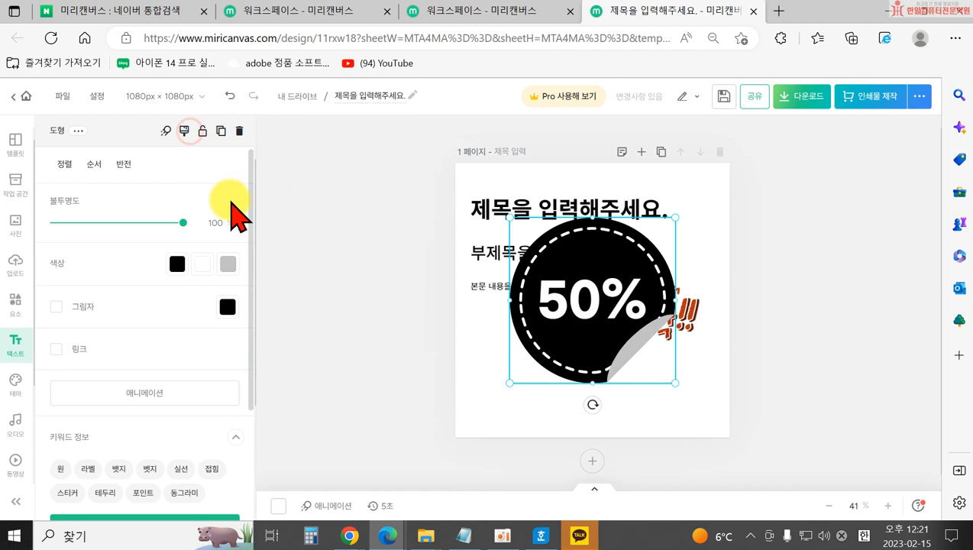
click(324, 311)
click(558, 323)
click(569, 341)
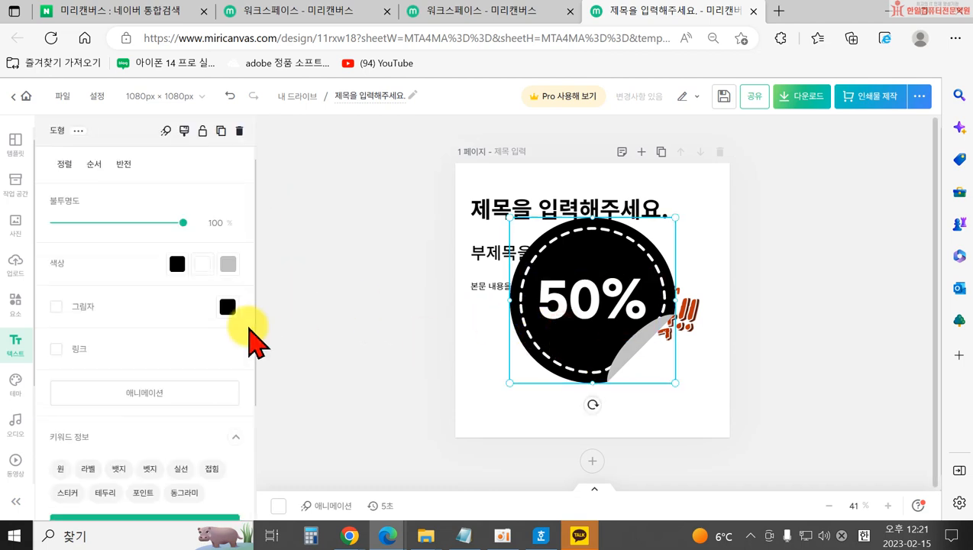
click(177, 264)
click(295, 294)
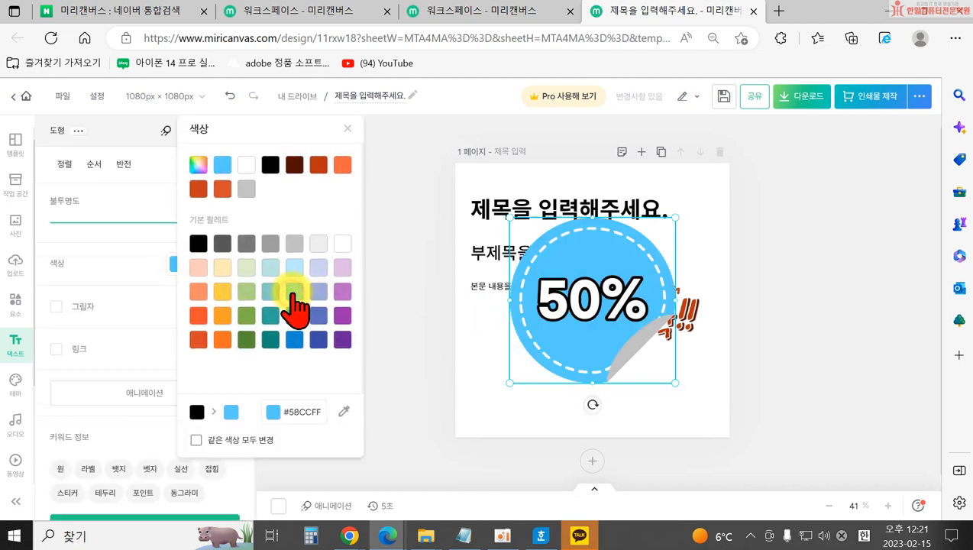
click(391, 374)
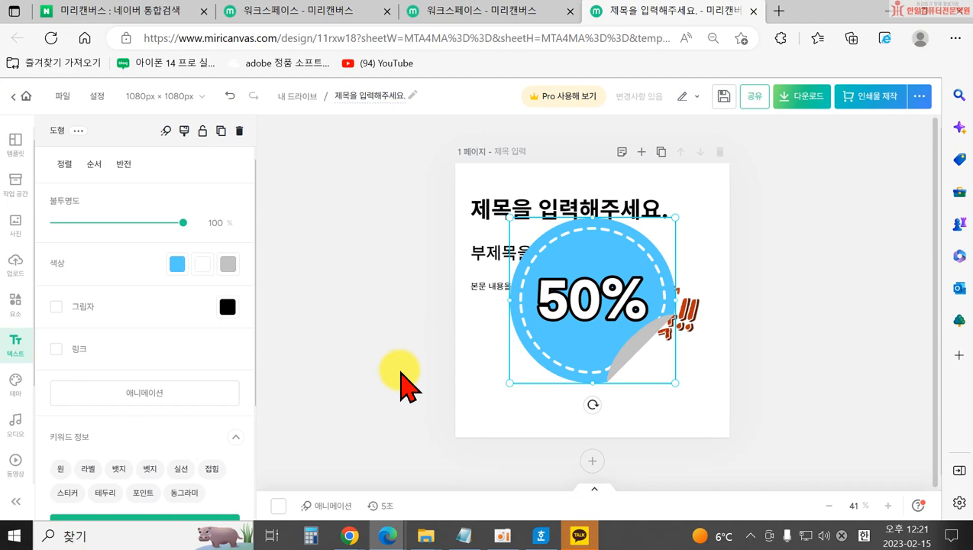
key(ctrl+z)
key(Delete)
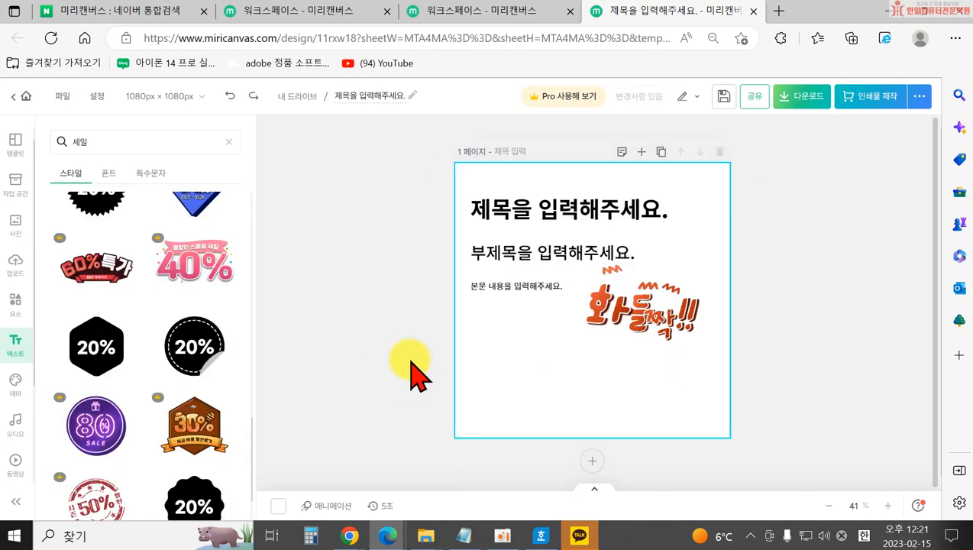
Clear the sale search and scroll through the default text styles.
scroll(138, 344, down, 5)
scroll(145, 336, up, 10)
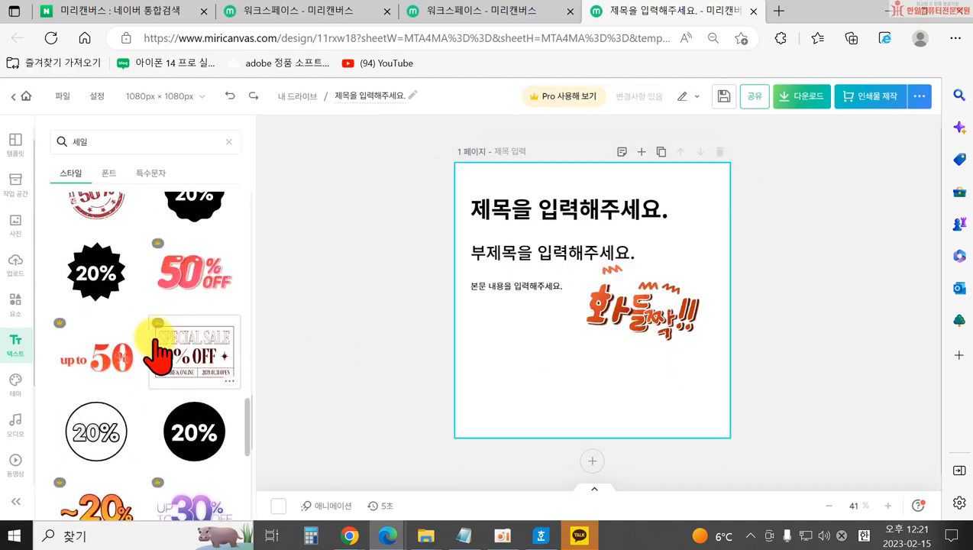
click(229, 142)
scroll(138, 381, down, 5)
scroll(99, 366, down, 3)
scroll(84, 382, down, 2)
scroll(138, 417, down, 8)
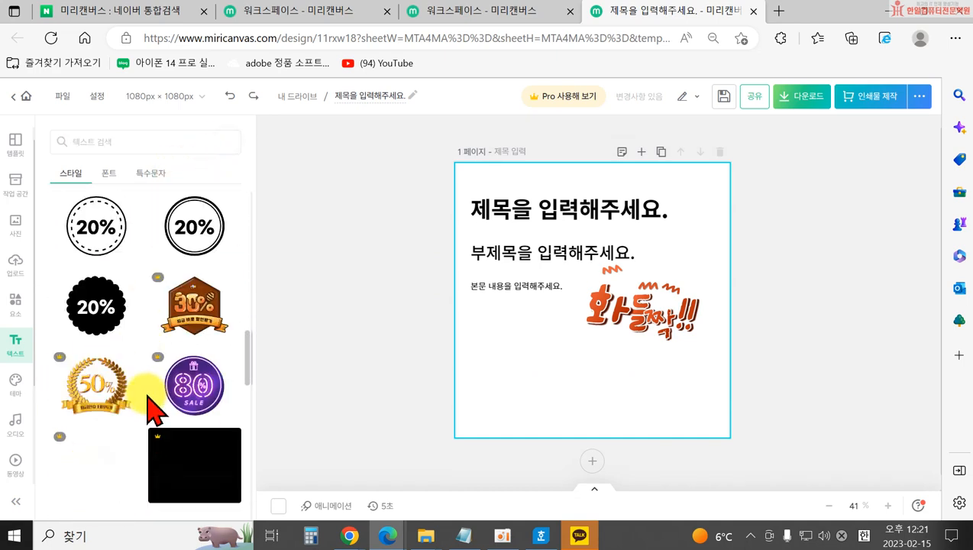
scroll(146, 439, down, 10)
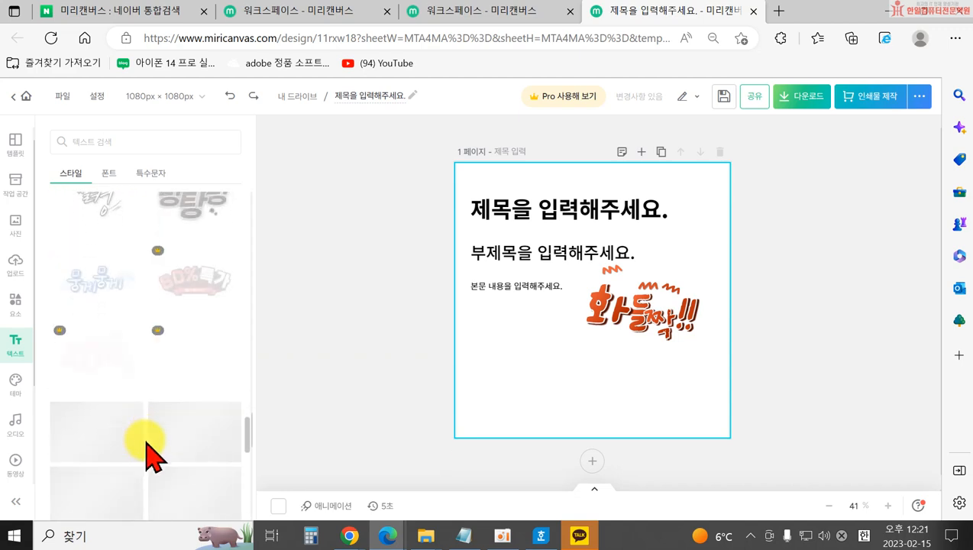
Add the 여기어때 잘난체 font sample and move it to the lower page.
click(115, 174)
scroll(92, 393, down, 2)
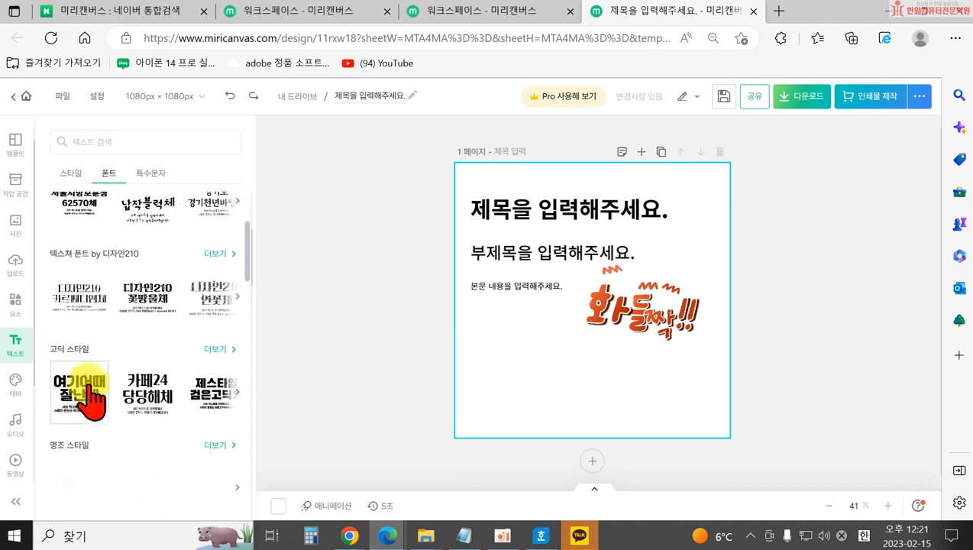
scroll(183, 416, down, 3)
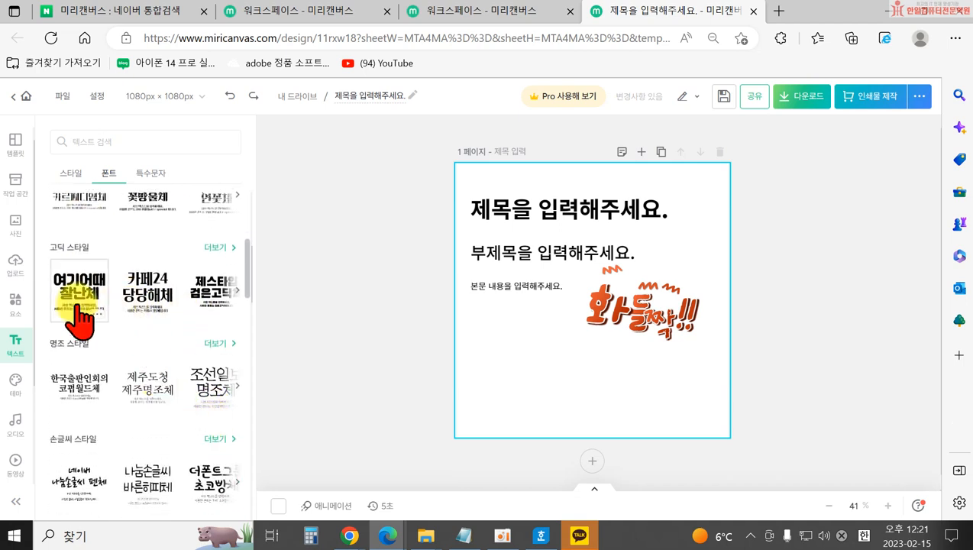
scroll(76, 305, down, 3)
scroll(77, 310, up, 3)
click(66, 307)
drag(579, 397, 538, 432)
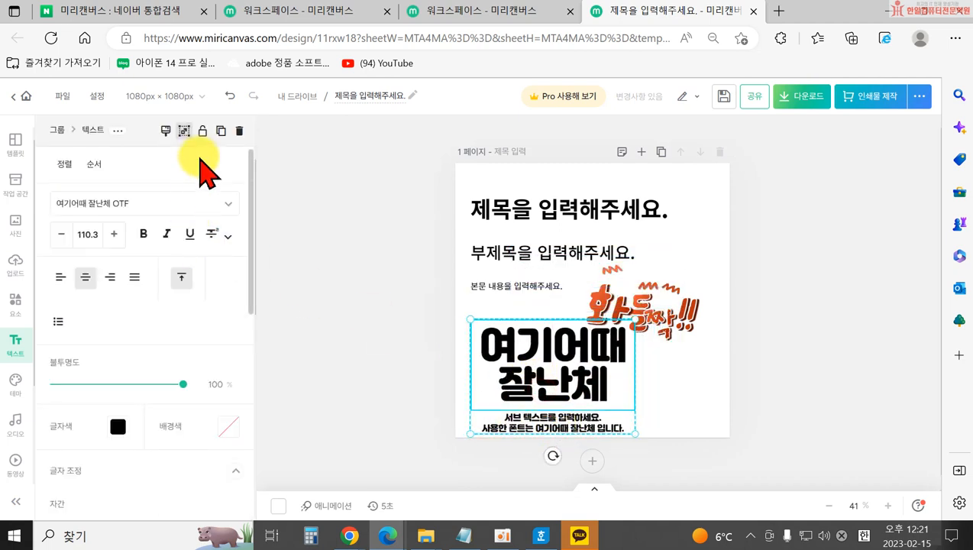
Ungroup the font sample, delete its subtitle and title, and return to basic text styles.
click(187, 132)
click(517, 427)
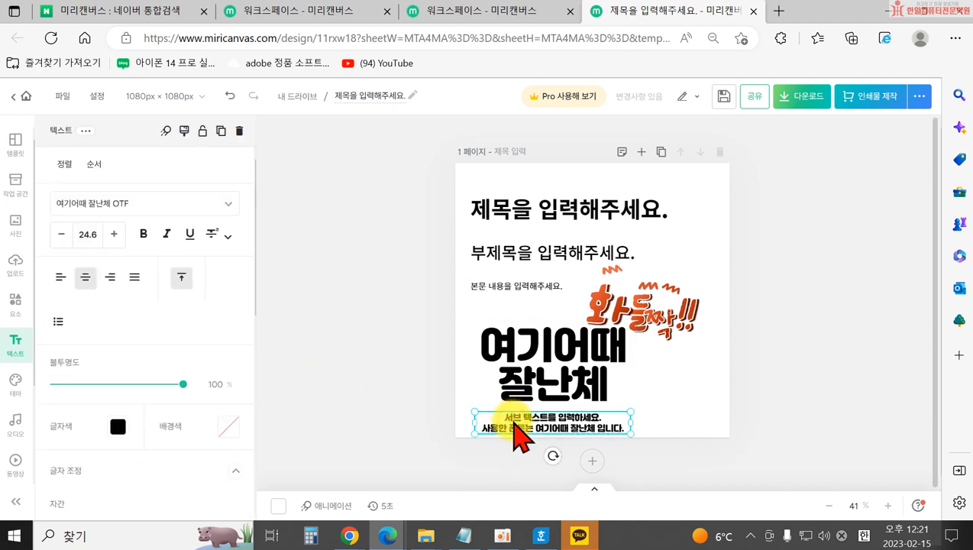
key(Delete)
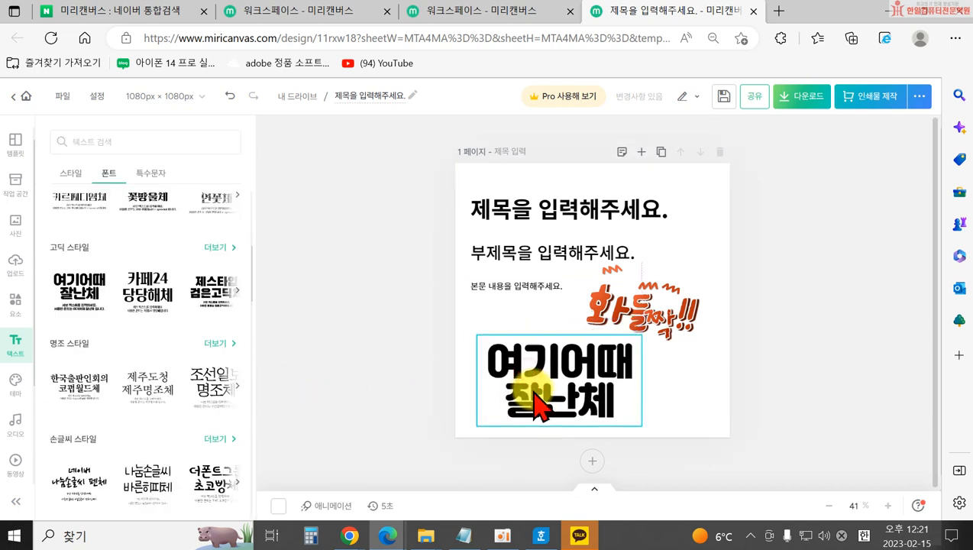
click(514, 400)
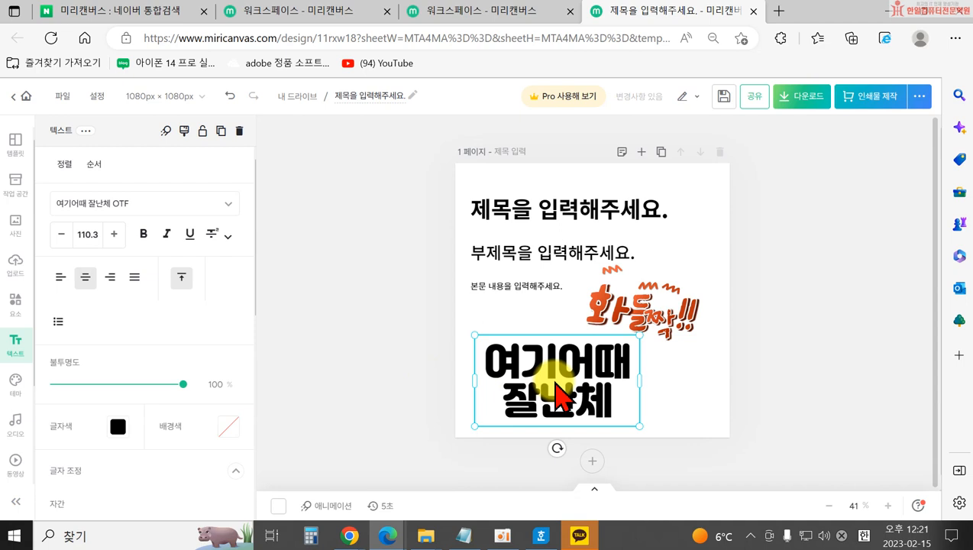
key(Delete)
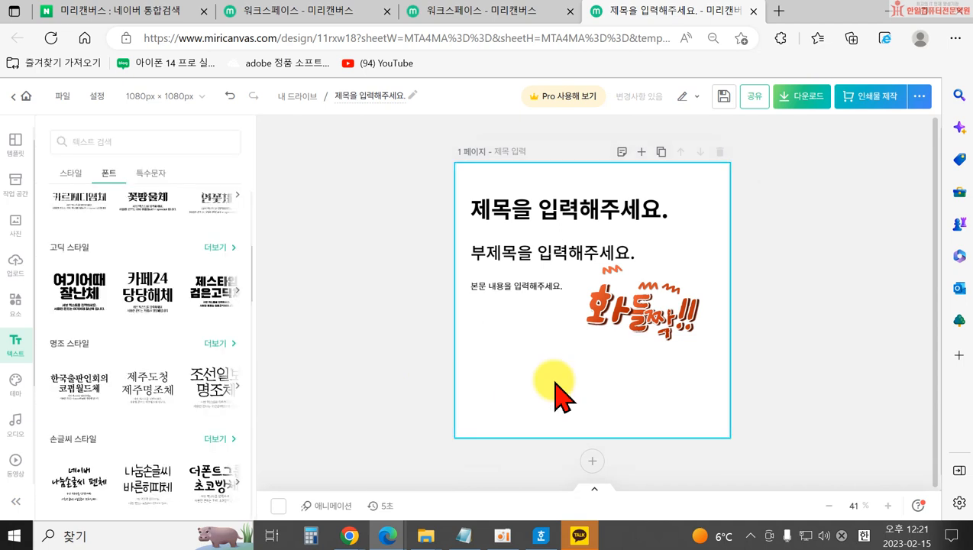
click(71, 172)
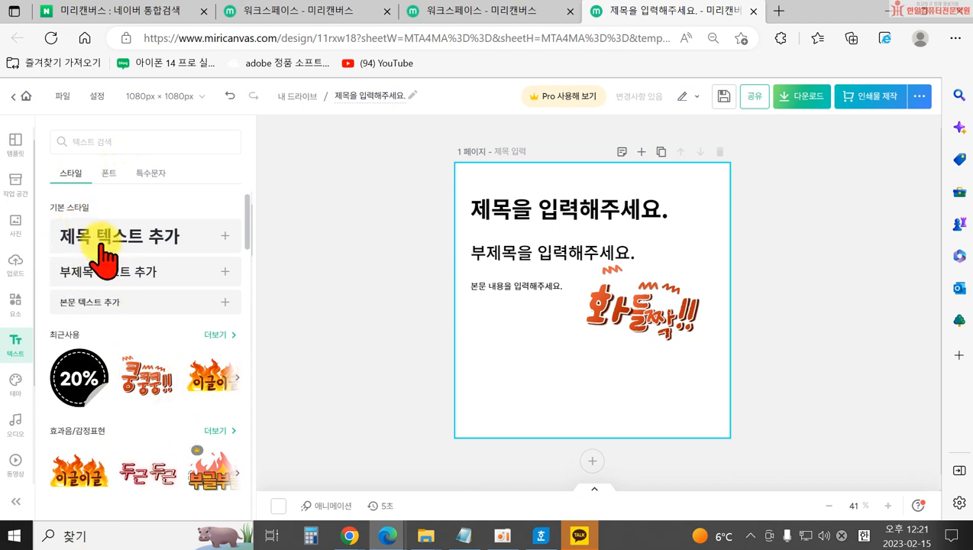
Delete the 화들짝 sticker and the three placeholder text boxes.
drag(638, 343, 653, 352)
key(Delete)
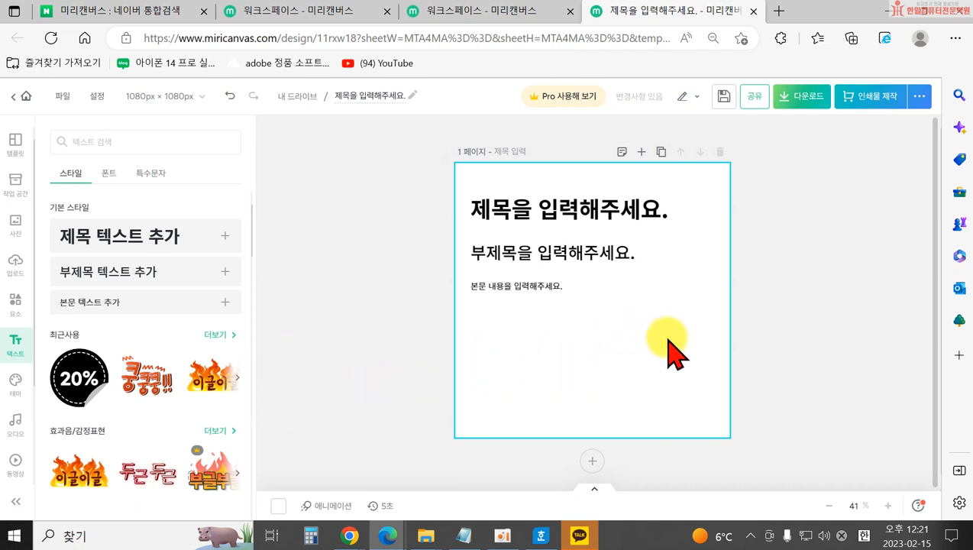
drag(690, 334, 483, 200)
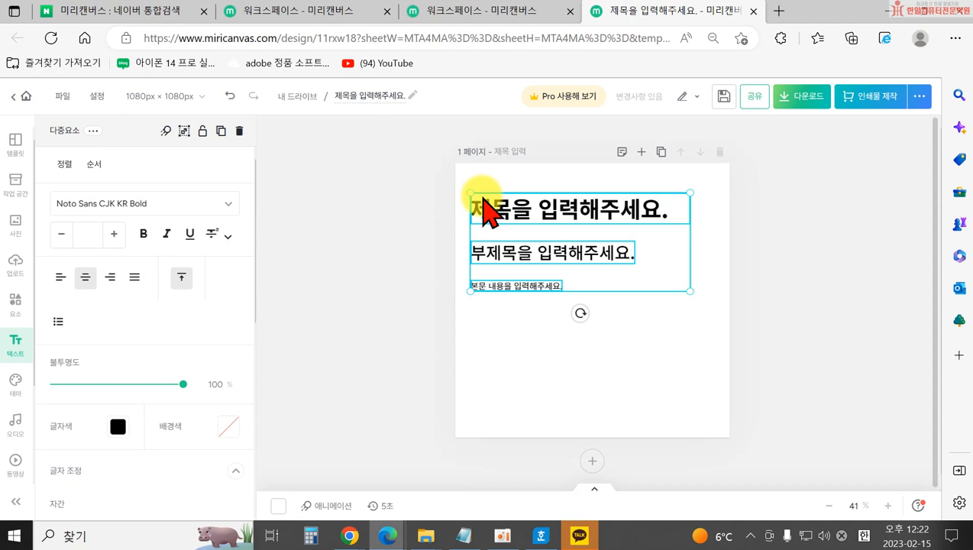
key(Delete)
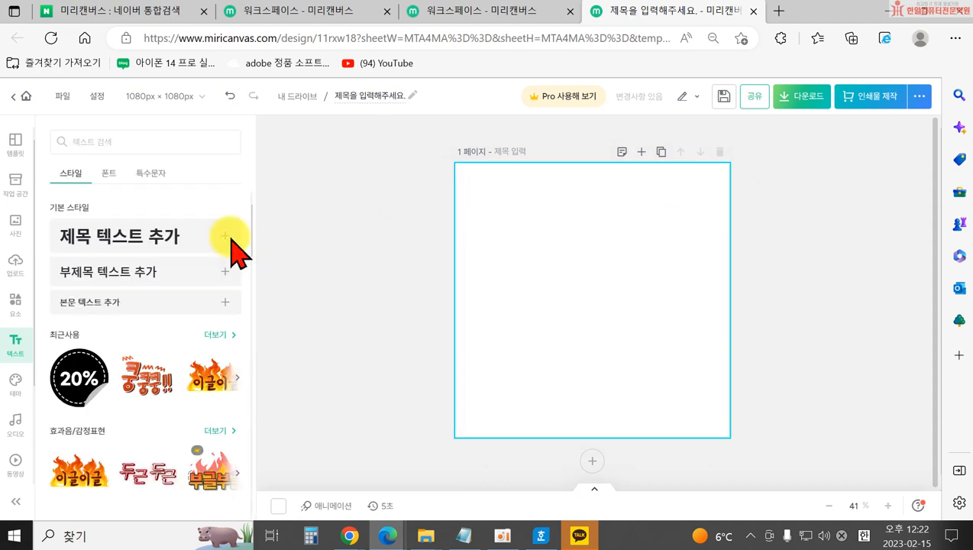
Add the uploaded strawberry dessert photo and stretch it to fill the whole page.
click(15, 263)
click(141, 339)
drag(558, 306, 493, 264)
drag(558, 318, 764, 520)
click(381, 279)
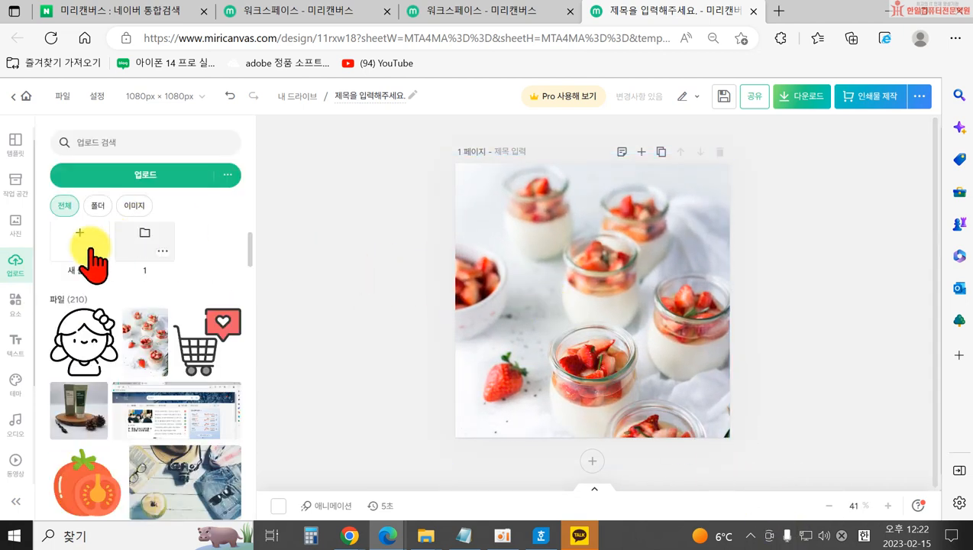
Add a basic square and stretch it into a wide low band at the page bottom.
click(13, 303)
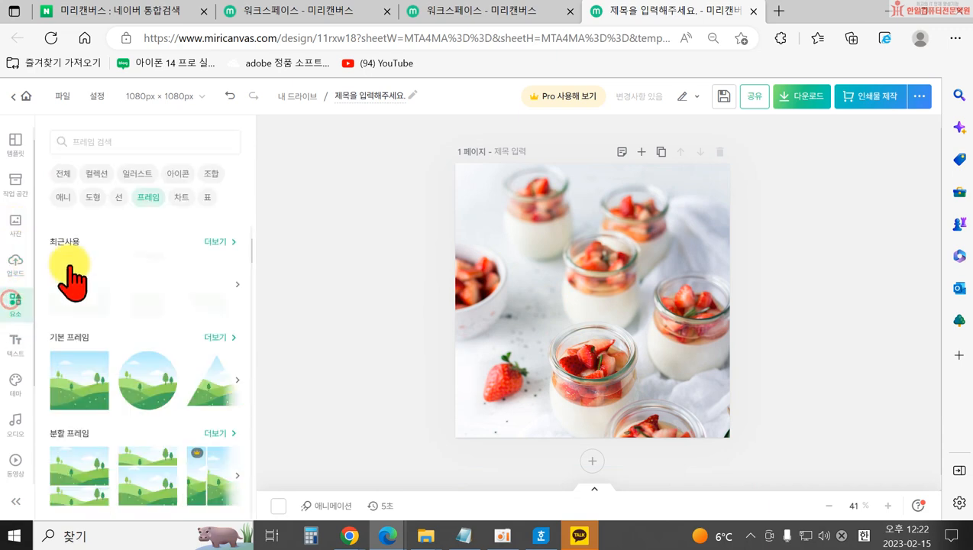
click(93, 197)
click(69, 381)
drag(577, 314, 521, 365)
drag(620, 347, 723, 373)
drag(580, 267, 580, 330)
mouse_move(511, 370)
mouse_down()
mouse_move(524, 367)
mouse_move(520, 384)
mouse_up()
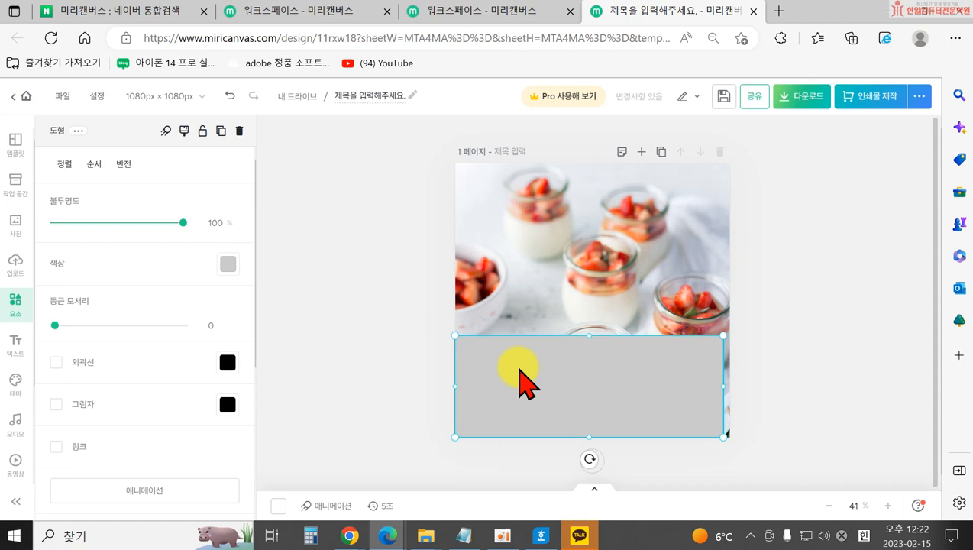
drag(539, 369, 541, 375)
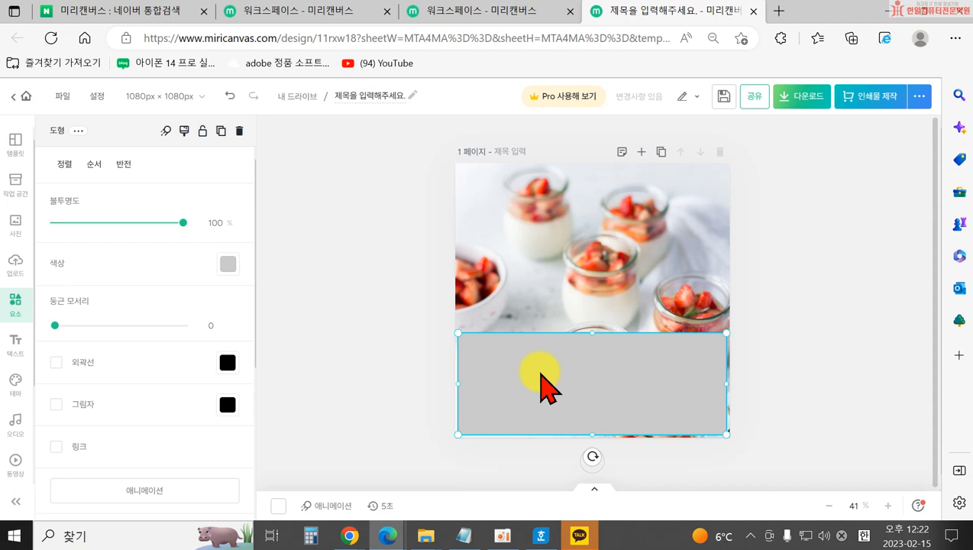
Fill the band with the pale yellow colour.
click(226, 265)
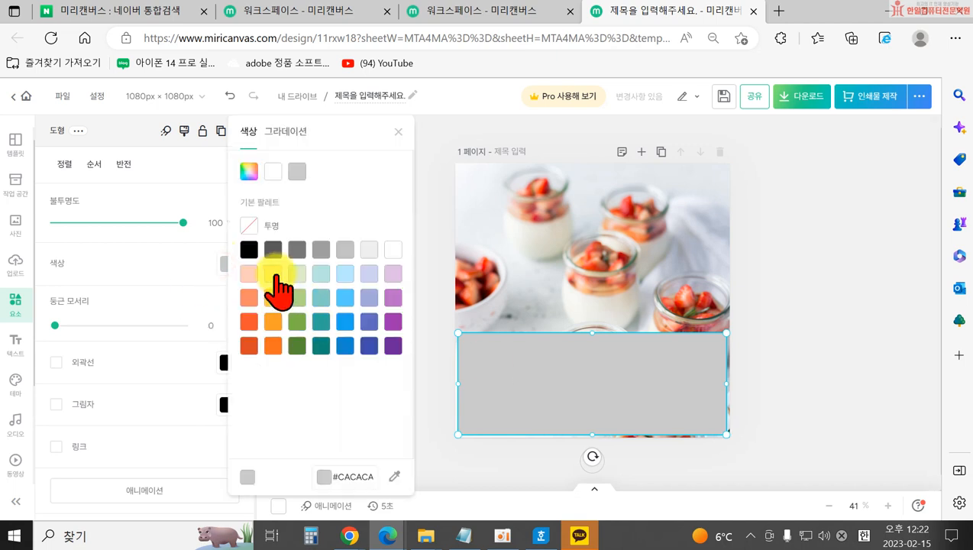
click(273, 273)
click(421, 346)
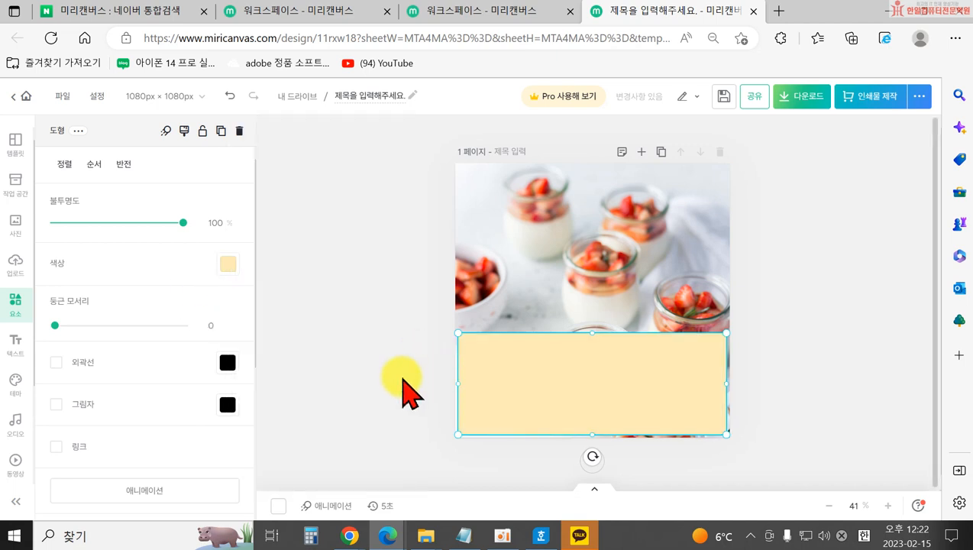
click(405, 376)
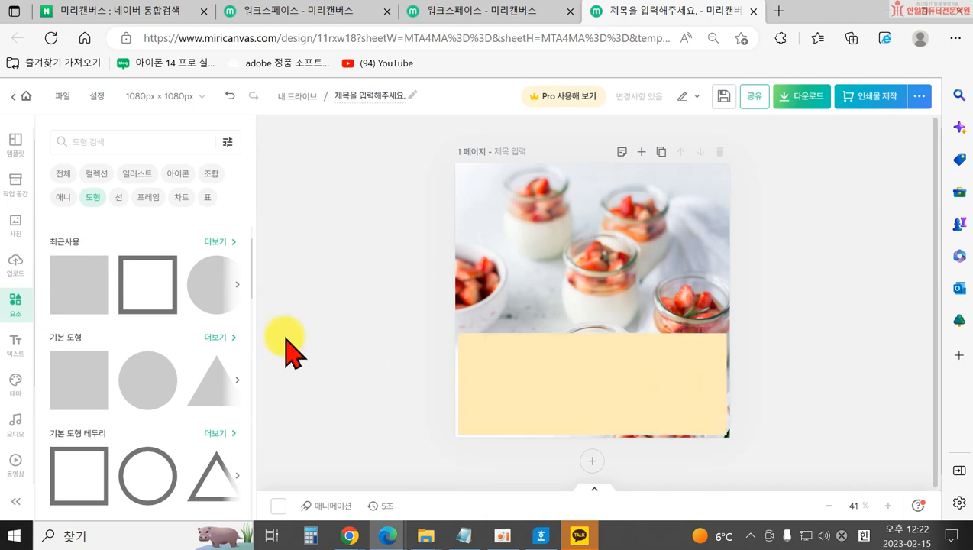
Add a title text on the yellow band, type the 안녕하세요~! greeting and enlarge it.
click(15, 344)
click(87, 235)
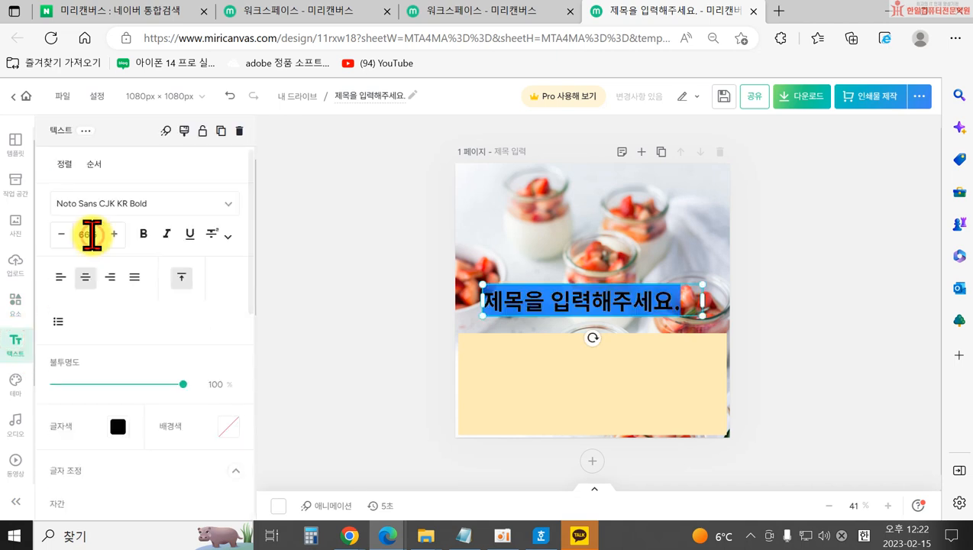
click(394, 345)
drag(498, 305, 496, 365)
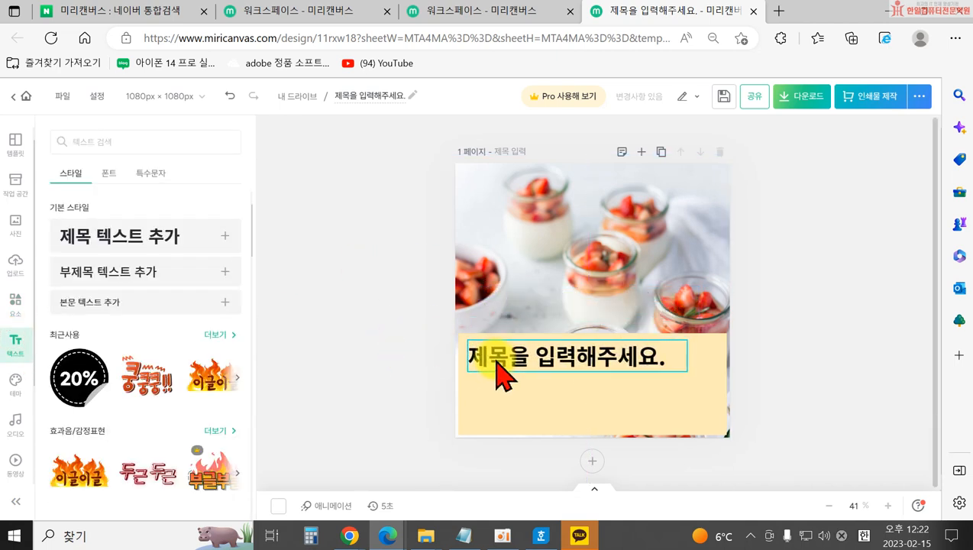
double_click(496, 364)
text(안ㄴ)
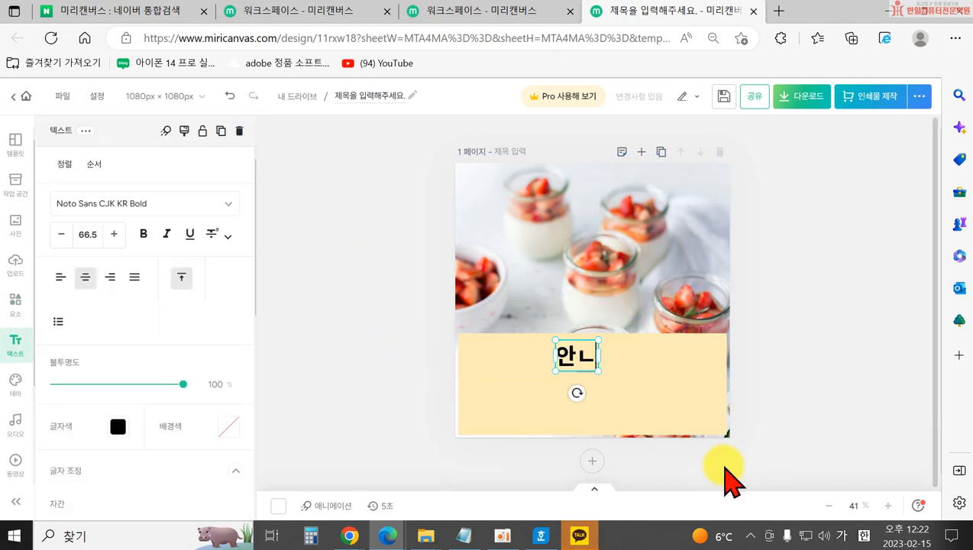
click(539, 466)
click(565, 365)
drag(639, 372, 611, 396)
drag(660, 367, 709, 355)
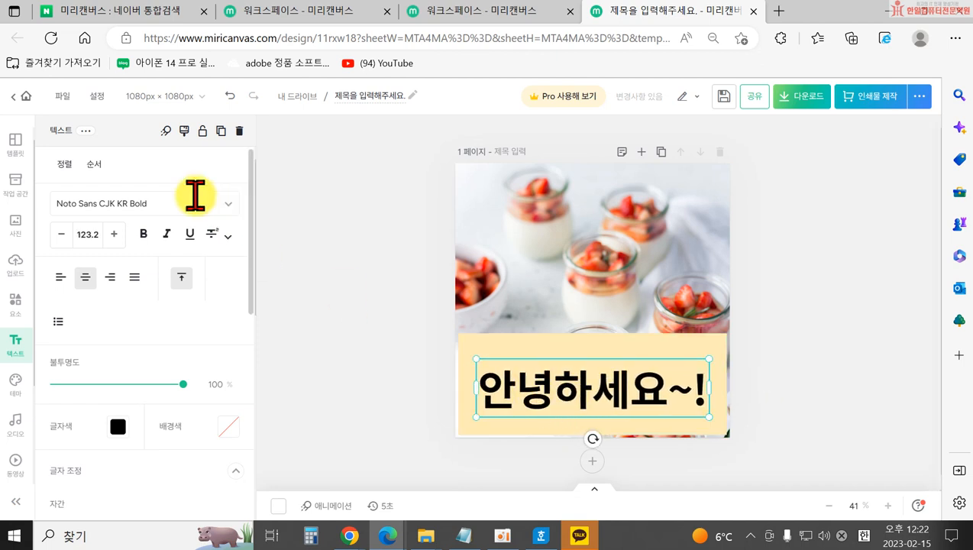
Set the greeting's font to THE로동신문 from favourites and widen its box to one line.
click(231, 204)
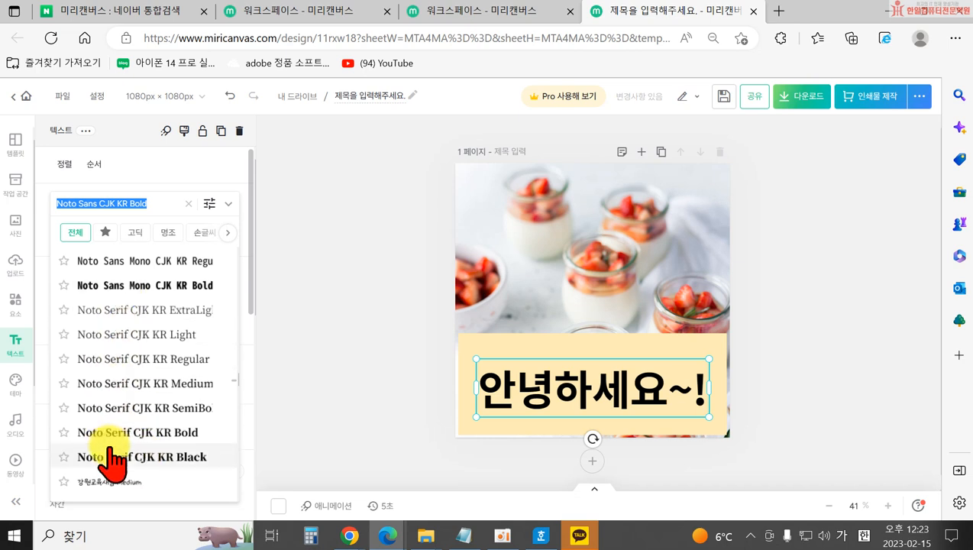
click(105, 232)
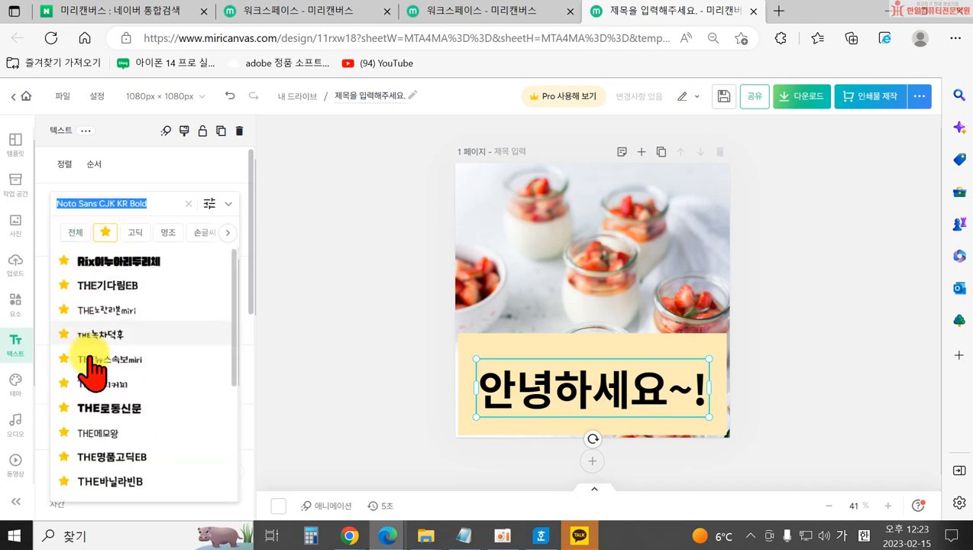
click(96, 409)
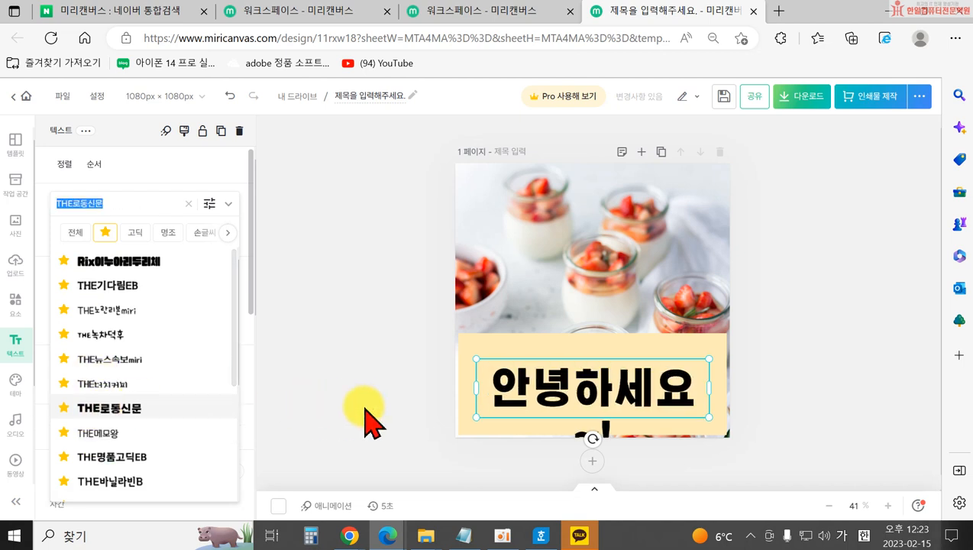
click(324, 416)
drag(476, 388, 459, 391)
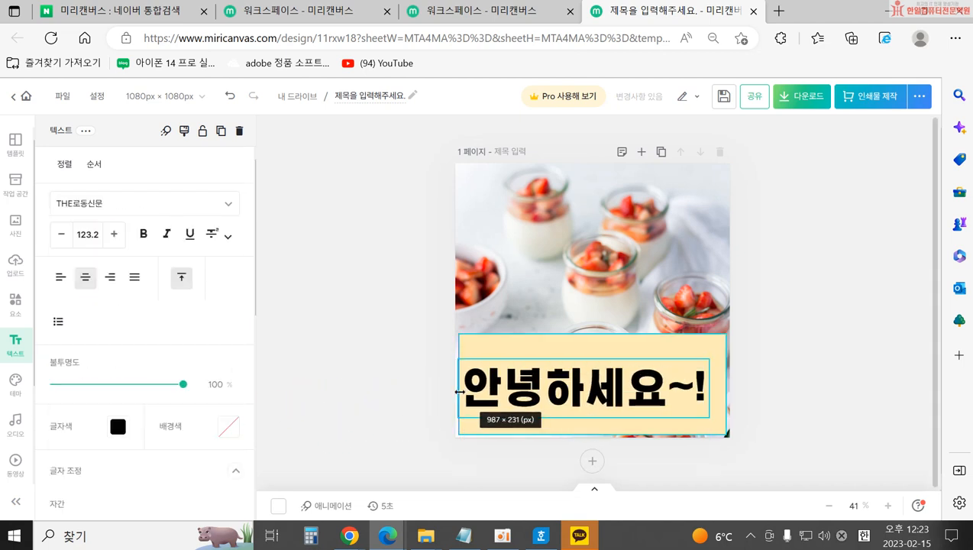
click(348, 363)
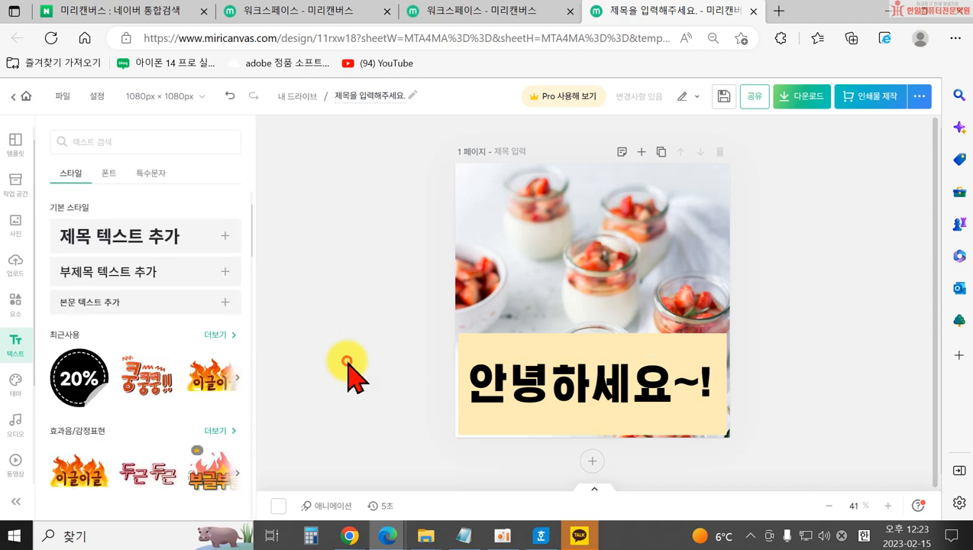
Open the colour themes and apply the salmon pink theme to the card.
click(569, 413)
click(422, 388)
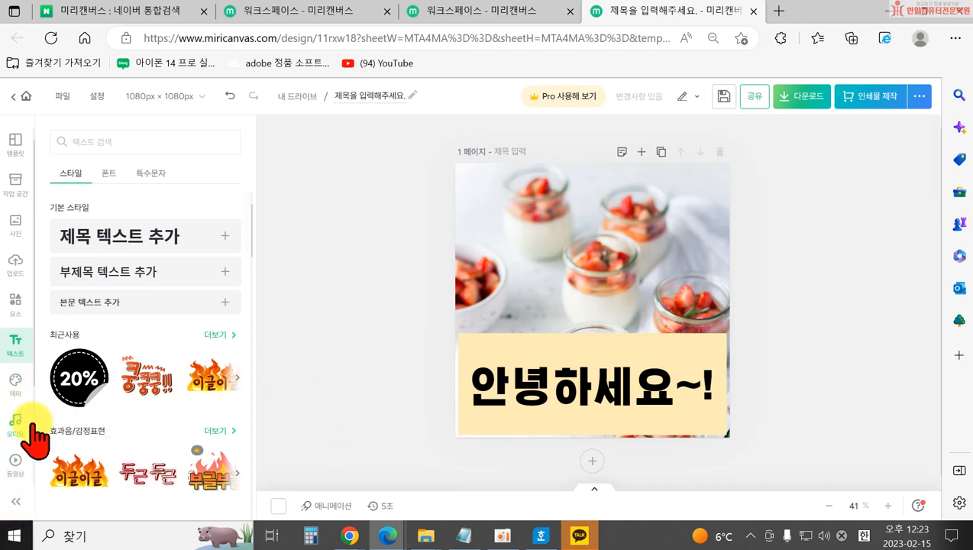
scroll(22, 388, down, 2)
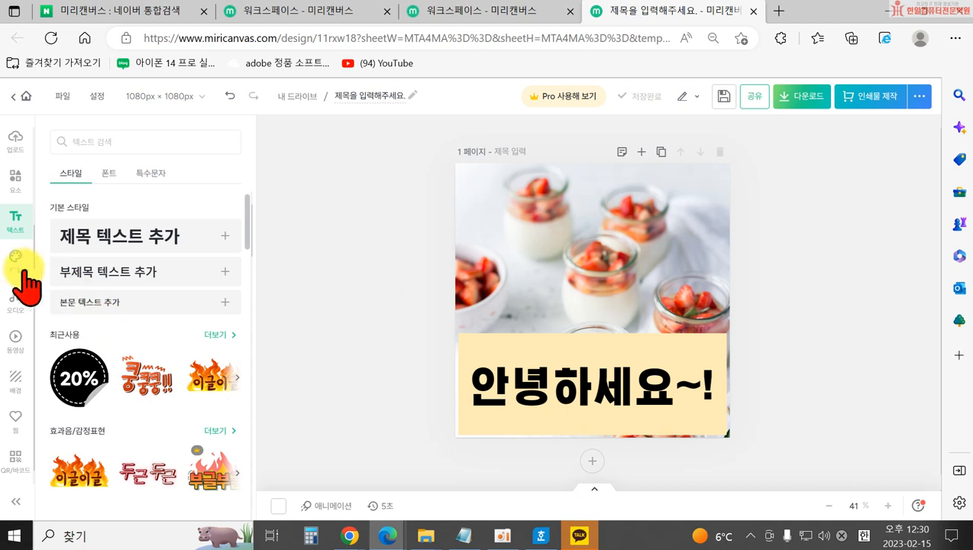
click(13, 260)
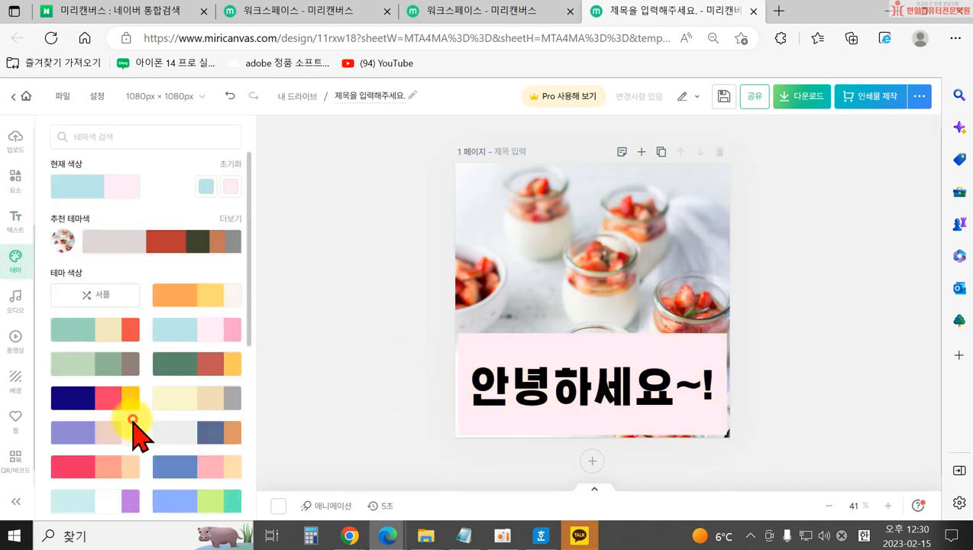
click(136, 461)
Try cream, orange and red themes, then settle on the blue-and-pink theme, turning the band pink.
click(187, 328)
click(116, 328)
click(166, 299)
click(133, 462)
click(202, 469)
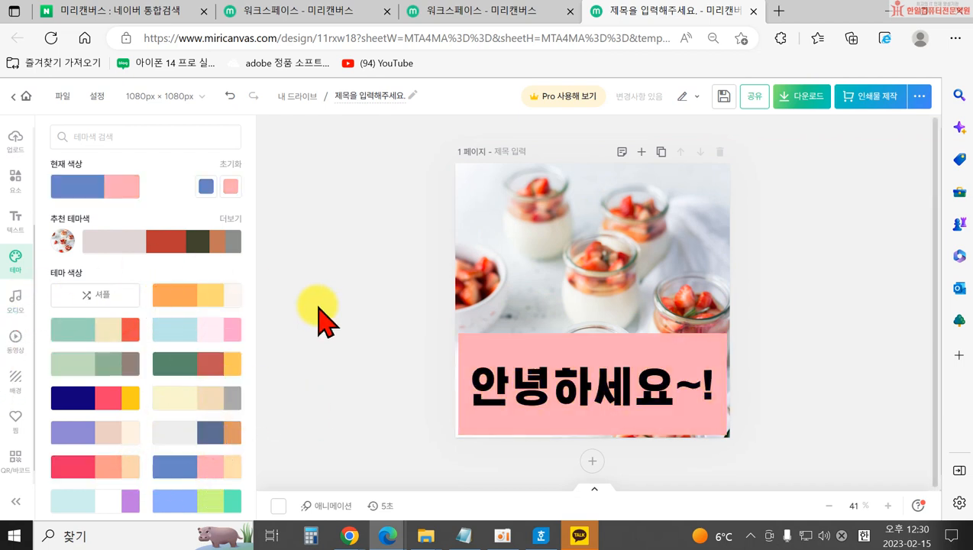
click(14, 300)
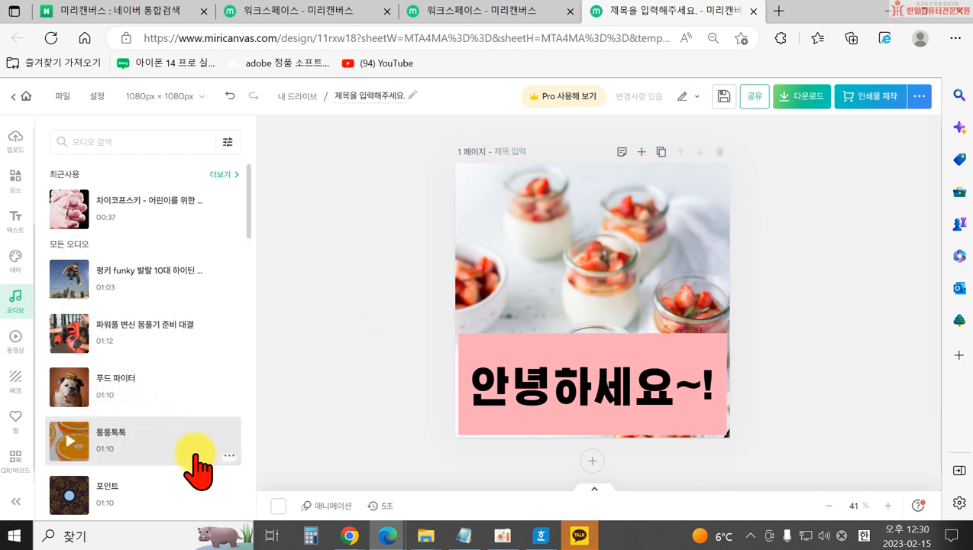
Add the 푸드 파이터 music track to the design and browse the video clips.
click(126, 394)
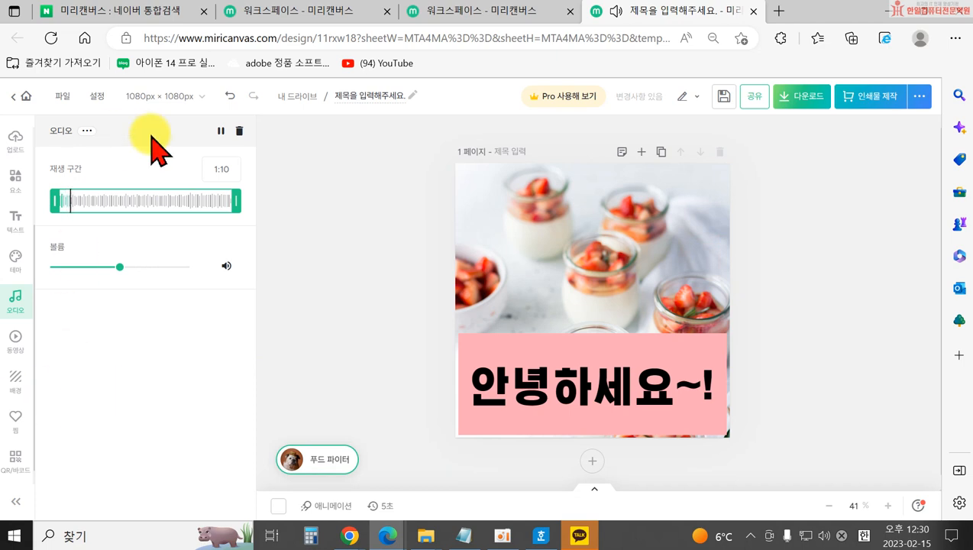
click(296, 252)
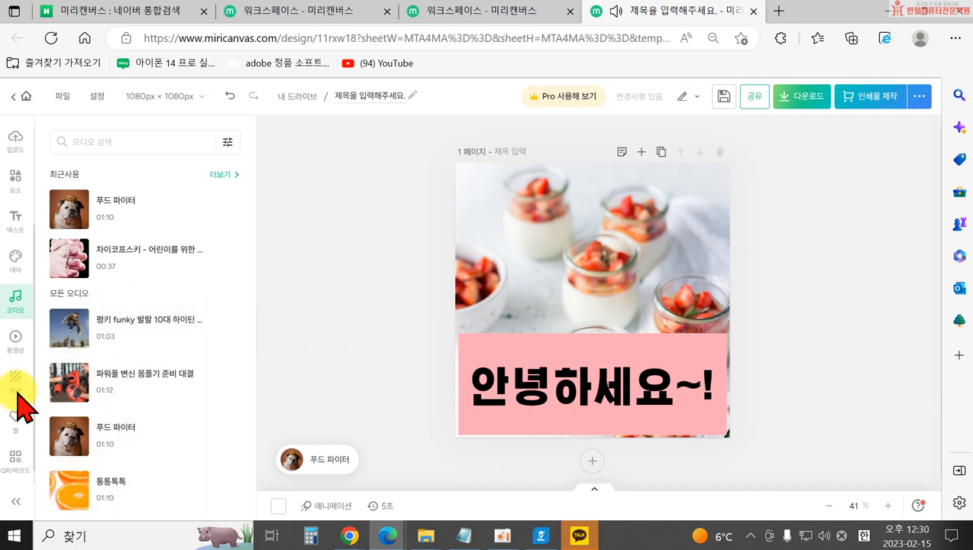
click(16, 348)
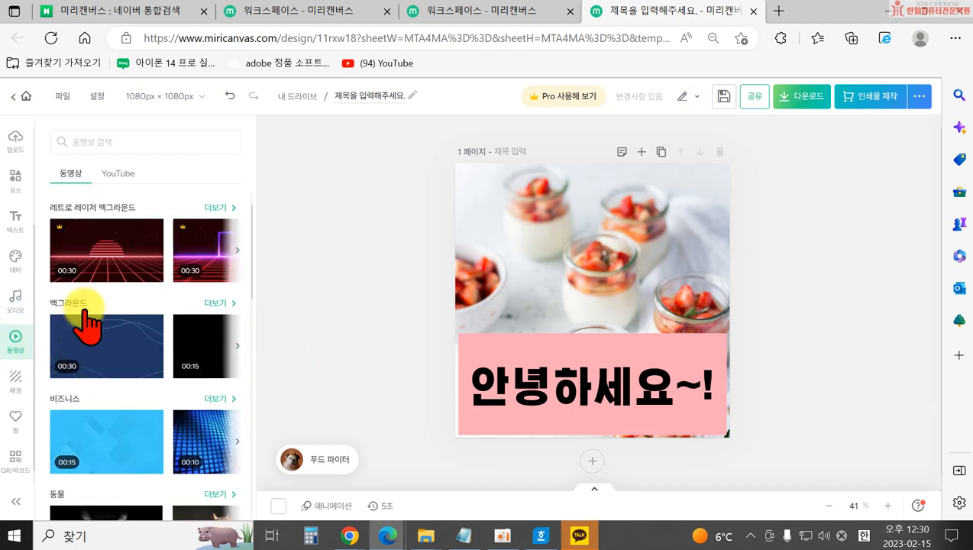
scroll(152, 405, down, 4)
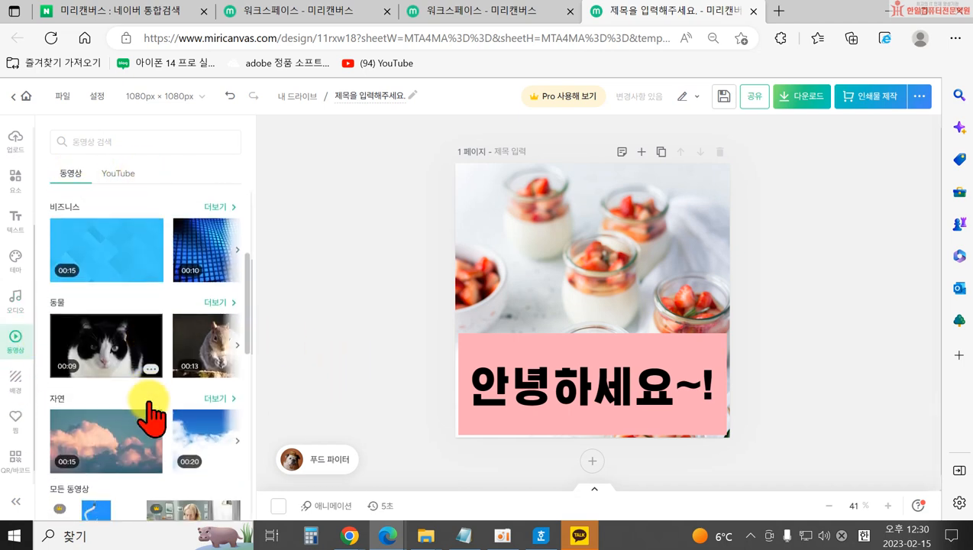
scroll(152, 405, down, 3)
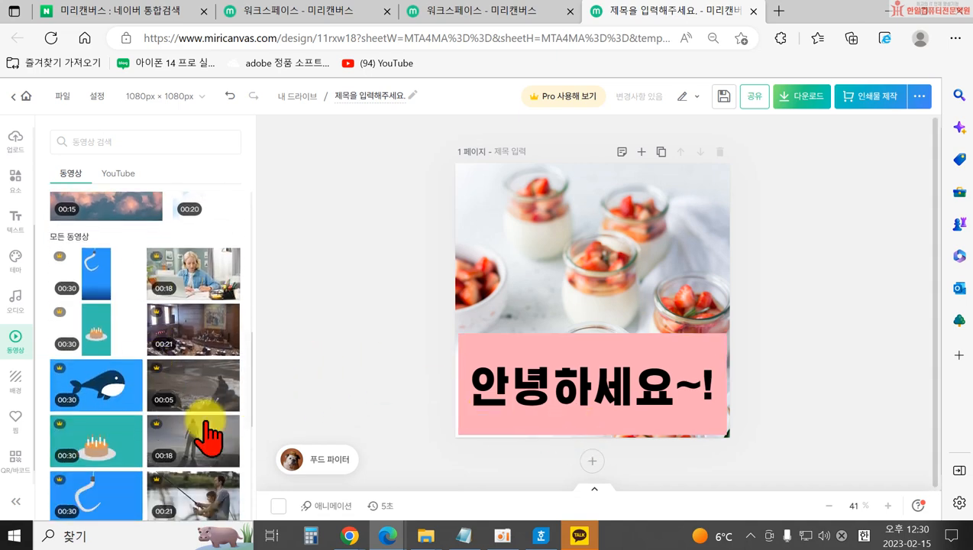
scroll(160, 366, up, 3)
scroll(157, 351, up, 3)
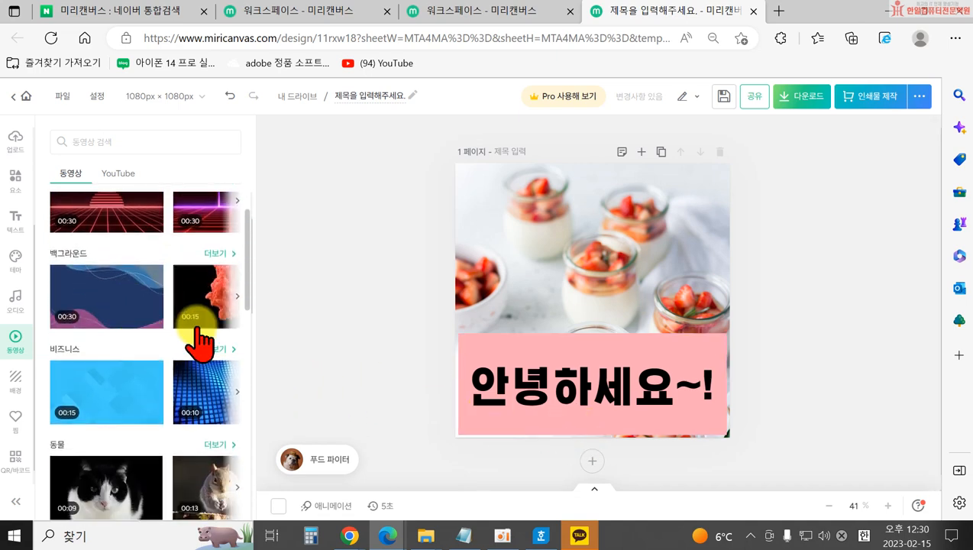
Place a 백그라운드 video clip, nudge it up-left, and check the video download formats.
click(121, 313)
drag(554, 314, 506, 308)
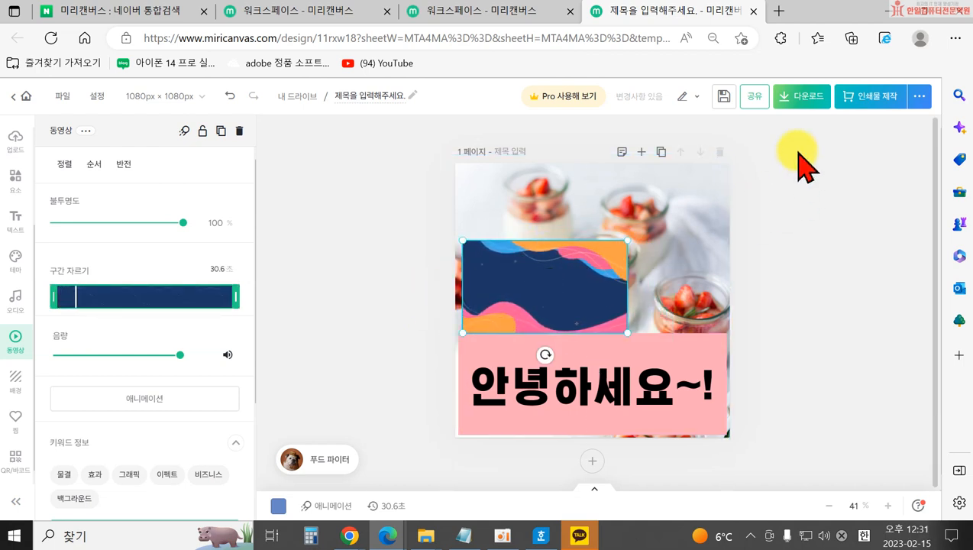
click(814, 99)
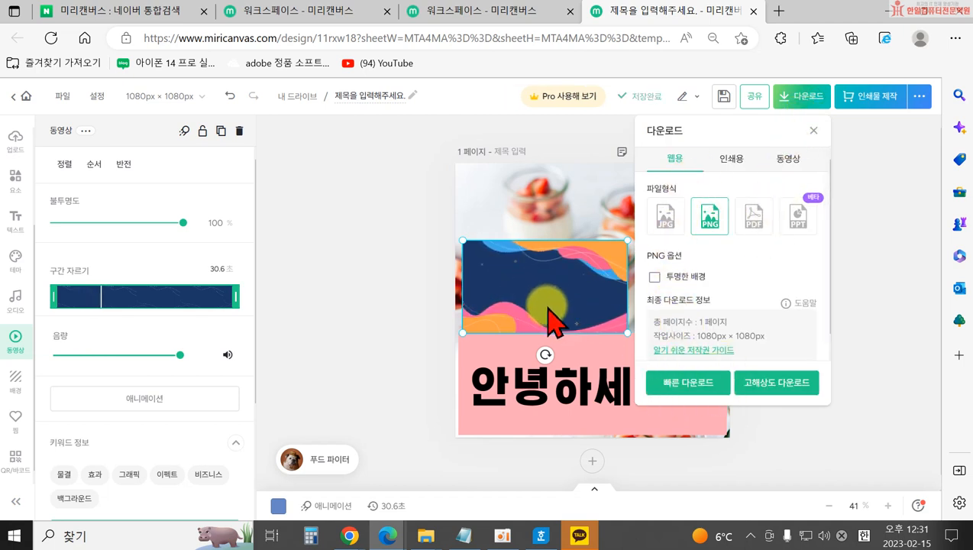
click(785, 162)
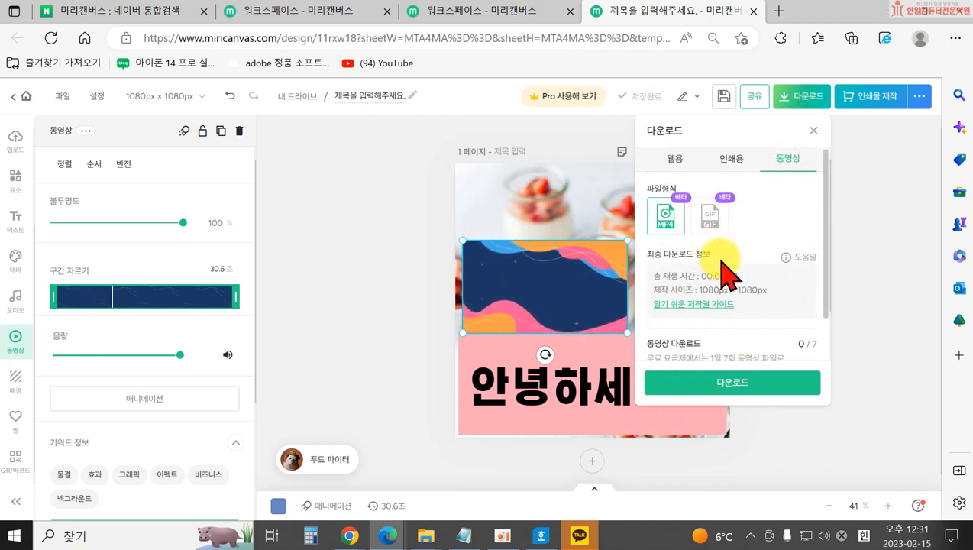
click(815, 133)
Delete the 백그라운드 video clip from the page.
click(343, 348)
click(503, 307)
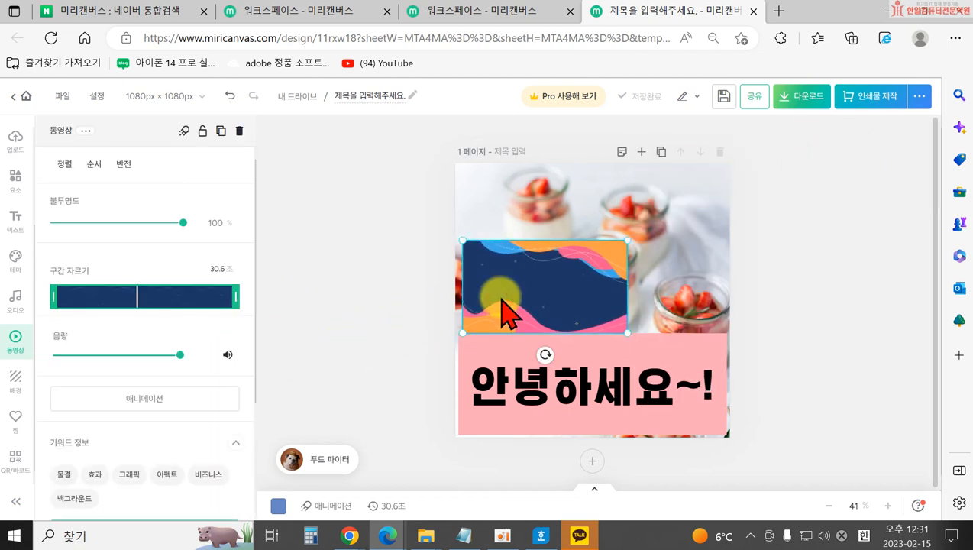
key(Delete)
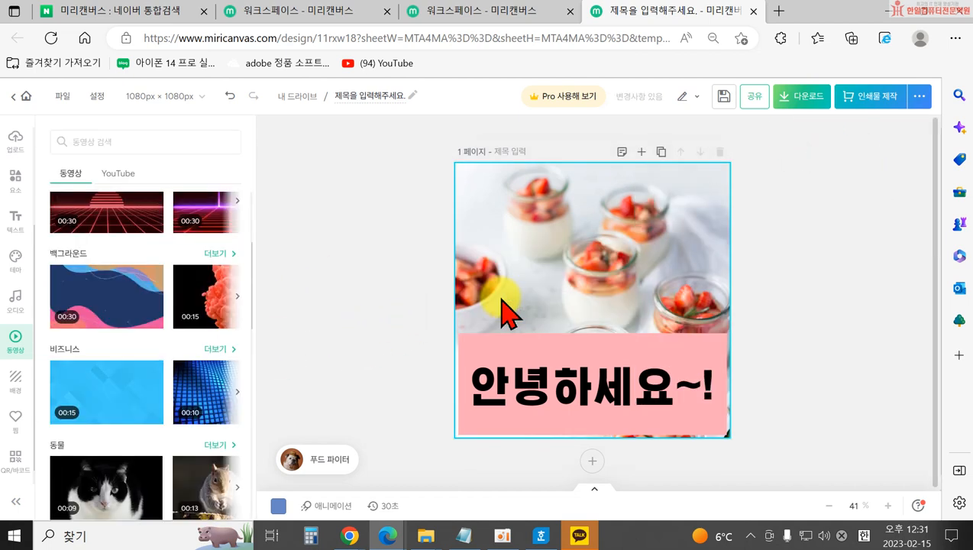
Switch the video panel to YouTube, focus its link field, and open a new browser tab.
click(122, 173)
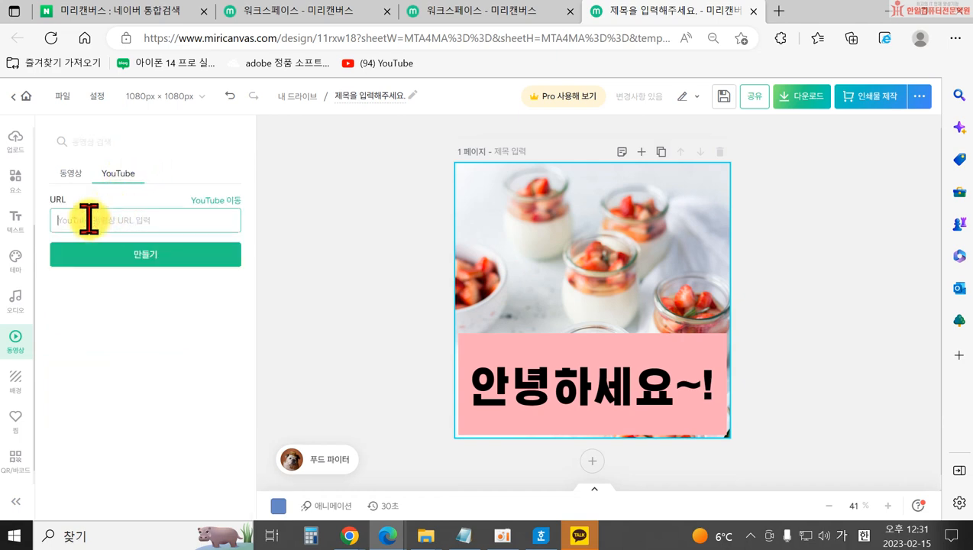
click(222, 222)
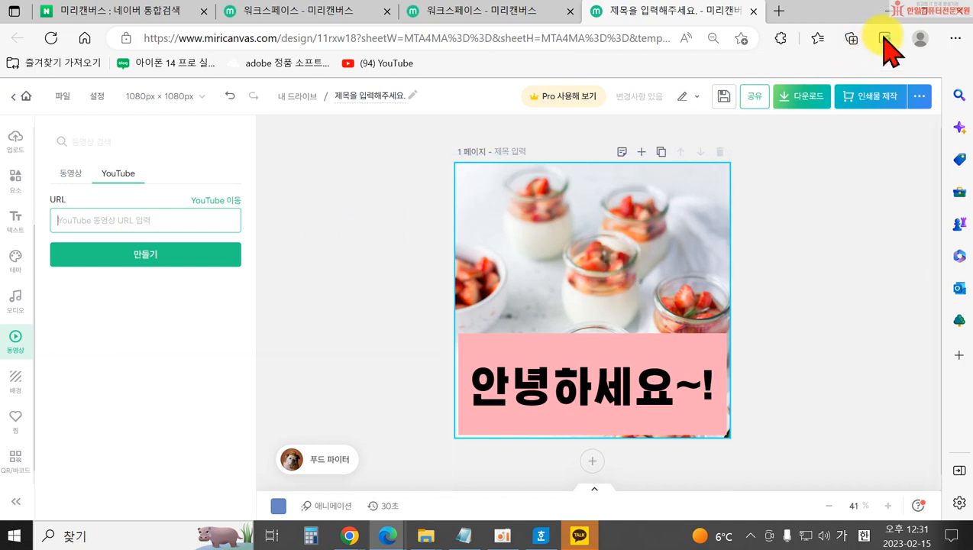
click(780, 11)
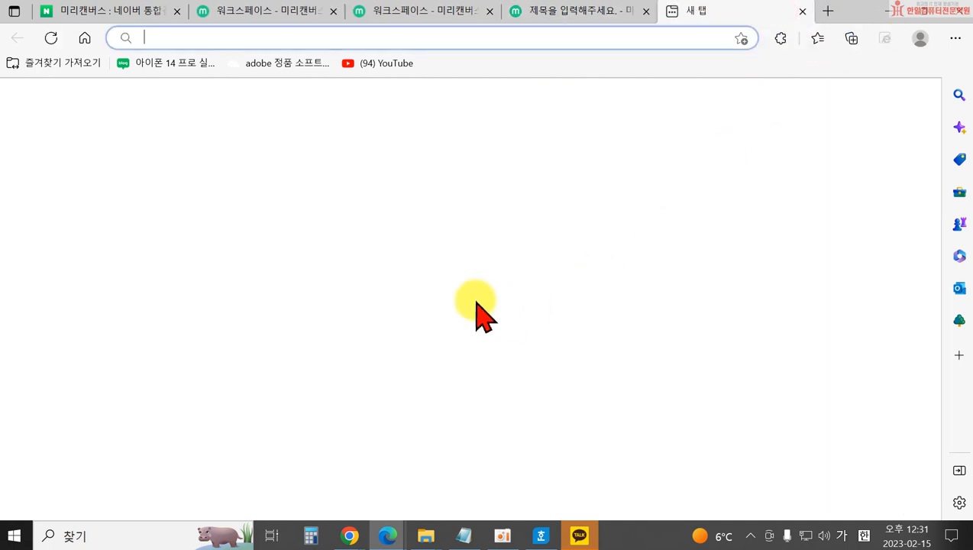
Copy the newest video's share link from YouTube Studio's content list and return to Miricanvas.
click(382, 63)
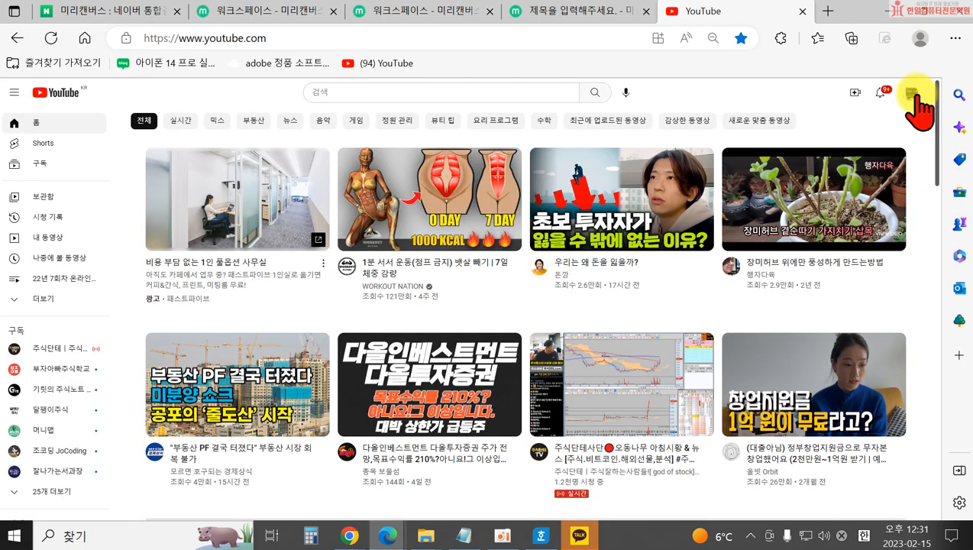
click(912, 93)
click(814, 191)
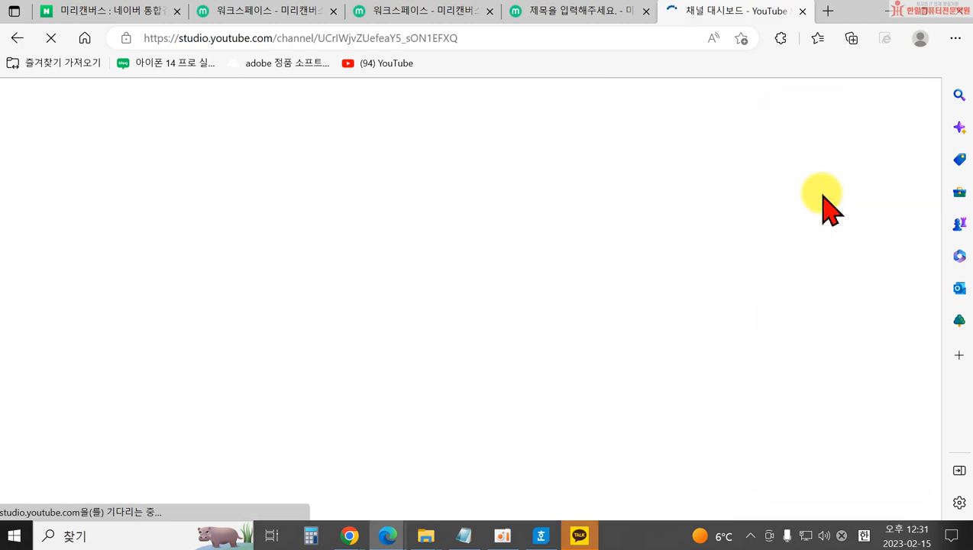
click(66, 345)
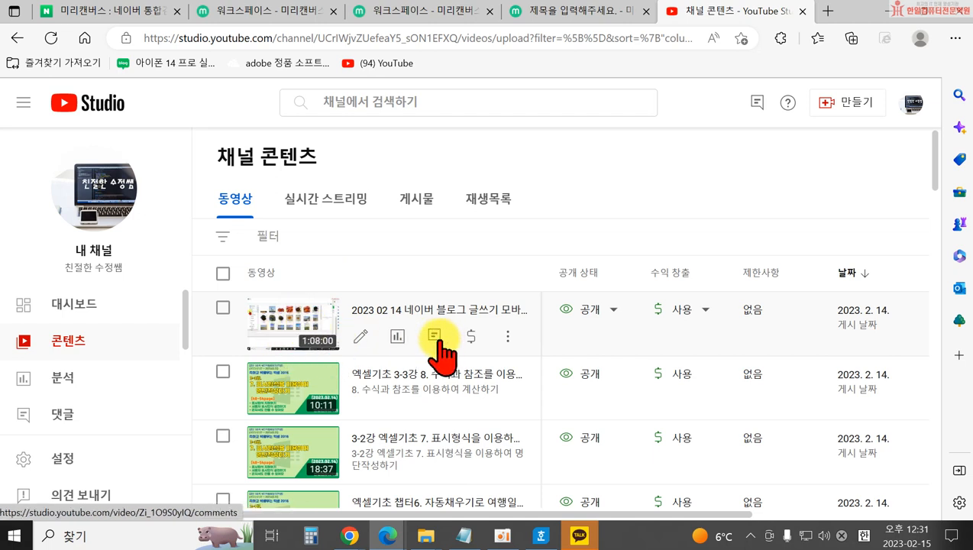
click(506, 336)
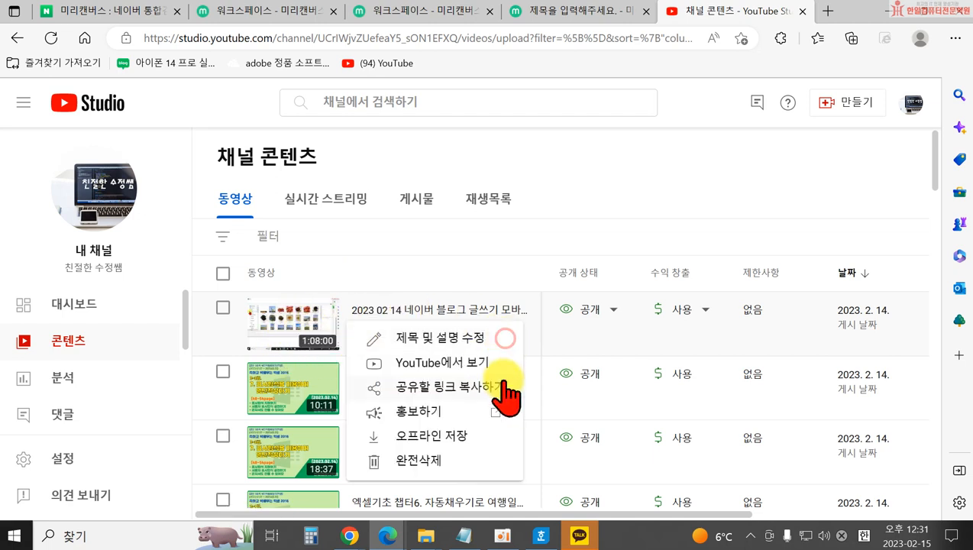
click(452, 393)
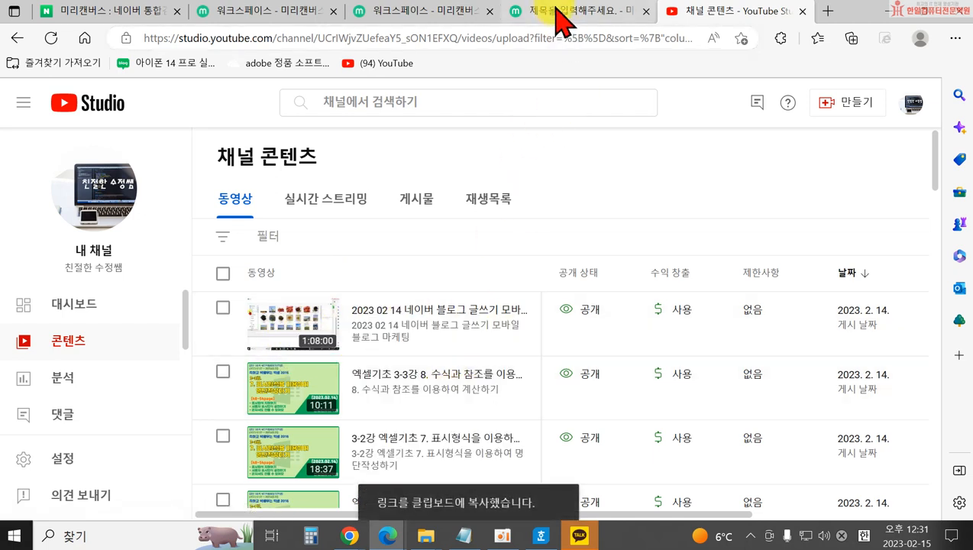
click(558, 14)
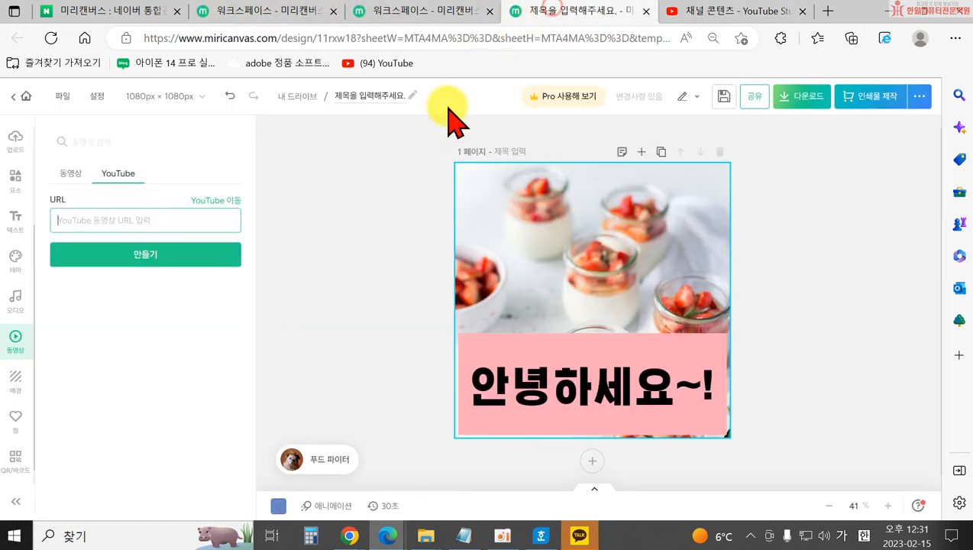
Paste the YouTube link, embed the video on the card, and move it up-left.
right_click(108, 220)
click(142, 264)
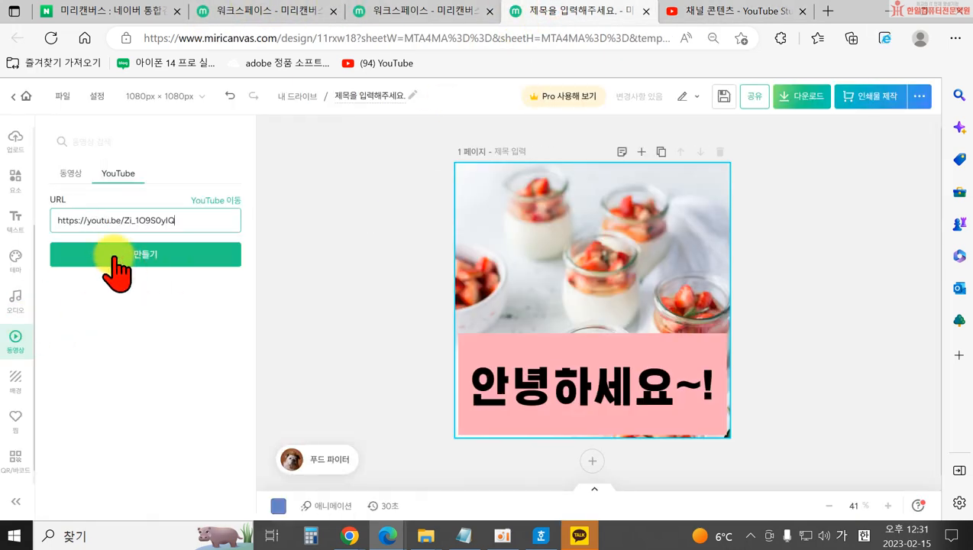
click(115, 255)
click(416, 367)
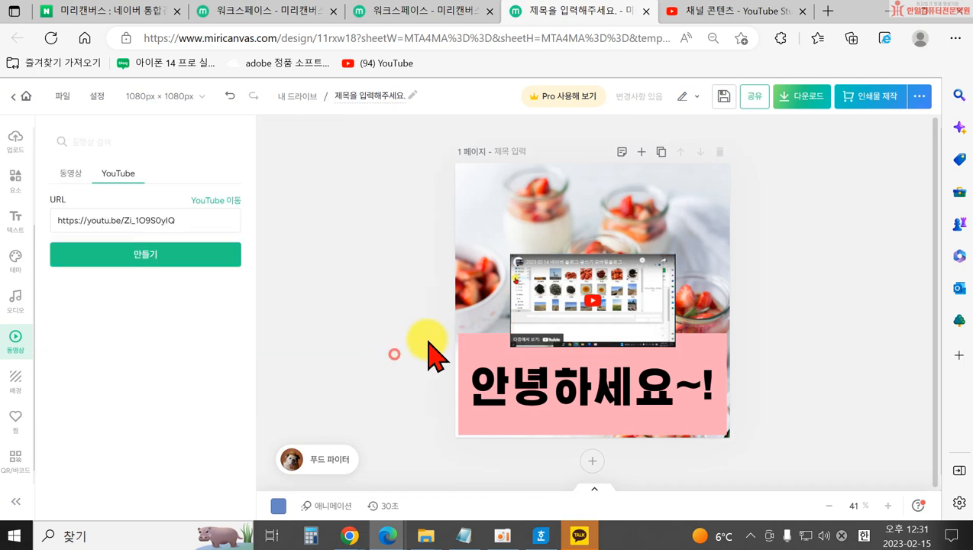
drag(558, 319, 511, 294)
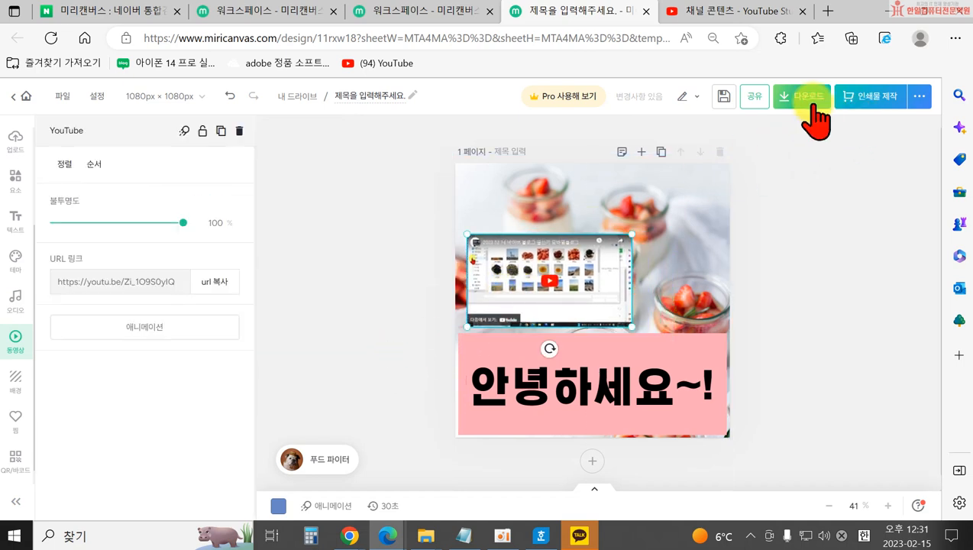
Check the MP4 download option, then delete the embedded YouTube video from the card.
click(810, 98)
click(672, 223)
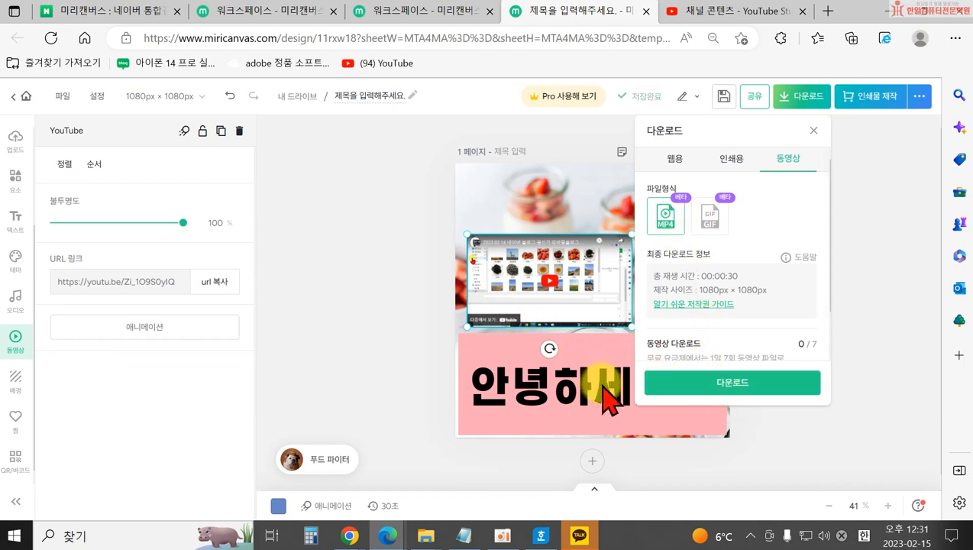
scroll(649, 309, down, 1)
click(353, 305)
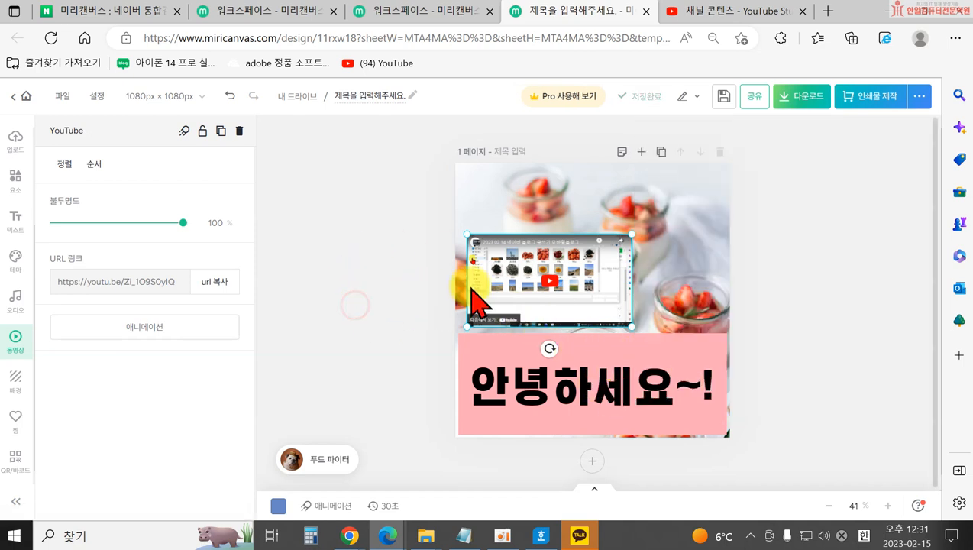
key(Delete)
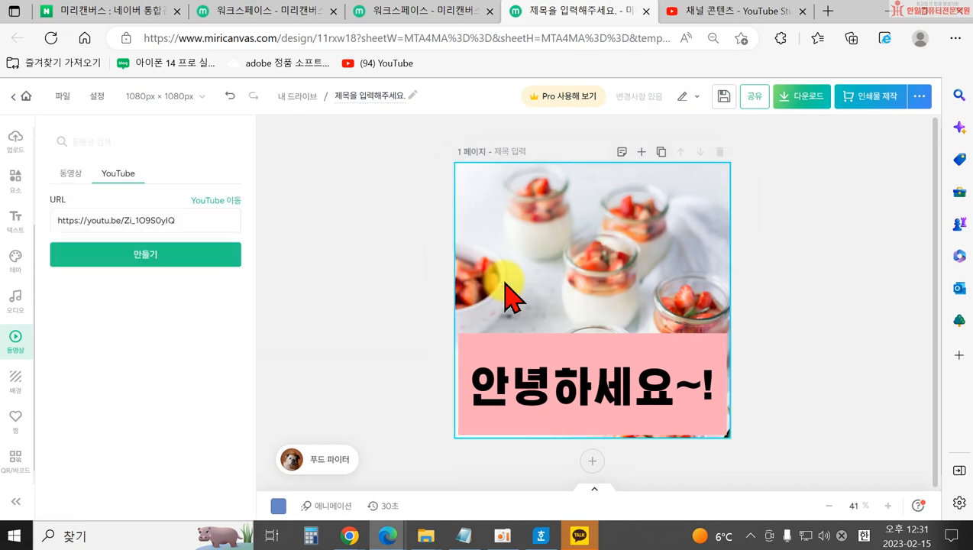
click(353, 336)
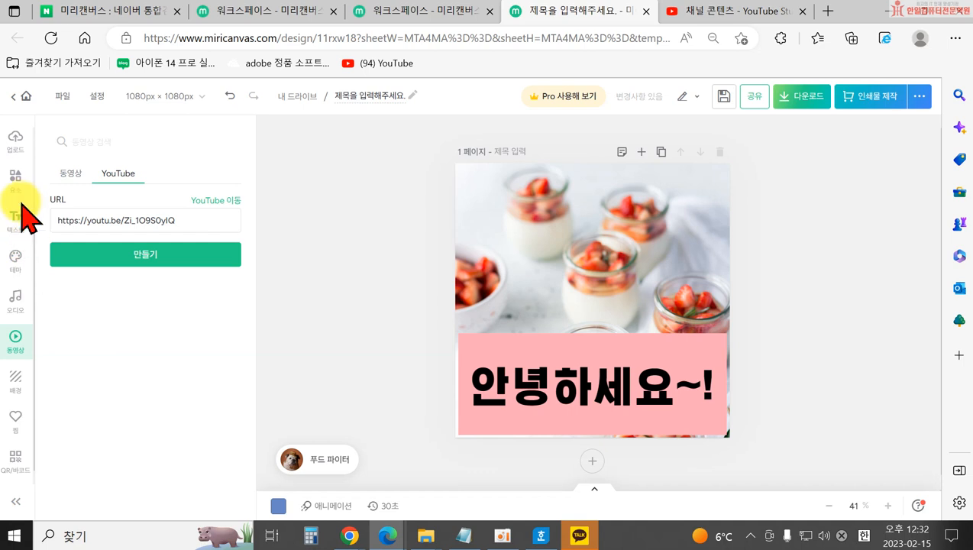
Select the strawberry dessert photo on the card and delete it.
scroll(29, 275, up, 3)
click(13, 266)
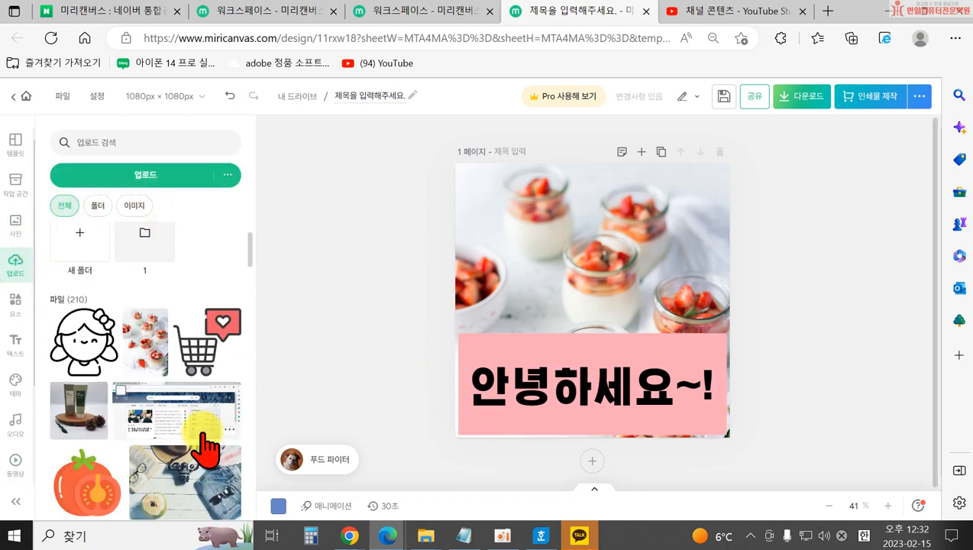
scroll(117, 380, down, 3)
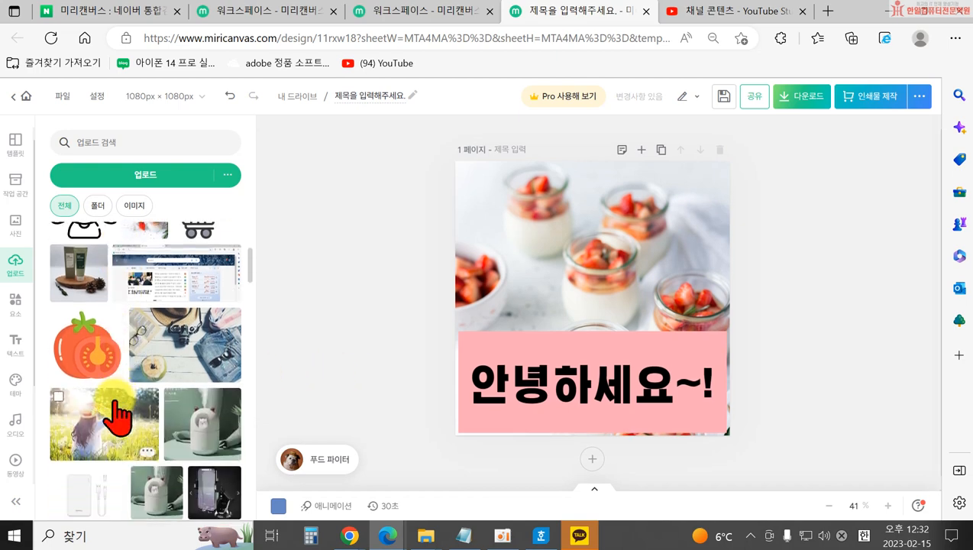
scroll(118, 415, down, 3)
scroll(21, 336, down, 2)
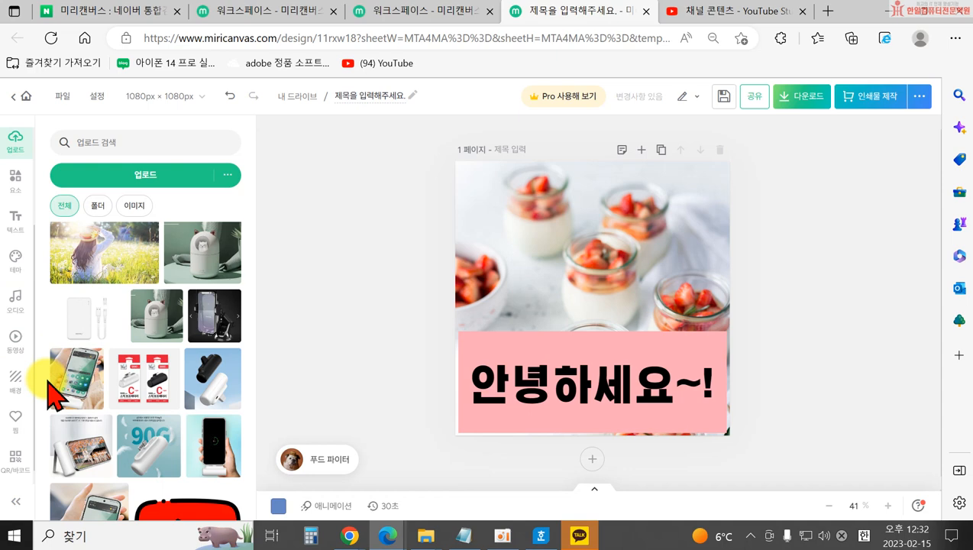
click(574, 253)
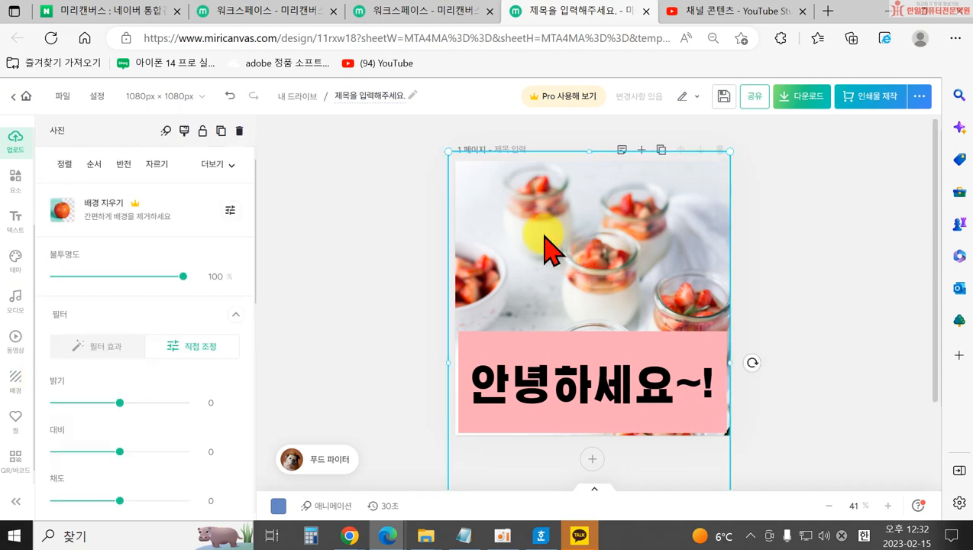
key(Delete)
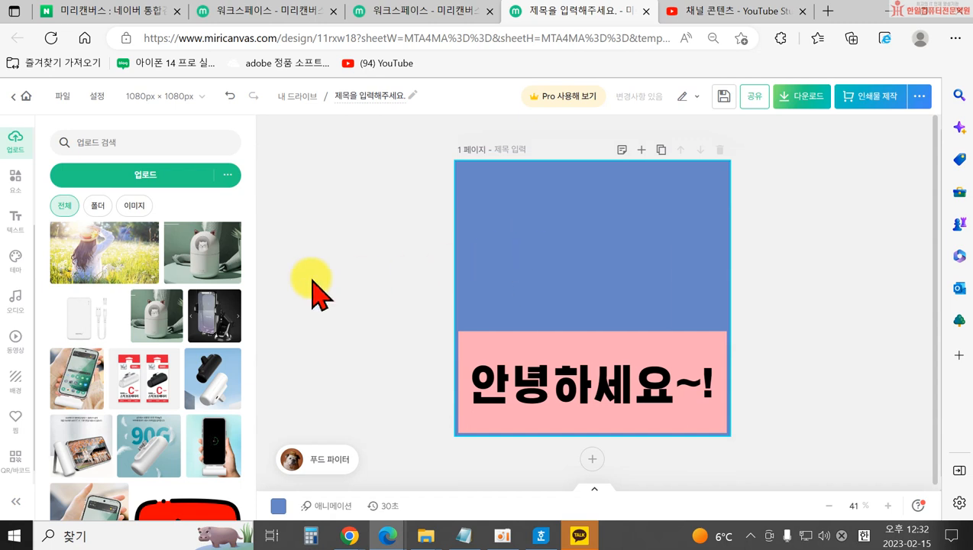
Try light blue, purple, orange and green solid backgrounds, ending on peach.
click(13, 382)
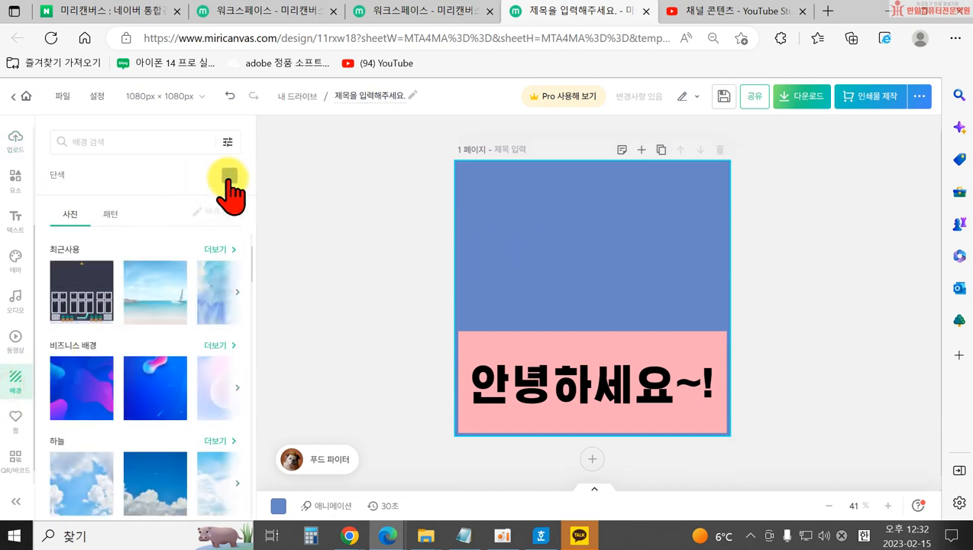
click(228, 177)
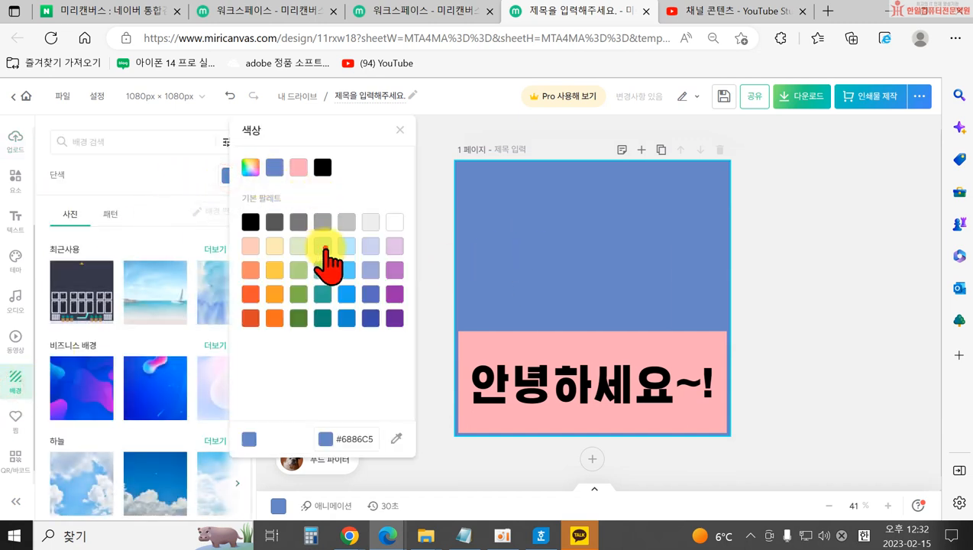
click(346, 244)
click(376, 246)
click(395, 245)
click(396, 224)
click(393, 272)
click(274, 296)
click(298, 294)
click(247, 245)
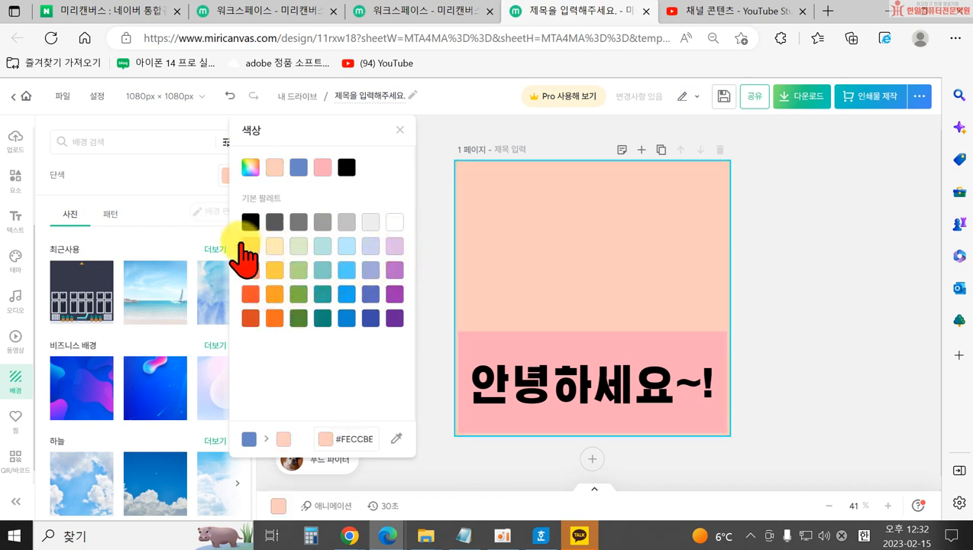
click(170, 165)
Set the beach photo as the background and fade it to 70% opacity.
scroll(141, 321, down, 3)
scroll(122, 336, down, 2)
click(98, 299)
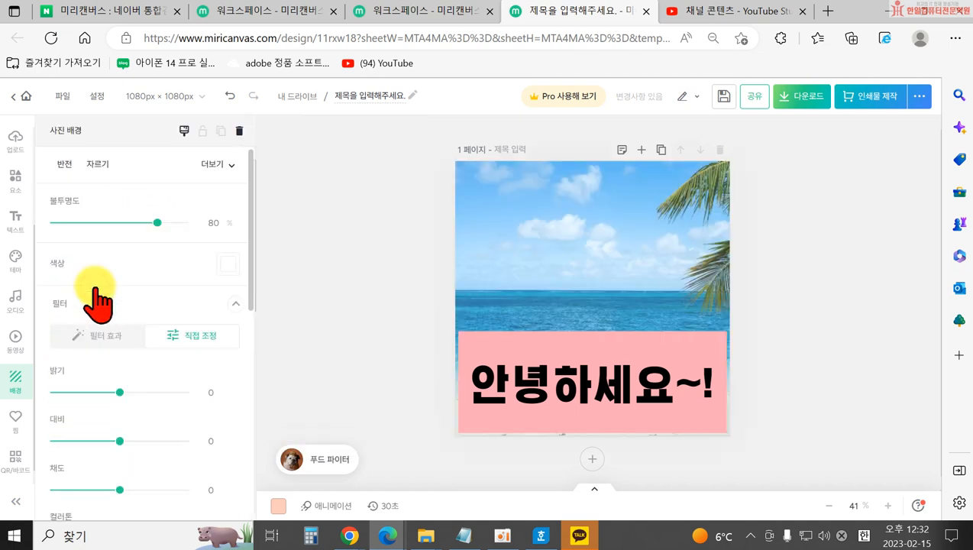
mouse_move(156, 222)
mouse_down()
mouse_move(87, 223)
mouse_move(145, 223)
mouse_up()
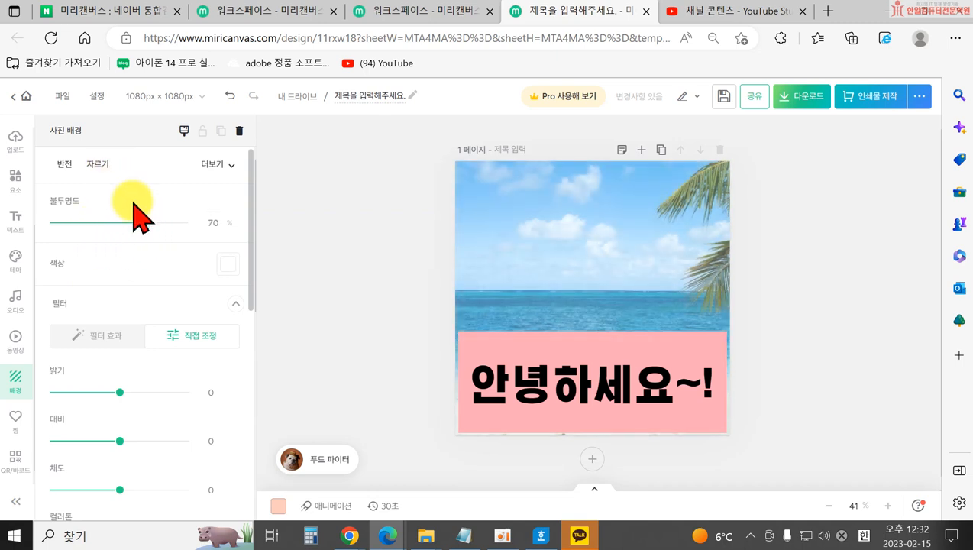
Apply the green gingham pattern background at 18% opacity and 151% pattern size.
click(283, 233)
click(108, 215)
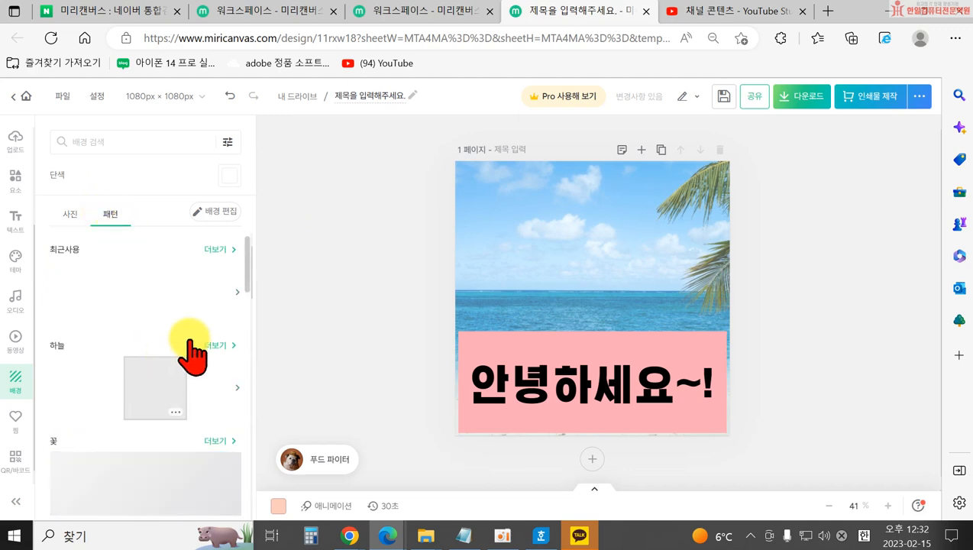
click(146, 314)
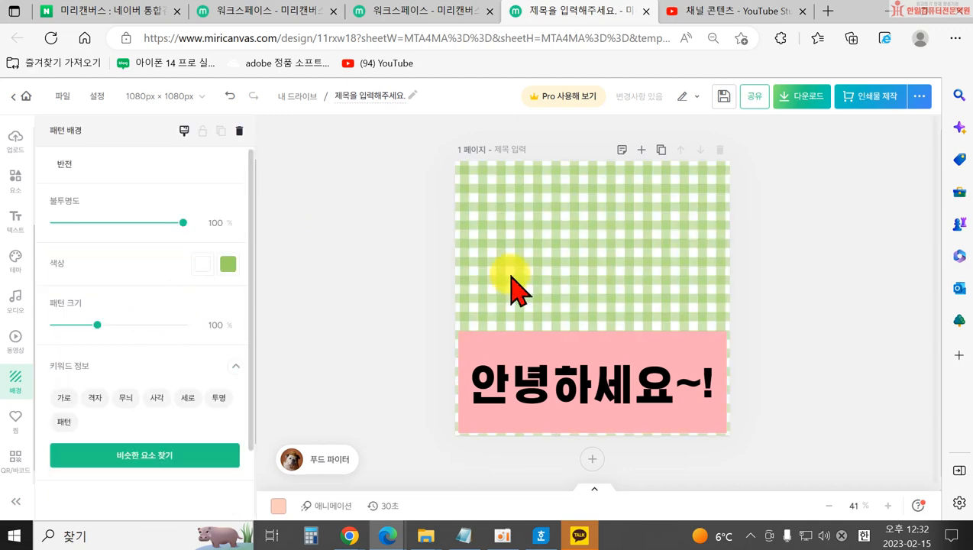
drag(179, 222, 99, 223)
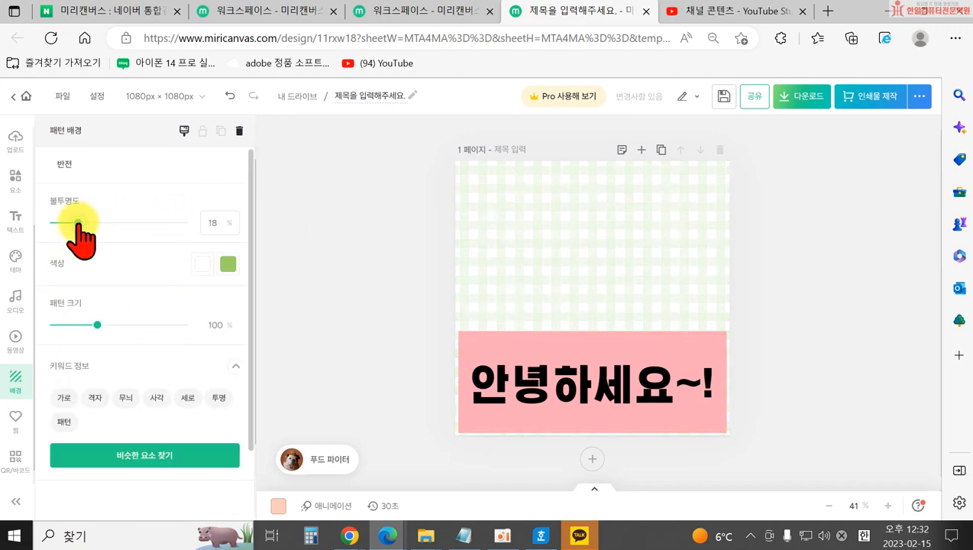
drag(96, 327, 140, 341)
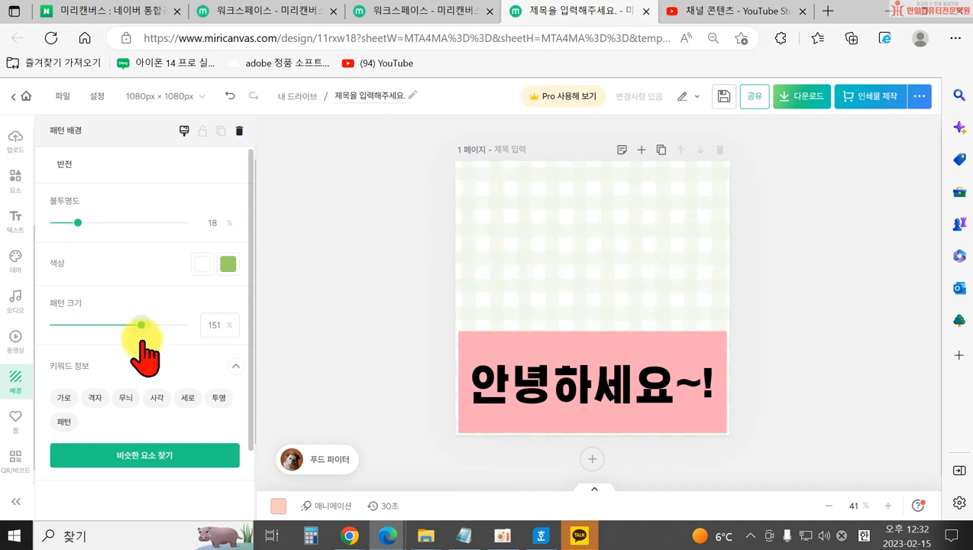
Browse the background pattern list, then open the favourites collection.
click(339, 315)
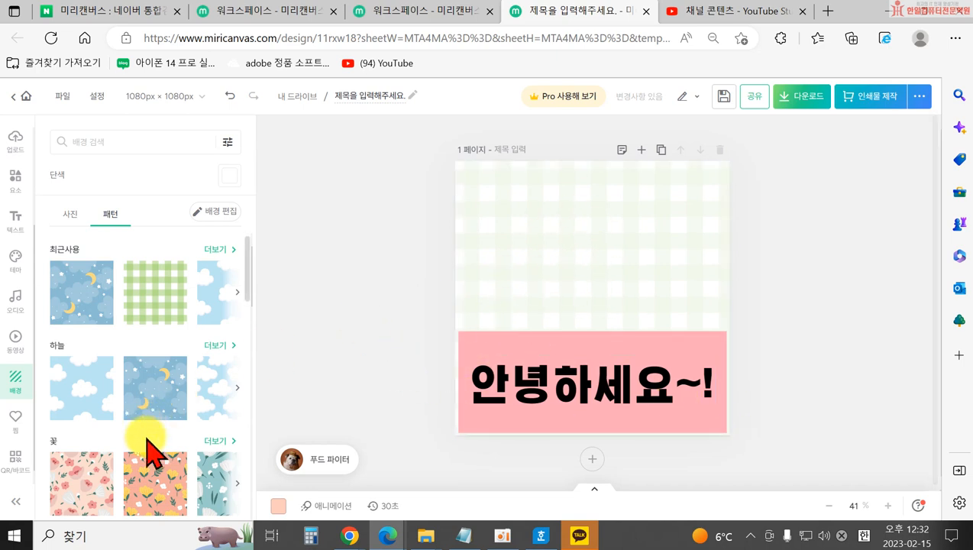
scroll(82, 337, down, 3)
scroll(217, 336, down, 5)
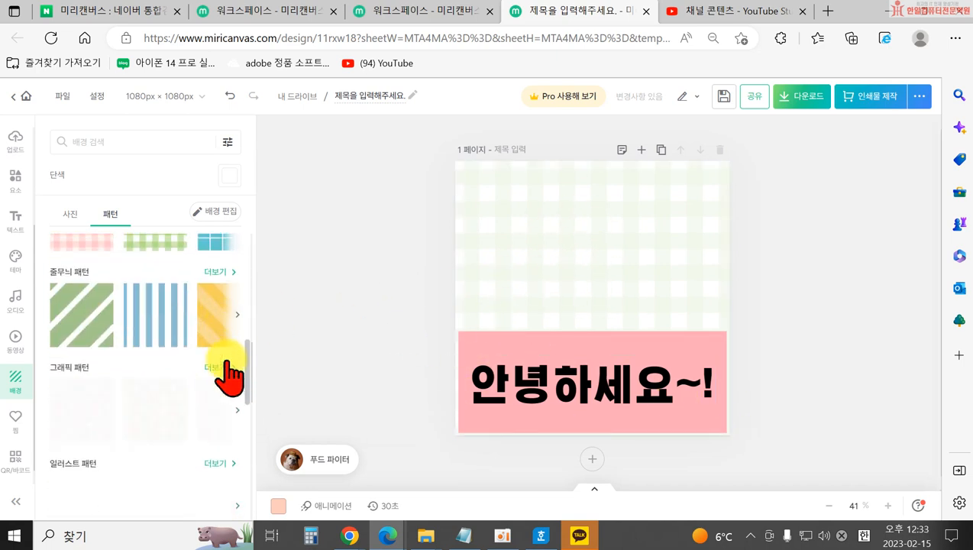
scroll(184, 417, down, 4)
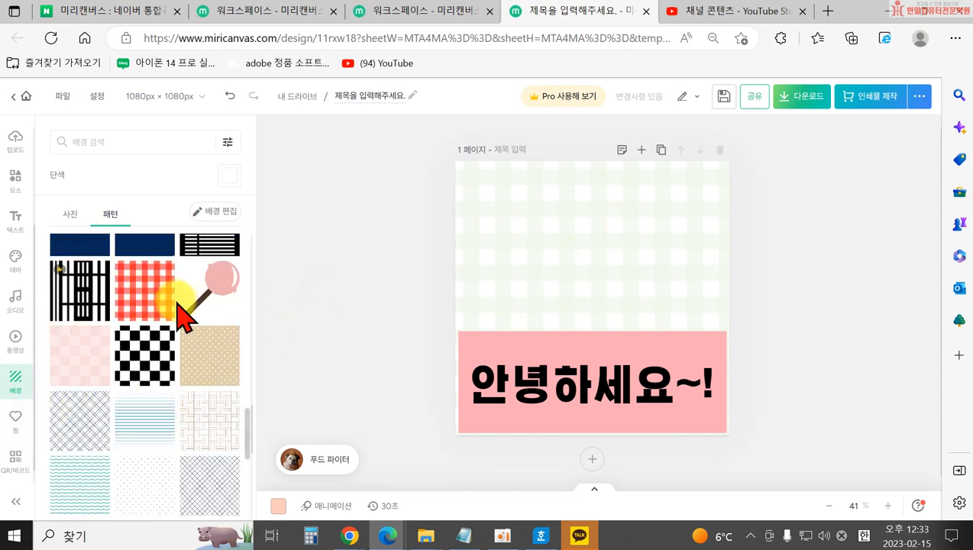
click(15, 428)
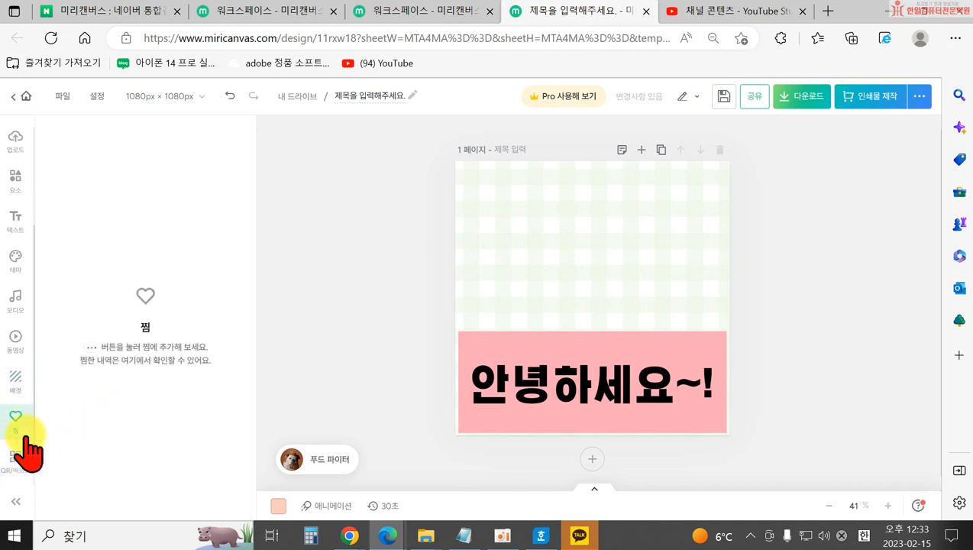
Start a new QR code and focus its URL field.
click(17, 461)
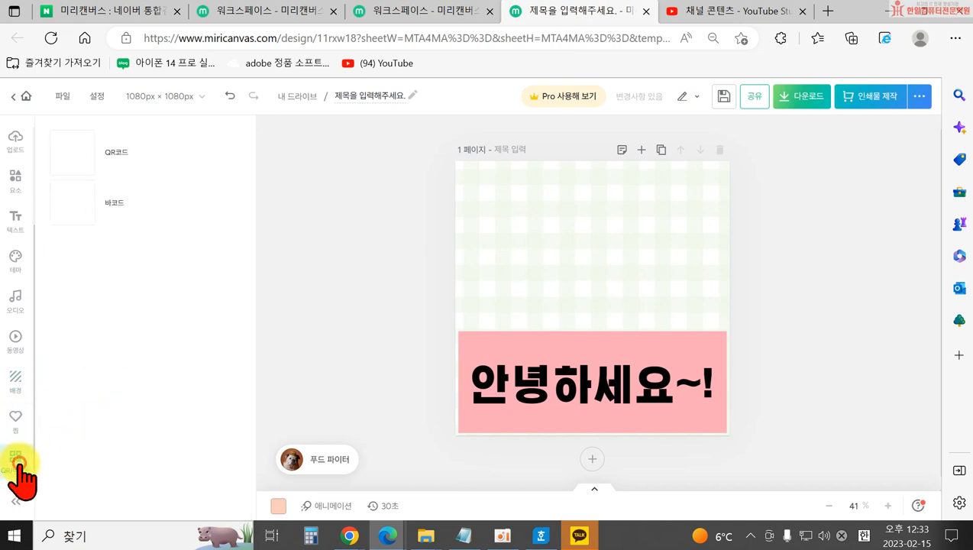
click(95, 160)
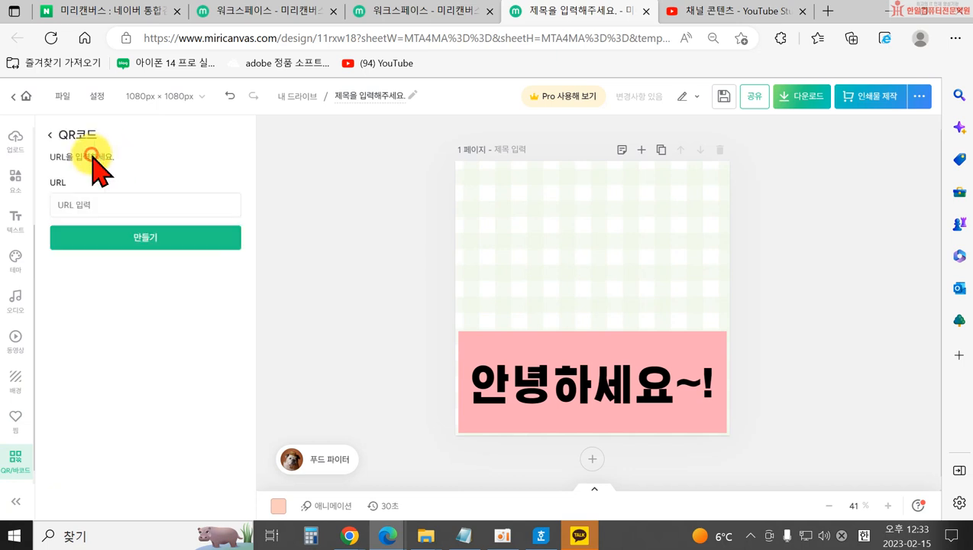
click(95, 207)
Copy the second video's share link in YouTube Studio, then close that tab.
click(733, 14)
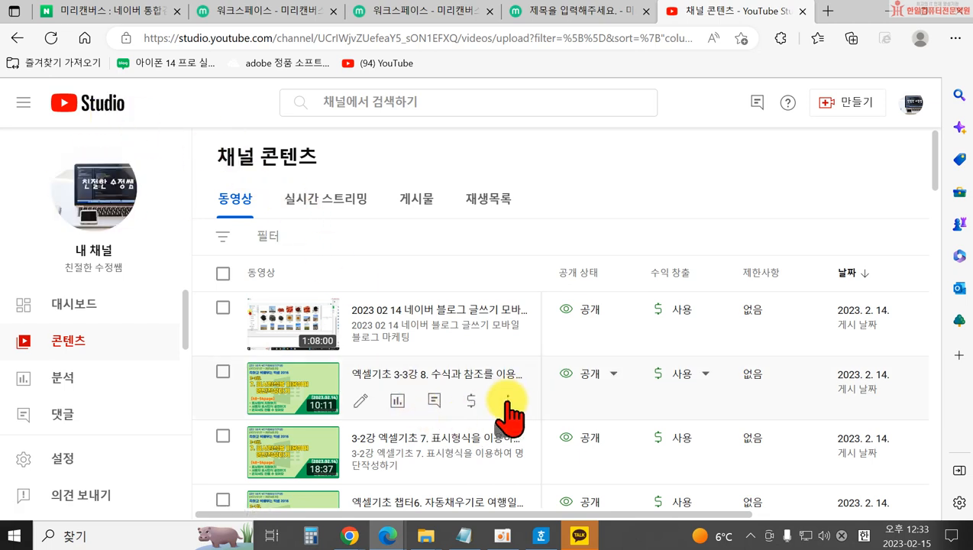
click(508, 400)
click(430, 376)
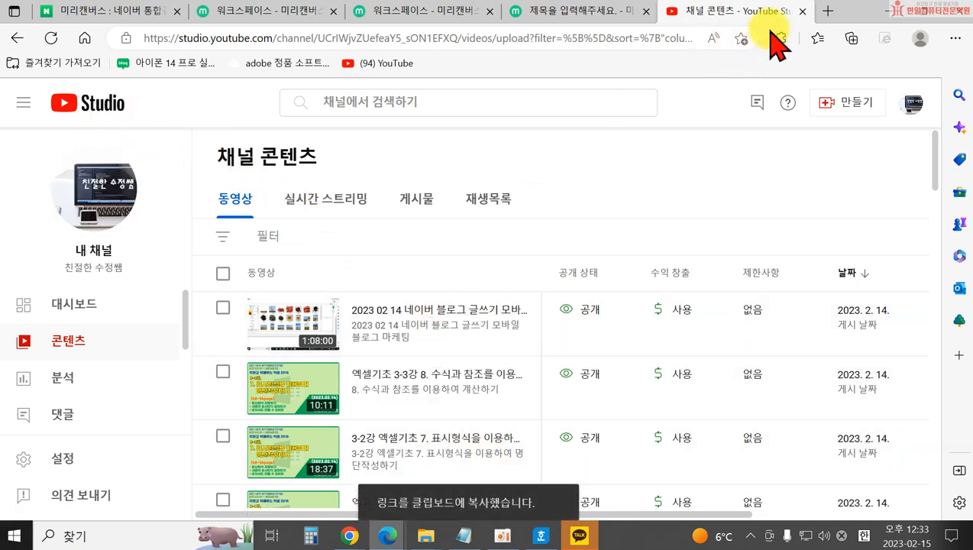
click(802, 11)
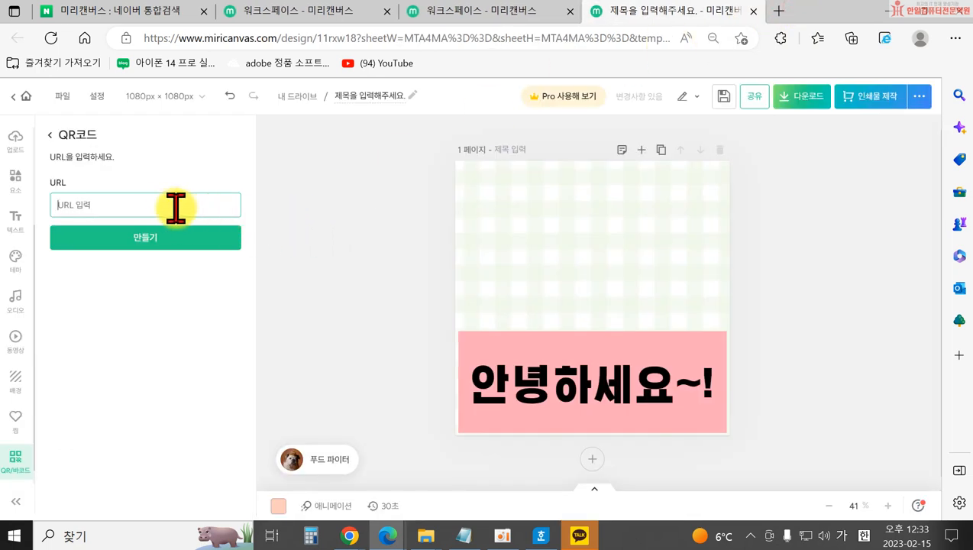
text(https://youtu.be/REFzeXxUdDI)
click(176, 237)
drag(590, 321, 670, 295)
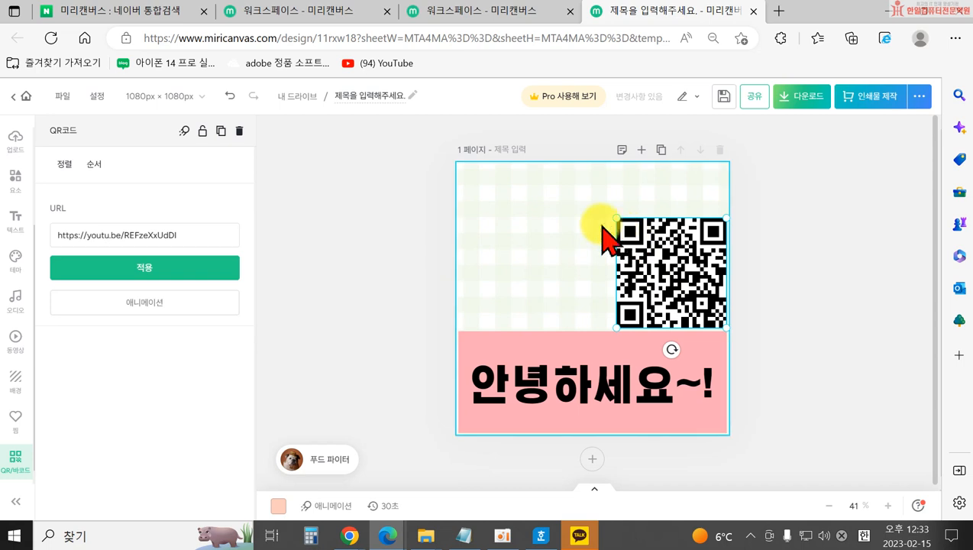
click(335, 278)
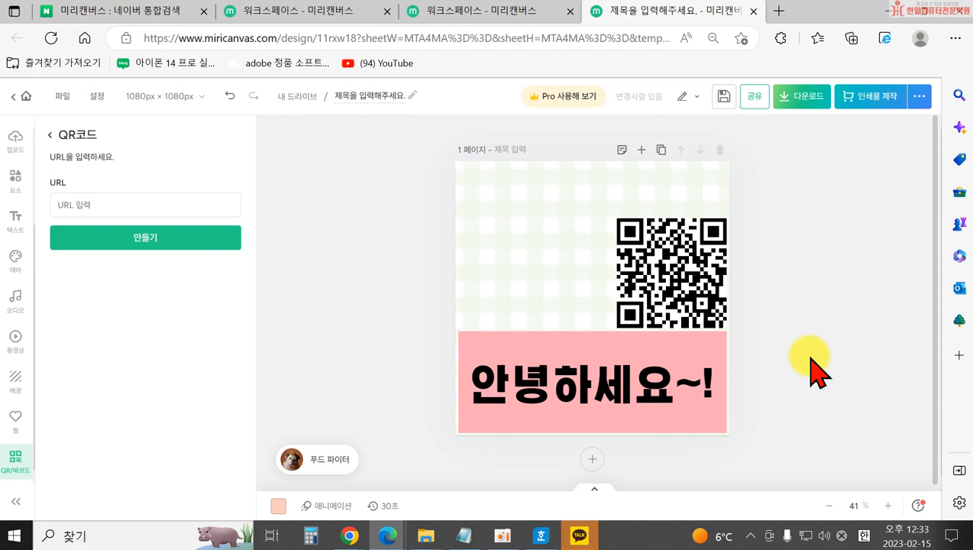
click(666, 284)
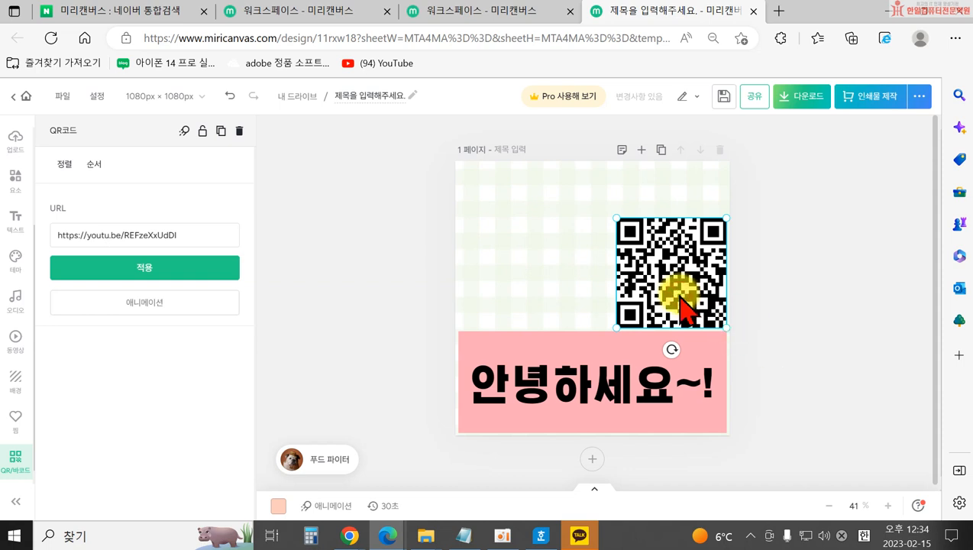
key(Delete)
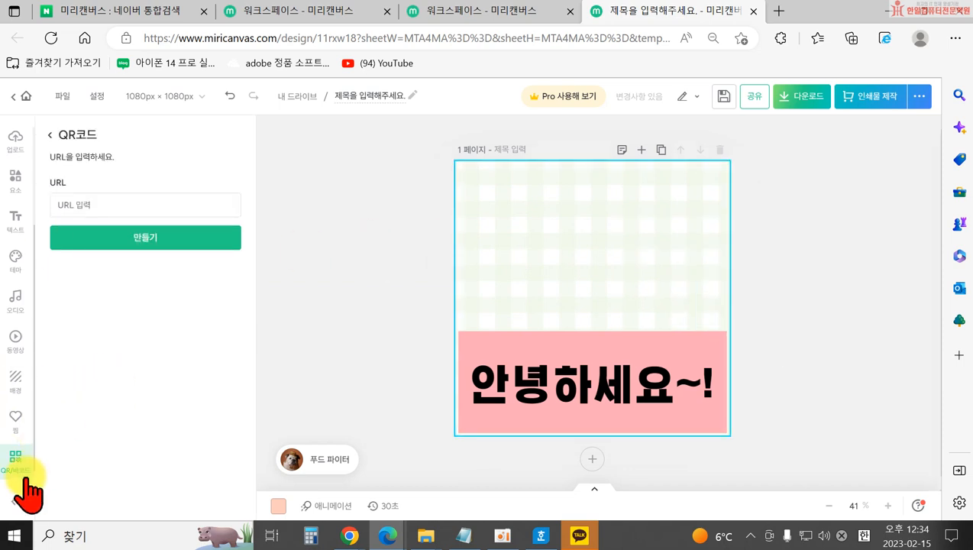
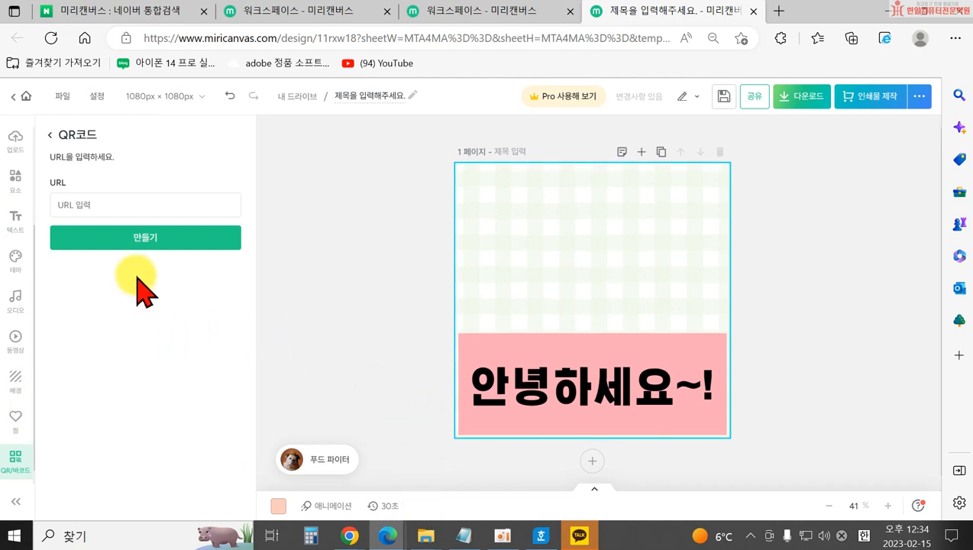
Back out of the QR code URL form to the QR코드/바코드 choice list.
click(49, 136)
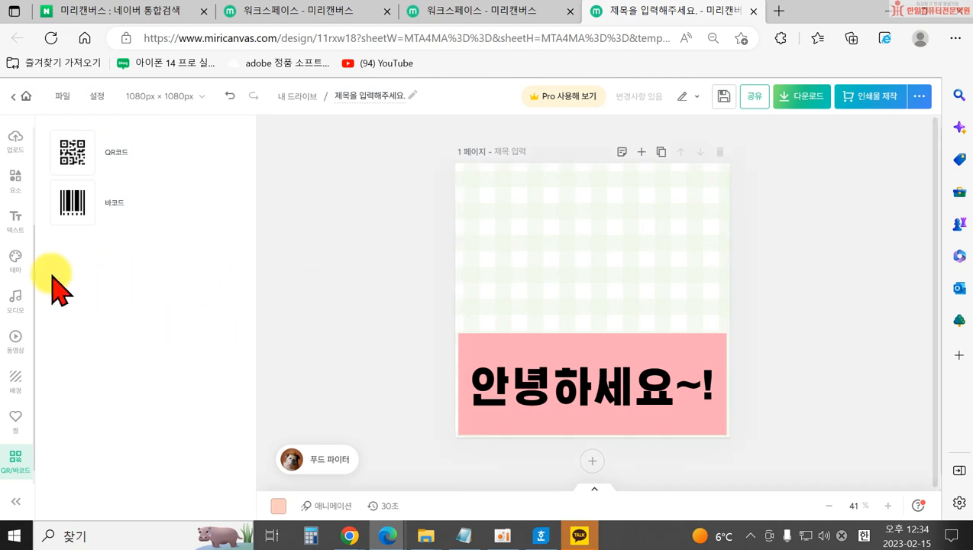
Search elements for 간식 and add a small ice cream cone at the upper left.
click(16, 180)
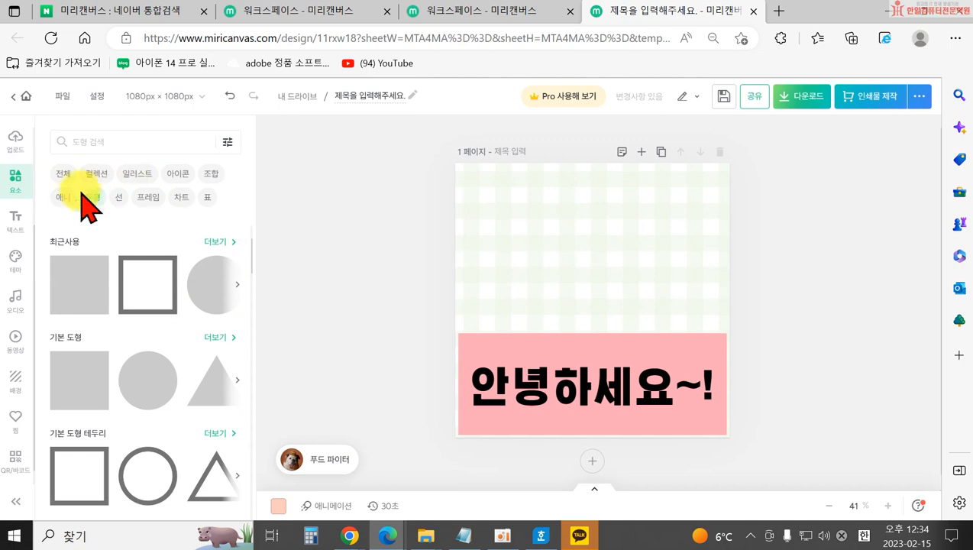
click(124, 142)
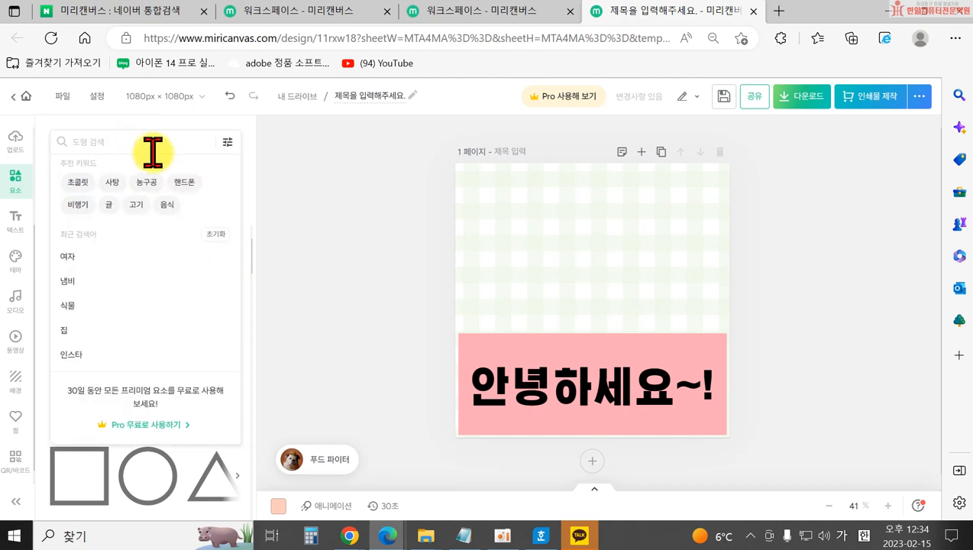
text(간식)
key(Return)
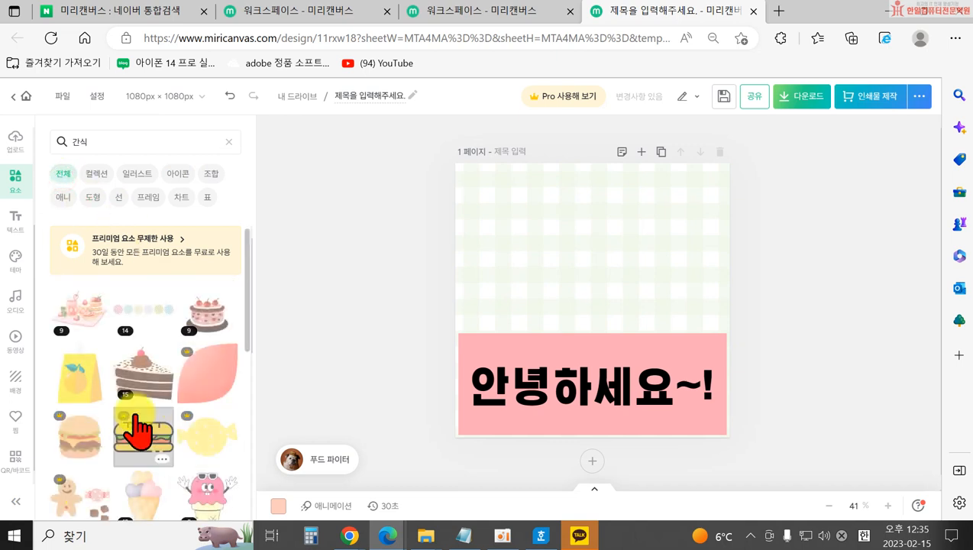
scroll(197, 412, down, 1)
scroll(198, 412, down, 6)
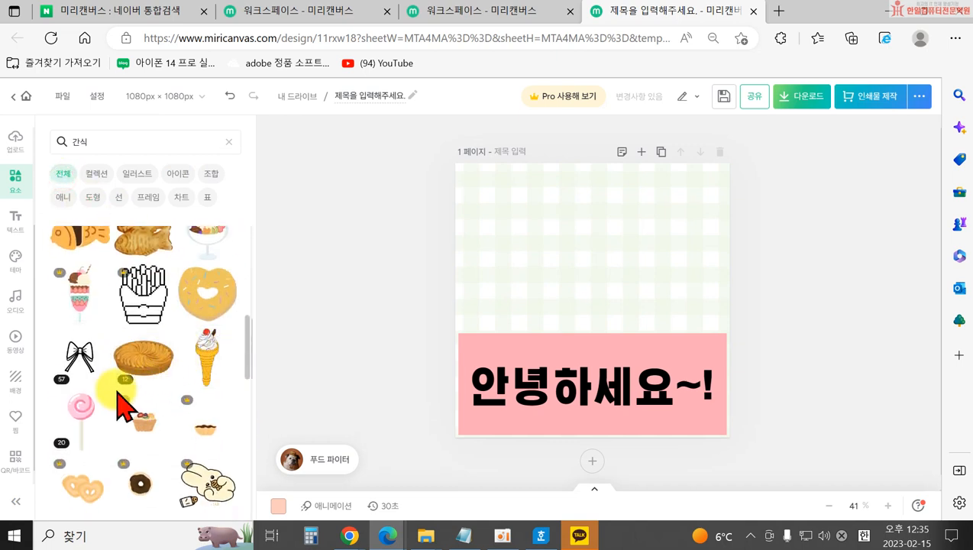
click(210, 374)
drag(561, 261, 503, 243)
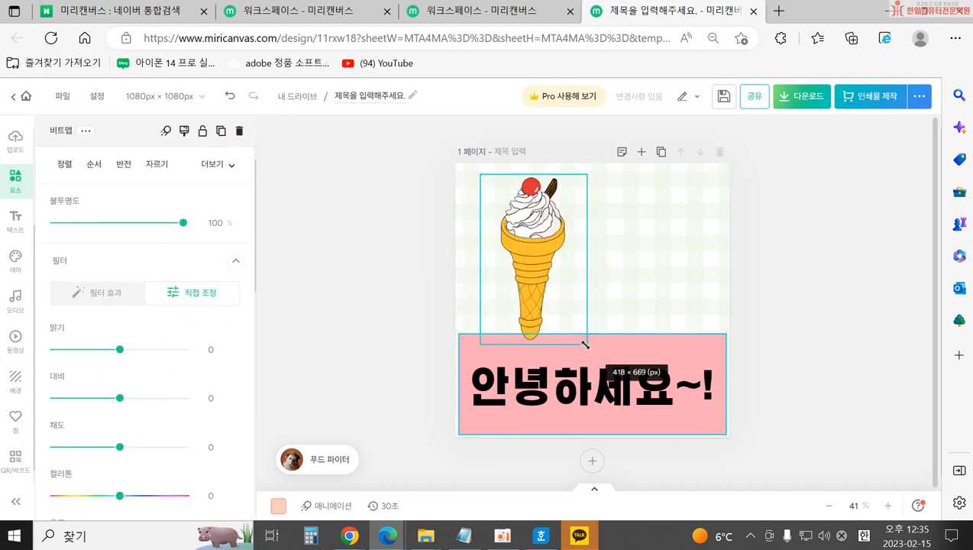
drag(583, 338, 522, 257)
click(355, 300)
Add the cream bun sticker just above the pink band.
scroll(138, 416, down, 10)
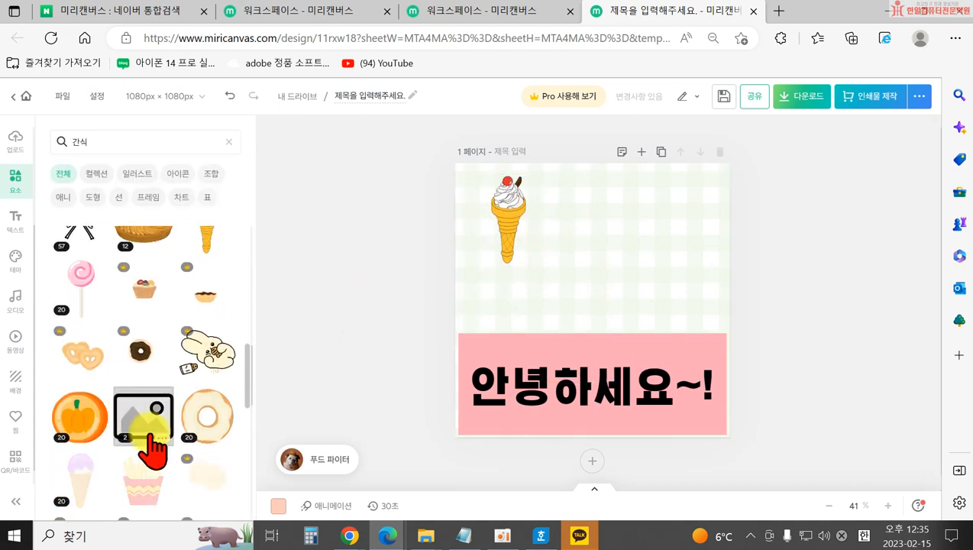
scroll(237, 393, down, 1)
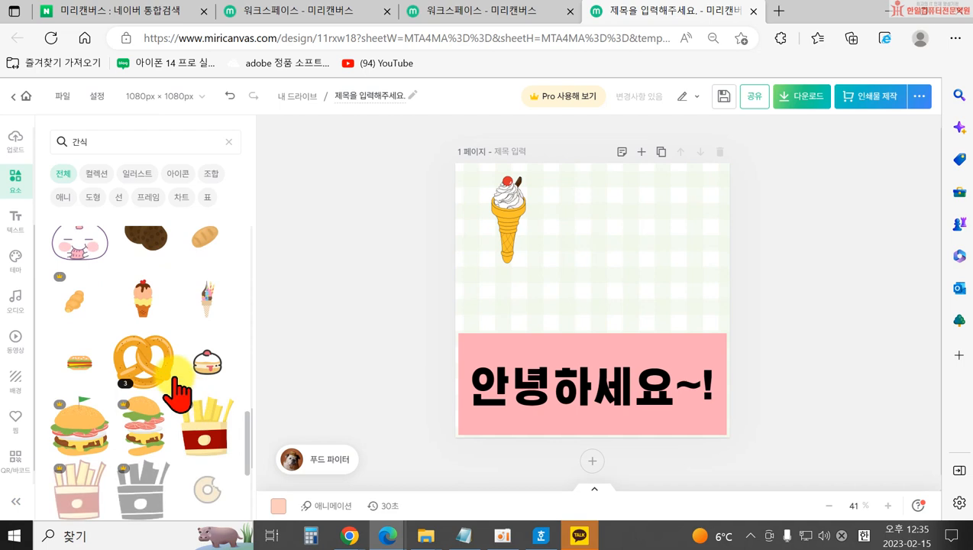
click(206, 374)
drag(569, 322, 533, 326)
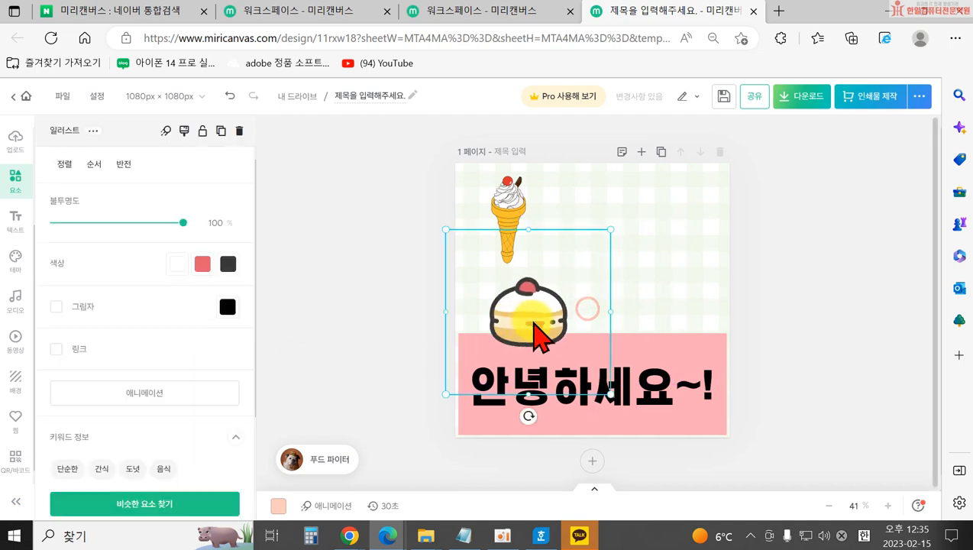
click(327, 331)
Add a bread loaf, shrink it and place it at the upper right.
scroll(203, 380, down, 10)
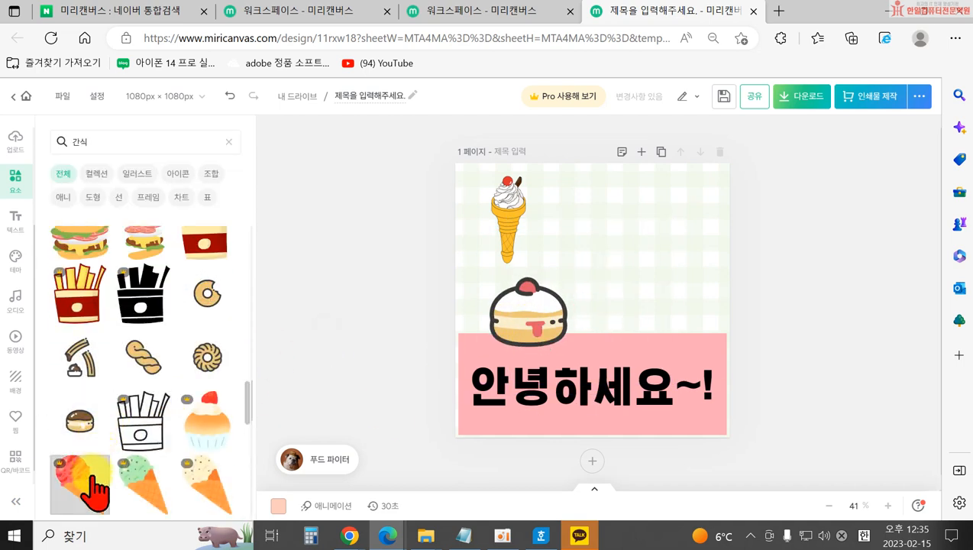
click(94, 305)
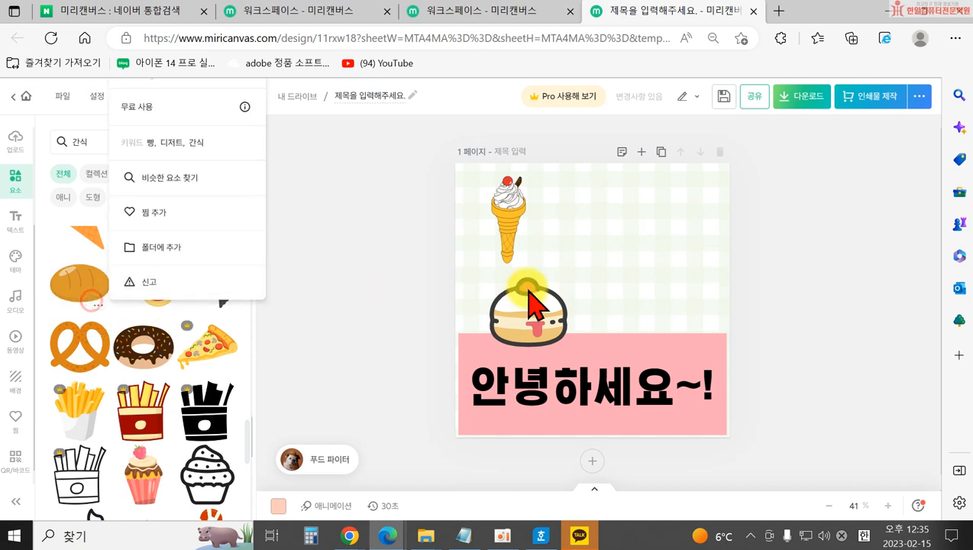
click(69, 282)
drag(68, 293, 675, 265)
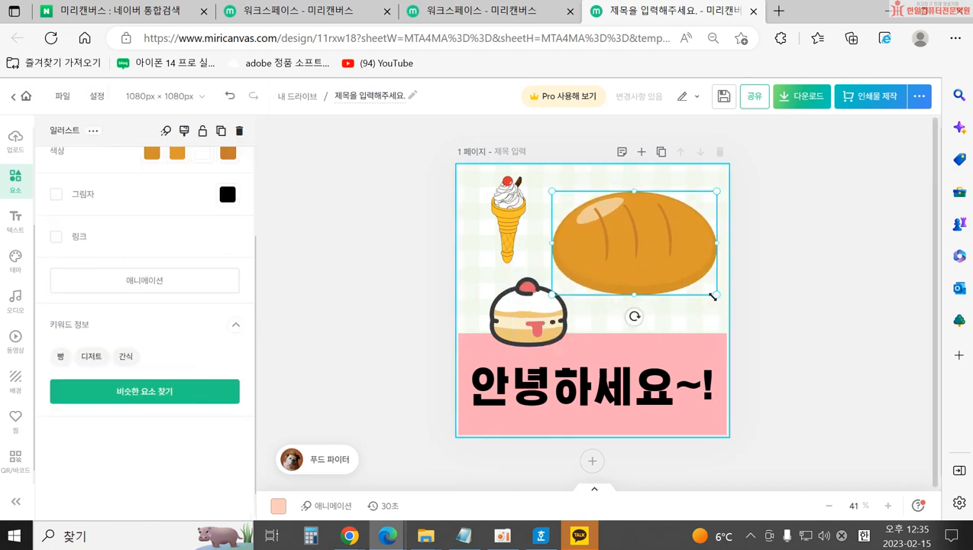
drag(710, 297, 673, 275)
drag(619, 243, 646, 257)
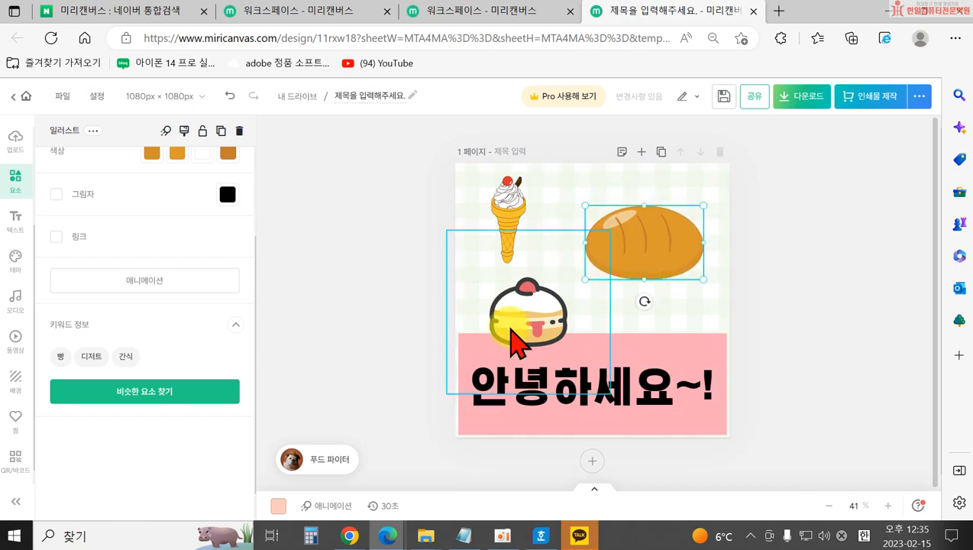
Preview the 페이드, 팝, 네온, 털어주기, 날아오기, 회전 and 굴러오기 page animations.
click(336, 506)
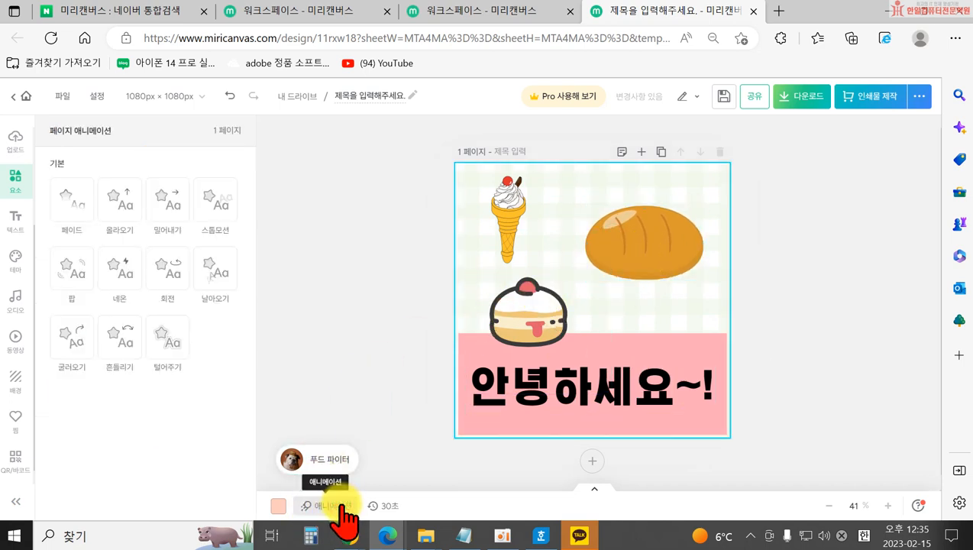
click(74, 218)
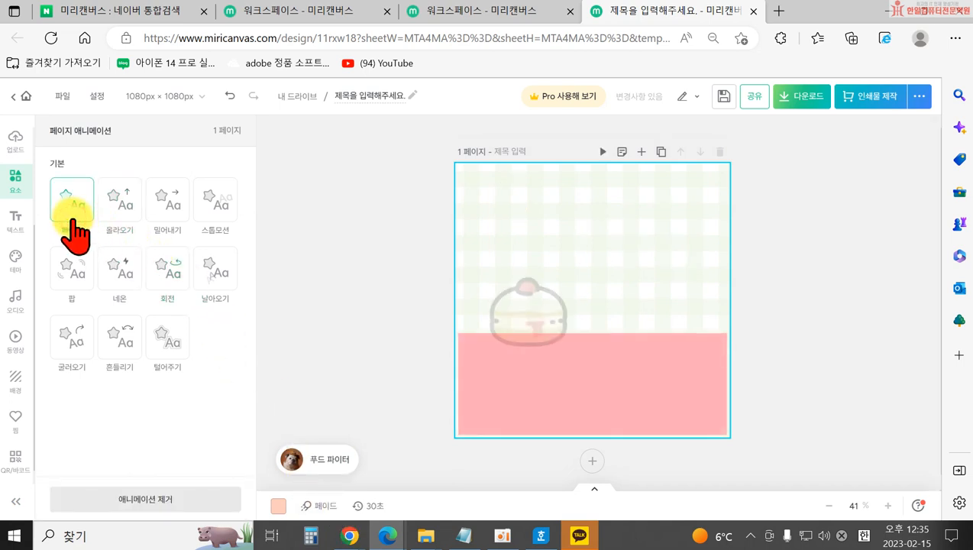
click(69, 271)
click(111, 284)
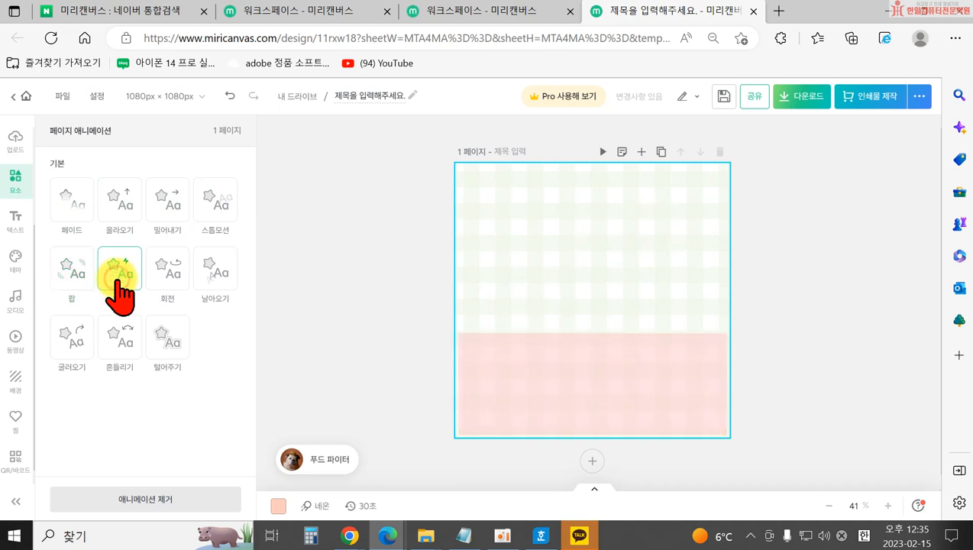
click(174, 353)
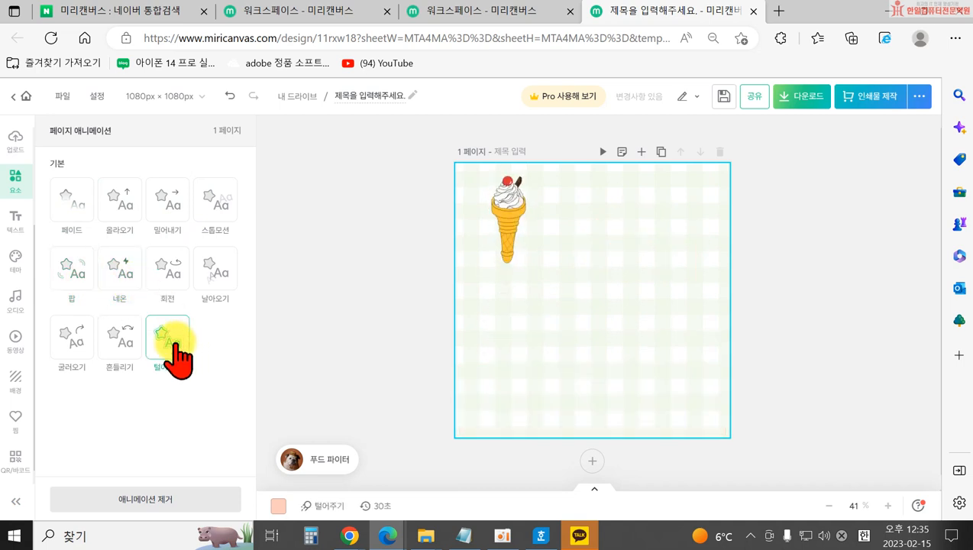
click(220, 283)
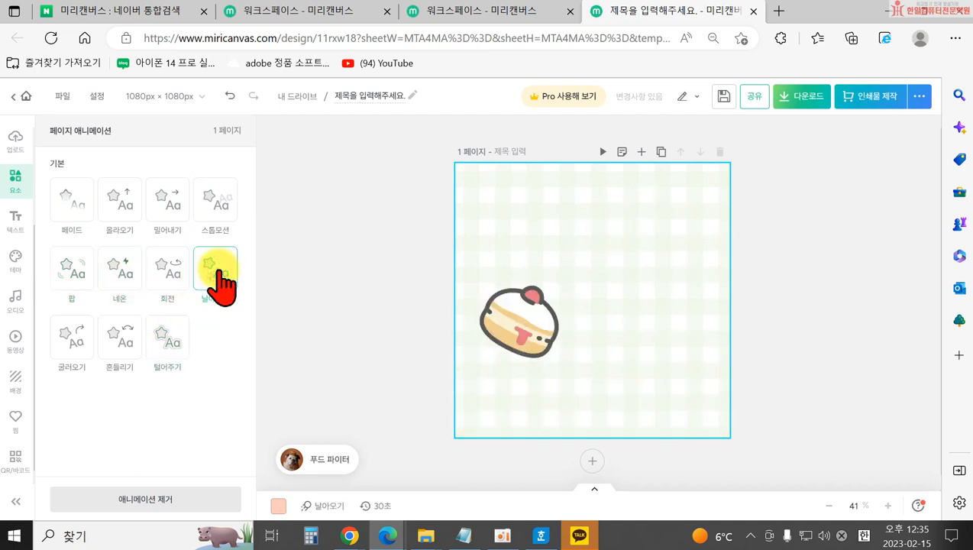
click(180, 276)
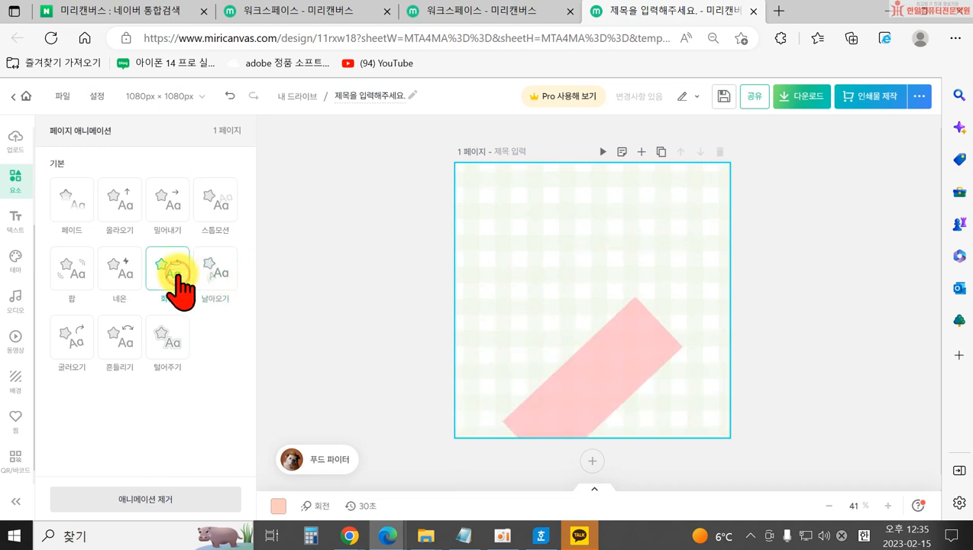
click(83, 348)
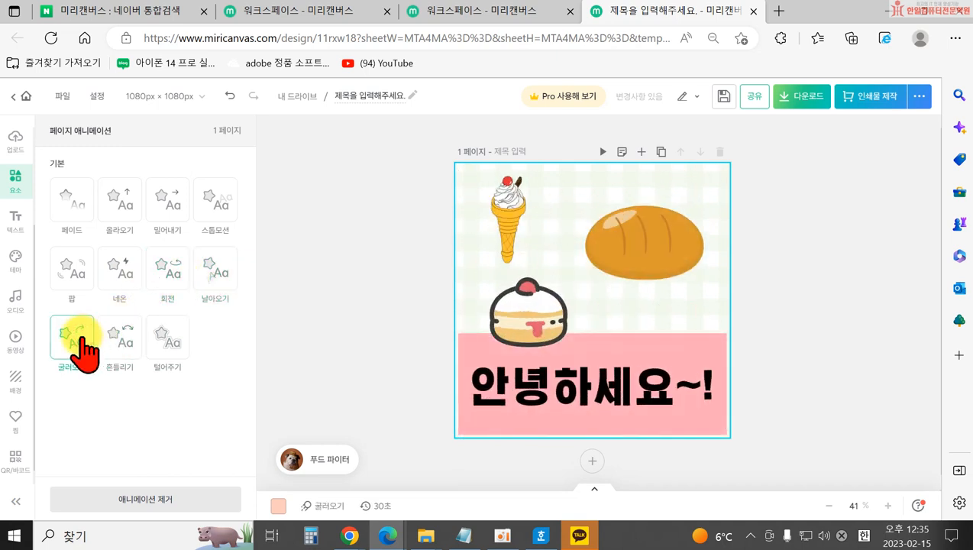
Apply the 스톱모션 page animation and check its 30-second play time.
click(214, 229)
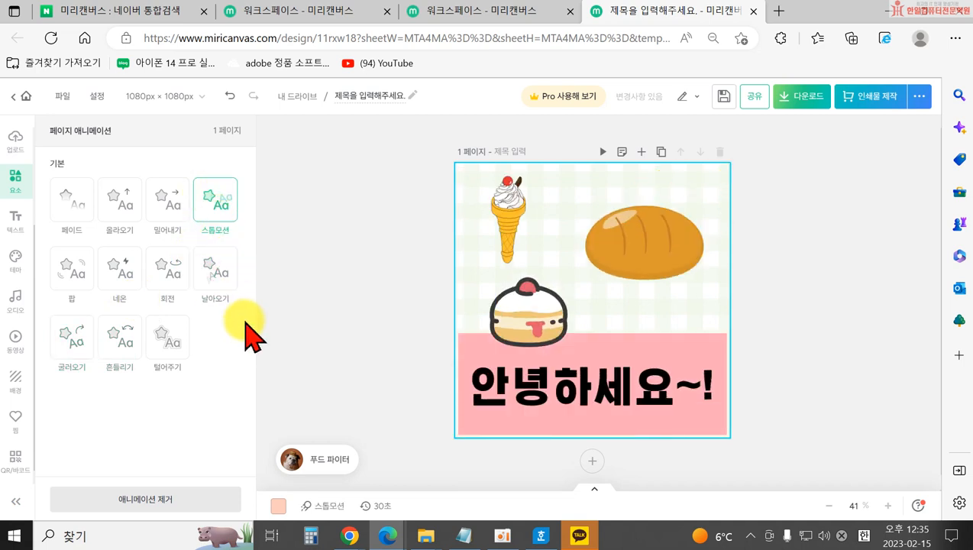
click(379, 507)
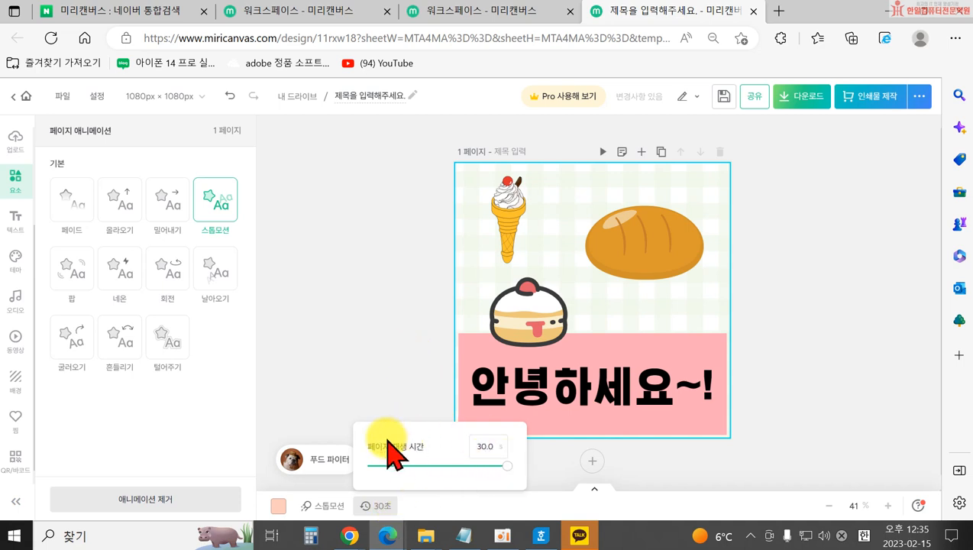
click(326, 275)
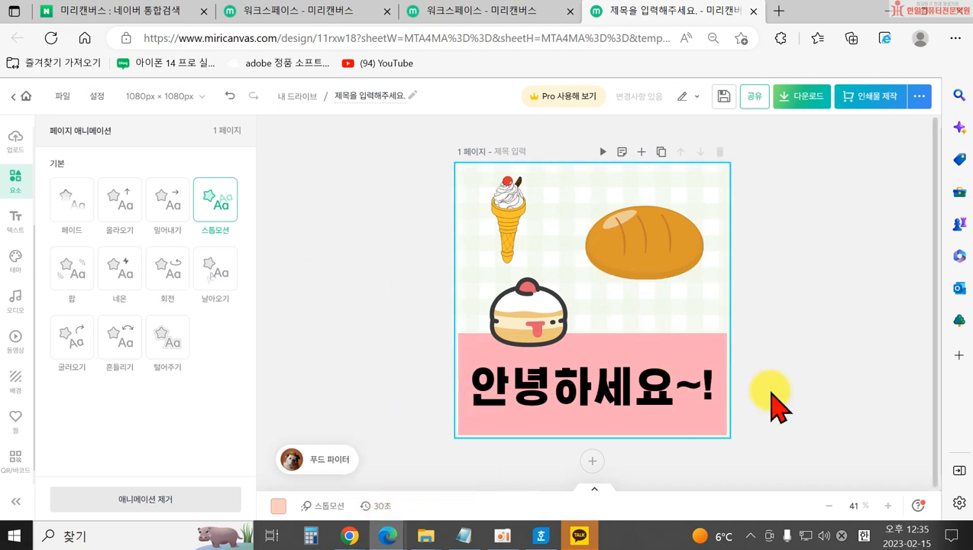
Choose GIF from the 동영상 formats in the download options.
click(812, 102)
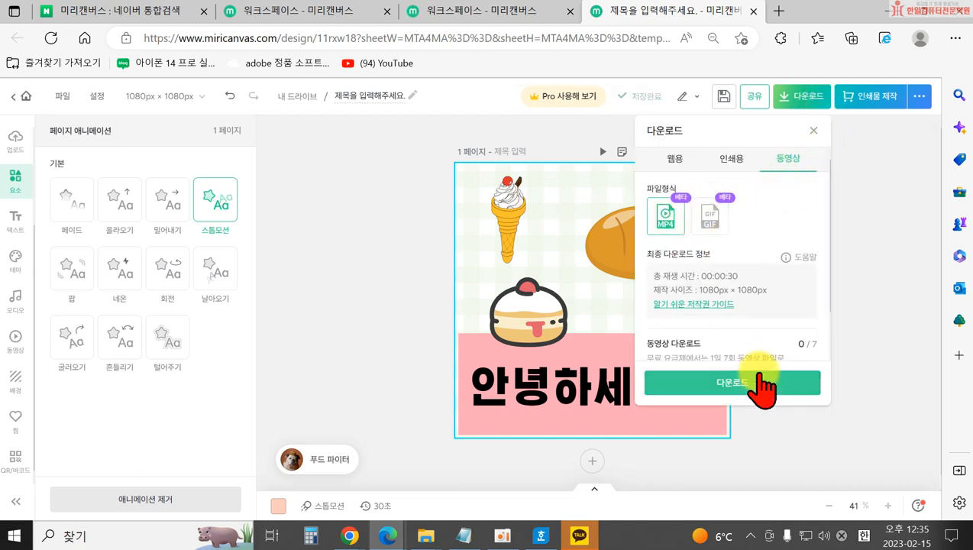
click(675, 160)
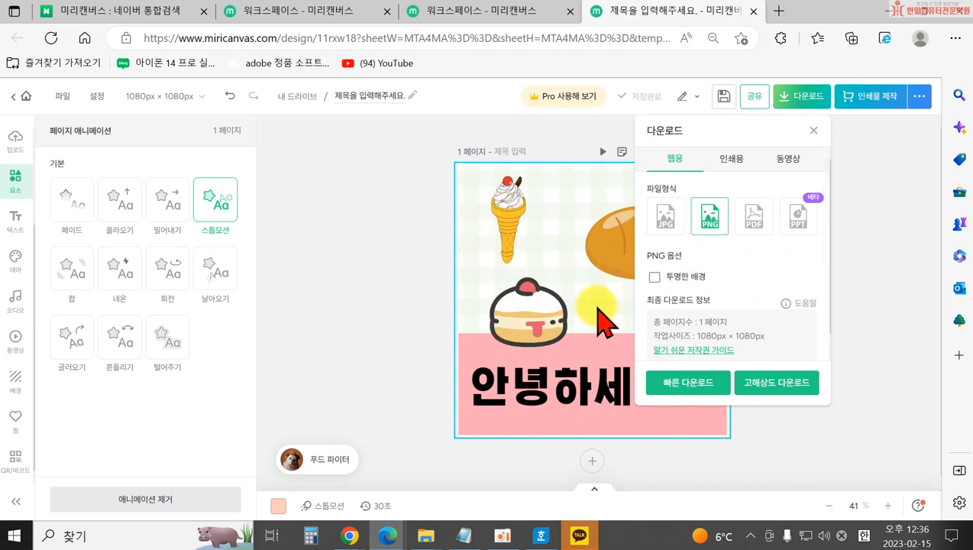
click(786, 161)
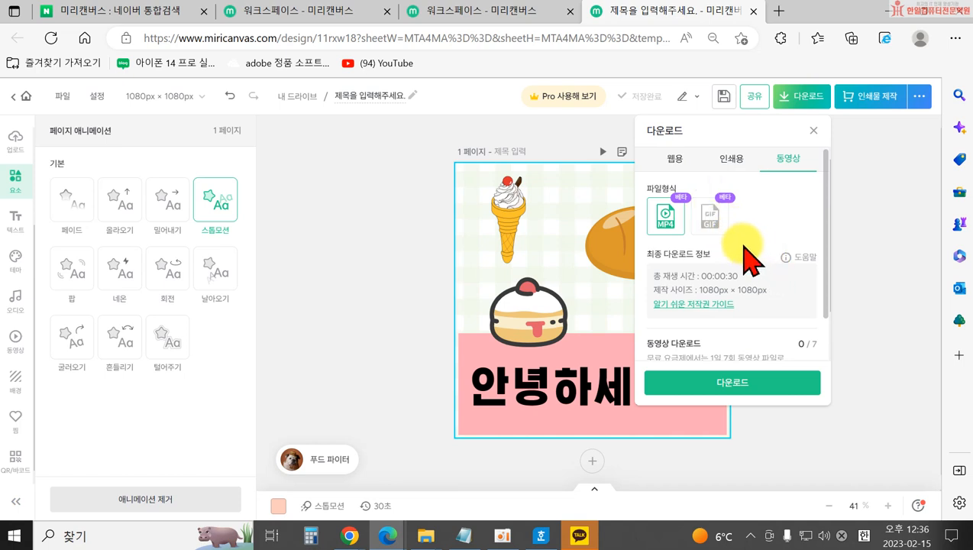
click(709, 227)
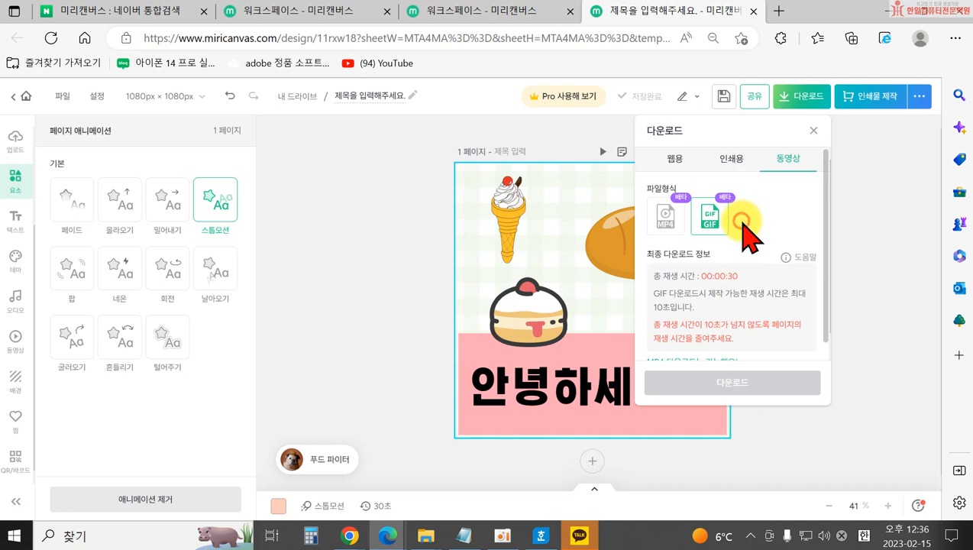
scroll(760, 351, down, 1)
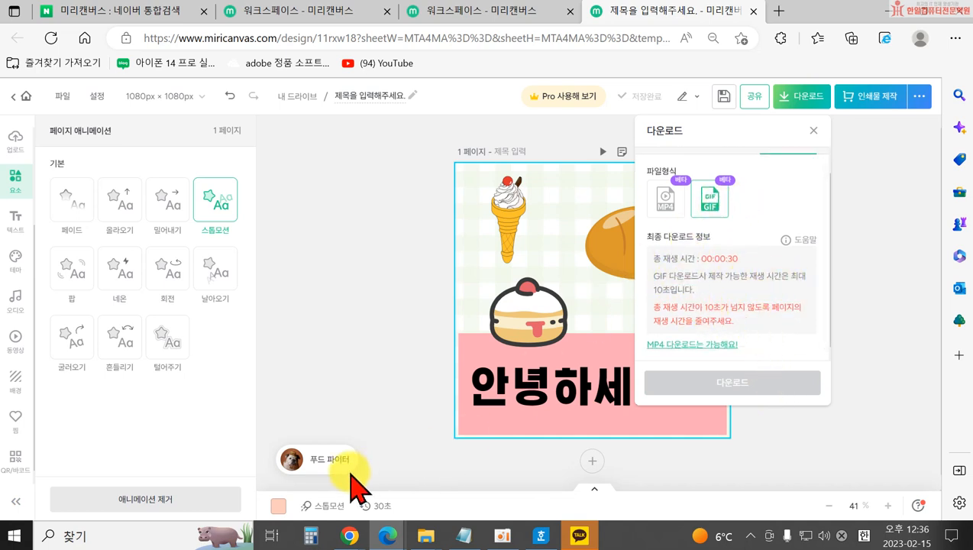
Change the page play time to 10 seconds and reopen the download options.
click(382, 508)
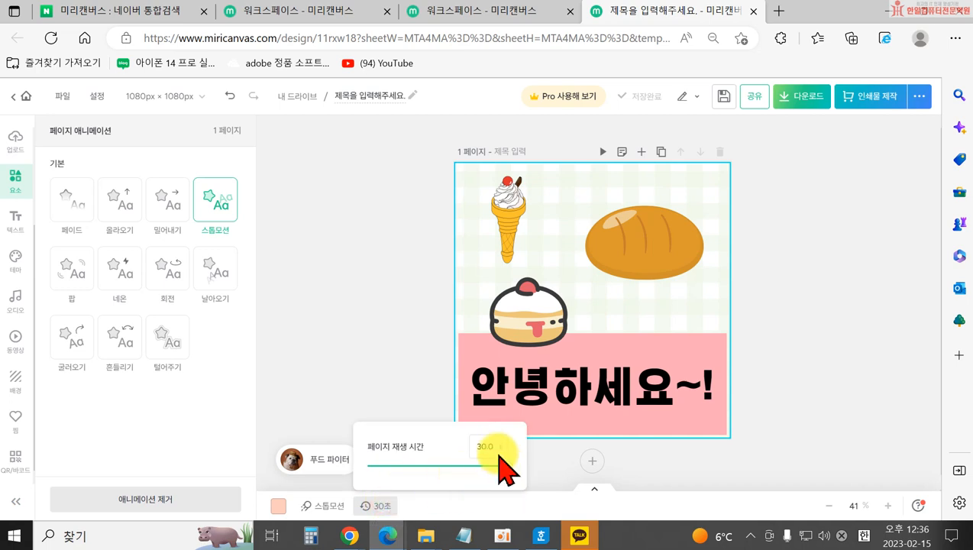
click(495, 446)
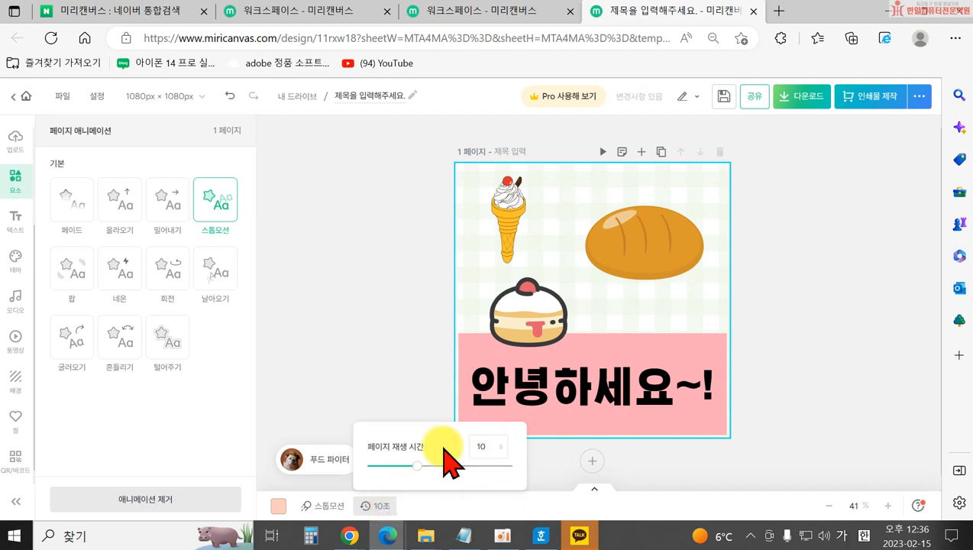
click(354, 340)
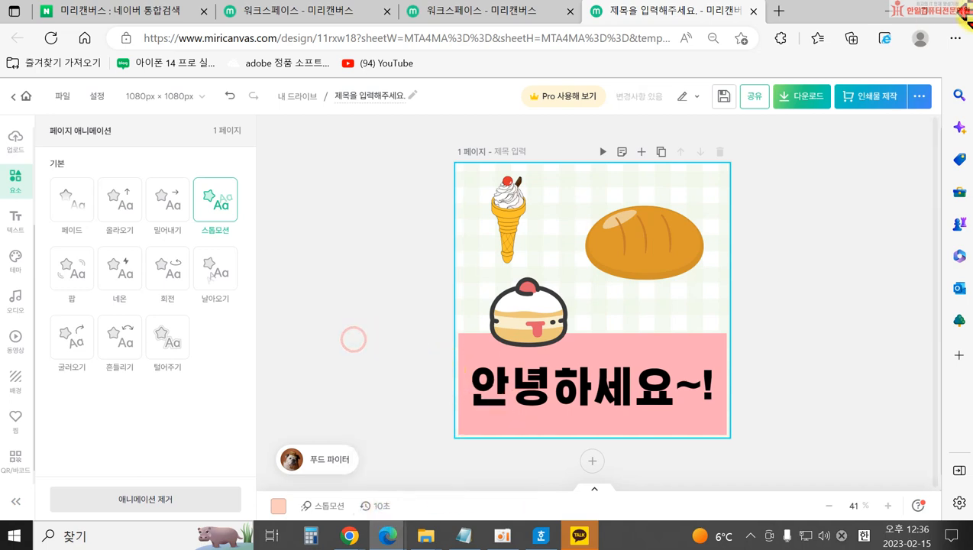
click(820, 98)
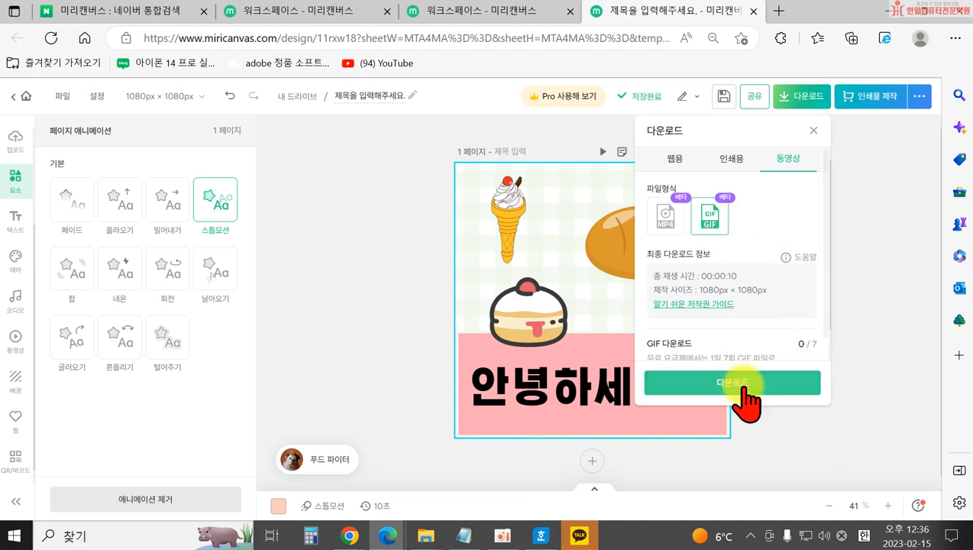
Download the card as GIF, saving 제목을-입력해주세요_.gif into the 이수정블로그 folder.
click(744, 390)
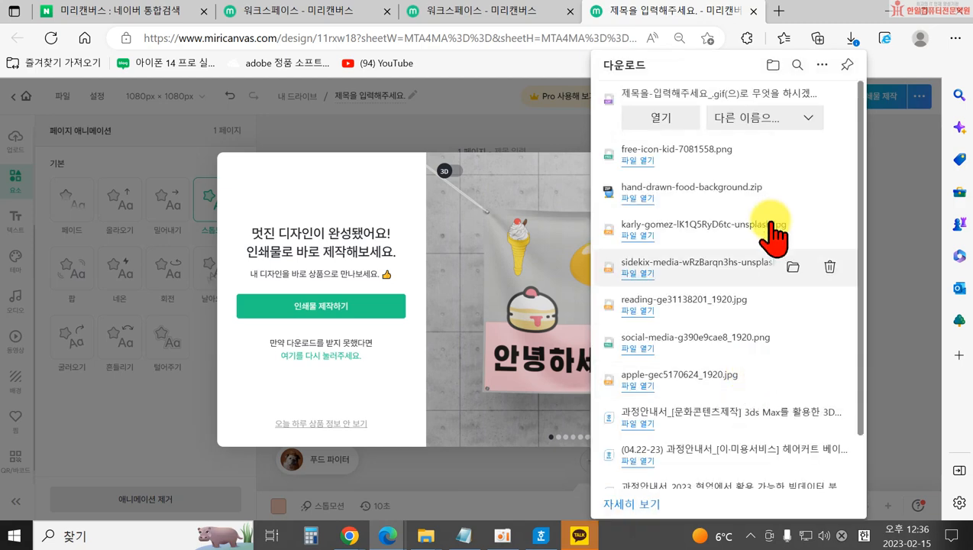
click(772, 117)
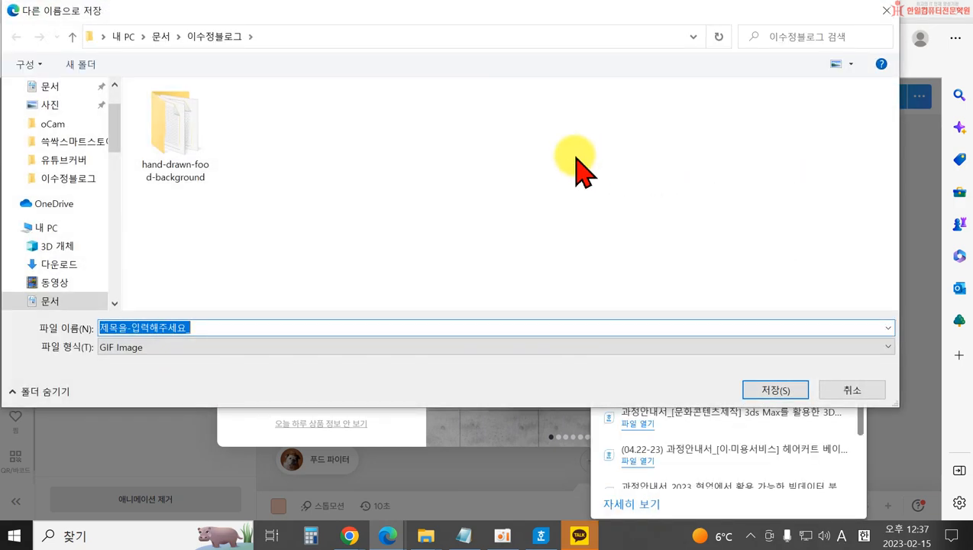
click(780, 386)
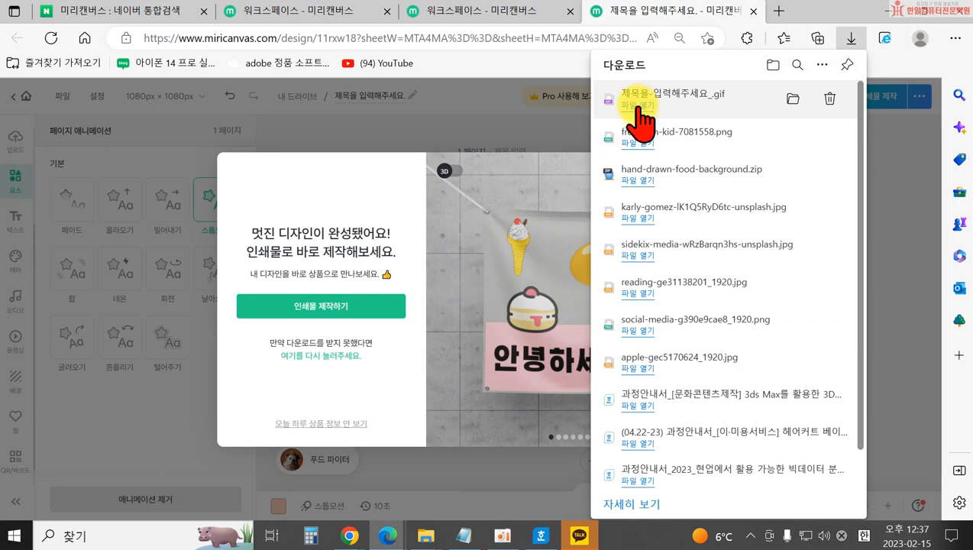
click(639, 106)
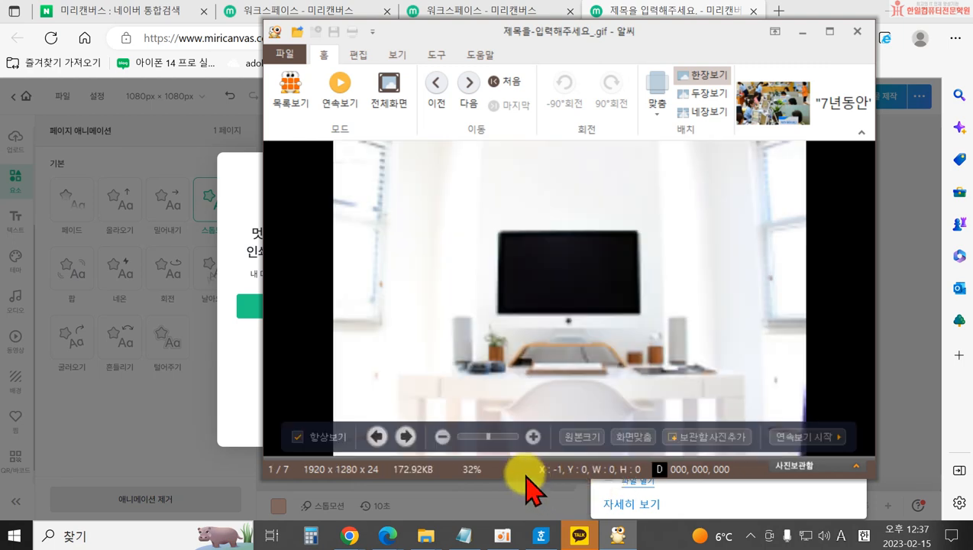
click(429, 90)
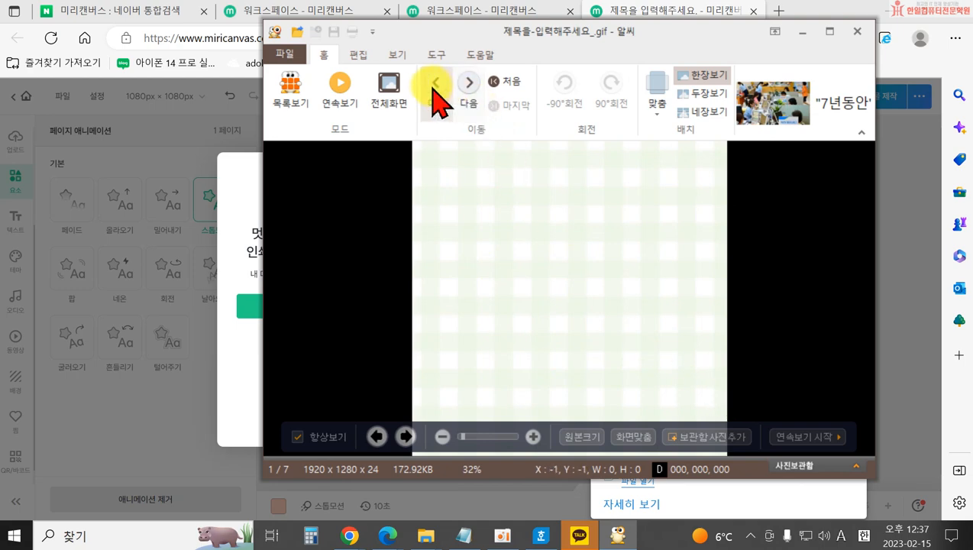
click(858, 32)
mouse_move(424, 537)
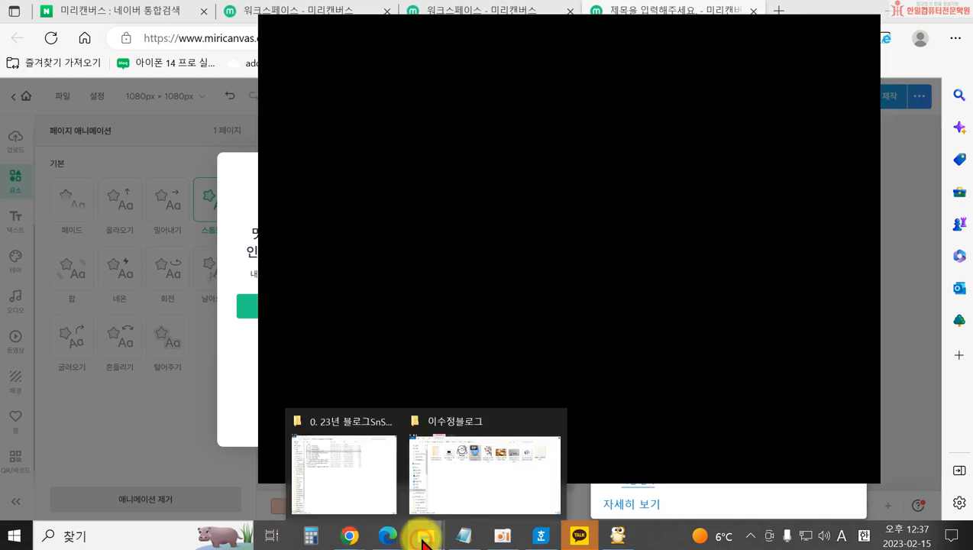
click(474, 485)
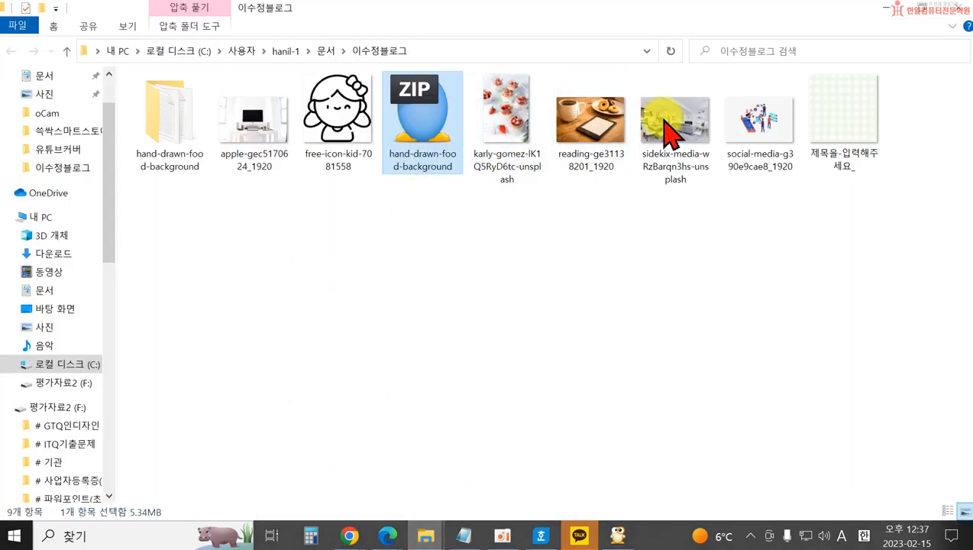
Open 제목을-입력해주세요_.gif in Internet Explorer, then close the Microsoft redirect tab.
click(838, 128)
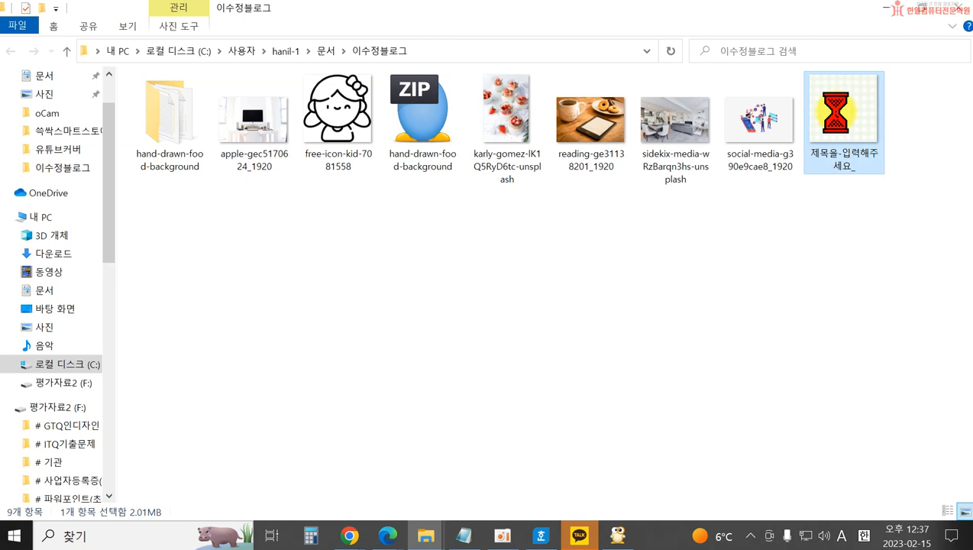
right_click(833, 129)
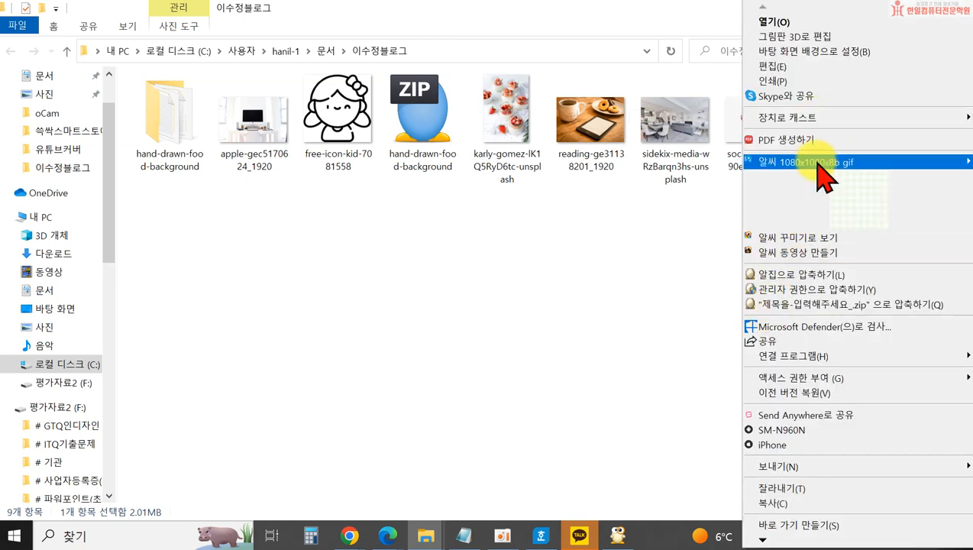
mouse_move(725, 358)
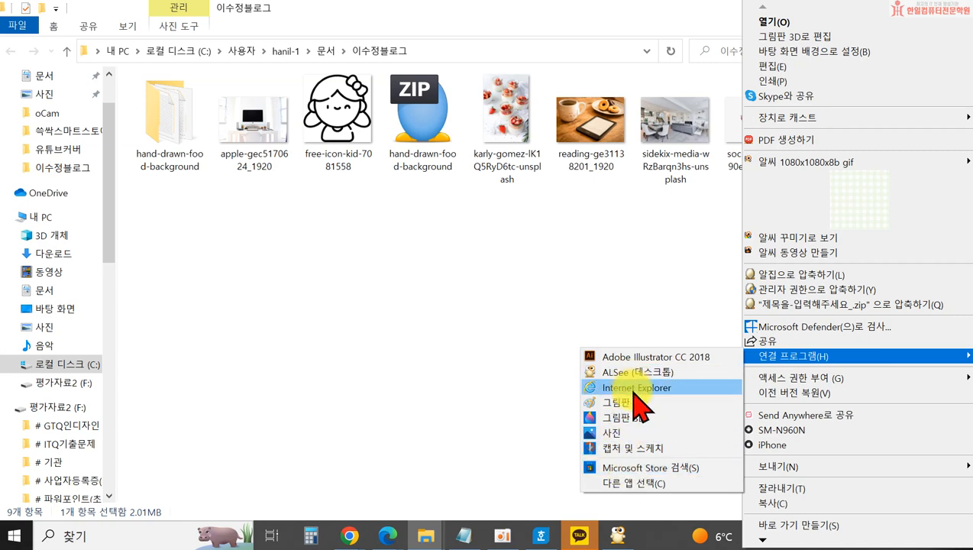
click(634, 388)
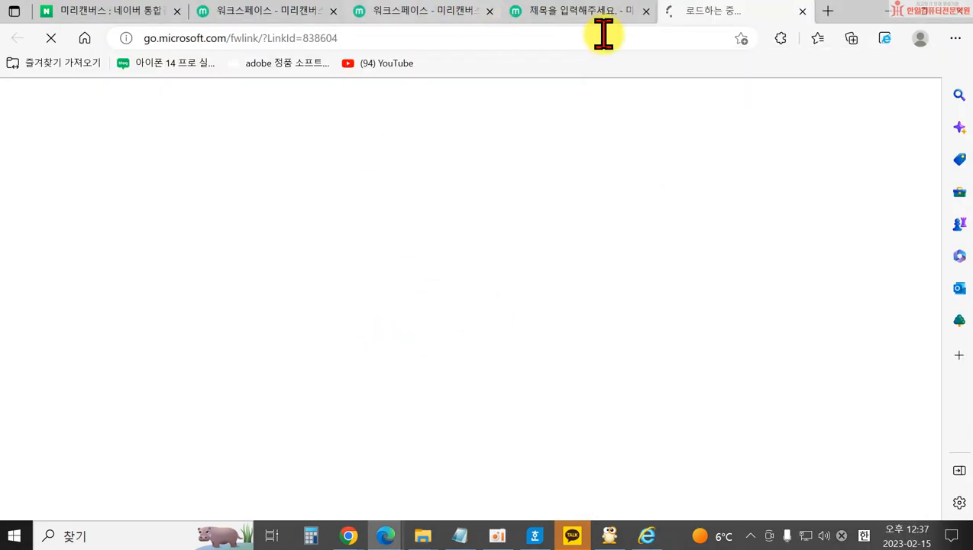
click(802, 11)
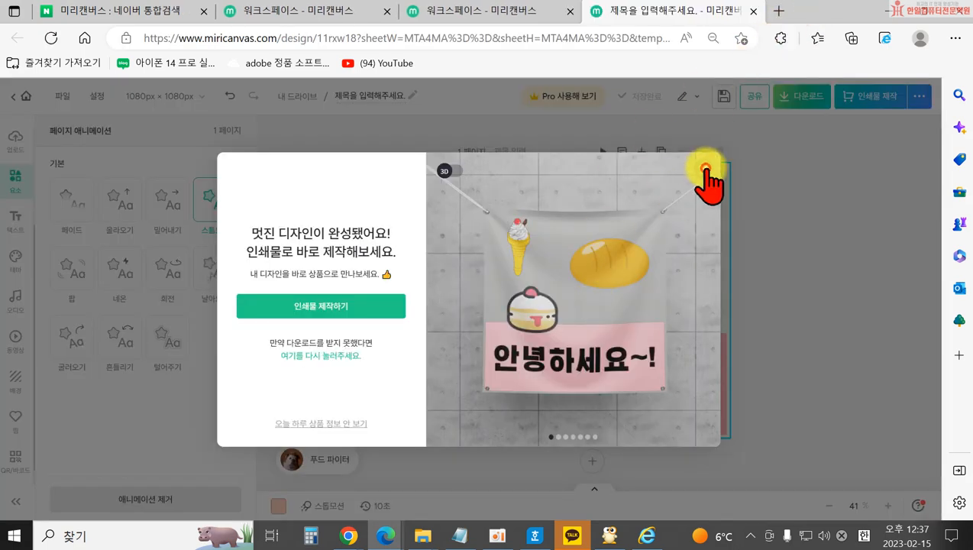
Dismiss the design-complete popup, add a blank page, then delete it again.
click(703, 168)
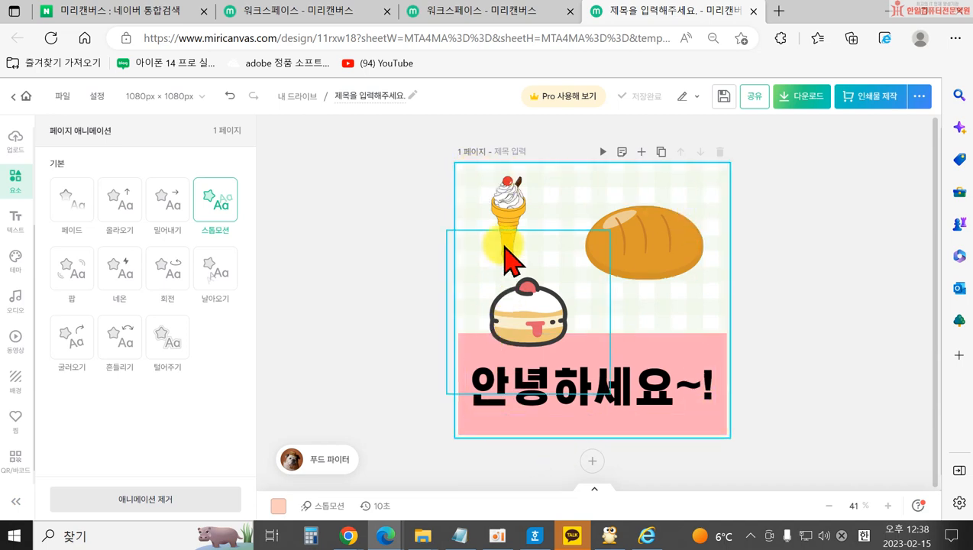
click(596, 462)
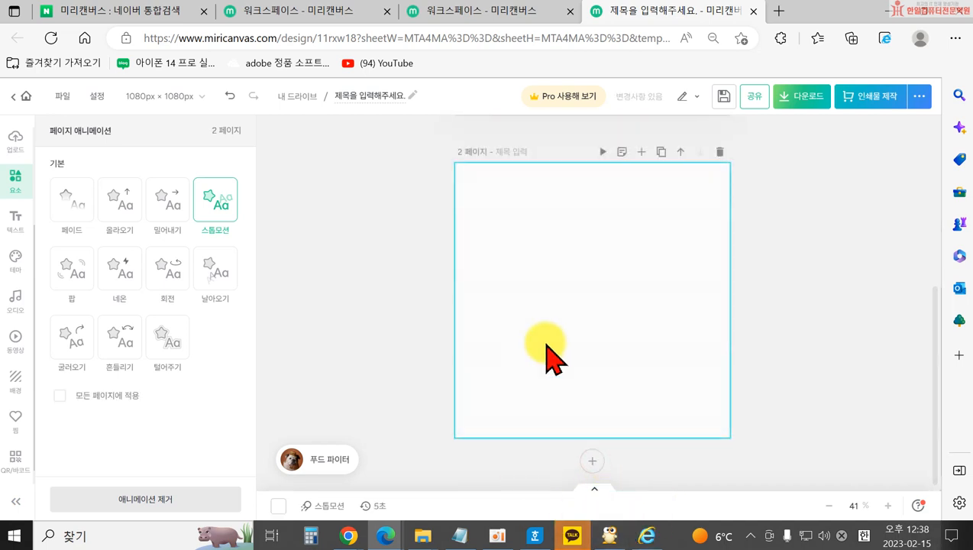
click(719, 152)
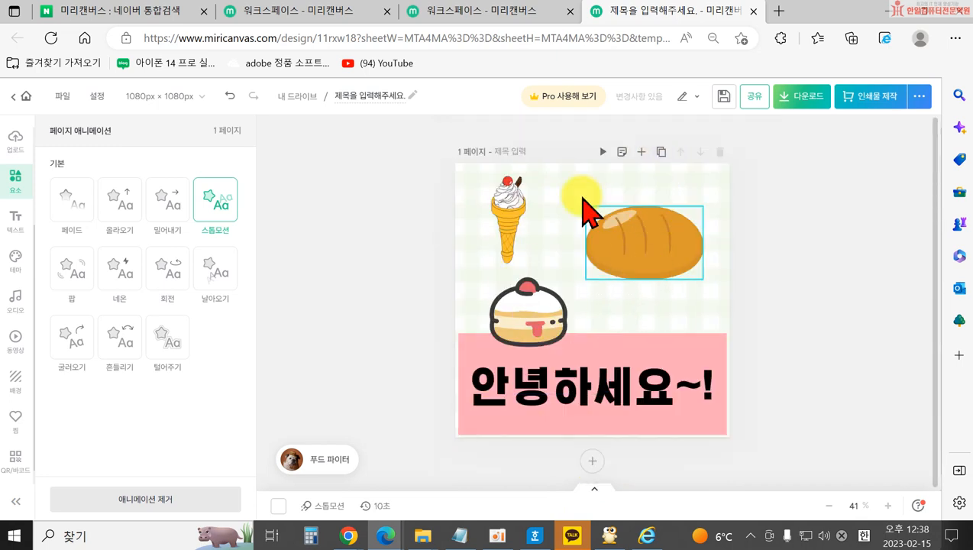
Duplicate the card page and inspect its ice cream, bread and cupcake stickers.
click(662, 152)
click(489, 211)
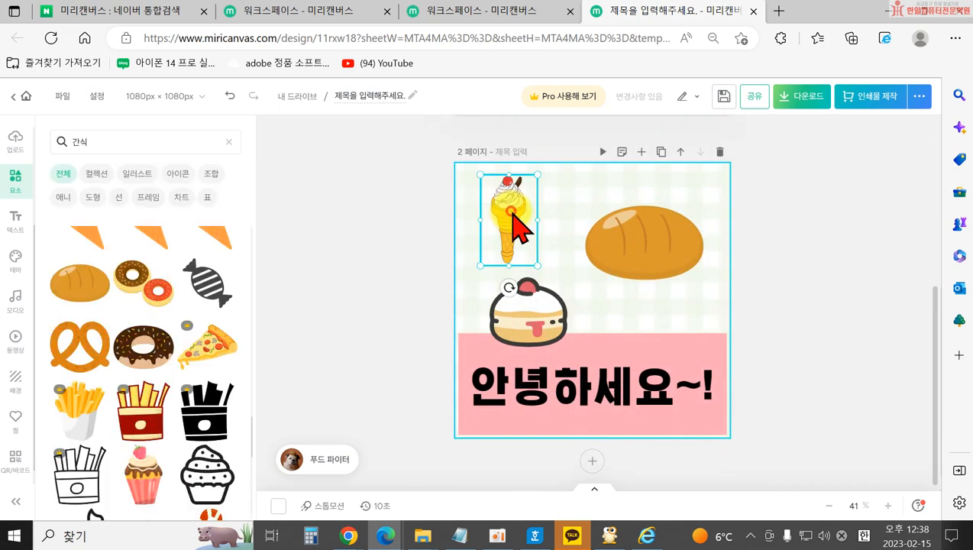
click(644, 241)
click(531, 313)
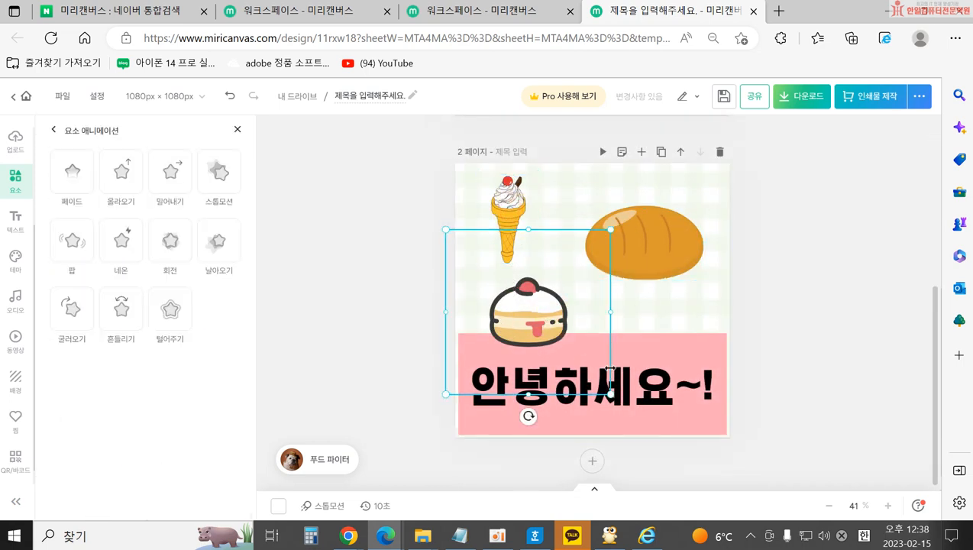
click(809, 393)
scroll(794, 374, up, 5)
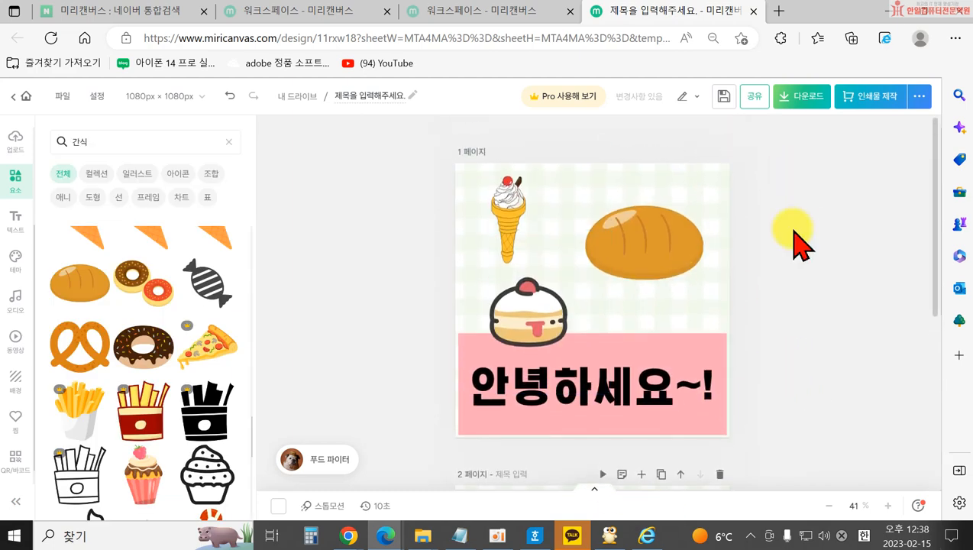
Close the download settings without exporting and delete page 2.
click(802, 96)
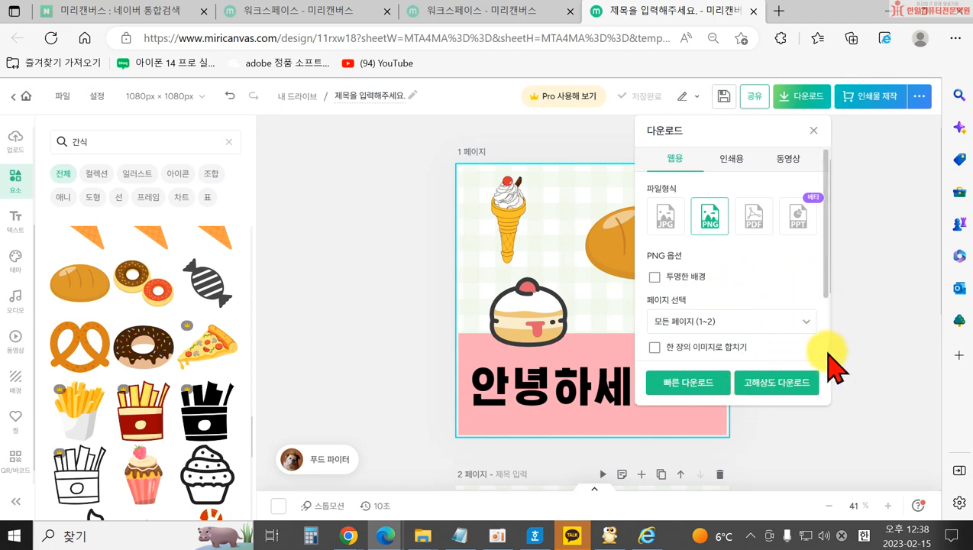
click(878, 345)
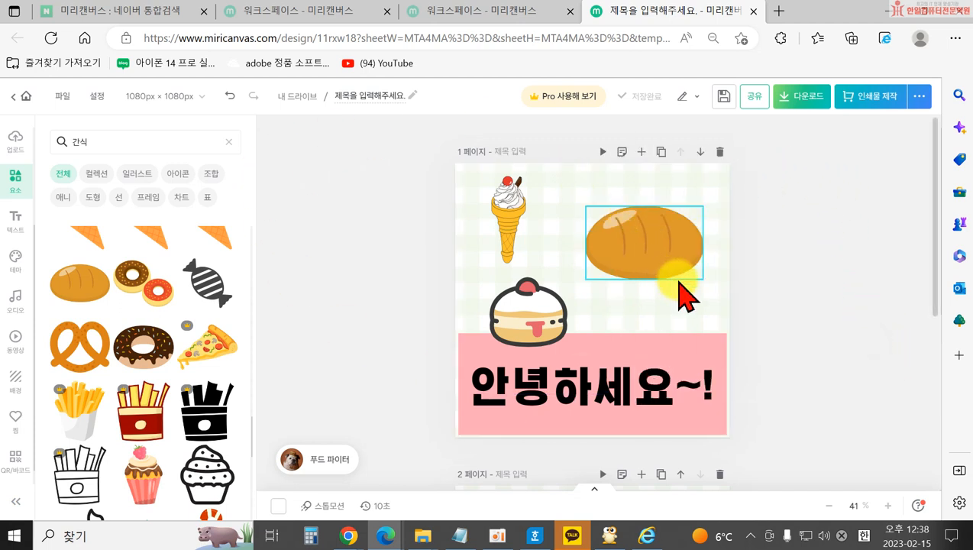
click(719, 152)
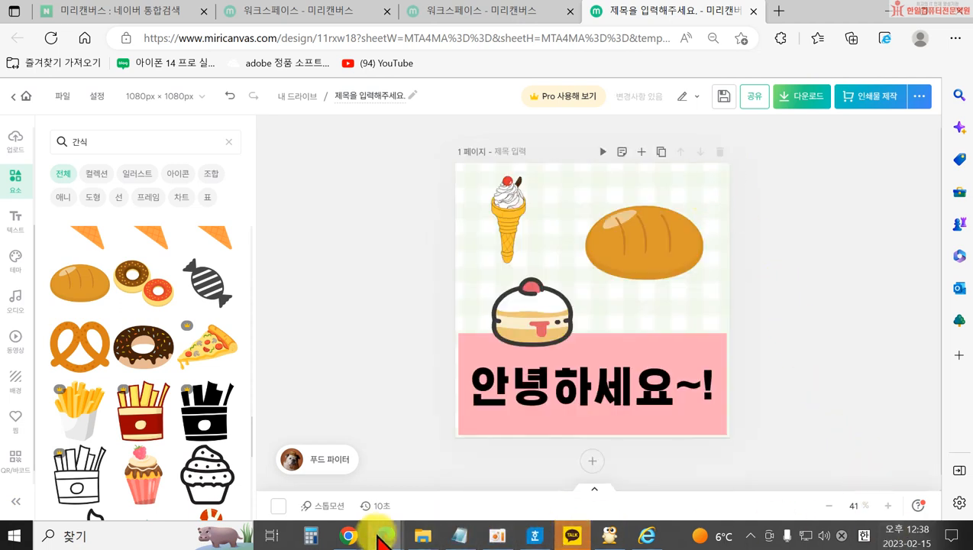
Bring the 블로그 꾸미기 notes forward and highlight line 3, '3. 타이틀 만들어 블로그에 넣기.'.
click(456, 481)
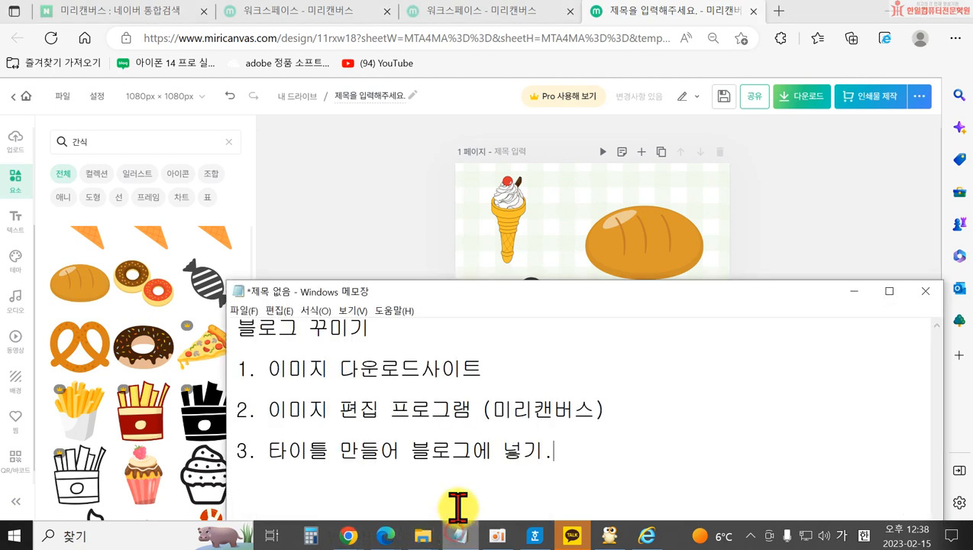
drag(277, 461, 562, 456)
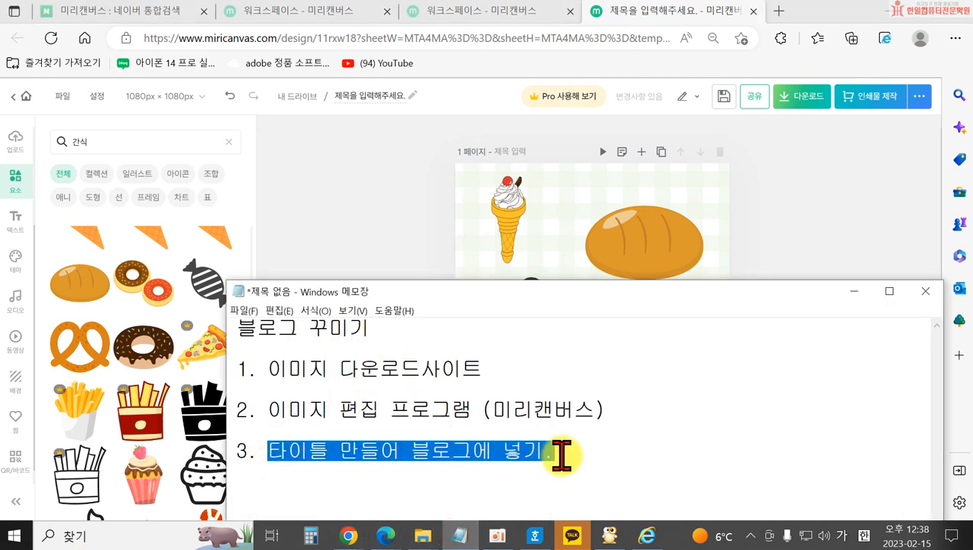
click(669, 425)
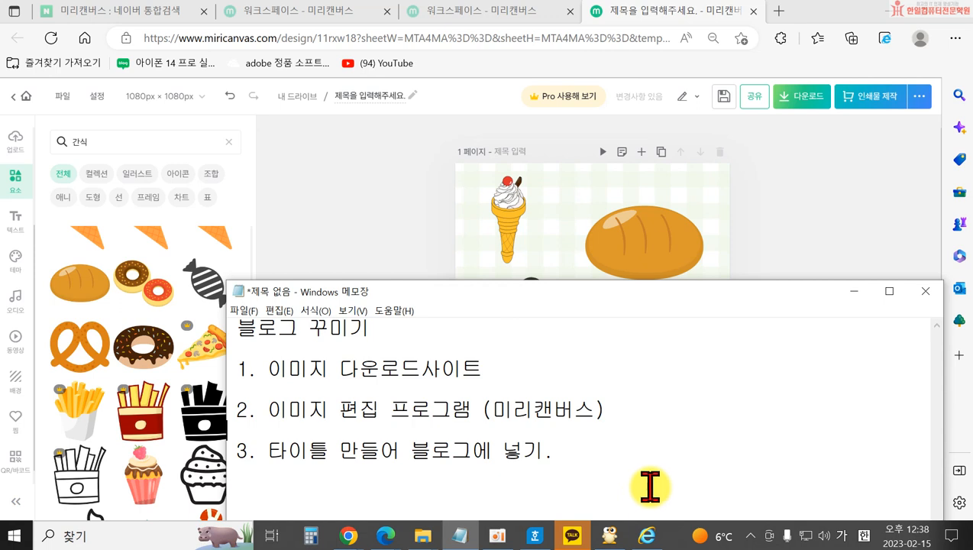
drag(270, 451, 326, 452)
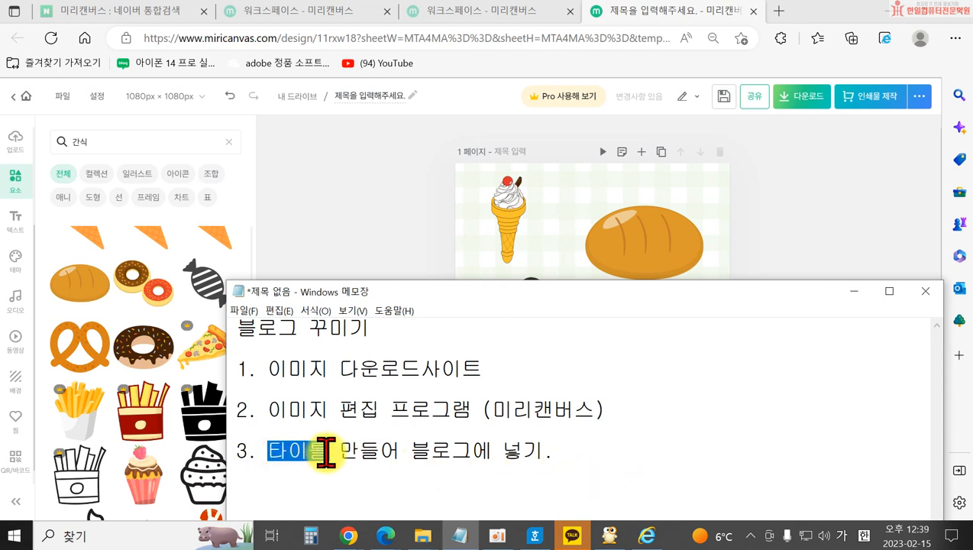
click(379, 454)
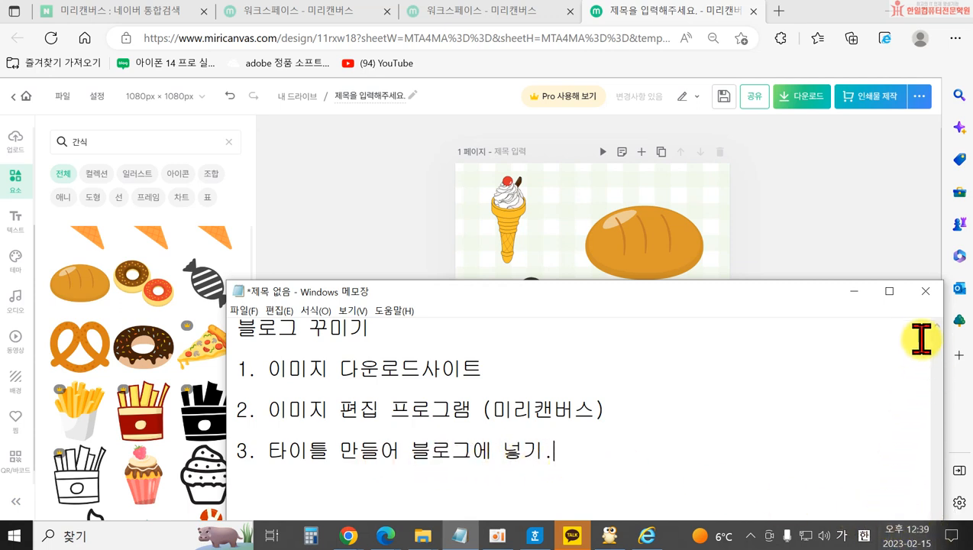
Minimize Notepad to return to the one-page '안녕하세요~!' snack card.
click(853, 291)
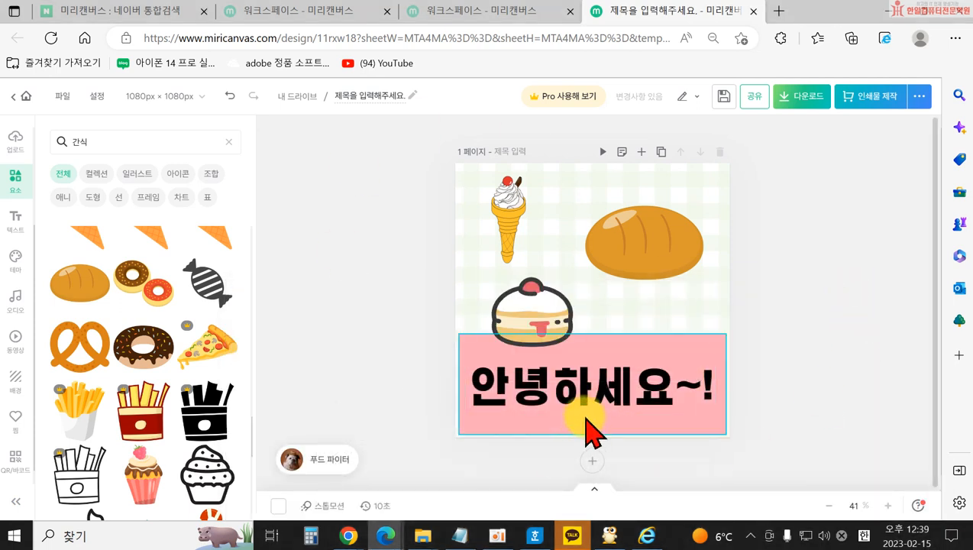
scroll(130, 402, down, 2)
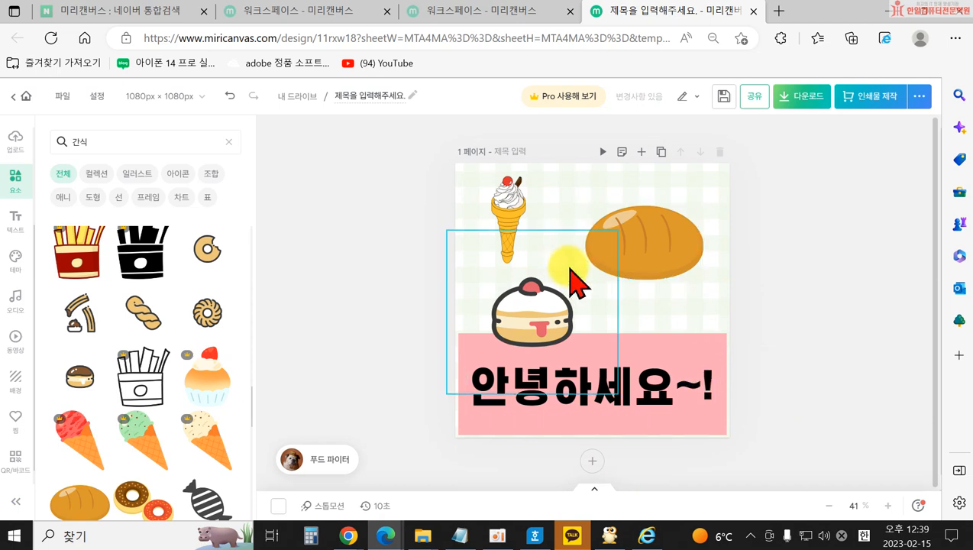
Start a new design from the File menu and browse the preset sizes.
click(62, 97)
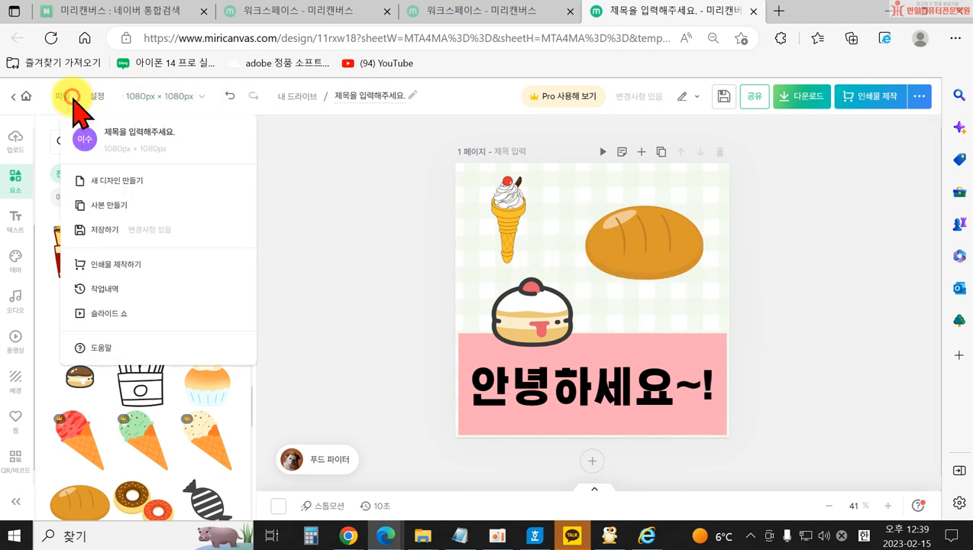
click(118, 182)
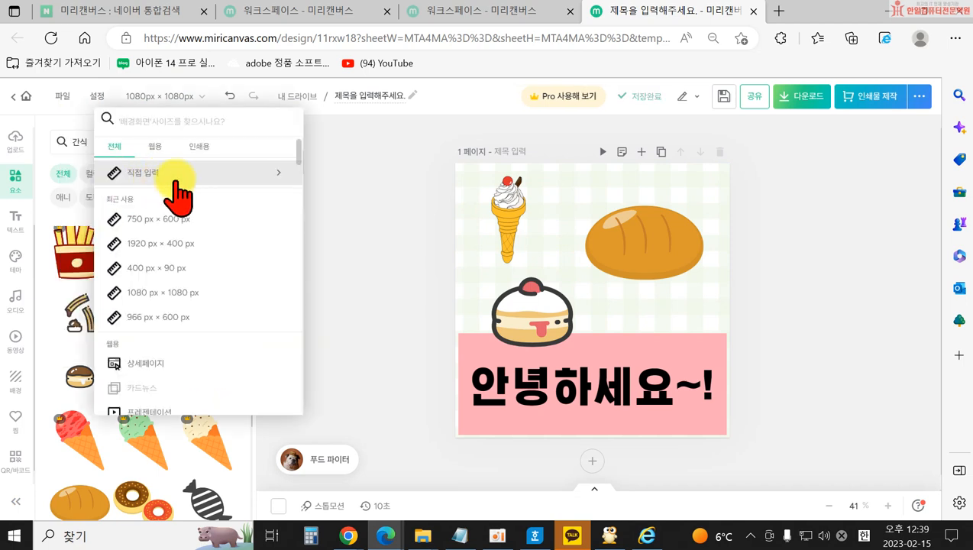
scroll(152, 176, down, 1)
scroll(211, 330, down, 1)
scroll(216, 223, up, 3)
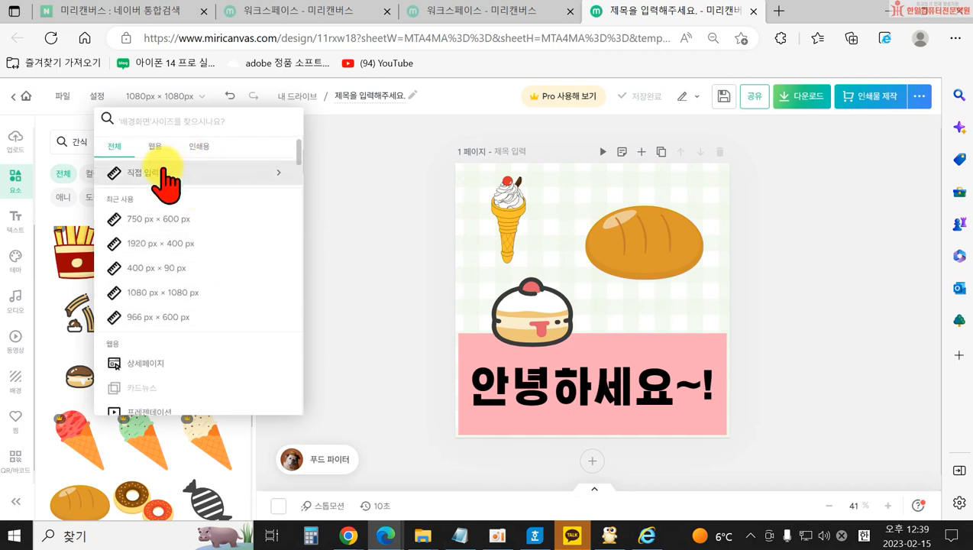
scroll(202, 287, down, 4)
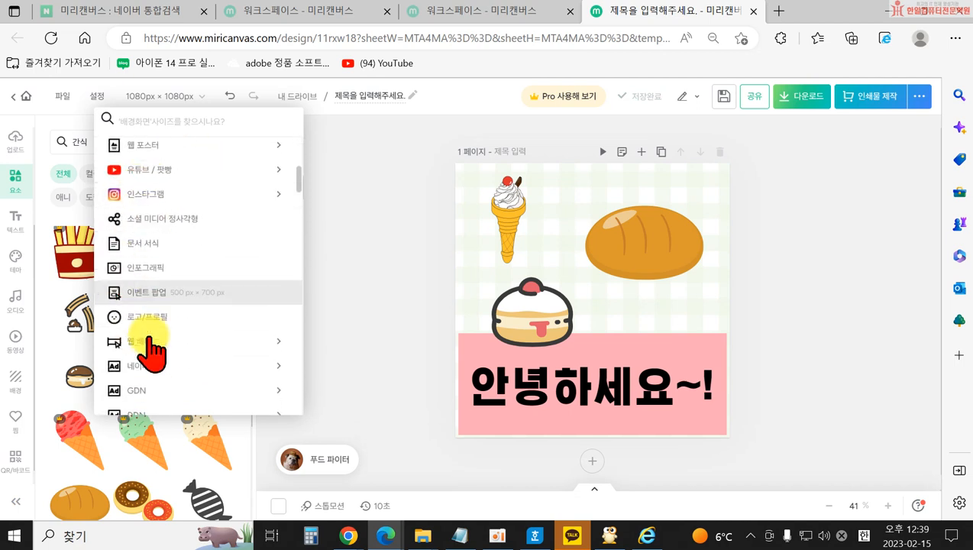
scroll(171, 245, up, 3)
scroll(156, 207, up, 1)
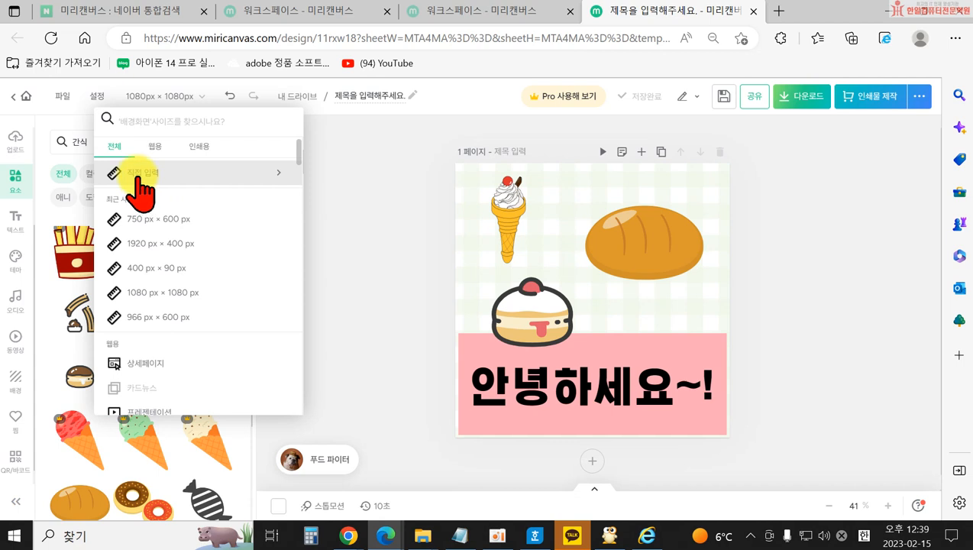
Create a custom 1080 × 1080 px blank design, keeping pixels as the unit.
click(139, 174)
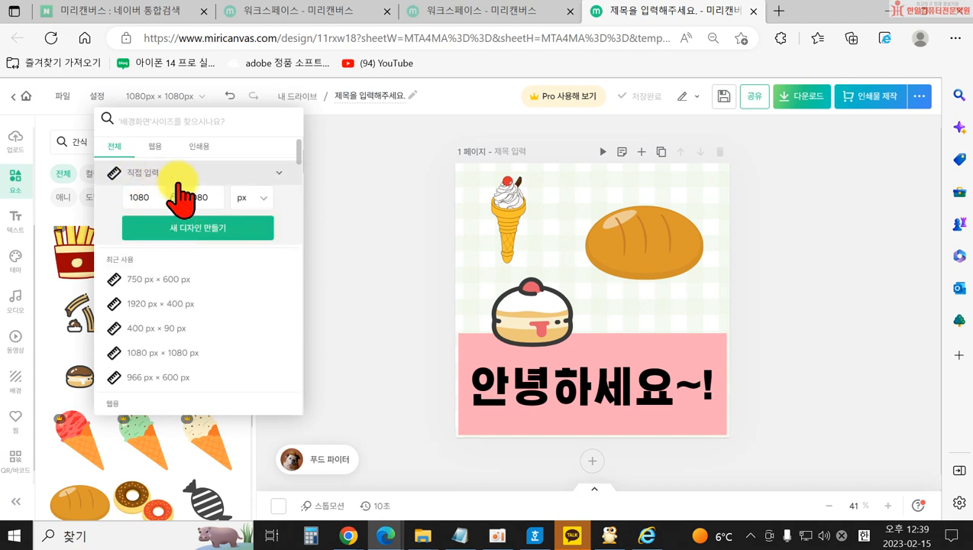
click(258, 200)
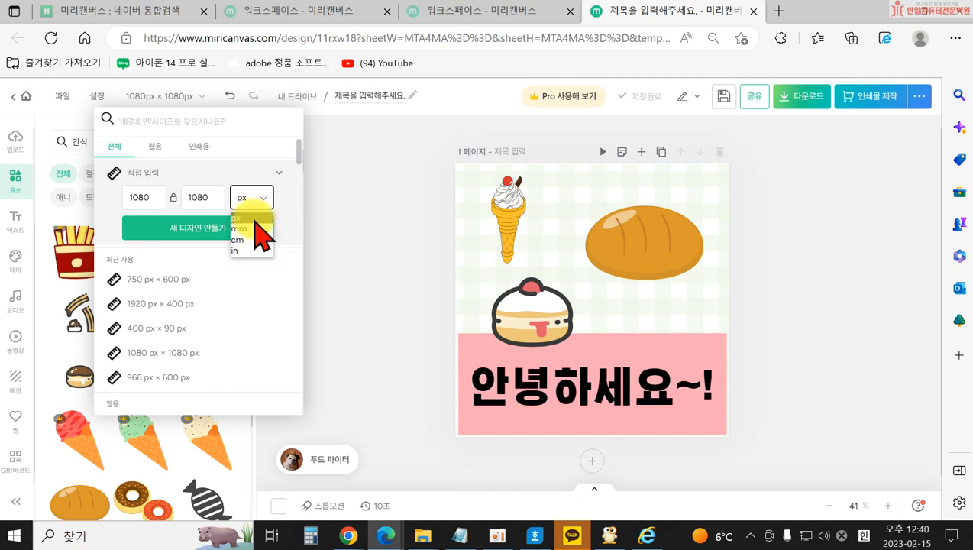
click(148, 200)
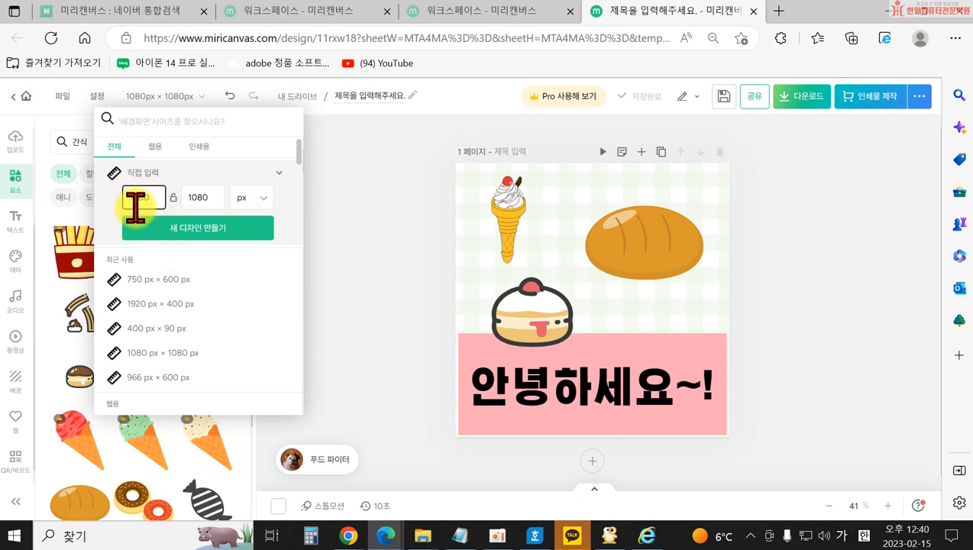
click(196, 229)
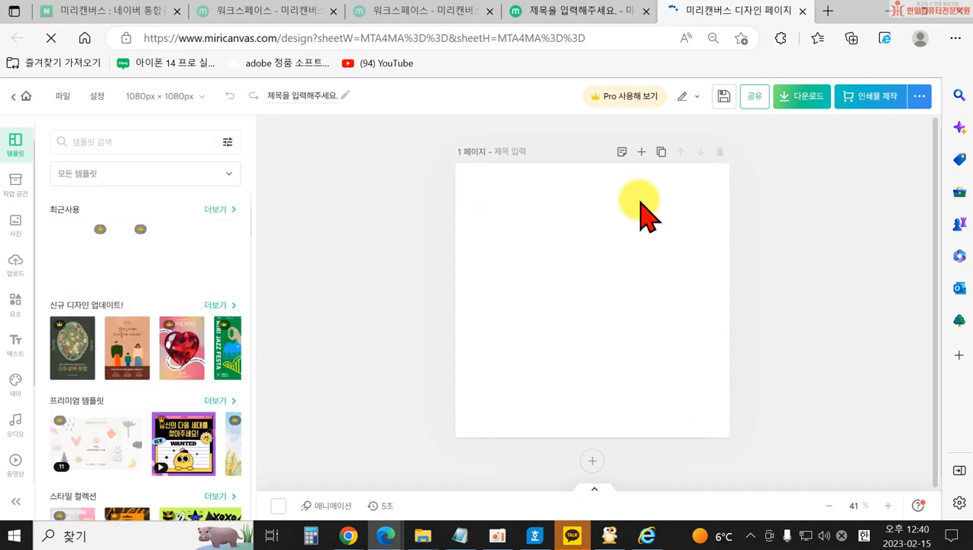
click(21, 189)
Move the '안녕하세요~!' snack card from My Designs (내 디자인) to the trash (휴지통).
click(77, 157)
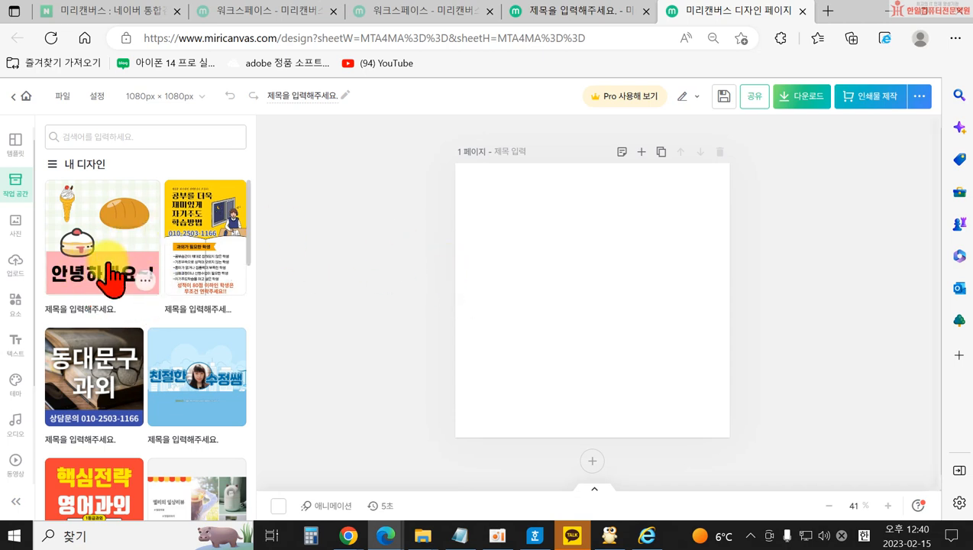
right_click(140, 280)
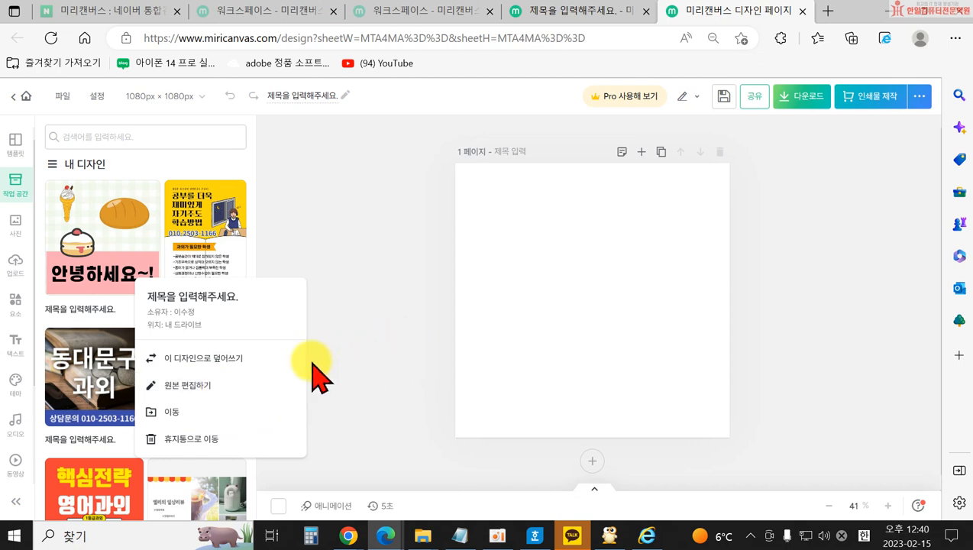
click(185, 440)
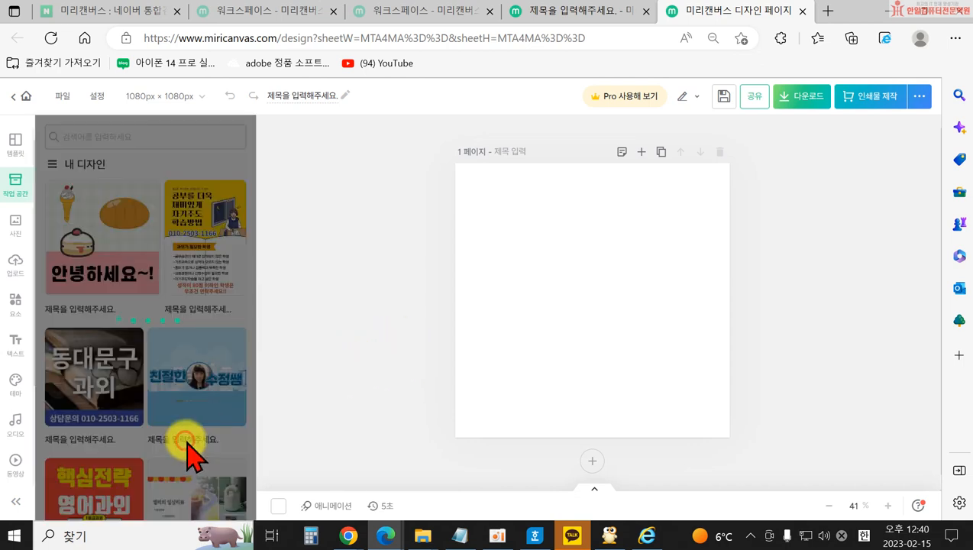